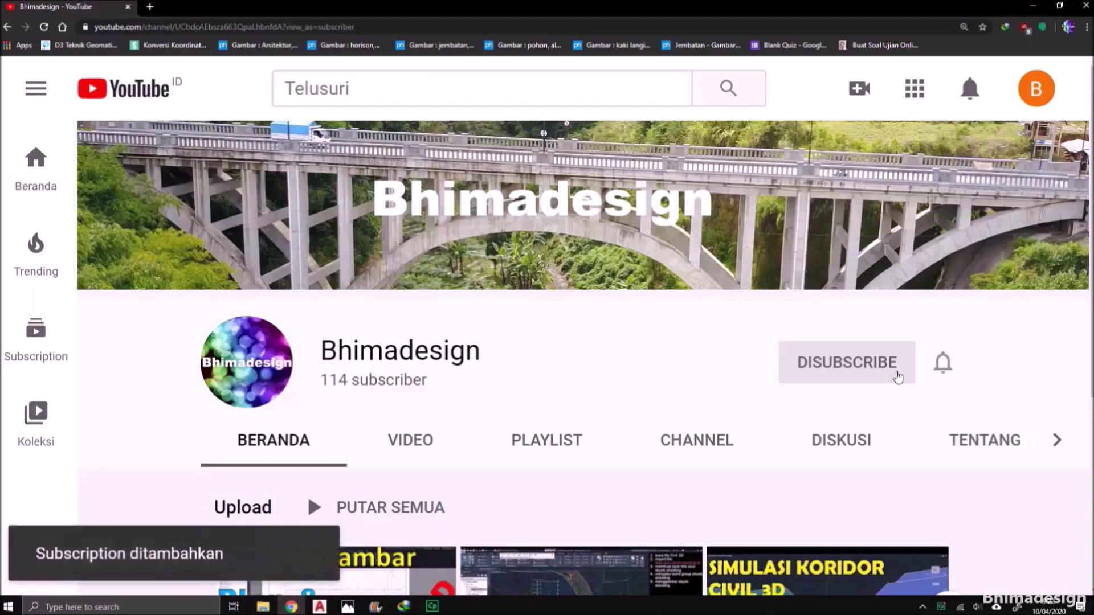
Set the Bhimadesign channel's notifications to Semua
click(943, 379)
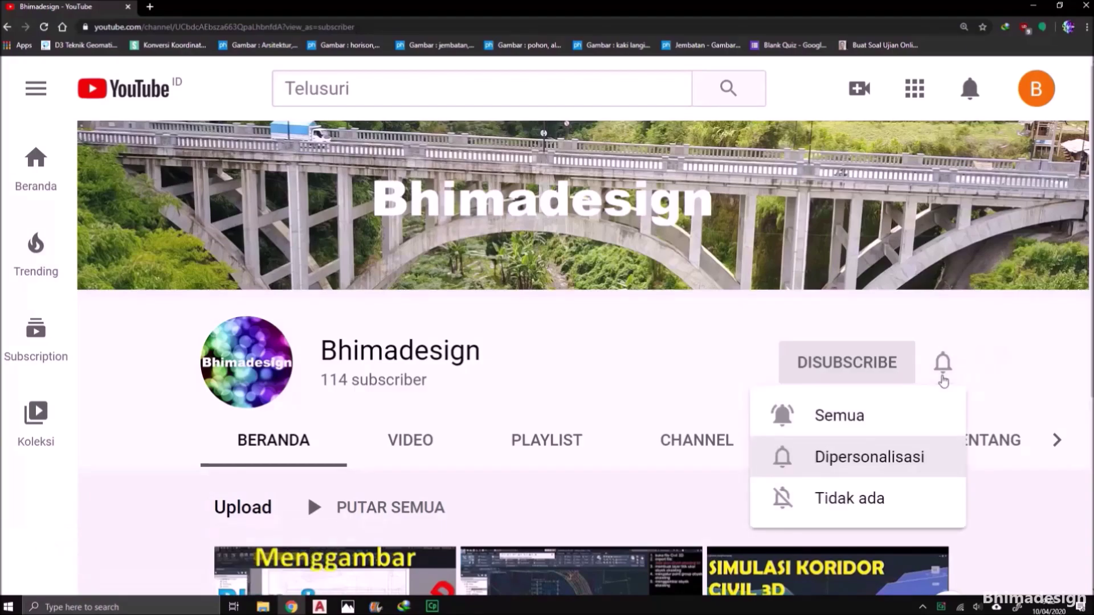
click(892, 428)
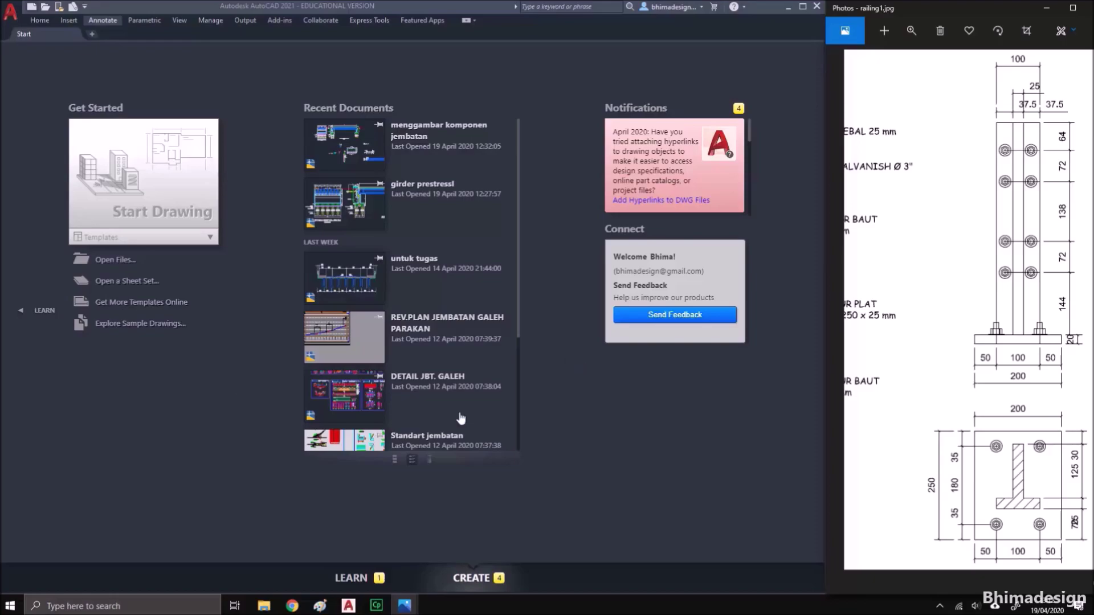
Switch to AutoCAD, create a new drawing from the acadiso.dwt template and turn off its grid display
click(38, 6)
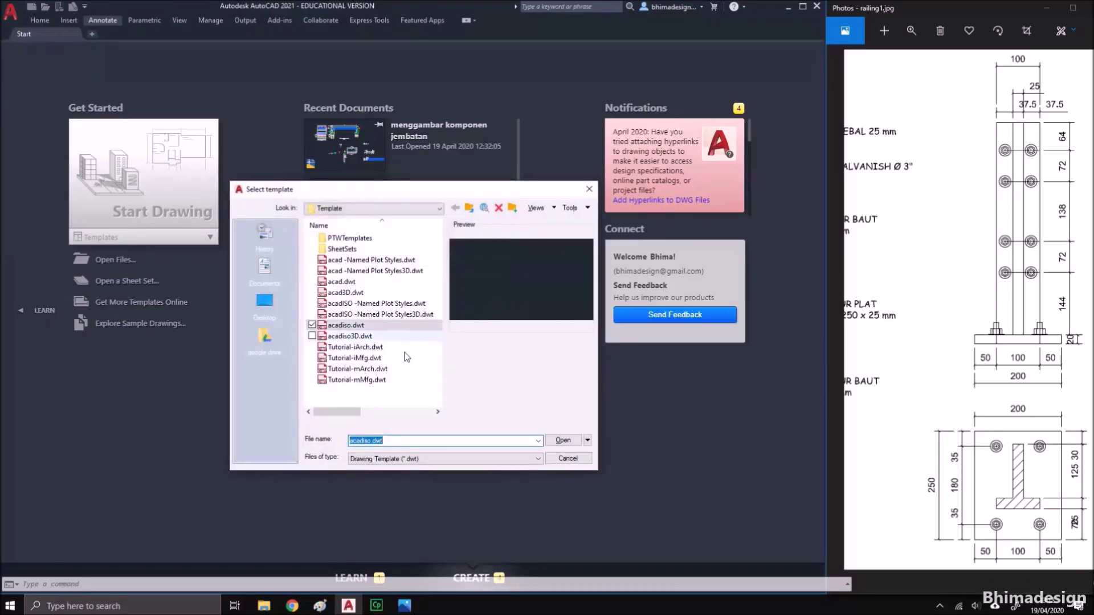
click(561, 441)
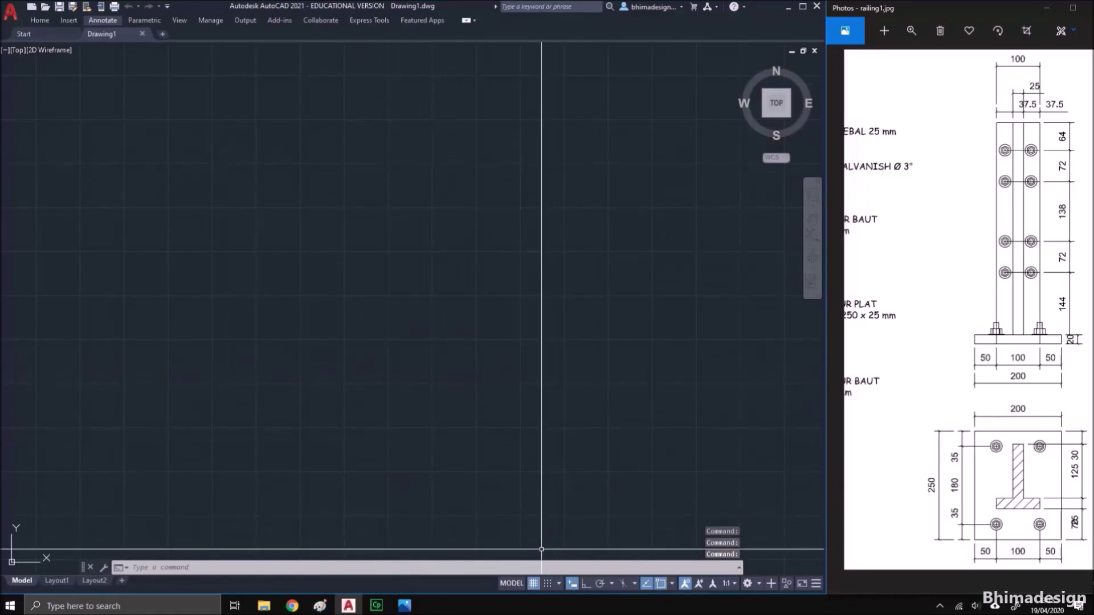
click(534, 584)
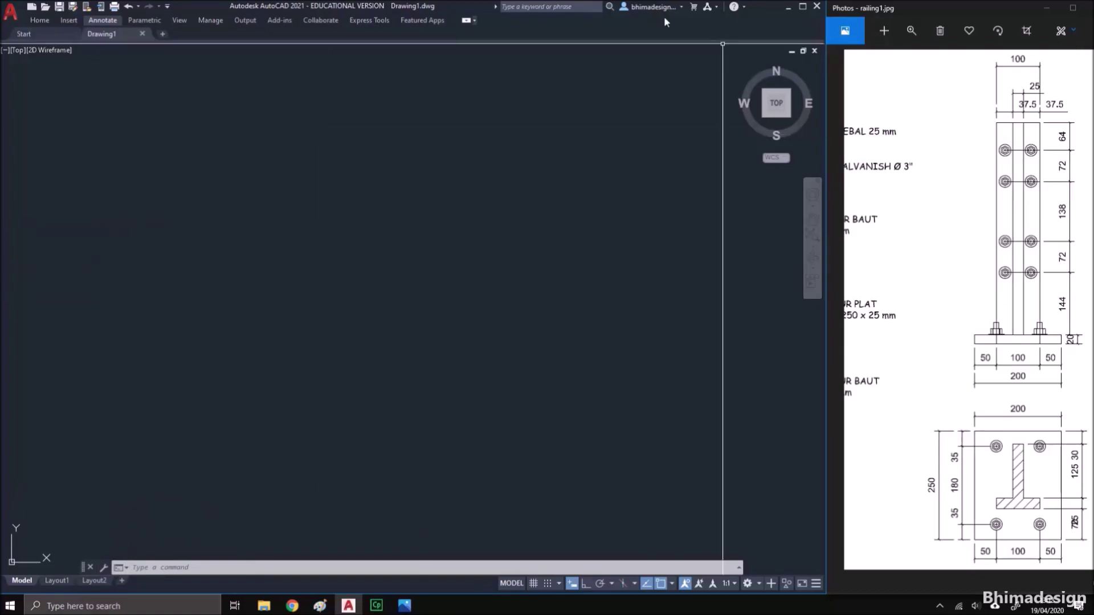
Expand the full ribbon and check which text styles and dimension styles the new drawing offers
click(466, 20)
click(466, 21)
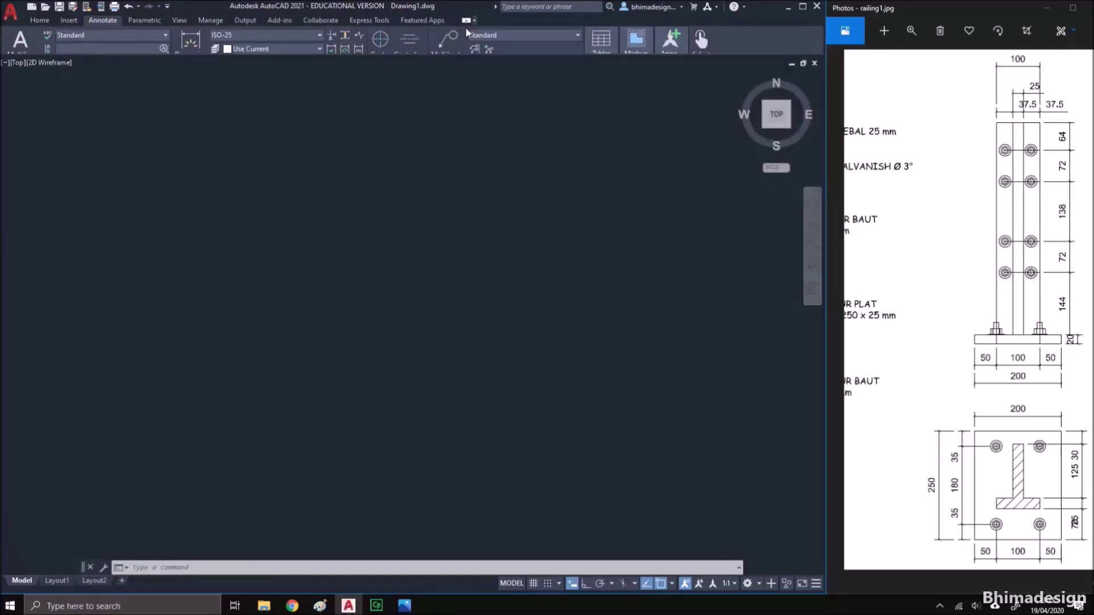
click(97, 34)
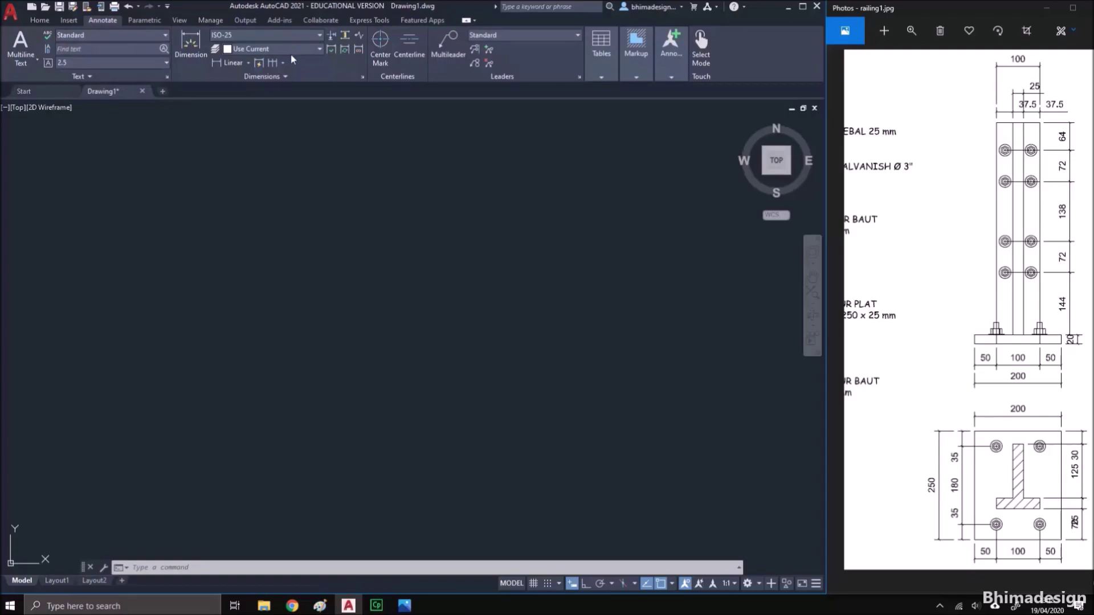
click(319, 37)
click(313, 48)
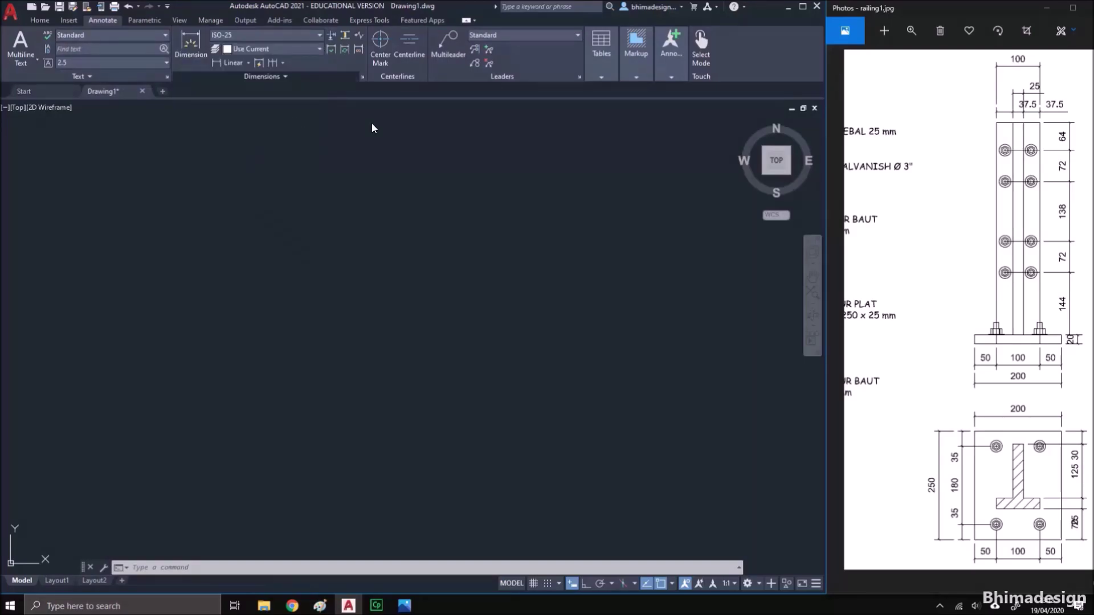
click(335, 76)
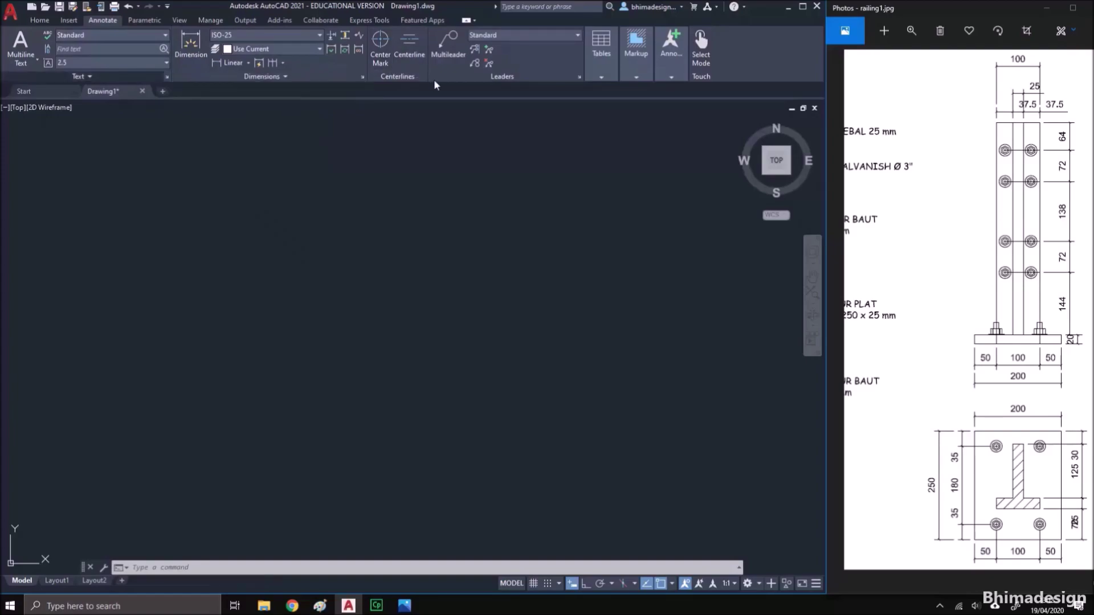
Open DesignCenter with the DESIGNCENTER command
click(39, 20)
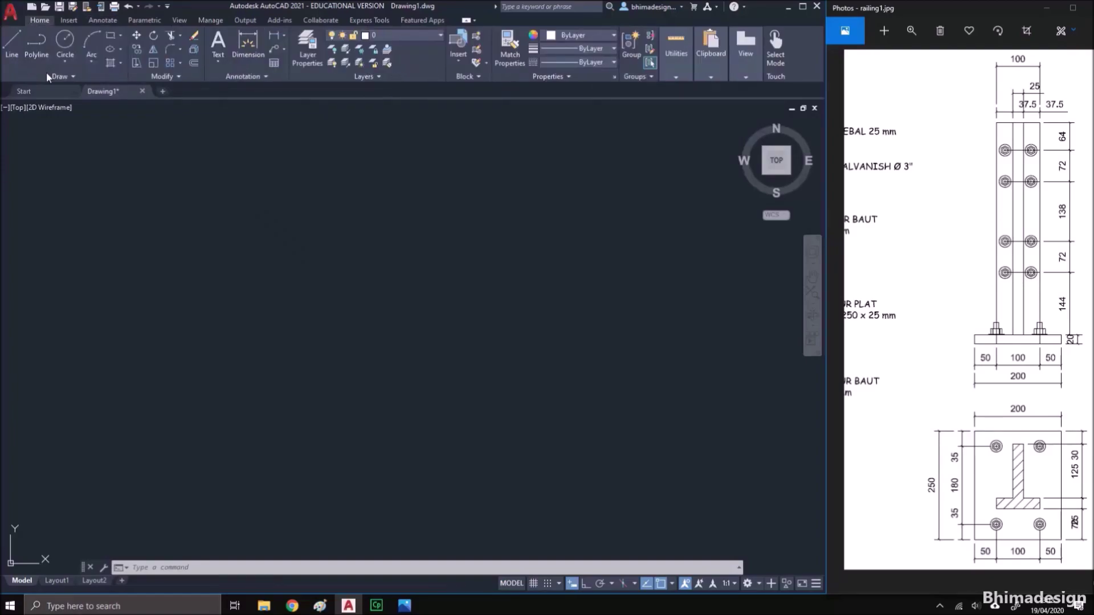
text(de)
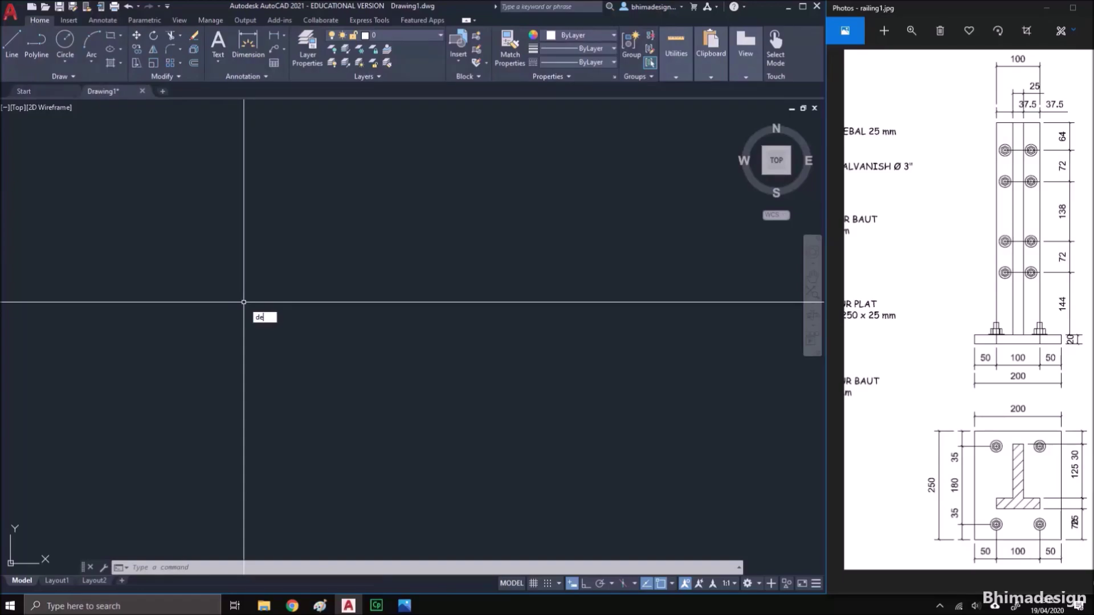
text(s)
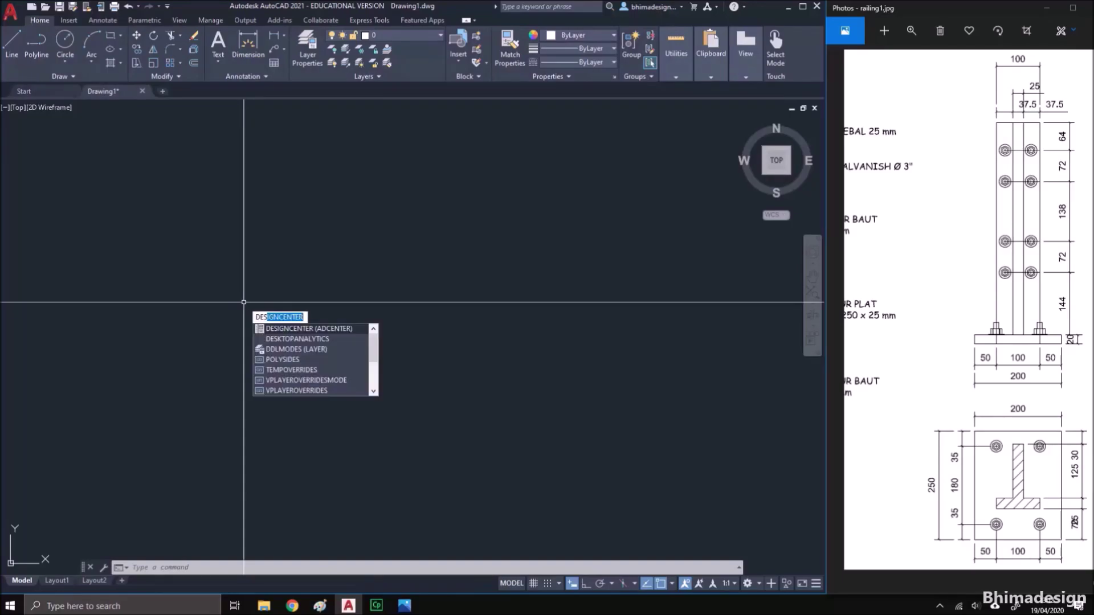
text(ign)
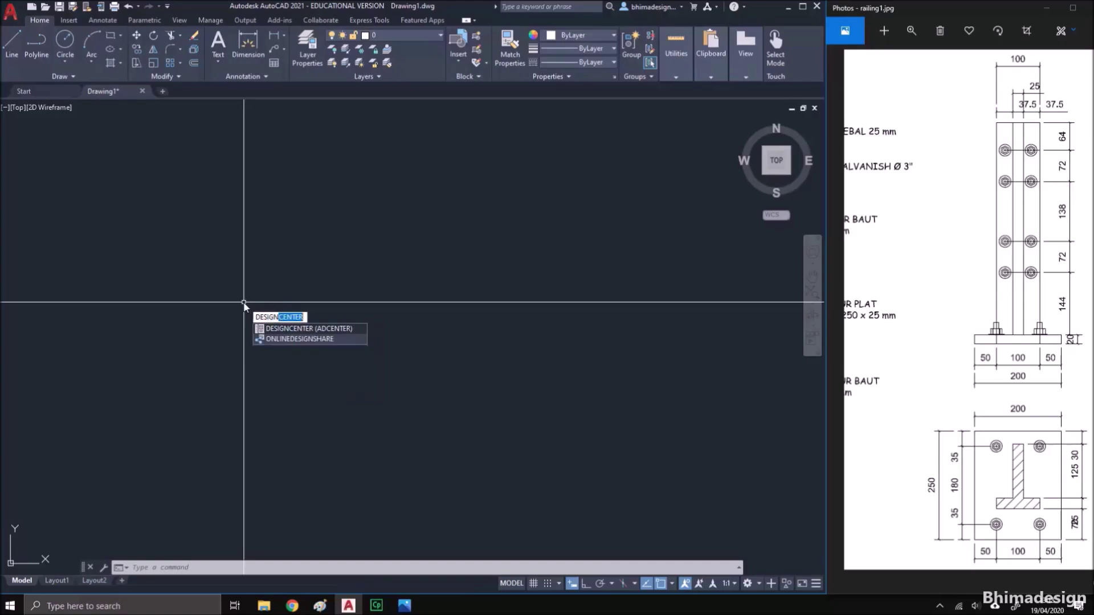
click(291, 330)
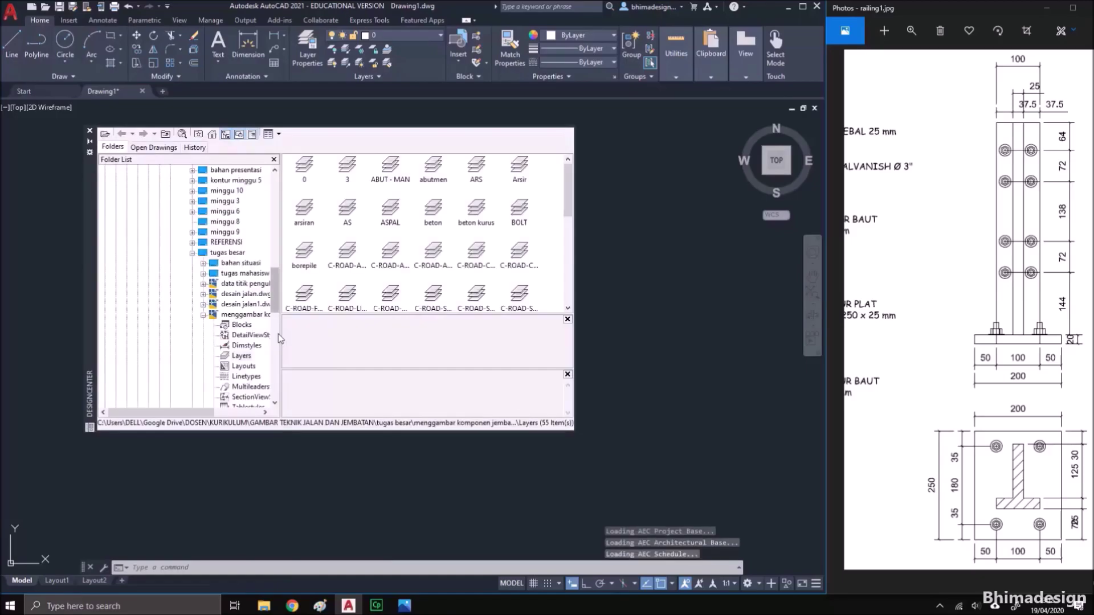
Browse to the tugas besar folder under GAMBAR TEKNIK JALAN DAN JEMBATAN and open the contents of menggambar komponen jembatan.dwg
drag(278, 332, 272, 258)
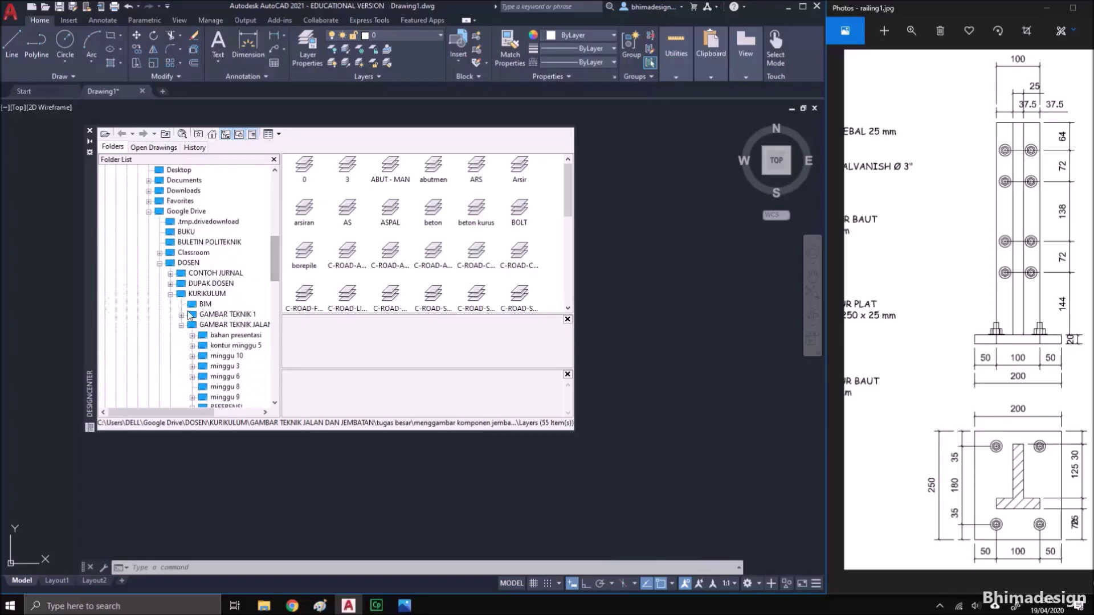
click(228, 327)
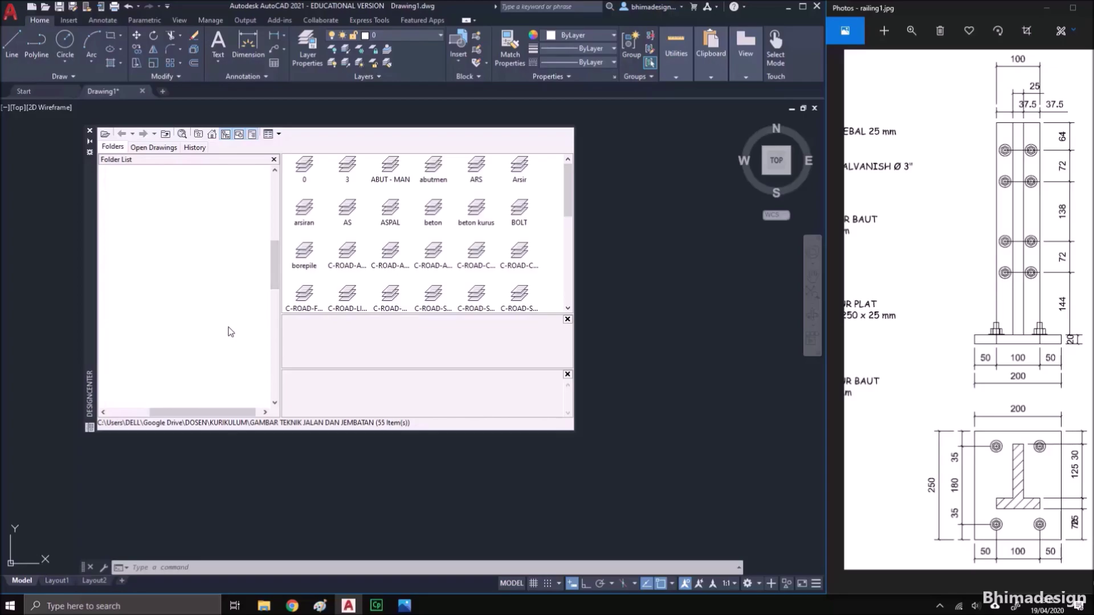
click(181, 353)
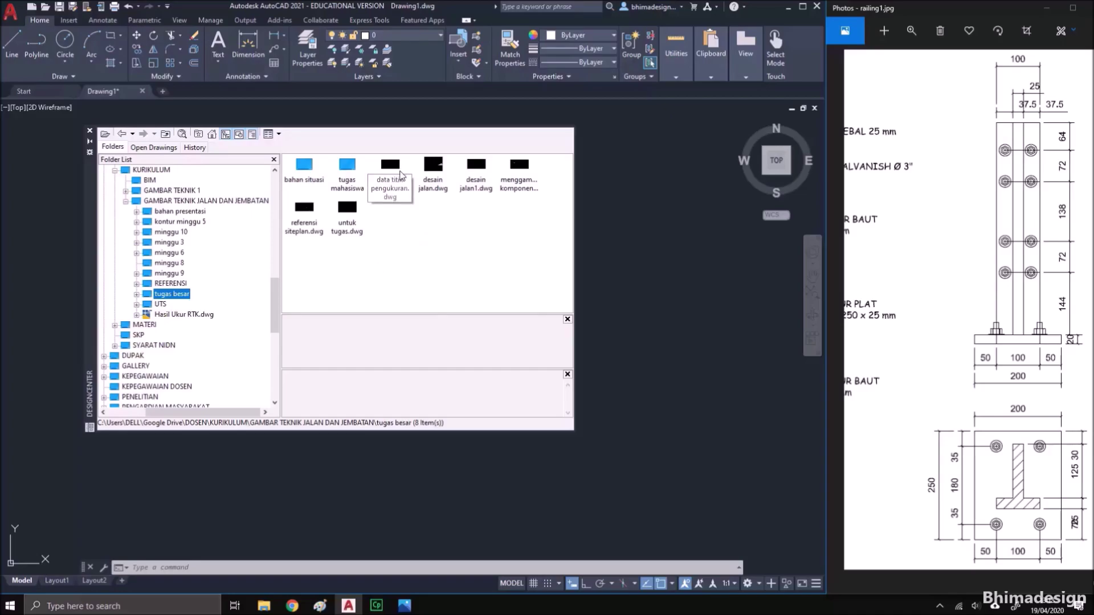
click(519, 196)
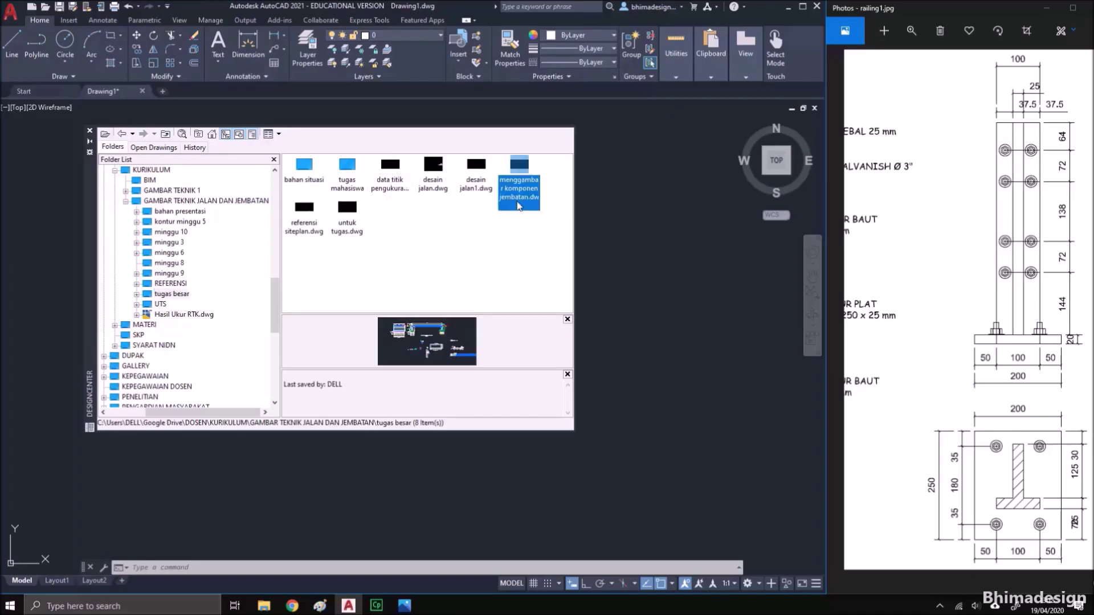
double_click(518, 202)
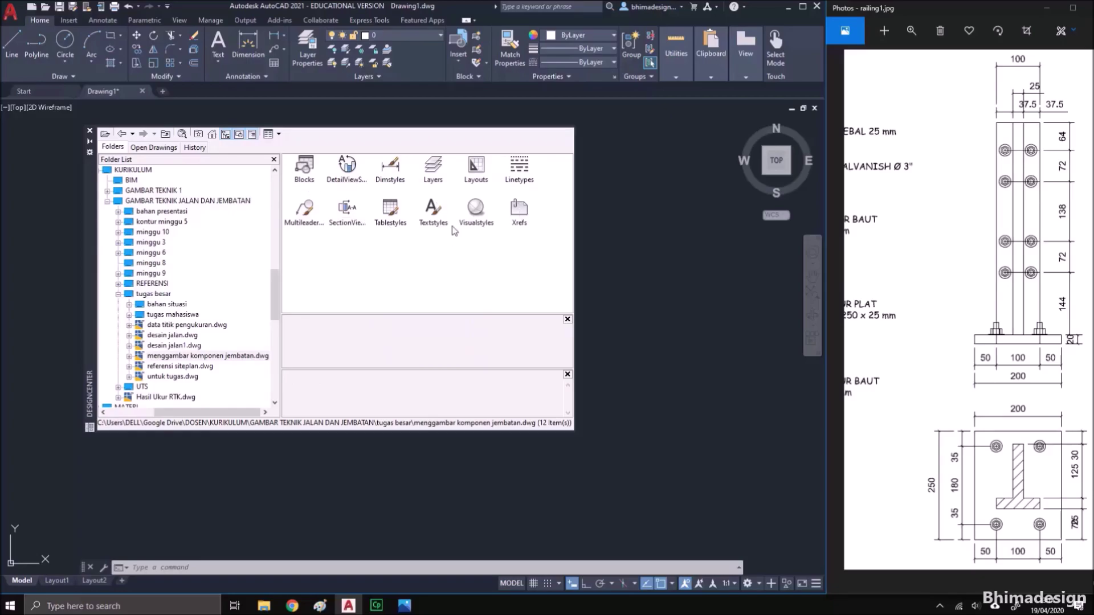
Examine the blocks, dimension styles, layers and layouts stored in menggambar komponen jembatan.dwg
click(312, 165)
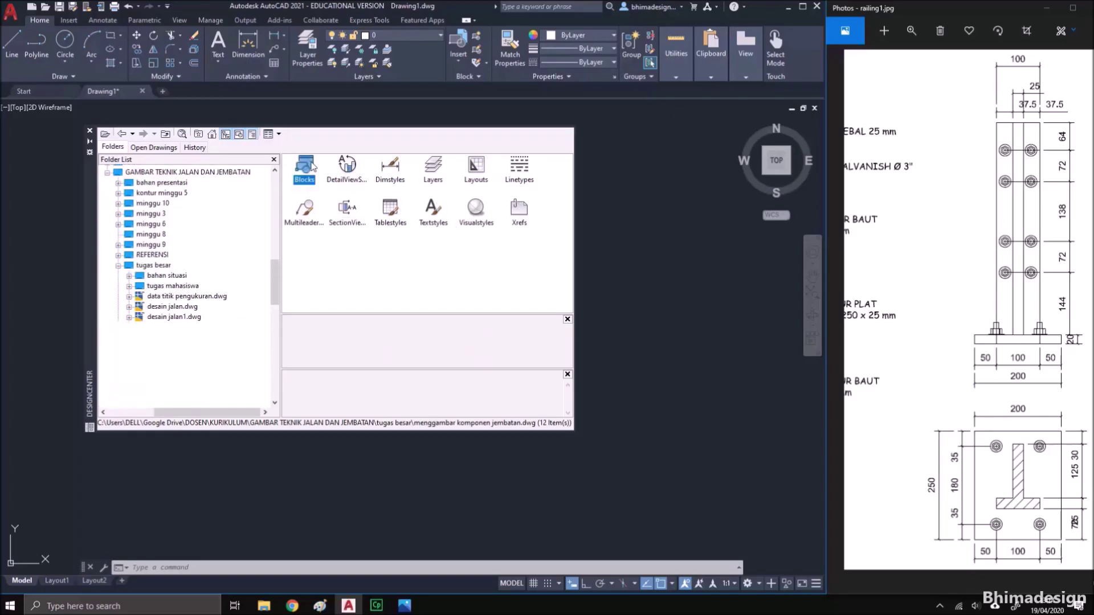
double_click(307, 166)
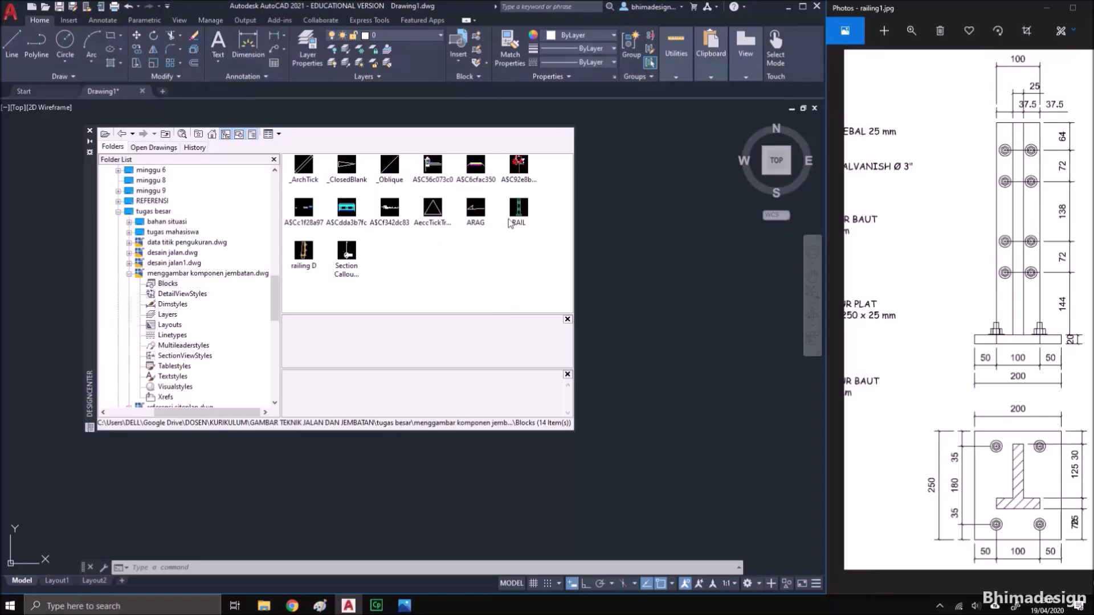
click(510, 223)
click(344, 214)
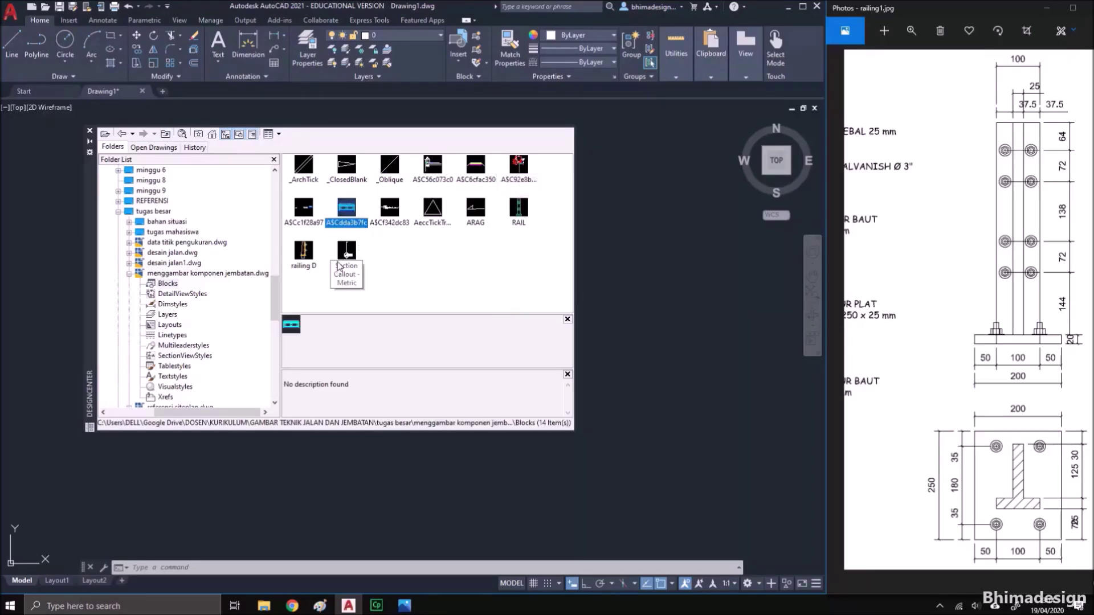
click(311, 265)
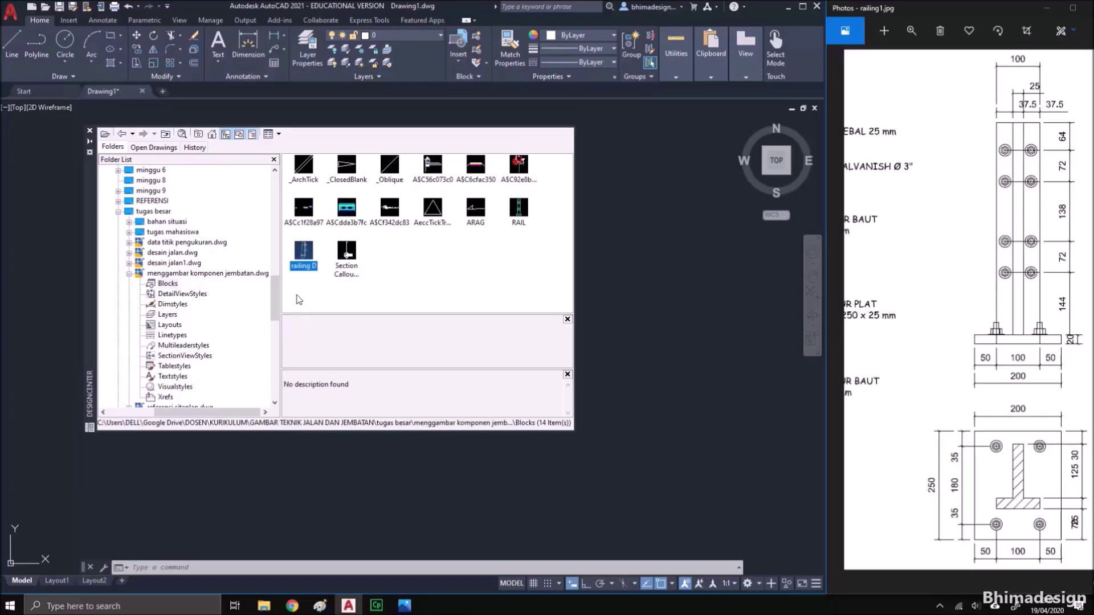
click(173, 304)
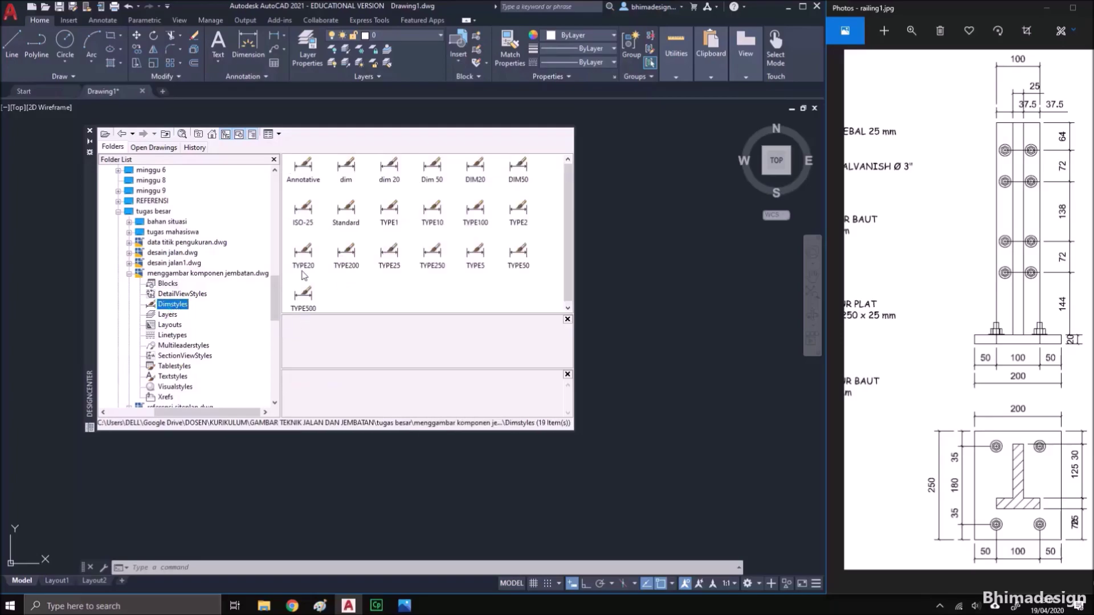
click(475, 166)
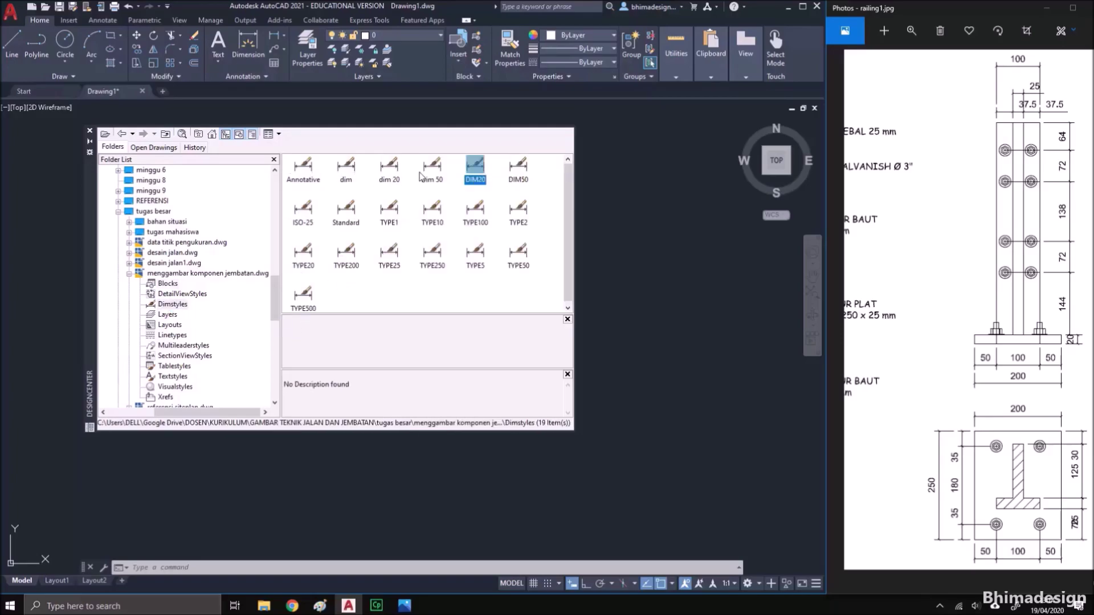
key(t)
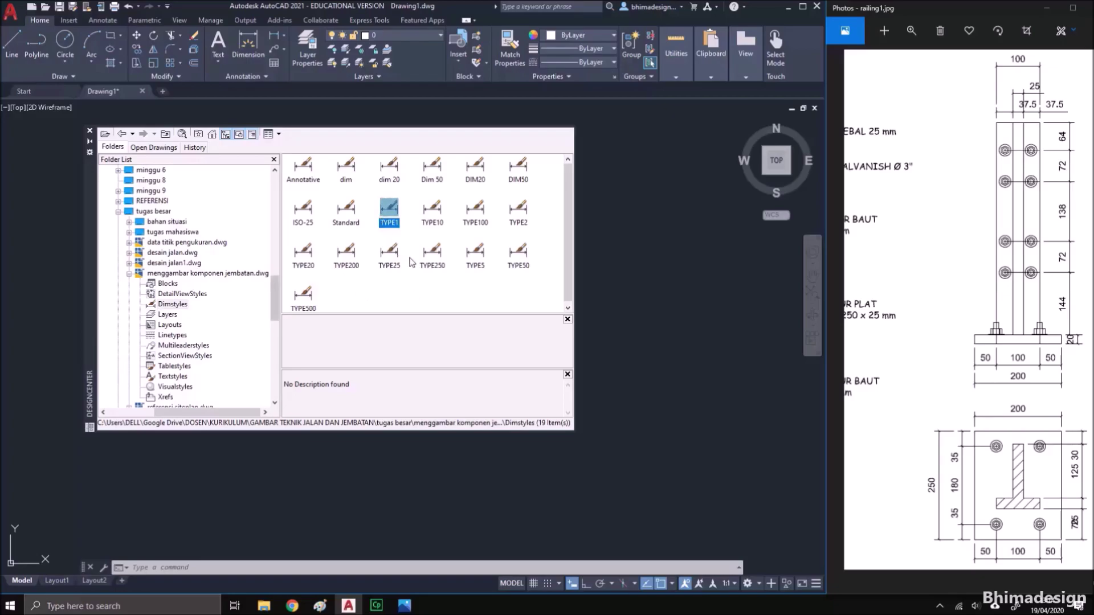
click(167, 317)
scroll(494, 212, down, 5)
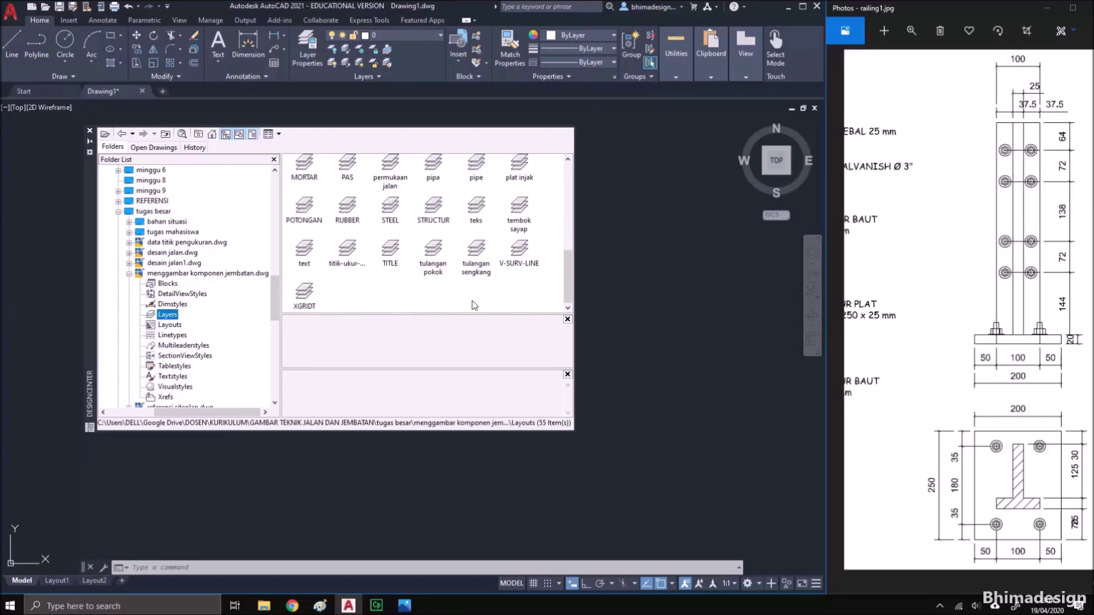
click(169, 325)
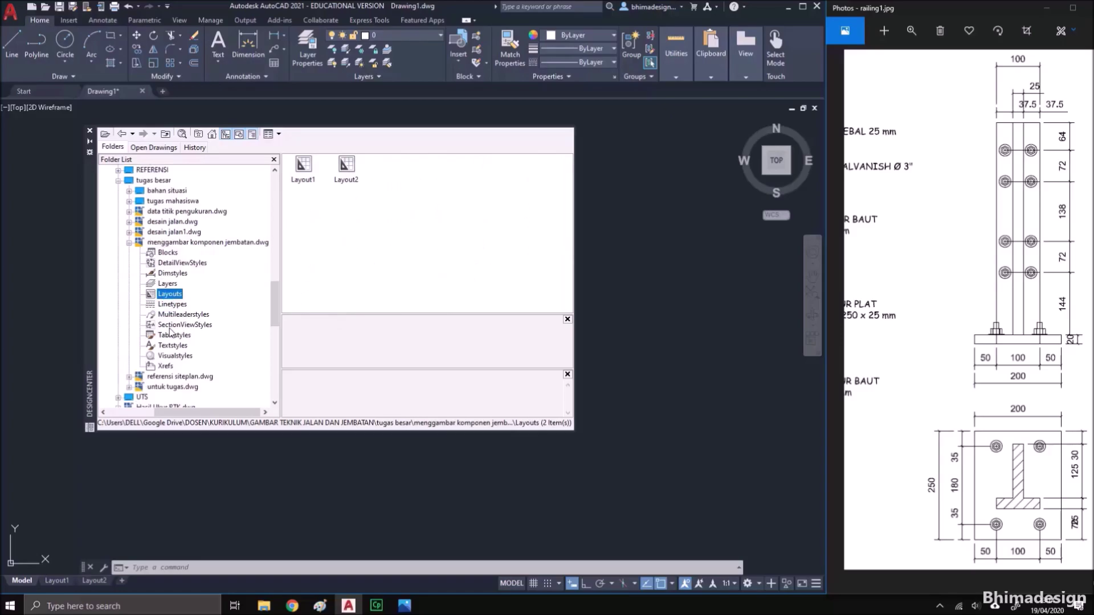
Copy all the TYPE text styles, TYPE1 through TYPE500, from menggambar komponen jembatan.dwg into the new drawing
scroll(177, 338, down, 2)
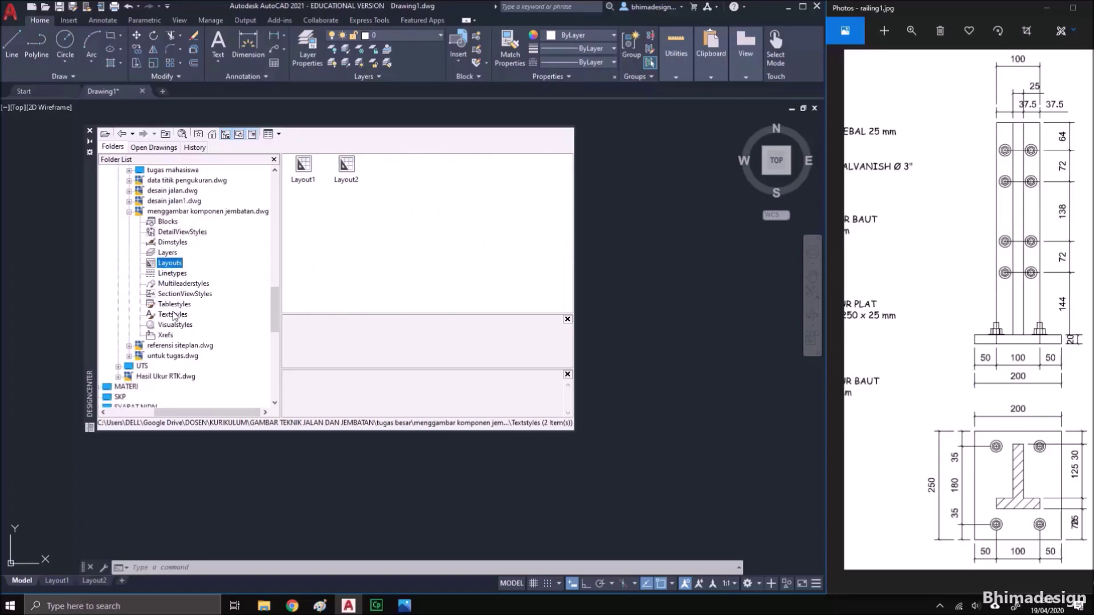
click(173, 317)
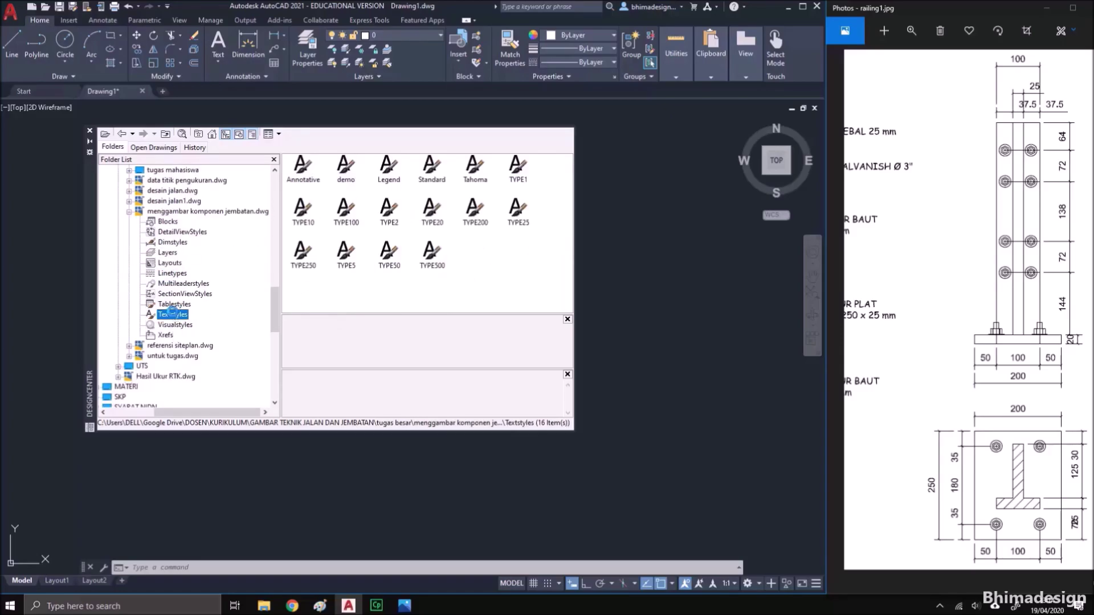
double_click(513, 169)
double_click(302, 202)
double_click(347, 216)
double_click(389, 219)
double_click(431, 223)
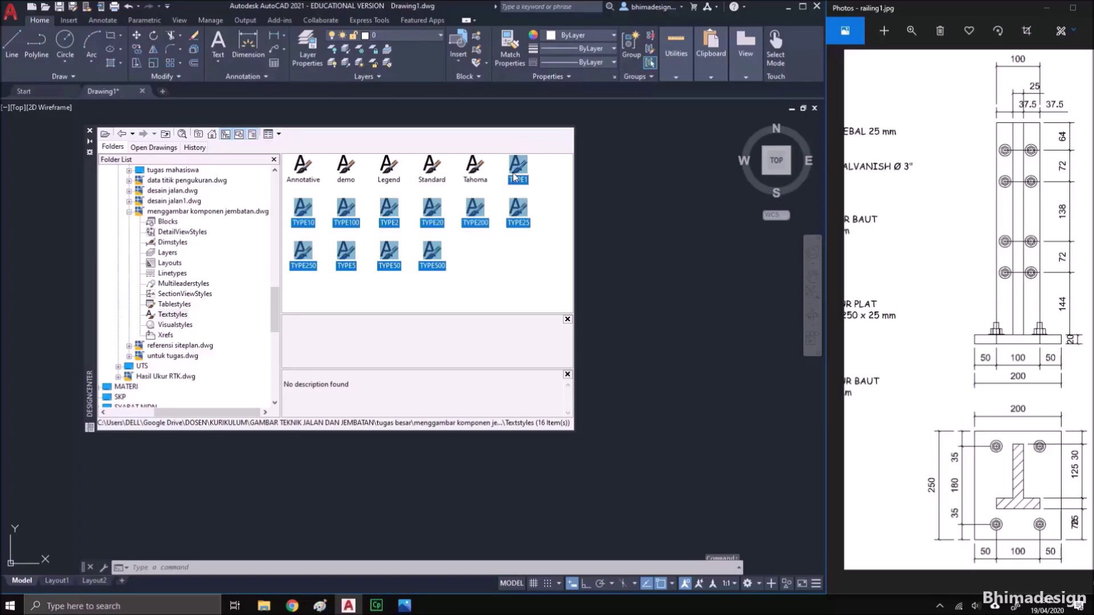
drag(514, 176, 631, 206)
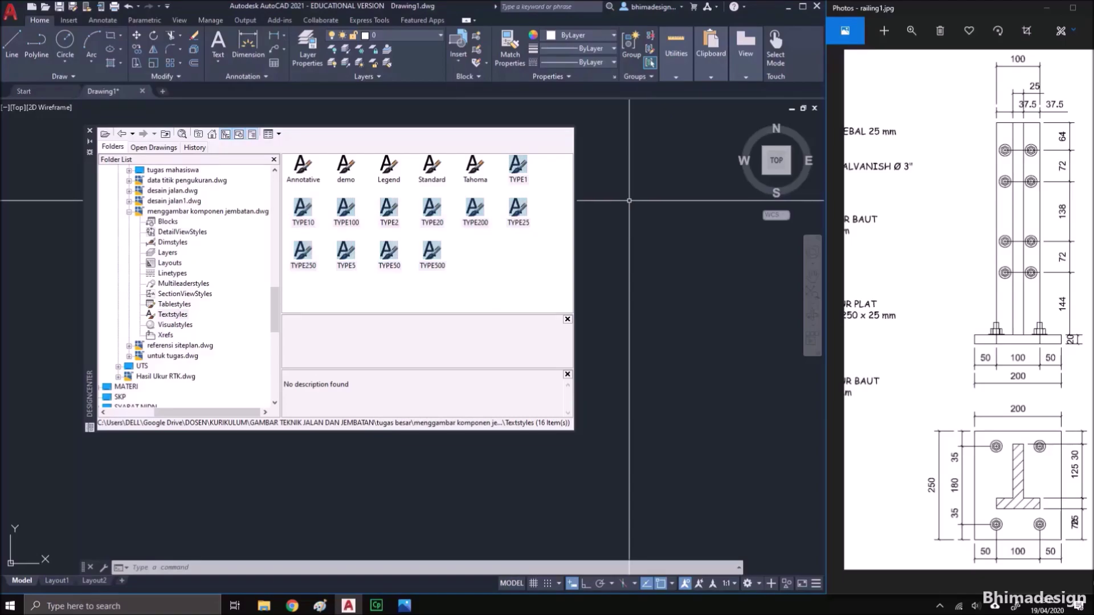
Check the current drawing's text style list for the imported TYPE styles
click(96, 23)
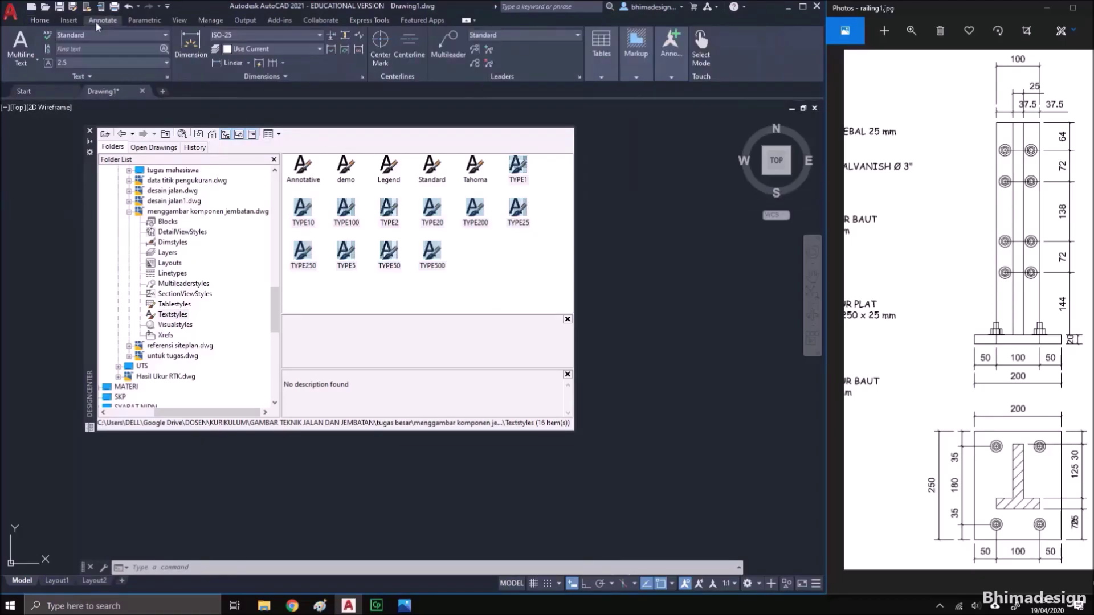
click(125, 34)
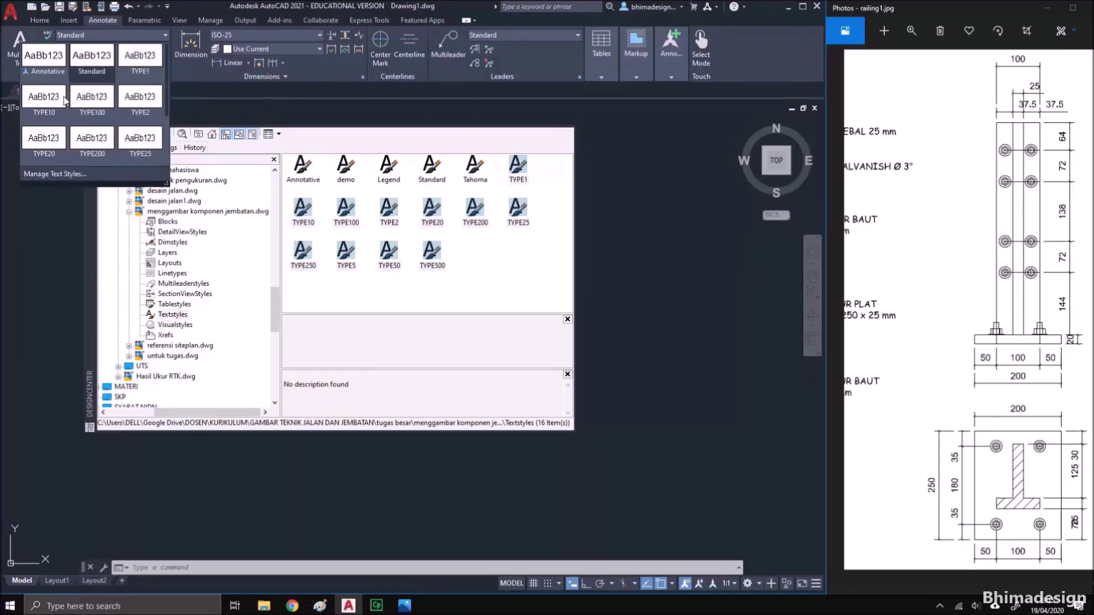
scroll(74, 130, down, 1)
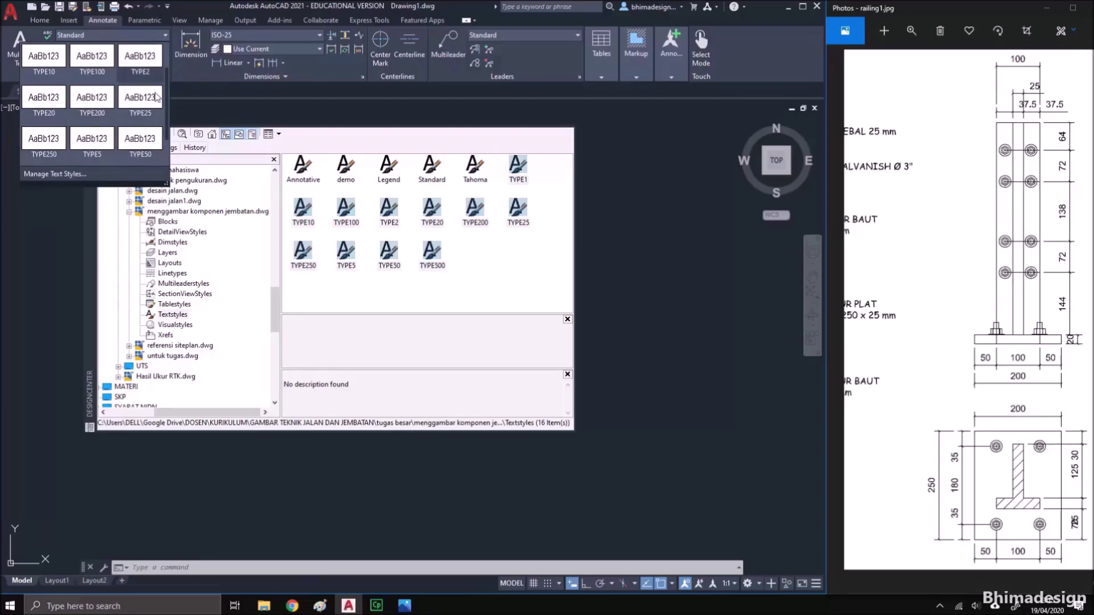
Copy all the TYPE dimension styles, TYPE1 through TYPE500, from menggambar komponen jembatan.dwg into the new drawing
scroll(94, 159, up, 1)
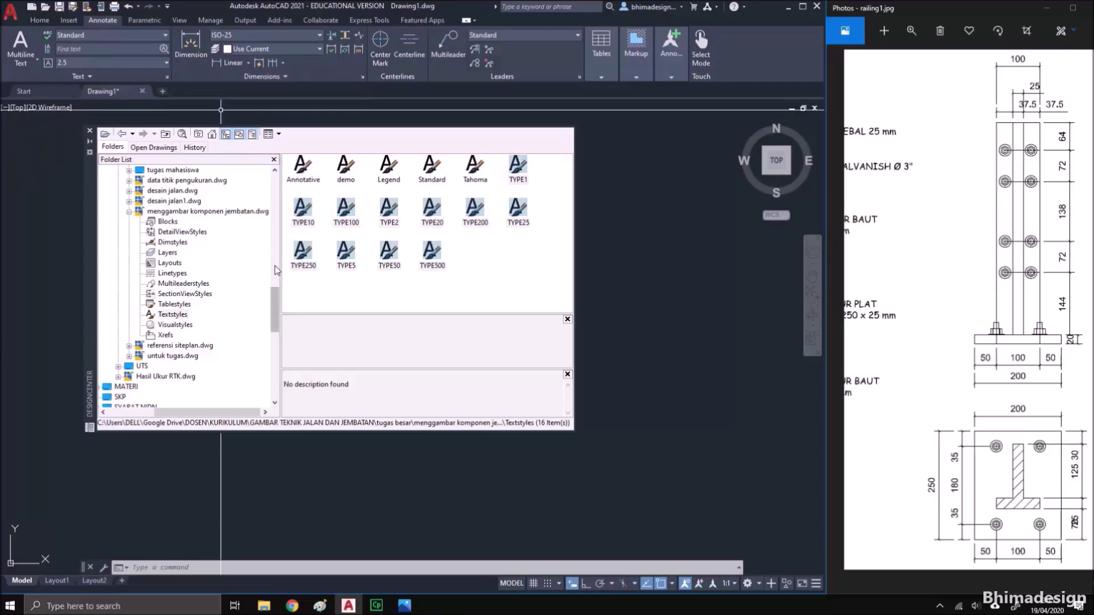
drag(272, 292, 273, 289)
click(179, 255)
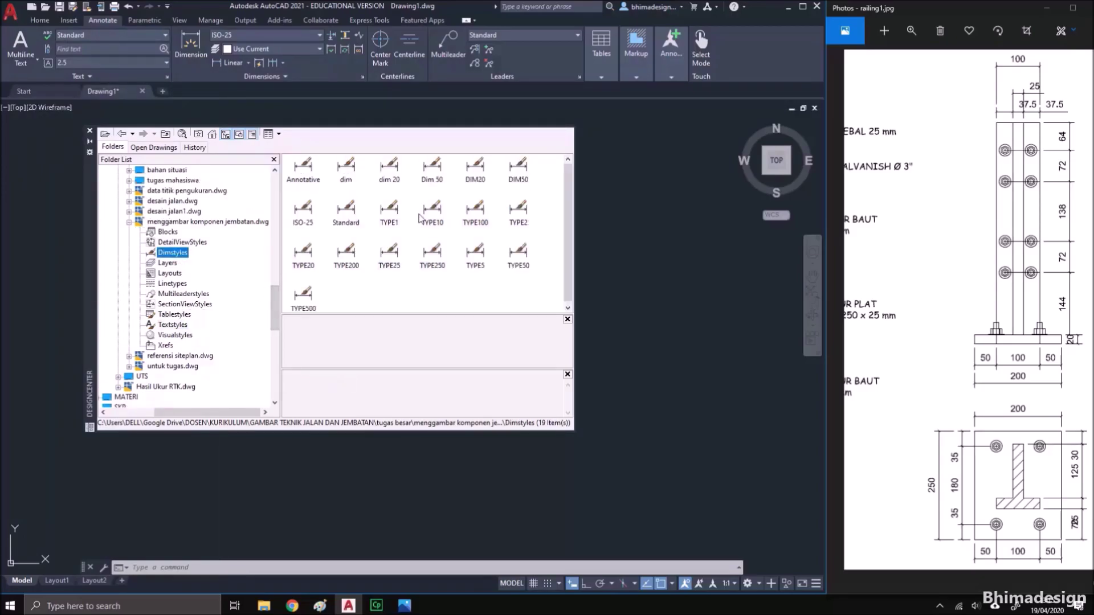
shift+click(394, 214)
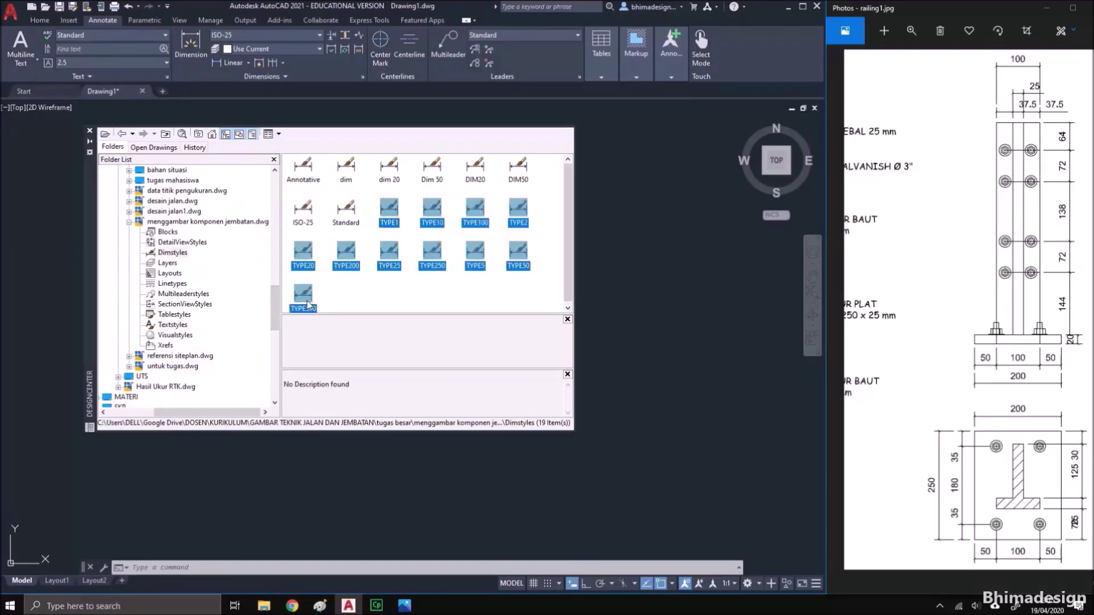
mouse_move(395, 214)
mouse_down()
mouse_move(687, 261)
mouse_move(451, 222)
mouse_move(615, 236)
mouse_up()
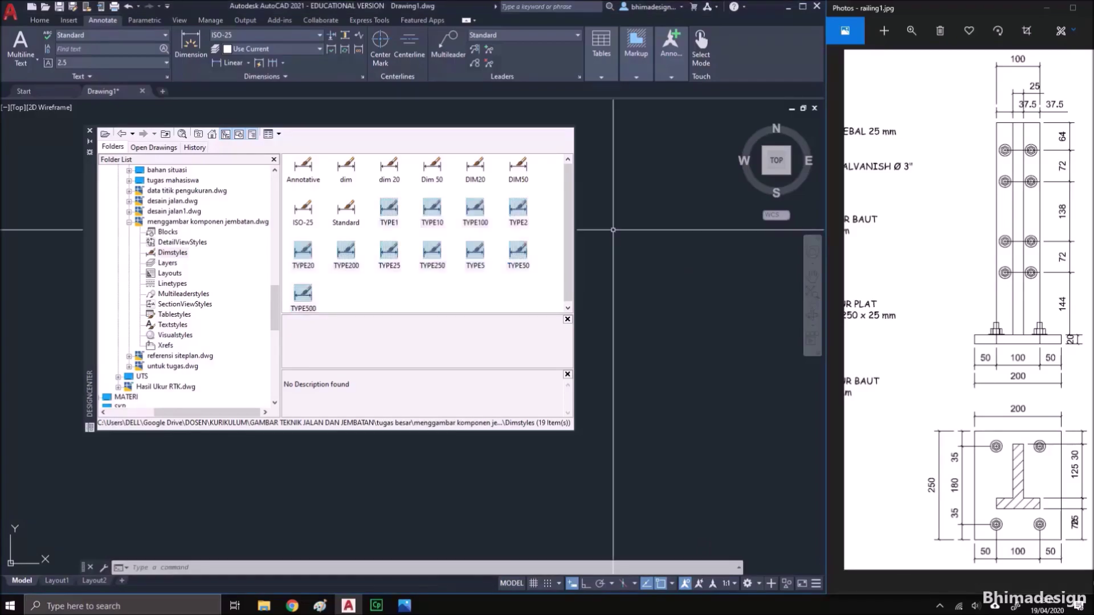
Check the current drawing's dimension style list for the imported TYPE styles
click(233, 35)
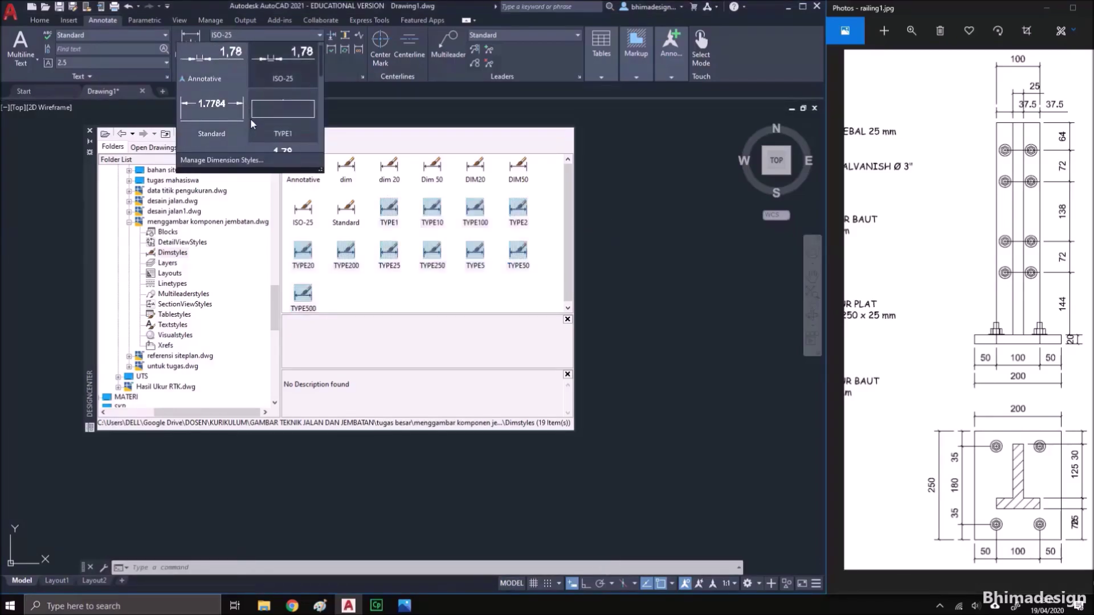
scroll(251, 117, down, 2)
scroll(273, 115, down, 3)
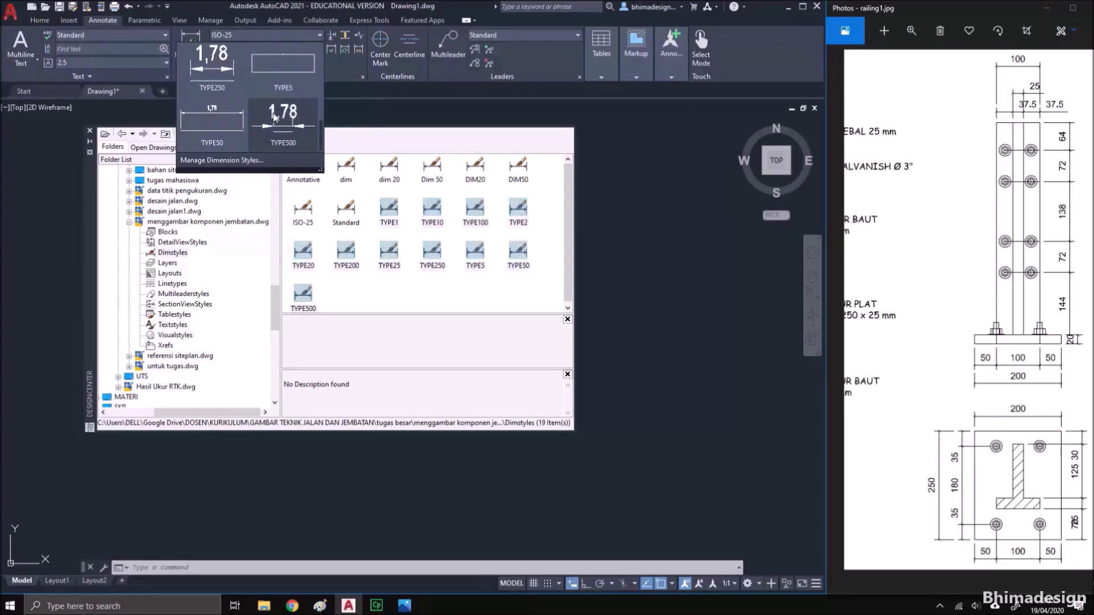
click(367, 130)
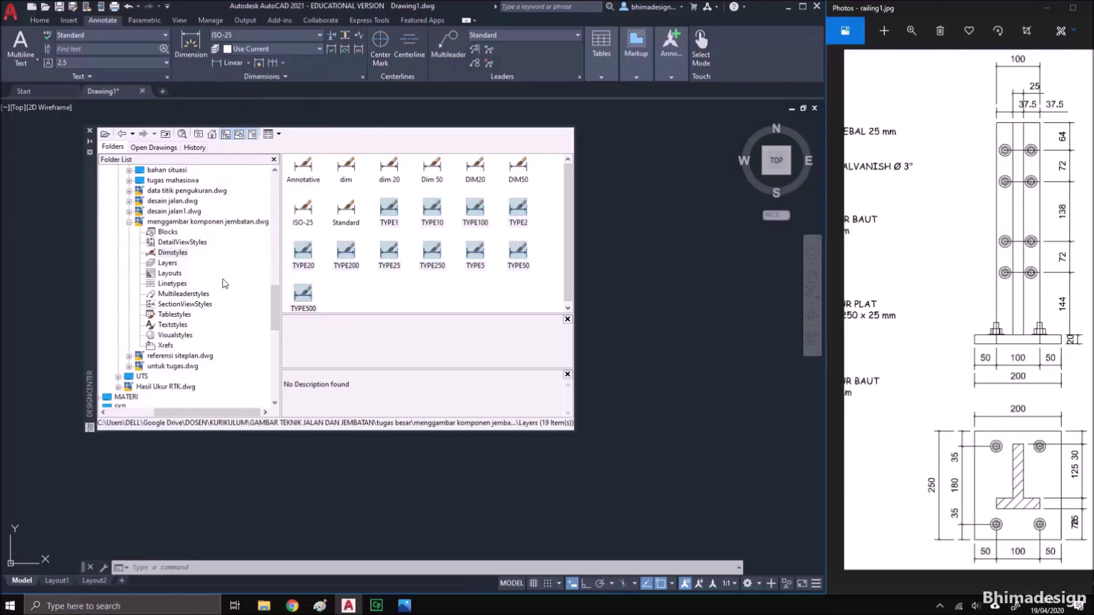
Select the abutmen, arsiran, ASPAL, beton, beton kurus and borepile layers among the layers of menggambar komponen jembatan.dwg
click(167, 264)
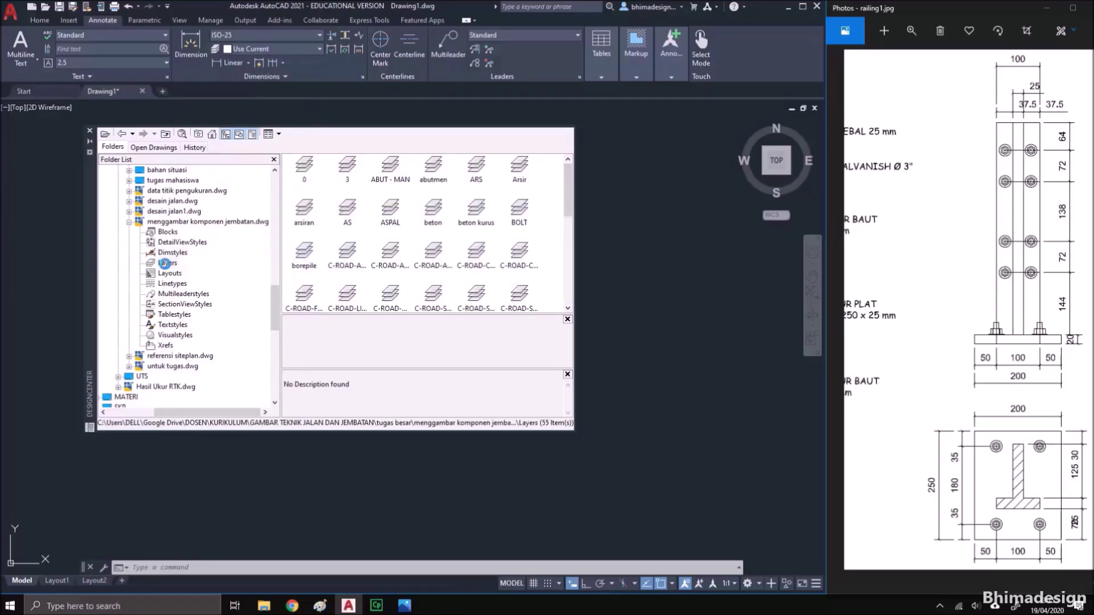
click(443, 174)
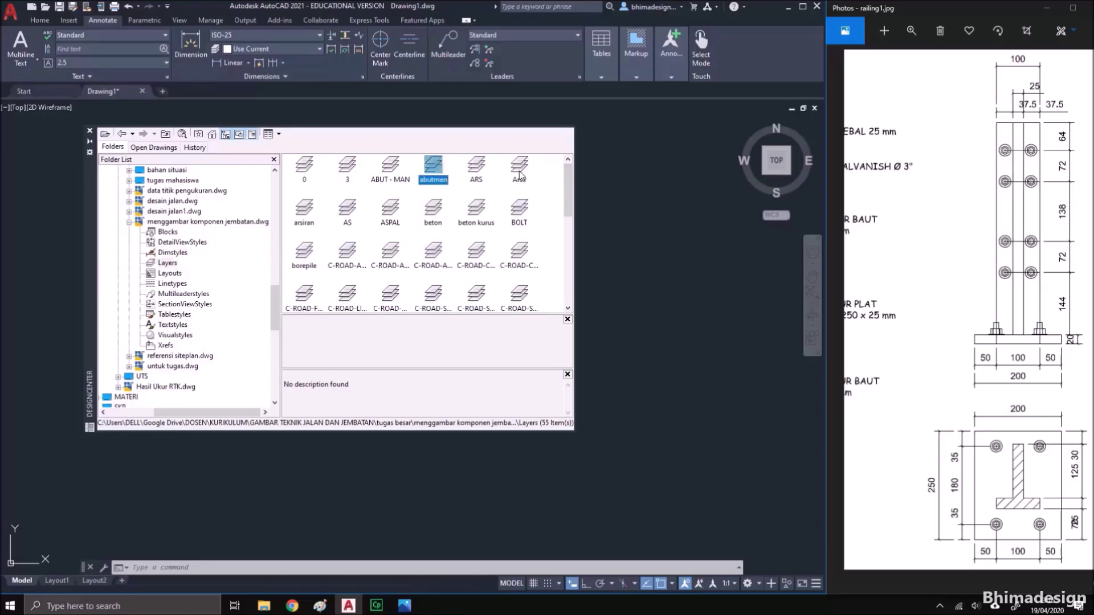
ctrl+click(302, 213)
ctrl+click(433, 210)
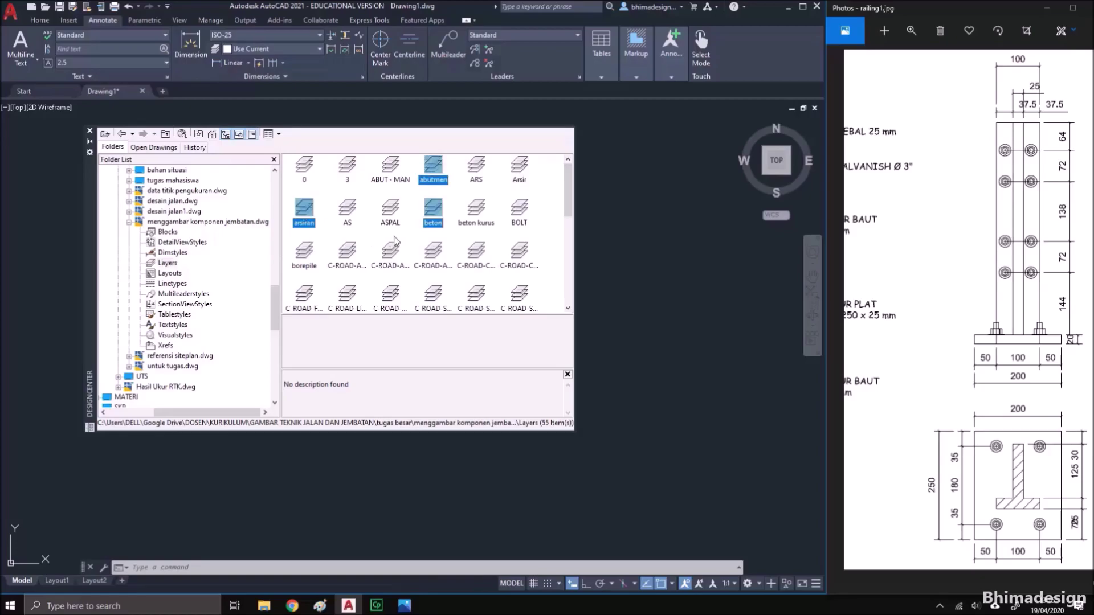
ctrl+click(477, 213)
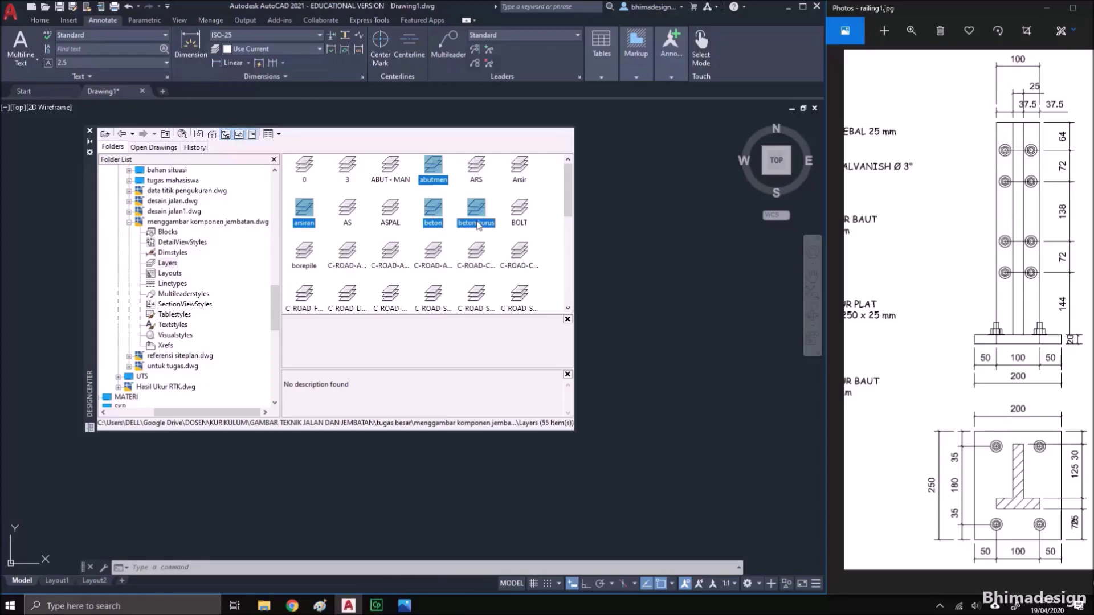
scroll(426, 261, down, 1)
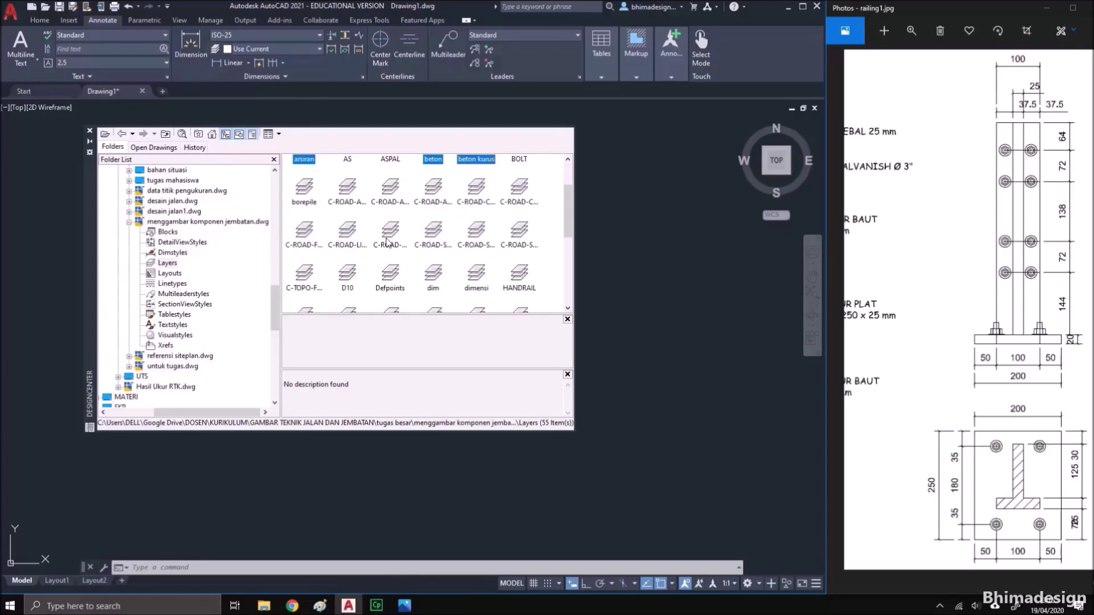
scroll(385, 241, up, 1)
ctrl+click(385, 240)
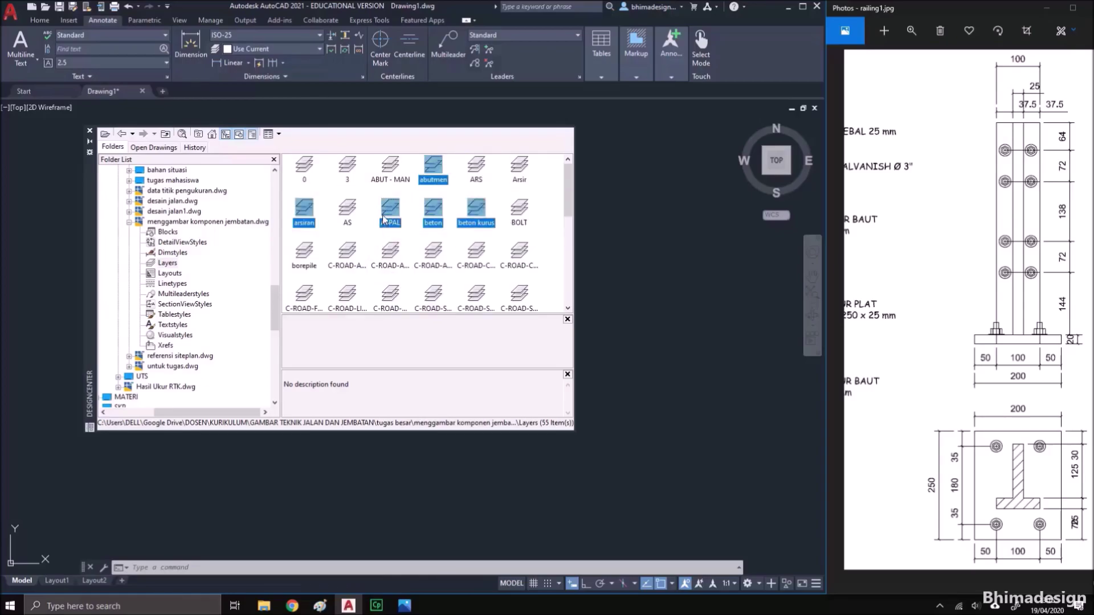
scroll(401, 245, down, 1)
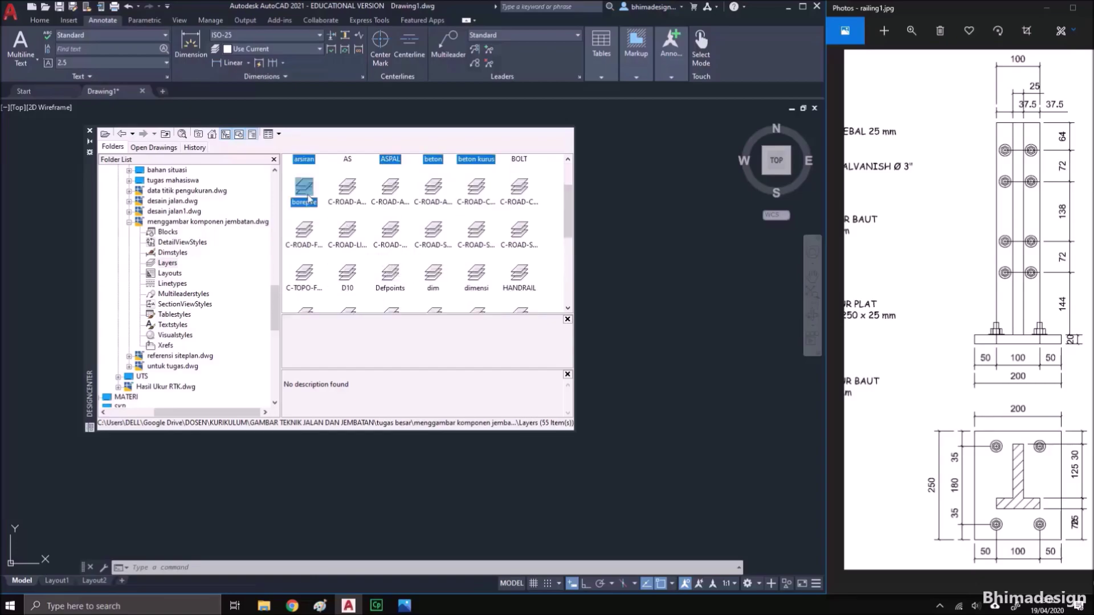
Add the dimensi, lantai jembatan, permukaan jalan, pipa and plat injak layers to the selection
scroll(439, 252, down, 1)
ctrl+click(476, 210)
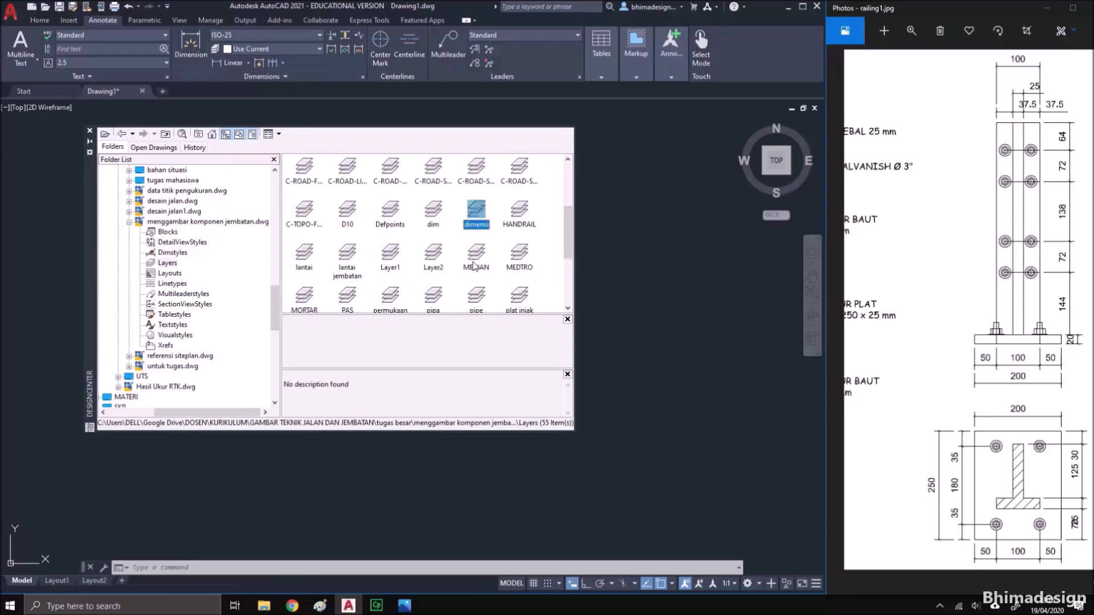
ctrl+click(304, 254)
ctrl+click(304, 253)
ctrl+click(338, 266)
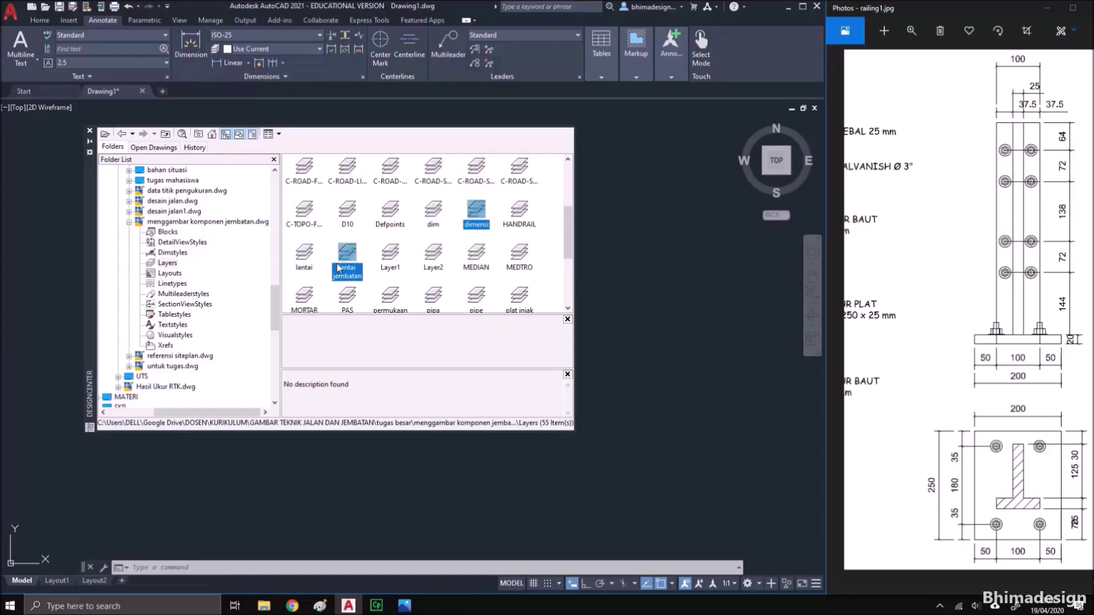
scroll(337, 267, down, 1)
ctrl+click(516, 240)
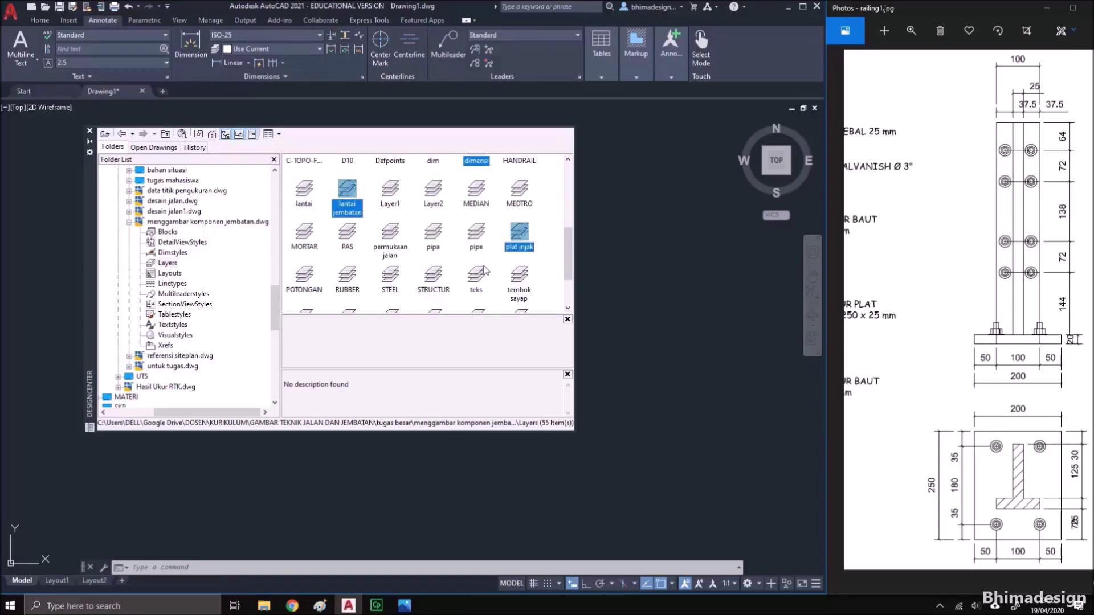
ctrl+click(433, 234)
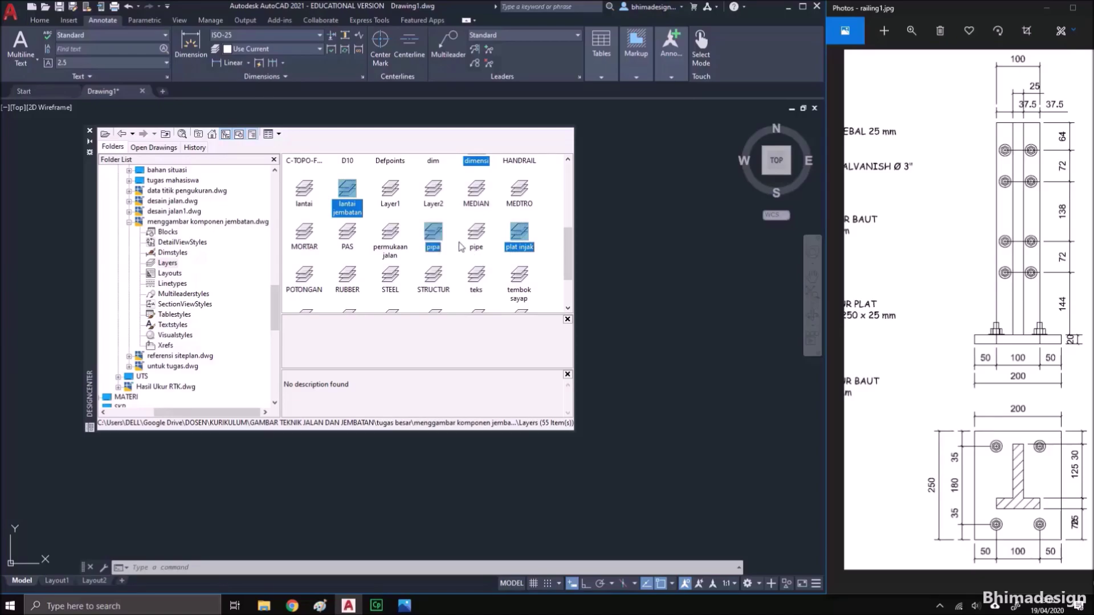
ctrl+click(390, 234)
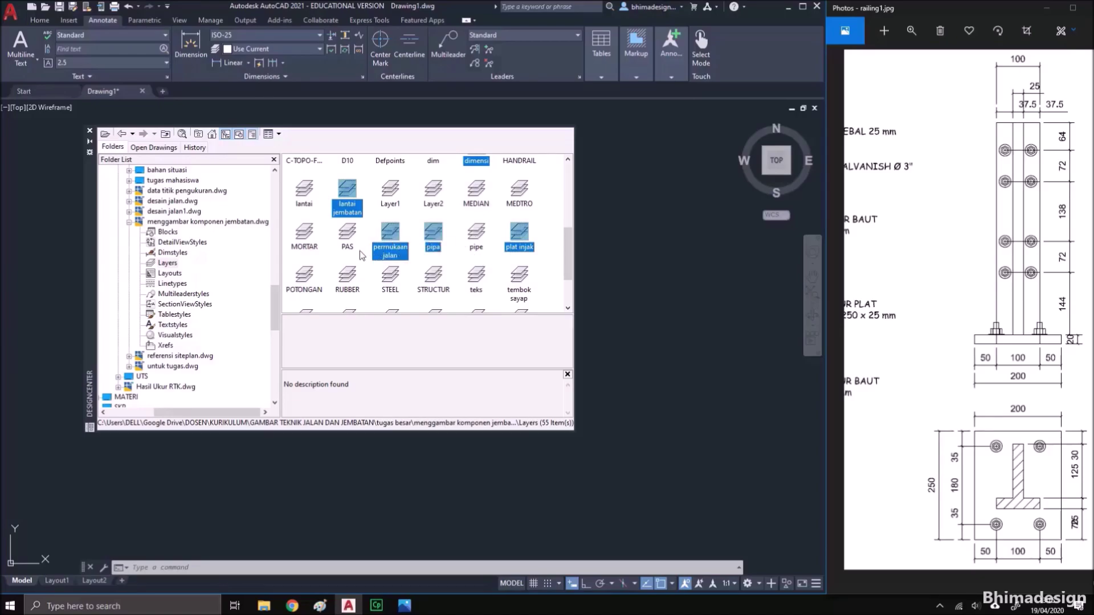
Add tembok sayap, text, titik-ukur-obyek-eksisting, tulangan pokok and tulangan sengkang to the selection and copy all selected layers into the new drawing
scroll(396, 256, down, 1)
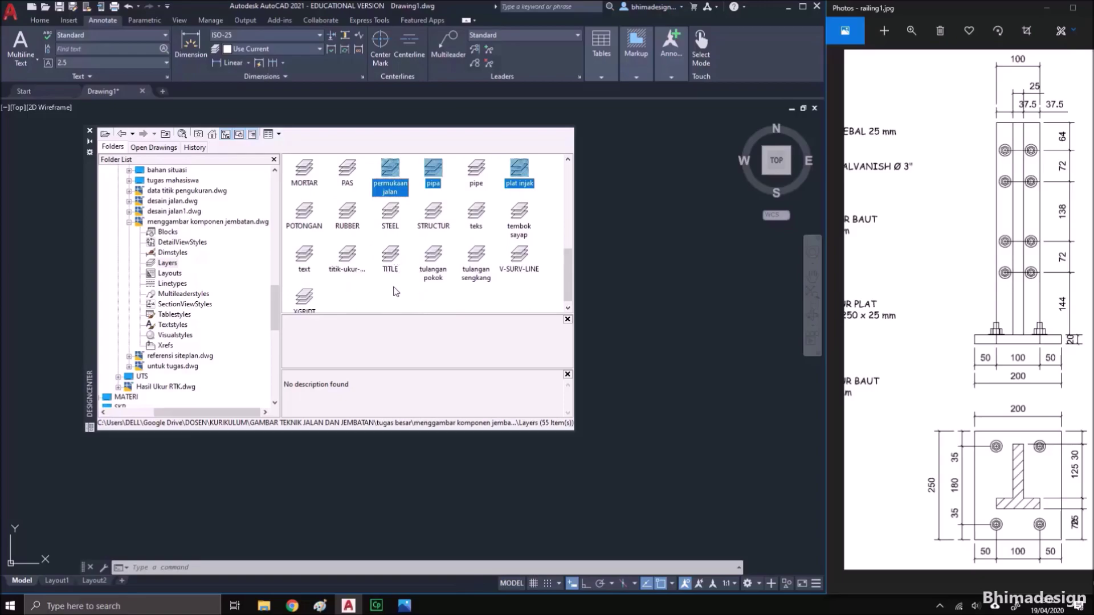
ctrl+click(519, 216)
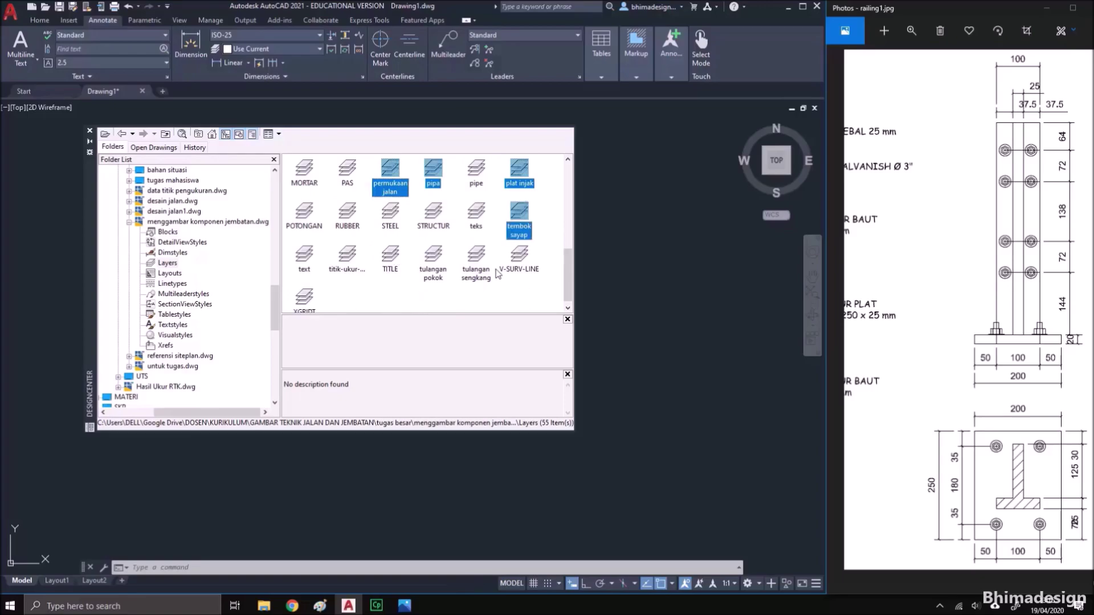
ctrl+click(307, 257)
ctrl+click(347, 257)
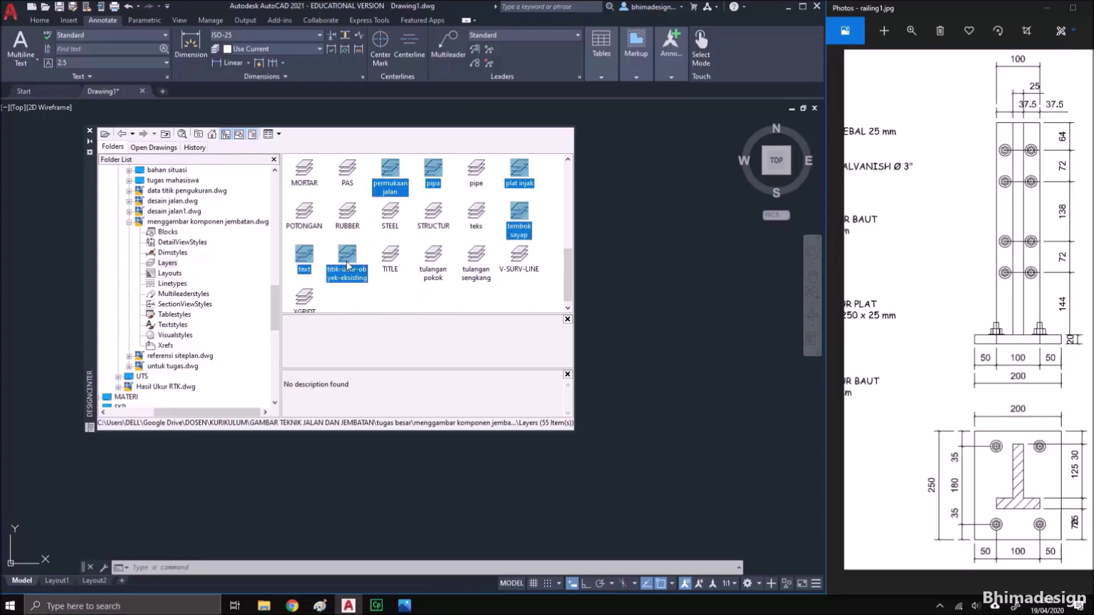
ctrl+click(433, 260)
ctrl+click(464, 269)
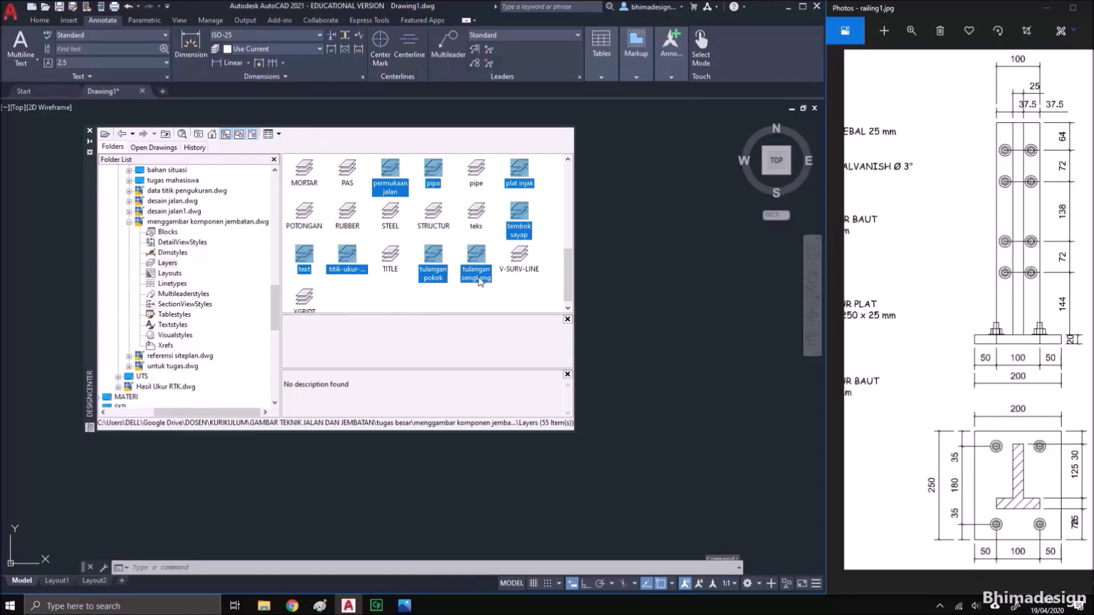
drag(639, 282, 649, 279)
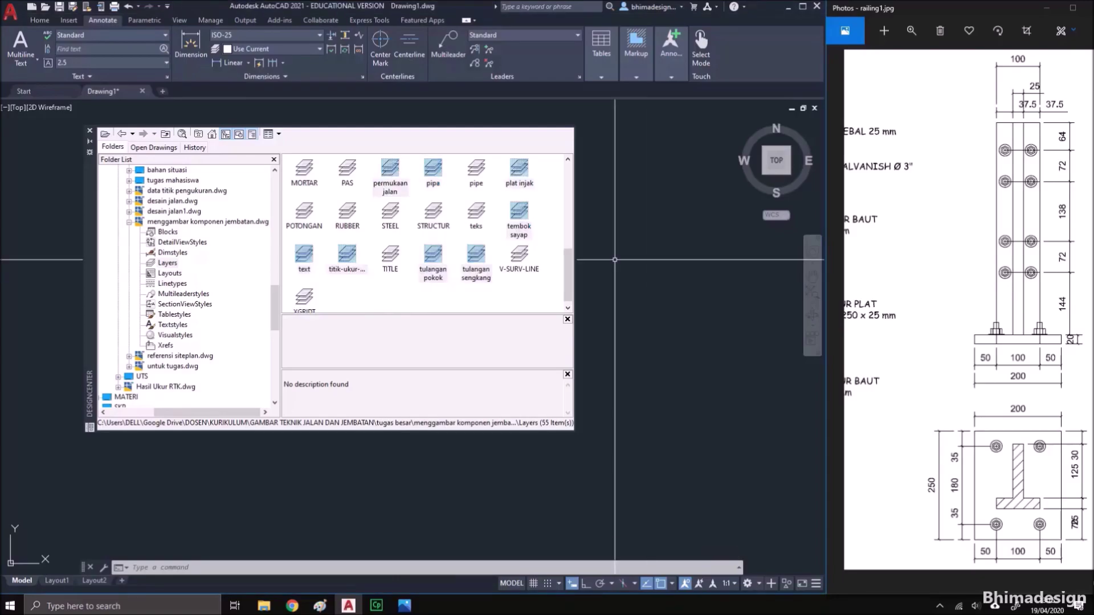
Check the current drawing's layer list for the imported layers and close DesignCenter
click(40, 20)
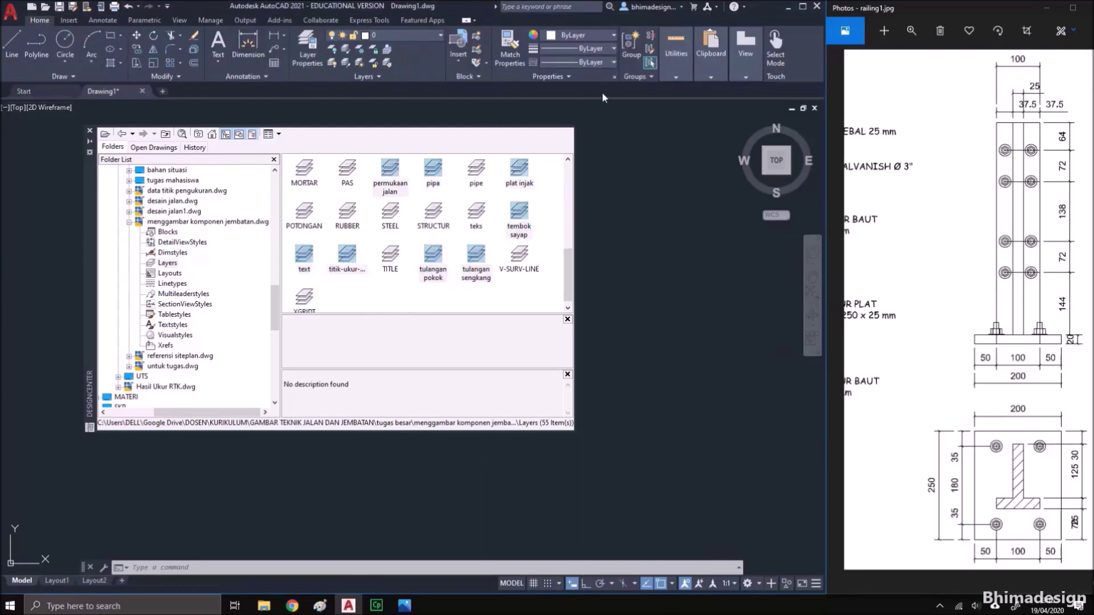
click(438, 35)
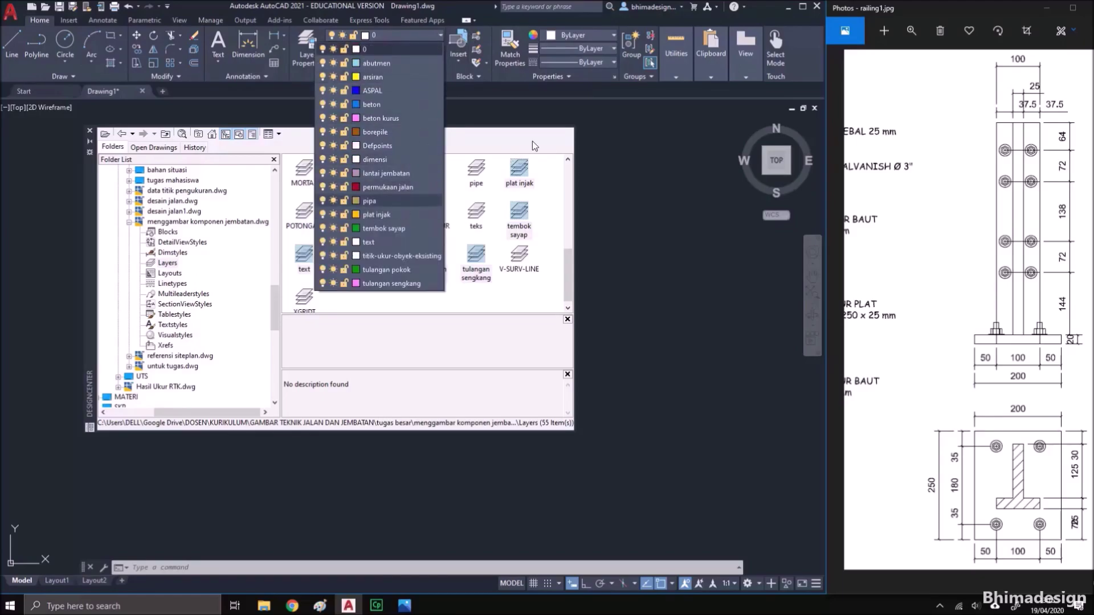
click(89, 133)
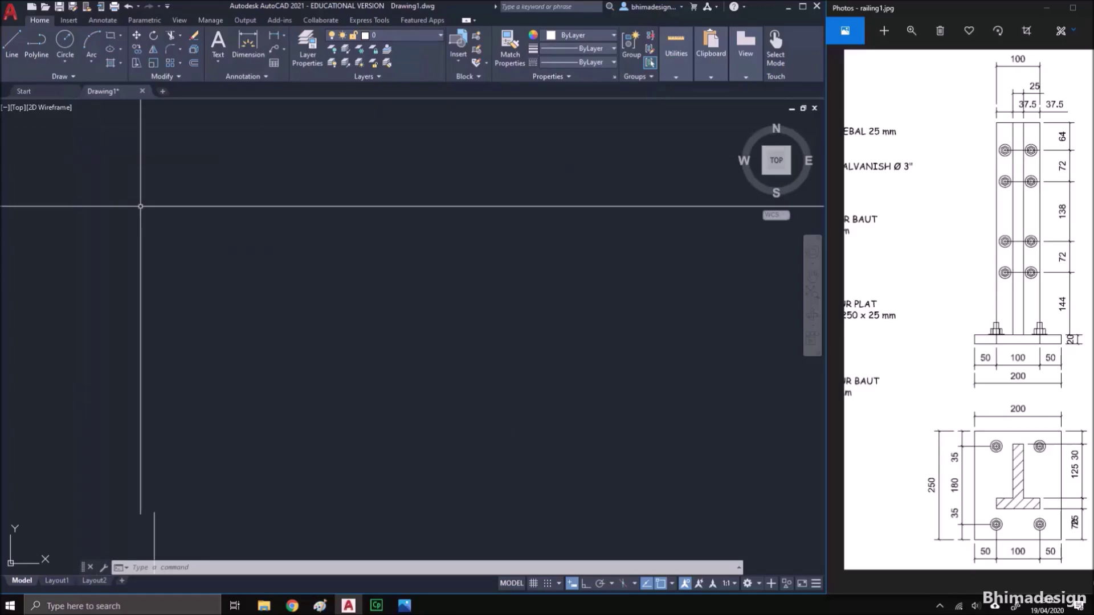
Reopen DesignCenter and show the content categories of menggambar komponen jembatan.dwg
text(d)
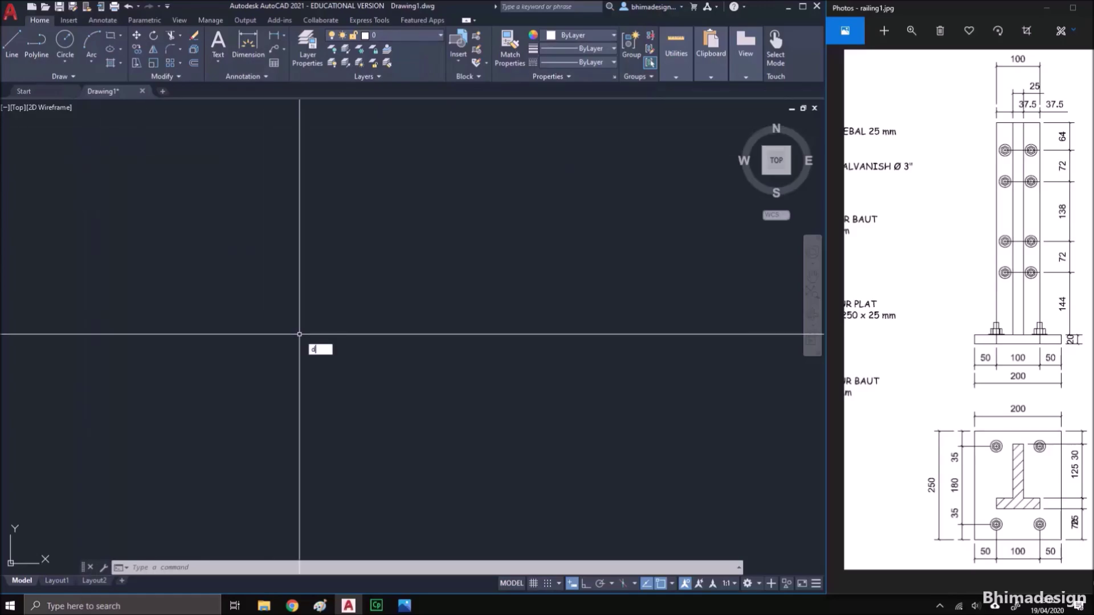
text(esi)
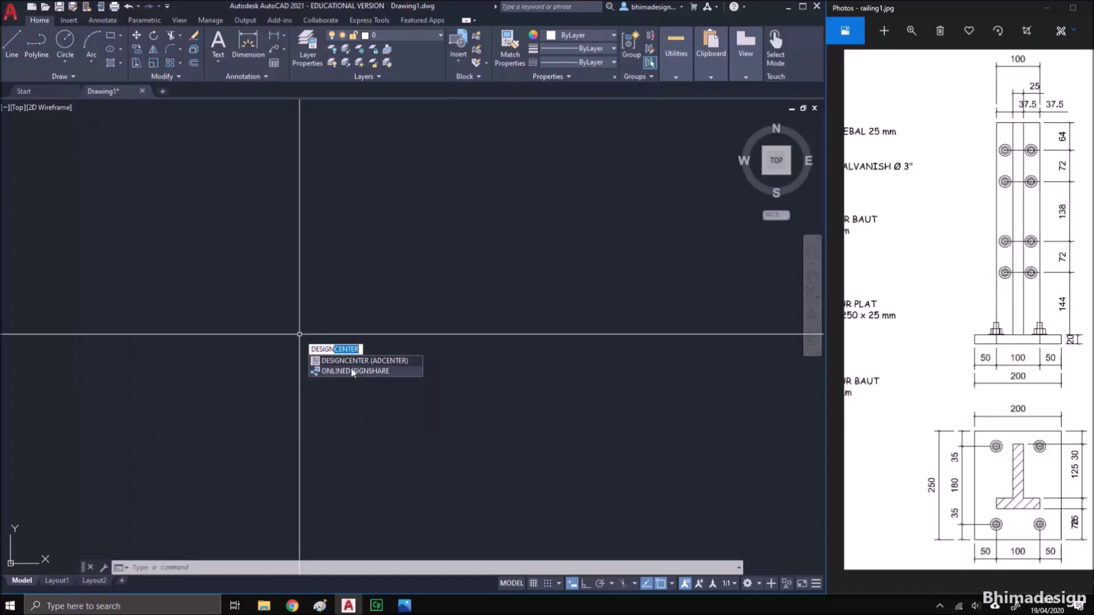
click(351, 360)
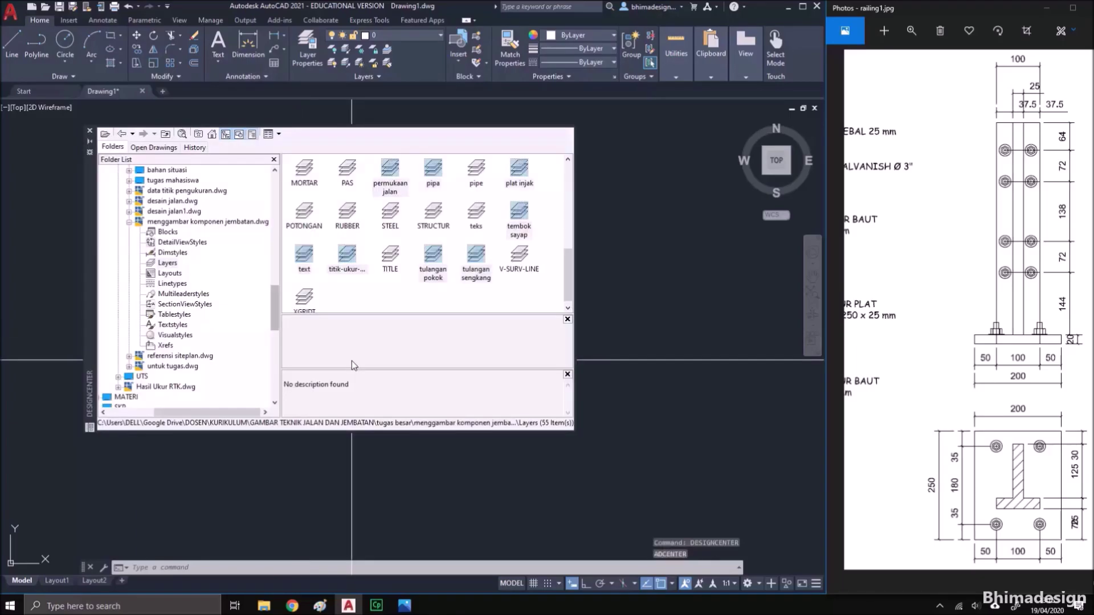
click(187, 222)
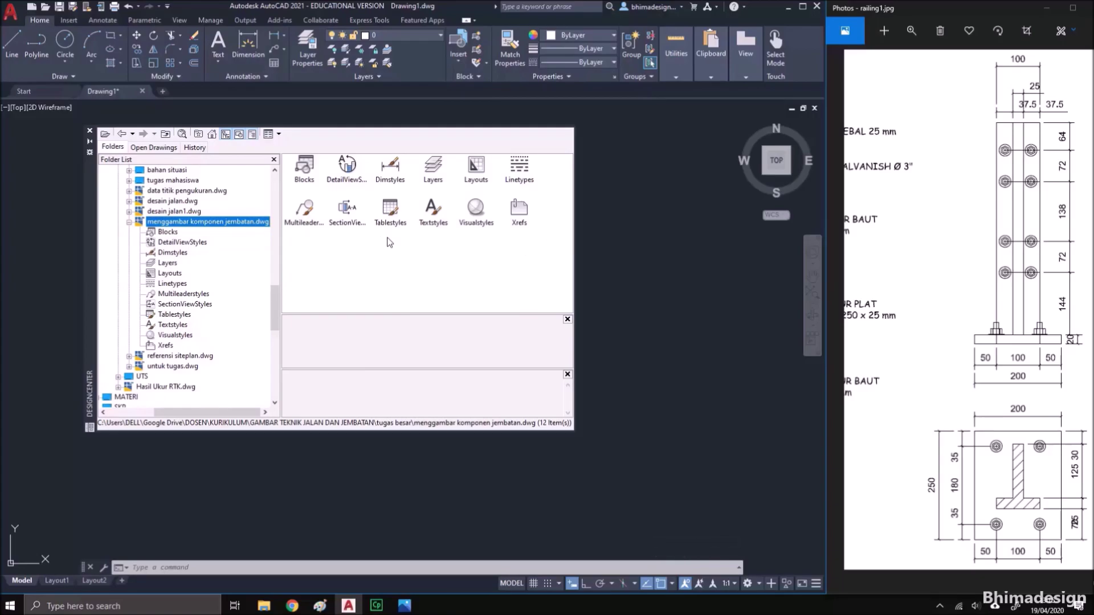
Import the DASHDOT, DASHDOT2, DASHED2, HIDDEN and ZIGZAG linetypes from the bridge drawing into the new drawing
double_click(519, 170)
click(475, 167)
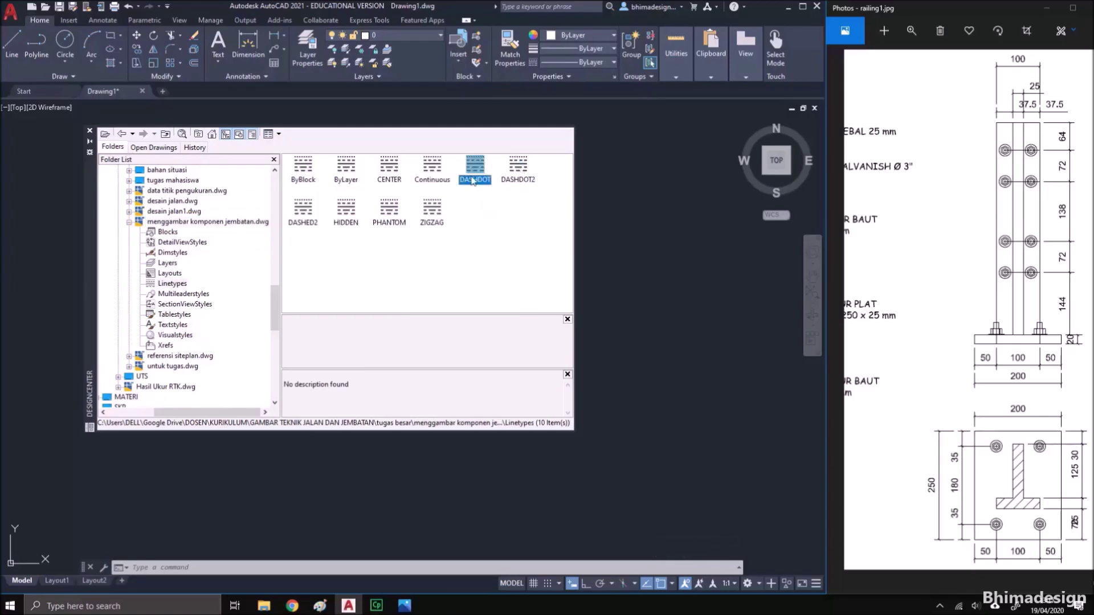
key(shift+Right)
ctrl+click(431, 210)
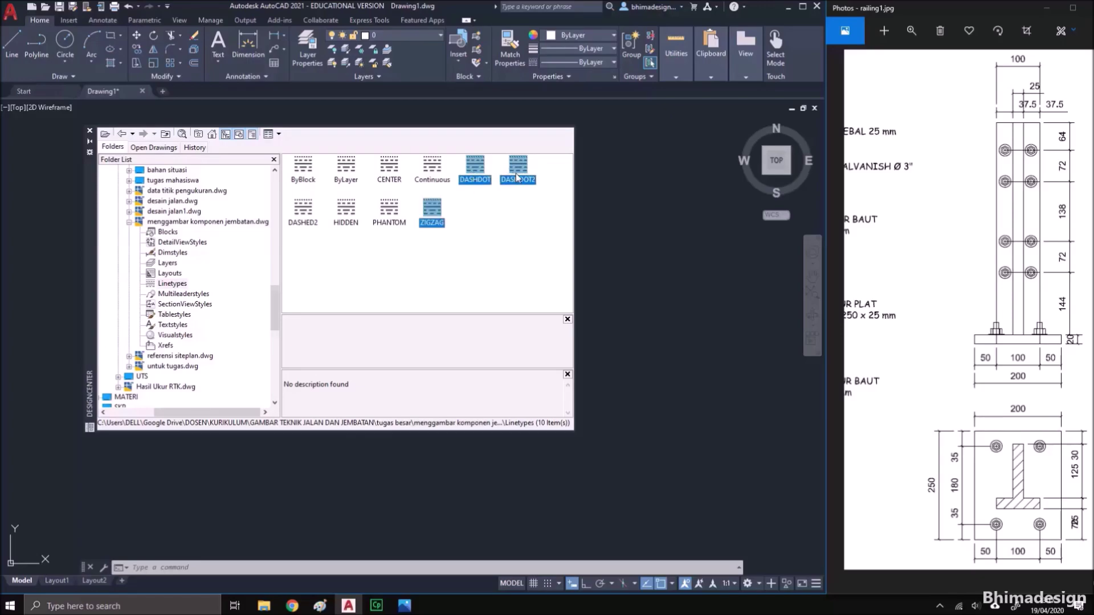
ctrl+click(346, 209)
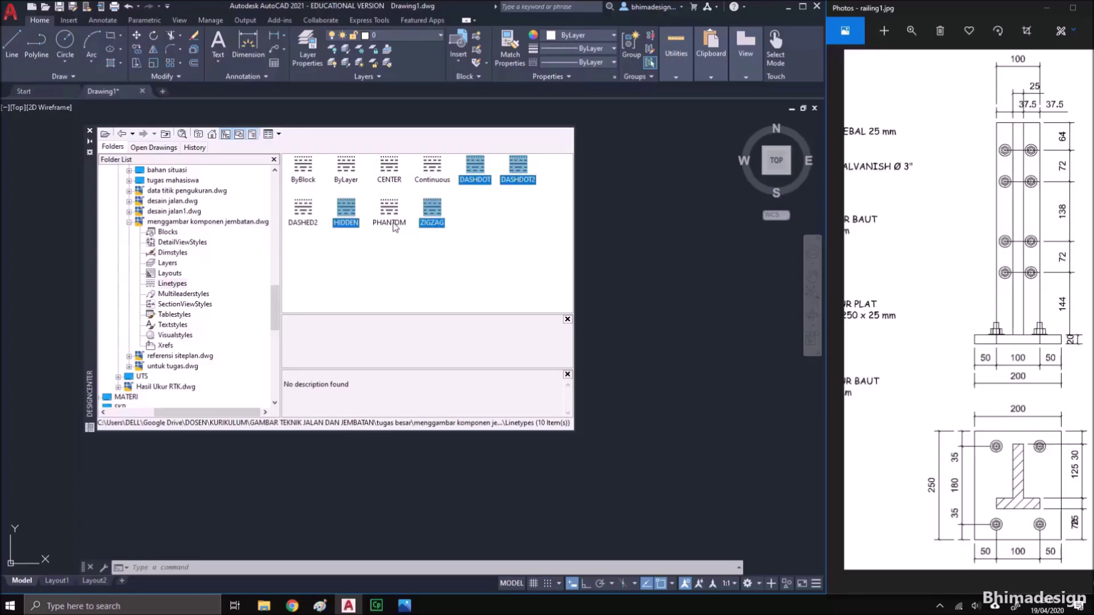
ctrl+click(305, 210)
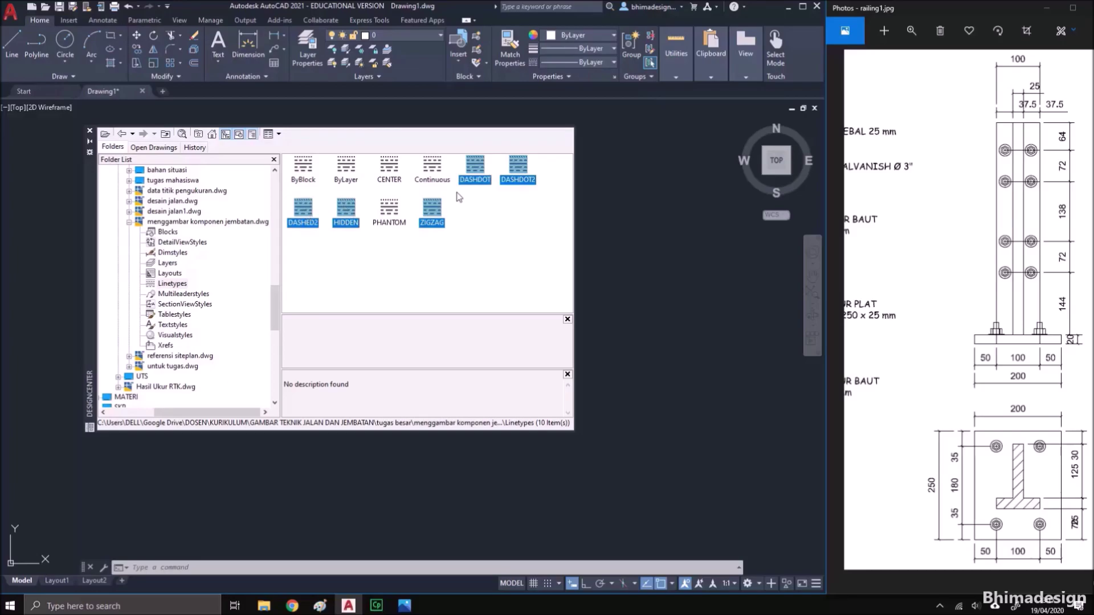
drag(474, 172, 687, 251)
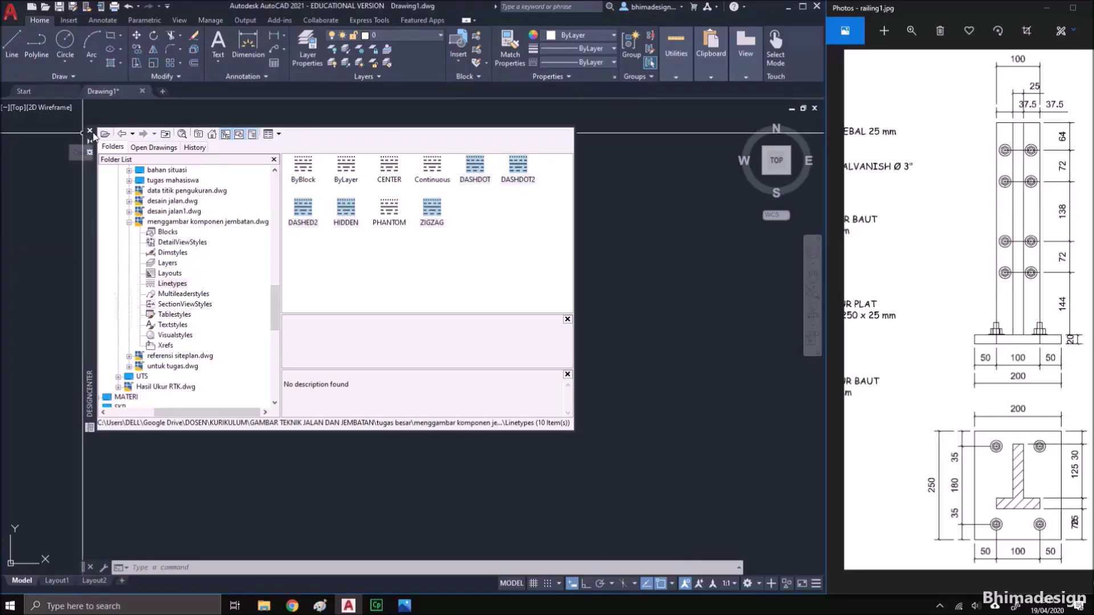
Close DesignCenter and check the current drawing's linetype list for the imported linetypes
click(90, 130)
click(614, 62)
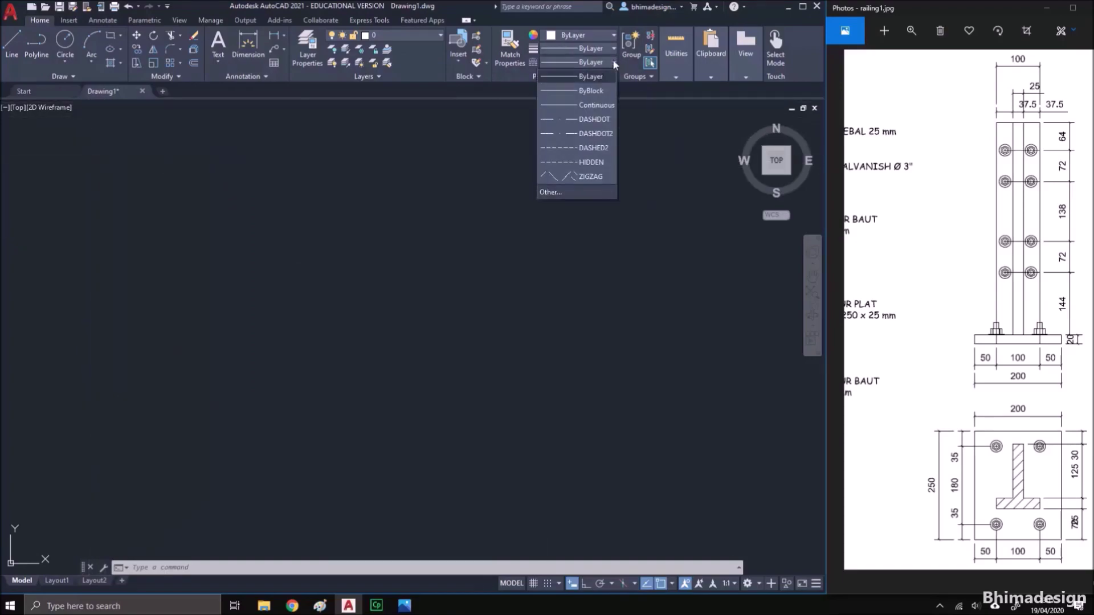
click(632, 222)
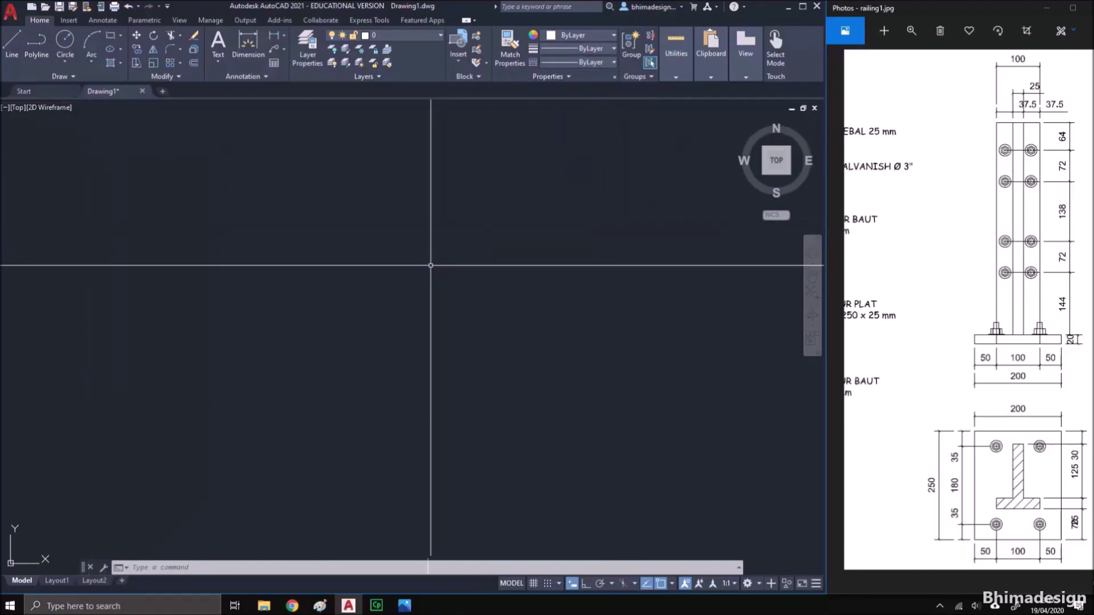
Enlarge railing1.jpg in Photos around the post base and base plate plan, and return to AutoCAD
click(1064, 268)
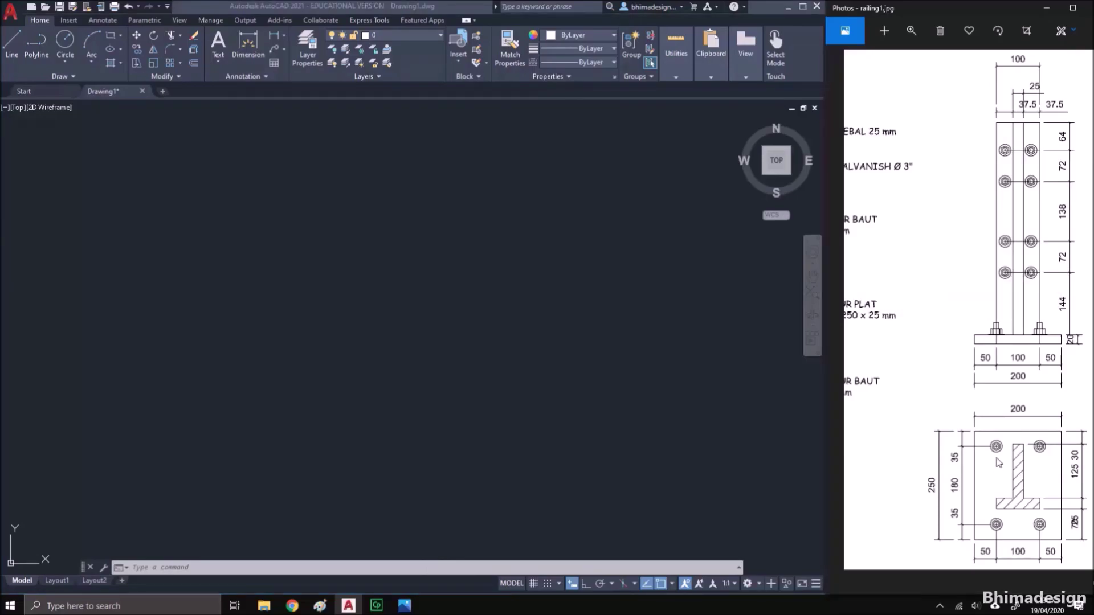
click(912, 30)
click(872, 61)
drag(872, 60, 882, 59)
drag(944, 228, 922, 205)
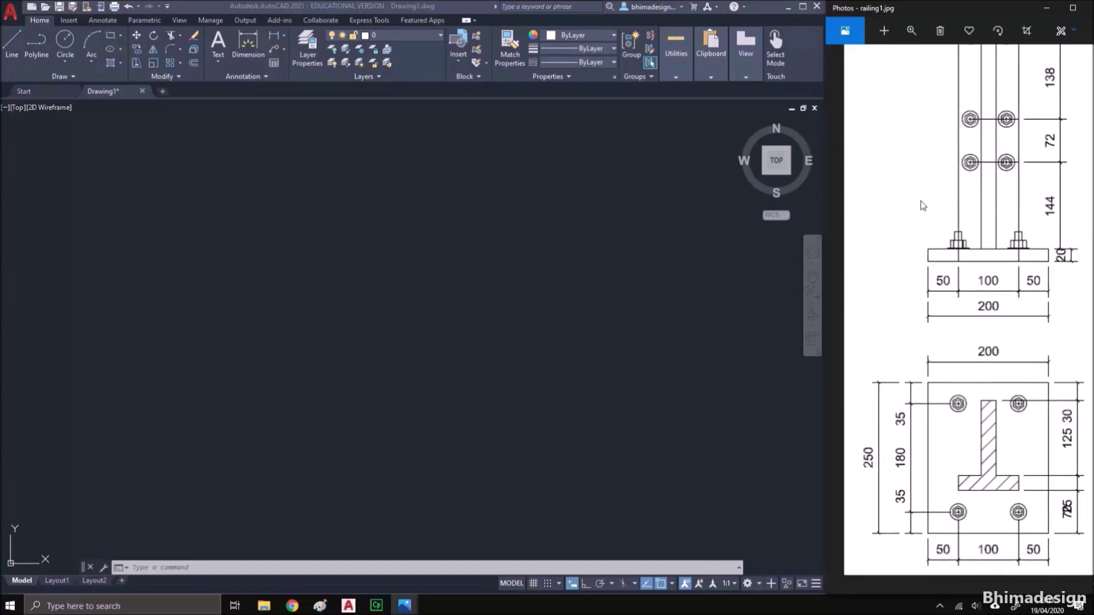
key(alt+Tab)
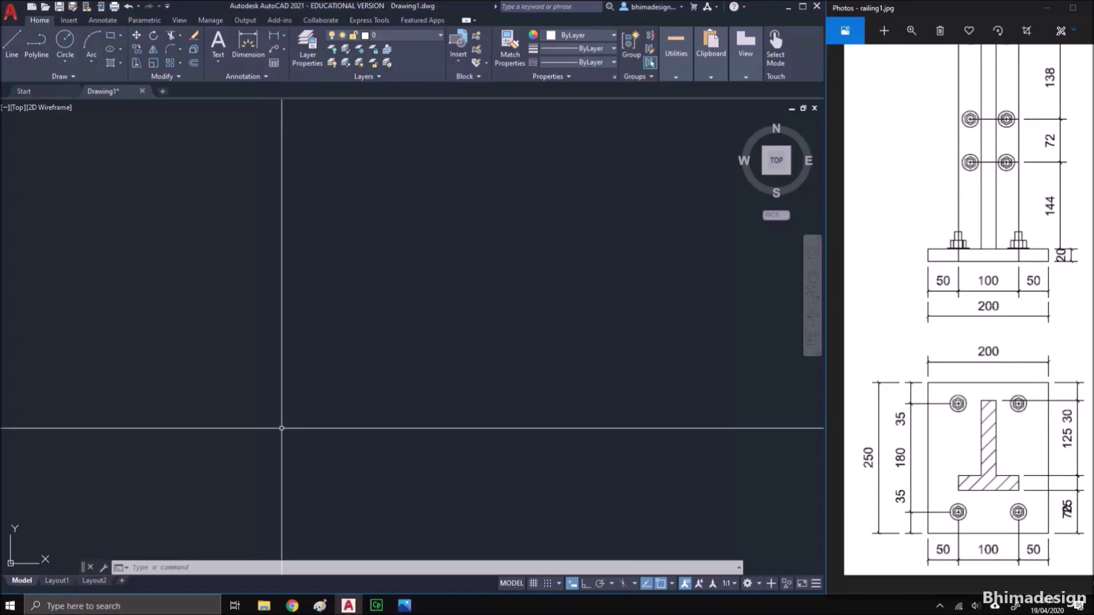
Review the existing layers and create a new layer named railing
click(441, 37)
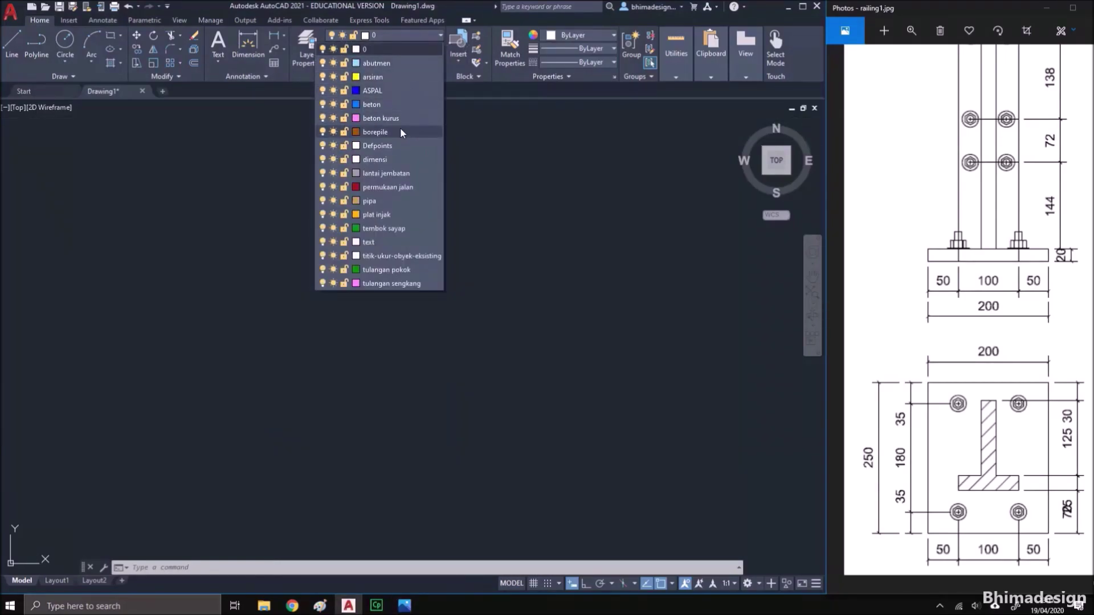
click(334, 49)
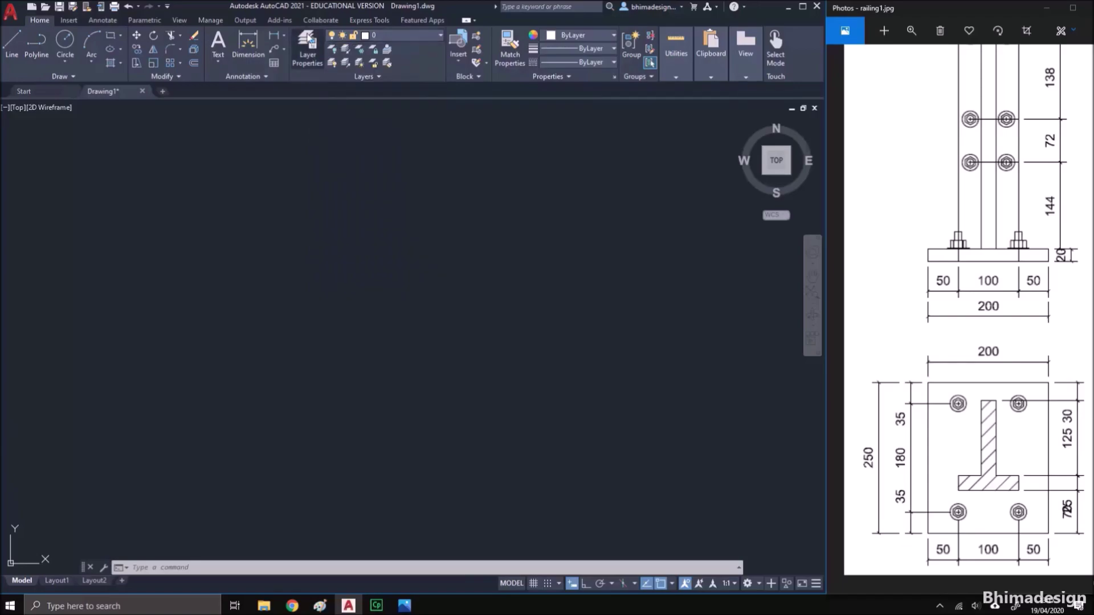
click(307, 64)
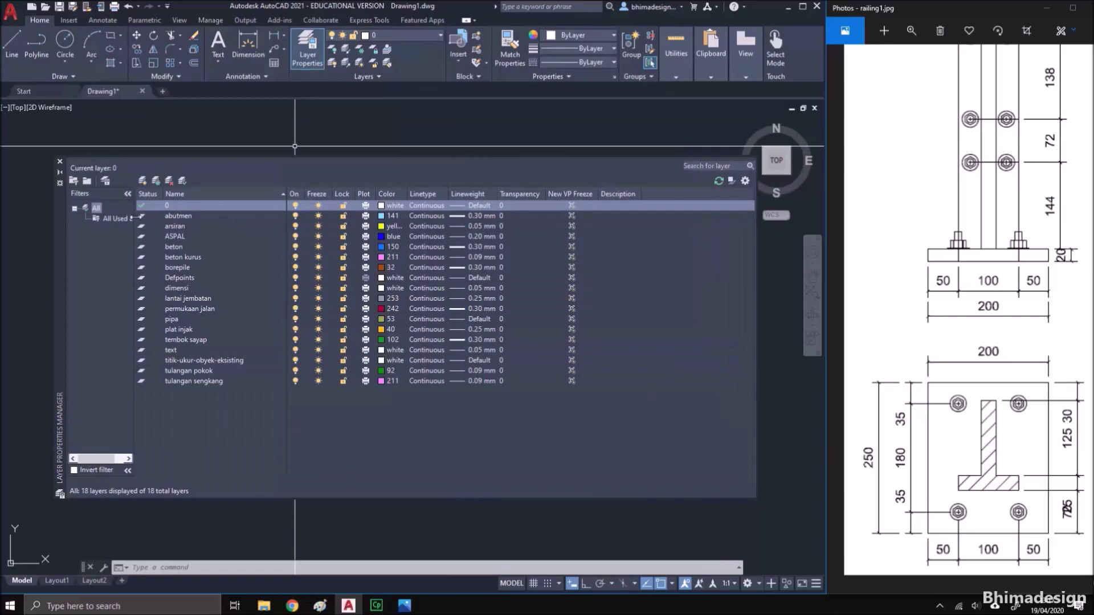
click(142, 181)
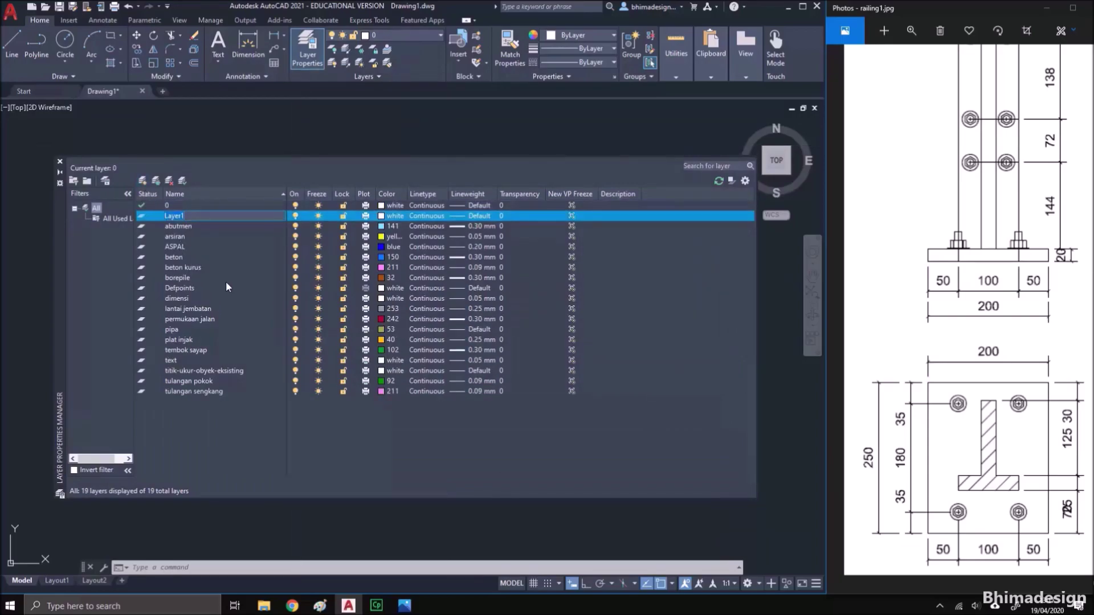
text(railing)
key(Return)
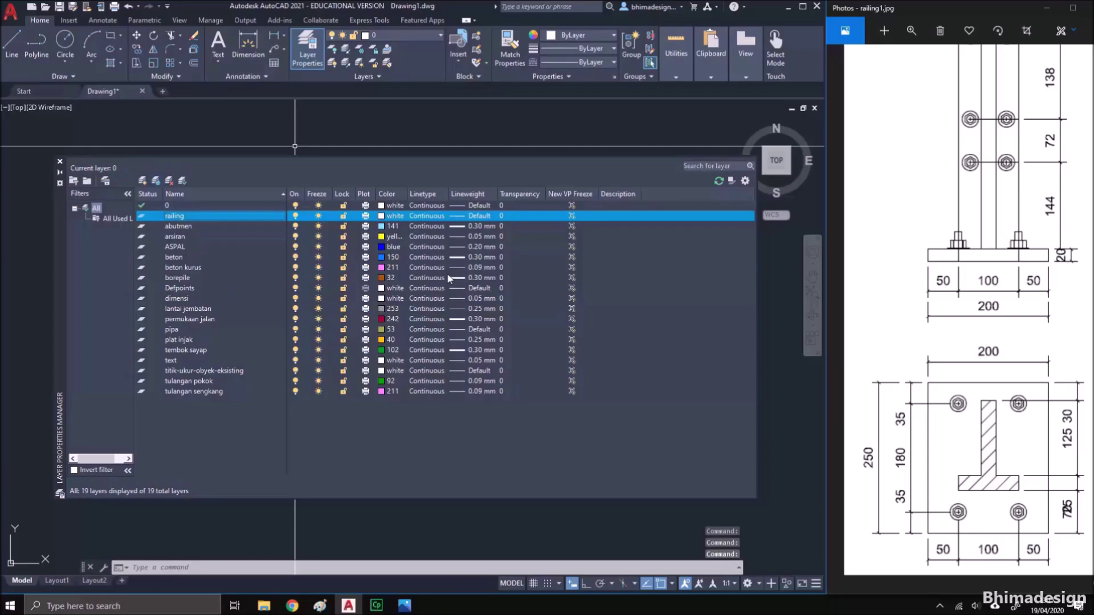
Set the railing layer's colour to index 81 and its lineweight to 0.09 mm
click(390, 216)
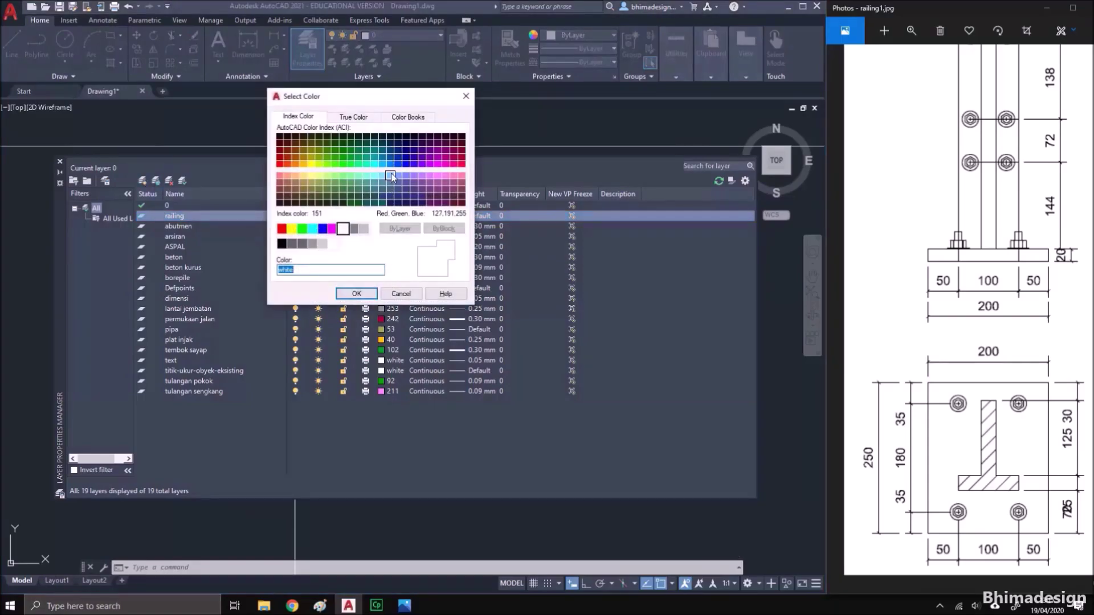
click(336, 177)
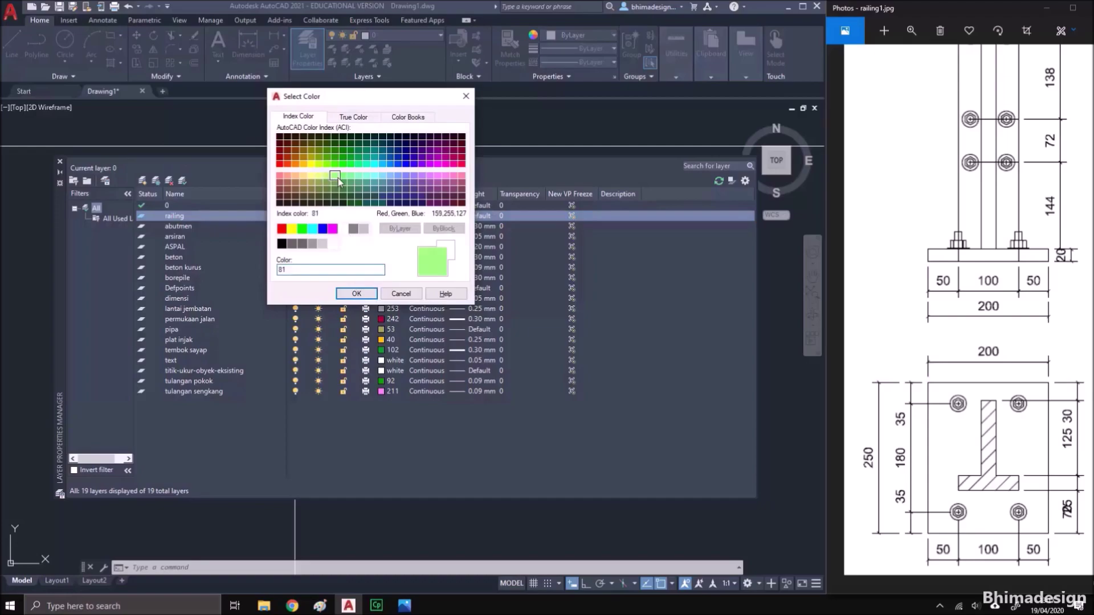
click(356, 294)
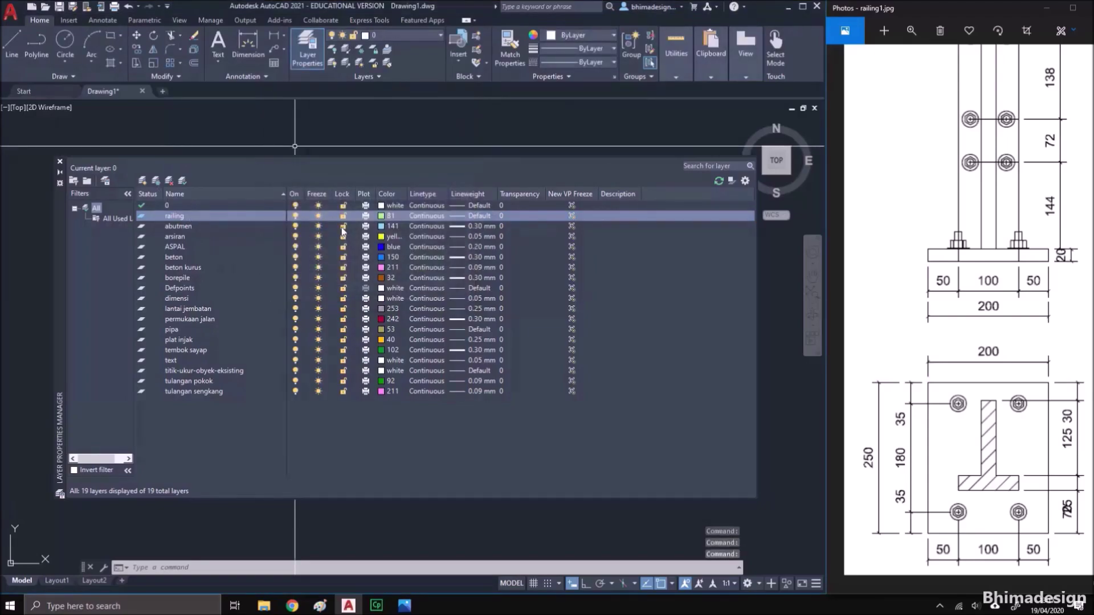
click(475, 217)
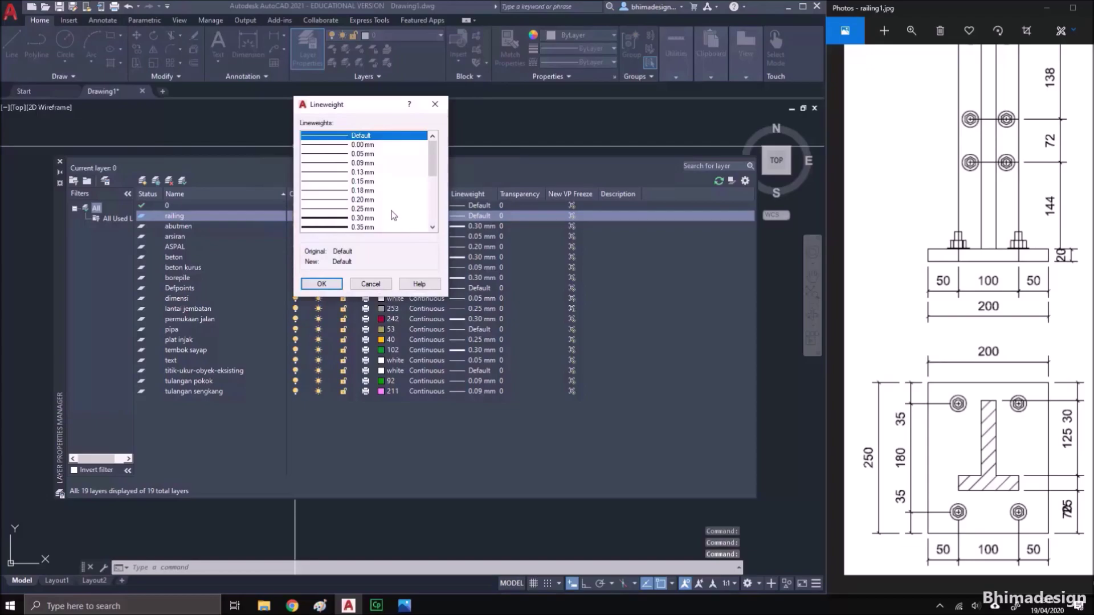
click(362, 163)
click(321, 284)
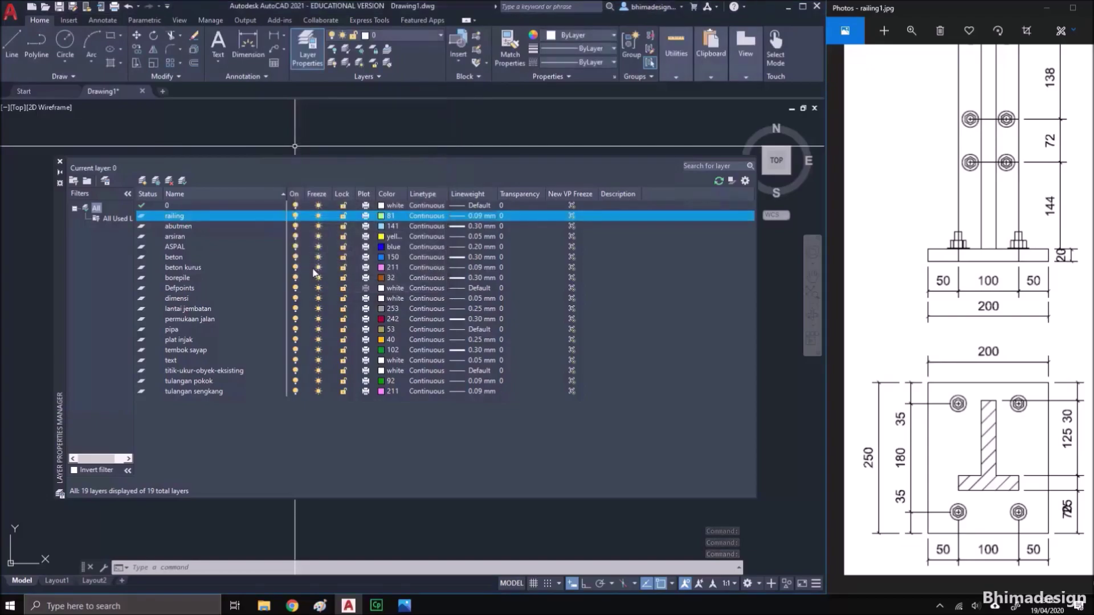
Create a new layer named baut and assign it colour index 211
click(144, 180)
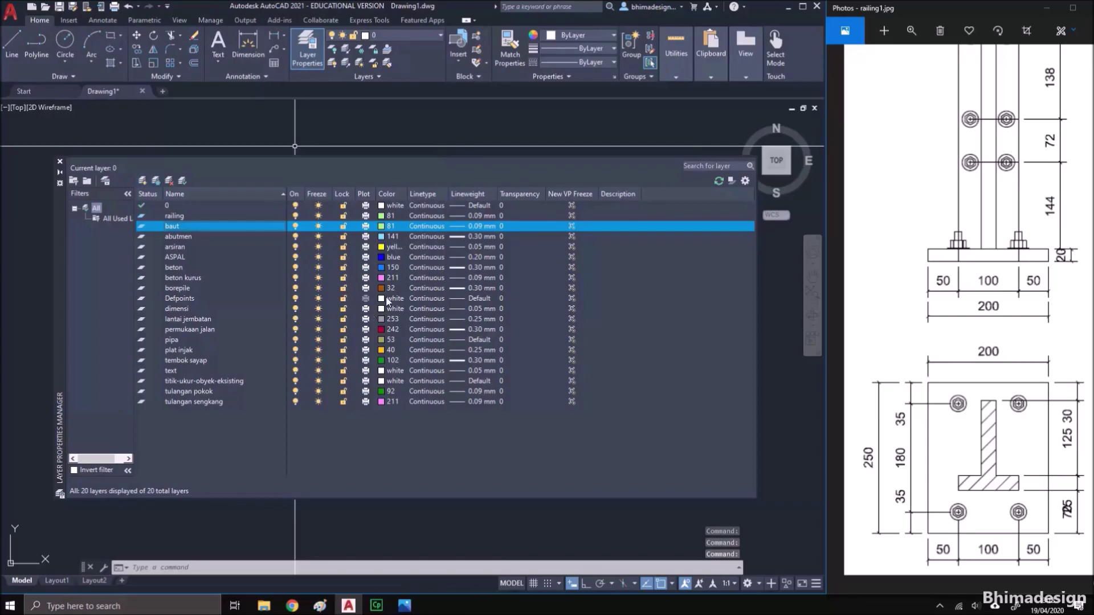
click(383, 227)
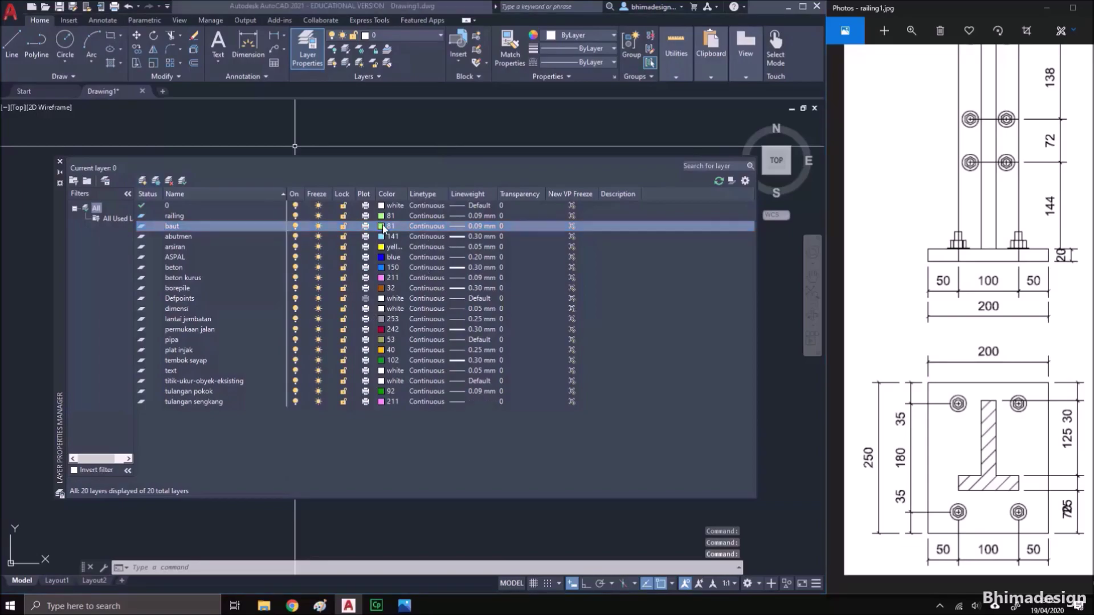
click(430, 186)
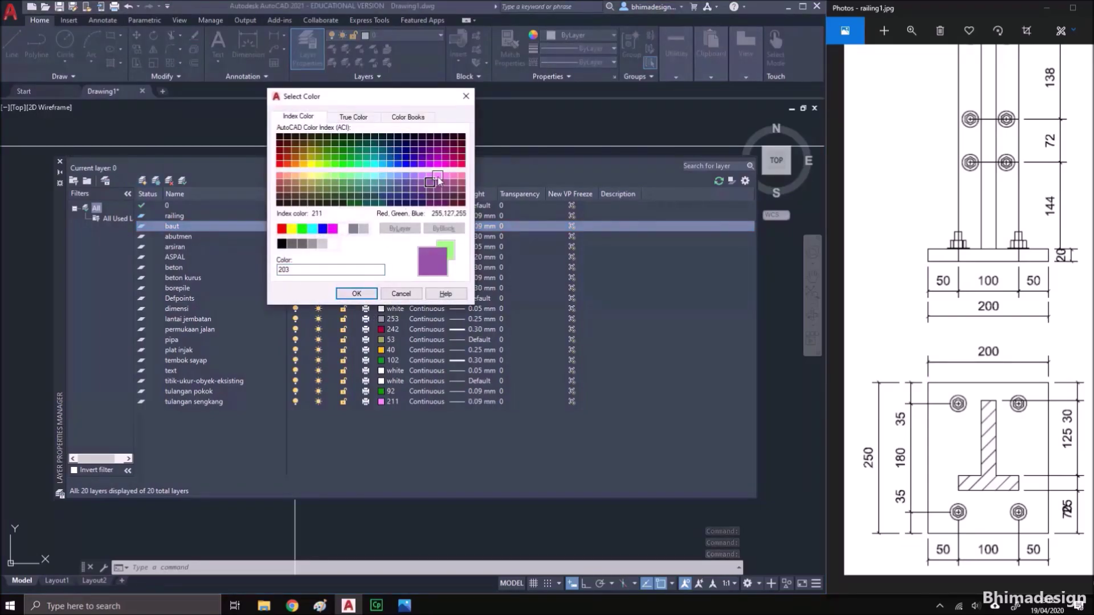
click(439, 176)
click(356, 293)
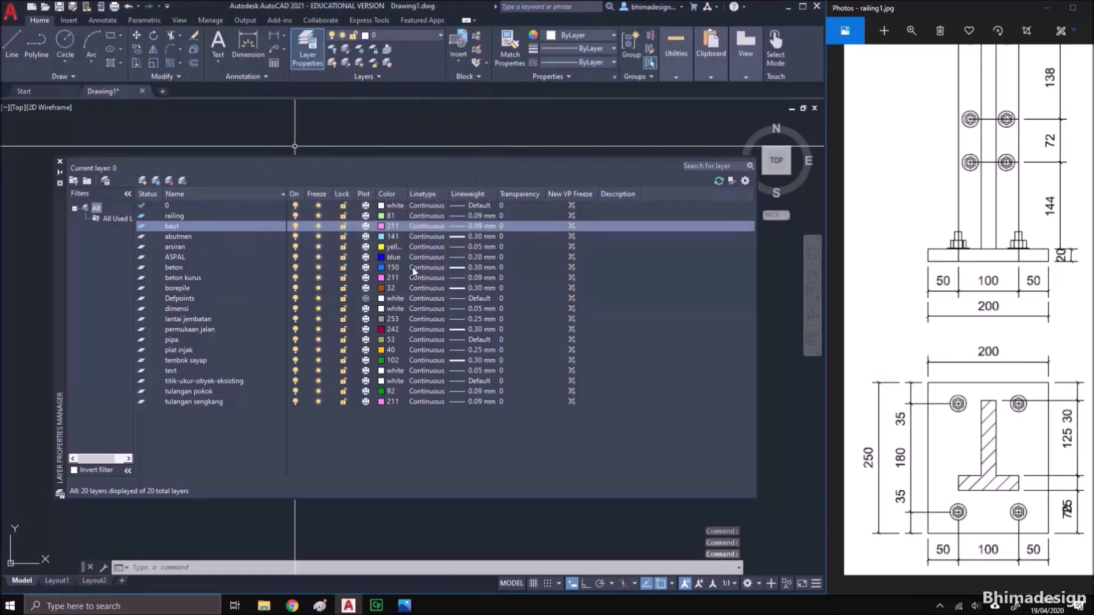
Set the baut layer's colour to index 142 and its lineweight to 0.05 mm, and close the layer manager
click(382, 226)
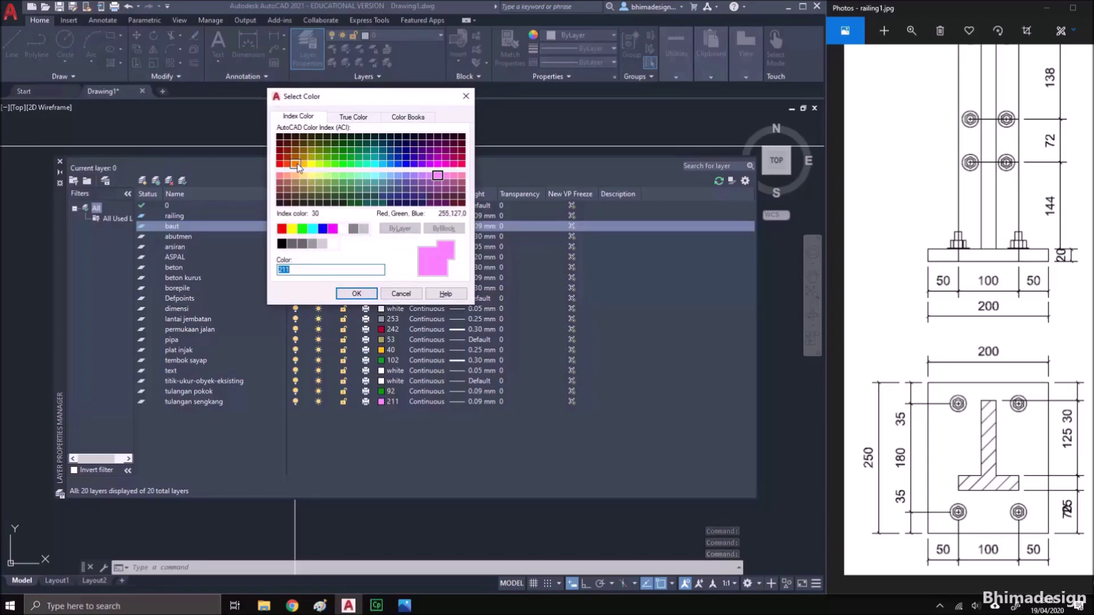
click(385, 158)
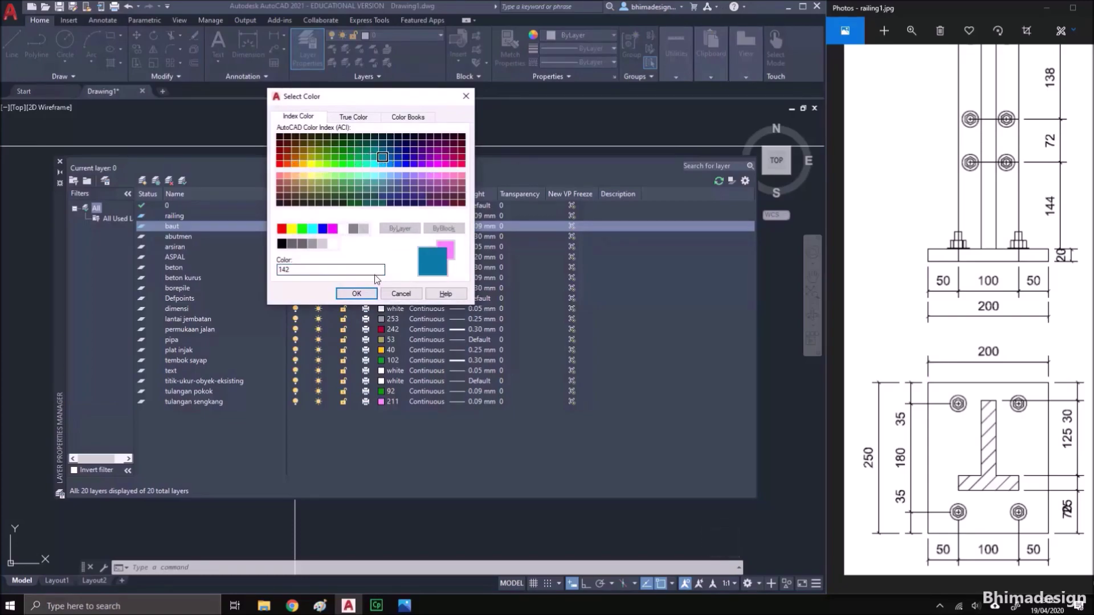
click(356, 293)
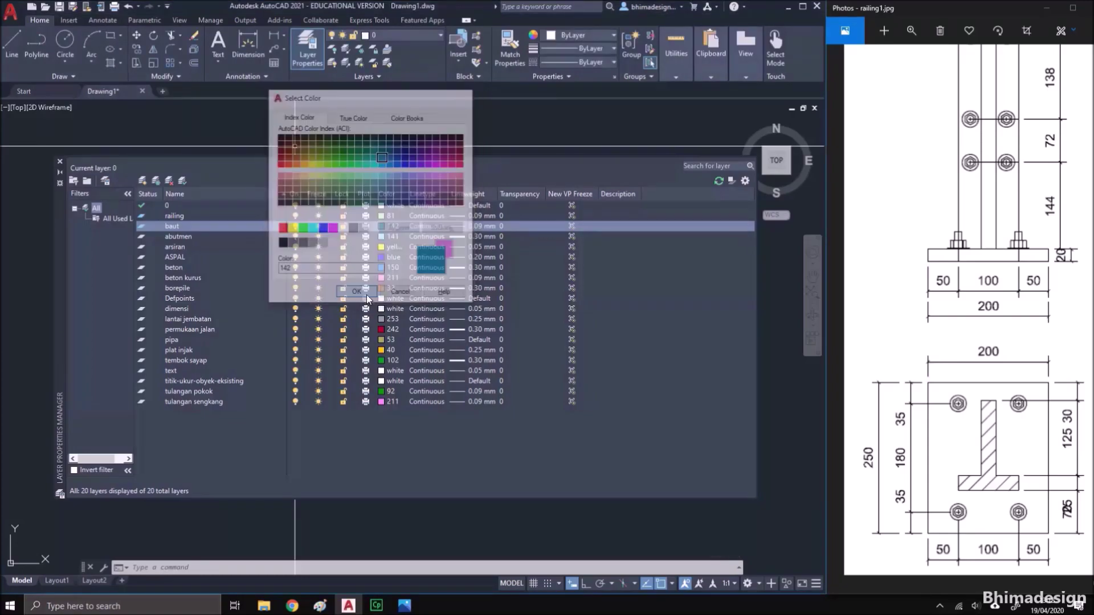
click(471, 226)
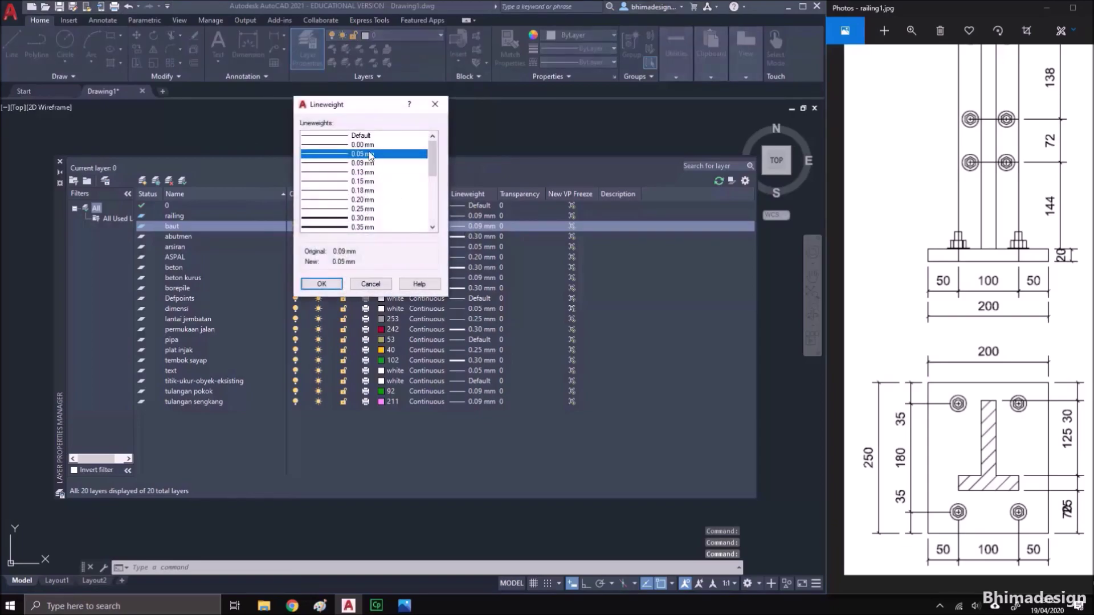
click(322, 284)
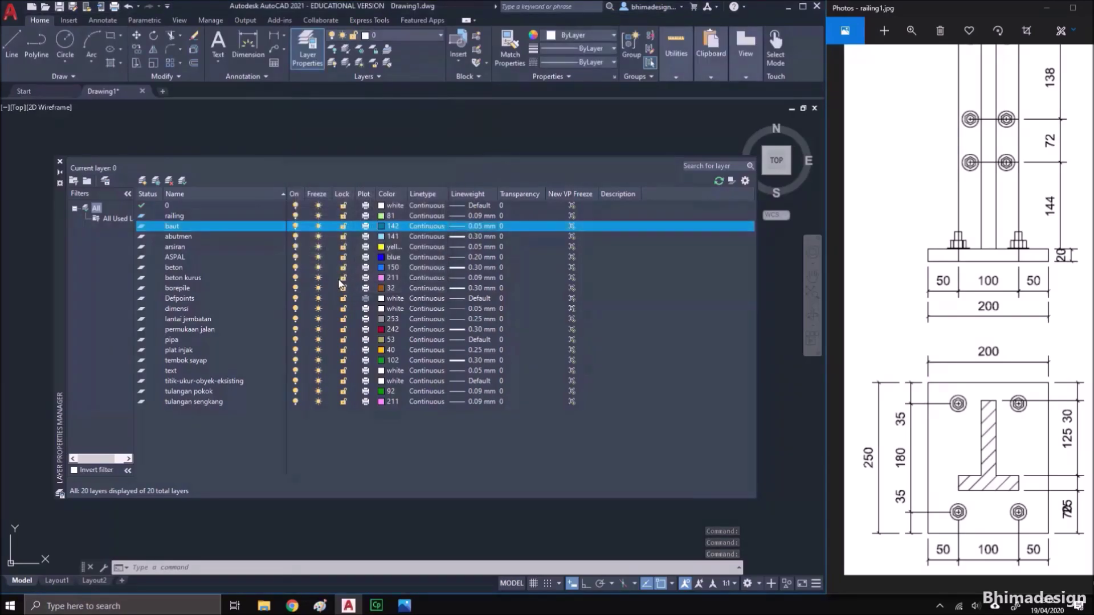
click(60, 162)
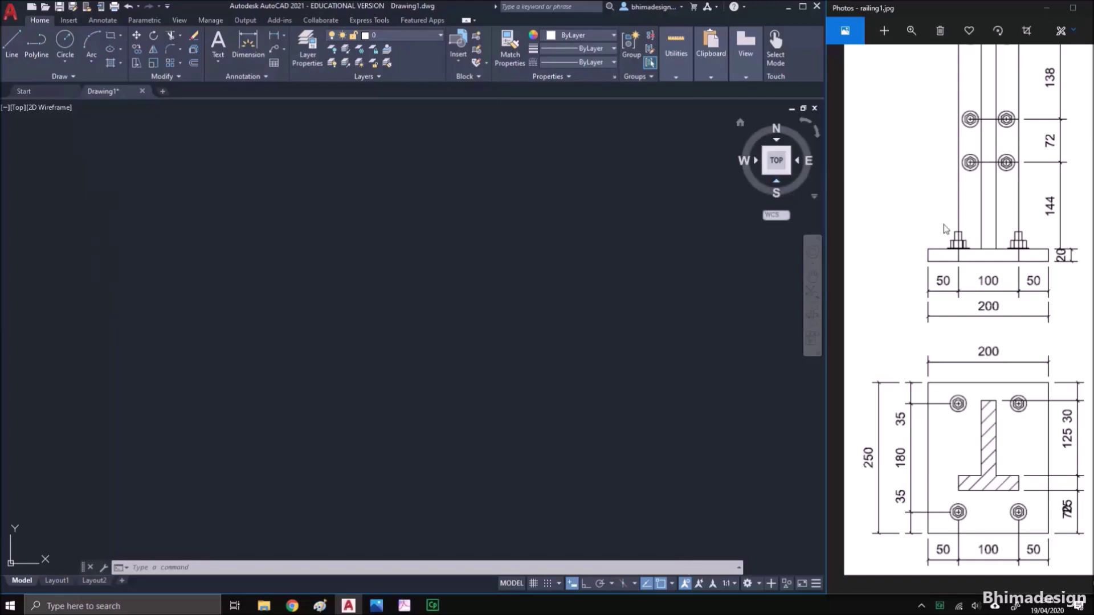
Make railing the current layer
text(re)
key(Escape)
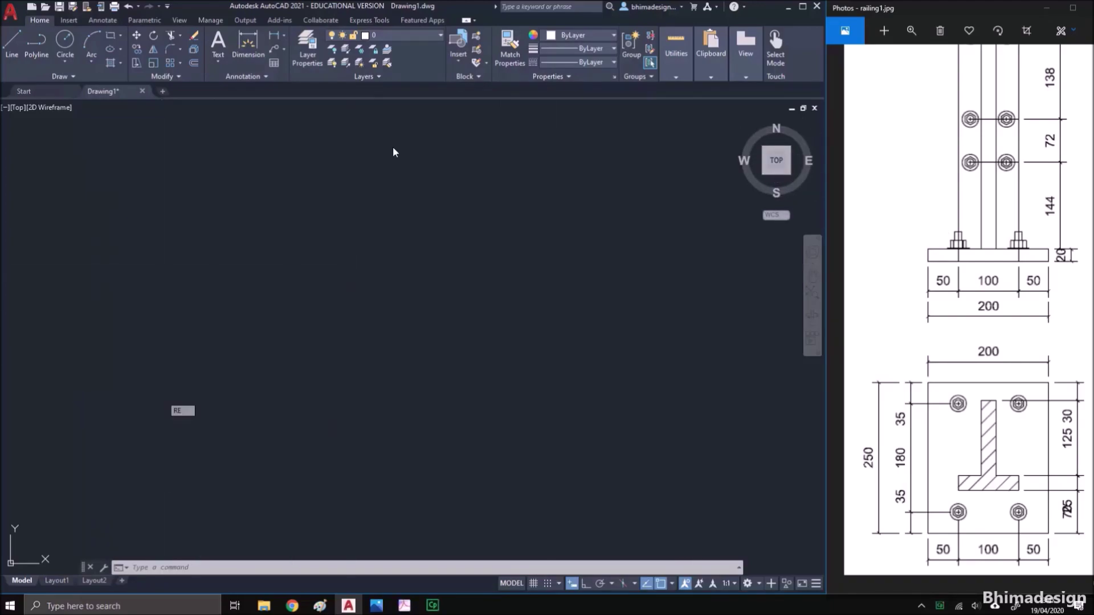
click(388, 33)
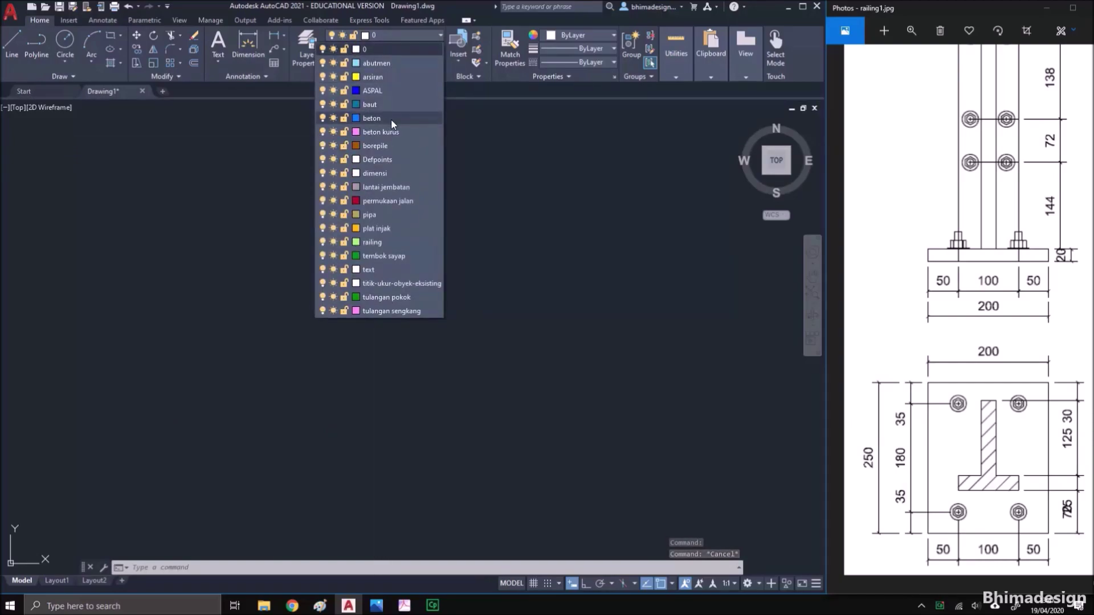
click(395, 243)
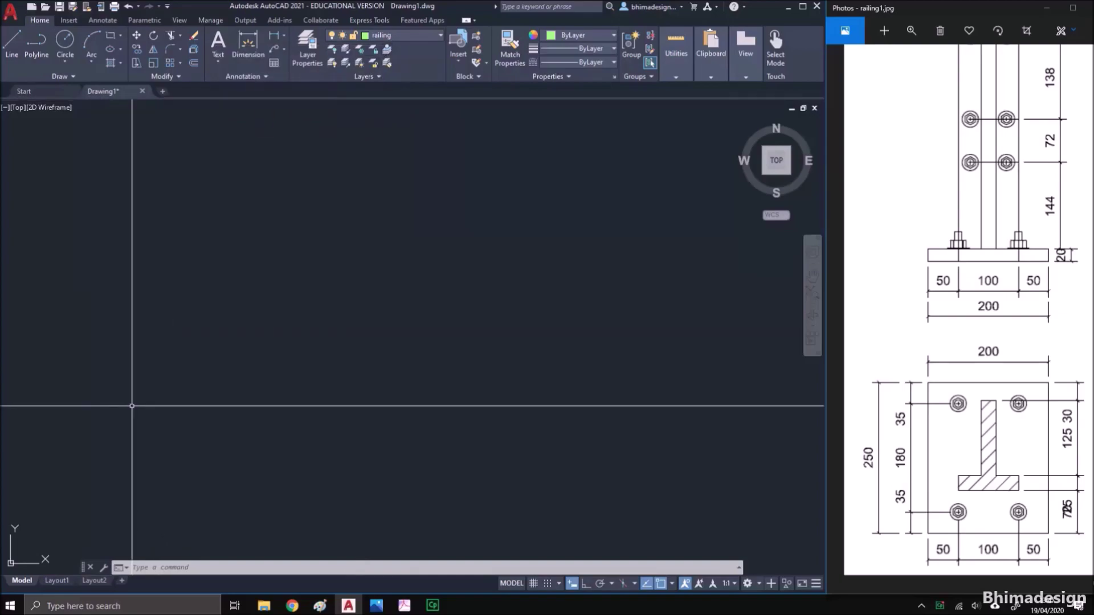
Draw a rectangle 0.2 wide by 0.25 high for the base plate and fit the view to its extents
text(rec)
key(Return)
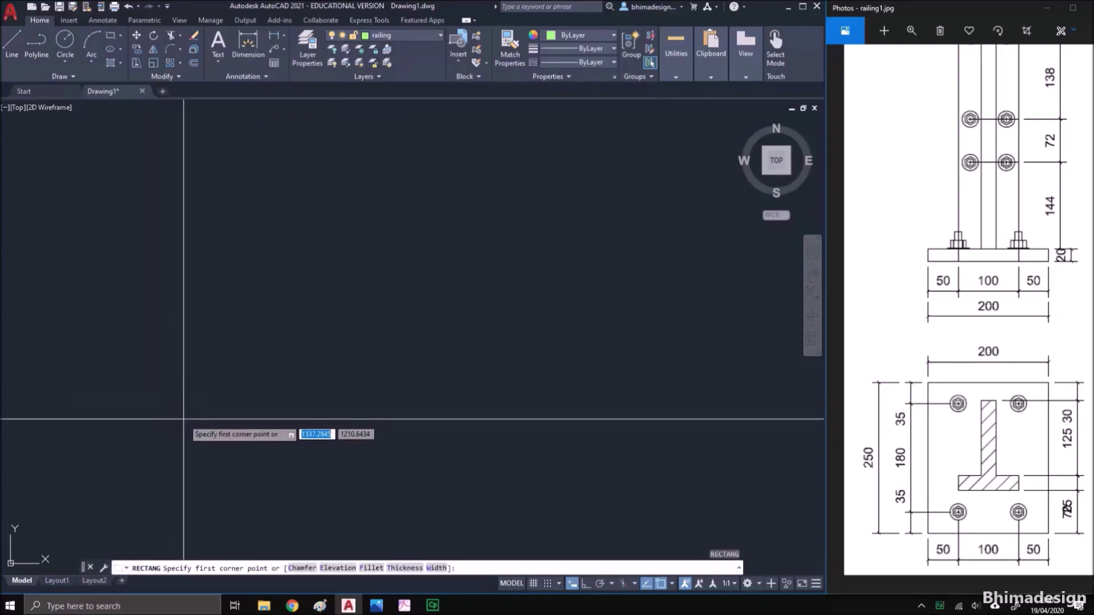
click(942, 438)
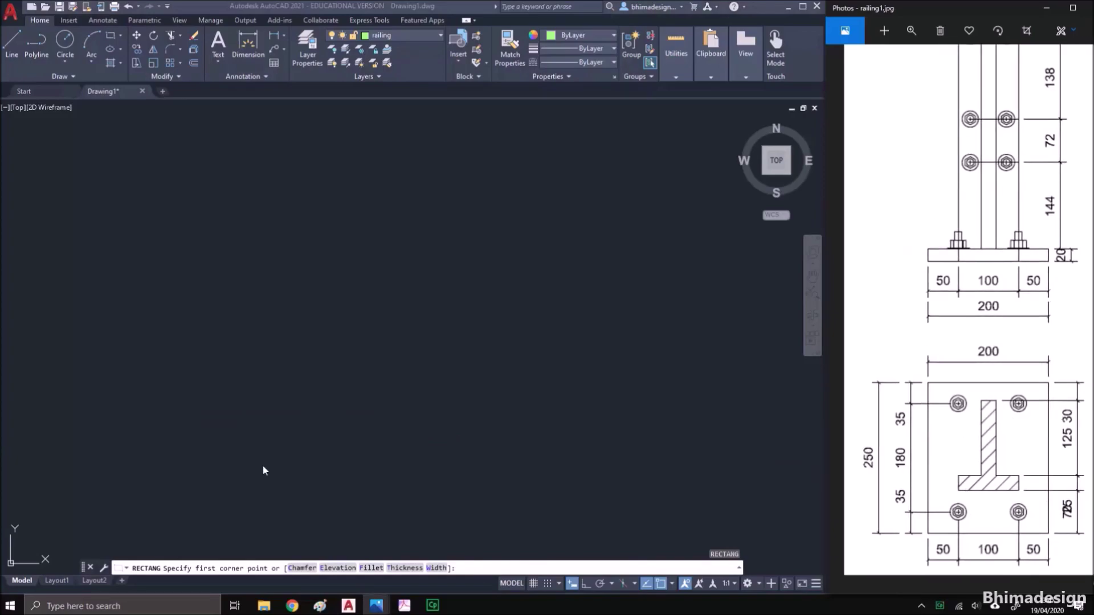
click(126, 470)
click(147, 471)
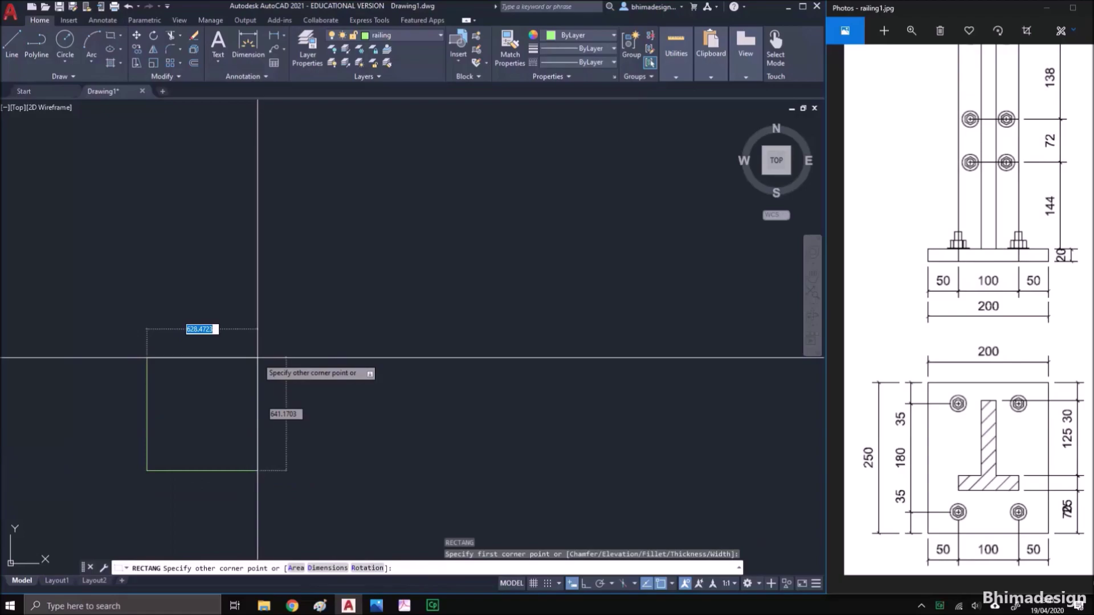
text(2)
key(Tab)
text(.25)
key(Return)
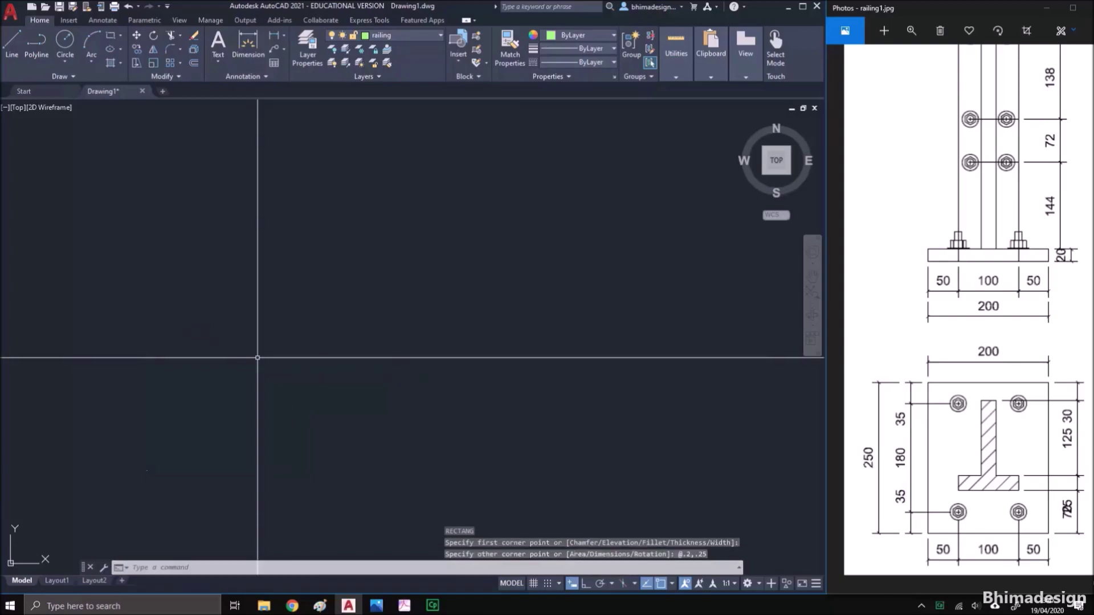
text(z)
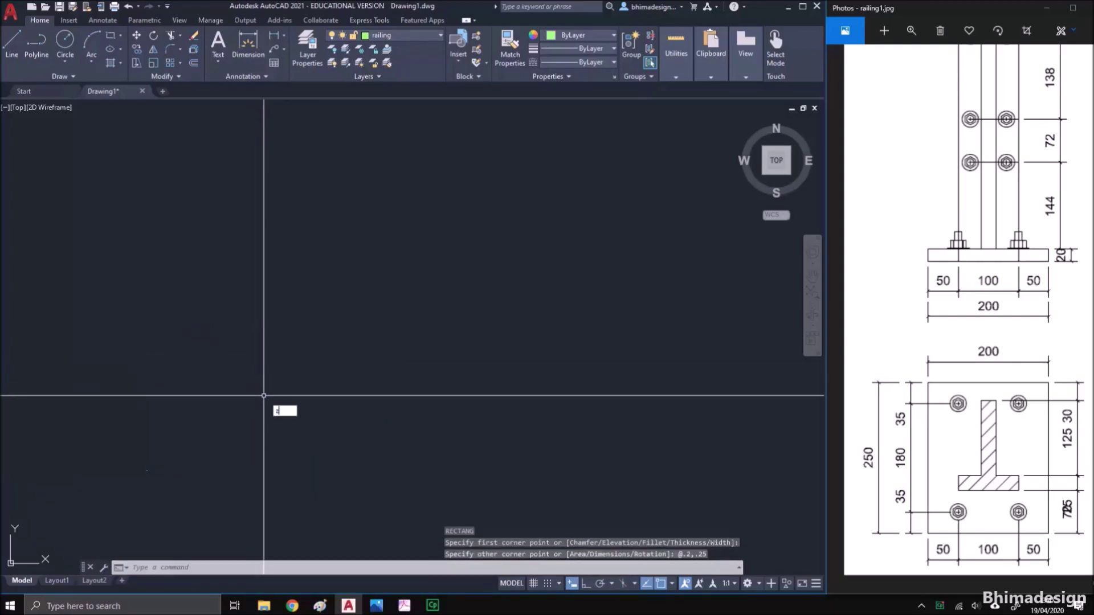
key(Return)
text(e)
key(Return)
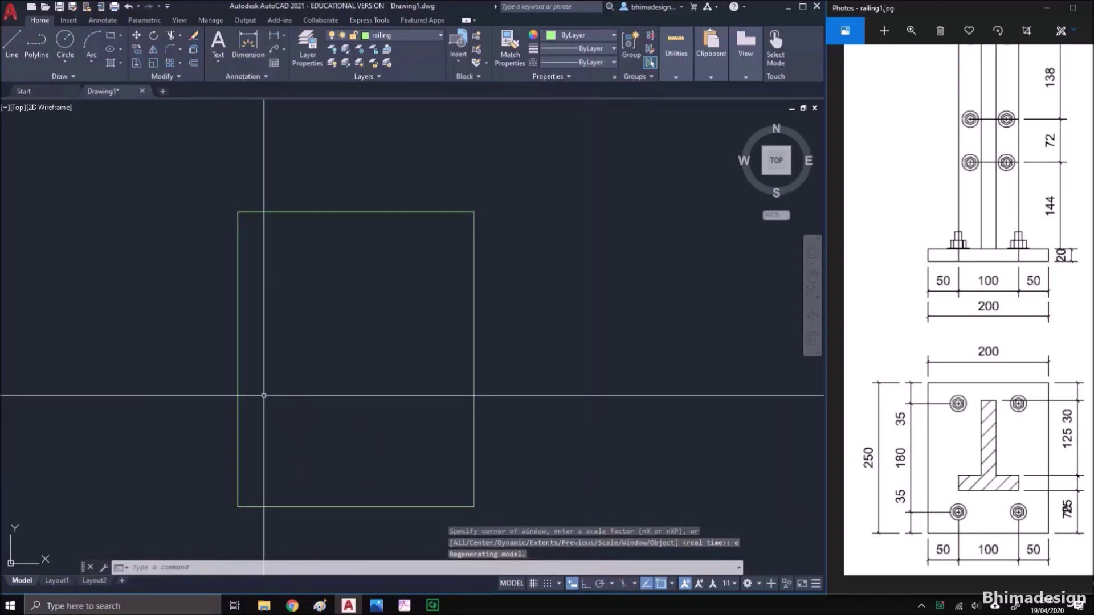
scroll(262, 421, down, 2)
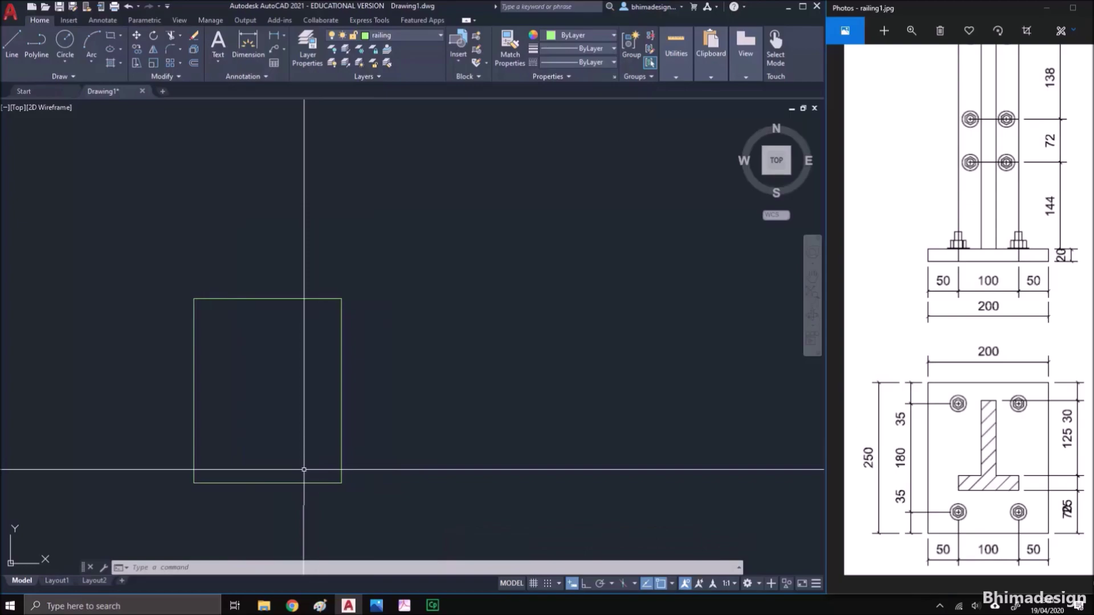
text(l)
key(Return)
key(Escape)
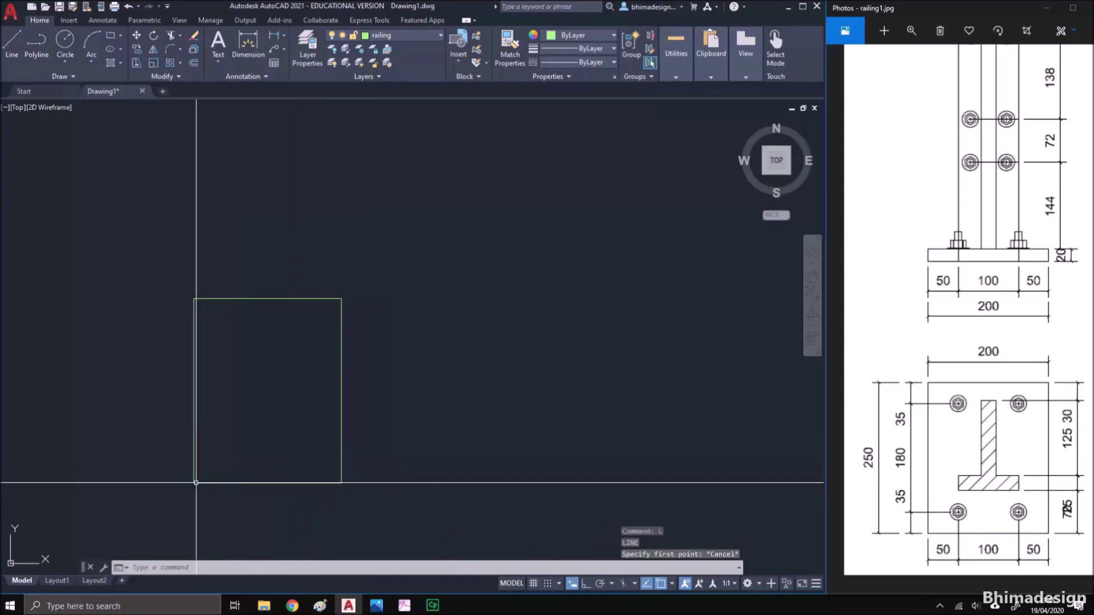
Draw a 0.05 by 0.035 rectangle inside the base plate, starting from its lower-left corner, to locate the bolt
text(rec)
key(Return)
click(206, 485)
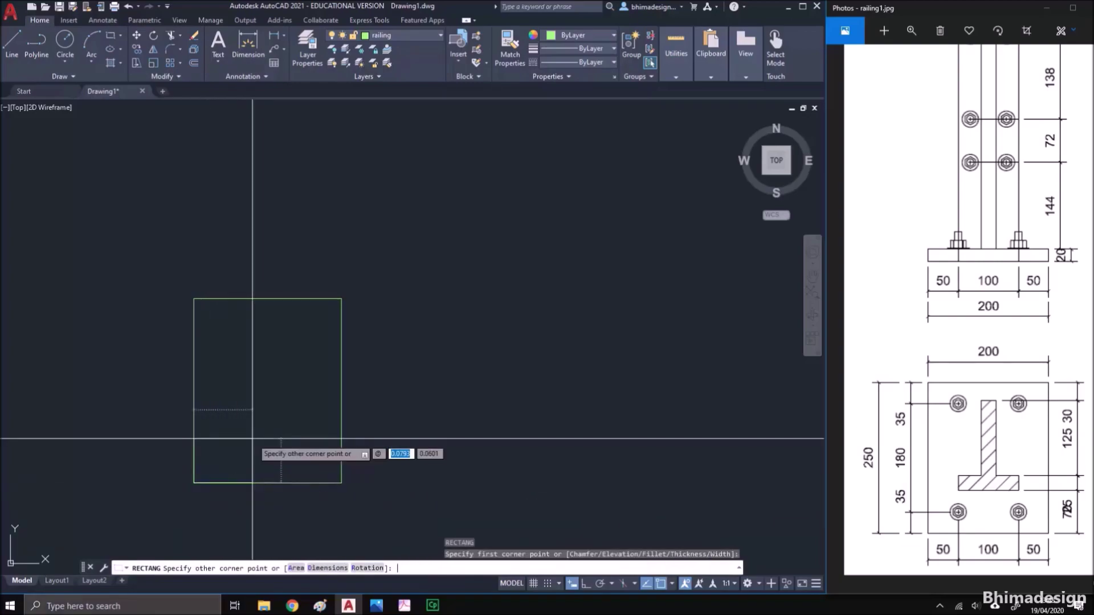
text(.05)
key(Tab)
text(.)
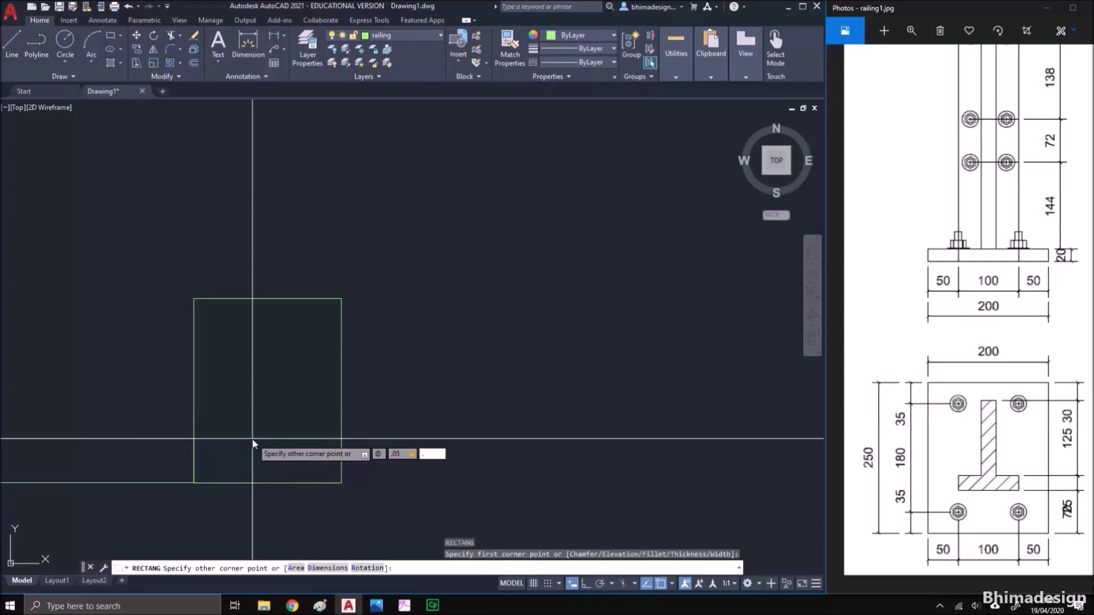
text(035)
key(Return)
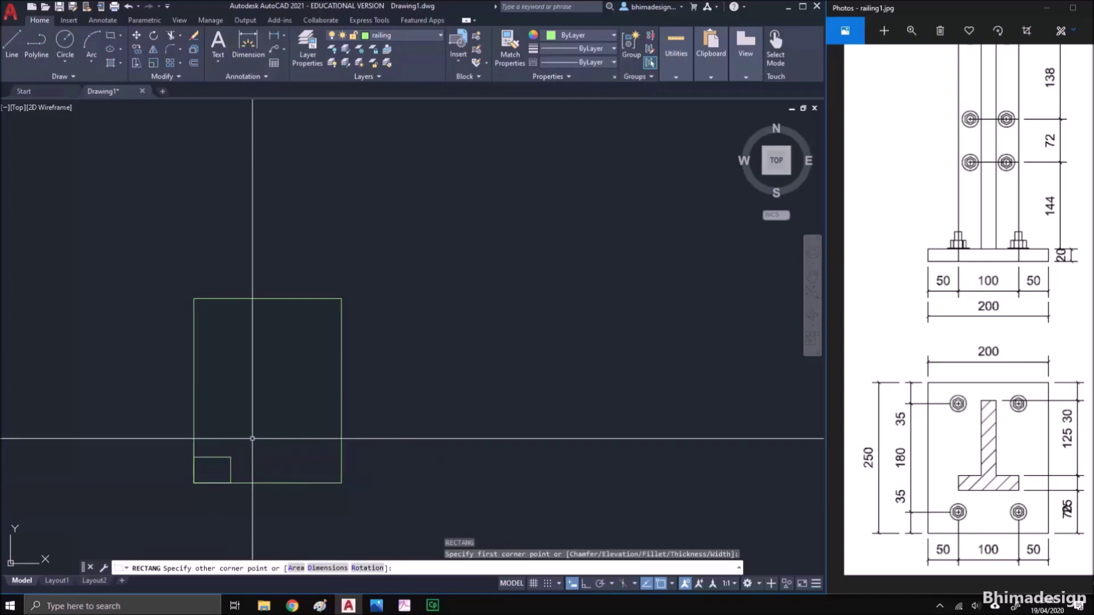
Examine the small corner rectangle and the anchor bolt size note in the railing1.jpg reference image
scroll(227, 486, up, 2)
scroll(228, 486, up, 2)
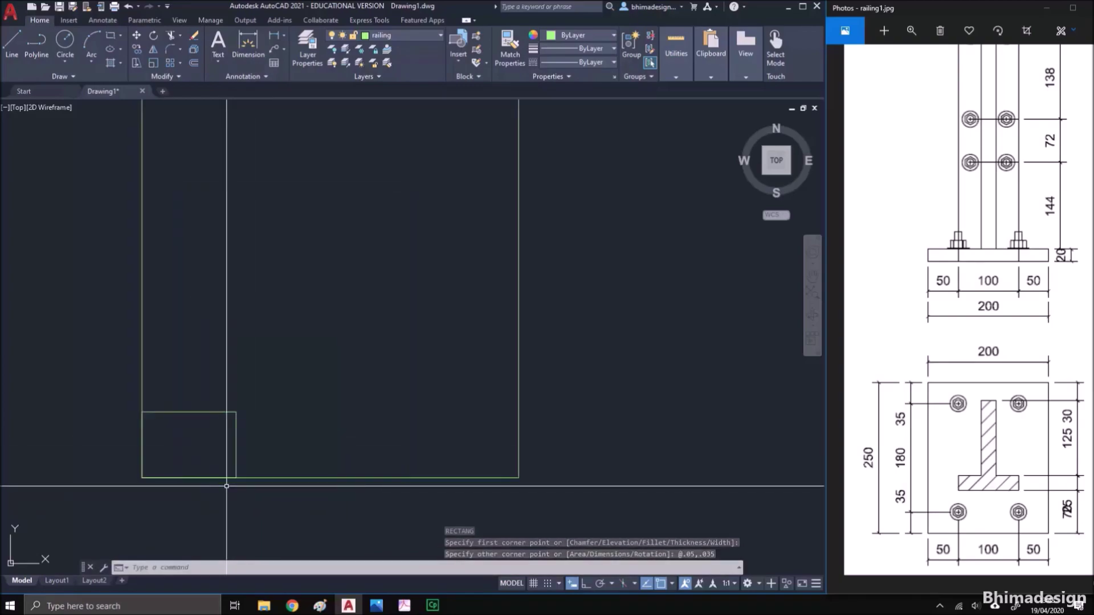
scroll(227, 487, down, 2)
middle_drag(227, 486, 261, 483)
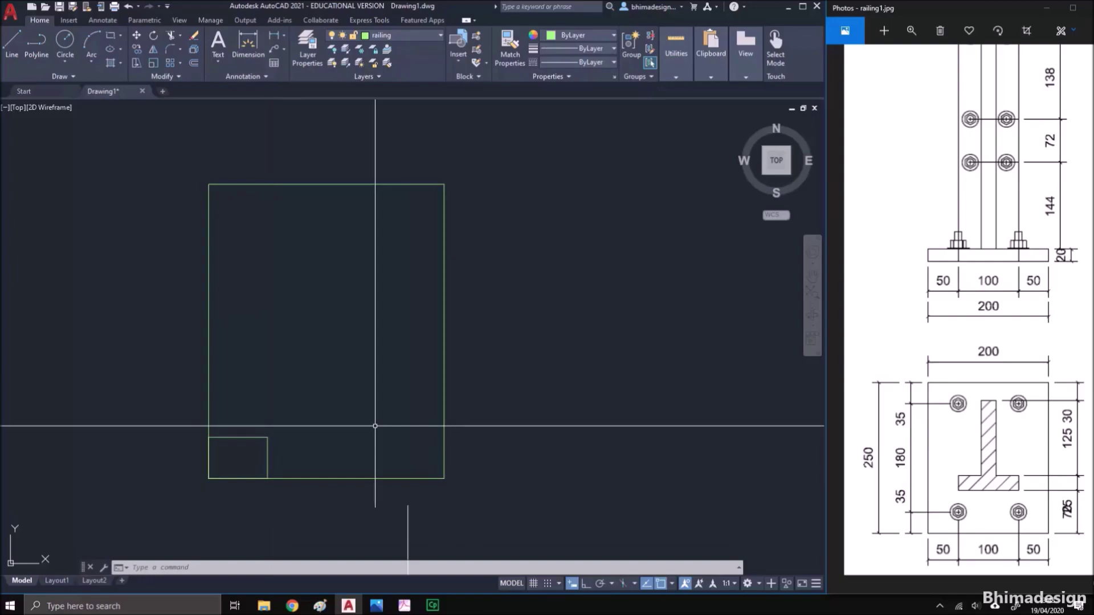
drag(963, 400, 987, 463)
scroll(986, 463, left, 4)
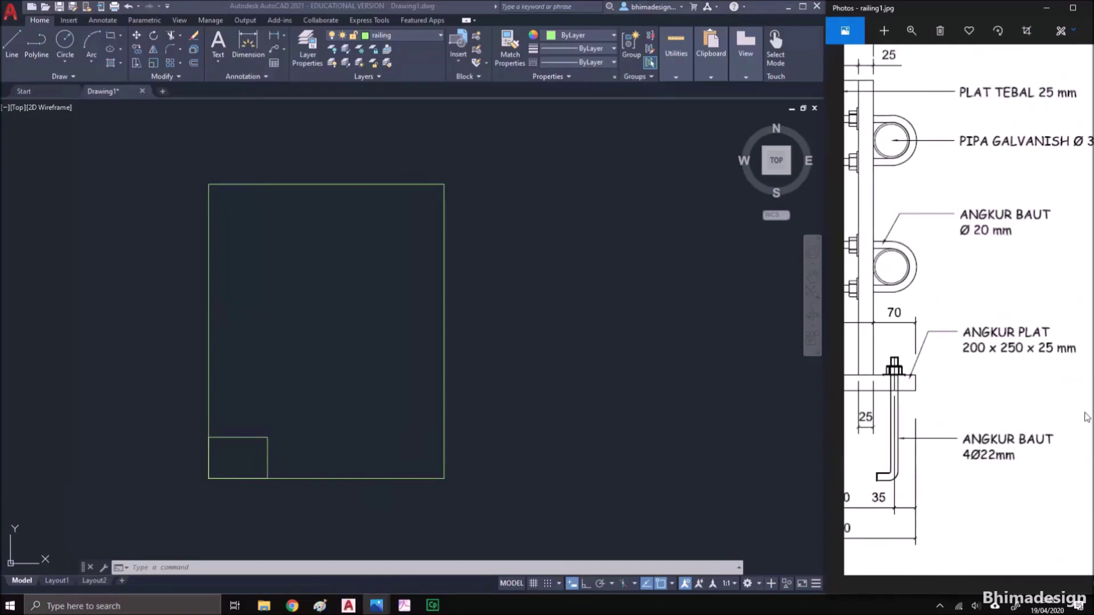
mouse_move(926, 425)
mouse_down()
mouse_move(1016, 437)
mouse_move(916, 426)
mouse_up()
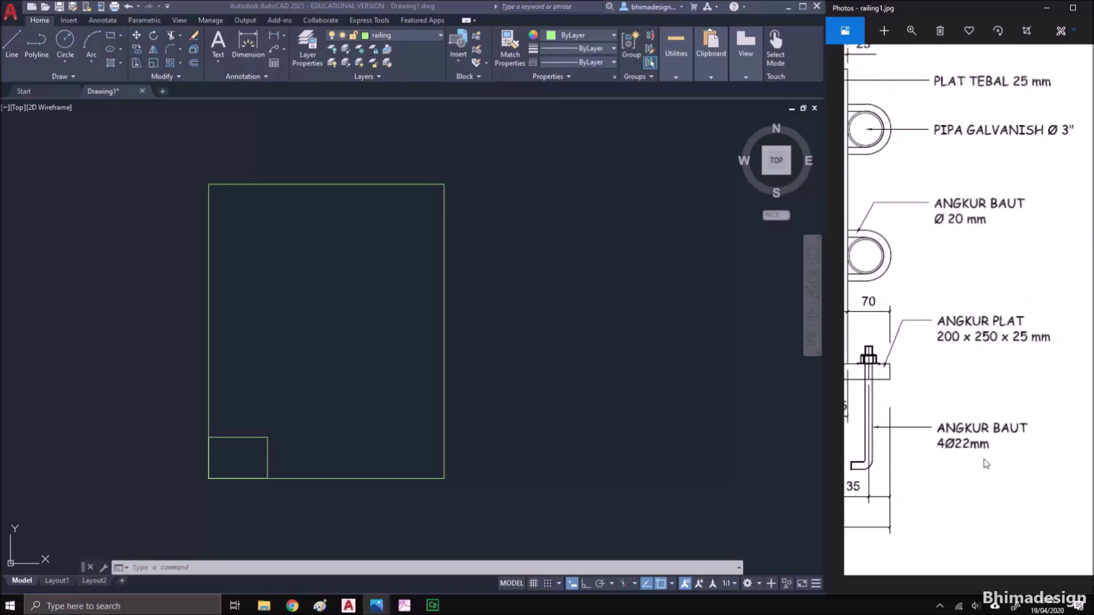
drag(988, 463, 996, 460)
click(630, 439)
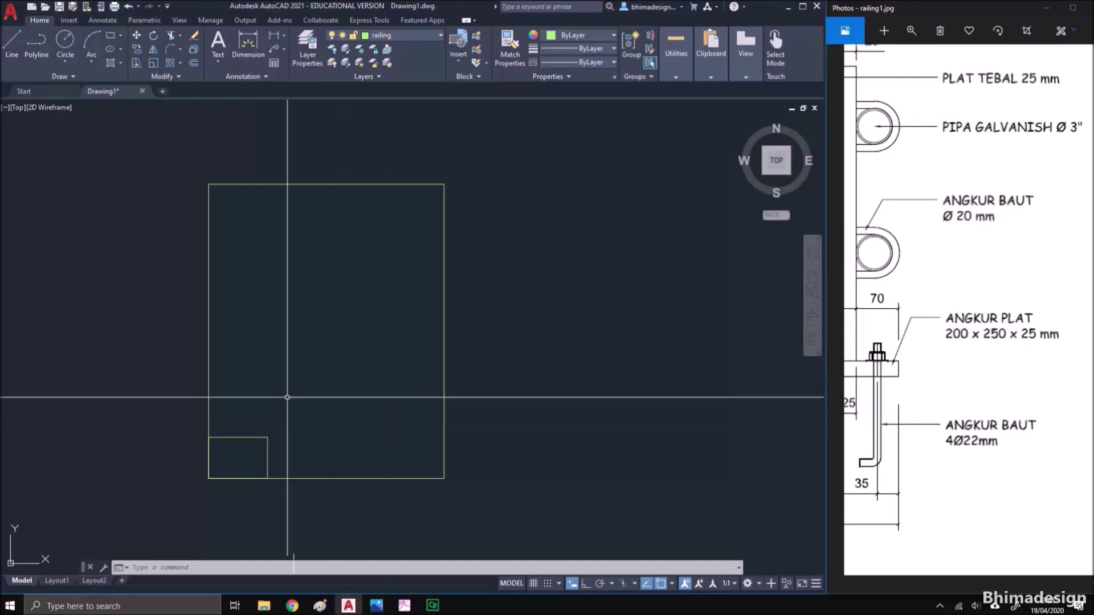
Make baut the current layer and draw a 0.022 diameter circle centred on the small rectangle's upper-right corner
click(387, 36)
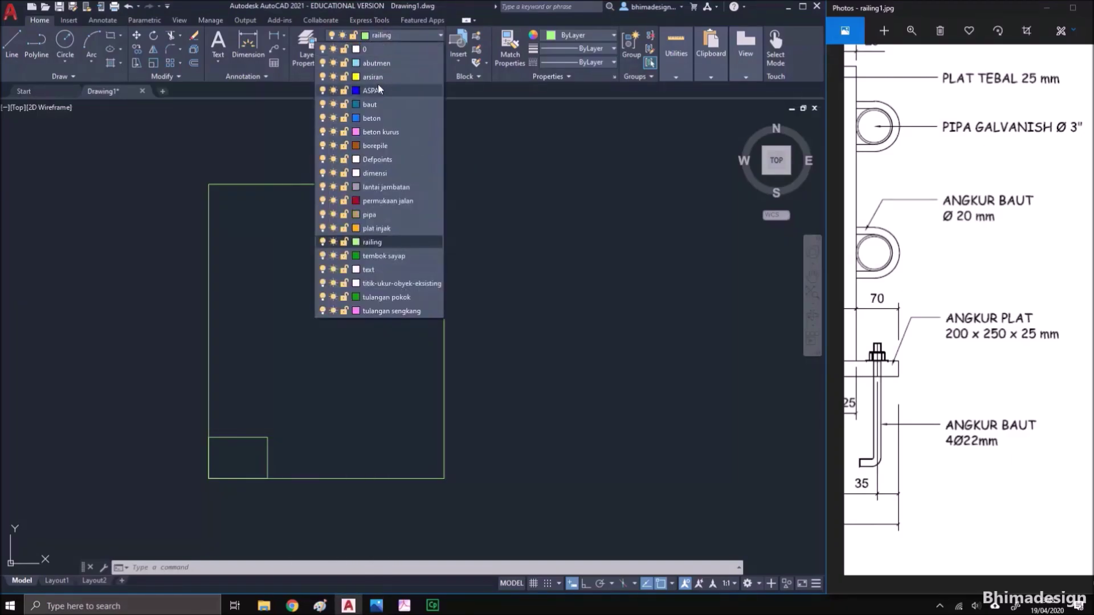
click(378, 105)
scroll(251, 463, up, 2)
text(c)
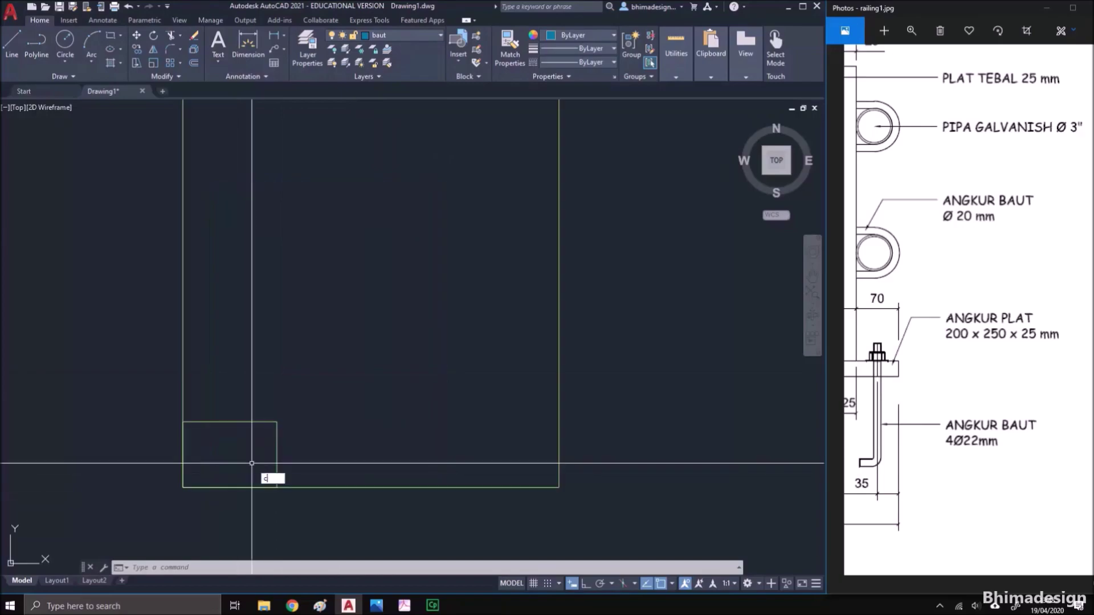
key(Return)
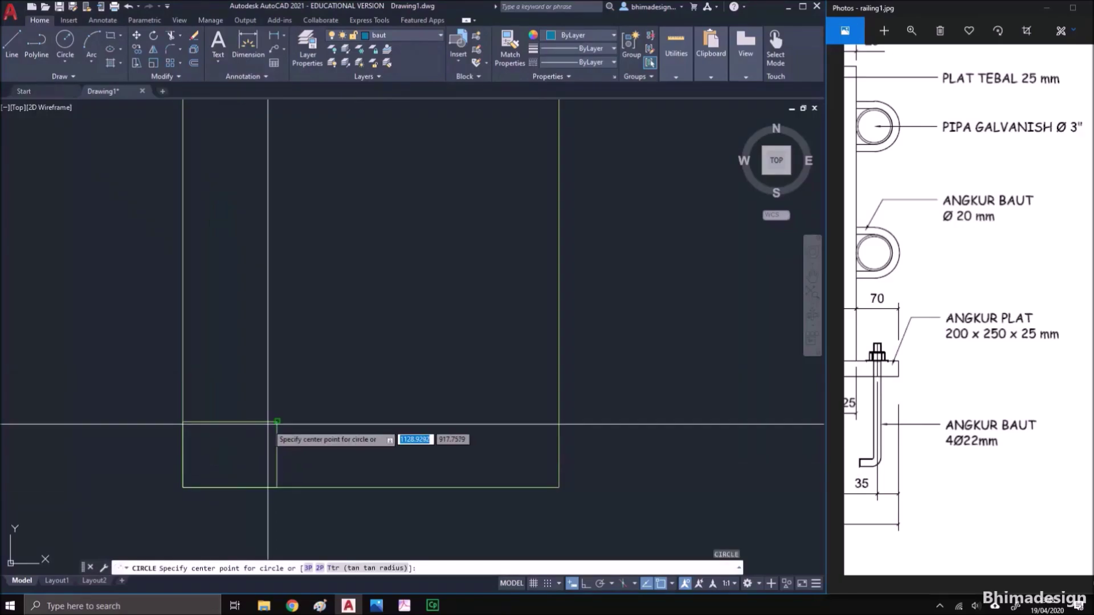
click(276, 422)
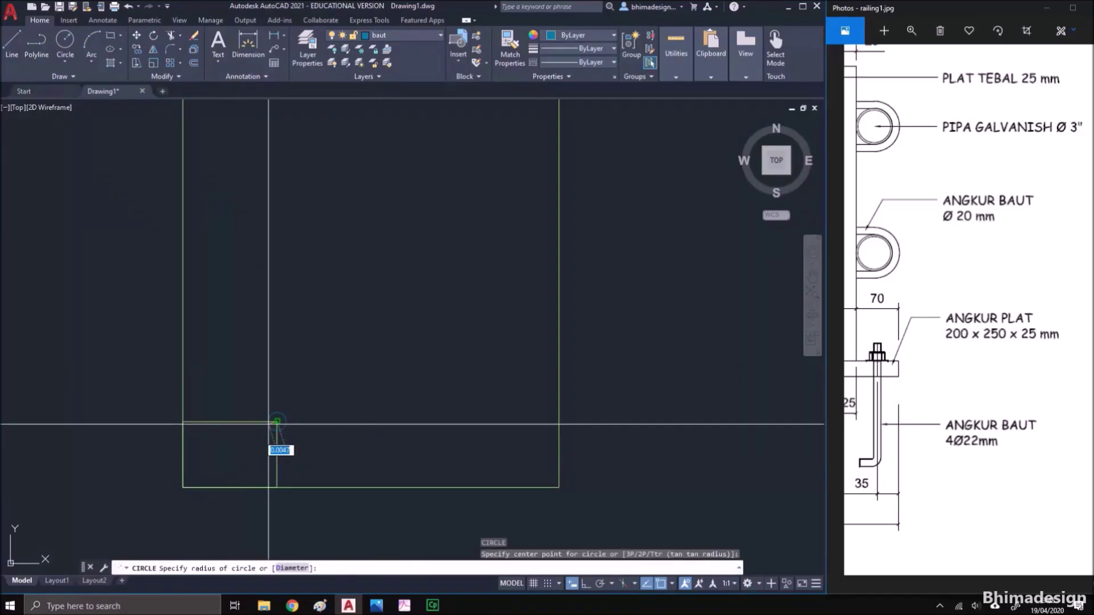
text(d)
key(Return)
text(.022)
key(Return)
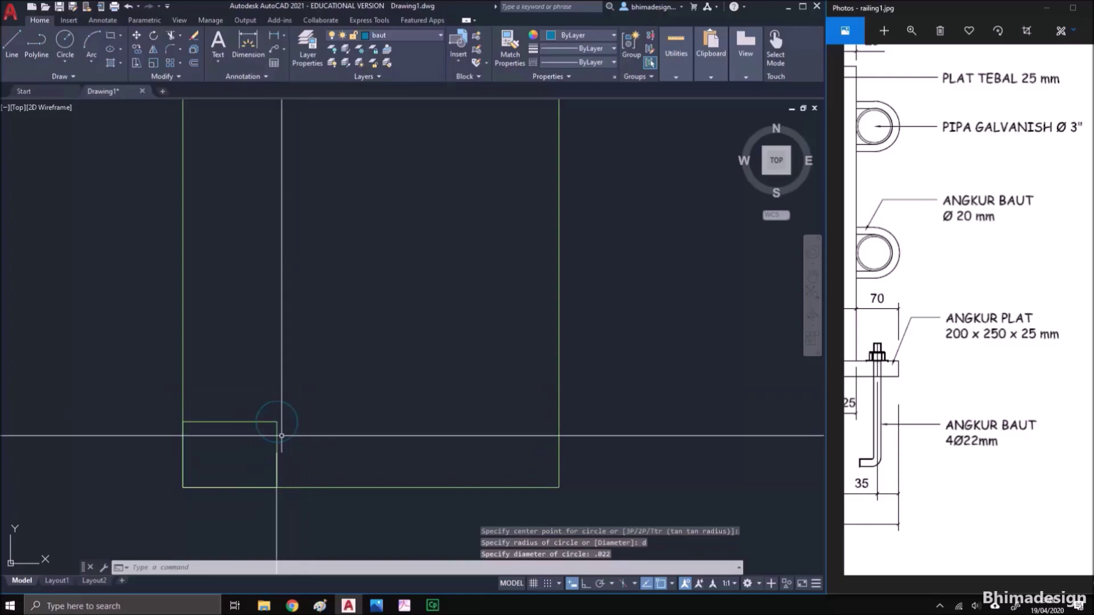
Erase the duplicate circle overlapping the bolt circle
scroll(266, 438, up, 4)
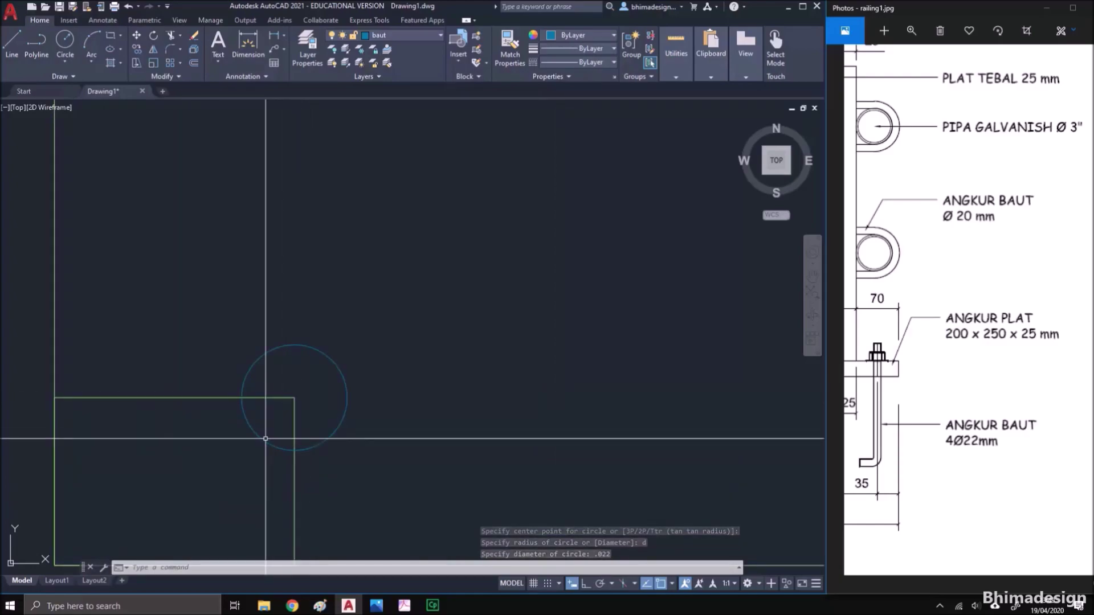
click(265, 439)
key(Delete)
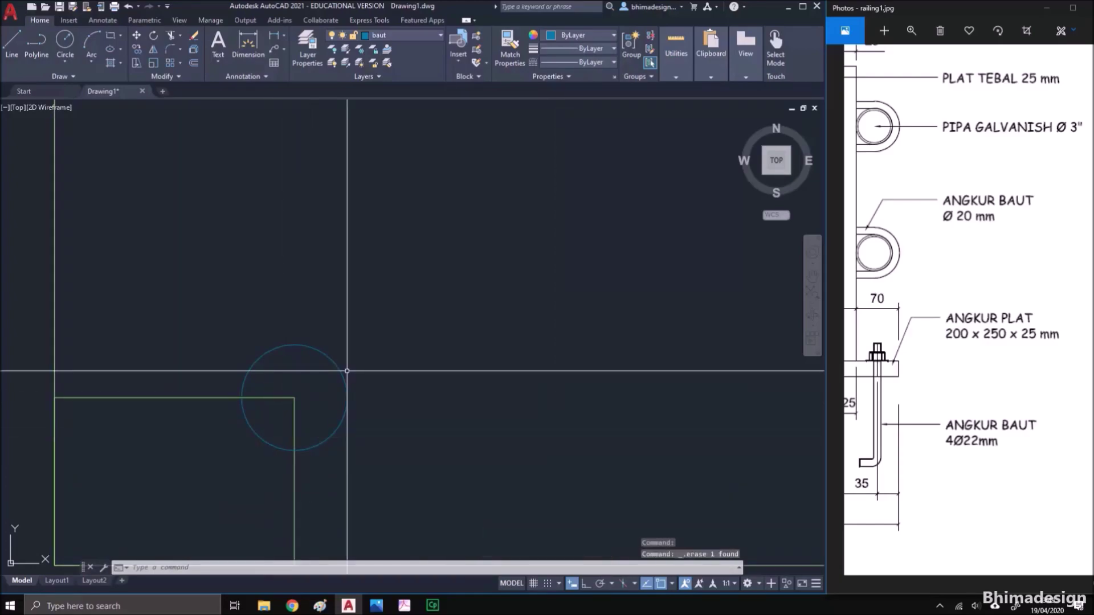
Offset the bolt circle outward by 0.005
text(o)
key(Return)
text(100)
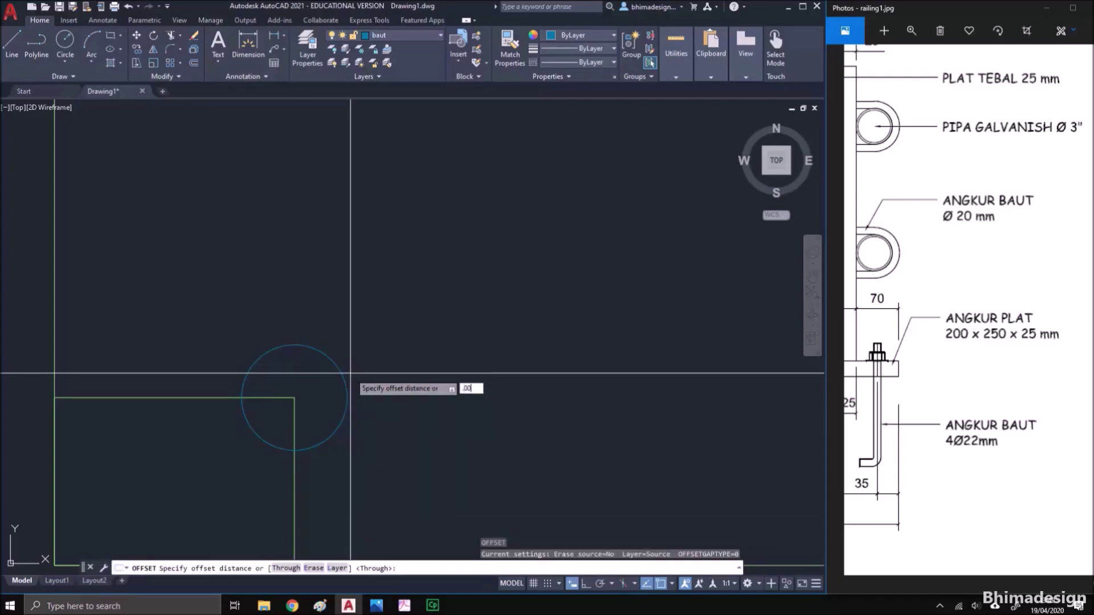
key(Return)
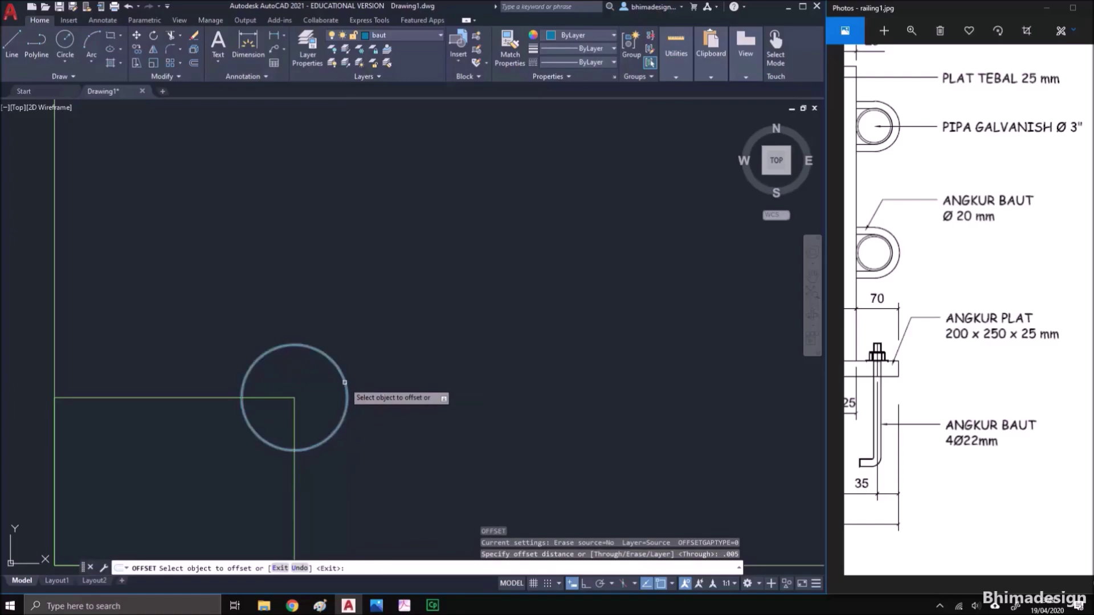
click(346, 382)
click(351, 370)
key(Return)
Draw a six-sided polygon centred on the bolt, circumscribed about the outer circle
text(pol)
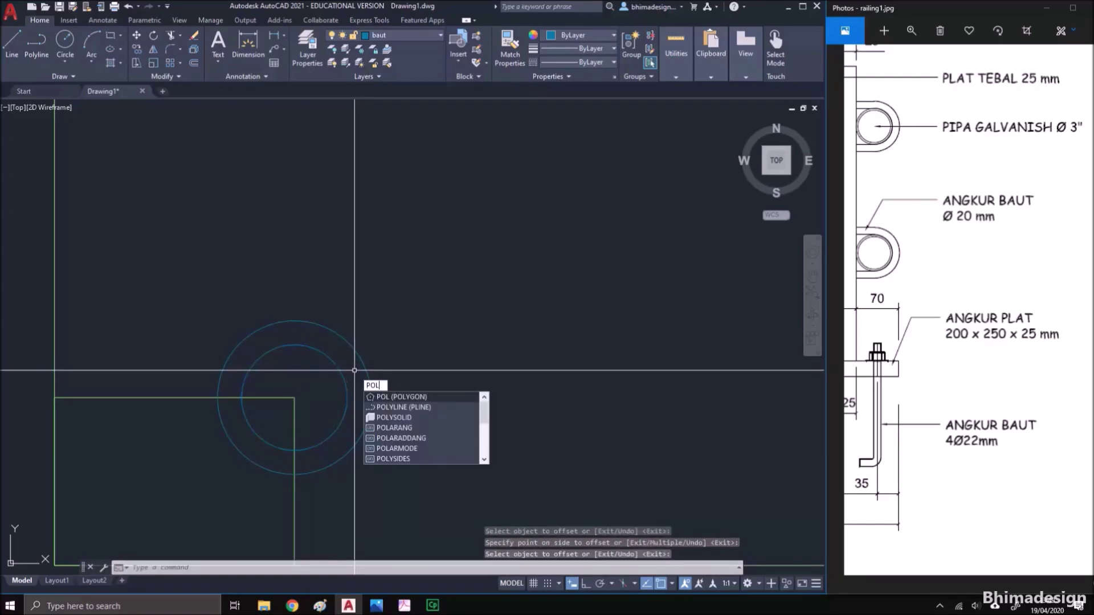
key(Return)
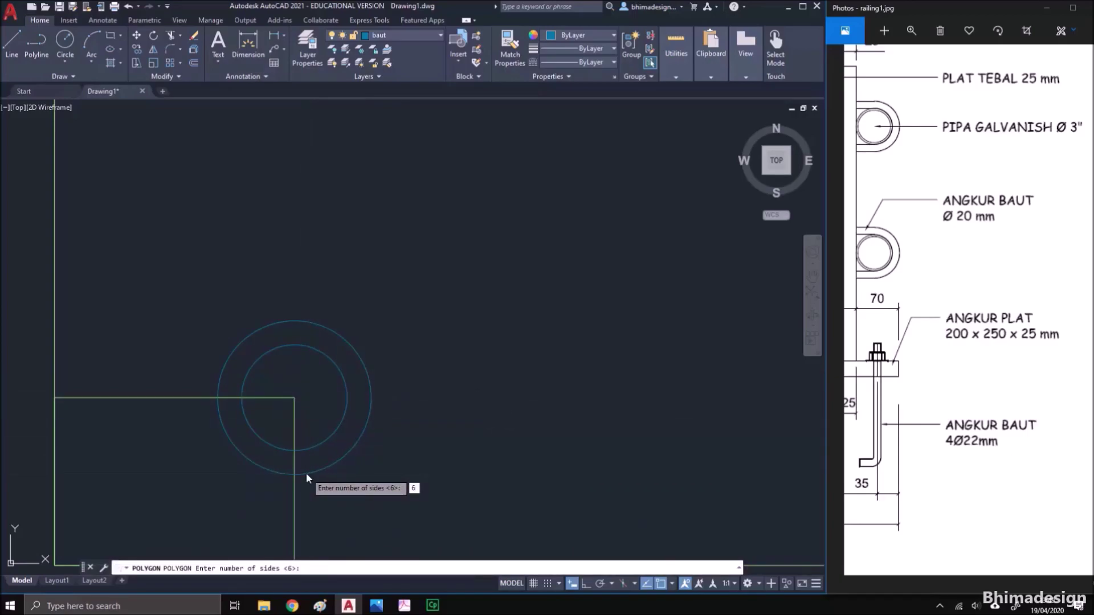
key(Return)
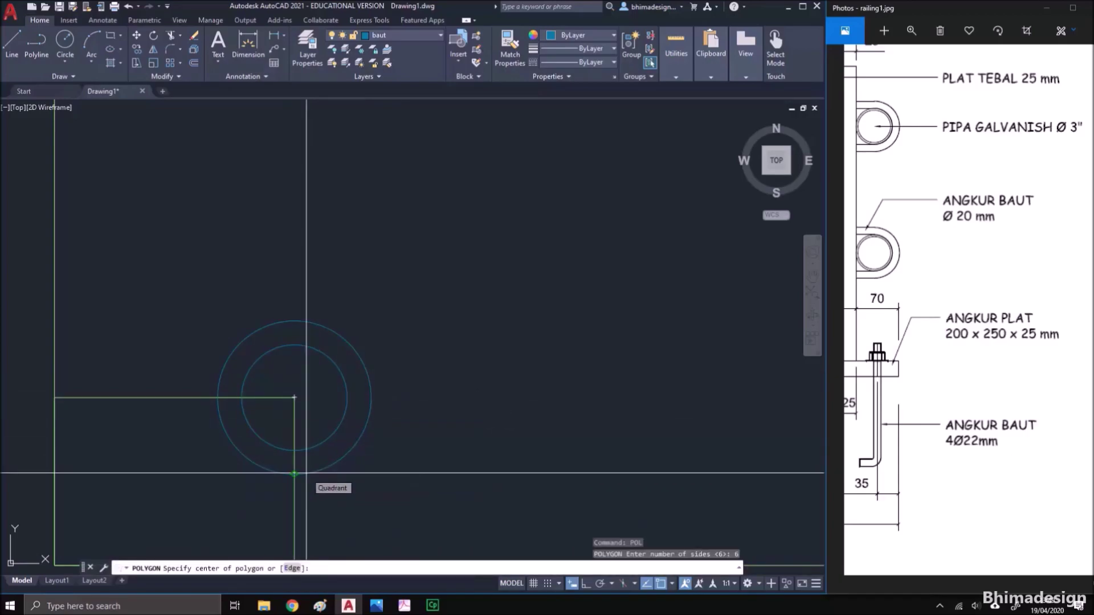
click(293, 407)
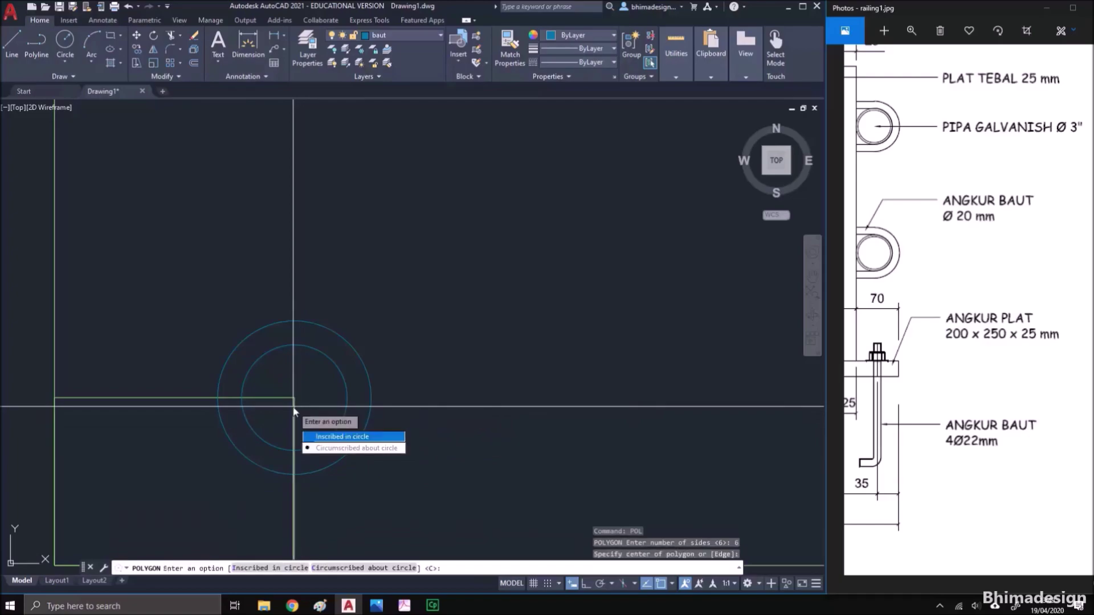
click(317, 449)
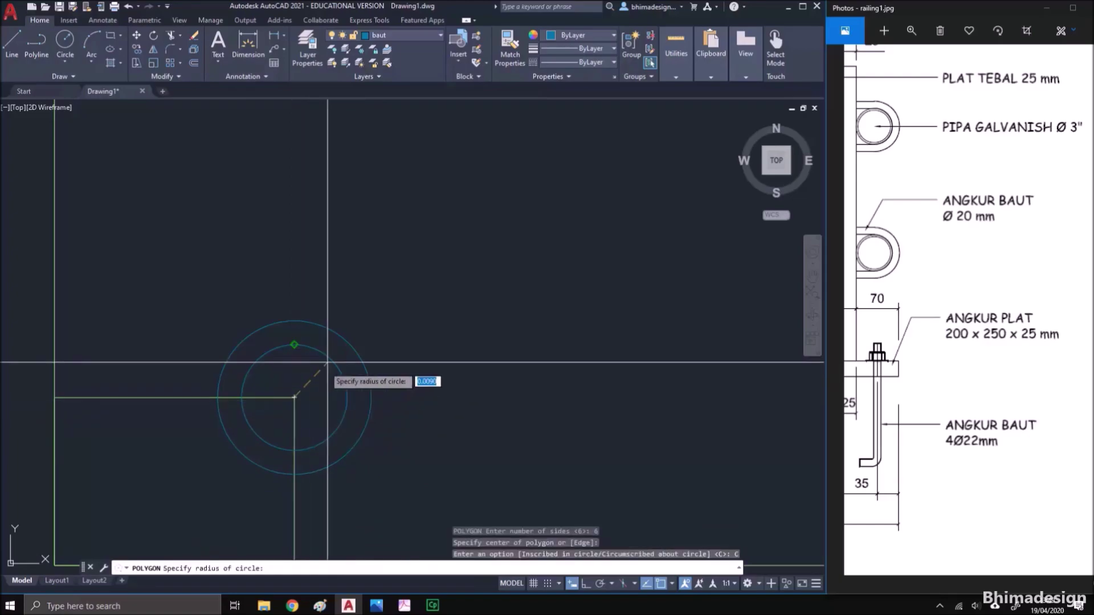
click(344, 339)
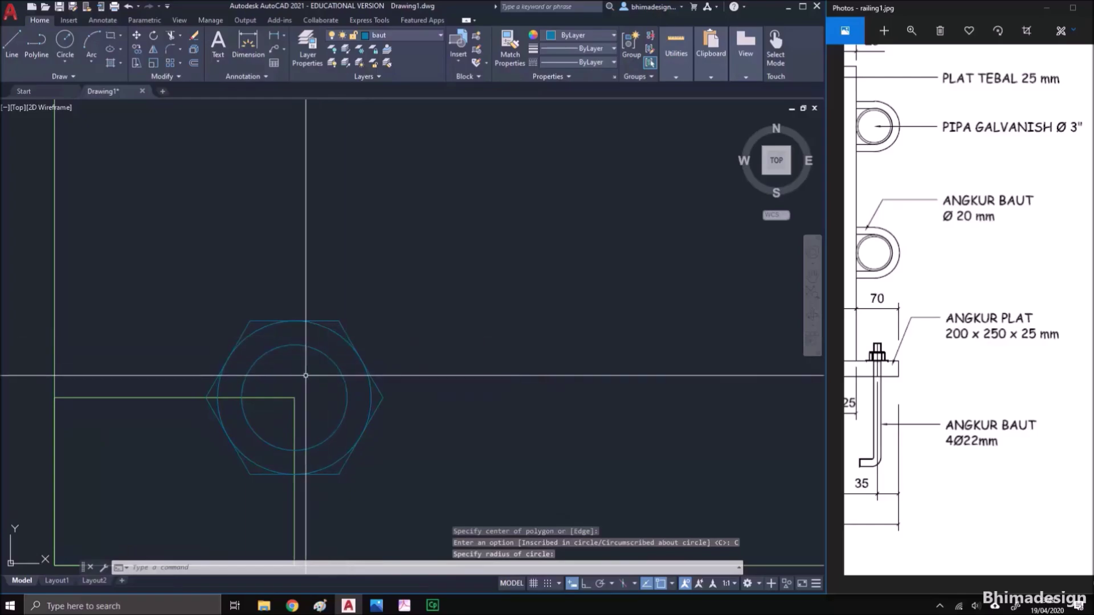
Check the base plate detail in railing1.jpg and begin writing a block with its base point at the bolt circle's centre
click(921, 379)
scroll(977, 427, up, 3)
scroll(977, 427, down, 3)
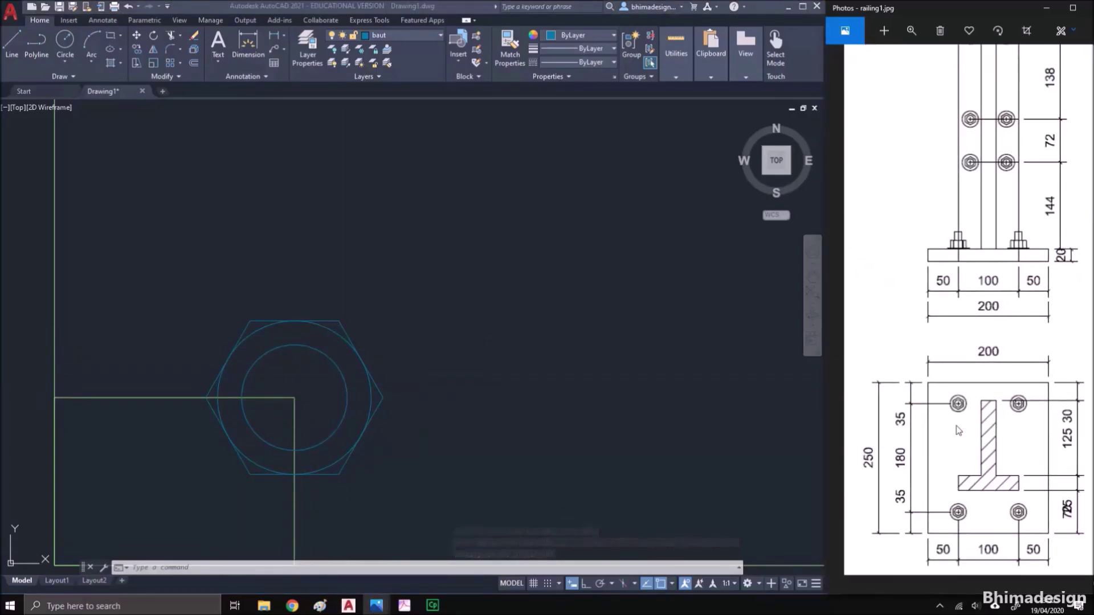
click(487, 405)
scroll(357, 417, down, 4)
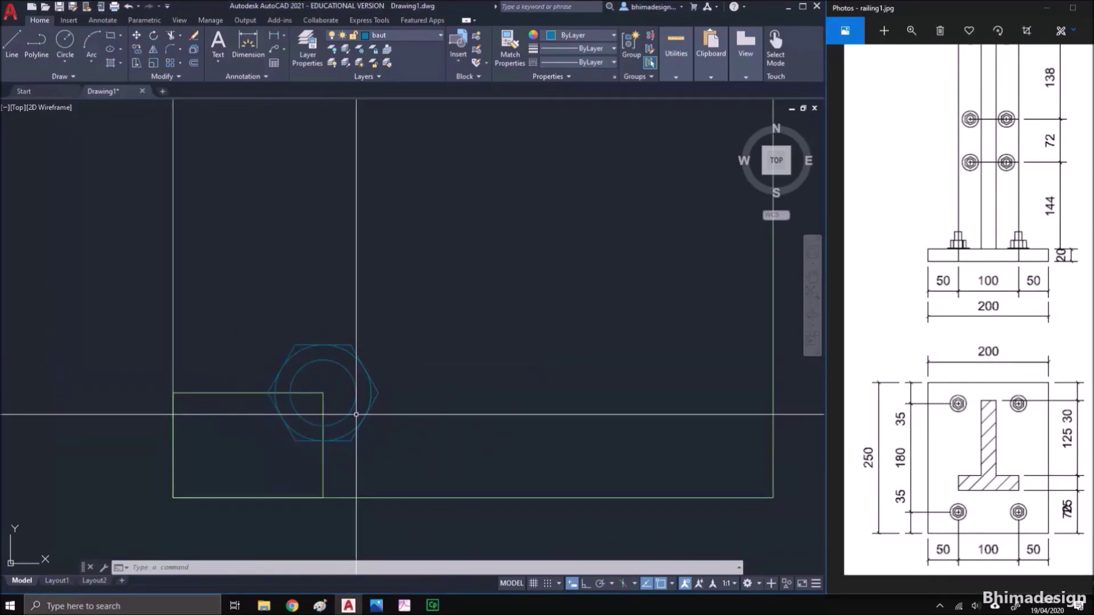
middle_drag(357, 417, 316, 431)
text(w)
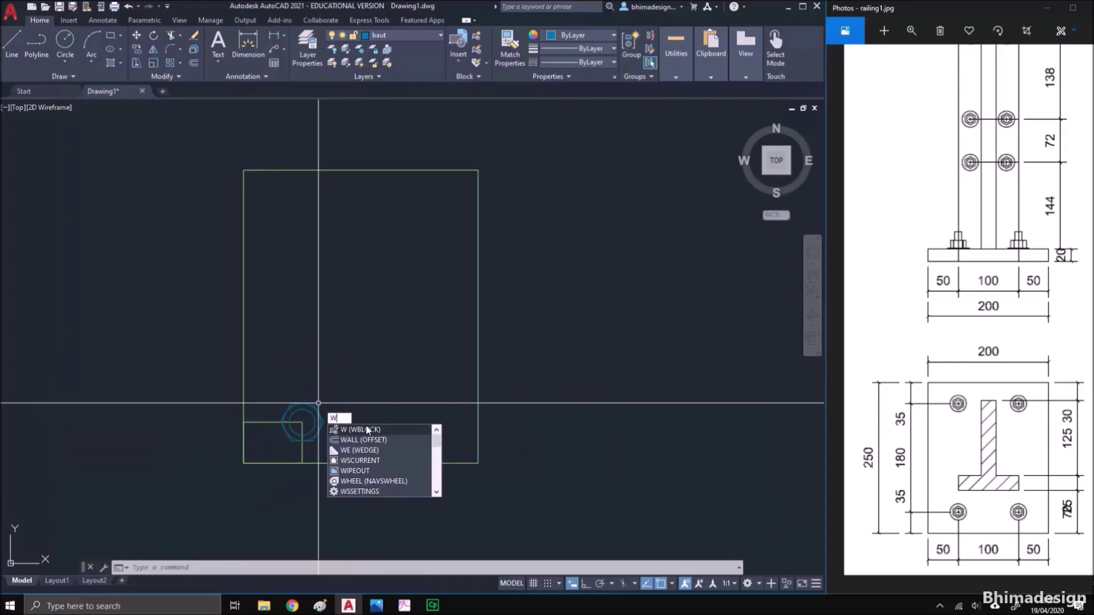
click(367, 429)
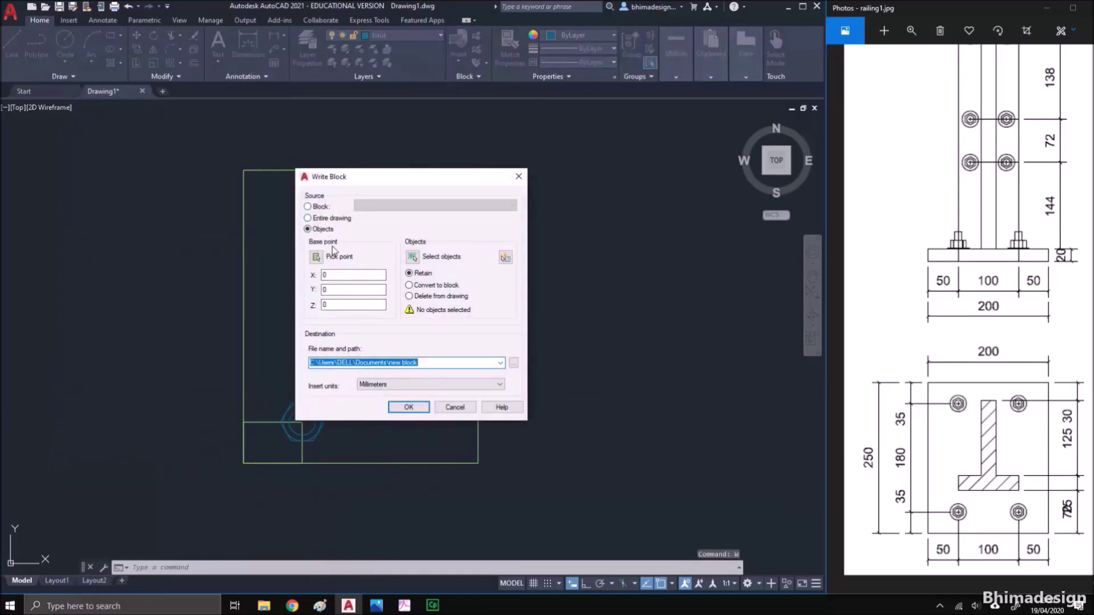
click(317, 256)
scroll(302, 427, up, 5)
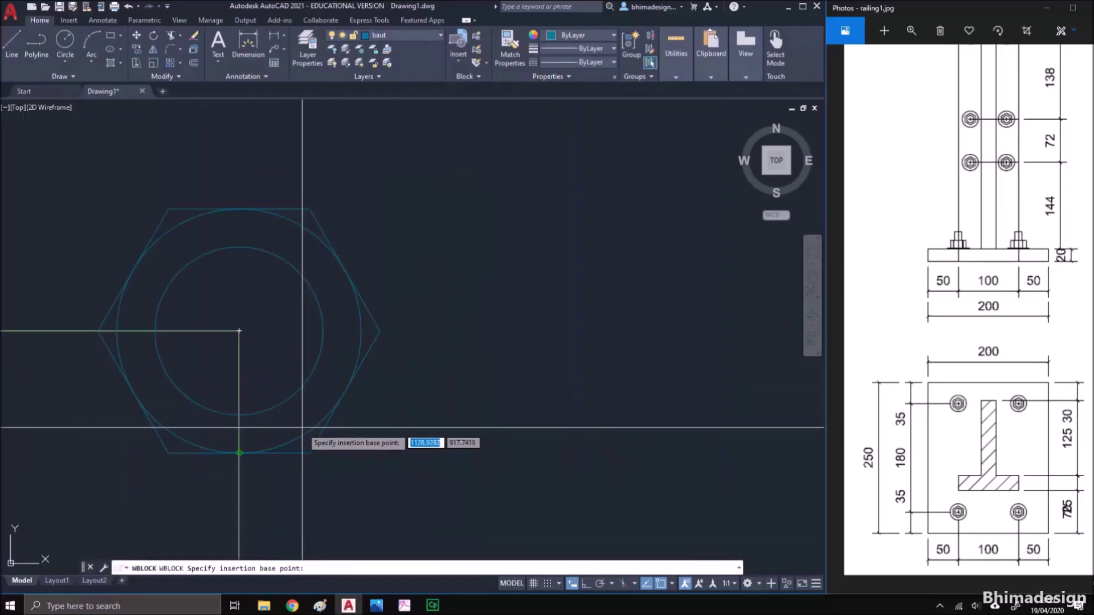
click(239, 331)
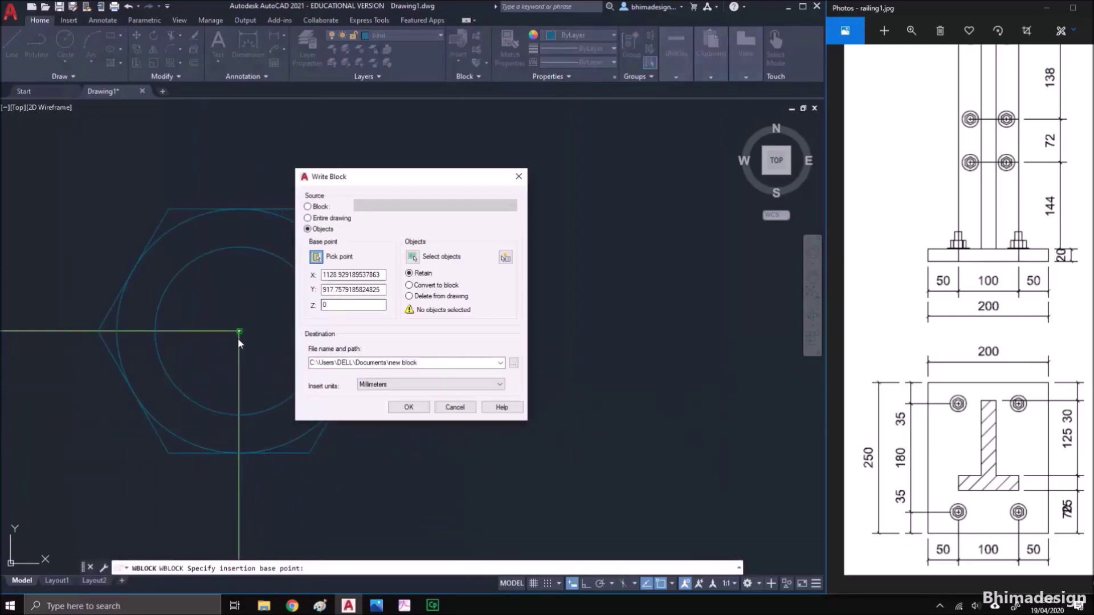
Select the two bolt circles and the hexagon, convert them to a block, and write the file as bauyt22 in Documents
click(414, 257)
click(77, 178)
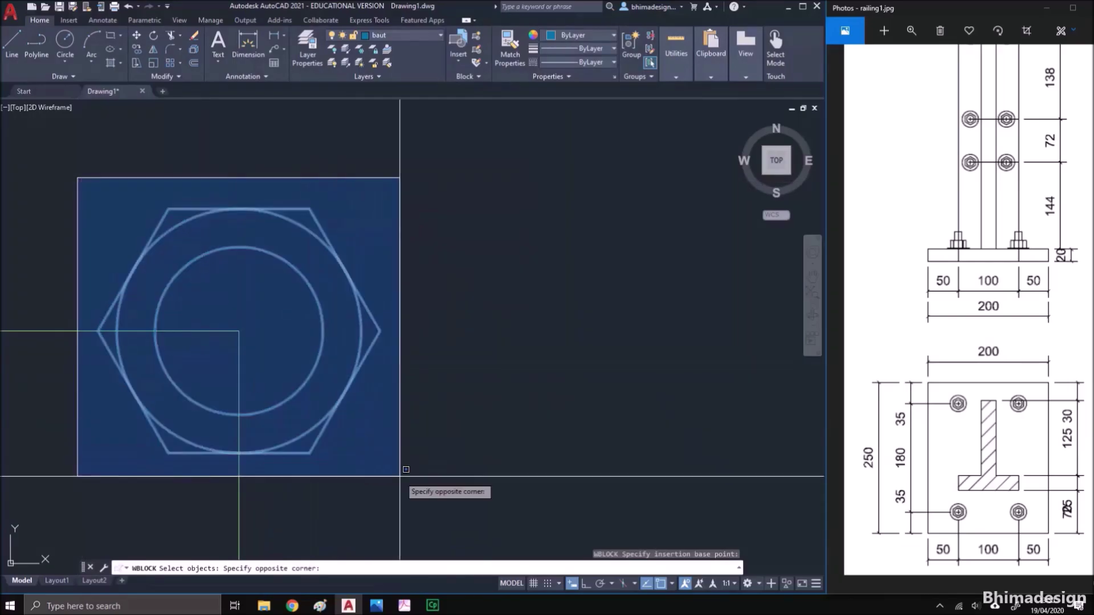
click(400, 476)
key(Return)
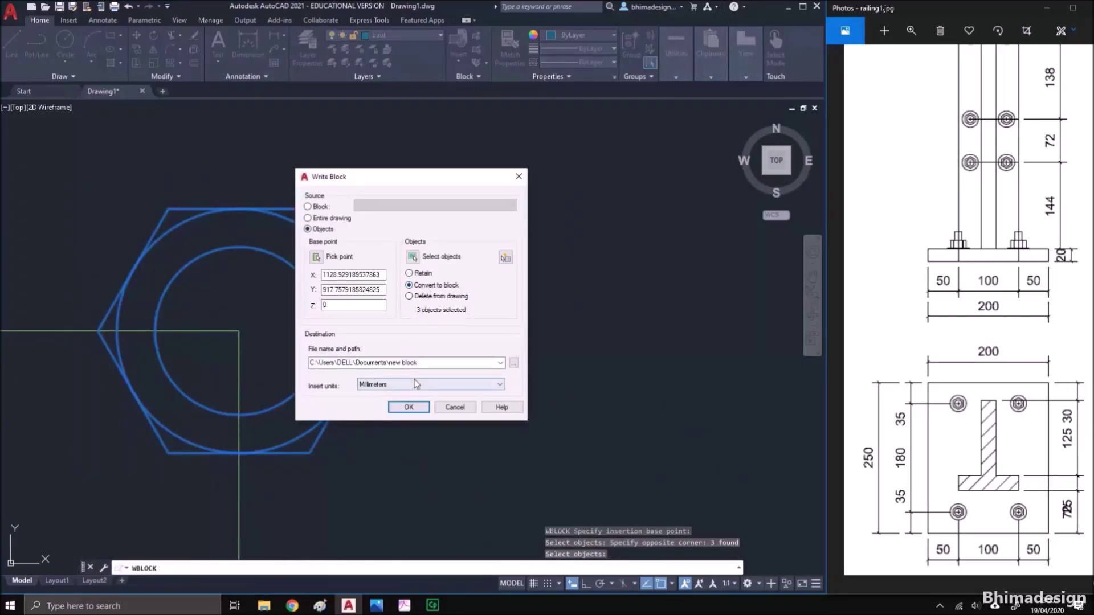
click(422, 363)
click(423, 363)
drag(422, 362, 392, 364)
text(bau)
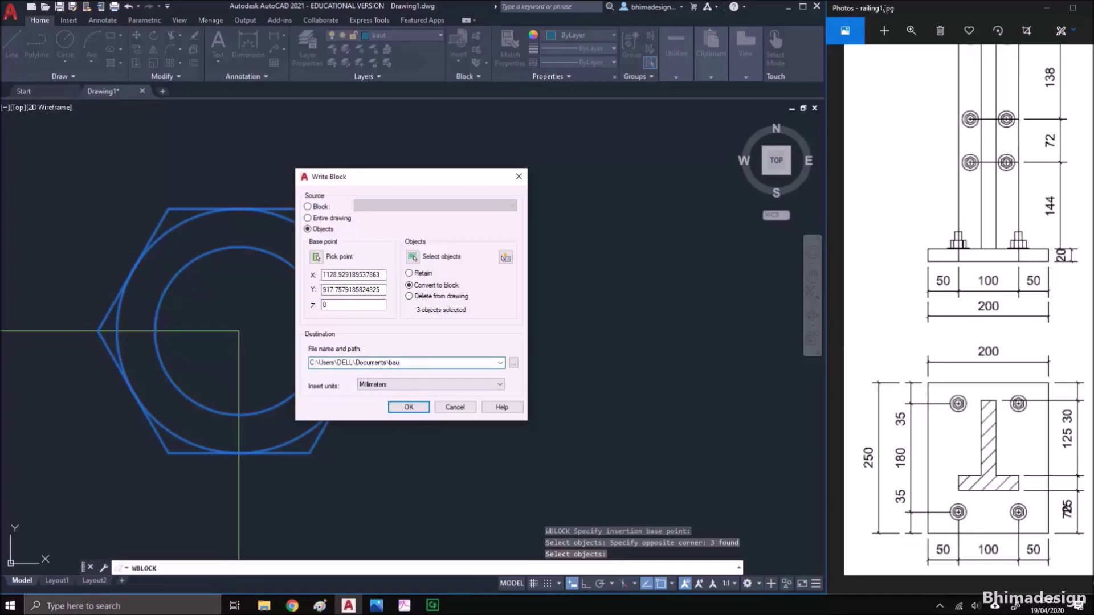
text(yt22)
click(403, 408)
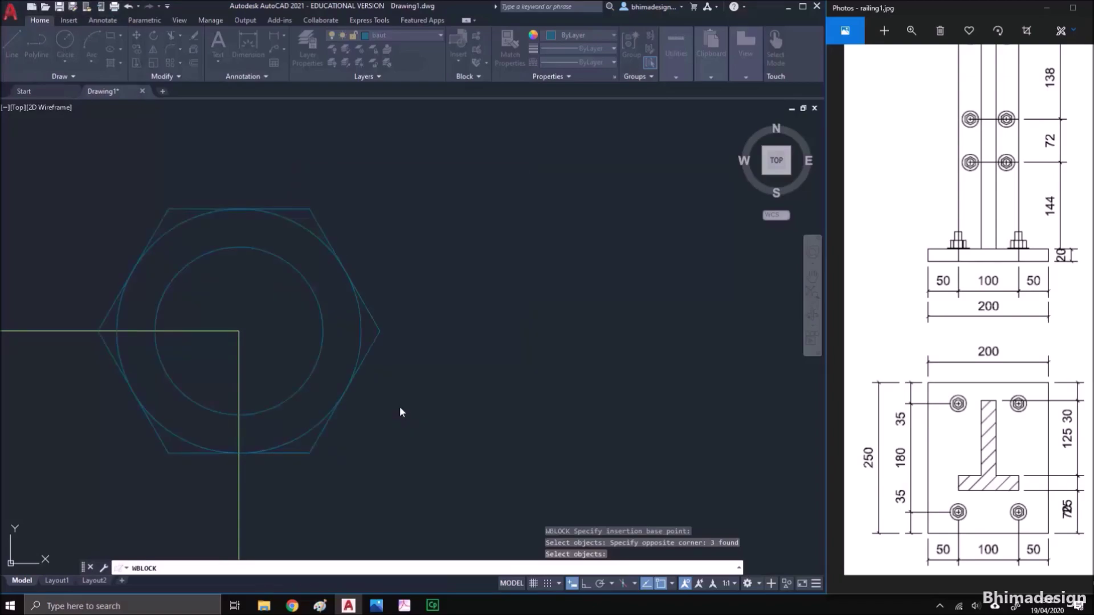
Create a rectangular array of the bolt block with 2 columns and 2 rows
scroll(399, 406, down, 2)
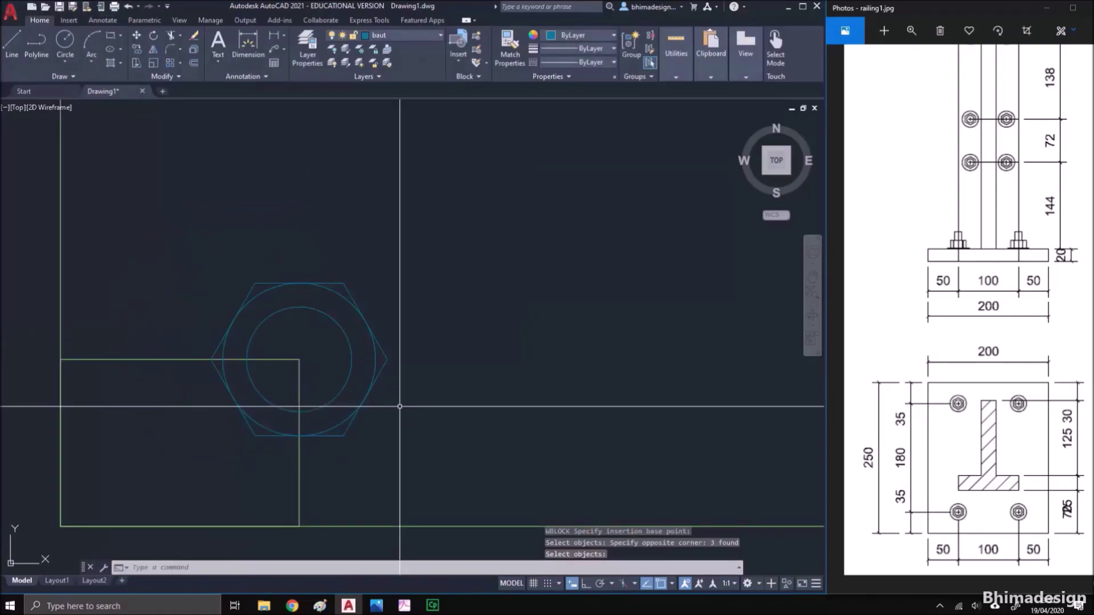
scroll(230, 357, down, 4)
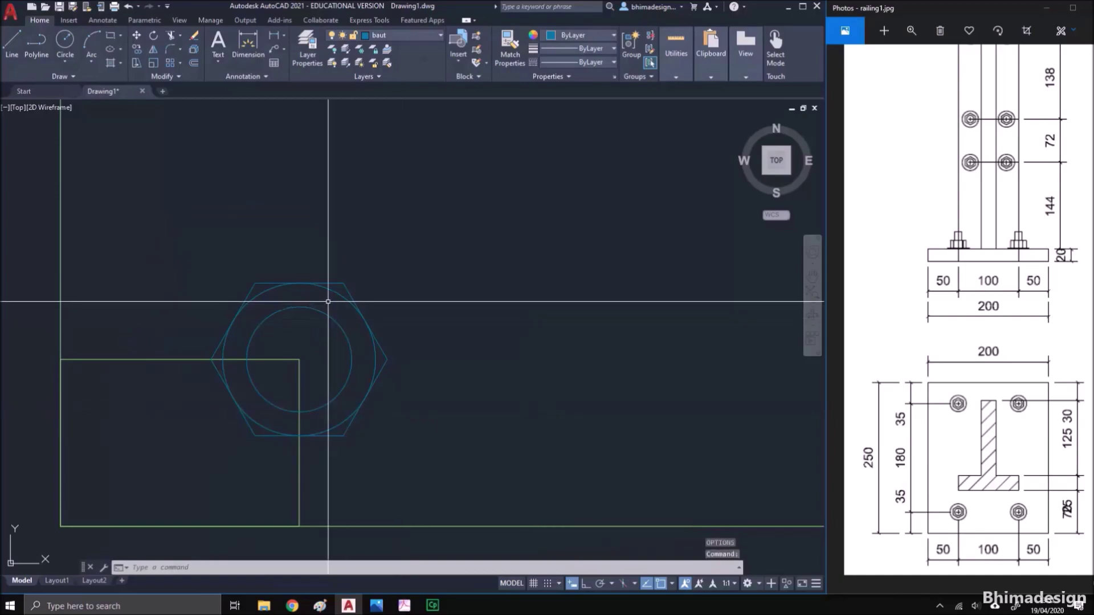
scroll(229, 357, down, 2)
middle_drag(242, 349, 267, 405)
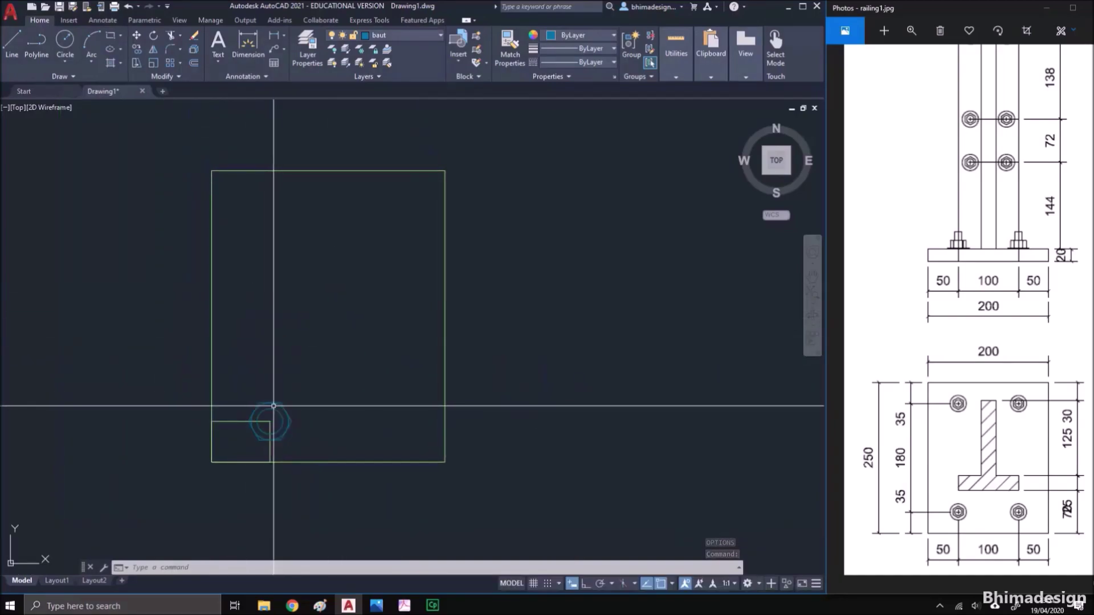
text(ar)
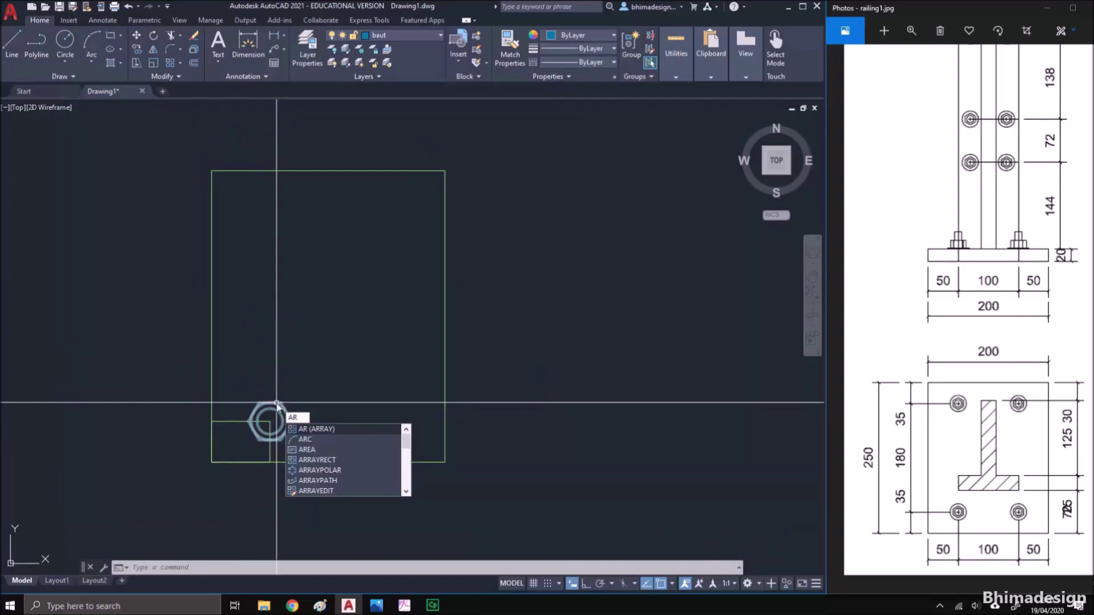
click(302, 429)
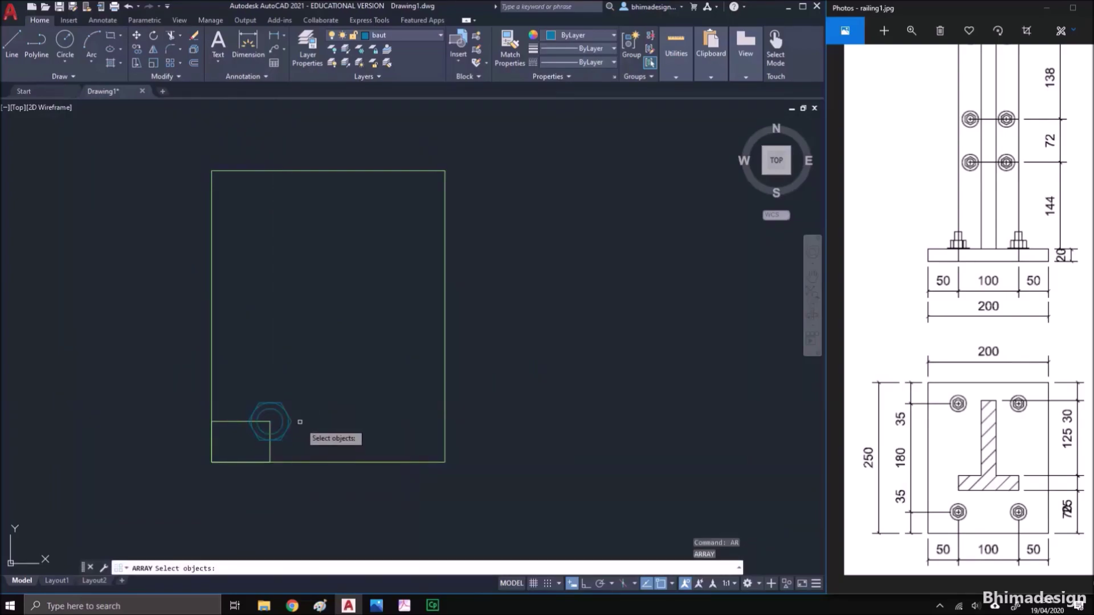
click(284, 407)
key(Return)
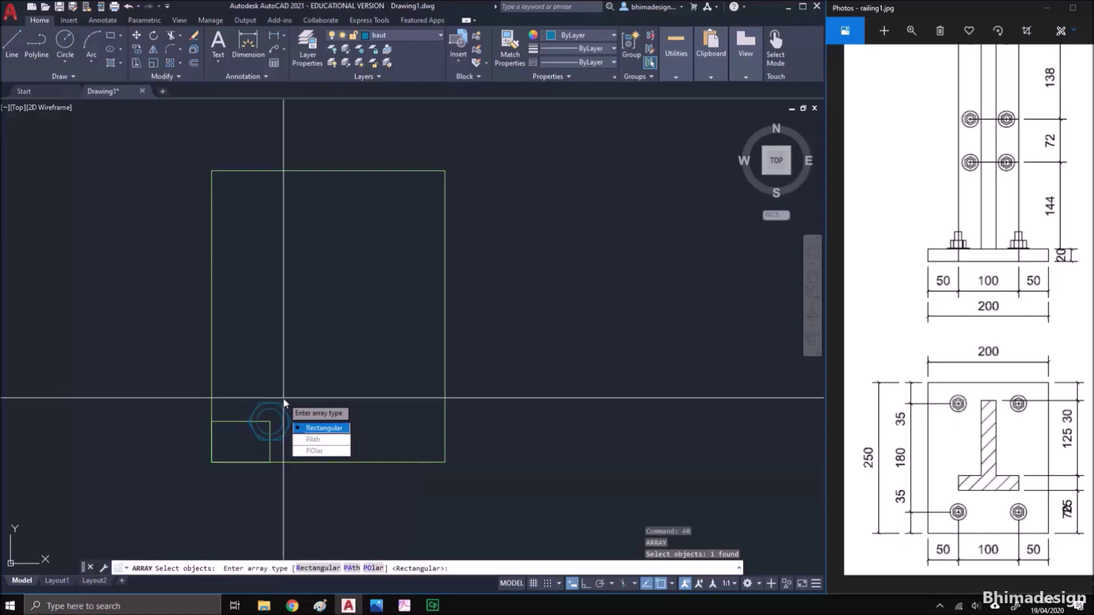
click(306, 427)
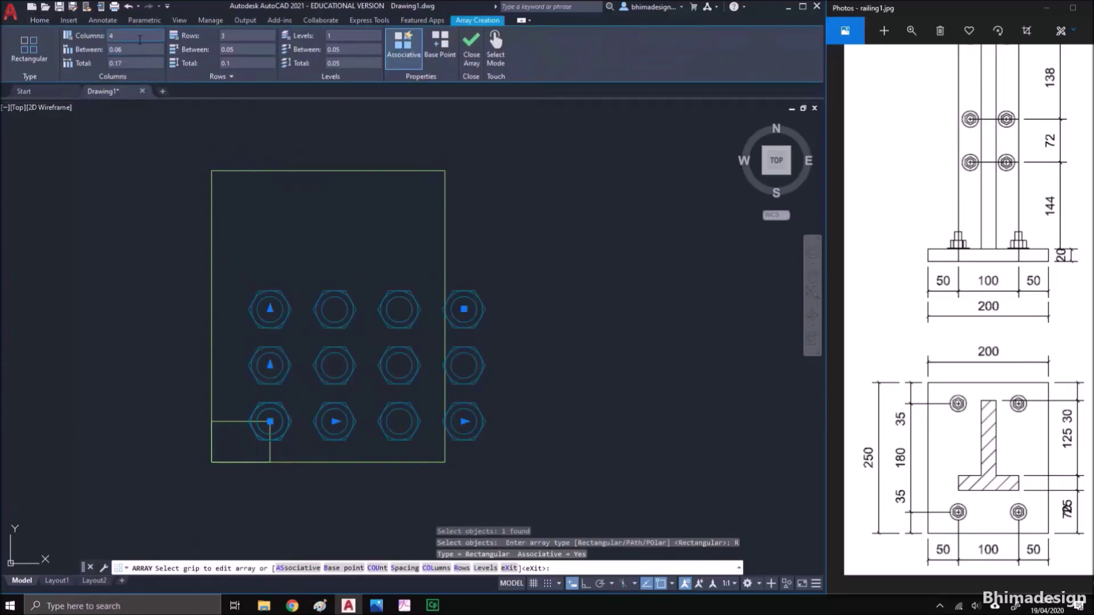
text(2)
key(Return)
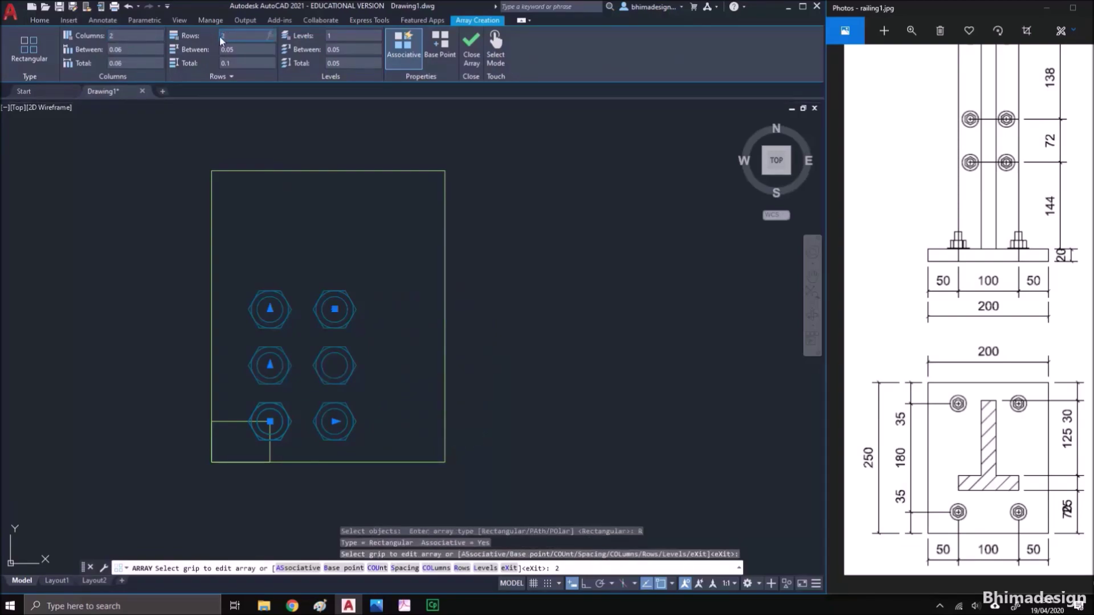
key(Return)
Space the bolt array 0.1 between columns and 0.18 between rows, and erase the small rectangle at the plate's lower-left corner
click(108, 50)
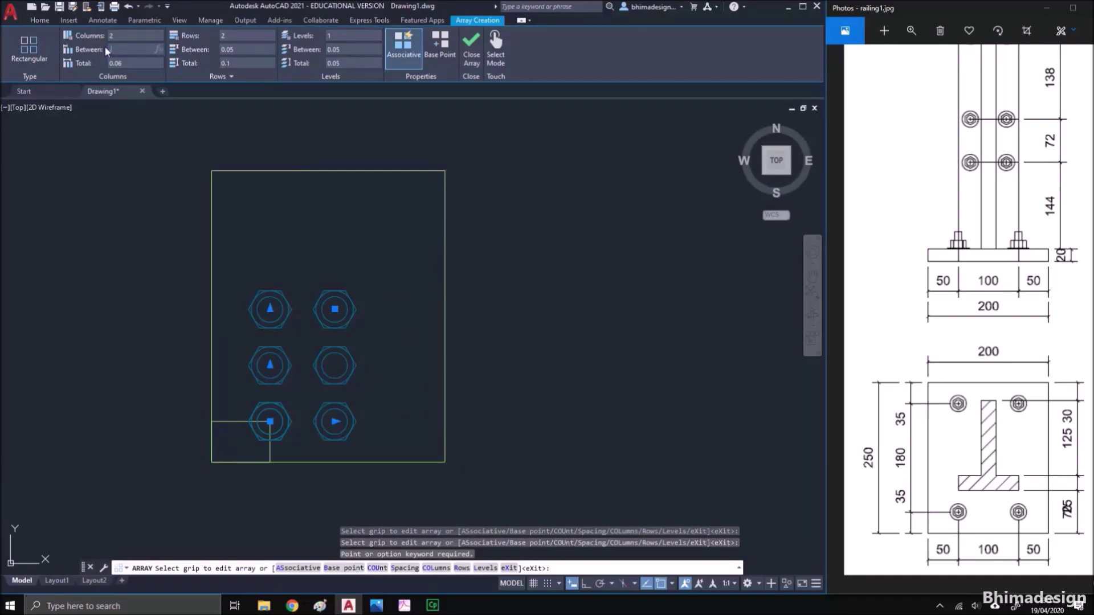
text(0.1)
click(245, 48)
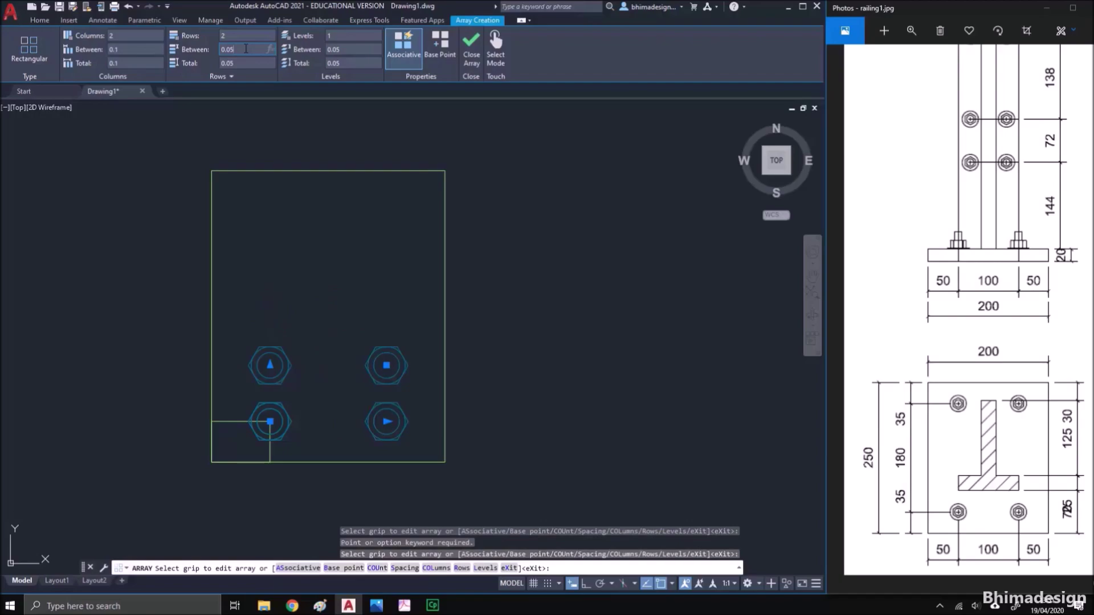
drag(245, 48, 219, 51)
text(0.18)
key(Return)
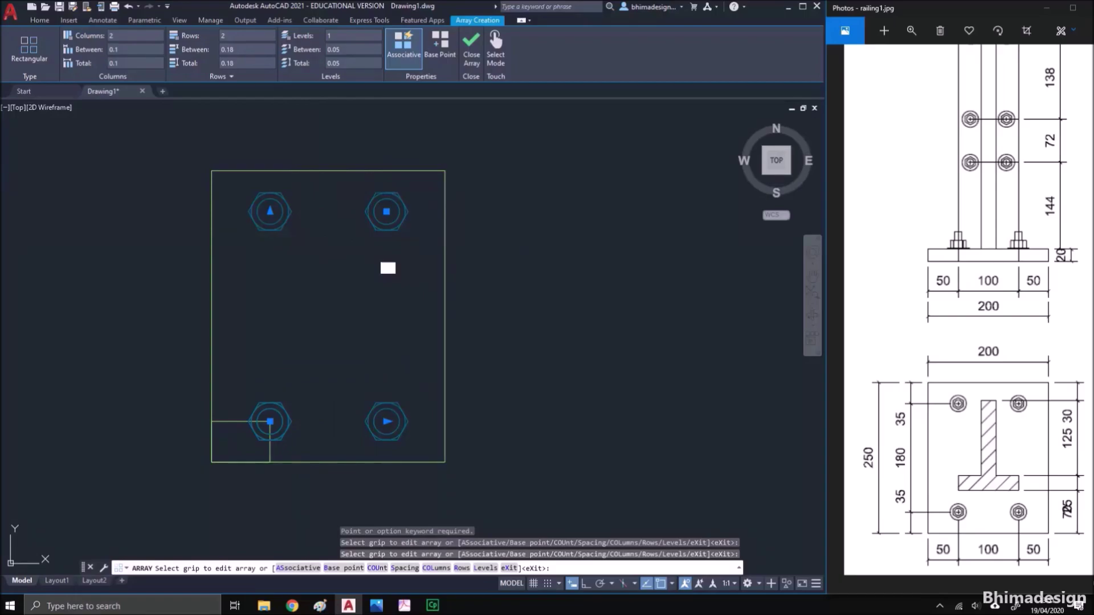
key(Escape)
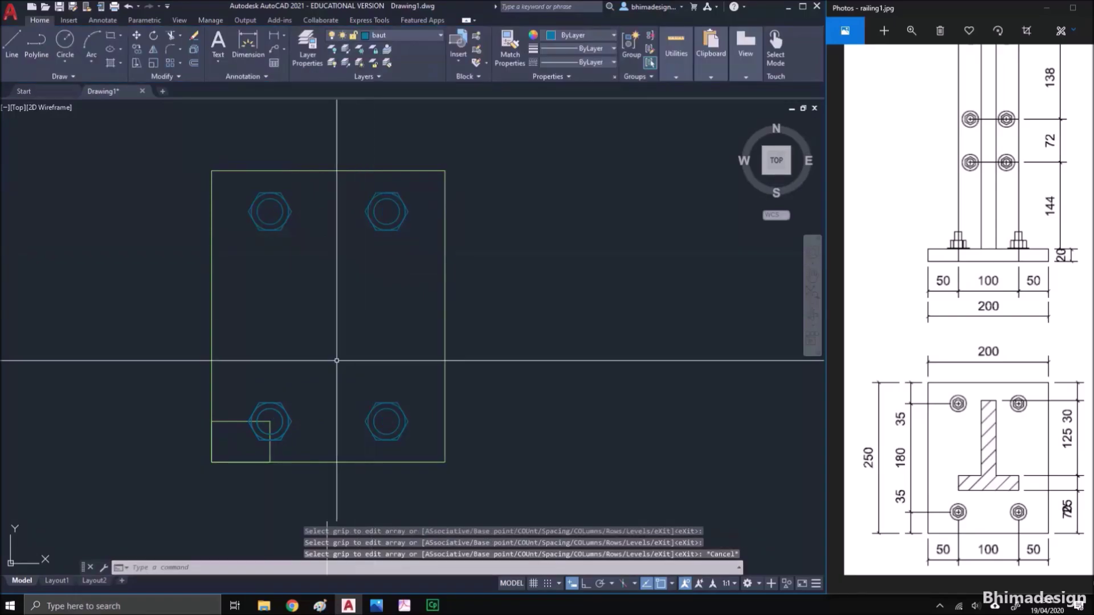
click(225, 422)
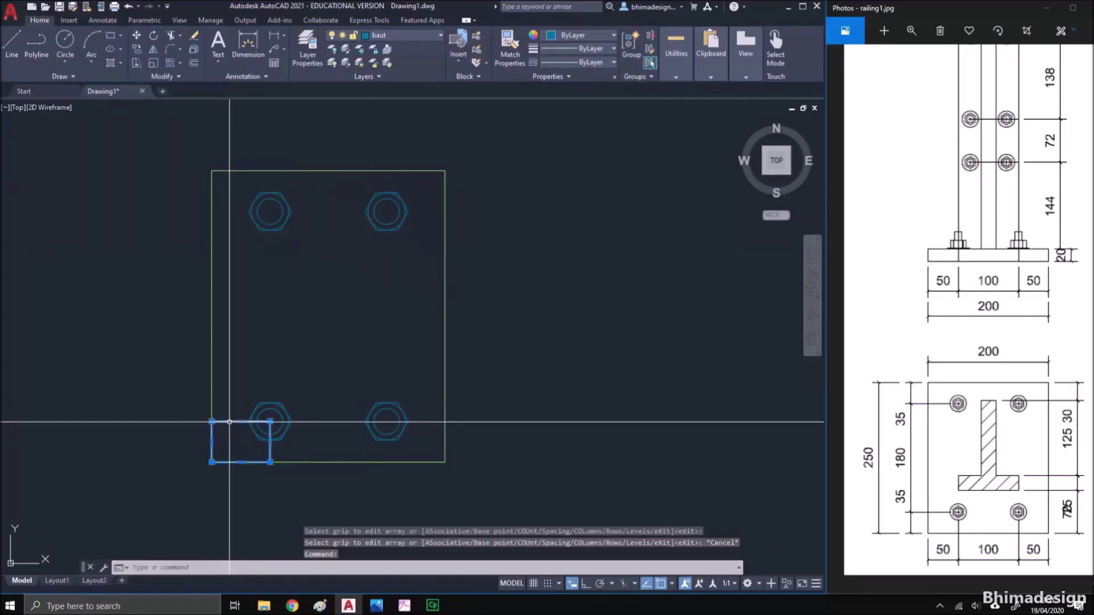
key(Delete)
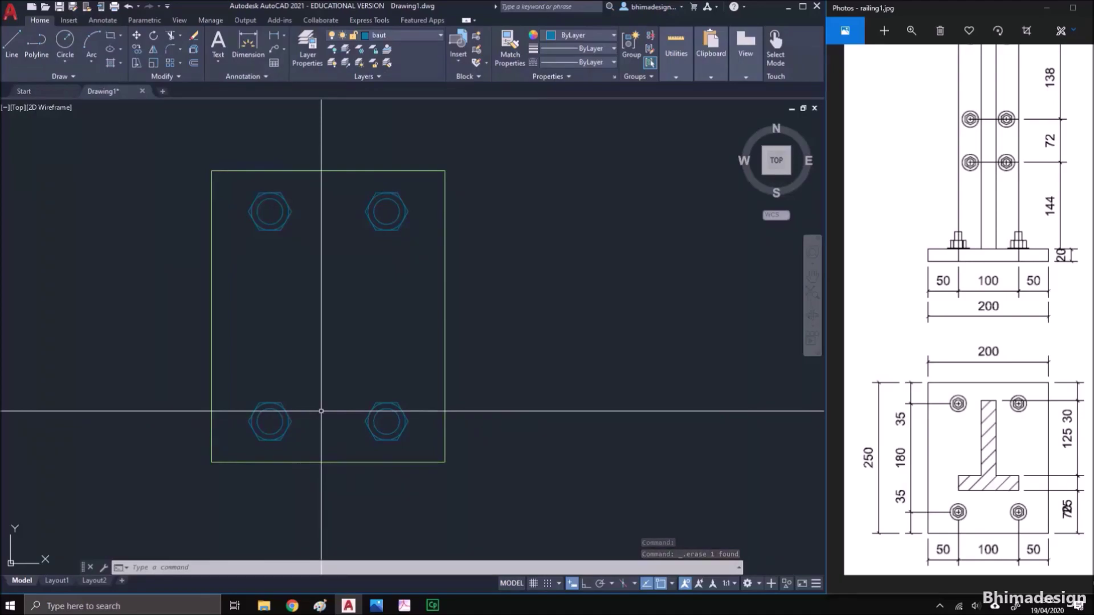
With Ortho on, draw a horizontal polyline about 0.28 long from the plate's upper-left corner, extending past its right edge
text(p)
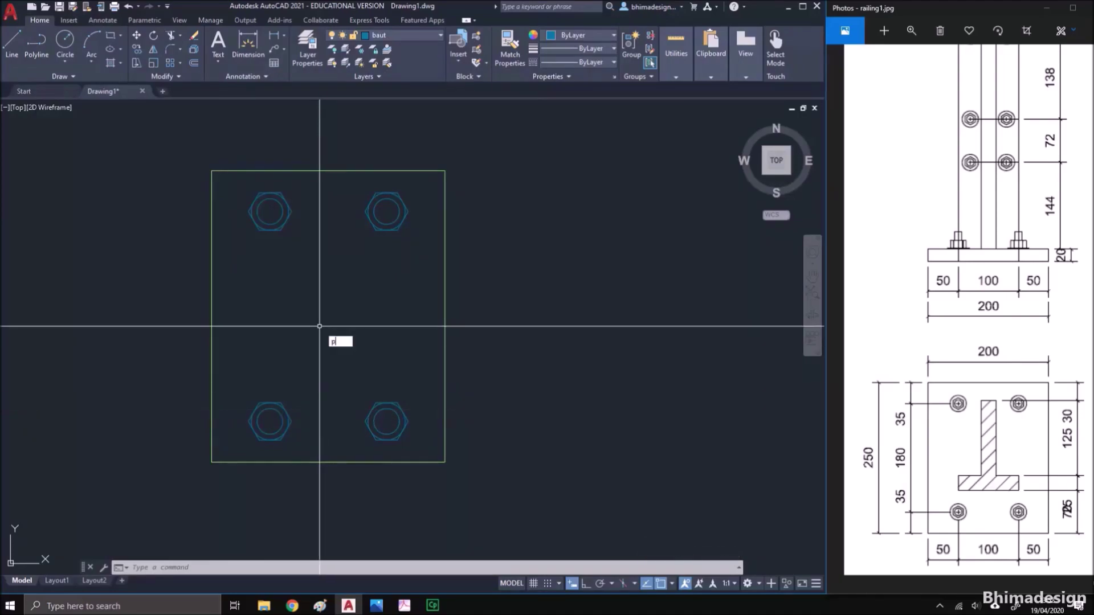
text(l)
key(Return)
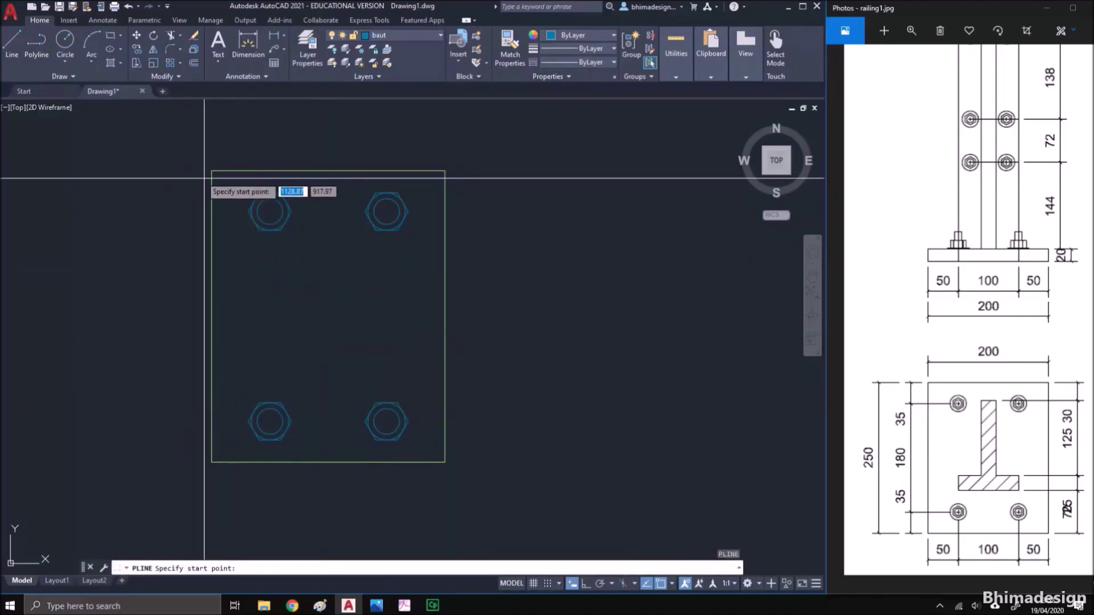
click(212, 180)
key(F8)
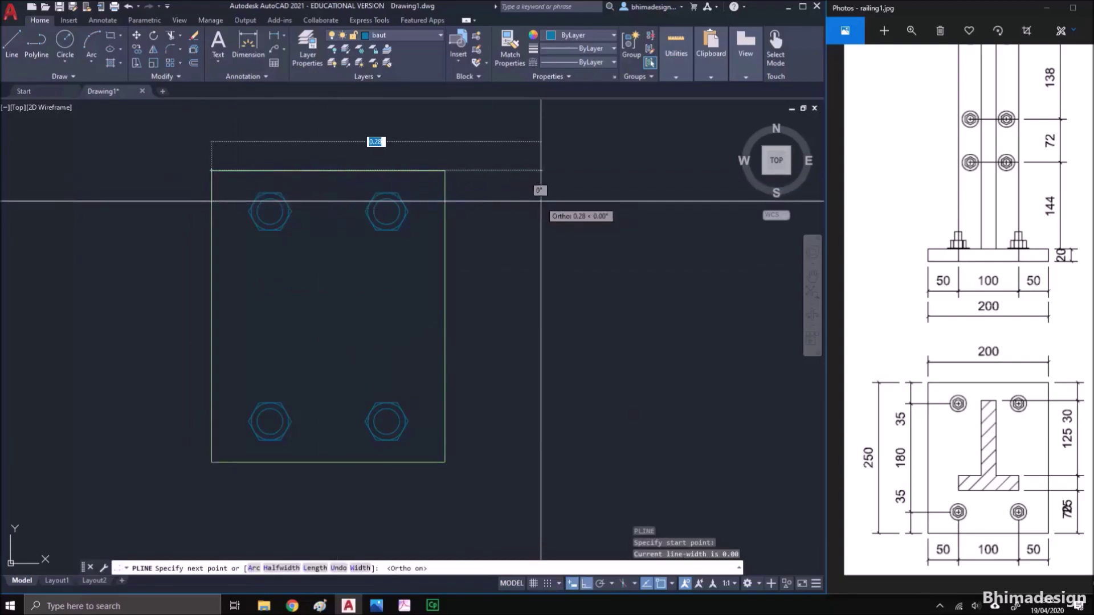
click(540, 198)
key(Return)
Offset the horizontal polyline along the plate's upper edge downward by 0.03
text(o)
key(Return)
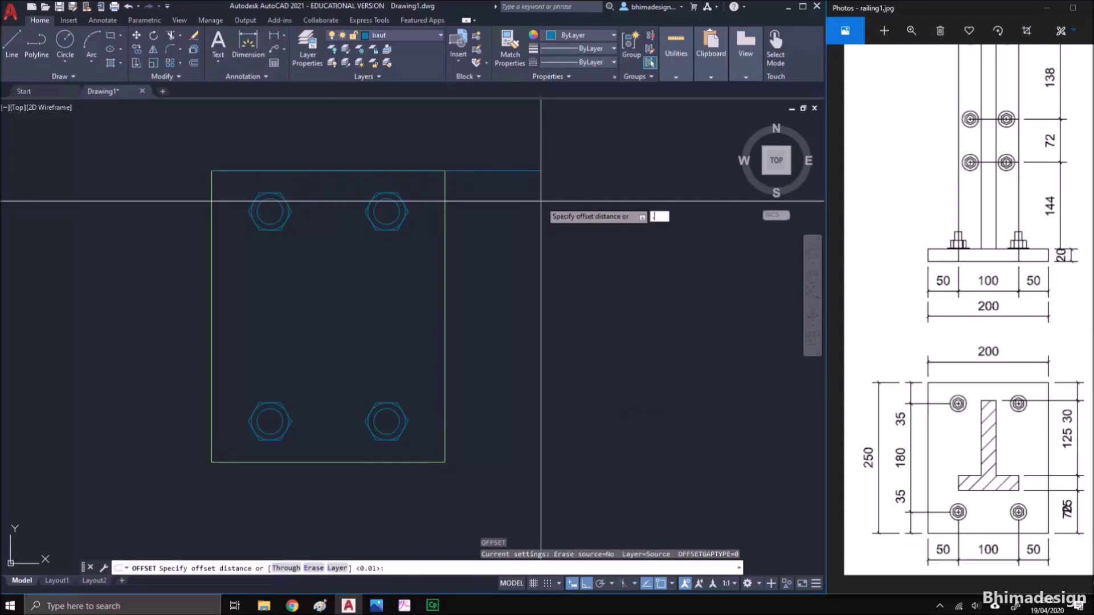
text(.03)
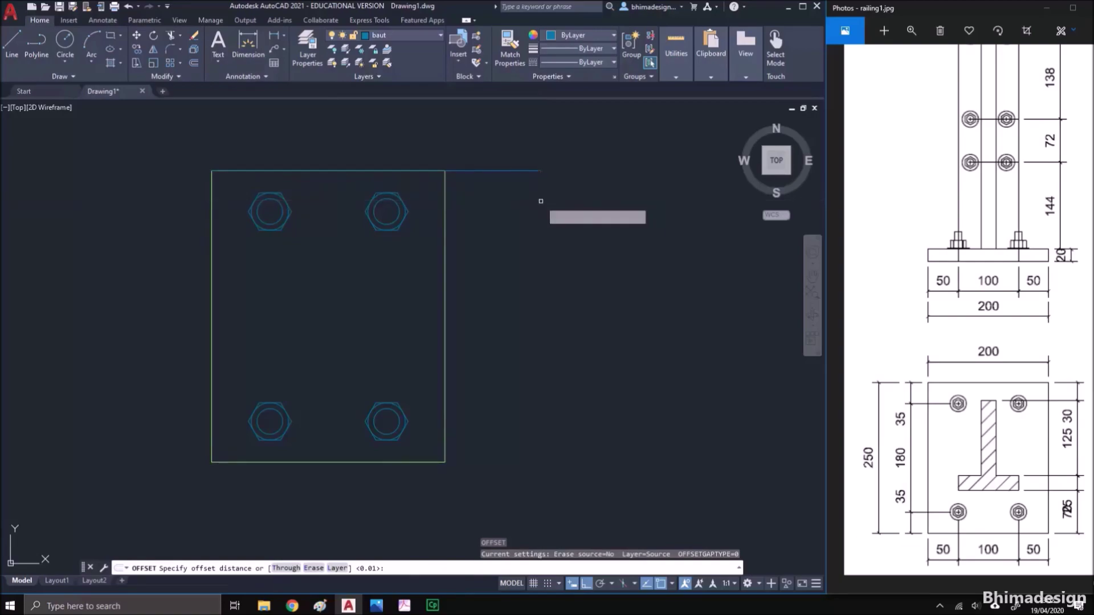
key(Return)
click(501, 170)
click(496, 201)
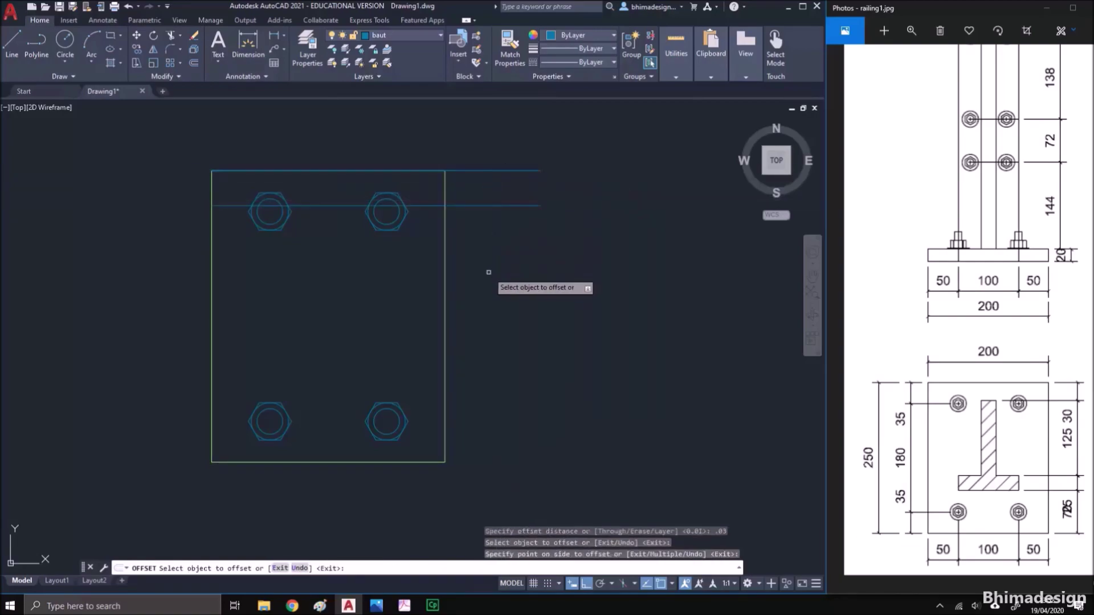
key(Return)
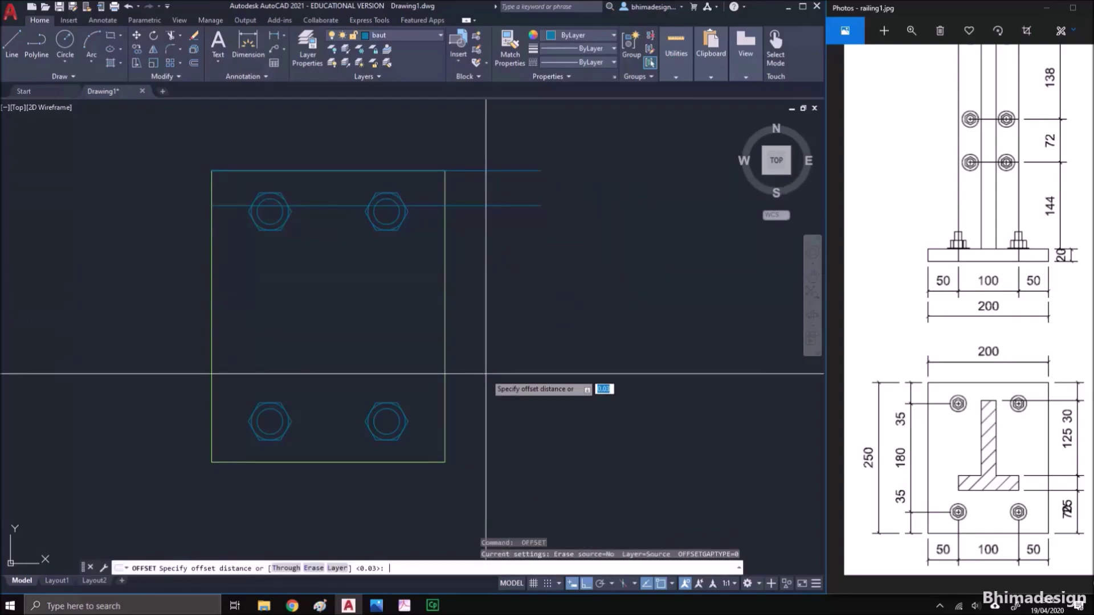
Offset the line through the upper bolts downward by 0.125 and measure the distance between the two lines at the plate's right edge
text(.125)
key(Return)
click(465, 206)
click(466, 266)
key(Return)
text(di)
key(Return)
click(444, 205)
click(444, 352)
Offset the lowest horizontal construction line downward by 0.025
text(o)
key(Return)
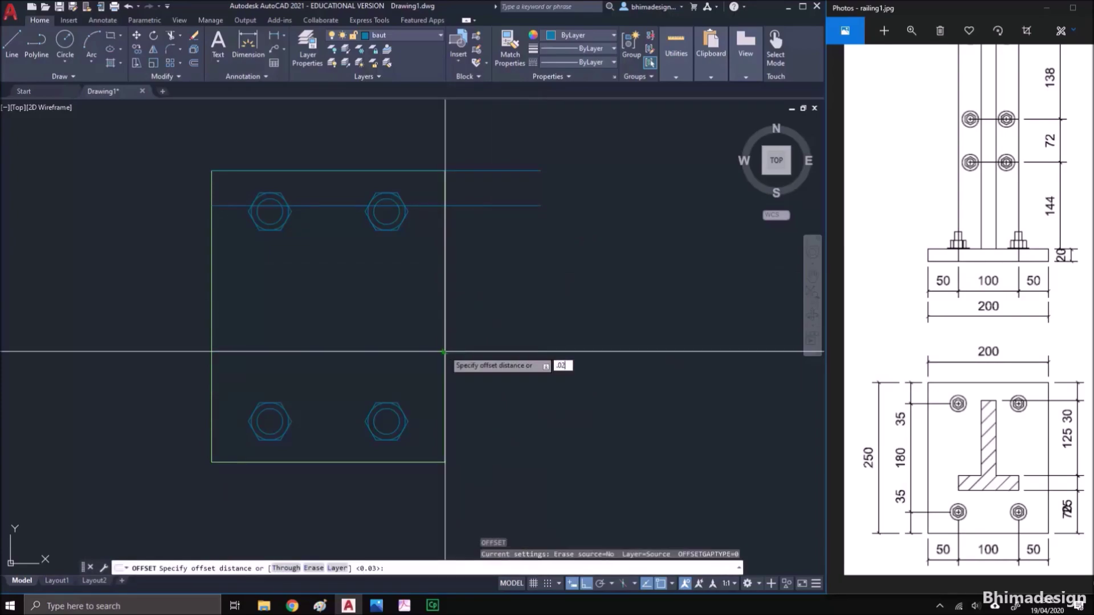
text(.025)
key(Return)
click(459, 353)
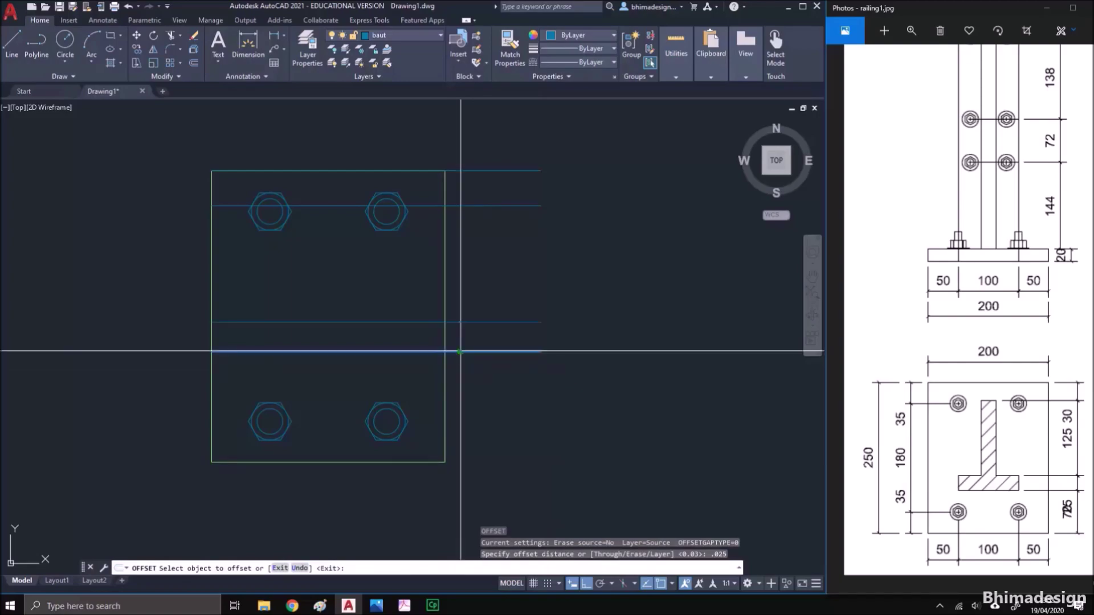
click(458, 403)
key(Escape)
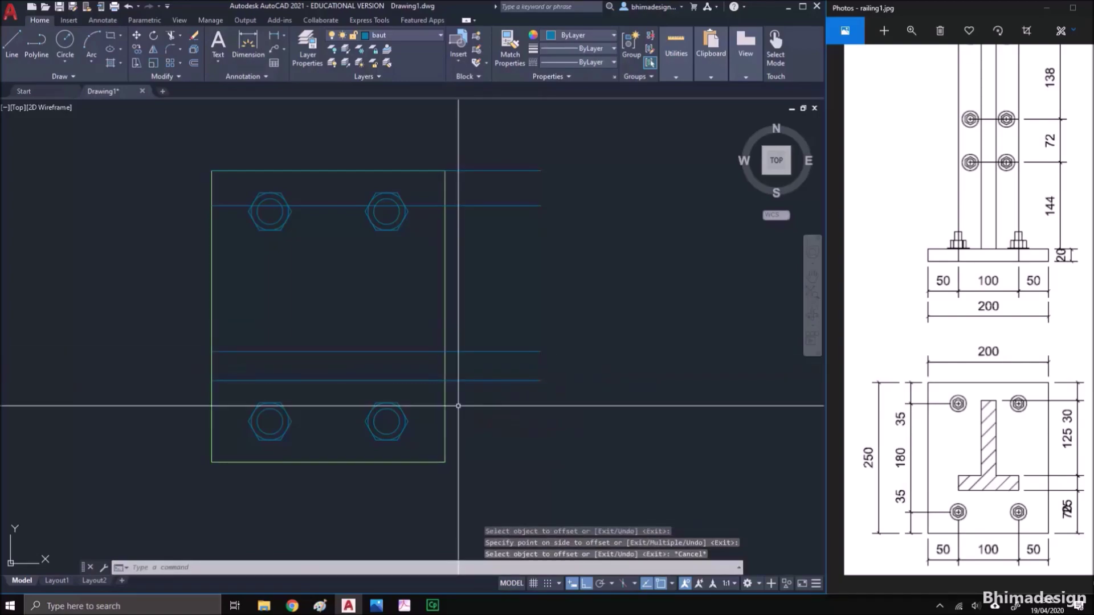
Draw a vertical polyline from the plate's lower-right corner along its right edge to just above the upper edge
text(pl)
key(Return)
click(445, 462)
click(489, 136)
key(Return)
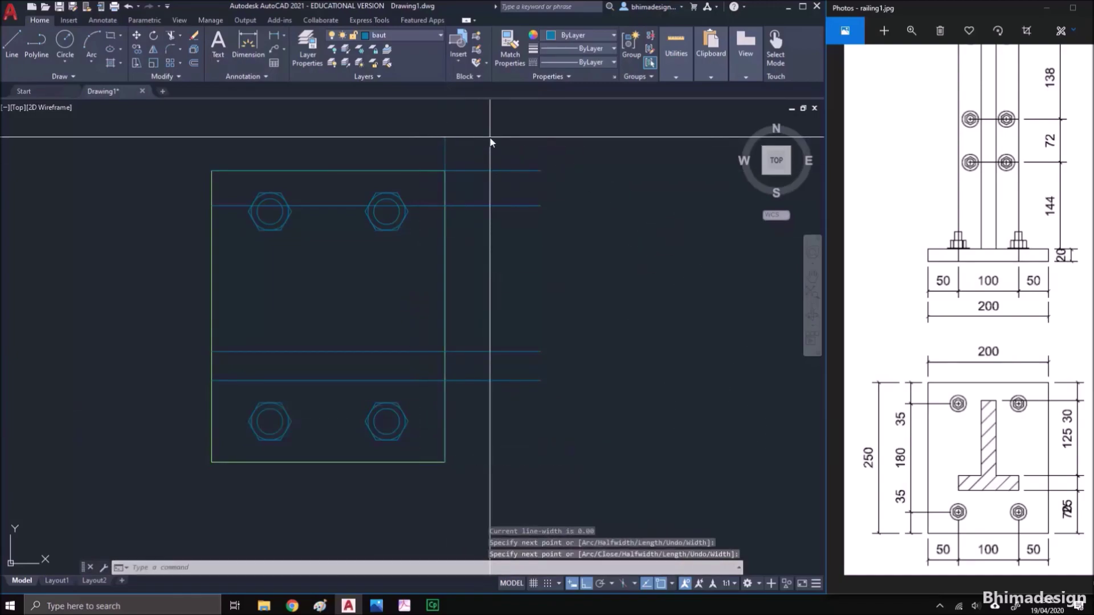
Offset the vertical polyline along the plate's right edge 0.05 to the left, through the right-hand bolts
text(o)
key(Return)
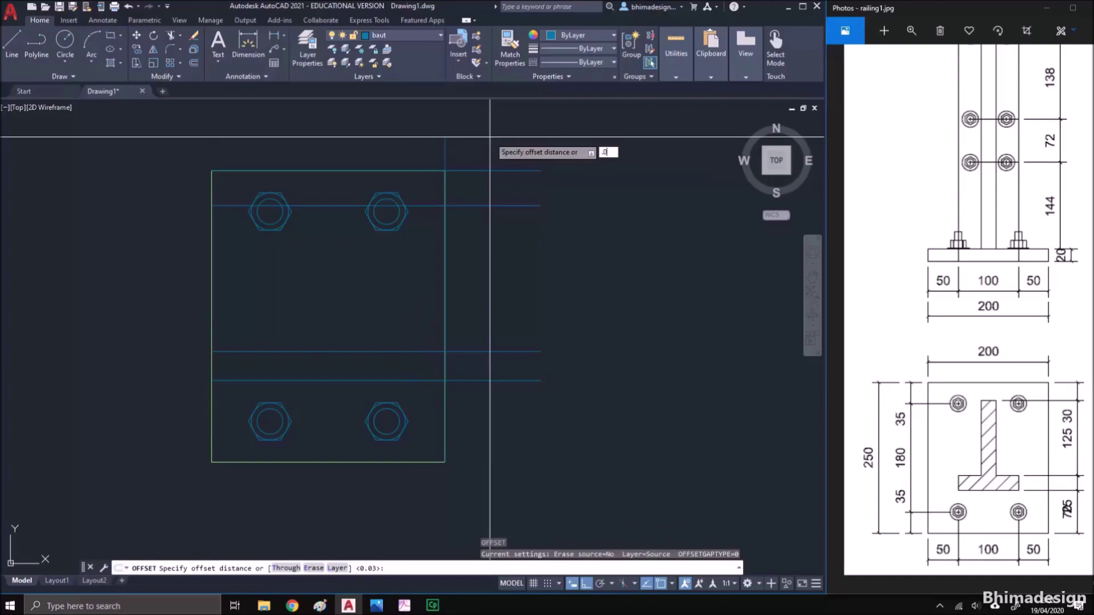
text(.05)
key(Return)
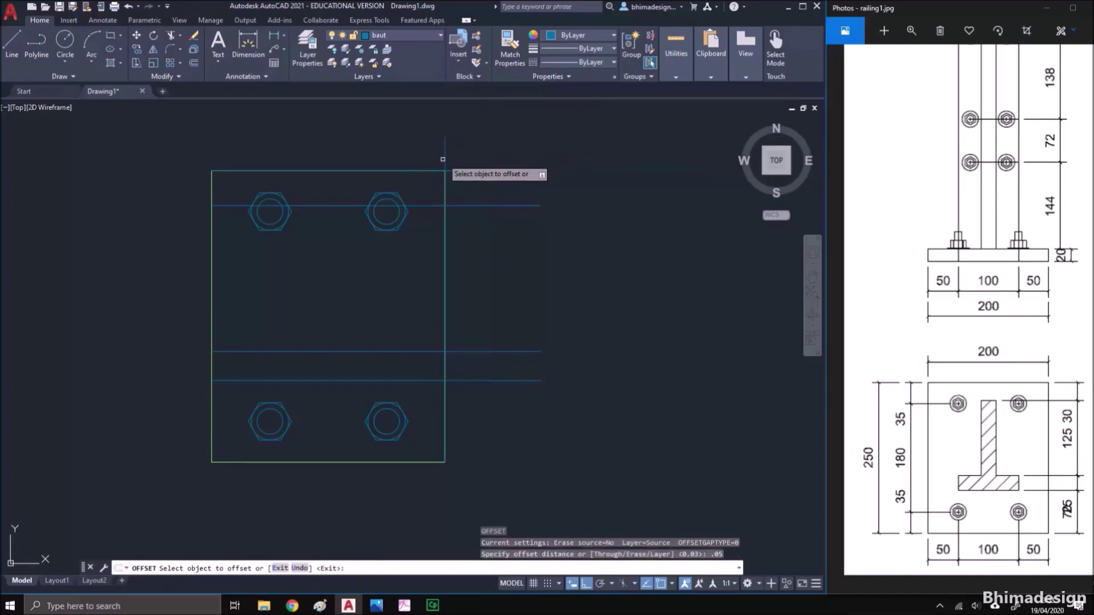
click(444, 159)
click(436, 149)
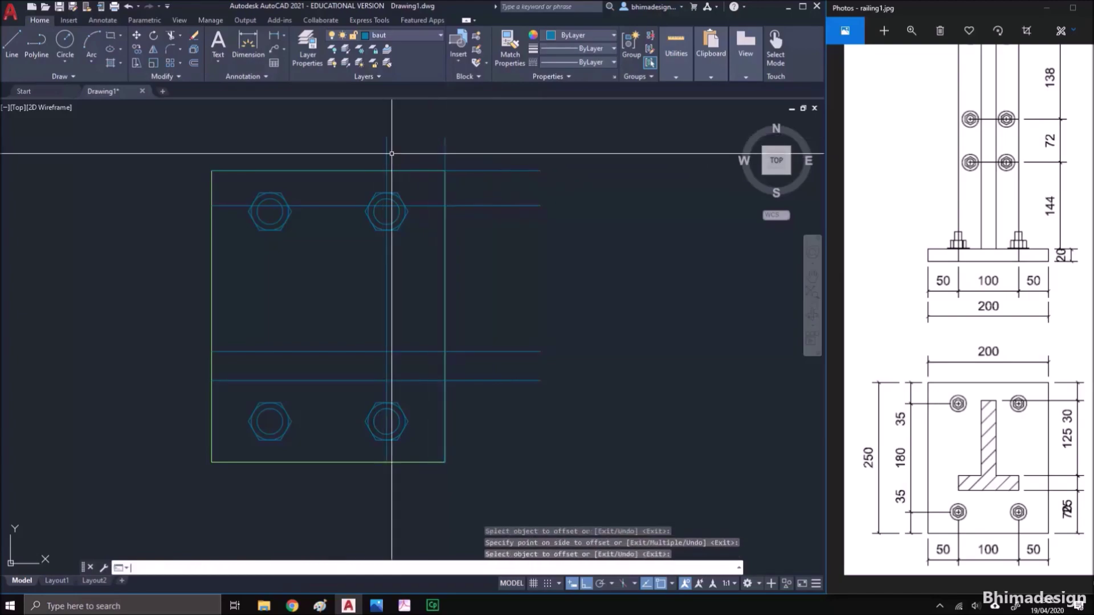
key(Escape)
Mirror the vertical line through the right-hand bolts about the plate's vertical centre axis, keeping the source line
text(mi)
key(Return)
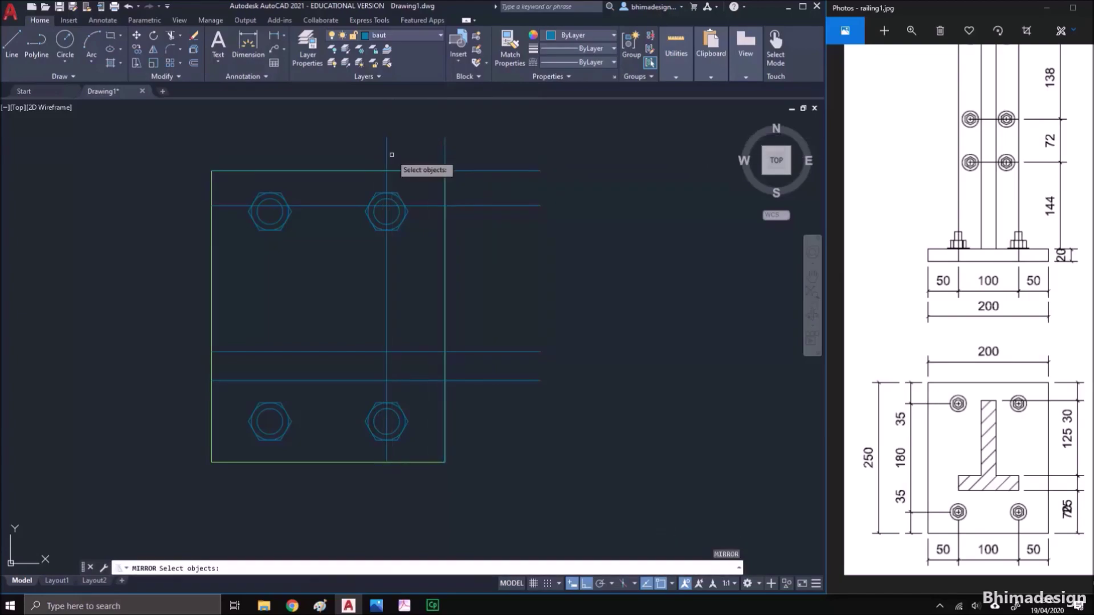
key(Return)
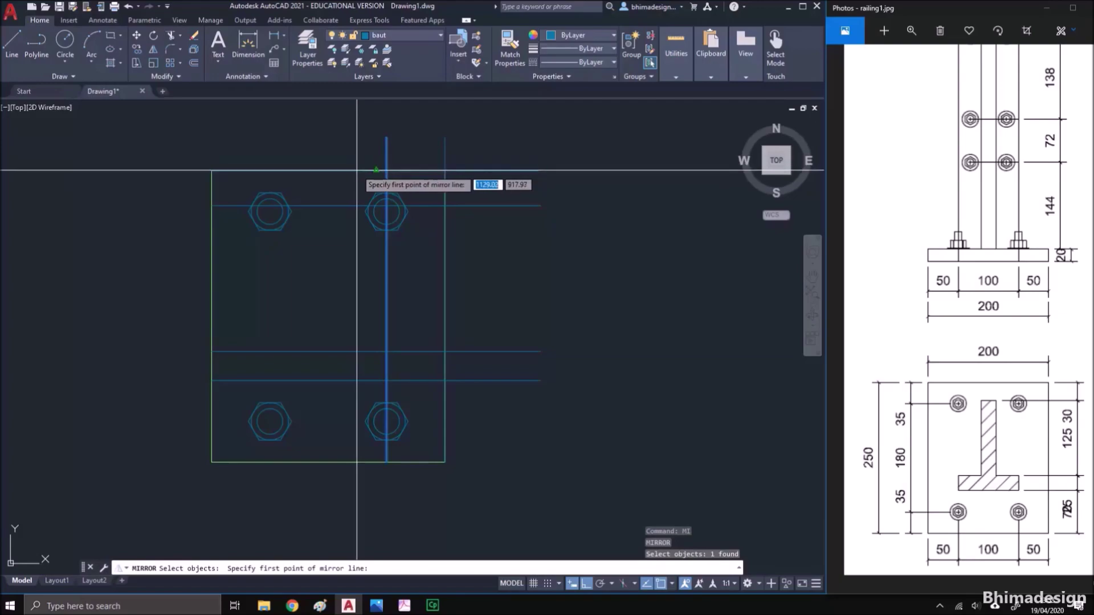
click(328, 171)
click(329, 120)
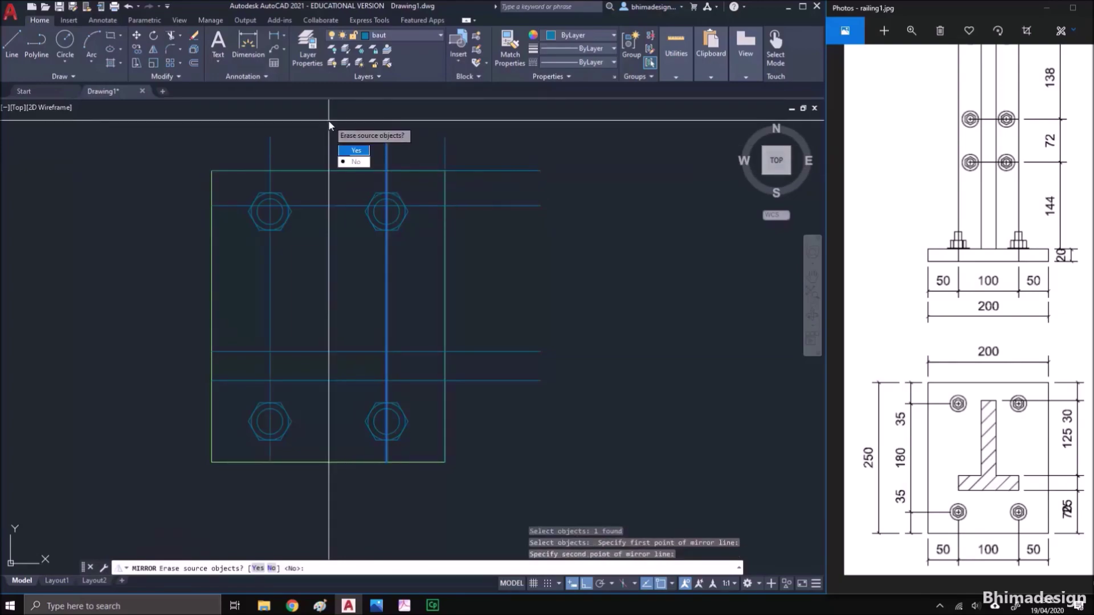
key(Return)
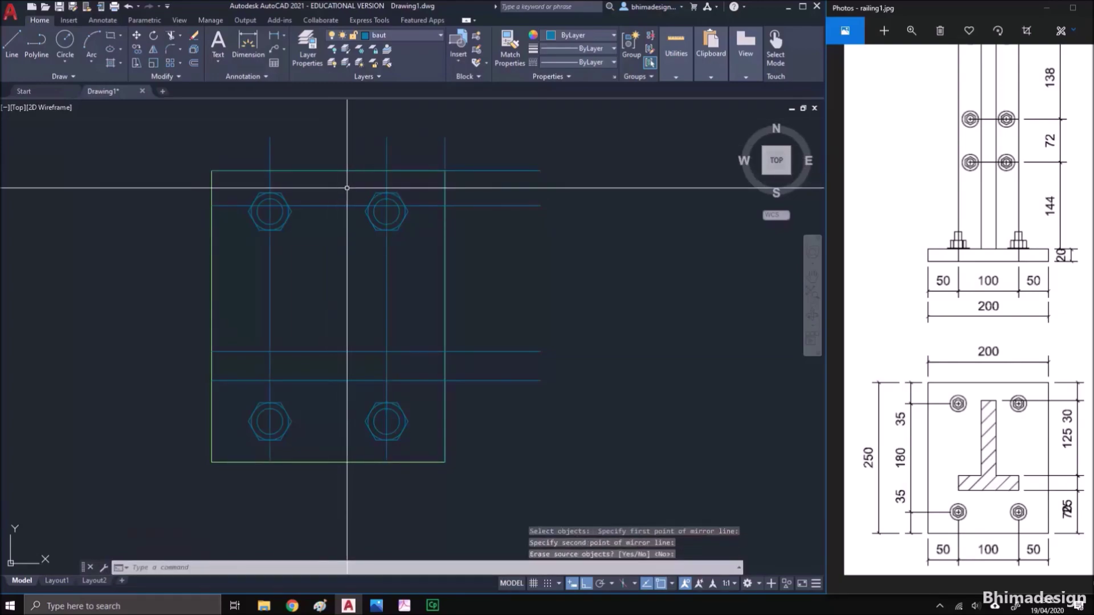
Consult the post elevation in the reference image and offset the right bolt line through the midpoint of the plate's upper edge
drag(1015, 212, 1015, 402)
click(352, 303)
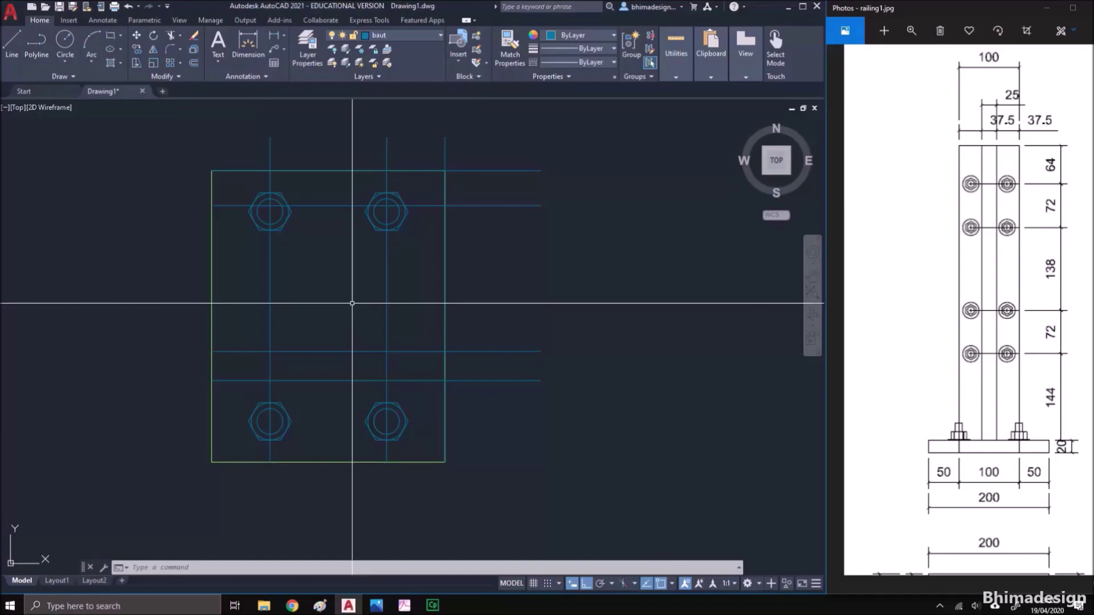
text(o)
key(Return)
text(t)
key(Return)
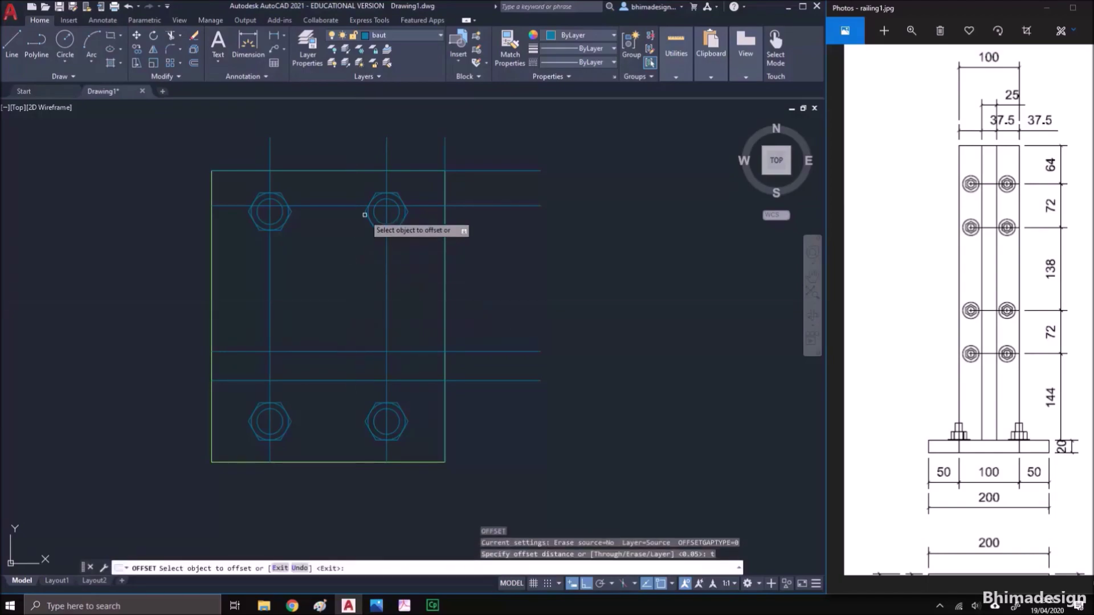
click(386, 156)
click(328, 171)
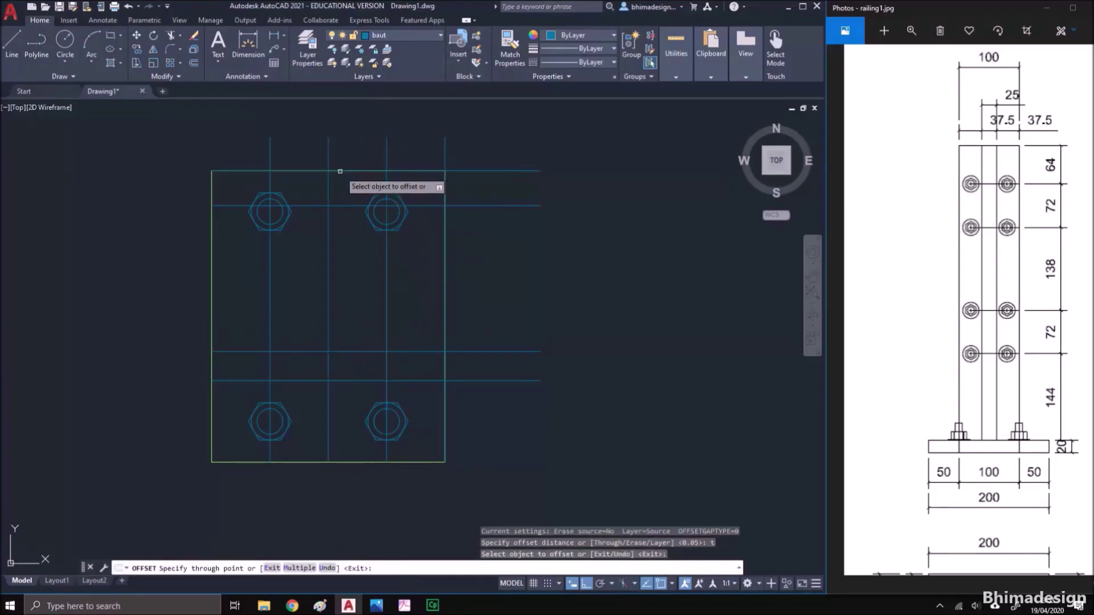
key(Return)
Offset the vertical centre line by 0.0125 to both sides to form the web of the T-section
key(Return)
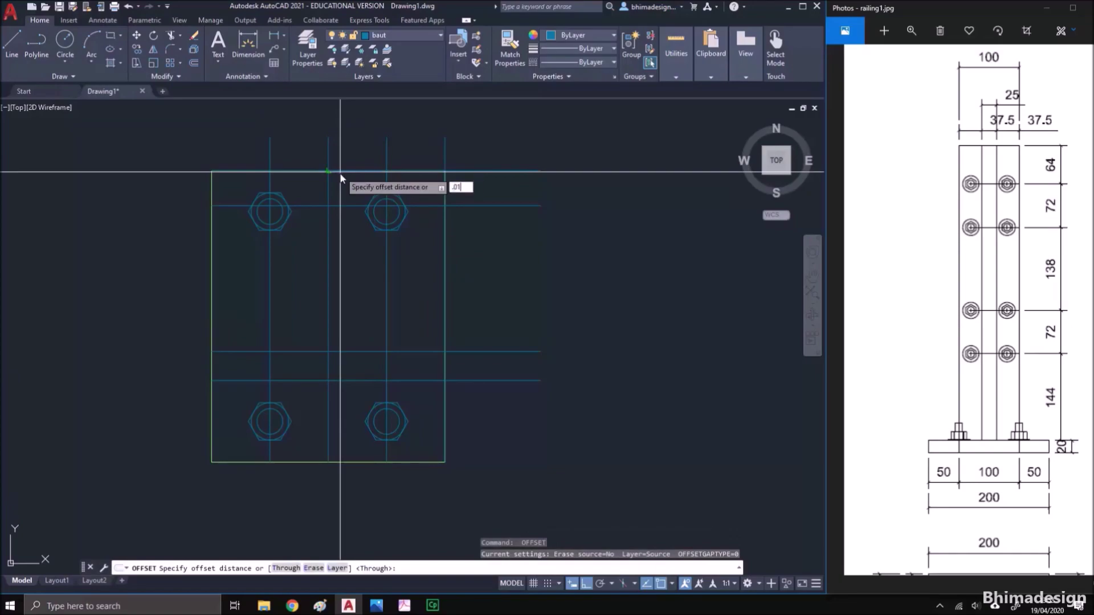
text(.0125)
key(Return)
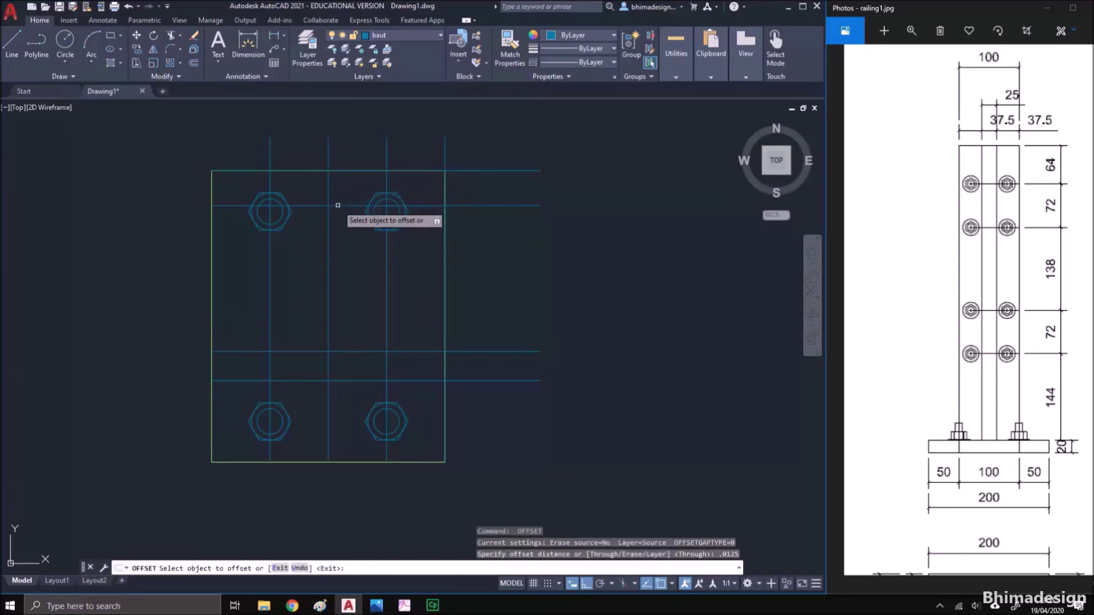
click(328, 221)
click(315, 227)
click(328, 231)
click(337, 235)
key(Return)
Trim the construction lines around the T-section's flange so it ends at the two vertical bolt lines, following the reference plan
drag(948, 379, 933, 157)
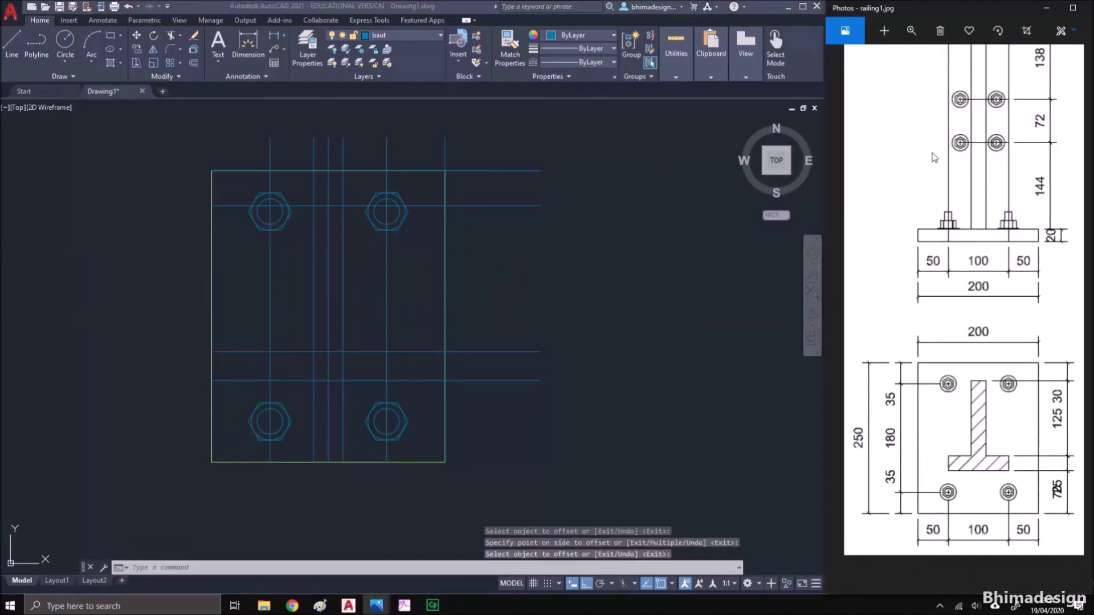
click(414, 316)
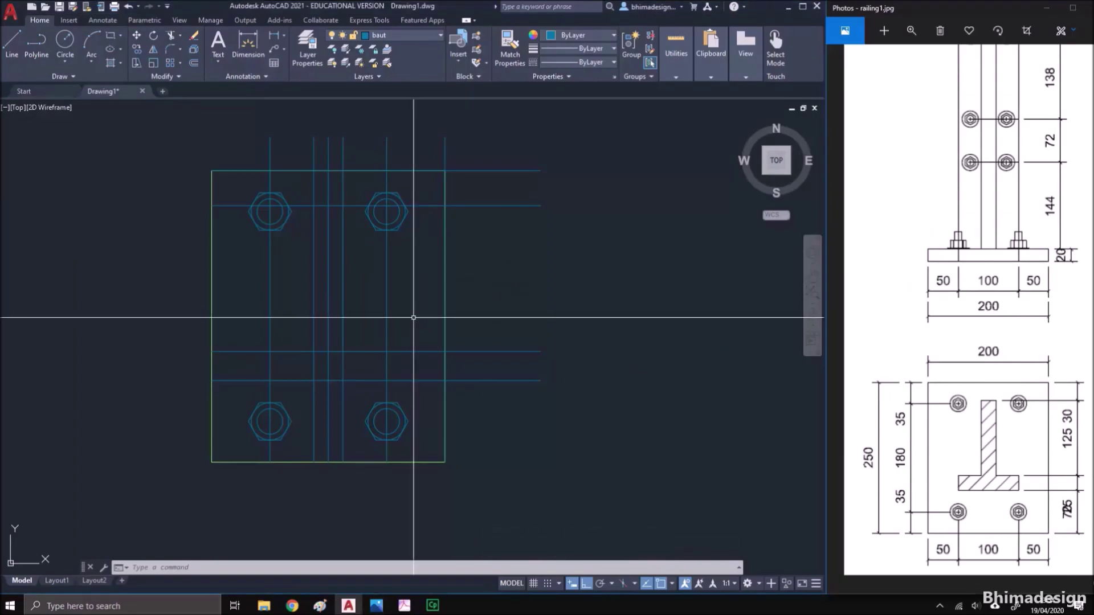
text(t)
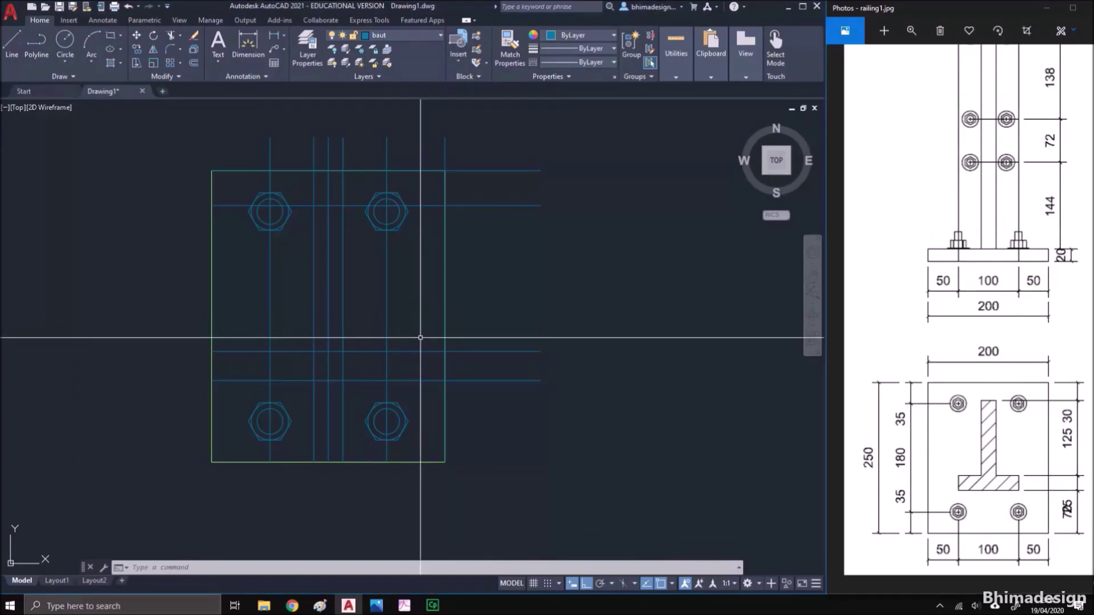
text(tr)
key(Return)
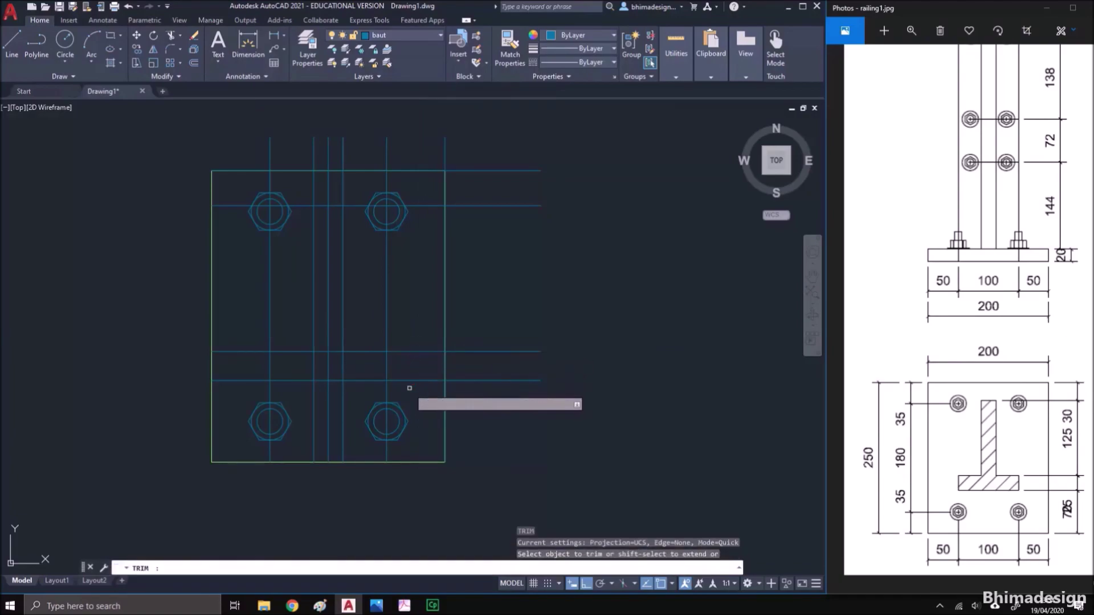
click(409, 388)
click(245, 389)
click(245, 342)
key(Return)
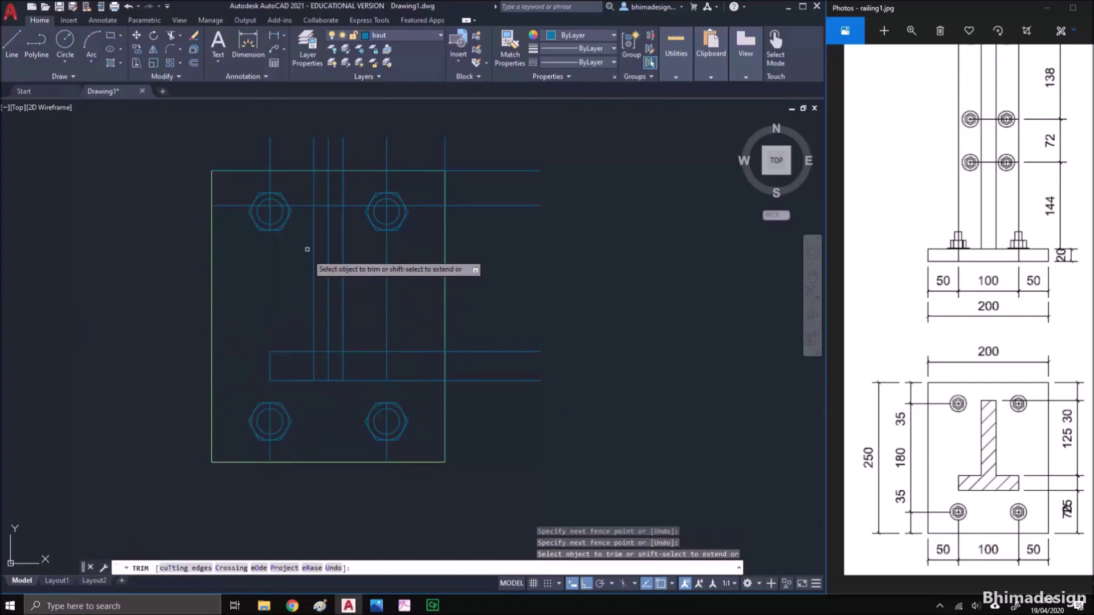
click(375, 297)
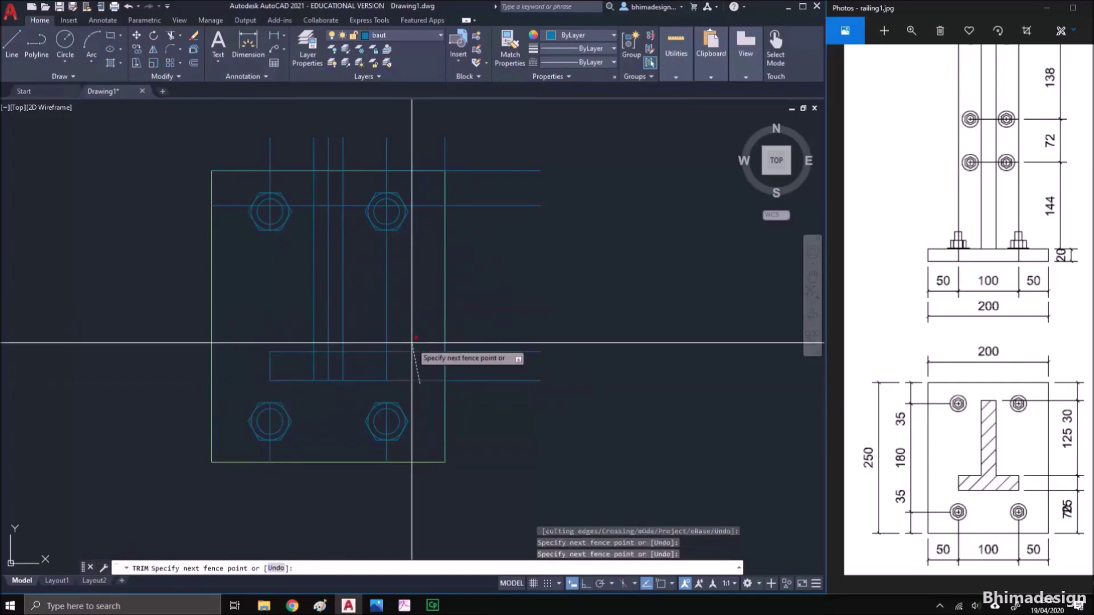
key(Return)
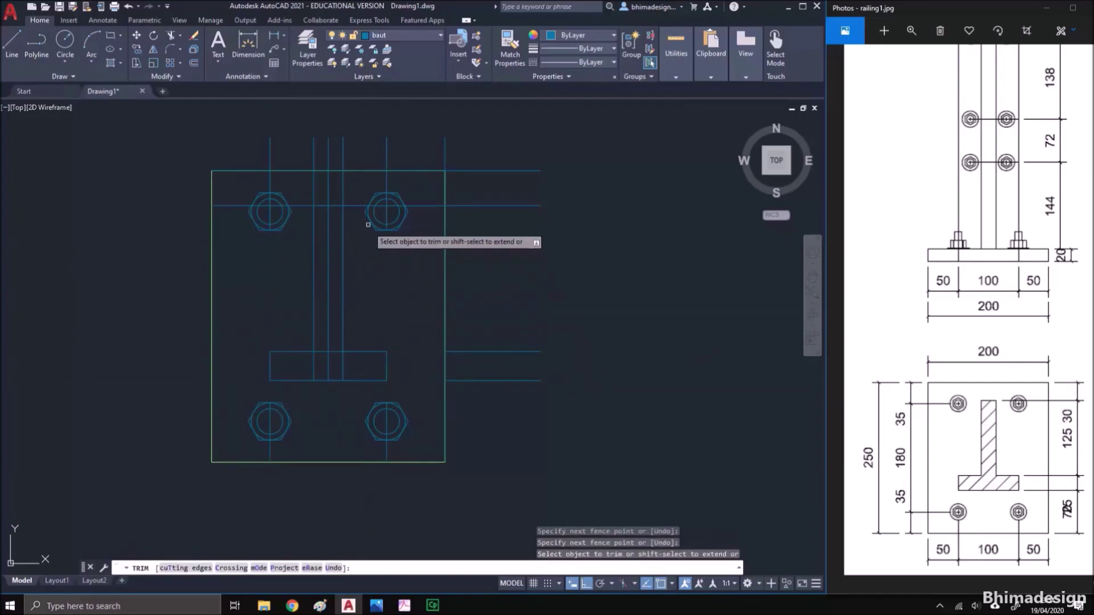
Trim the web's vertical lines above its upper end and the horizontal line beside it
click(364, 220)
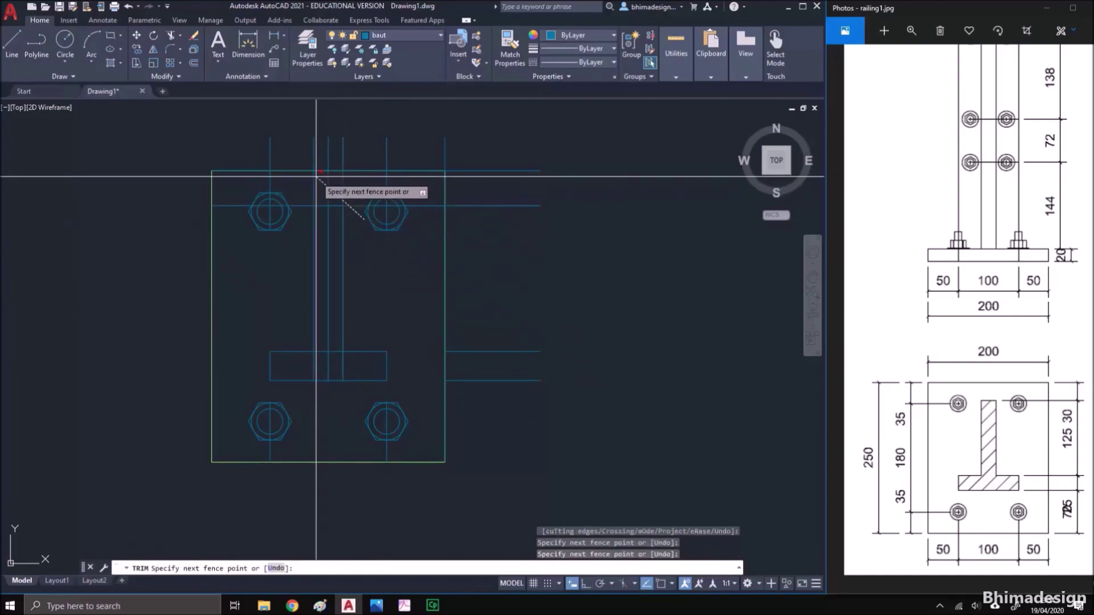
click(313, 171)
key(Return)
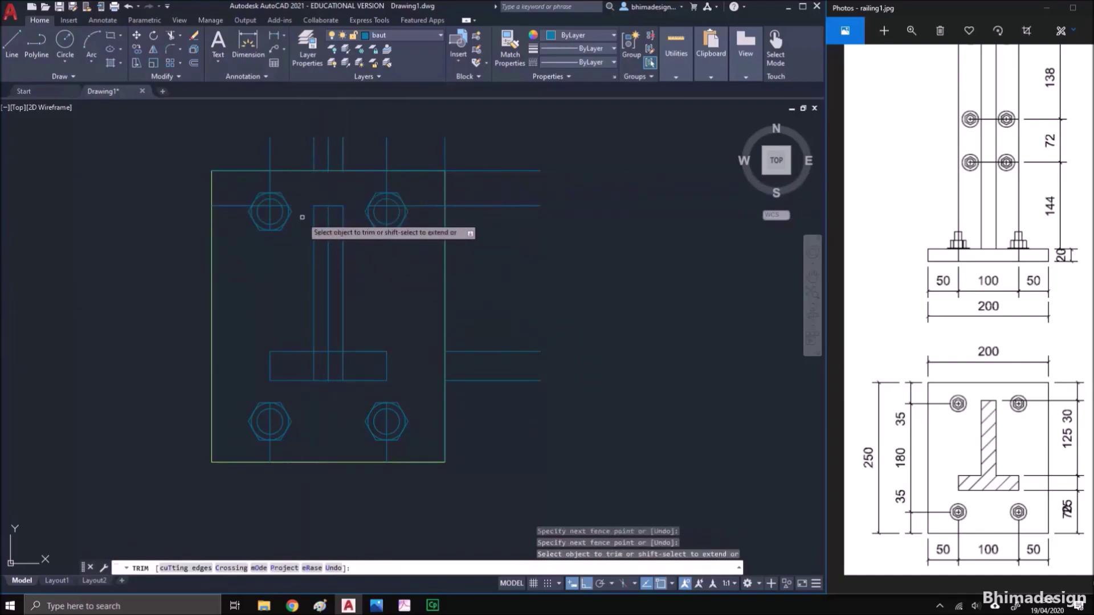
Erase the leftover construction lines above, beside and below the T-section, keeping the plate and bolts
click(529, 402)
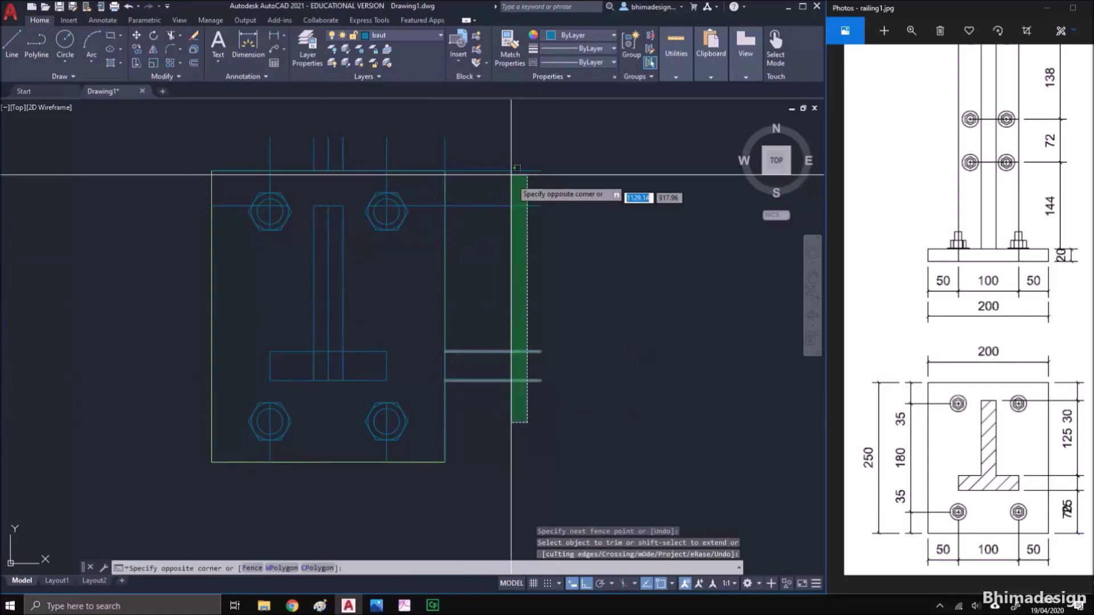
click(259, 159)
text(e)
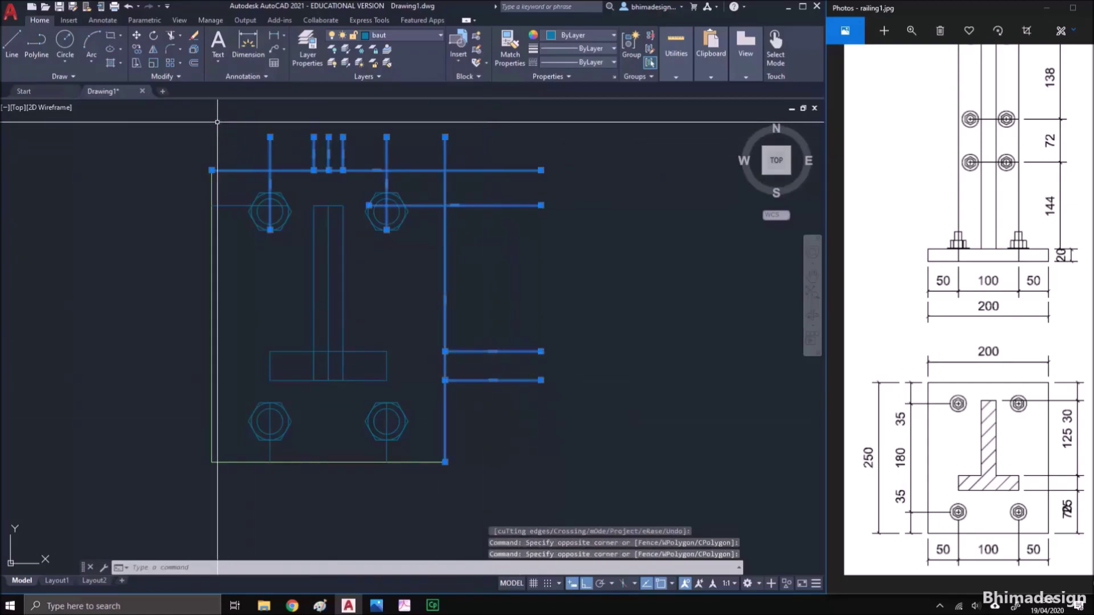
key(Return)
click(240, 227)
click(233, 200)
key(Delete)
click(399, 459)
click(261, 450)
text(e)
key(Return)
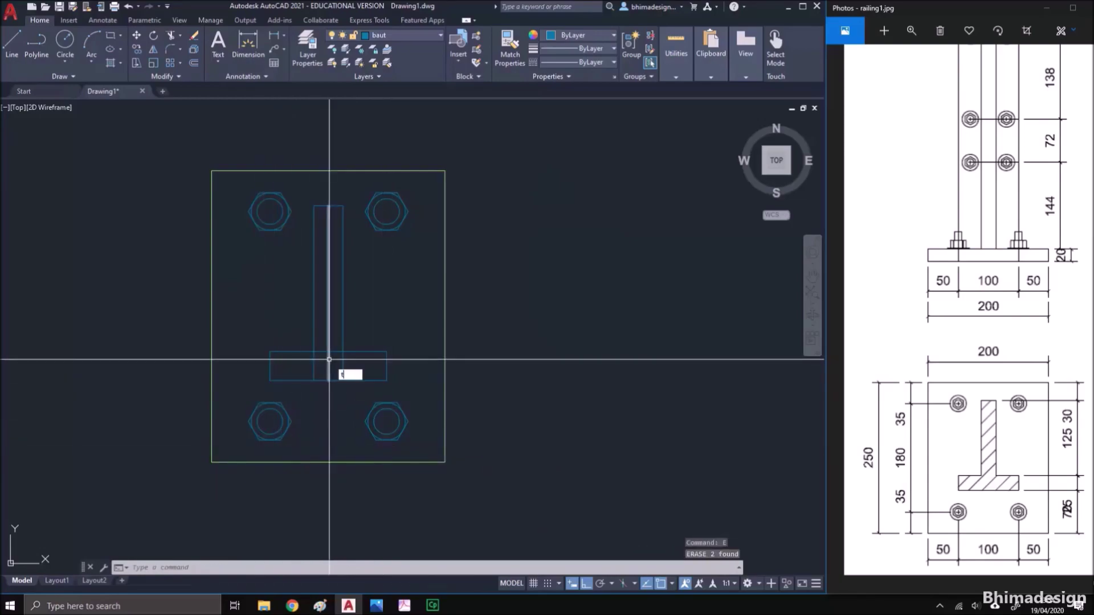
Trim away the centre line and the inner segments where the web meets the flange, leaving a single T outline
text(tr)
key(Return)
click(338, 354)
click(323, 342)
key(Return)
drag(325, 346, 333, 366)
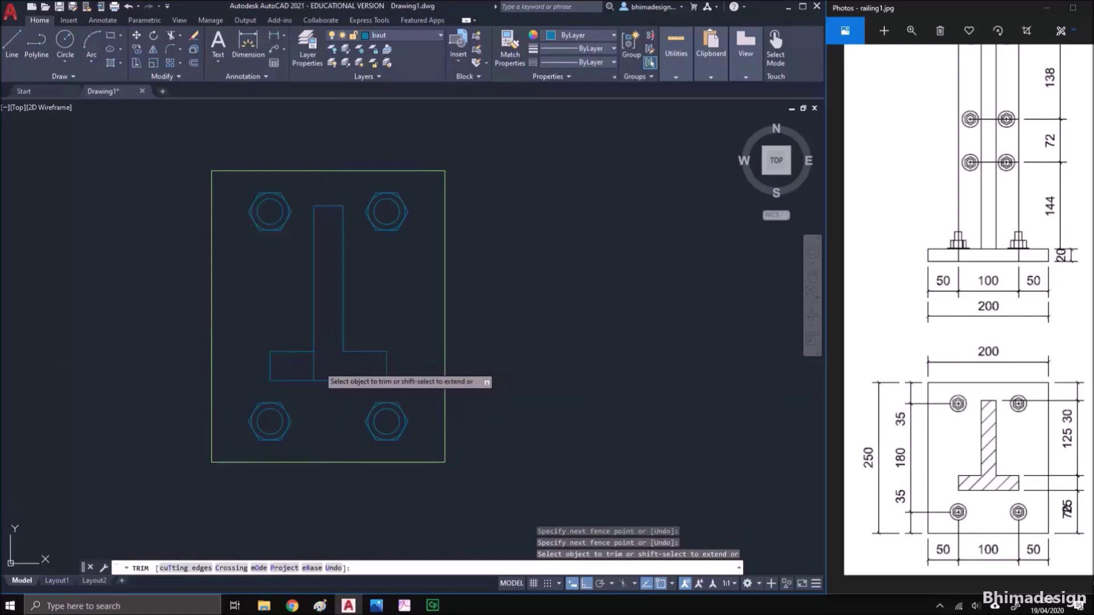
click(313, 368)
key(Return)
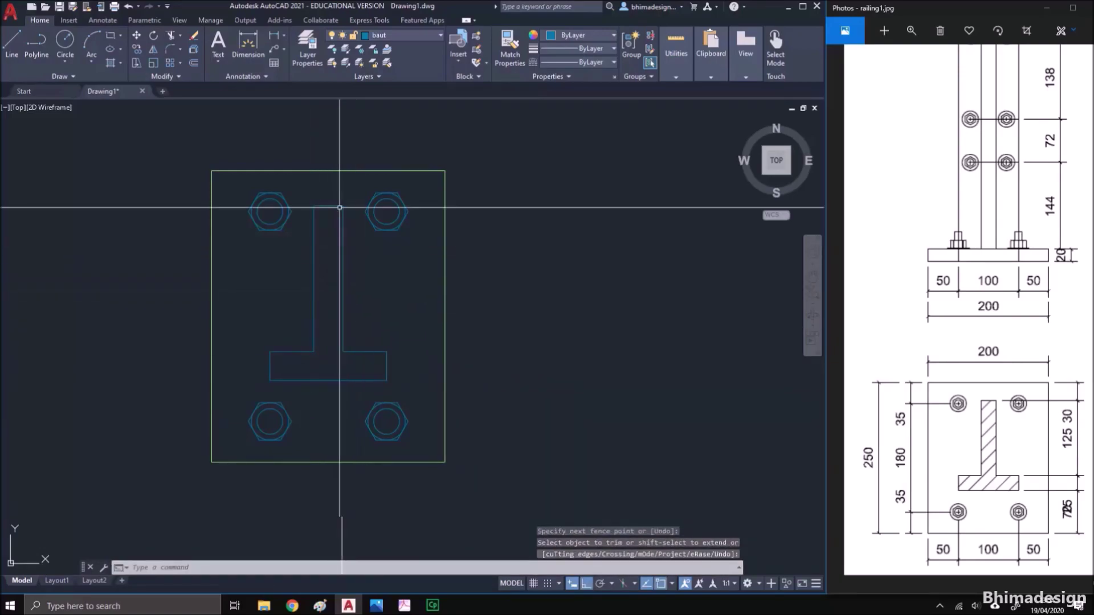
Make railing the current layer and move all lines of the T outline onto it
click(417, 35)
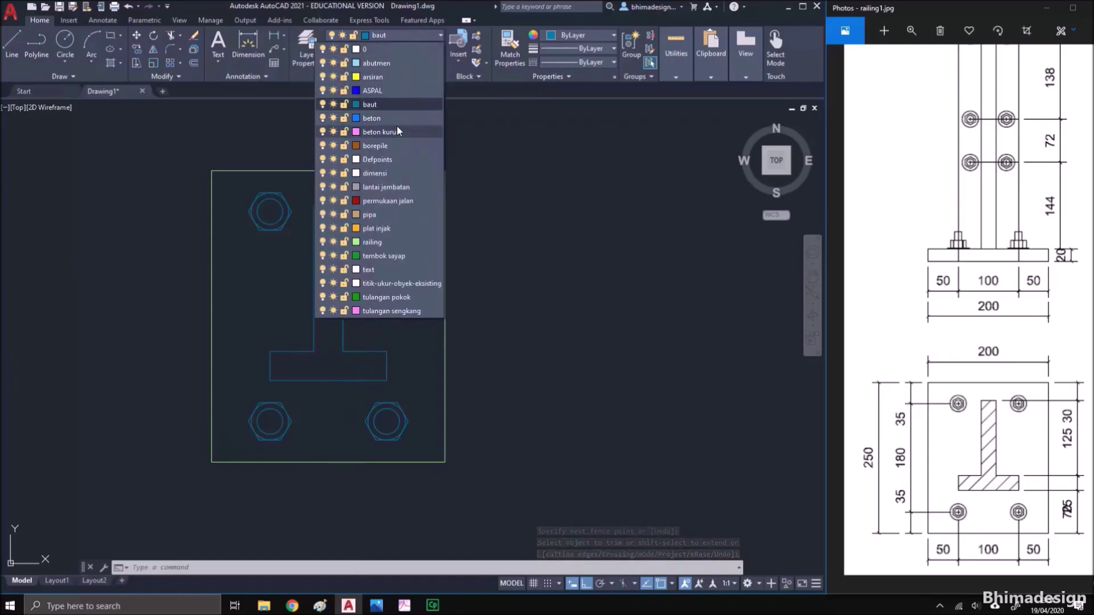
click(393, 241)
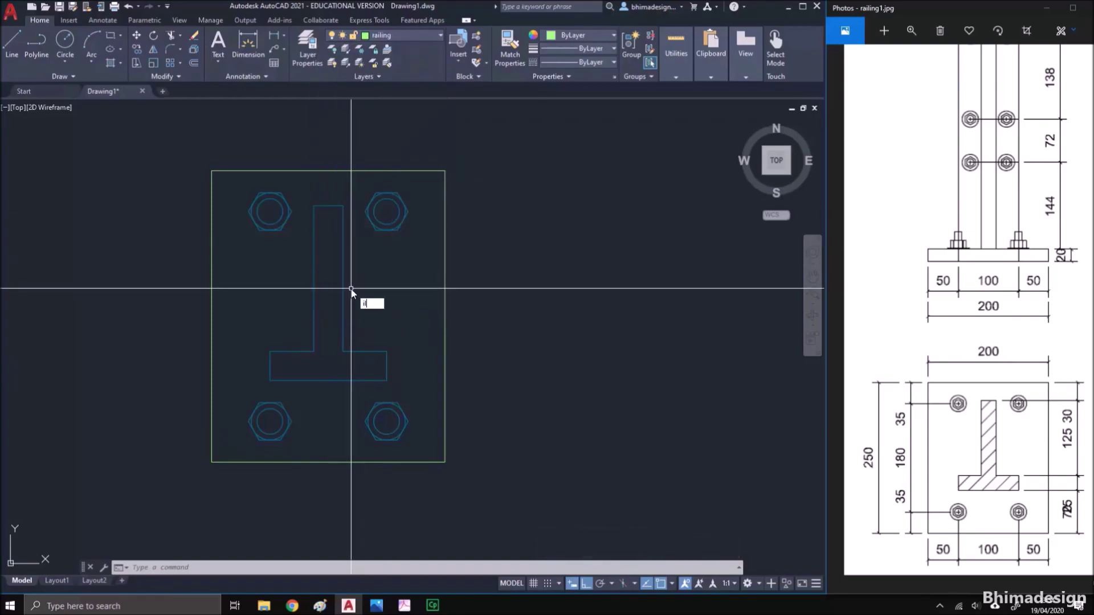
click(394, 377)
click(271, 311)
key(Return)
click(307, 228)
click(347, 196)
text(IL)
key(Return)
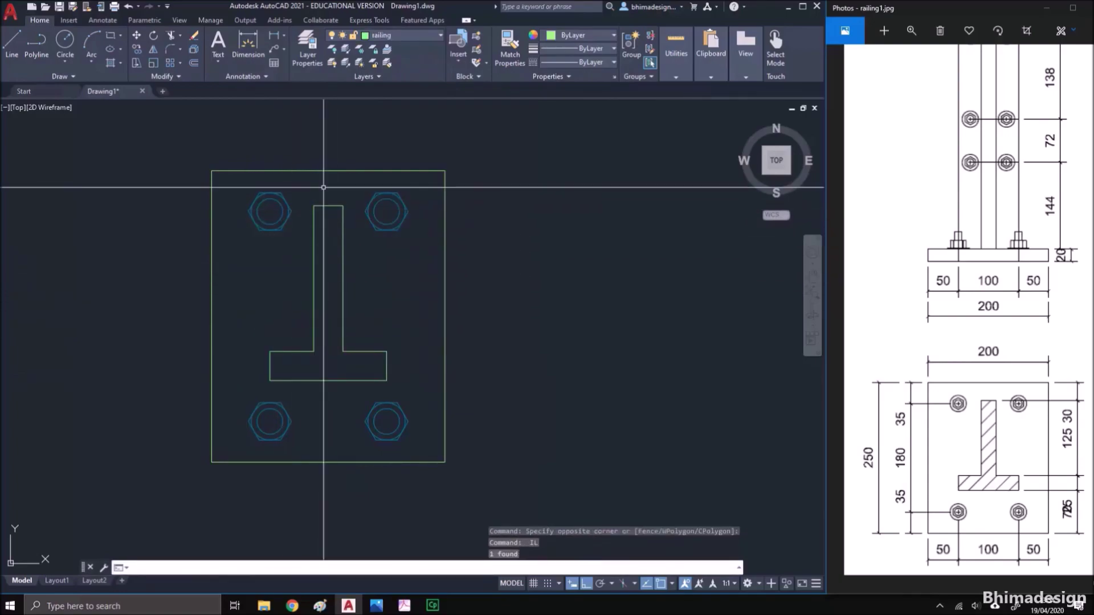
Make arsiran the current layer and fill the T-section with a diagonal line hatch
click(376, 36)
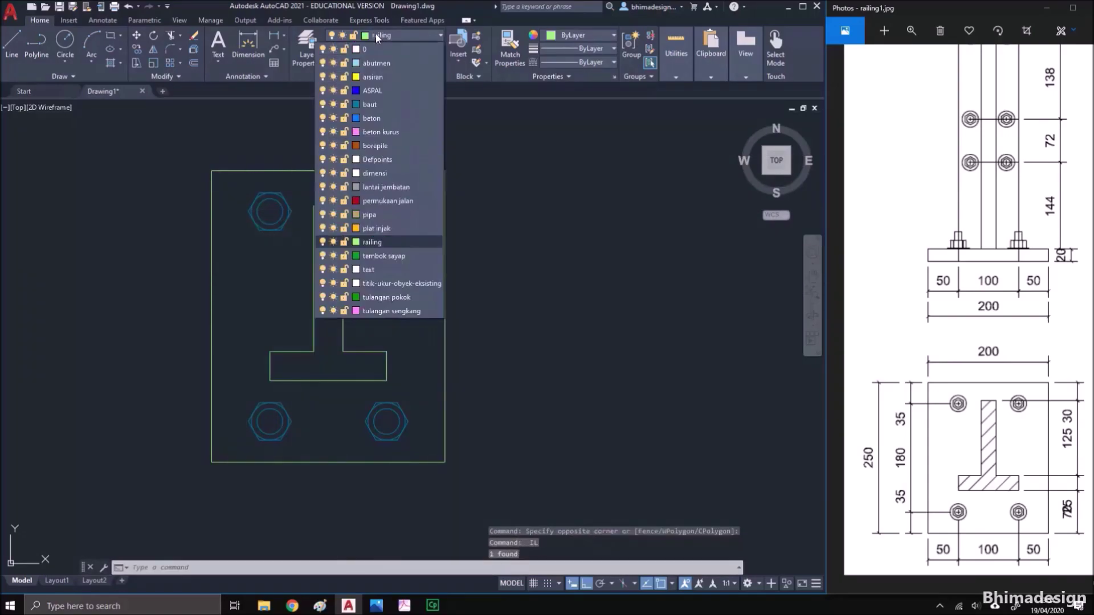
click(376, 76)
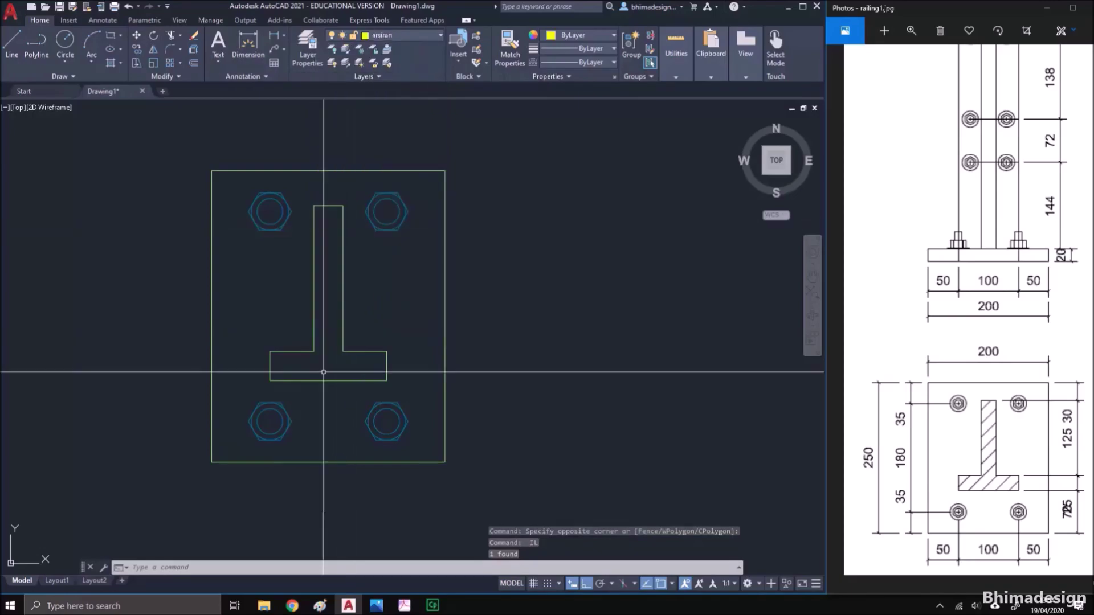
text(h)
key(Return)
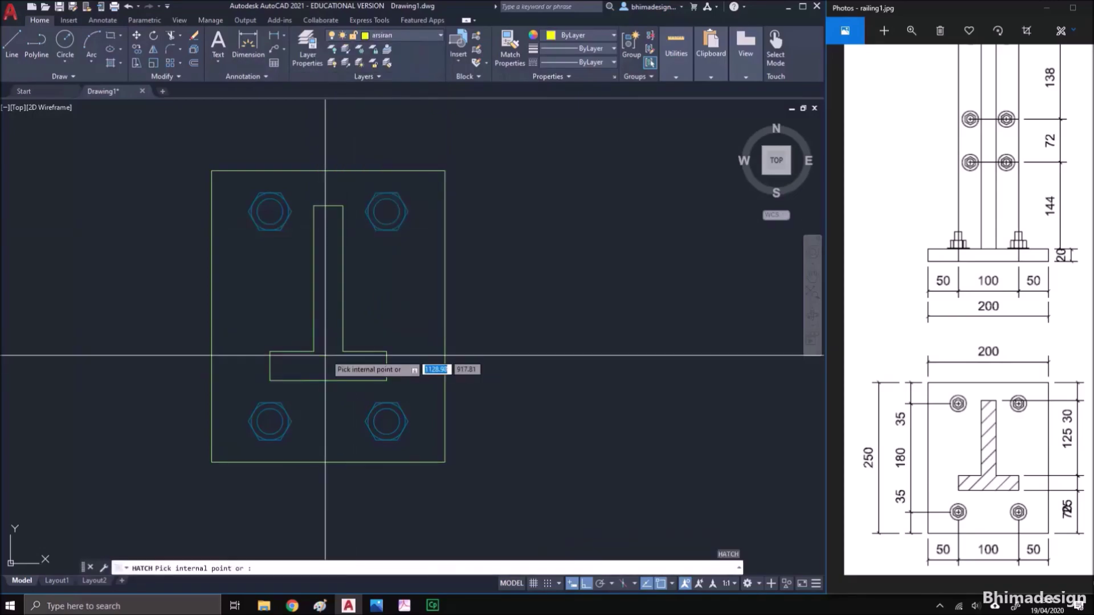
click(320, 364)
key(Return)
key(Escape)
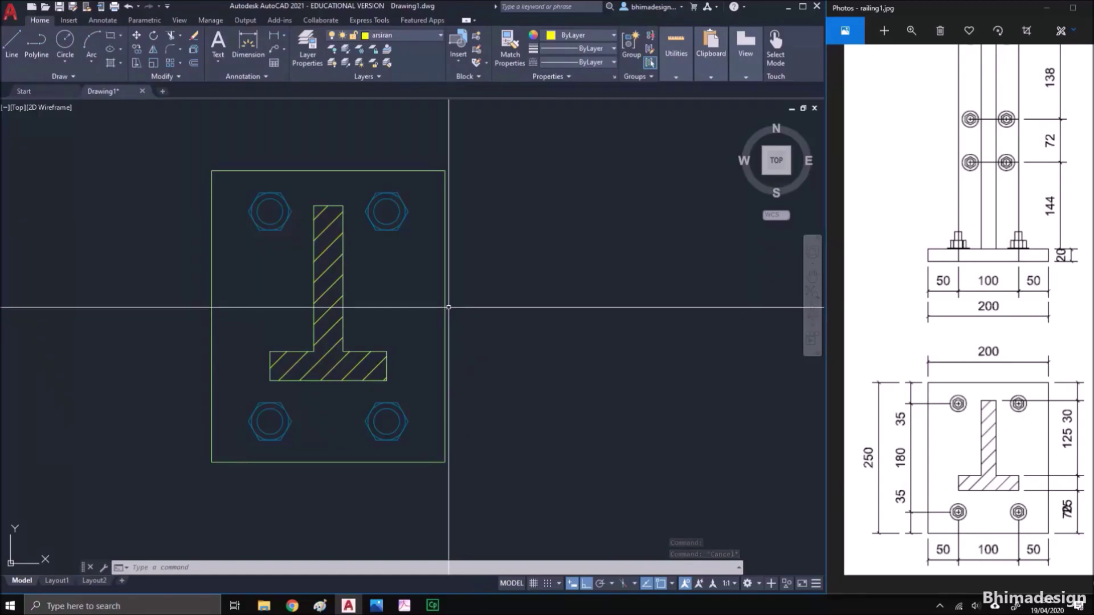
Make dimensi the current layer
click(388, 36)
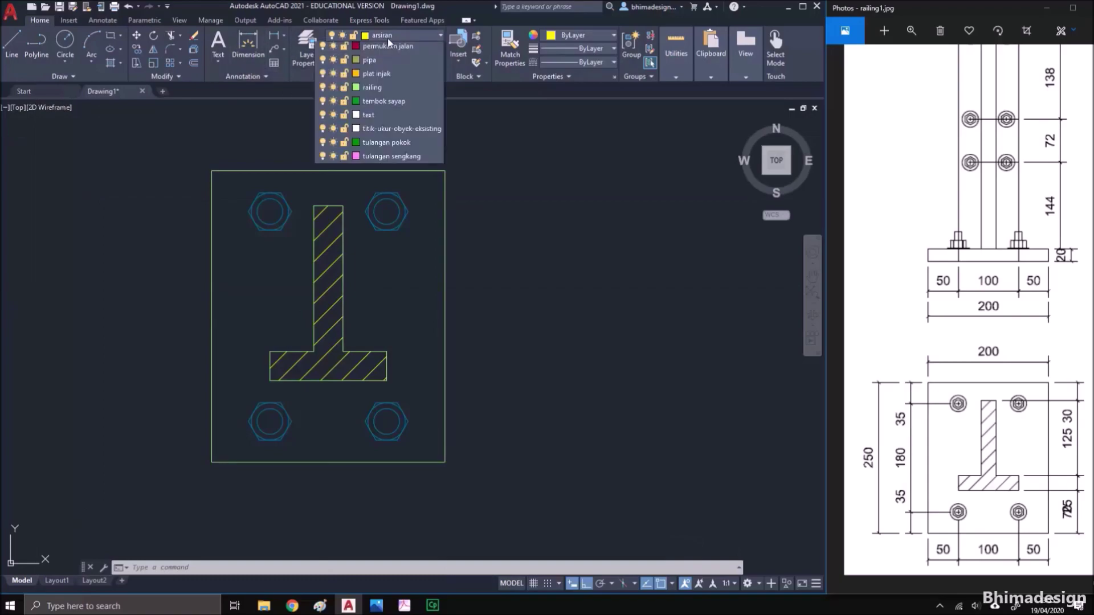
click(388, 118)
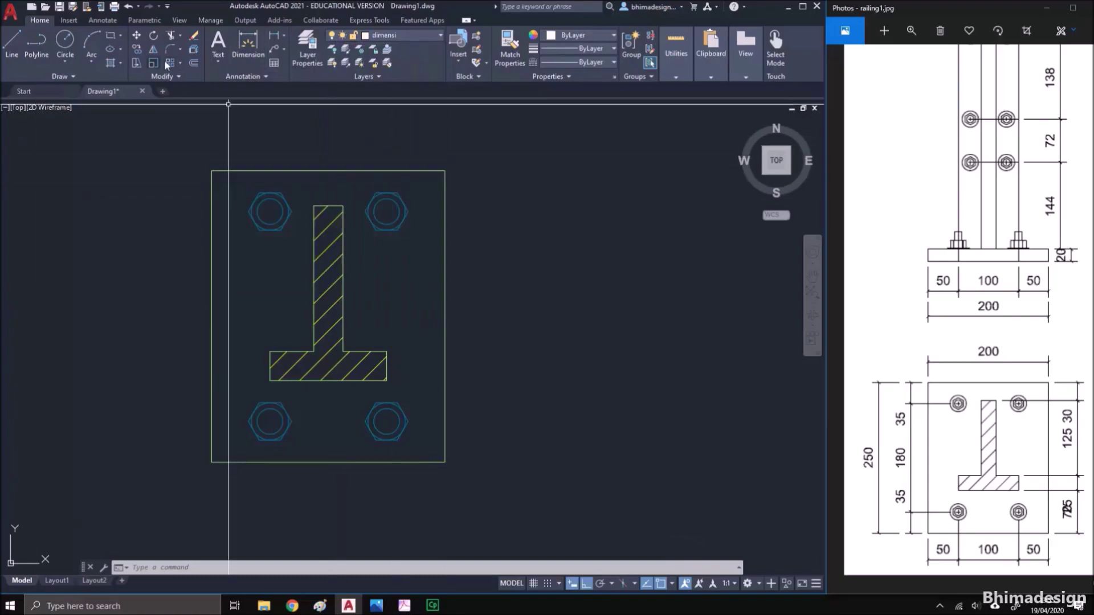
Dimension the chain along the plate's left side: bottom edge to lower bolt, bolt to bolt, and upper bolt to top edge
click(99, 20)
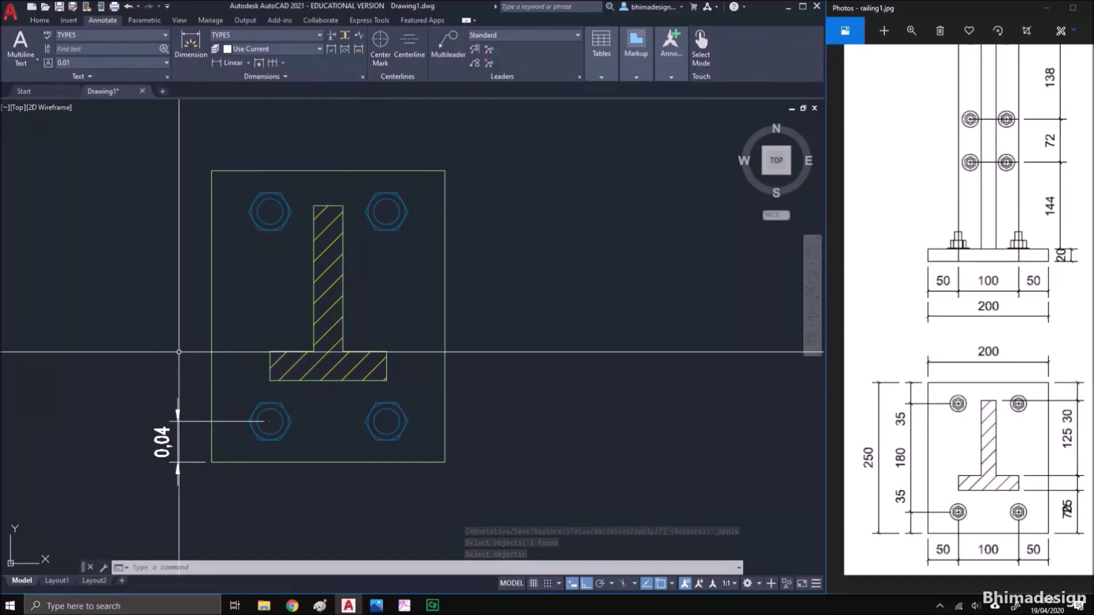
click(271, 65)
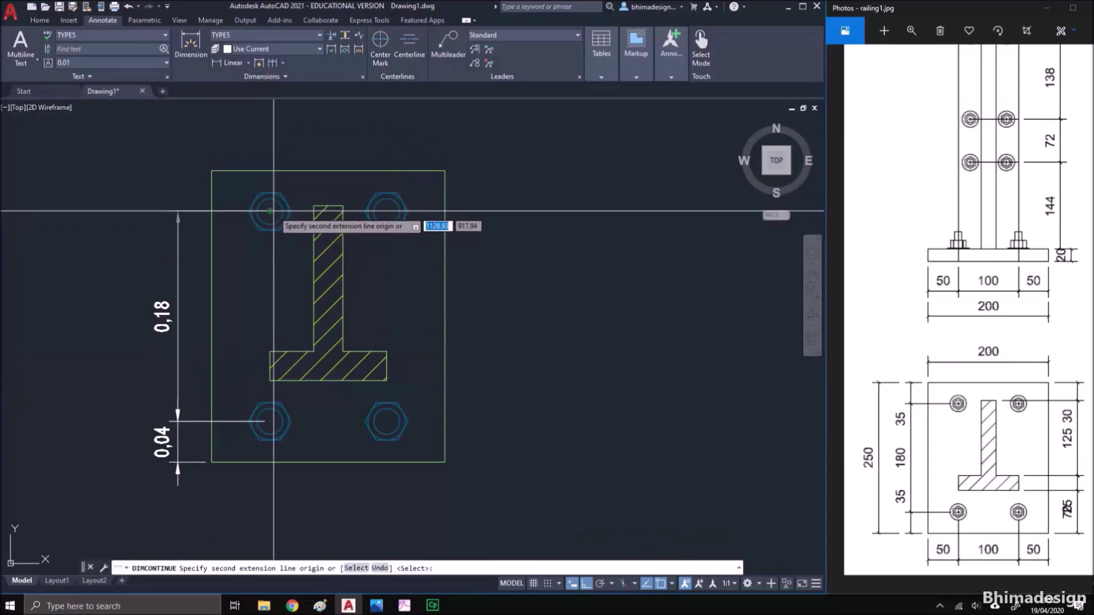
click(270, 211)
click(264, 171)
key(Return)
key(Return)
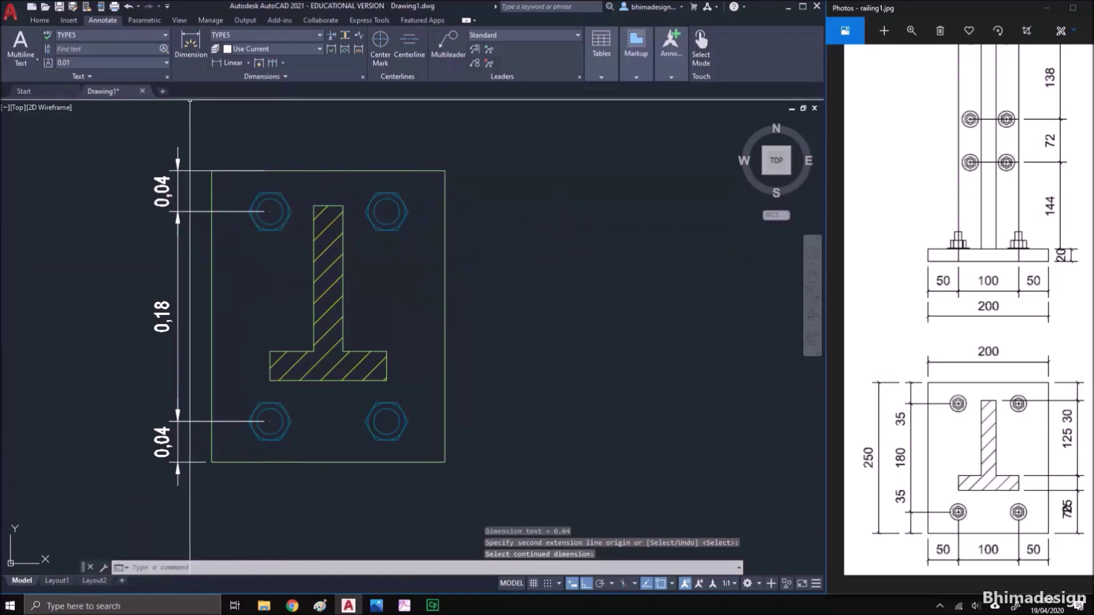
Add linear dimensions for the base plate's overall height, outside the left chain, and its overall width, above the plate
click(217, 64)
click(212, 461)
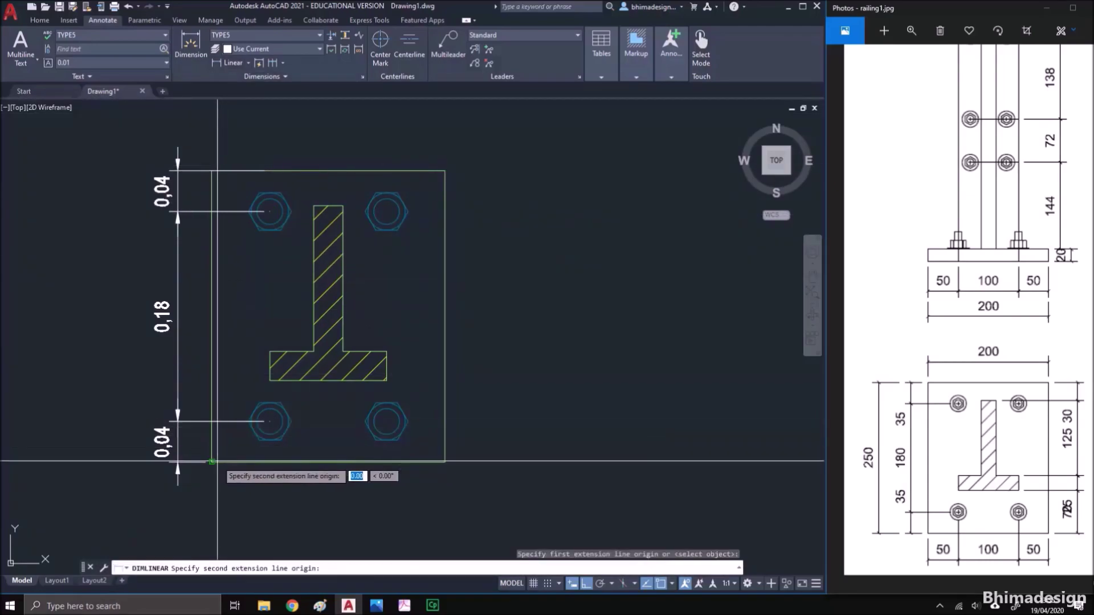
click(211, 171)
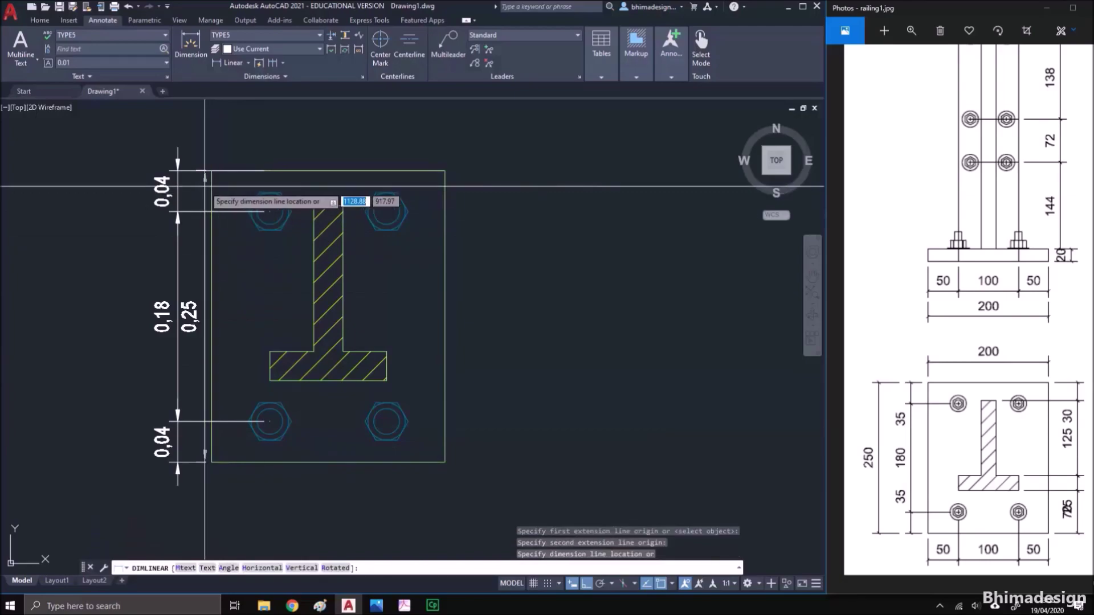
click(137, 198)
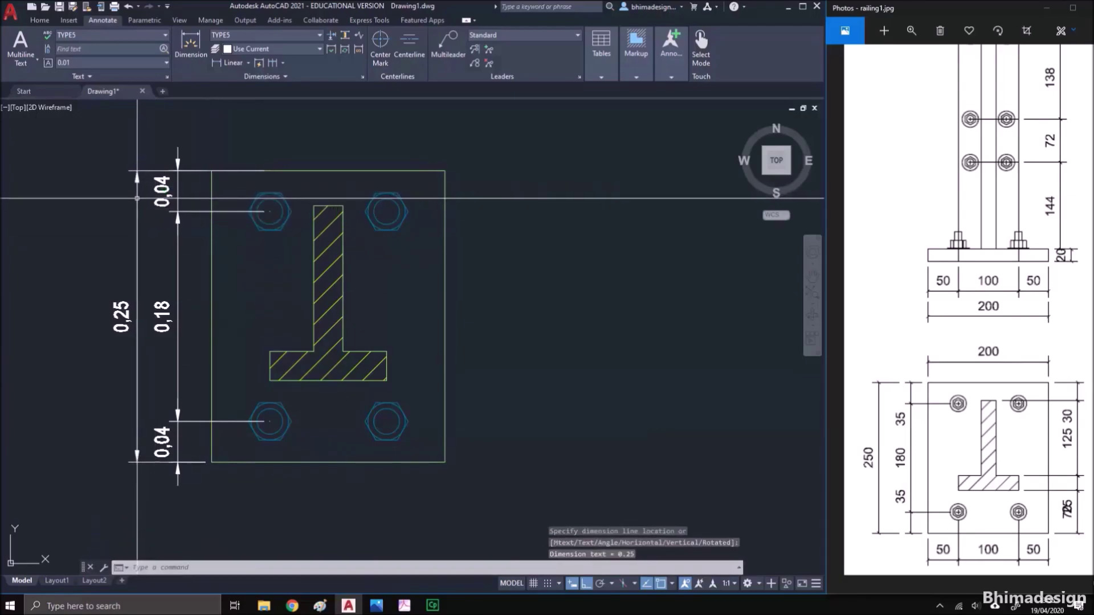
click(214, 66)
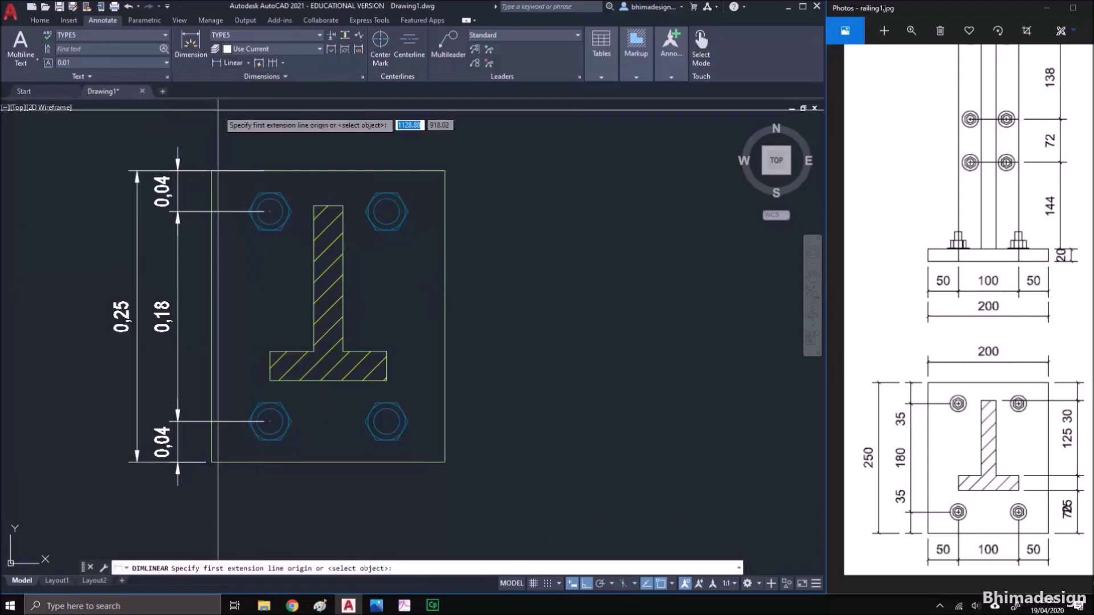
click(212, 171)
click(445, 170)
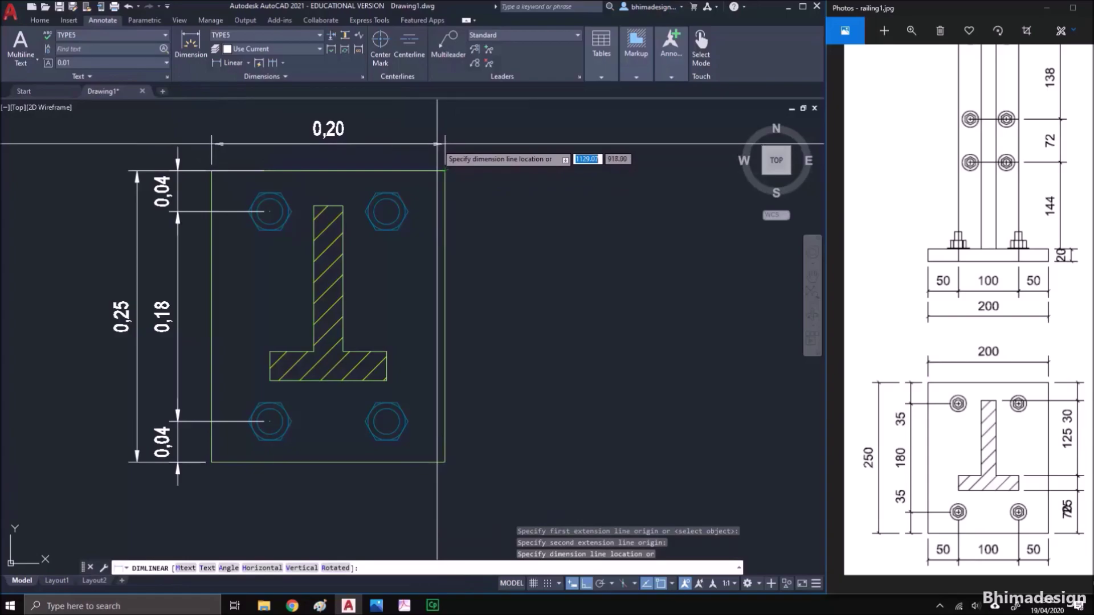
click(437, 146)
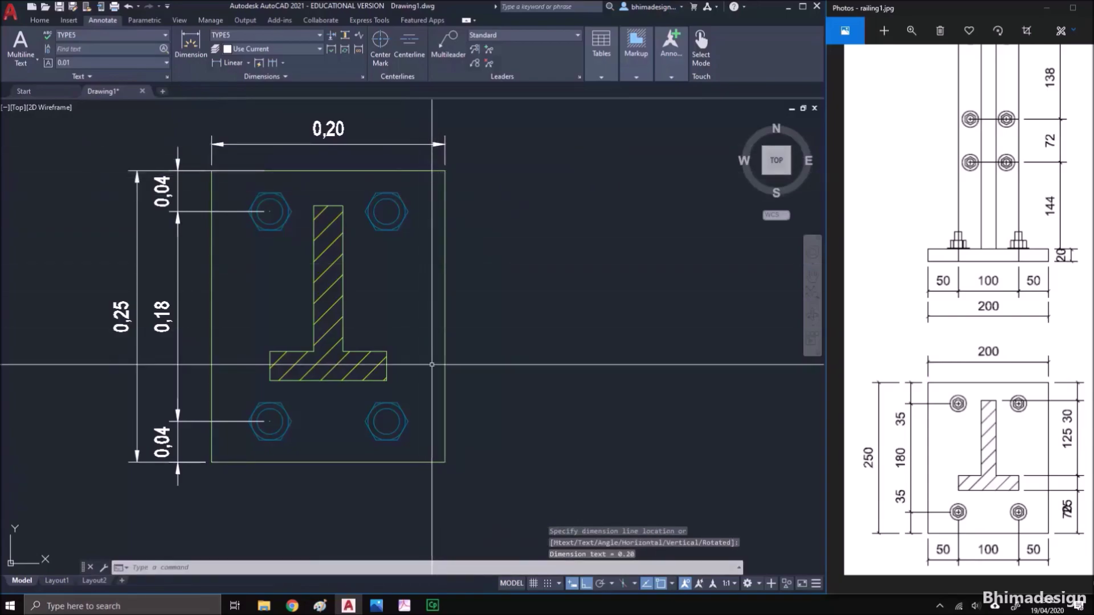
Dimension the chain below the plate: left edge to bolt, bolt to bolt, and bolt to right edge
key(Return)
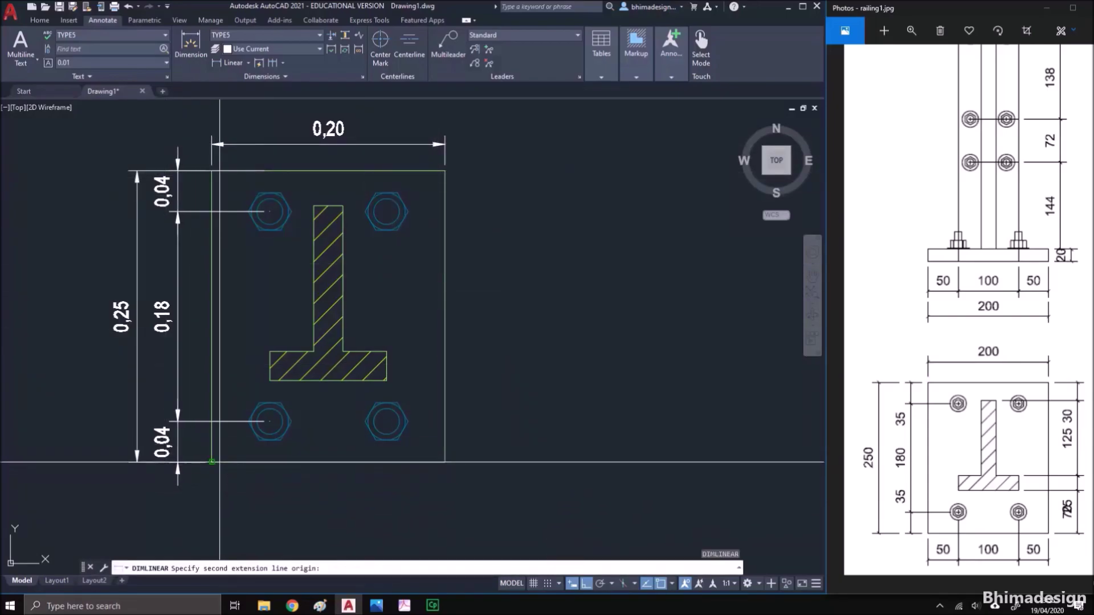
click(212, 462)
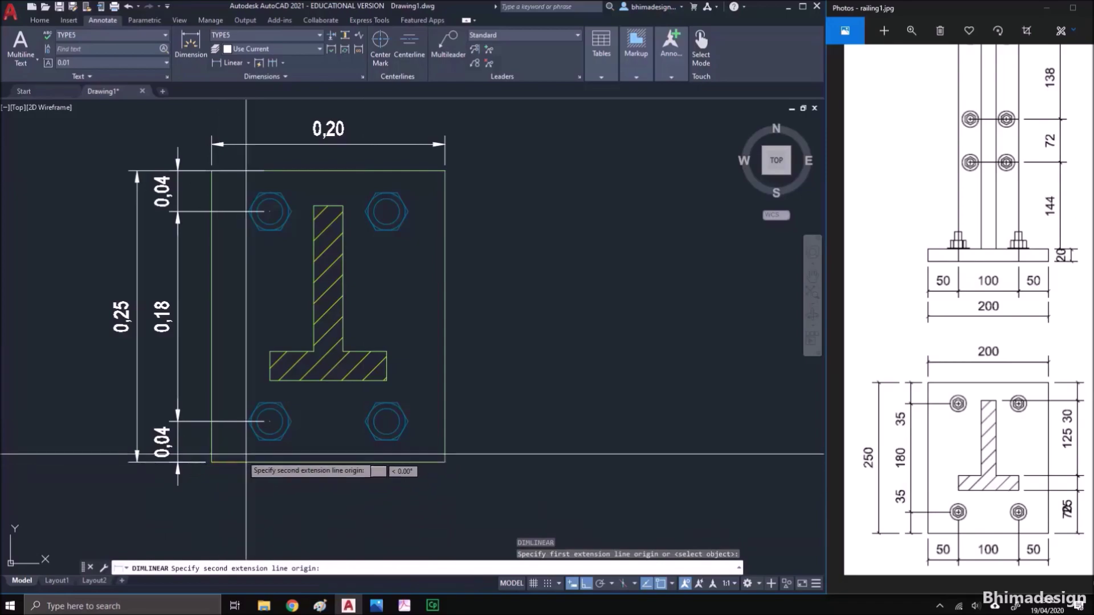
click(270, 430)
click(260, 496)
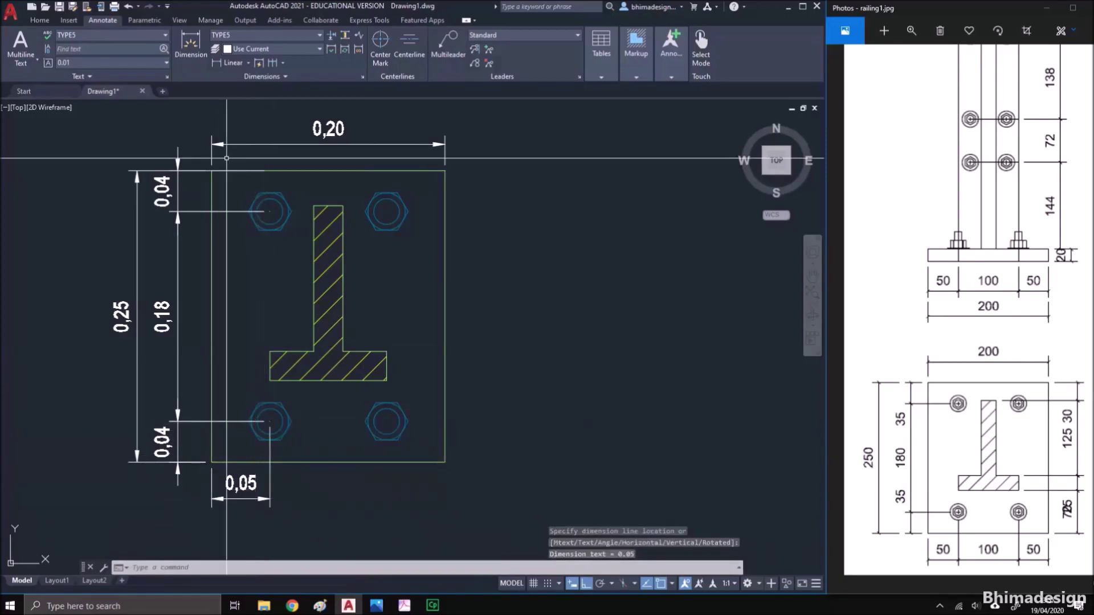
click(272, 62)
click(386, 423)
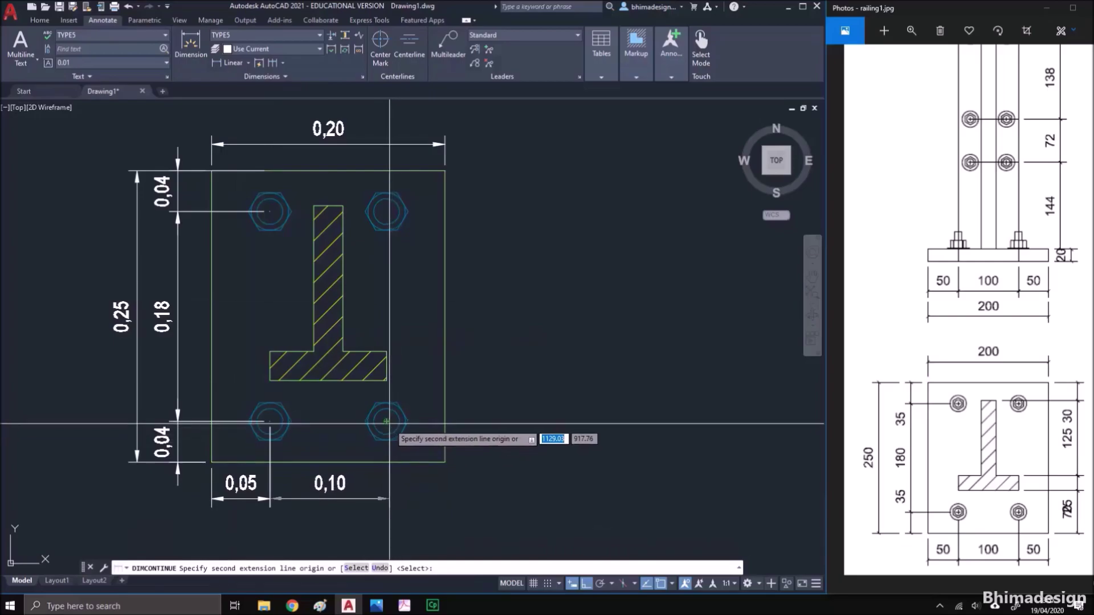
click(444, 461)
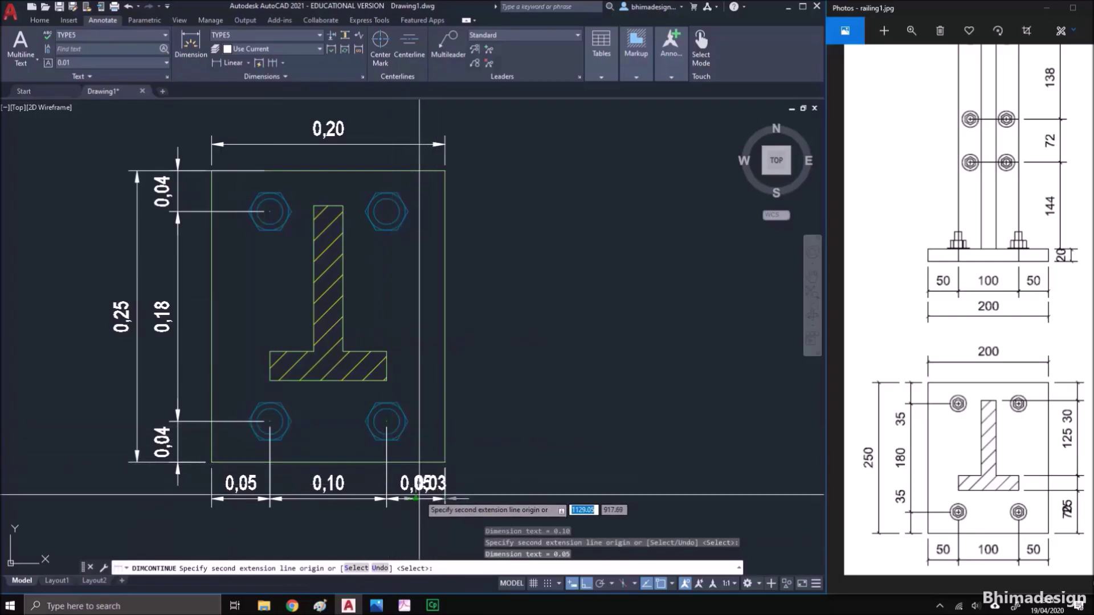
key(Return)
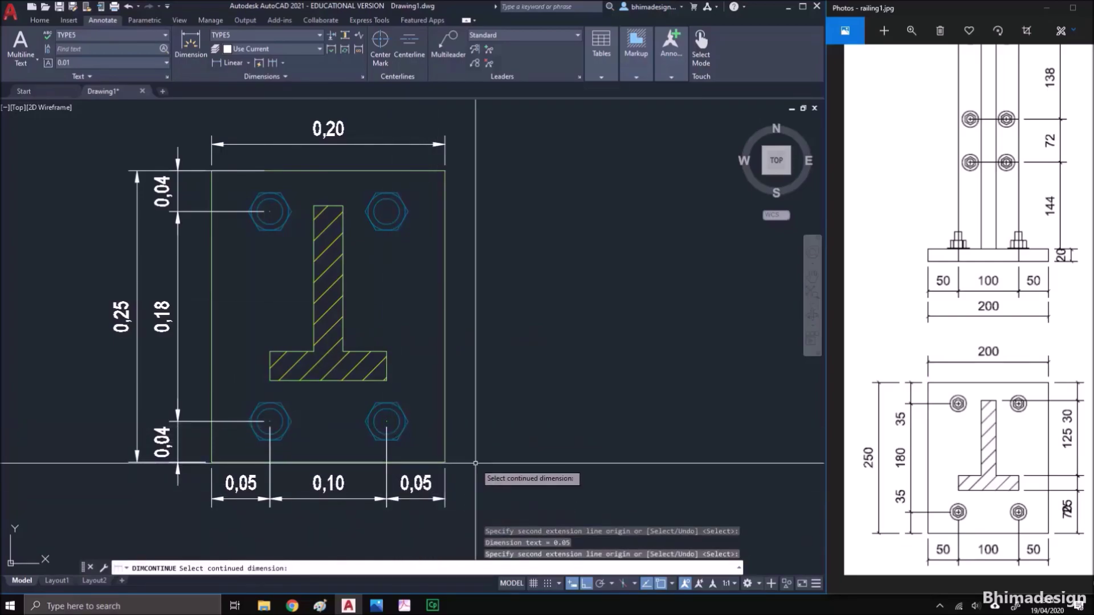
key(Return)
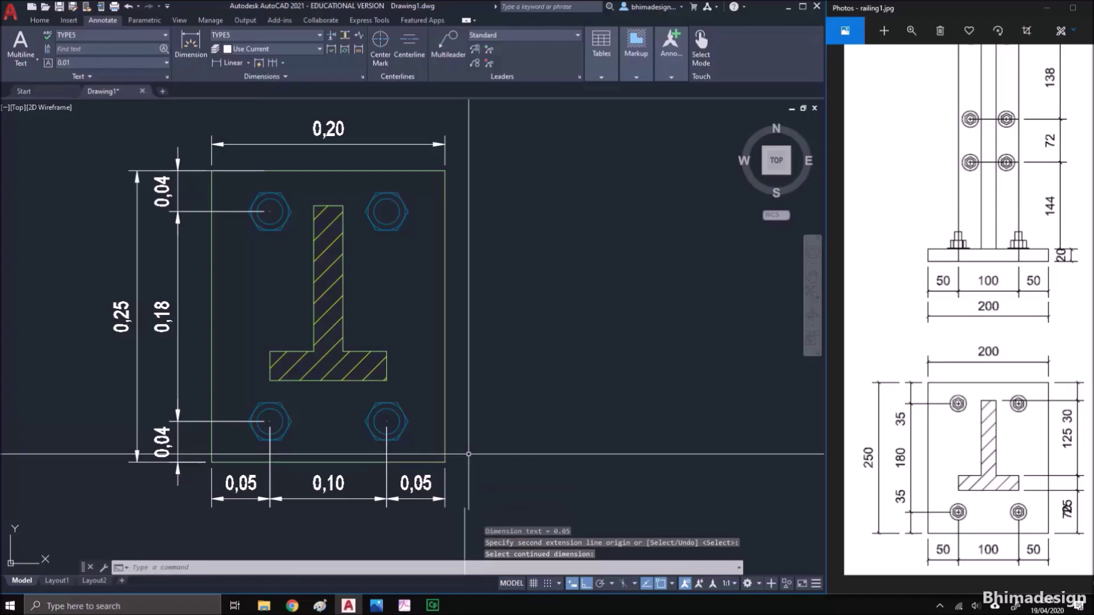
click(237, 63)
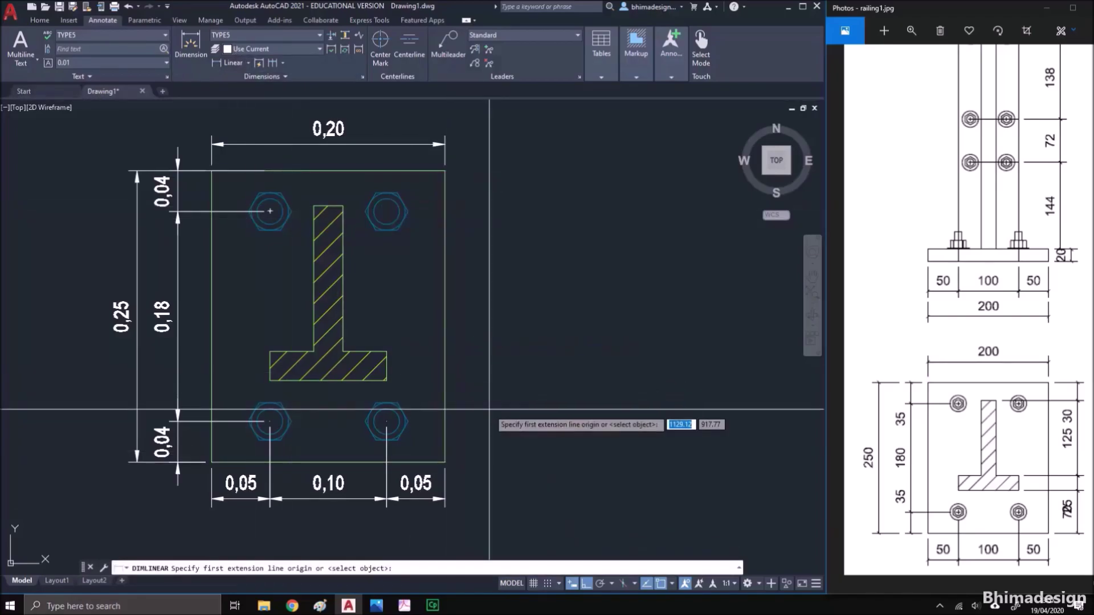
click(443, 171)
click(386, 211)
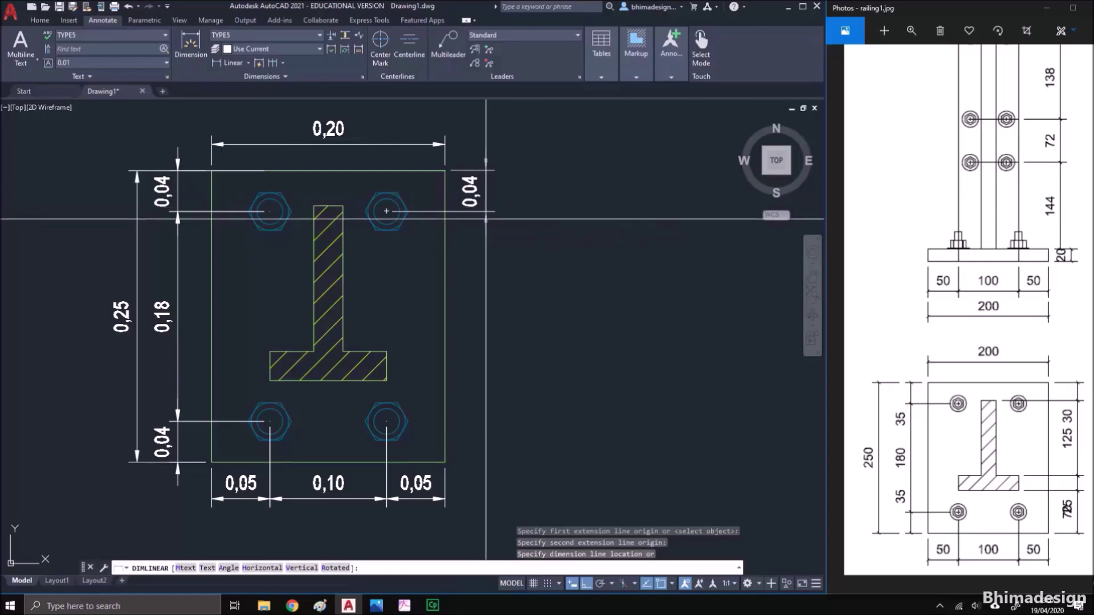
key(Escape)
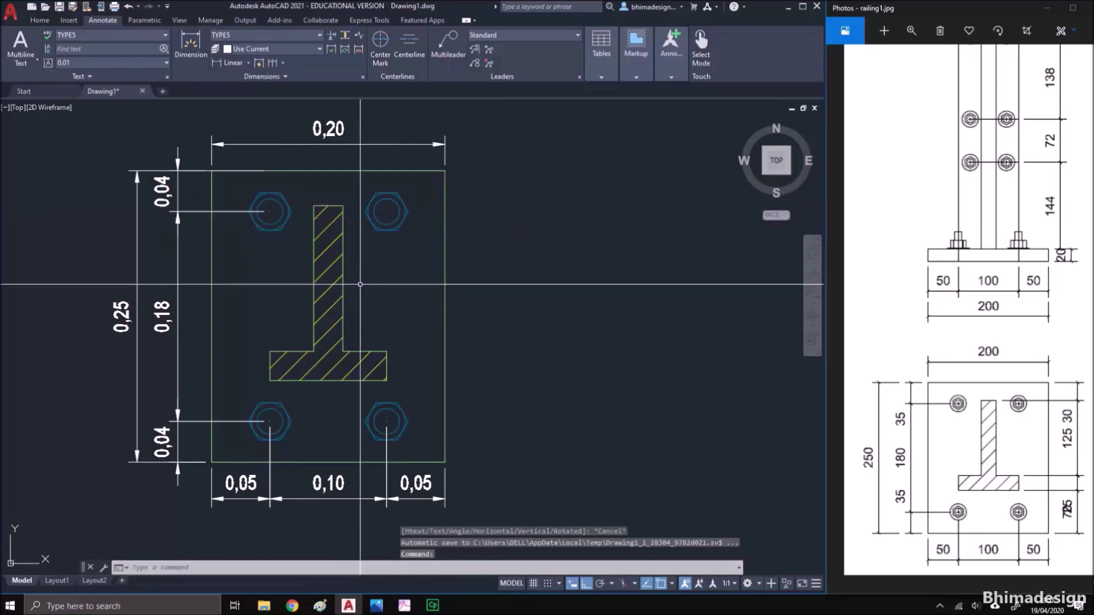
Dimension the chain along the plate's right side: top edge to web, web height, flange thickness, and flange to bottom edge
click(221, 63)
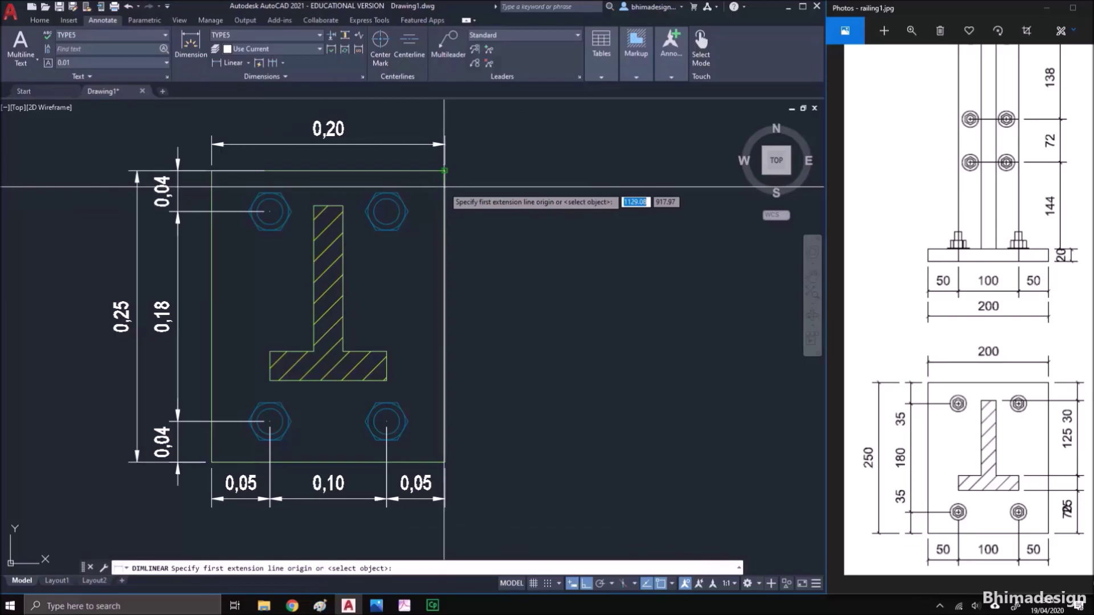
click(444, 171)
click(342, 206)
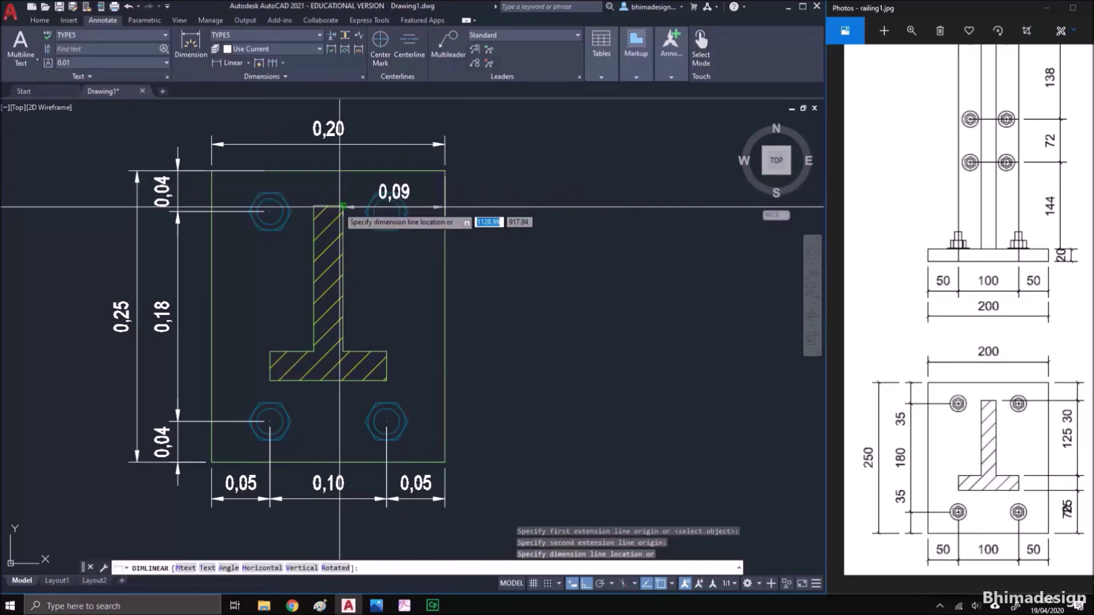
click(490, 193)
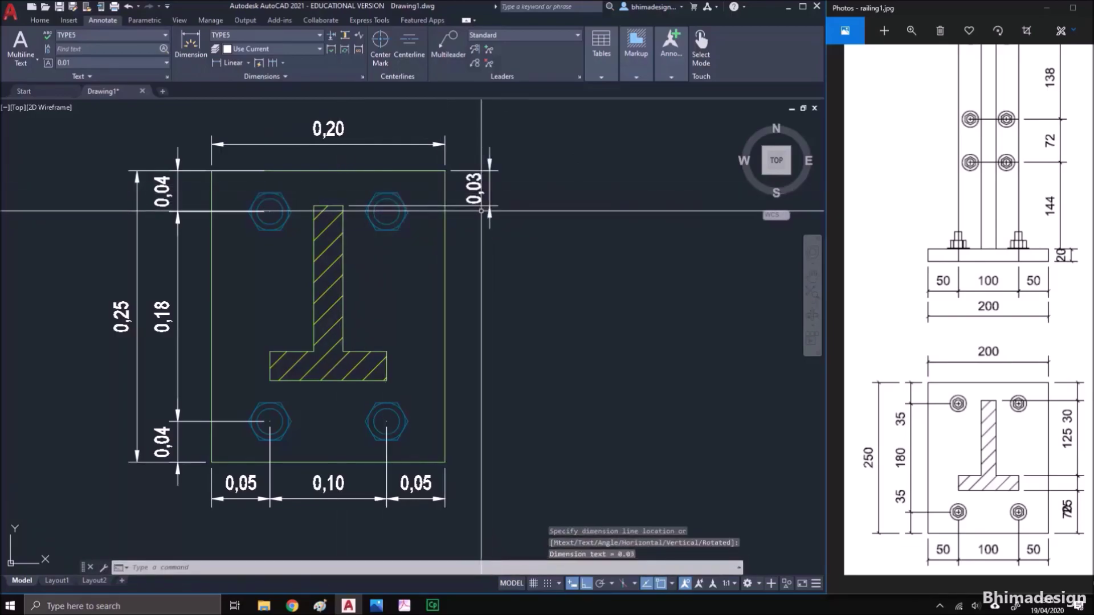
click(278, 65)
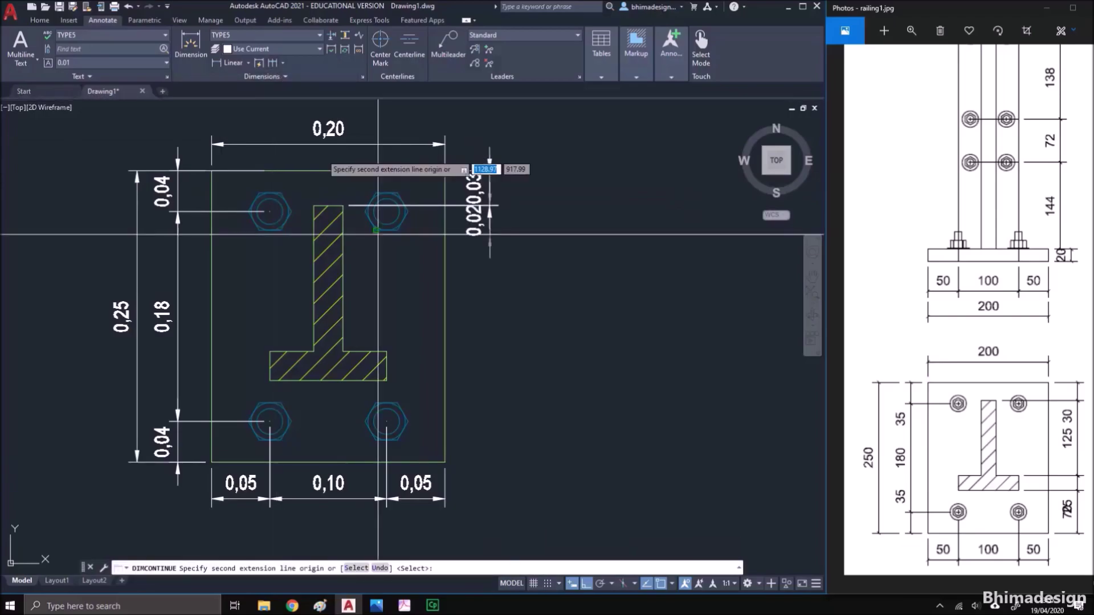
click(386, 351)
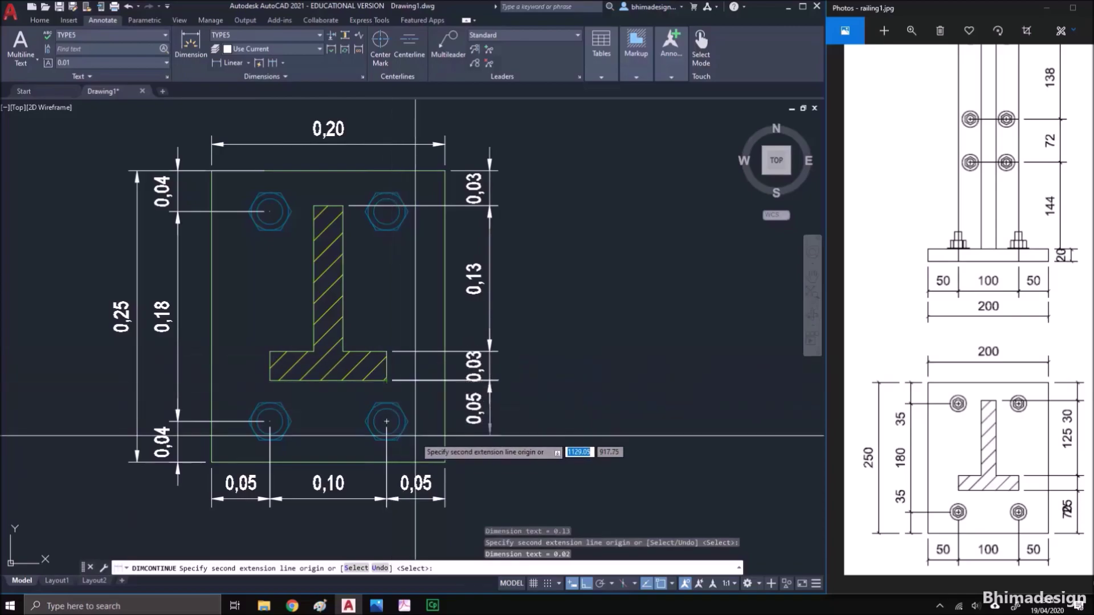
click(444, 462)
key(Escape)
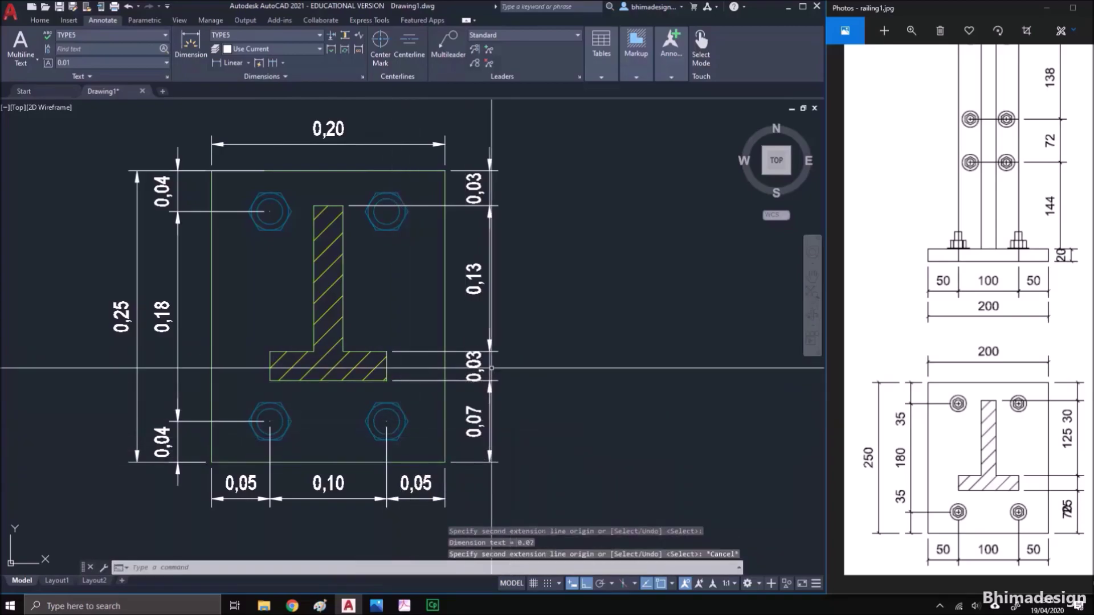
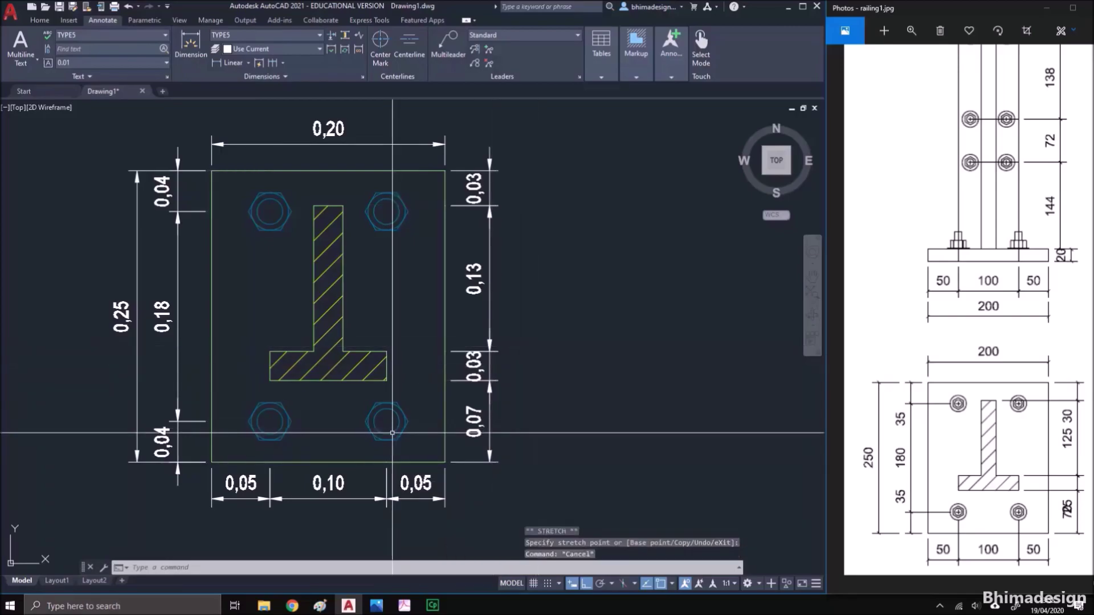
Following the front view in railing1.jpg, project vertical rays upward from the plate's two upper corners
scroll(393, 442, down, 3)
scroll(354, 450, up, 2)
drag(964, 314, 963, 485)
click(436, 323)
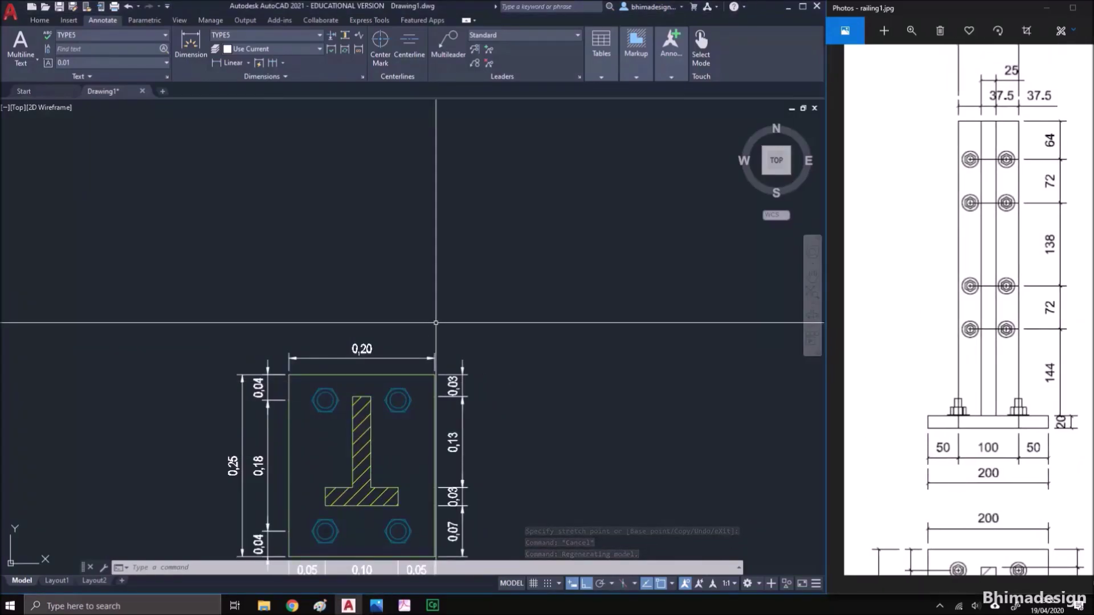
text(ray)
key(Return)
click(434, 375)
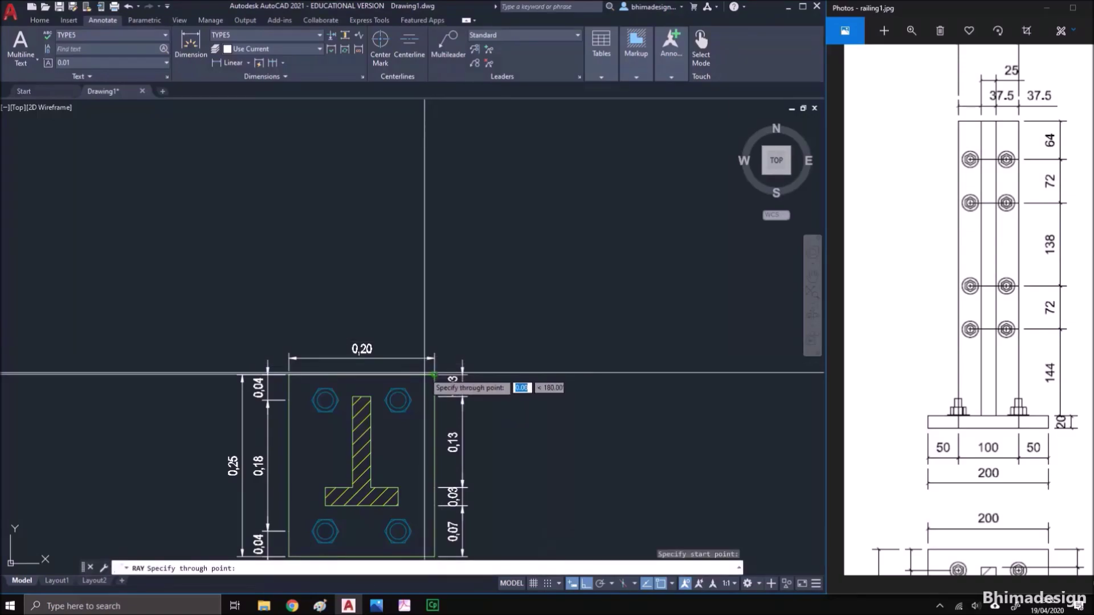
click(434, 296)
click(289, 374)
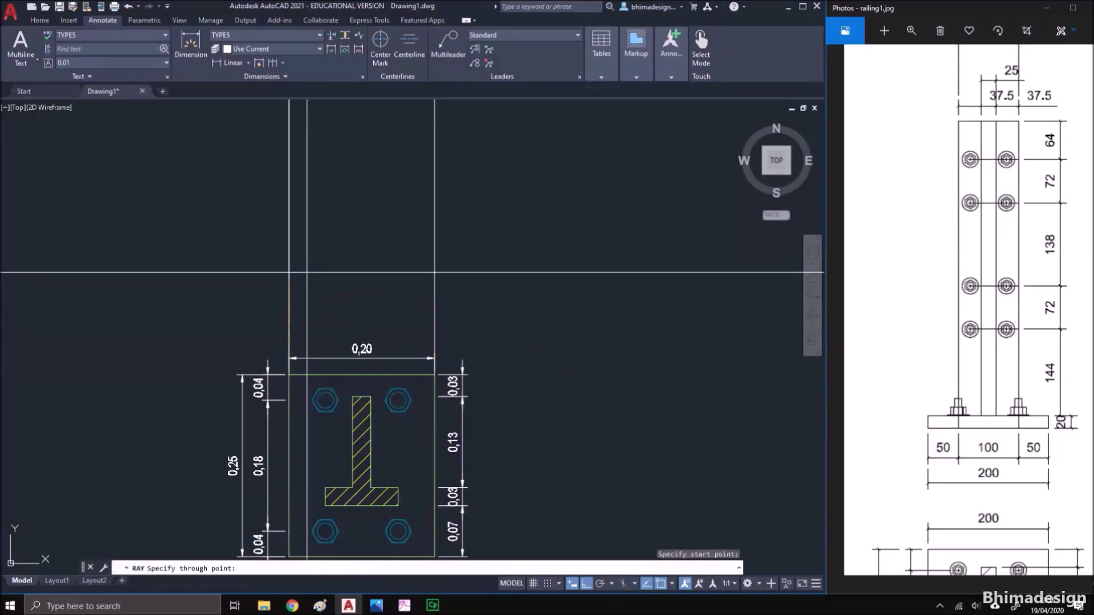
click(307, 272)
key(Return)
On the railing layer, draw a horizontal polyline across the two rays above the plan and trim its overhang past the left ray
click(39, 20)
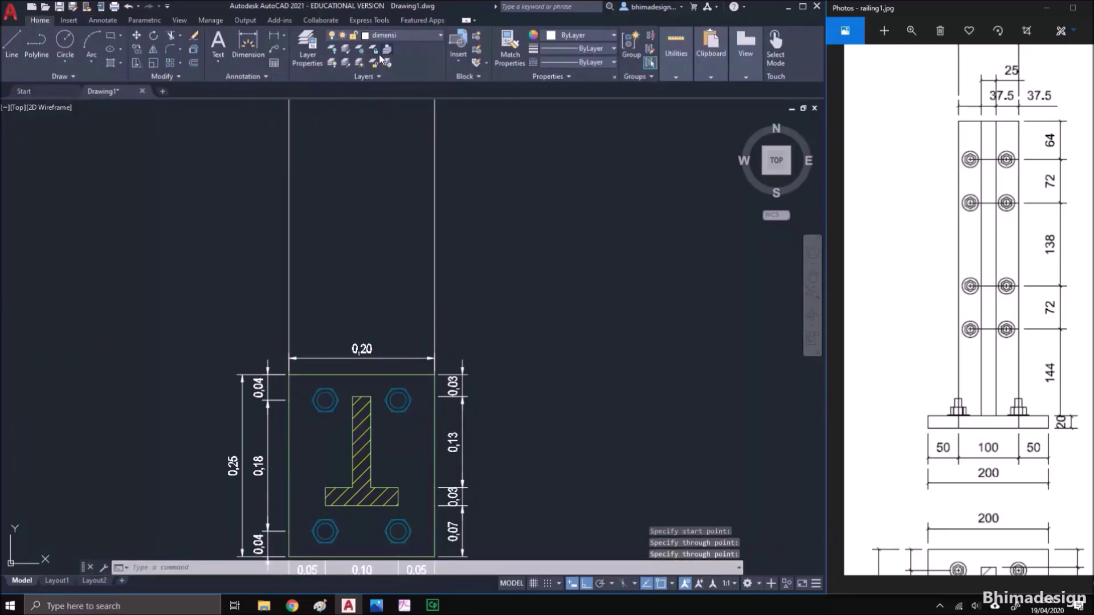
click(421, 37)
click(393, 241)
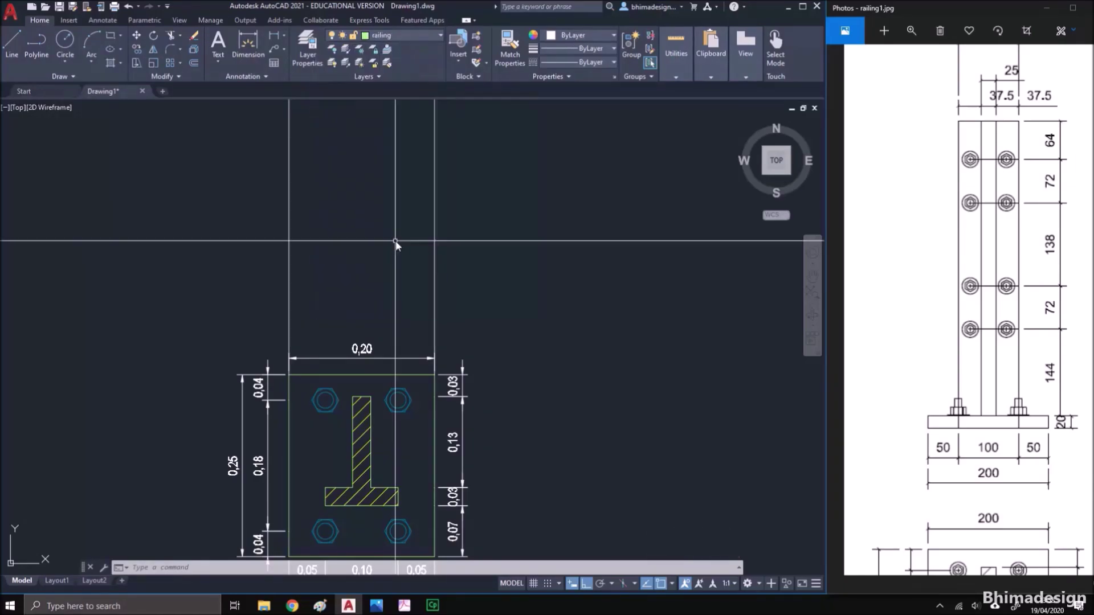
text(pl)
key(Return)
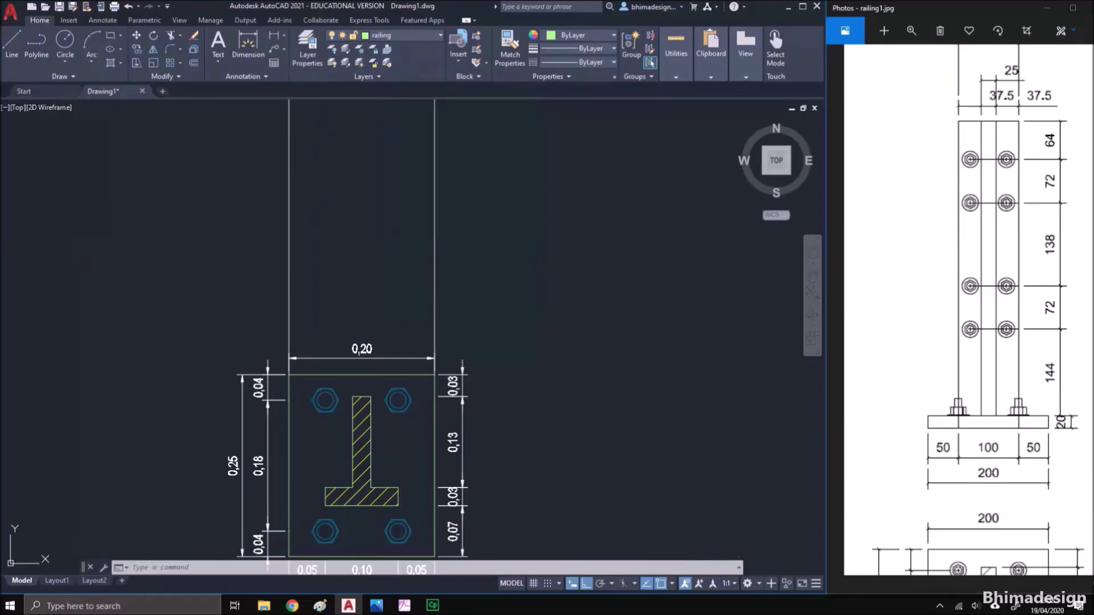
click(283, 289)
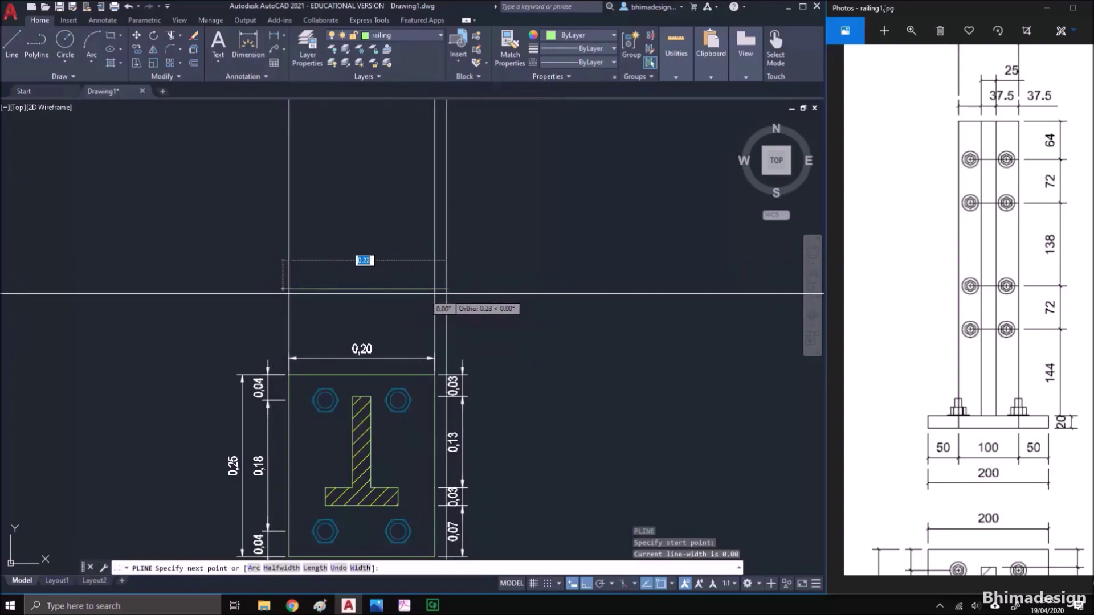
click(434, 289)
key(Return)
scroll(395, 273, up, 2)
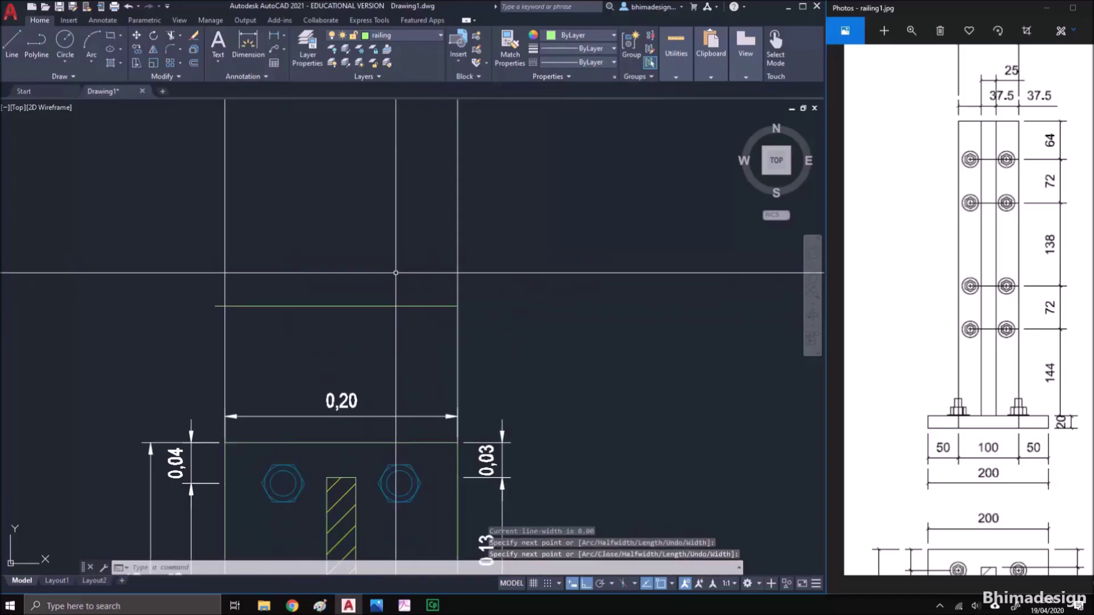
text(tr)
key(Return)
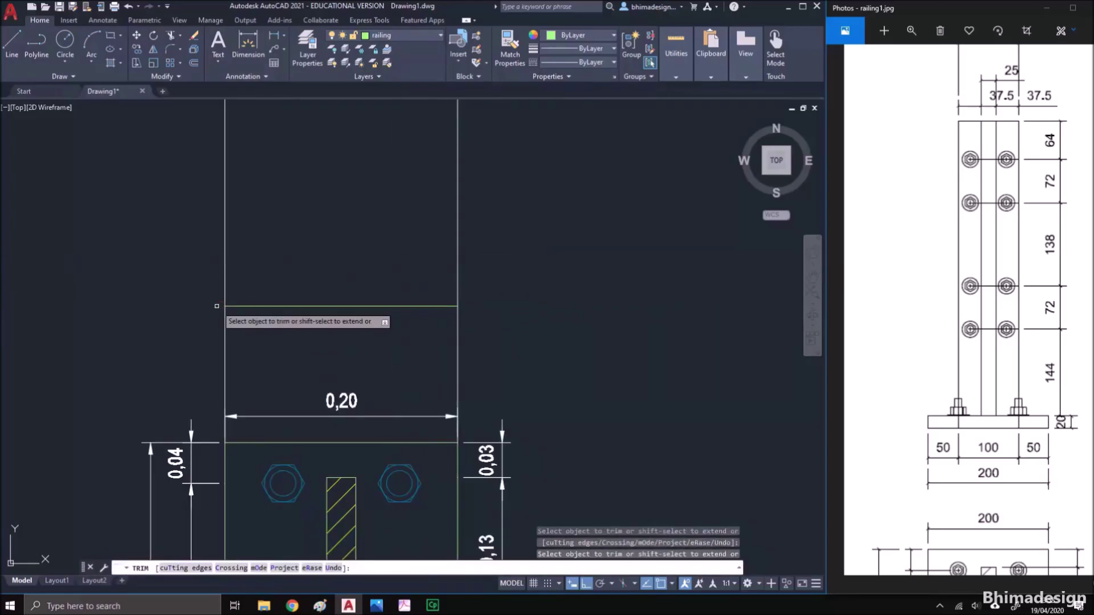
Offset the horizontal polyline above the plan 0.02 upward to form the base plate's thickness in the front view
key(Return)
text(o)
key(Return)
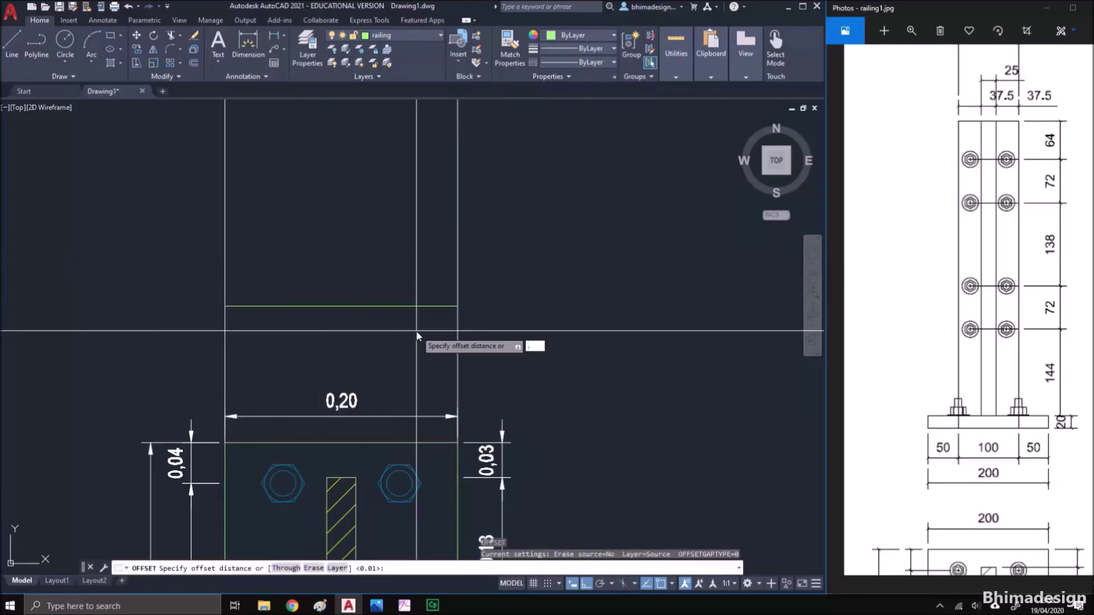
text(.02)
key(Return)
click(413, 306)
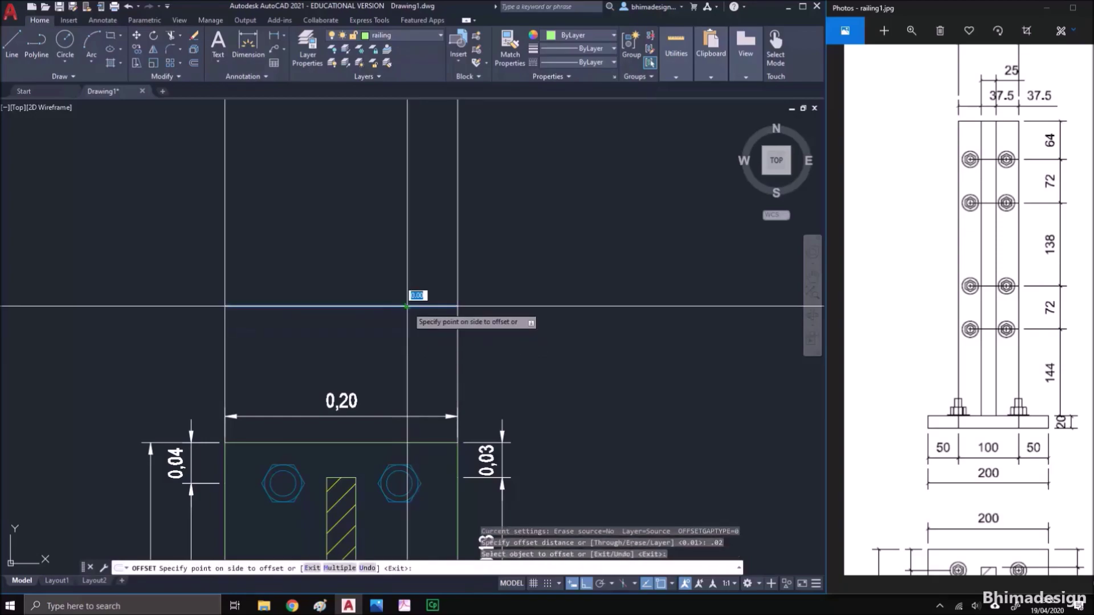
click(405, 239)
mouse_move(399, 302)
middle_down()
mouse_move(398, 366)
mouse_move(385, 378)
middle_up()
scroll(384, 354, down, 2)
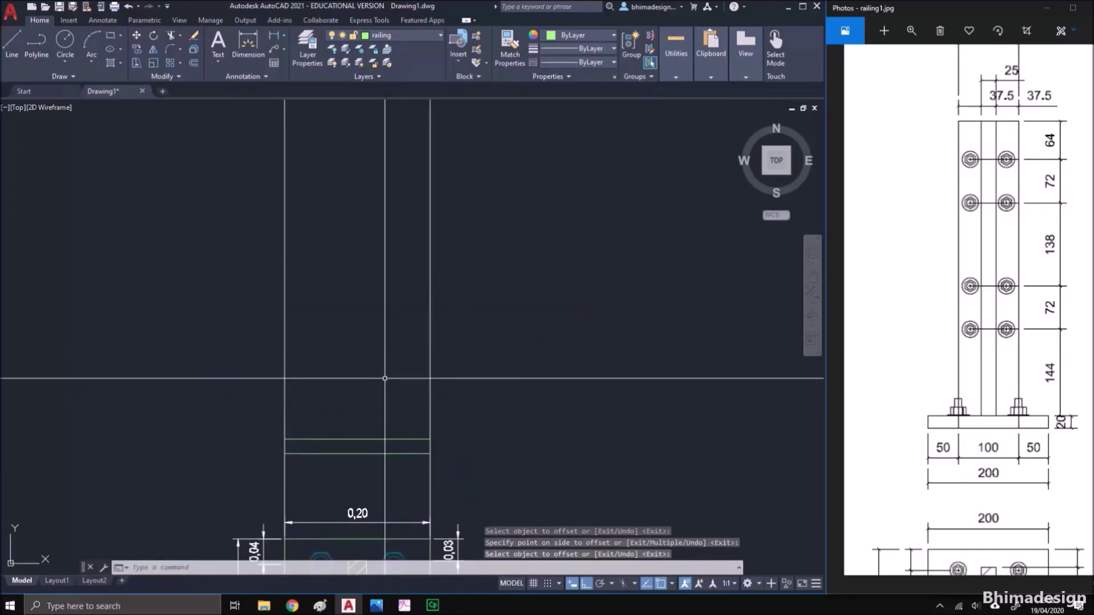
key(Escape)
Project vertical rays upward from the two upper corners of the hatched web through the front view
text(ray)
key(Return)
middle_drag(382, 422, 383, 324)
click(351, 475)
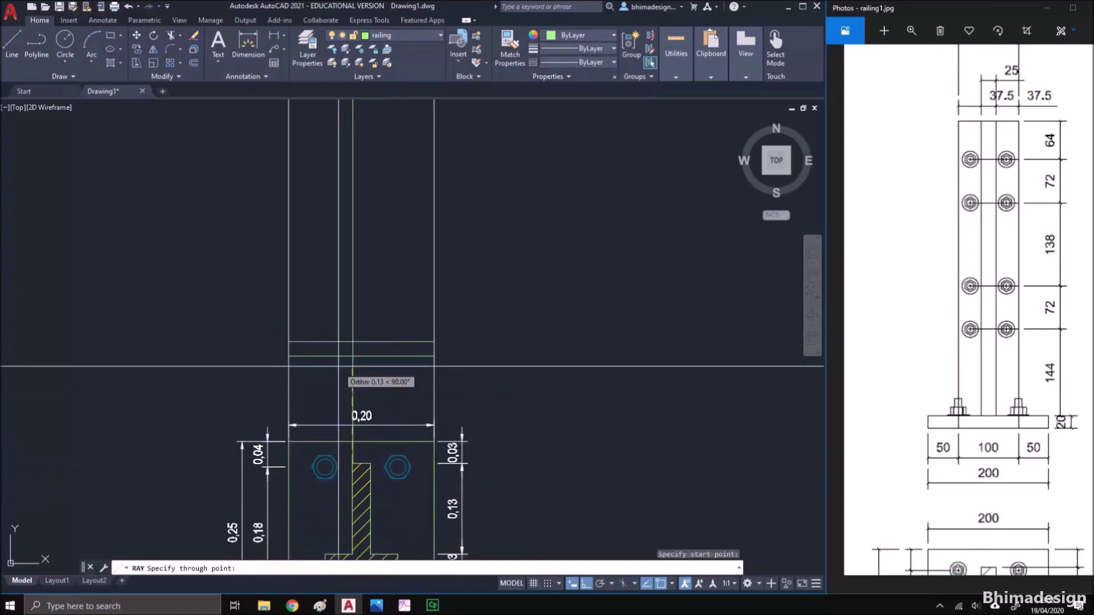
click(374, 462)
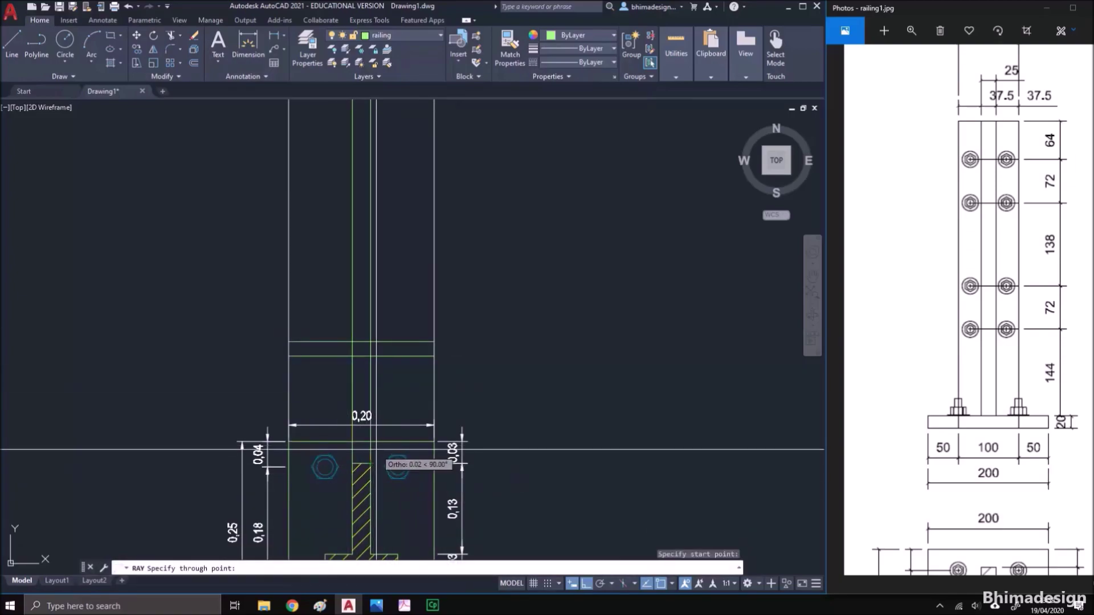
key(Return)
Offset the base plate's top edge 0.14 upward to mark the lowest bolt row on the post
middle_drag(415, 318, 416, 426)
scroll(415, 426, up, 2)
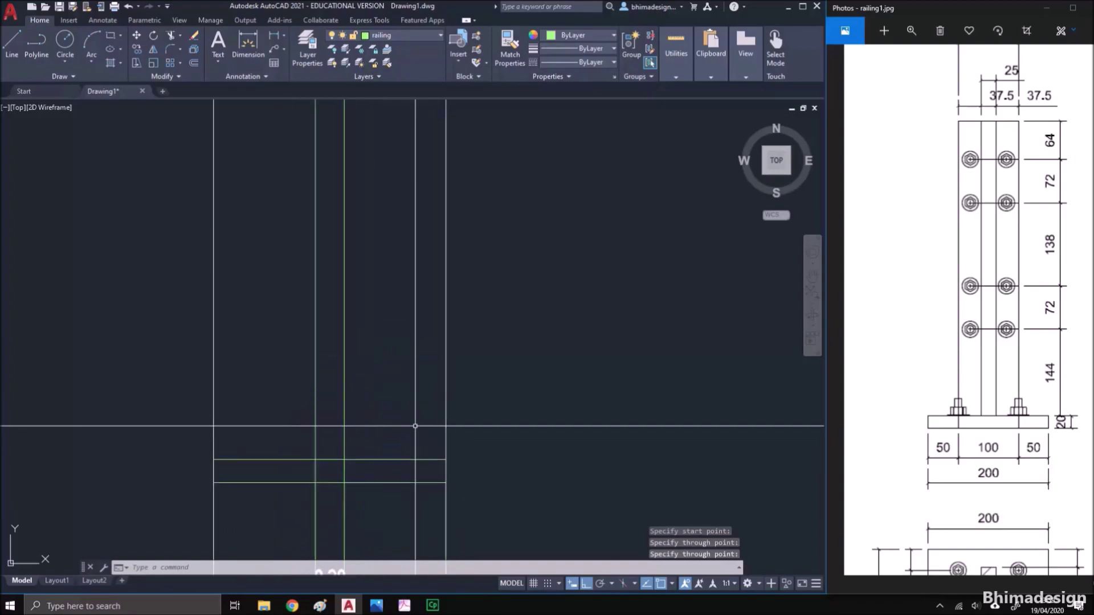
text(o)
key(Return)
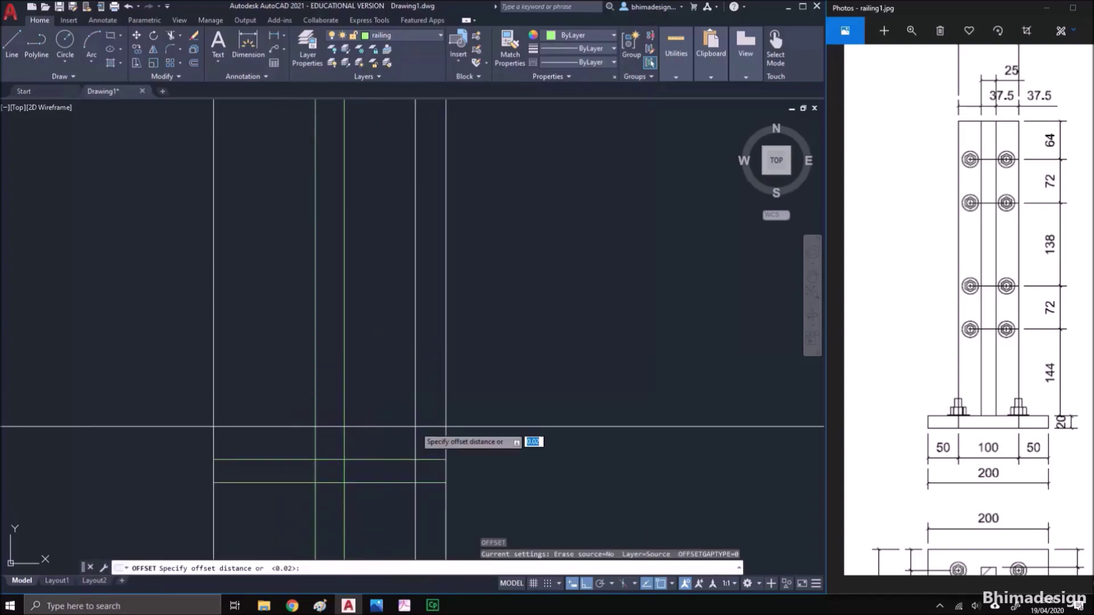
key(Return)
click(401, 459)
click(400, 380)
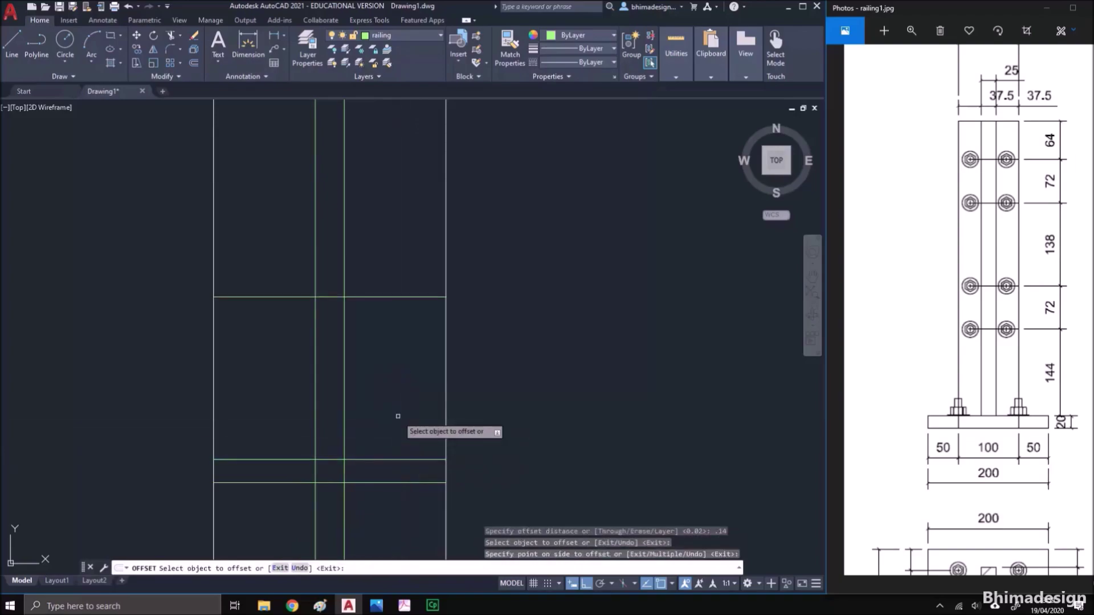
scroll(402, 499, down, 2)
key(Return)
Offset the lowest bolt row line 0.072 upward to mark the second bolt row
key(Return)
text(.0)
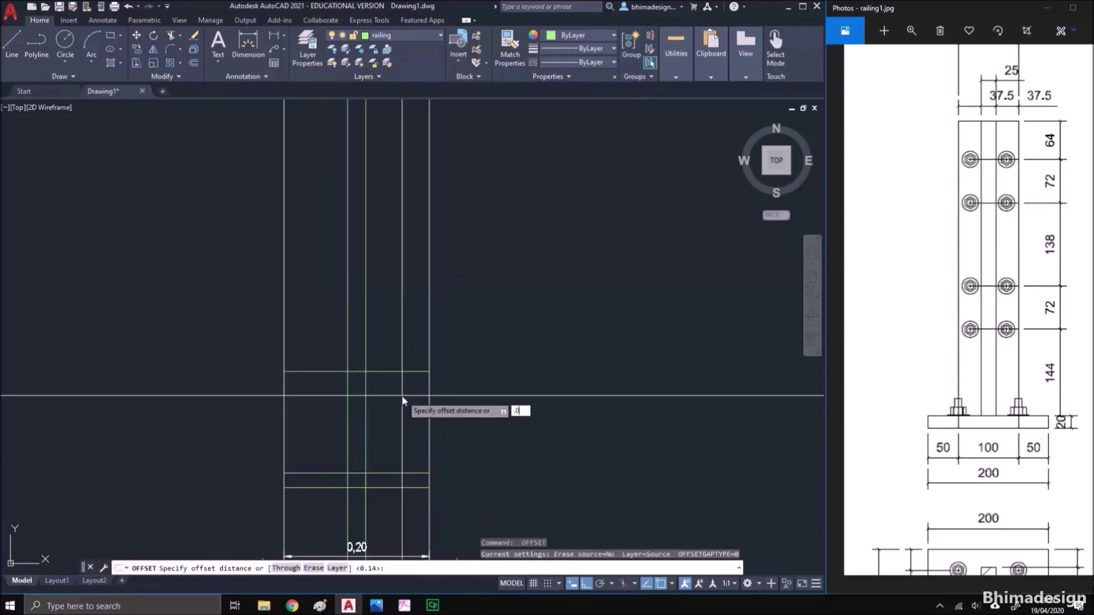
text(72)
key(Return)
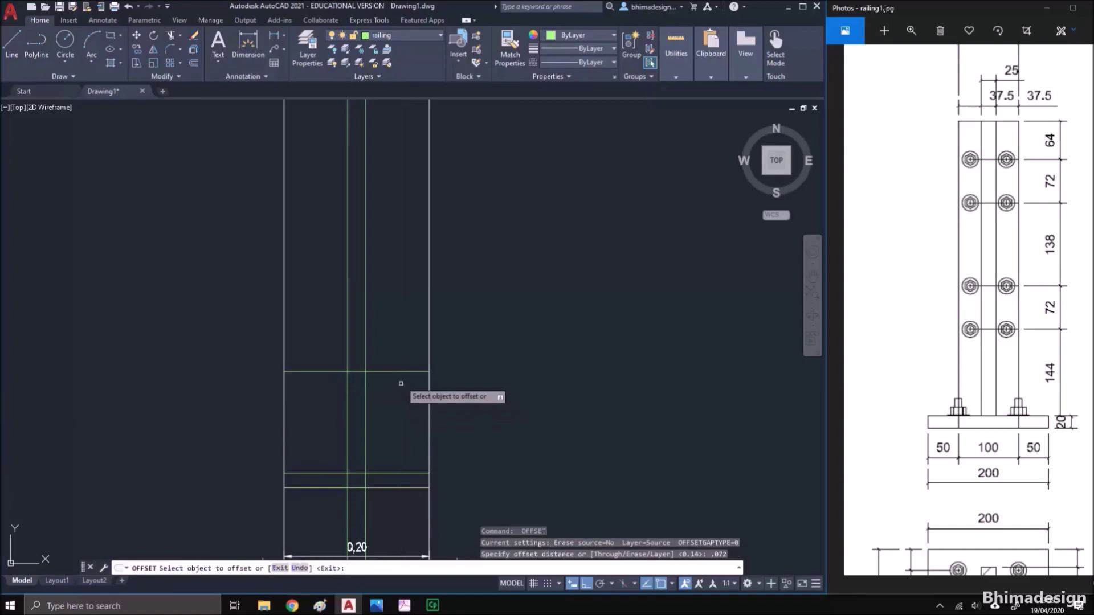
click(401, 370)
click(399, 329)
middle_drag(403, 285, 398, 358)
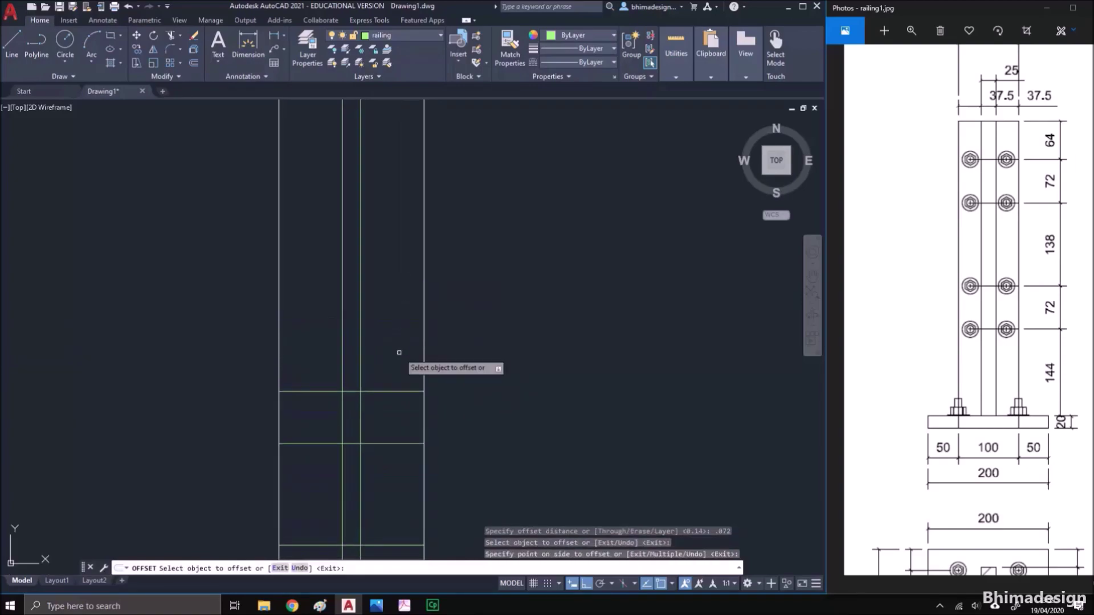
key(Return)
Offset the second bolt row line 0.138 upward to mark the third bolt row
key(Return)
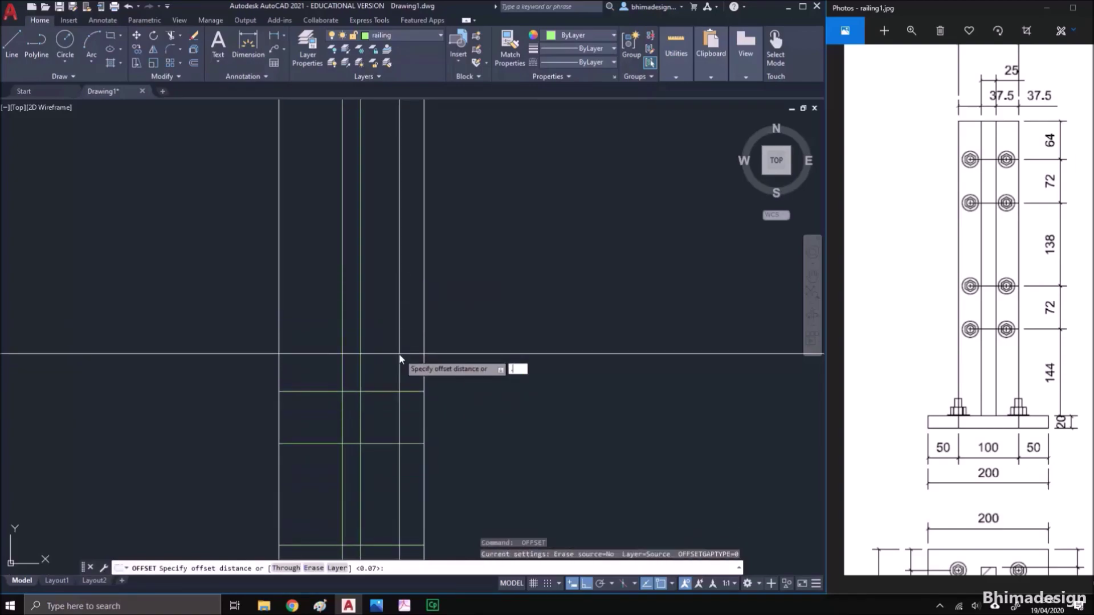
text(.138)
key(Return)
click(399, 391)
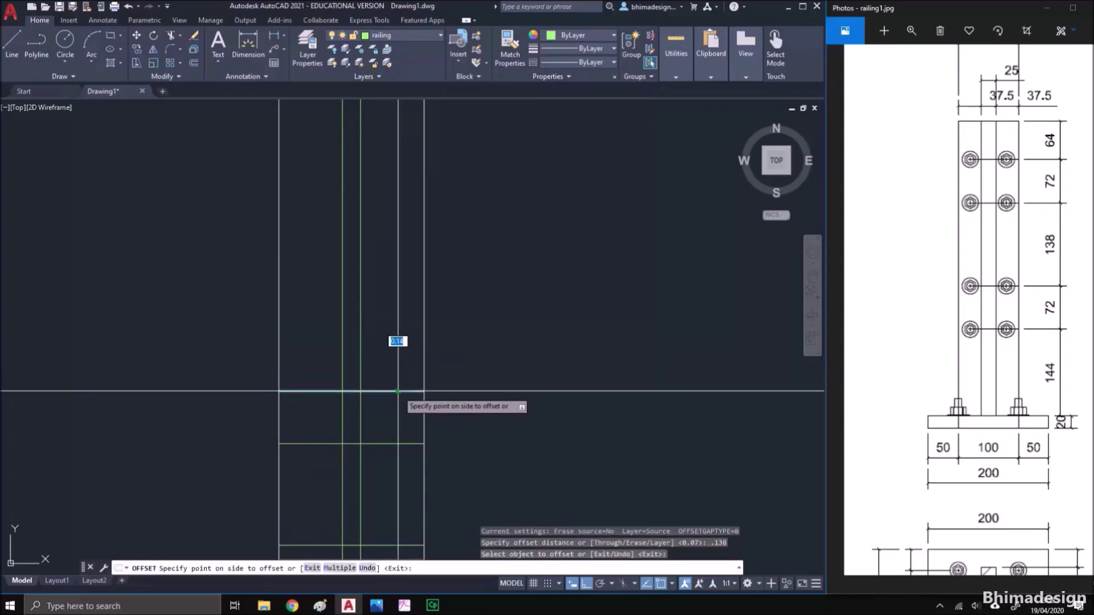
click(395, 328)
key(Return)
Offset the third bolt row line 0.072 upward to mark the fourth bolt row
key(Return)
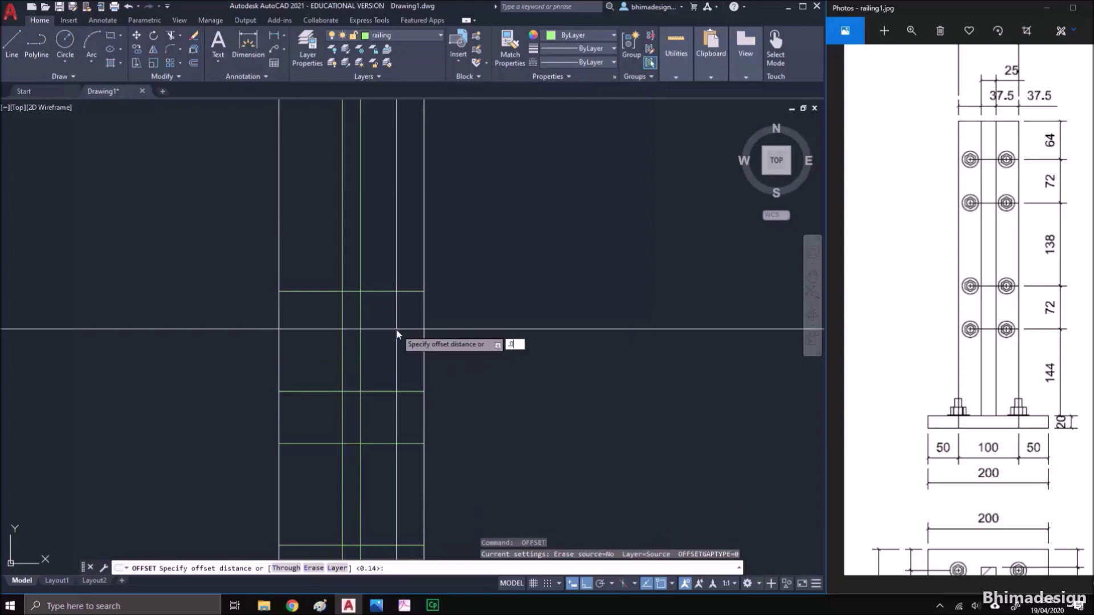
text(.072)
key(Return)
click(398, 291)
click(403, 245)
middle_drag(404, 251, 399, 312)
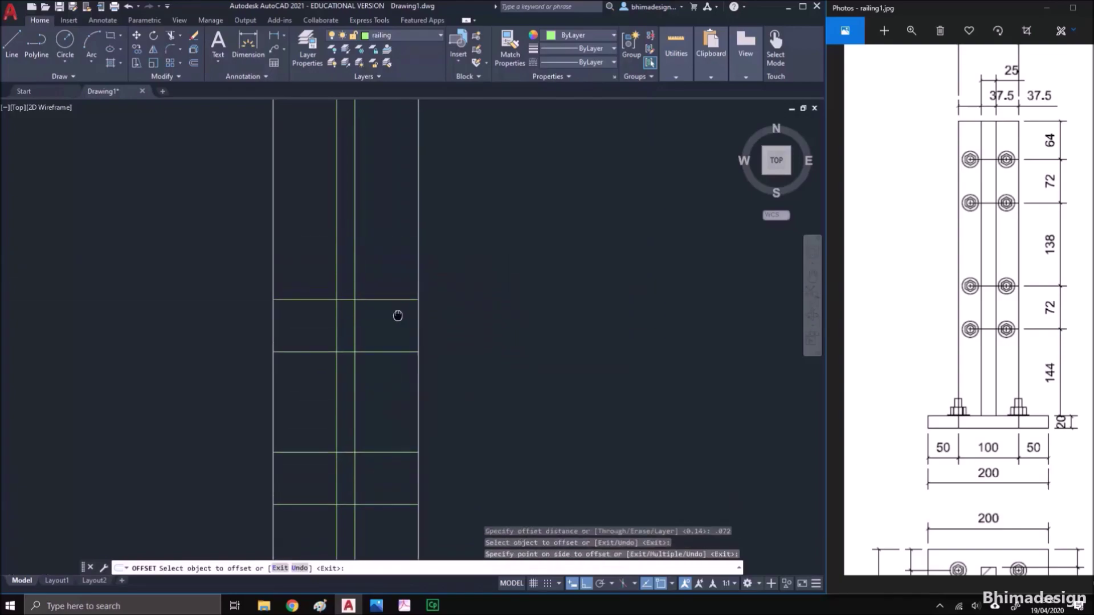
key(Return)
Offset the fourth bolt row line 0.064 upward to form the top edge of the post
key(Return)
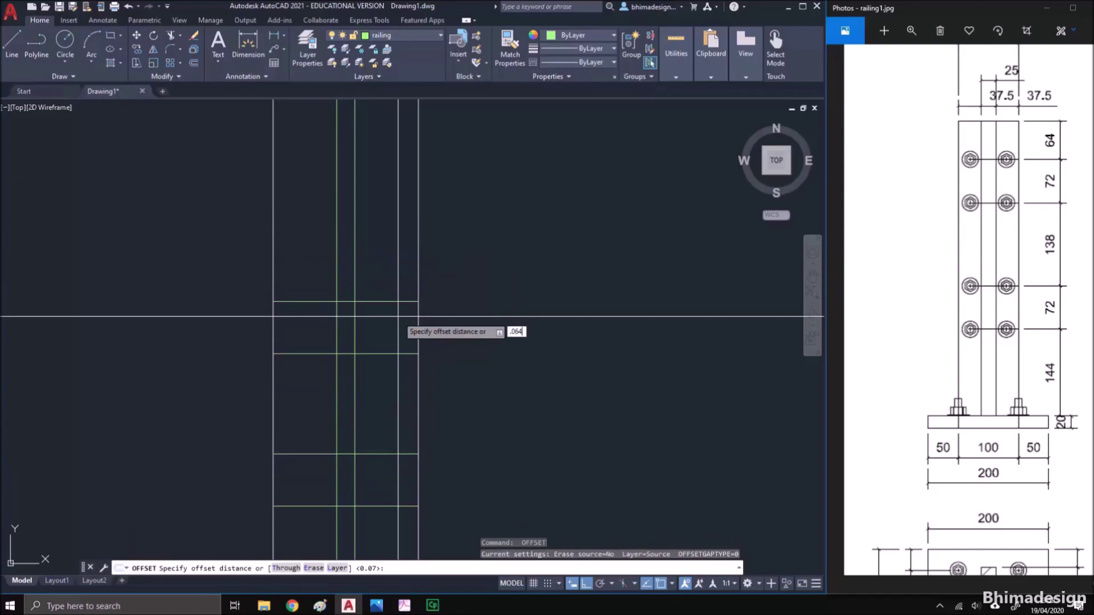
text(.064)
key(Return)
click(398, 301)
click(394, 268)
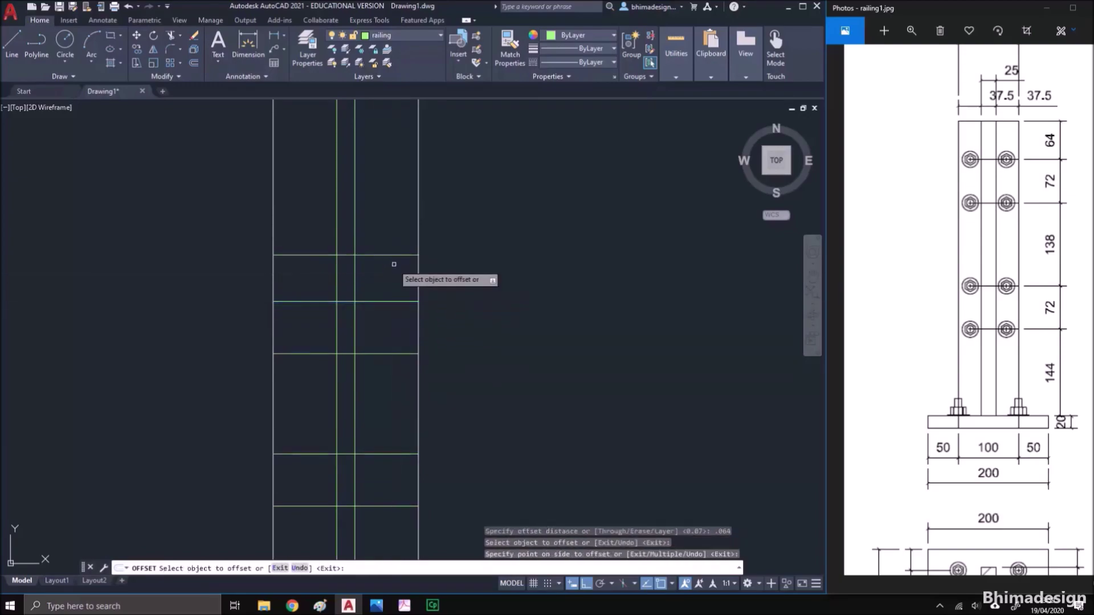
key(Return)
Trim all four vertical rays above the post's top edge
text(tr)
key(space)
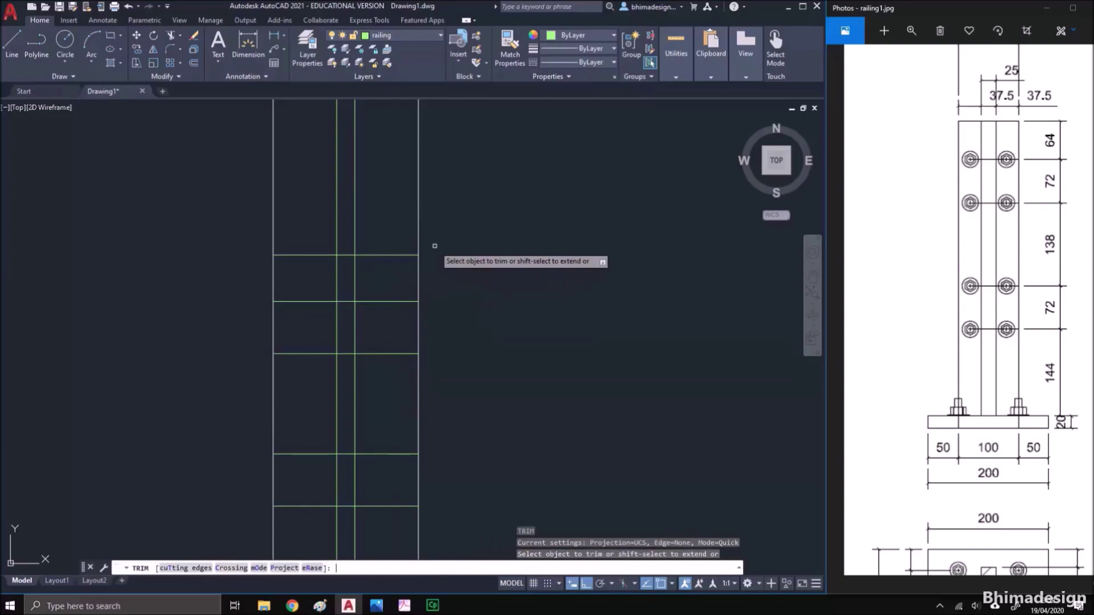
drag(438, 234, 234, 181)
scroll(422, 208, down, 4)
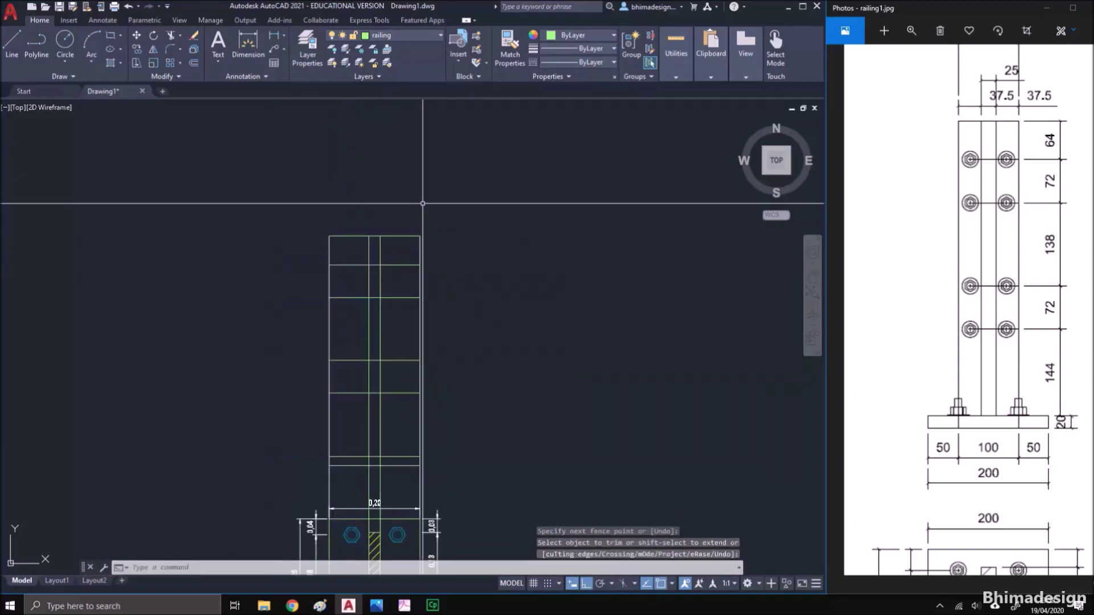
Using the base plate's bottom line in the front view as cutting edge, trim the vertical rays below it
scroll(395, 365, up, 5)
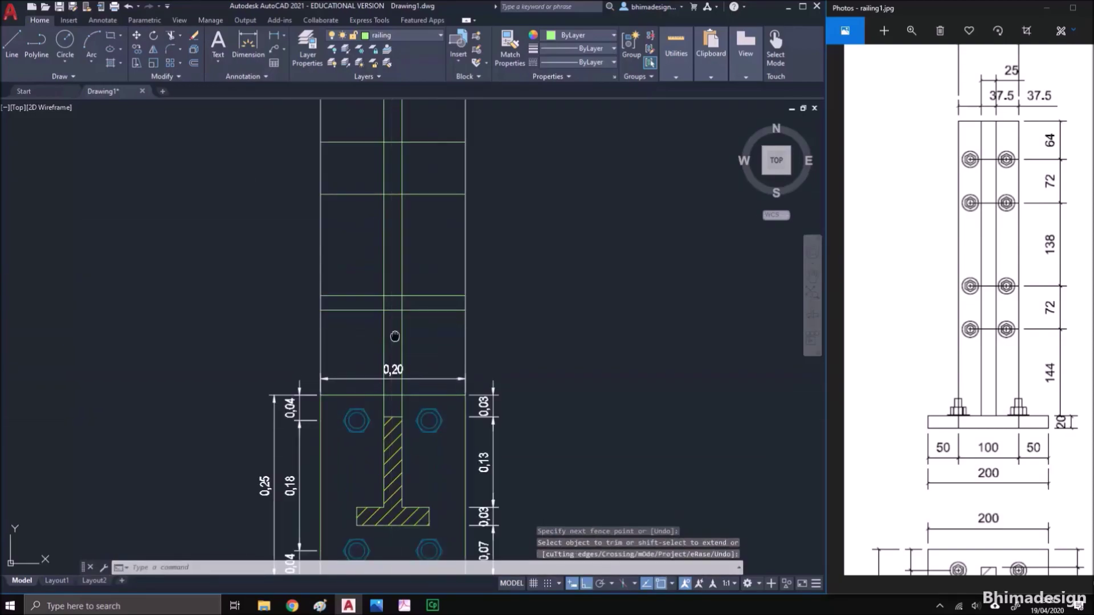
key(space)
key(space)
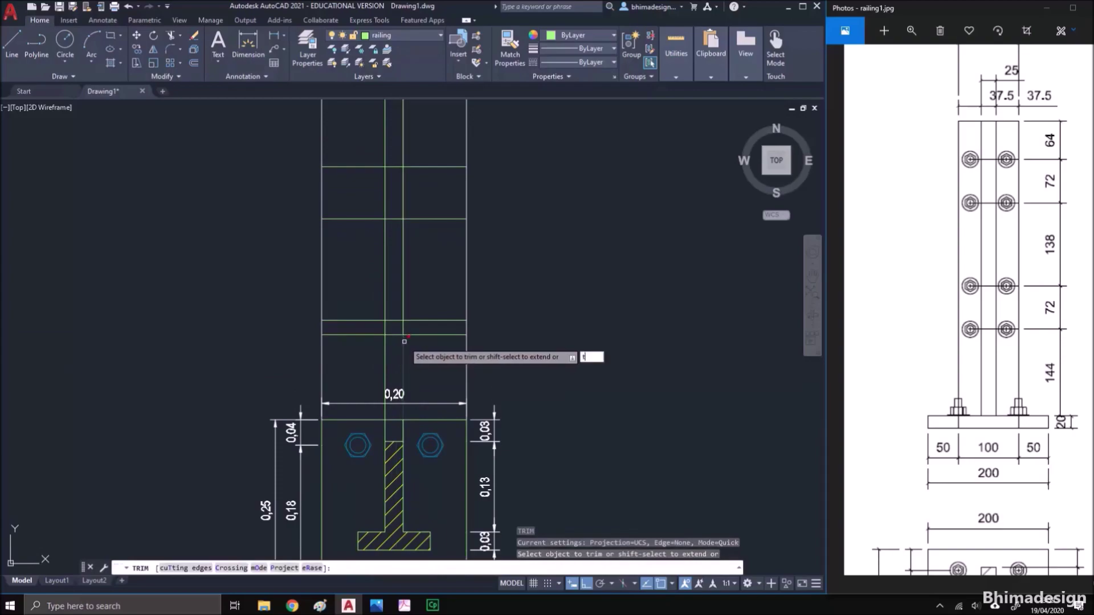
key(Return)
click(408, 334)
key(Return)
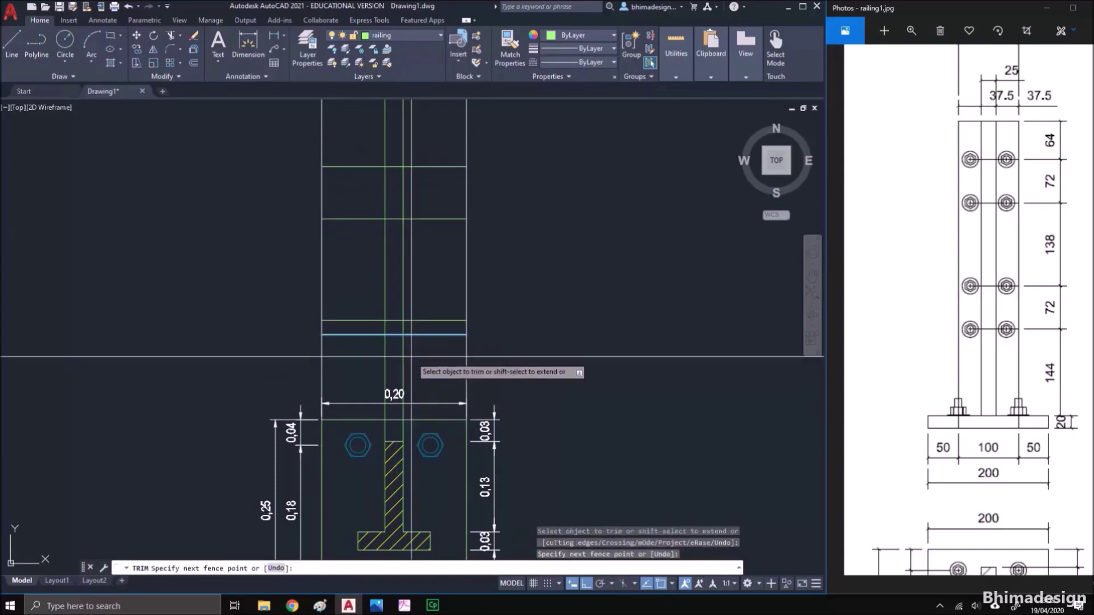
key(Return)
Trim the two web lines inside the base plate's thickness so they end at its top edge
middle_drag(390, 292, 361, 404)
text(t)
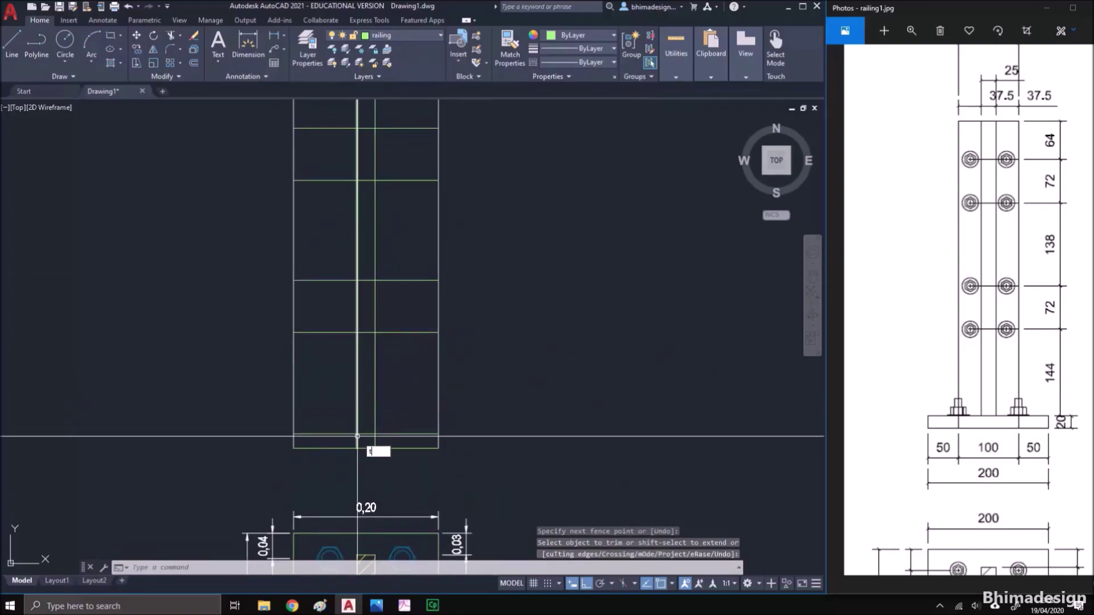
key(Return)
scroll(363, 442, up, 4)
click(410, 442)
click(330, 441)
key(Return)
scroll(364, 442, down, 4)
scroll(387, 424, down, 2)
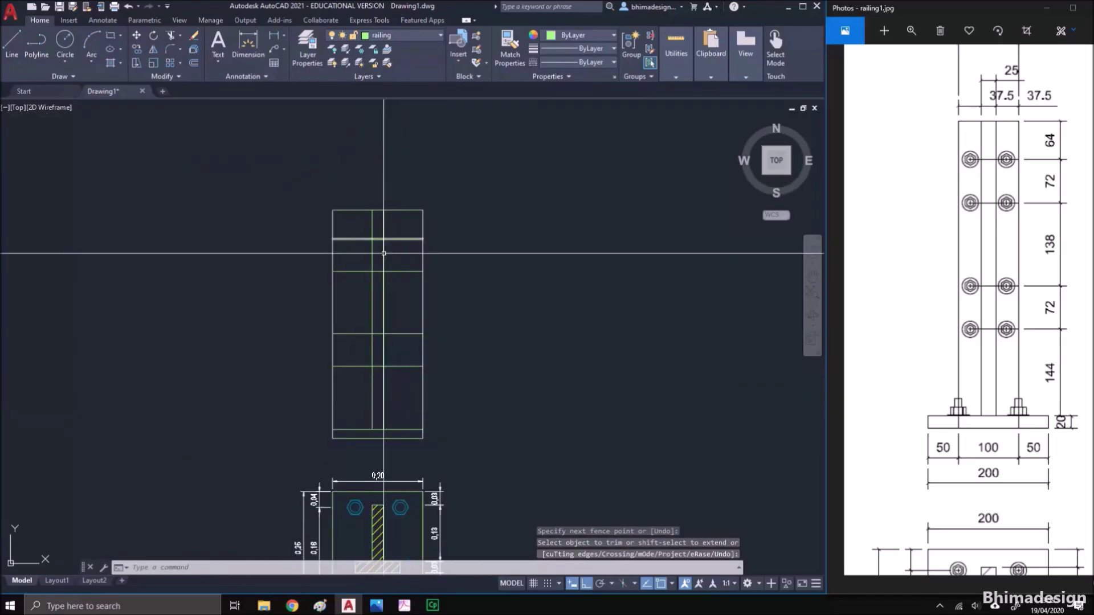
Undo the last two rays
key(ctrl+z)
key(ctrl+z)
key(ctrl+z)
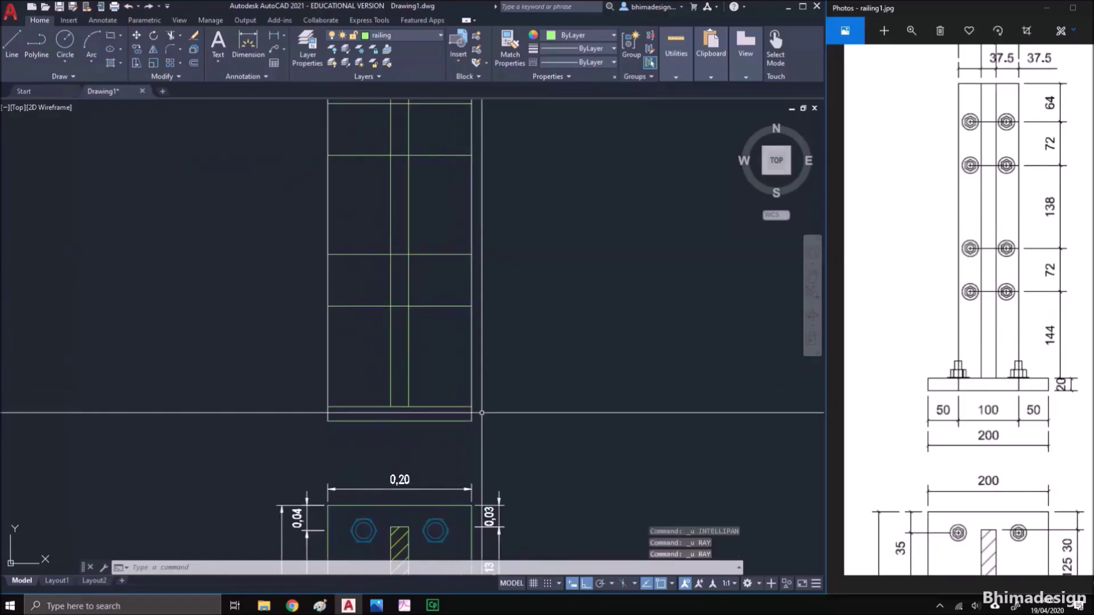
Project vertical rays upward from the two upper outer corners of the hatched flange for the post's outer edges
middle_drag(459, 459, 453, 346)
key(Return)
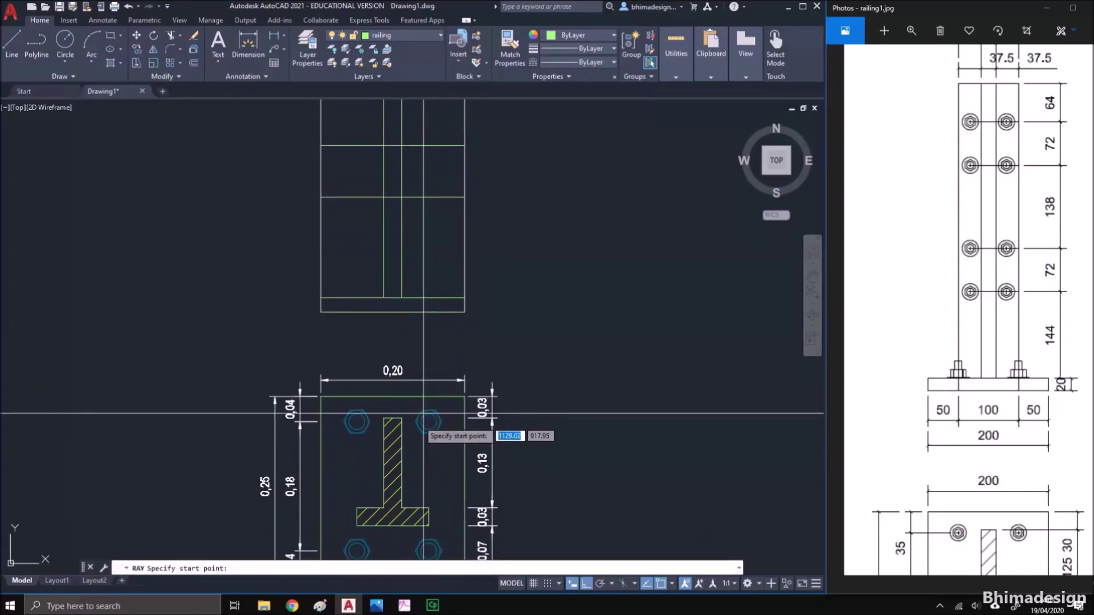
click(357, 507)
click(357, 483)
key(Return)
key(Return)
click(428, 508)
click(428, 484)
key(Return)
scroll(385, 433, down, 3)
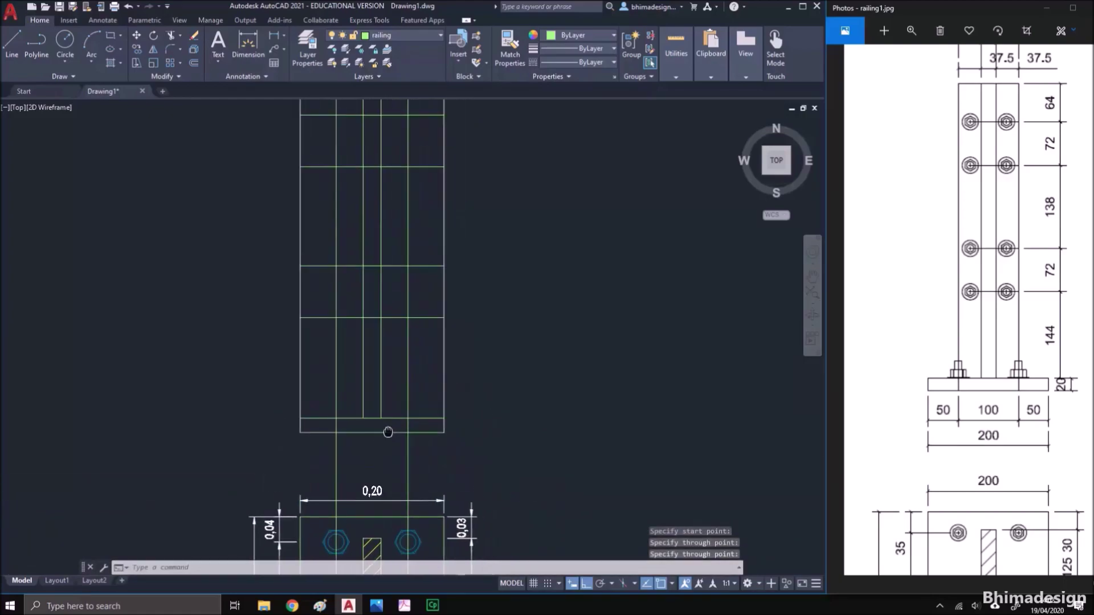
Trim the horizontal bolt row lines and the plate-width edge line outside the post's right ray, above the base plate
middle_drag(383, 368, 374, 392)
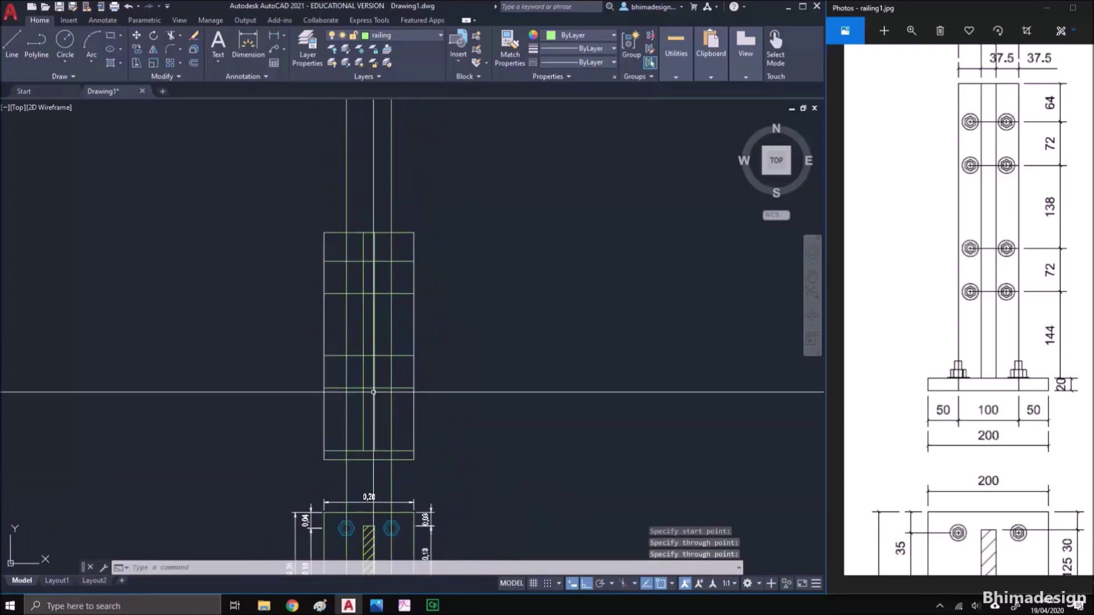
text(tr)
key(Return)
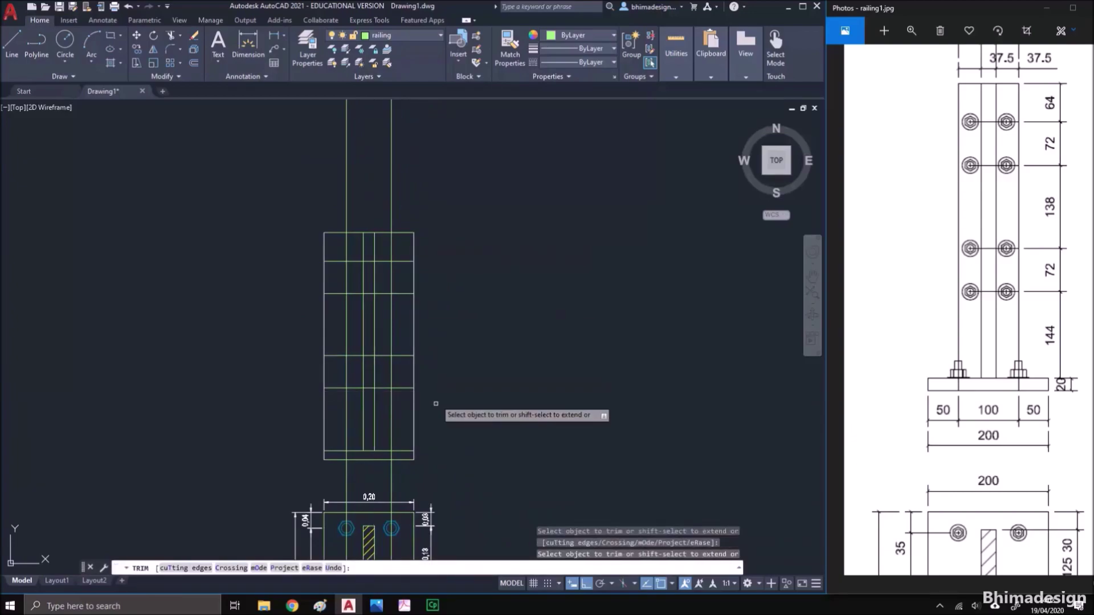
click(430, 429)
click(402, 383)
key(Return)
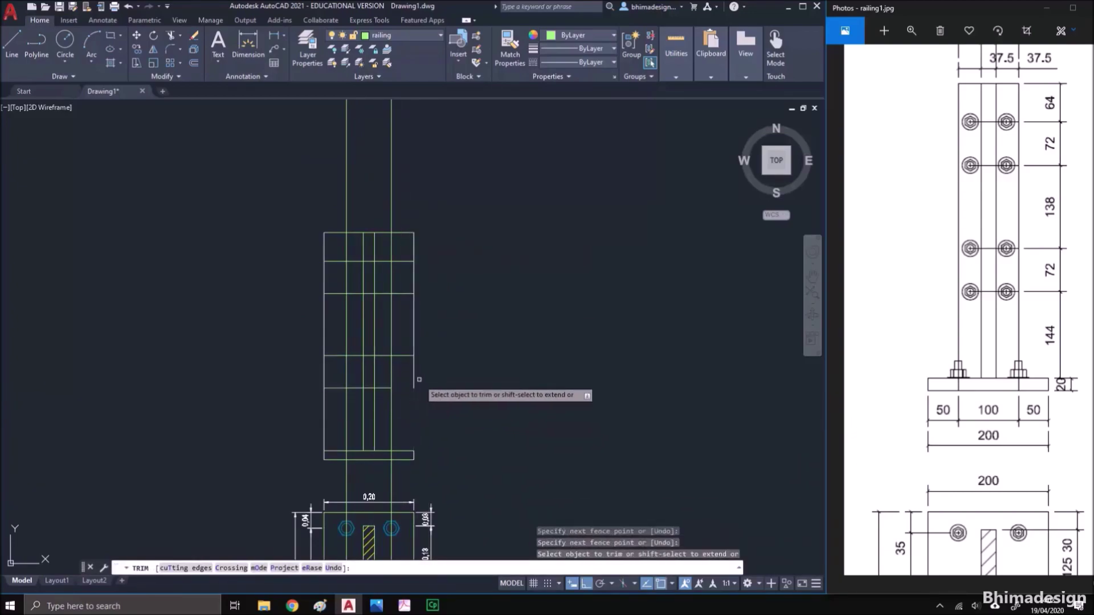
click(421, 333)
click(403, 313)
key(Return)
click(422, 373)
click(405, 349)
scroll(391, 256, up, 2)
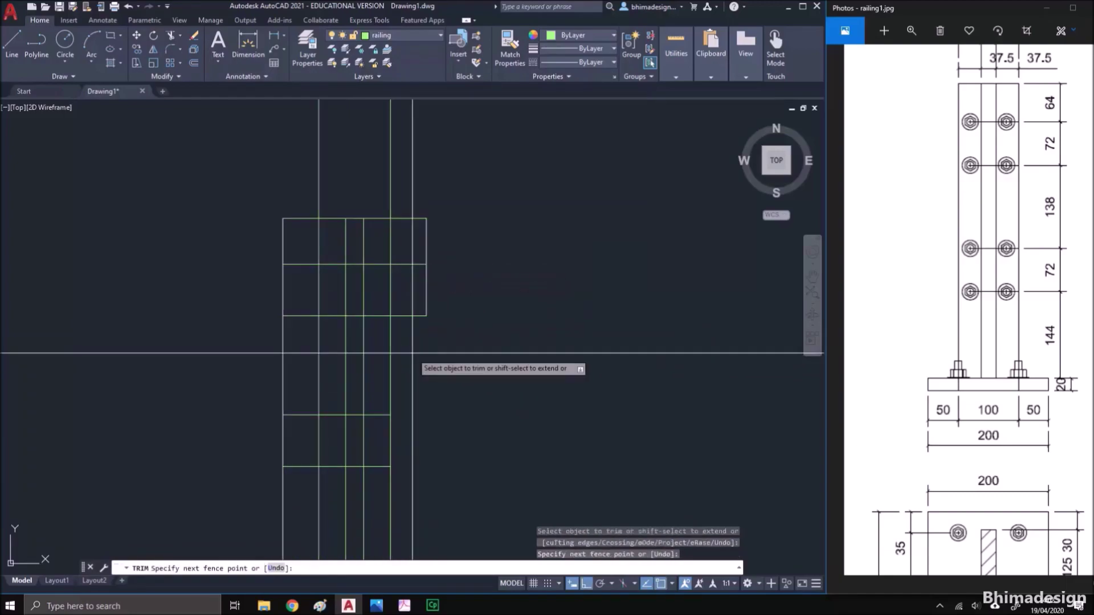
click(406, 211)
click(430, 277)
click(412, 226)
Trim the two flange rays above the post's top edge
click(405, 195)
click(311, 182)
key(Return)
Trim the horizontal lines and the plate-width edge line outside the post's left ray, above the base plate
click(307, 199)
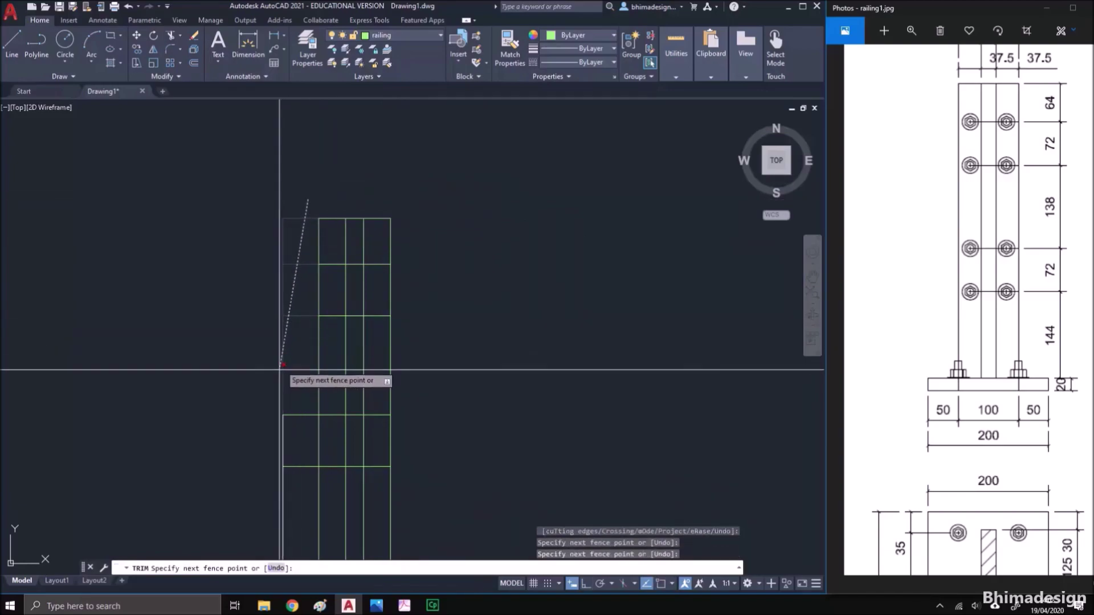
middle_drag(281, 511, 288, 405)
click(285, 345)
key(Return)
scroll(290, 372, down, 2)
key(Escape)
Using the base plate's top edge as cutting edge, trim the post's two outer lines below it
scroll(394, 418, up, 2)
text(tr)
key(Return)
text(t)
key(Return)
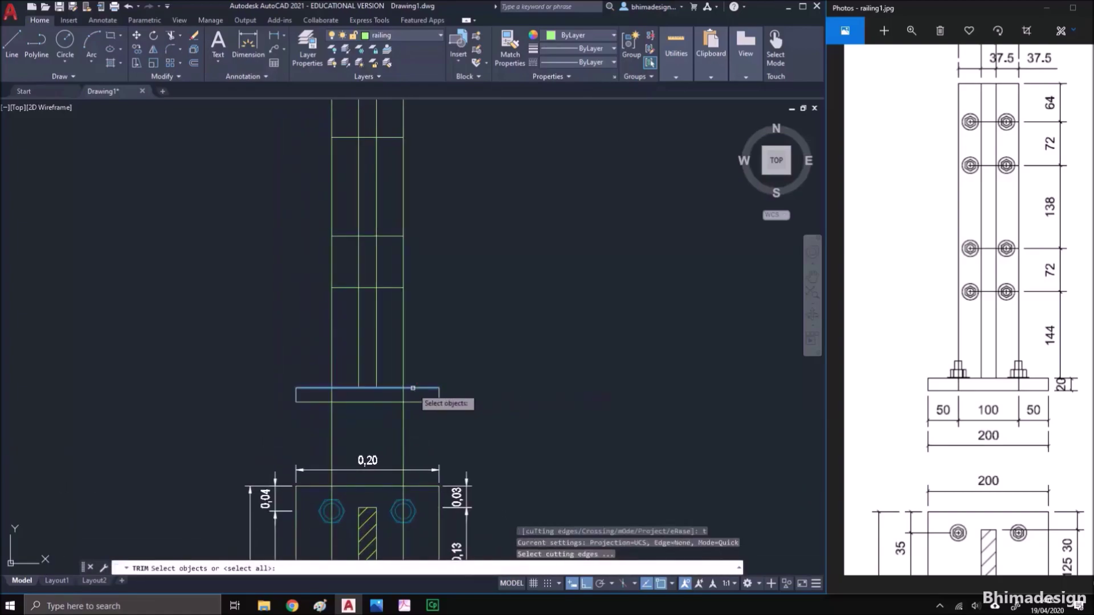
key(Return)
click(412, 416)
click(321, 417)
key(Return)
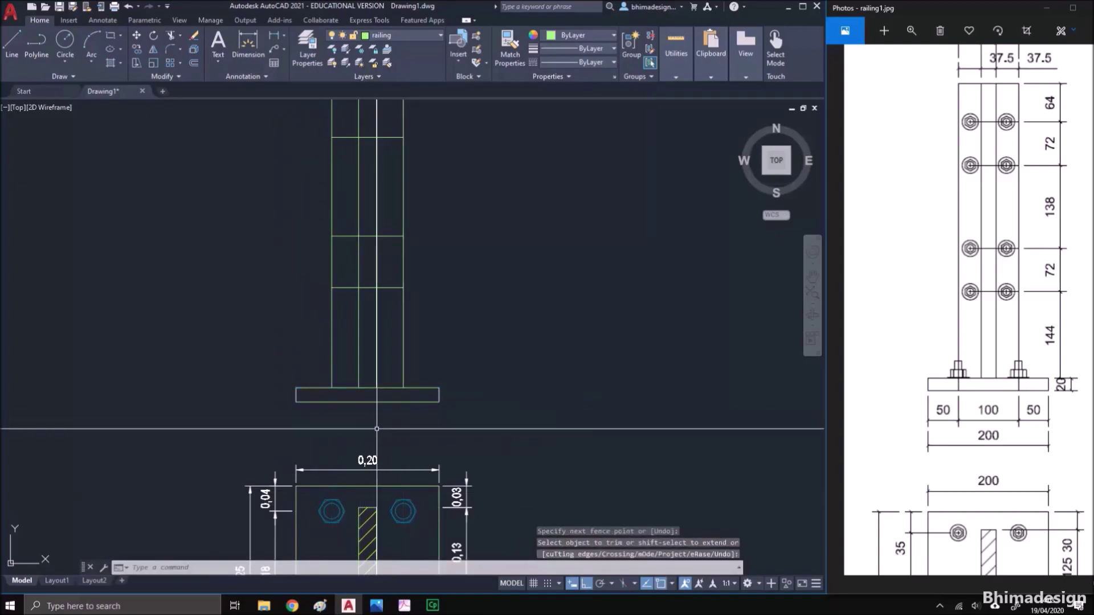
scroll(377, 429, down, 2)
middle_drag(382, 426, 375, 440)
text(il)
key(Return)
click(298, 412)
click(454, 432)
click(444, 439)
click(278, 398)
key(Return)
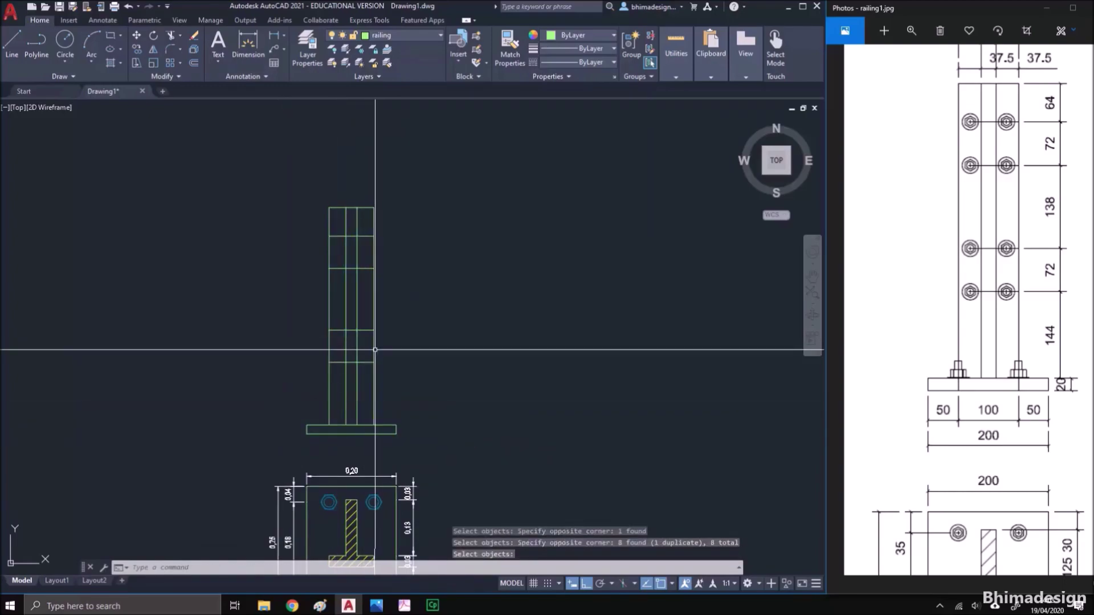
Draw a vertical ray from the centre of the plan's upper-left nut up through the base plate in the front view
scroll(350, 484, up, 2)
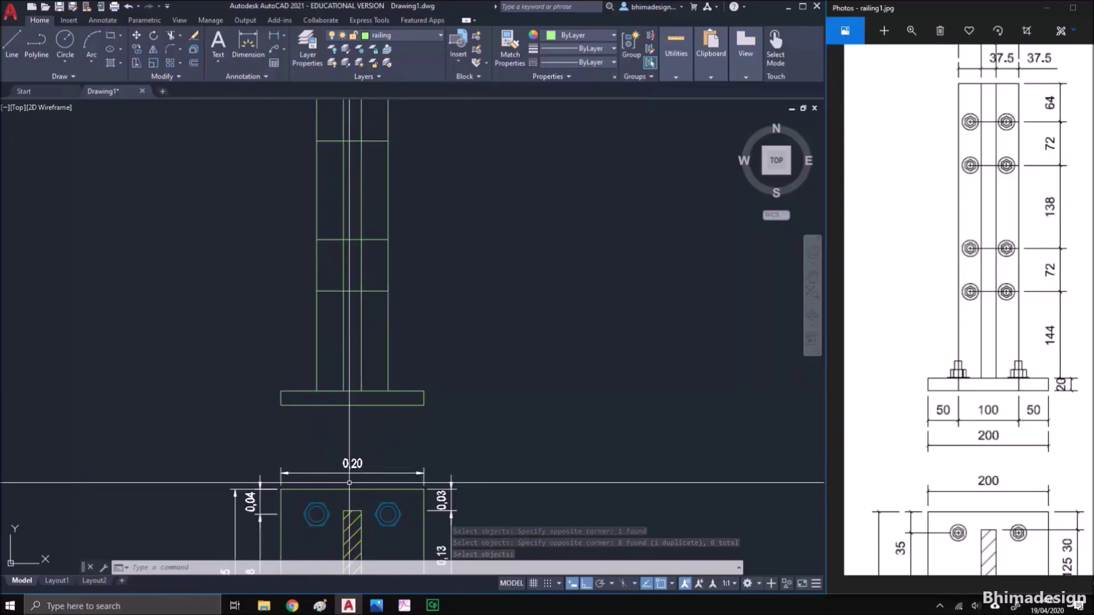
text(ray)
key(Return)
click(316, 515)
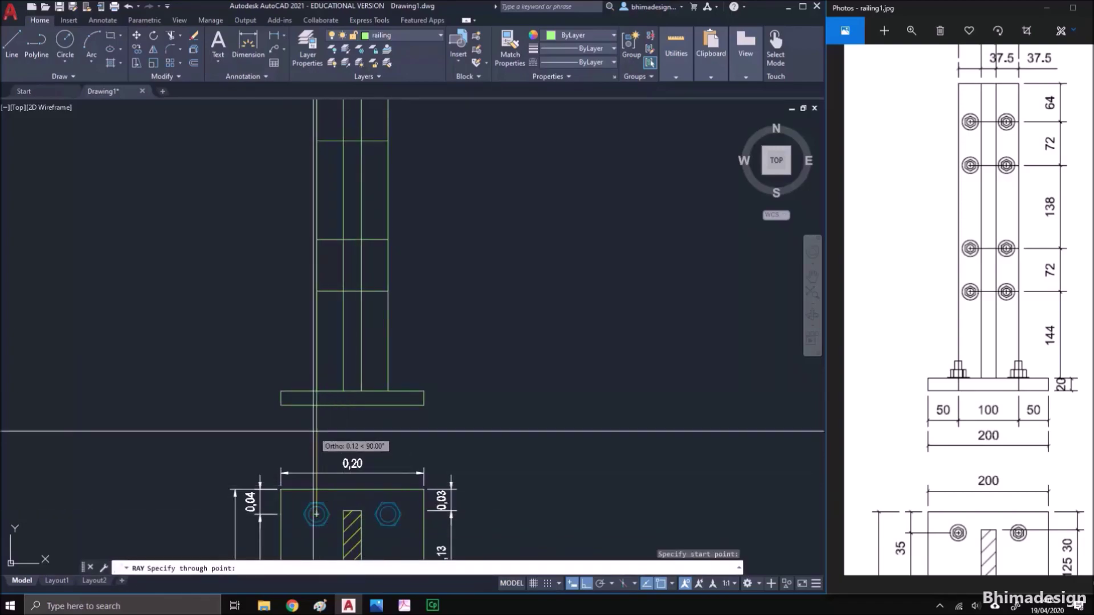
click(315, 431)
key(Return)
scroll(337, 497, up, 4)
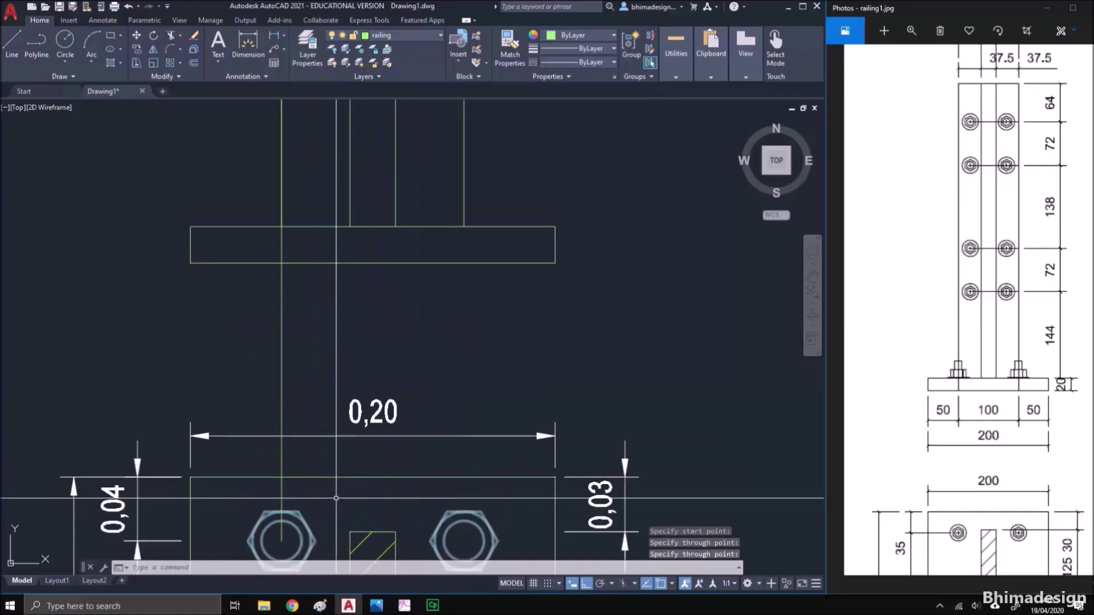
scroll(285, 227, up, 2)
scroll(313, 303, down, 2)
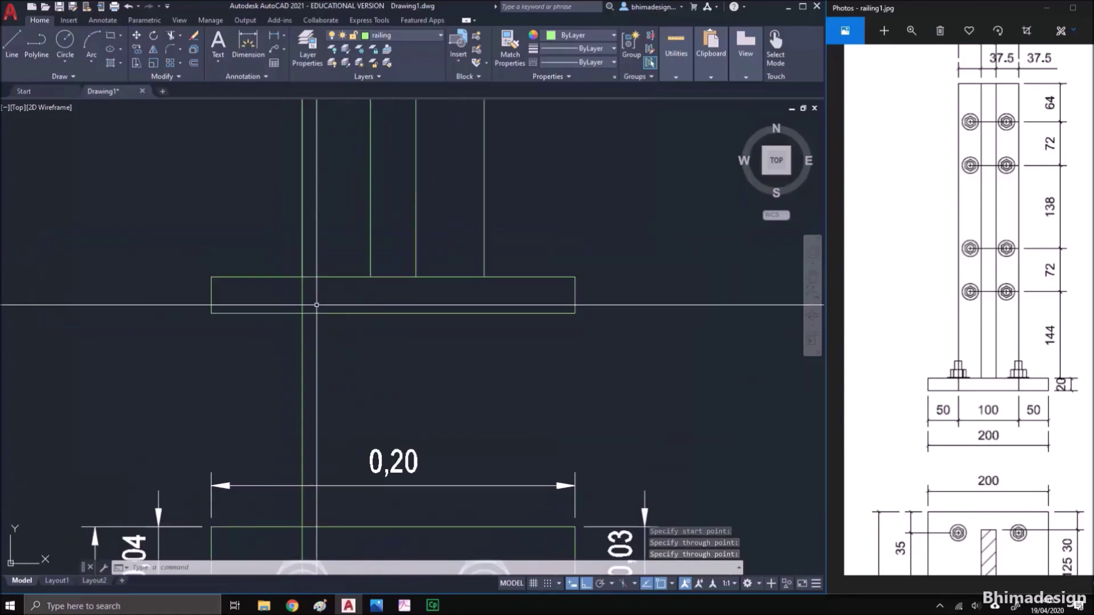
scroll(316, 304, down, 2)
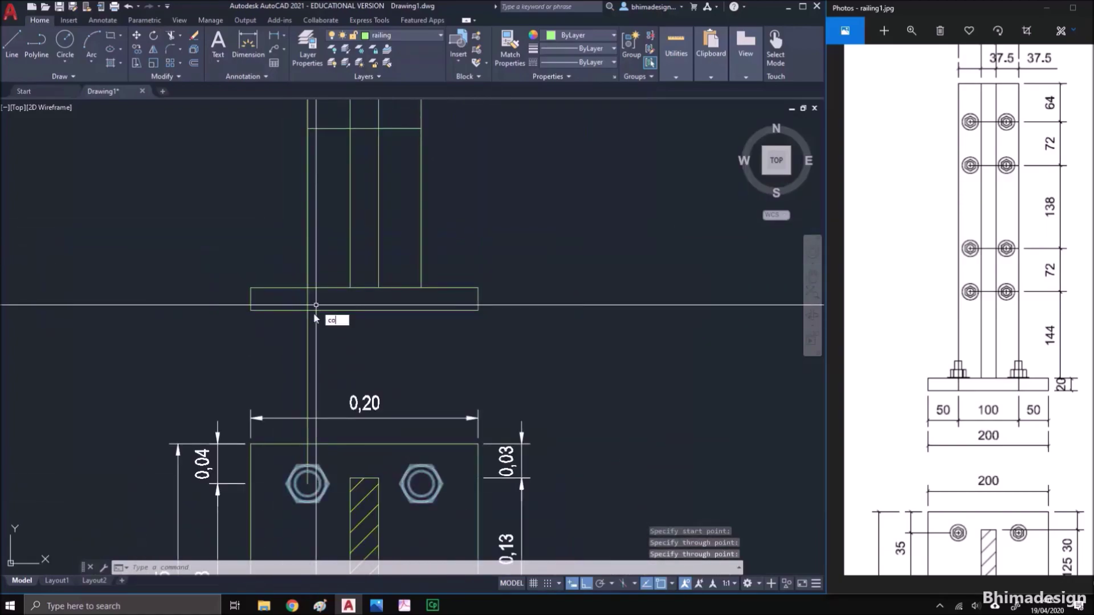
key(Return)
click(325, 471)
click(320, 484)
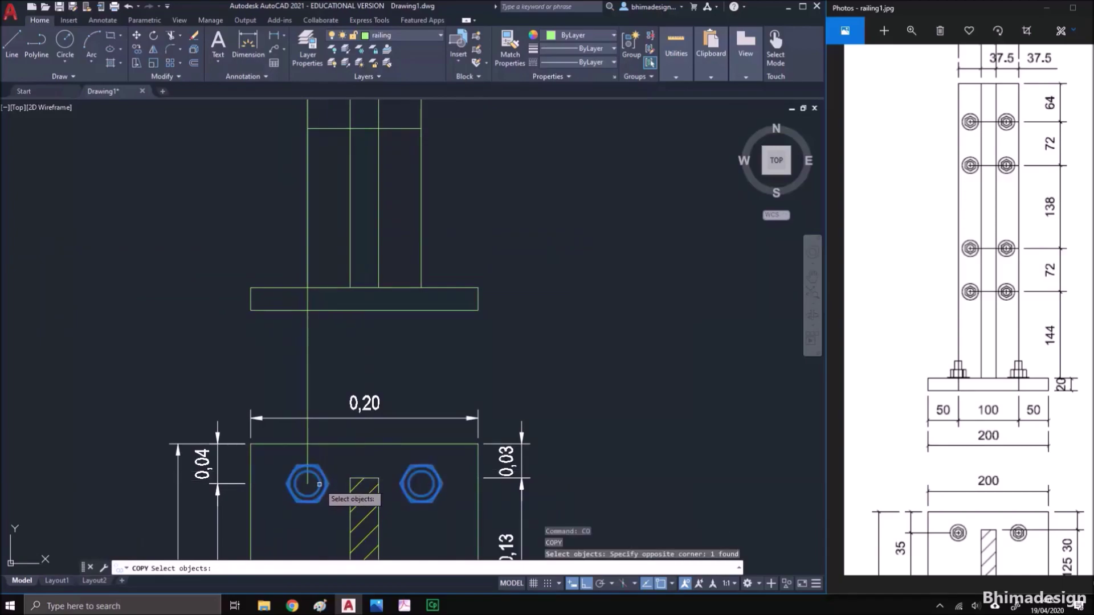
key(Escape)
key(Escape)
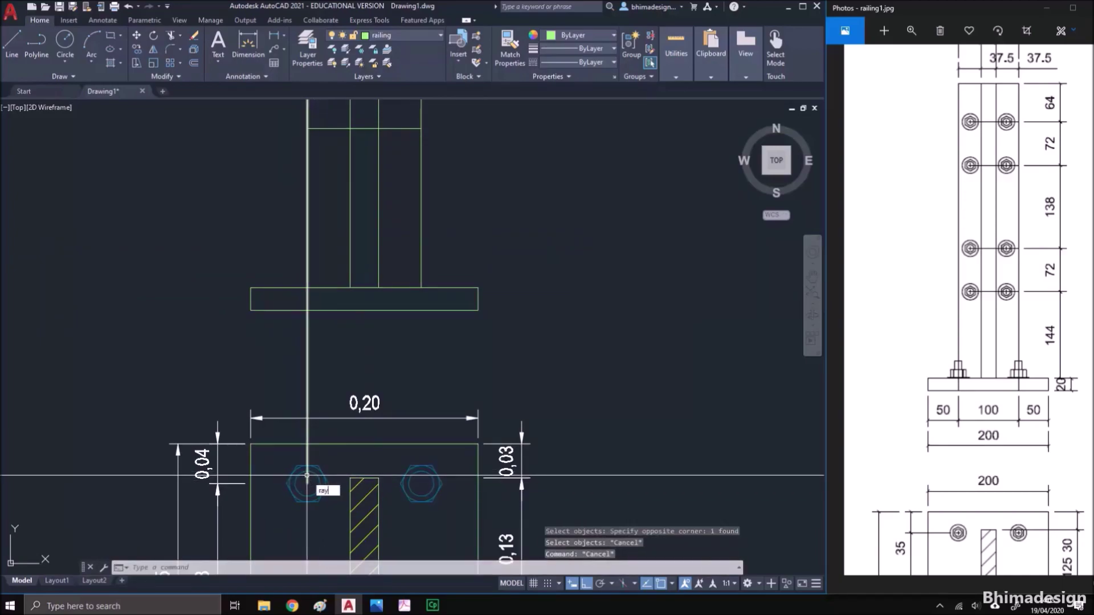
Draw vertical rays upward from the outermost left and right corners of the plan's upper-left hexagonal nut
key(Return)
click(287, 484)
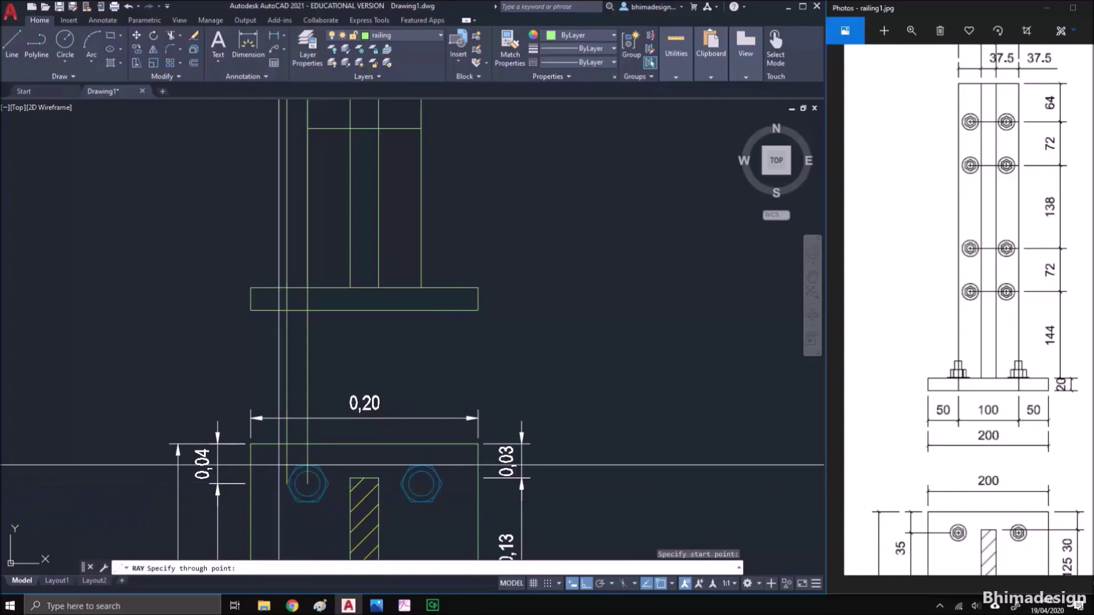
click(279, 376)
key(Return)
key(Return)
click(328, 484)
click(329, 376)
key(Return)
key(Return)
Draw vertical rays upward from the two lower corners of the upper-left hexagonal nut in the plan
click(319, 502)
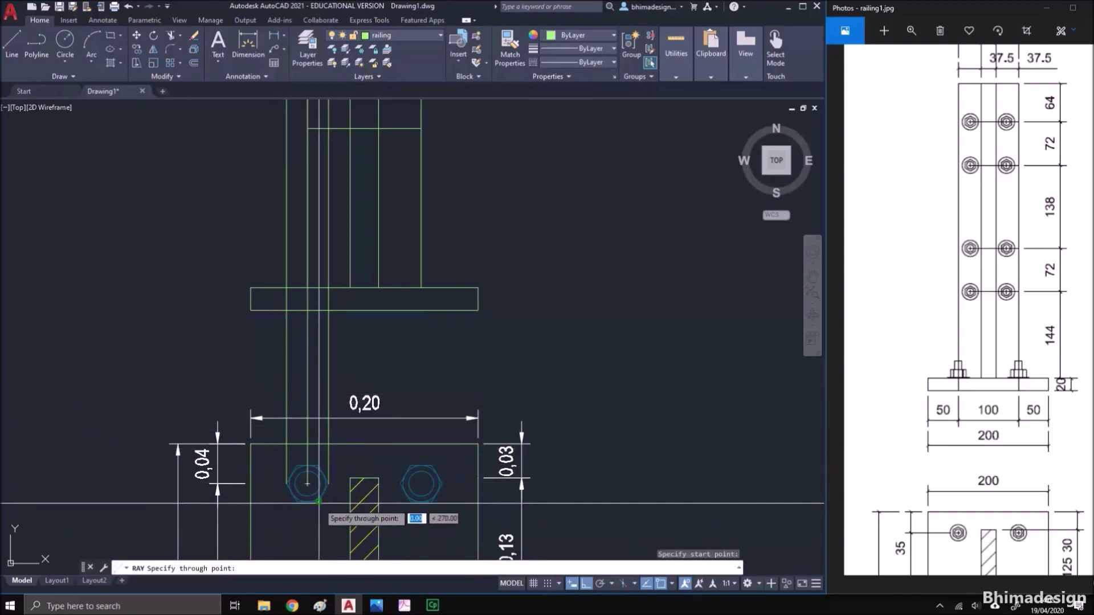
click(315, 387)
key(Return)
key(Return)
click(296, 501)
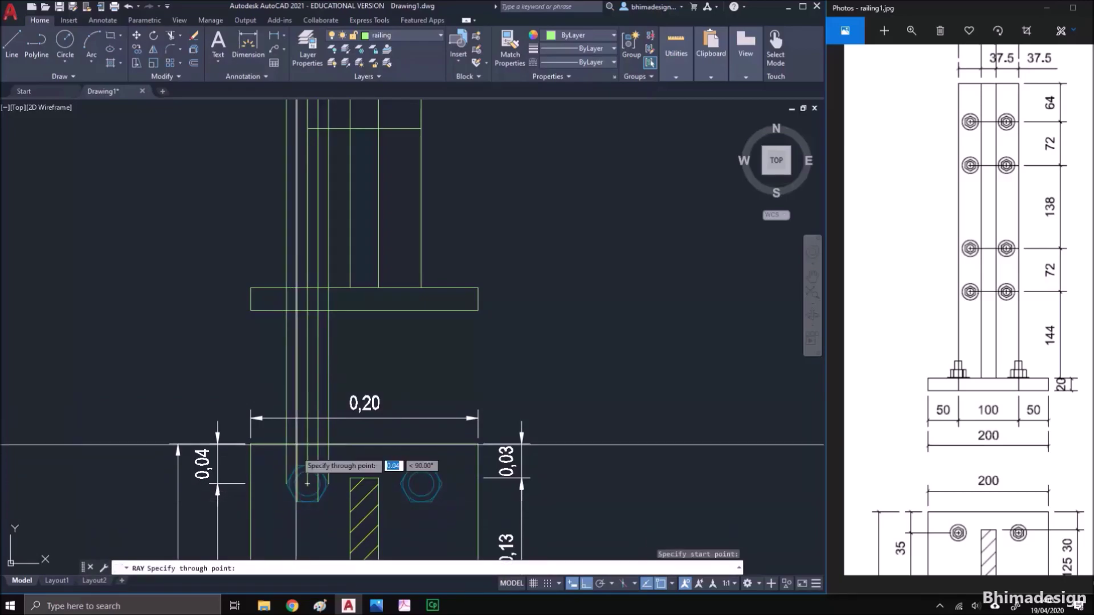
click(296, 393)
key(Return)
key(Return)
Draw vertical rays upward from the left and right quadrants of the bolt circle inside the plan's upper-left nut
click(295, 484)
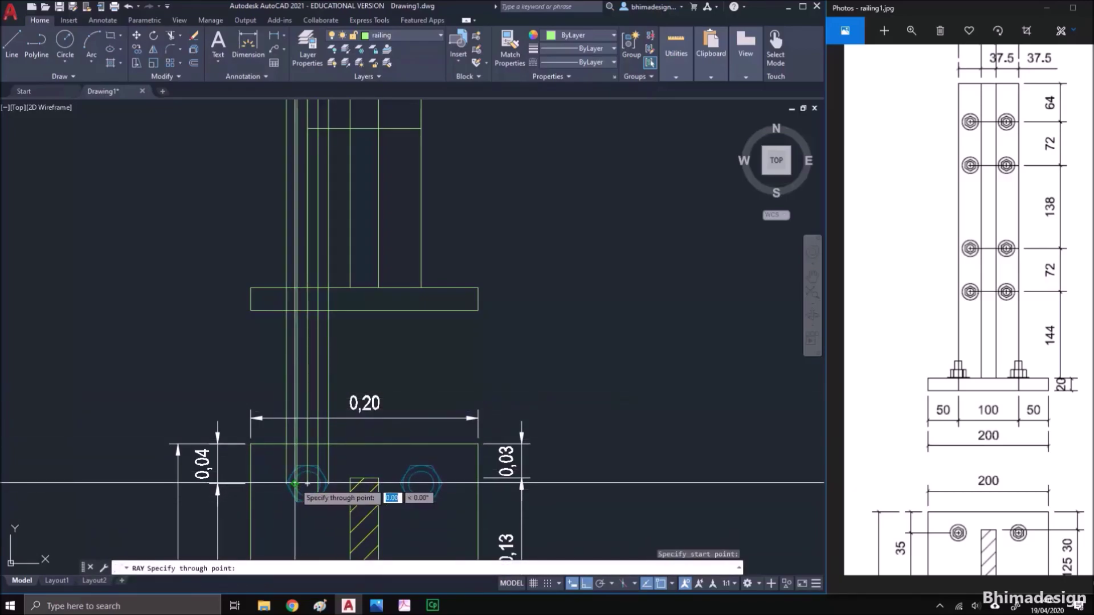
click(279, 372)
key(Return)
scroll(317, 461, up, 2)
key(Return)
click(322, 496)
click(403, 303)
key(Return)
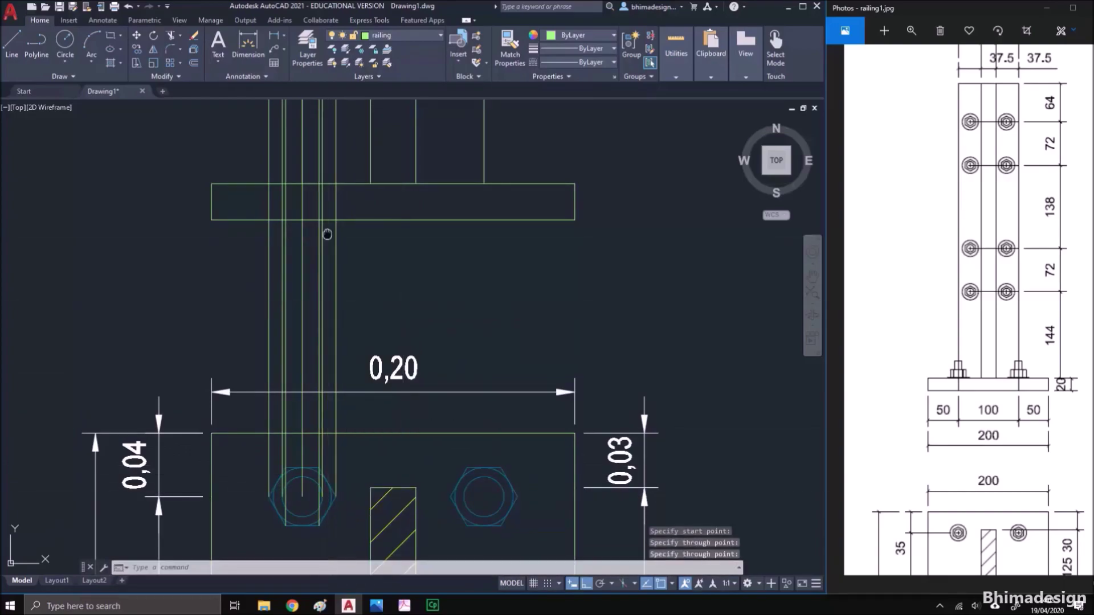
Offset the base plate's top edge upward to form the nut's top edge
scroll(300, 248, up, 3)
middle_drag(300, 248, 298, 261)
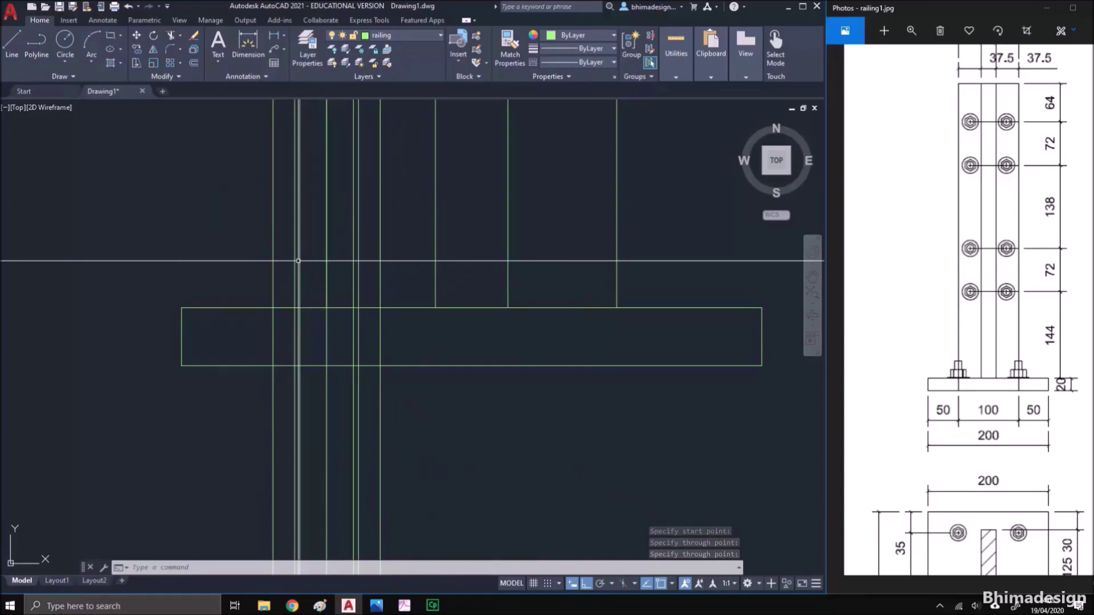
text(o)
key(Return)
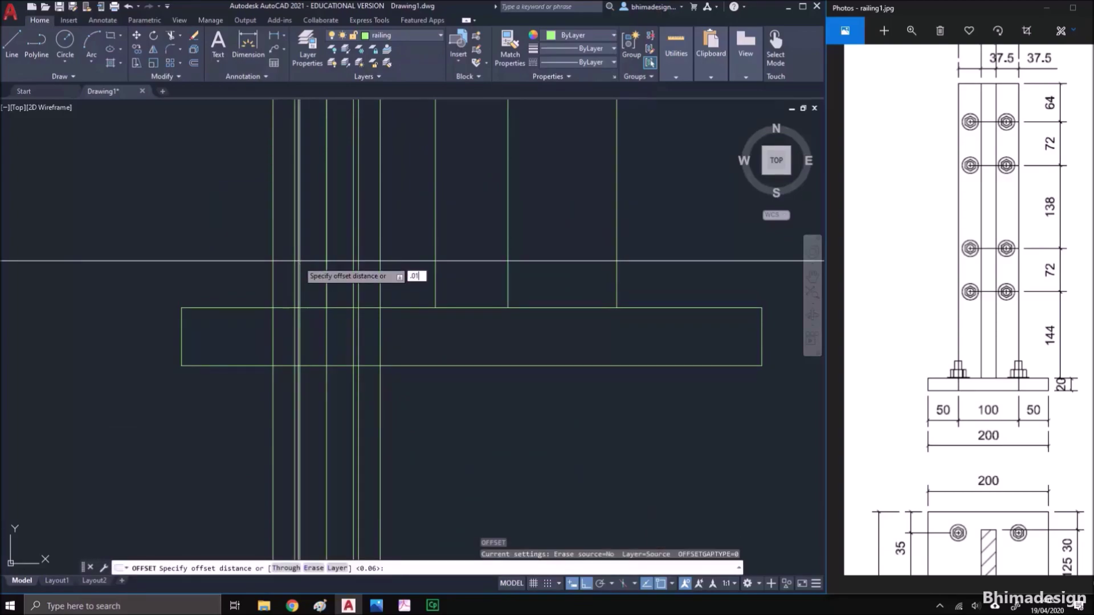
key(Return)
click(286, 308)
click(318, 276)
Trim the nut's top line outside the nut's leftmost and rightmost rays
text(ttr)
key(Return)
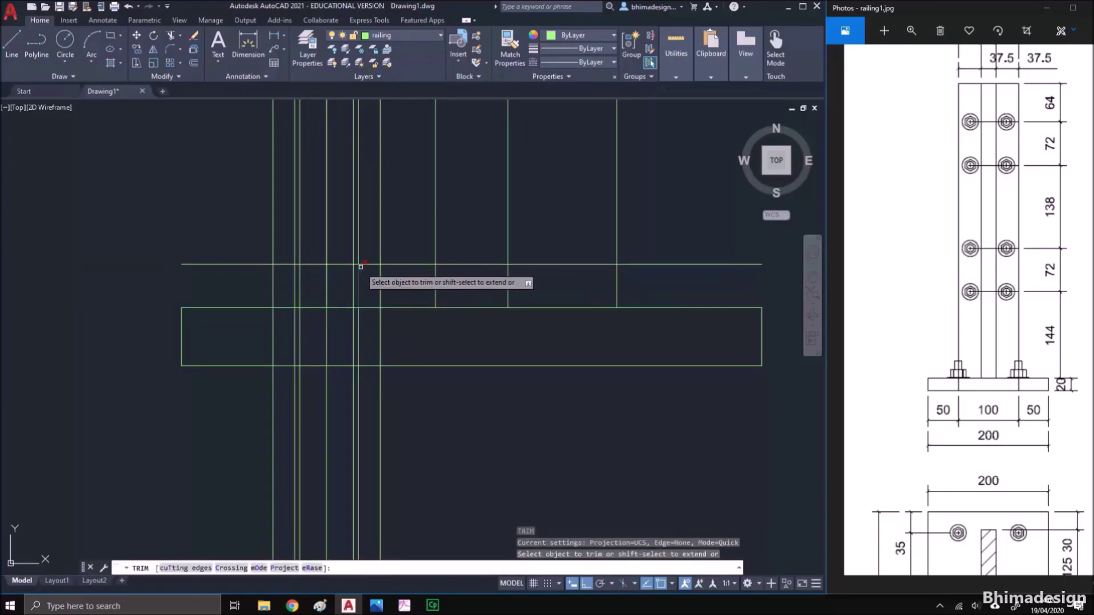
click(265, 264)
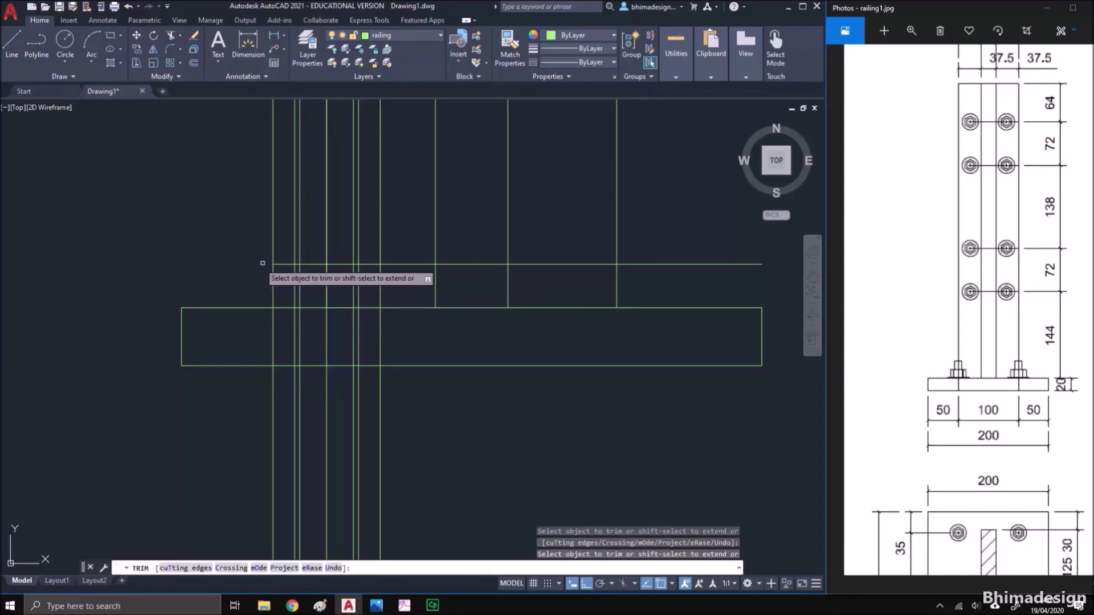
key(Return)
key(Return)
key(Return)
click(381, 286)
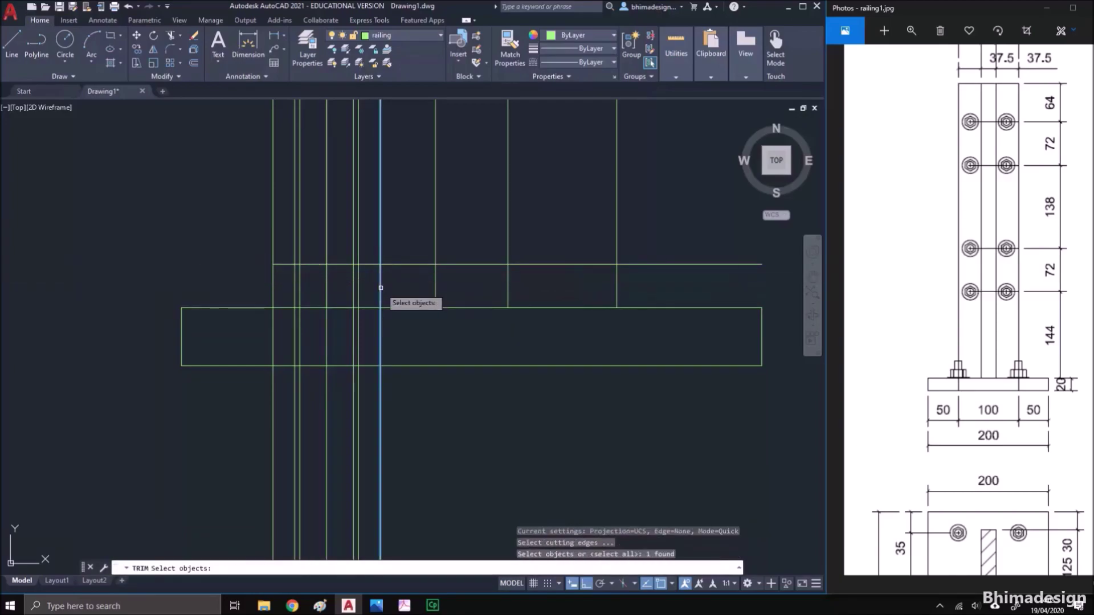
key(Return)
click(387, 263)
key(Return)
Using the base plate's top edge as cutting edge, trim the nut and bolt rays below it
text(tr)
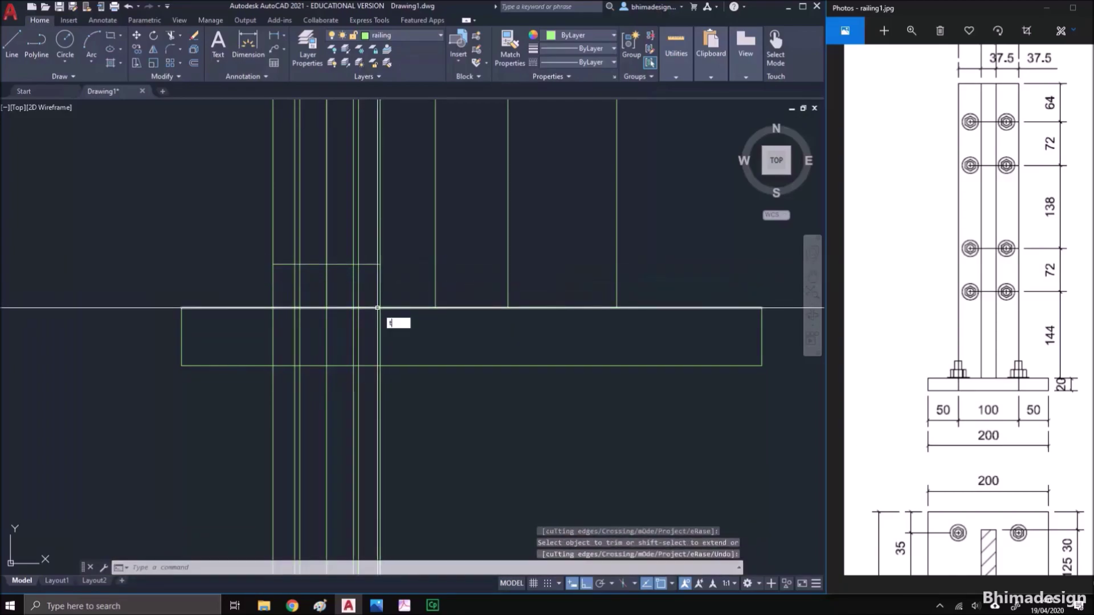
key(Return)
text(t)
key(Return)
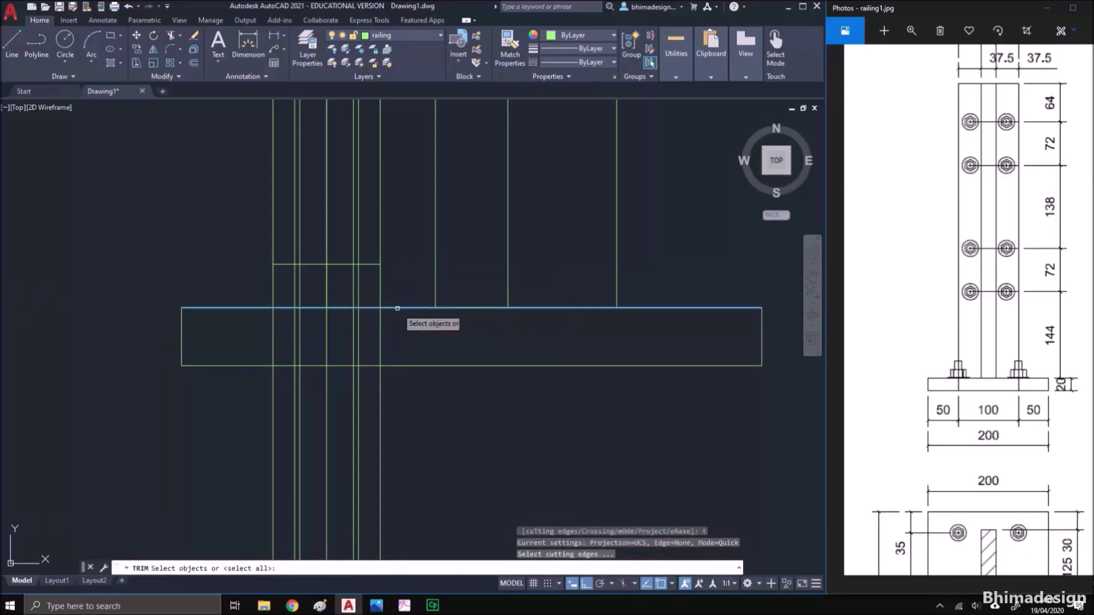
click(397, 308)
key(Return)
click(408, 432)
click(225, 389)
key(Return)
Trim the four rays from the nut's corners above the nut's top edge
middle_drag(295, 257, 289, 339)
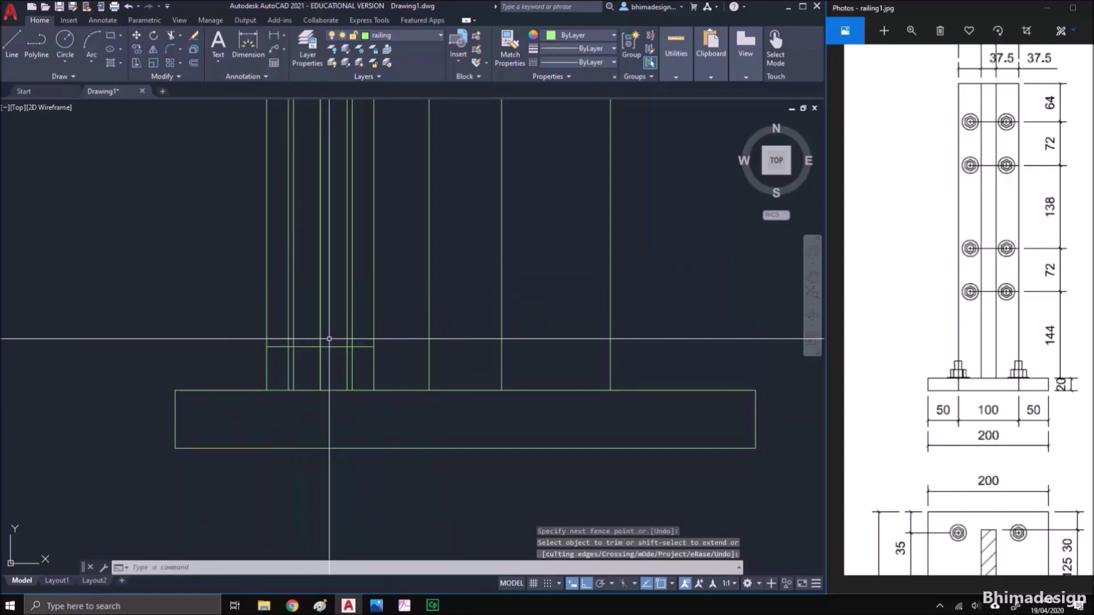
key(Return)
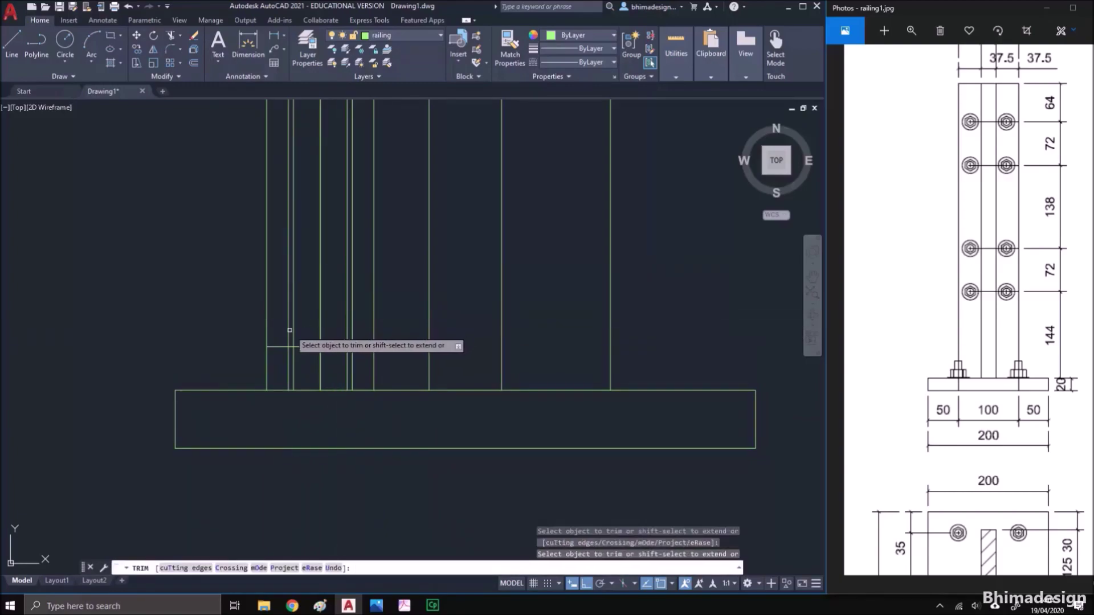
click(266, 329)
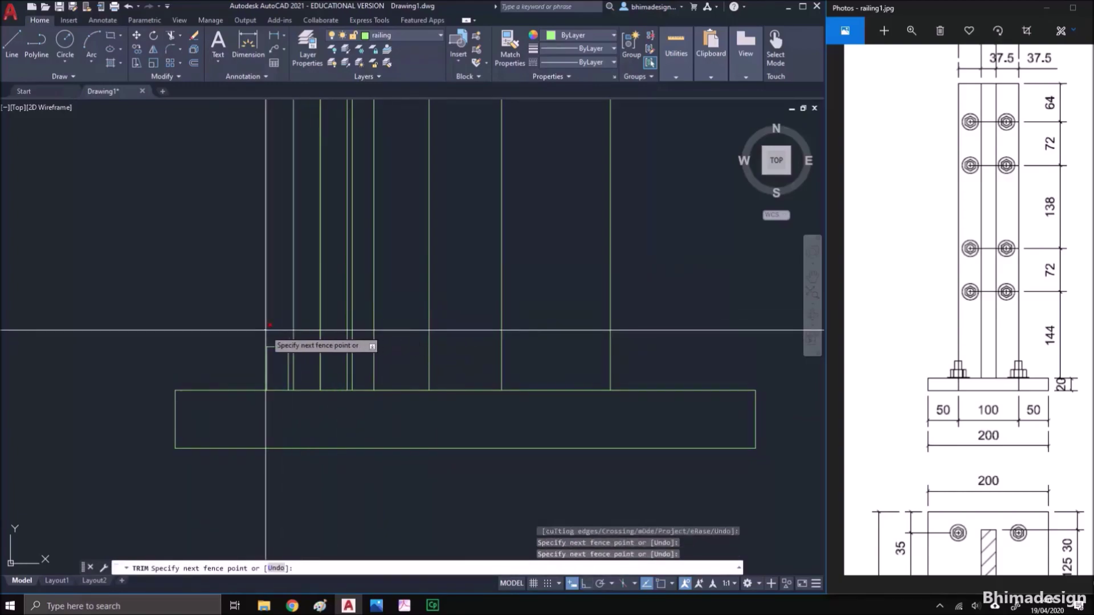
click(332, 329)
key(Return)
click(267, 325)
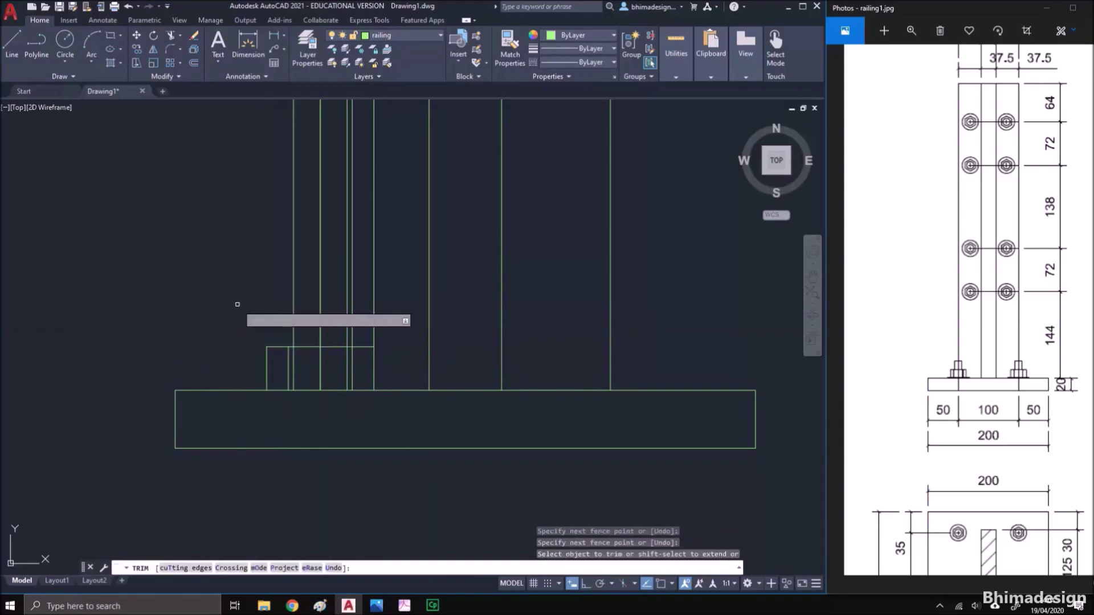
click(352, 333)
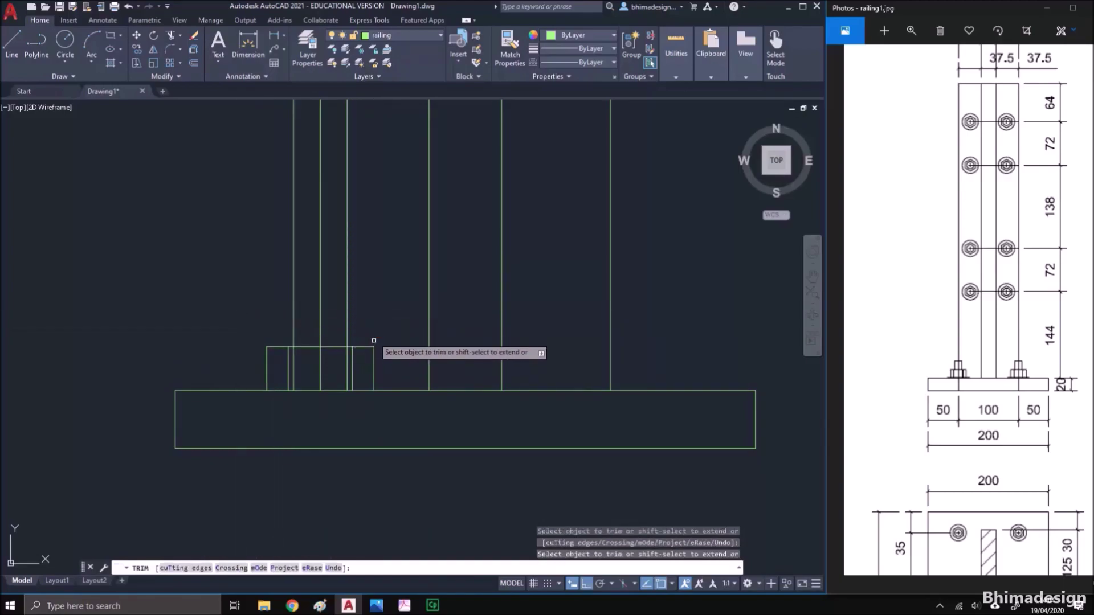
Trim the bolt rays and the centre line inside the nut, below the nut's top edge
scroll(402, 400, down, 6)
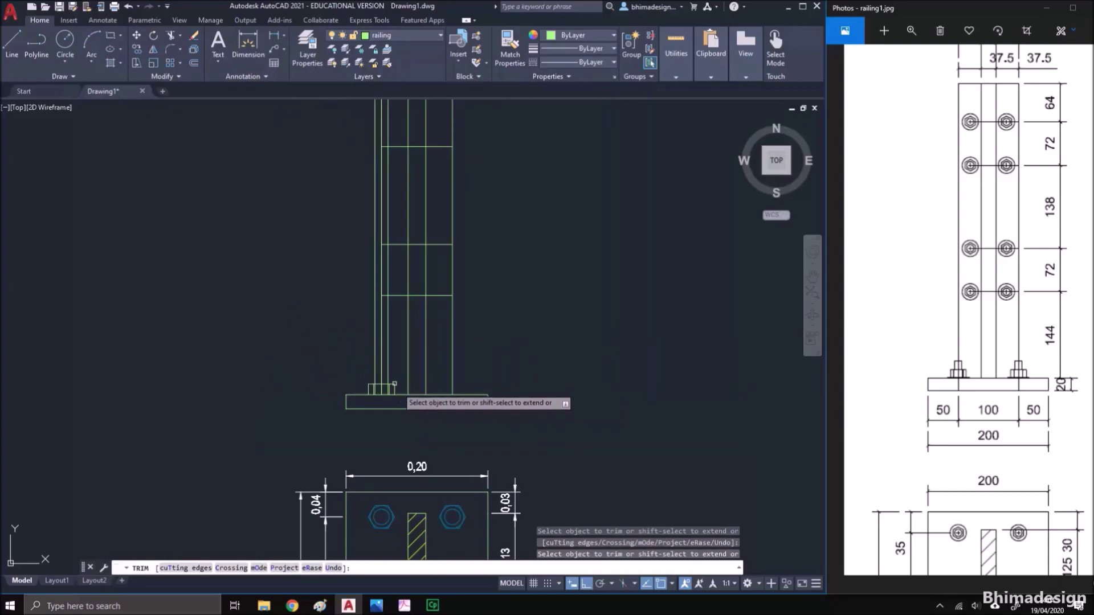
scroll(394, 383, up, 4)
scroll(361, 467, up, 2)
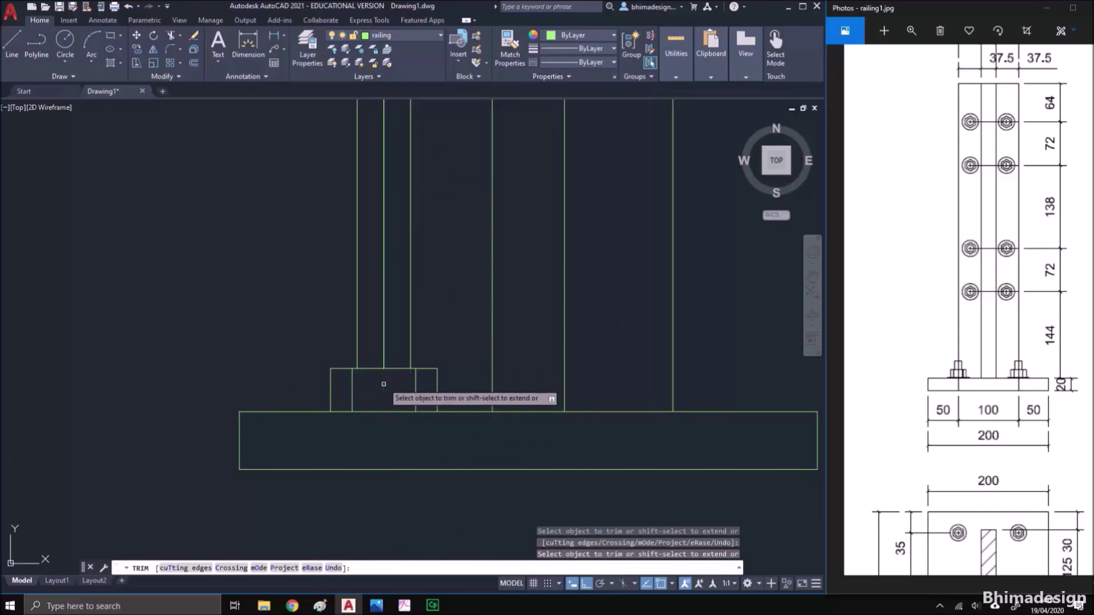
key(space)
Offset the nut's top edge upward to form the top of the protruding bolt end
middle_drag(392, 349, 387, 383)
text(o)
key(space)
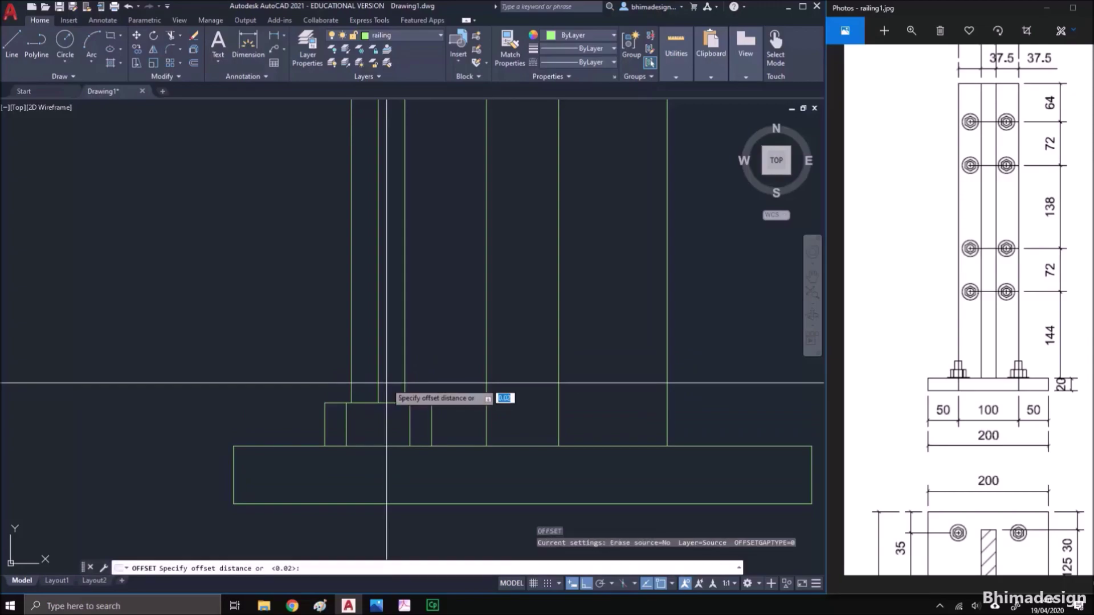
text(.0)
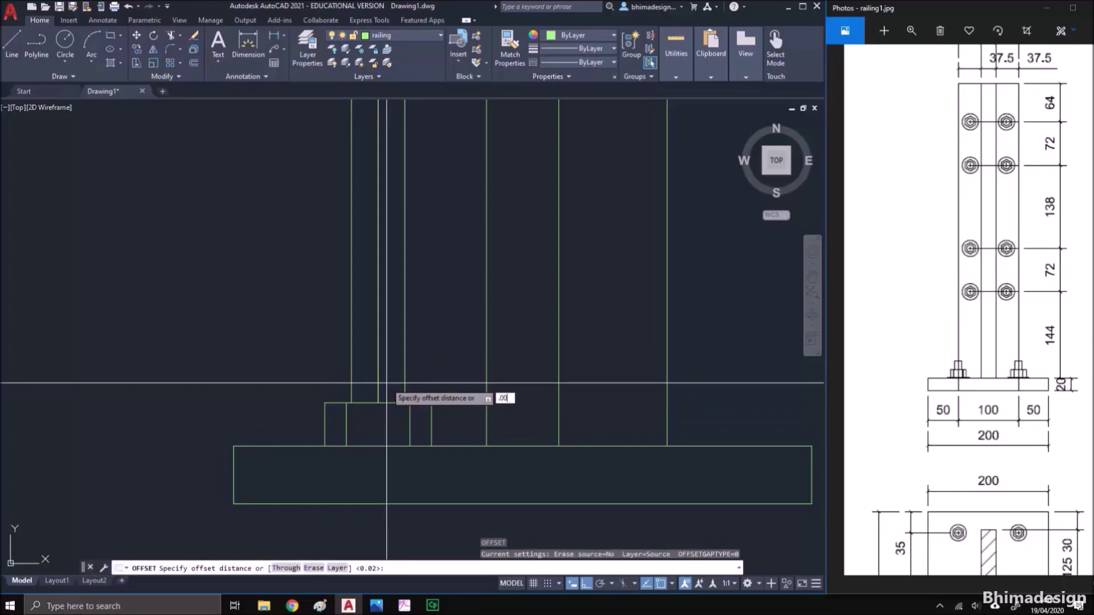
key(Return)
click(374, 402)
click(365, 397)
Trim the bolt's side rays above its top line and that line's excess beyond the bolt's sides
text(tr)
key(Return)
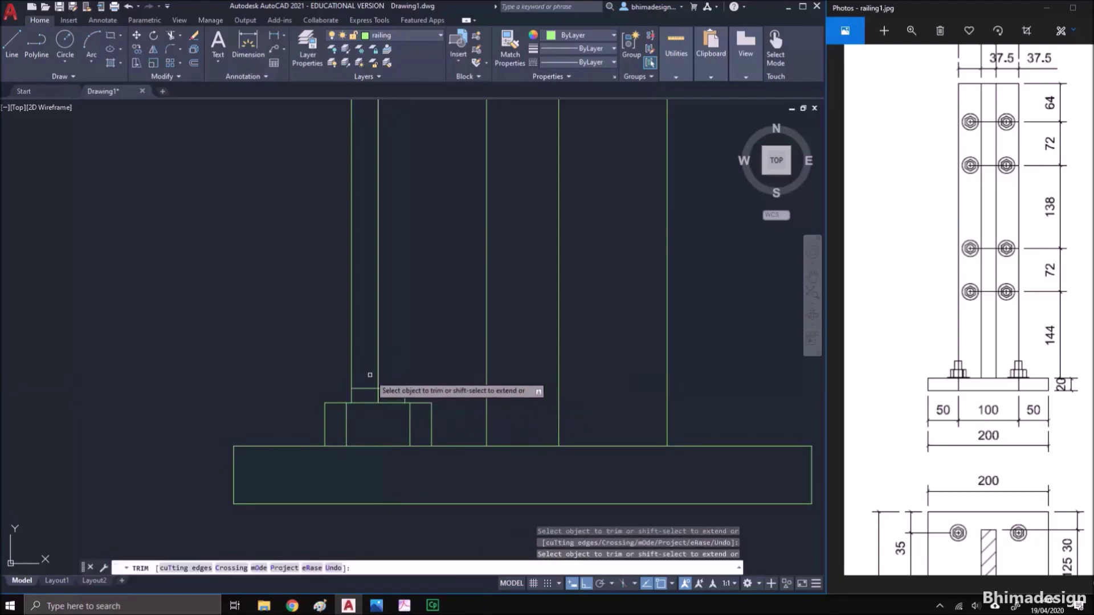
scroll(359, 419, down, 4)
key(Escape)
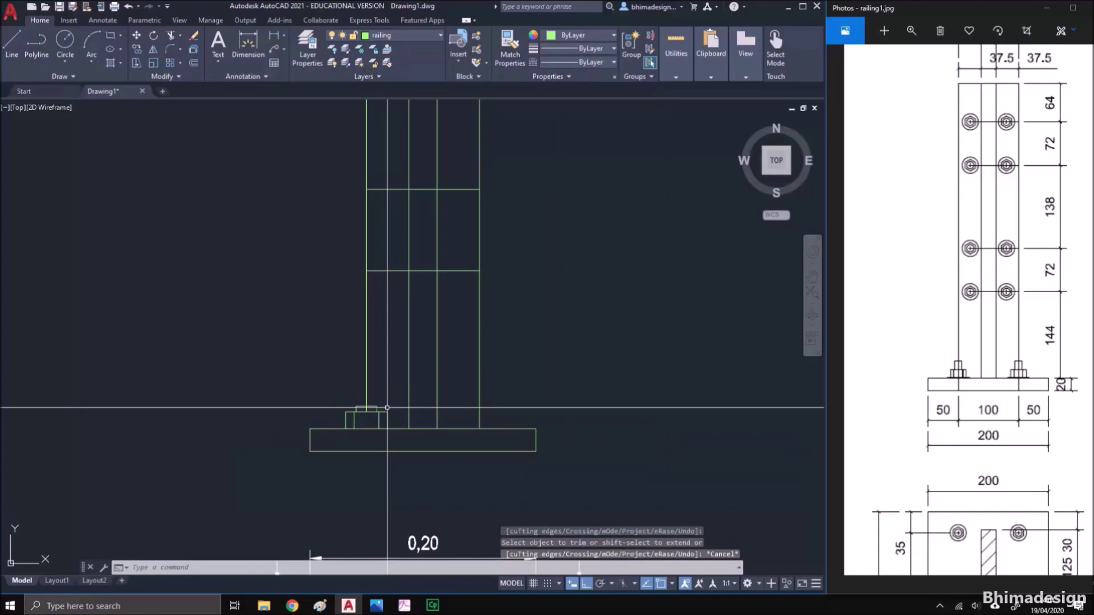
Assign the nut and bolt lines in the front view to the baul layer
scroll(378, 405, up, 2)
click(319, 379)
click(403, 457)
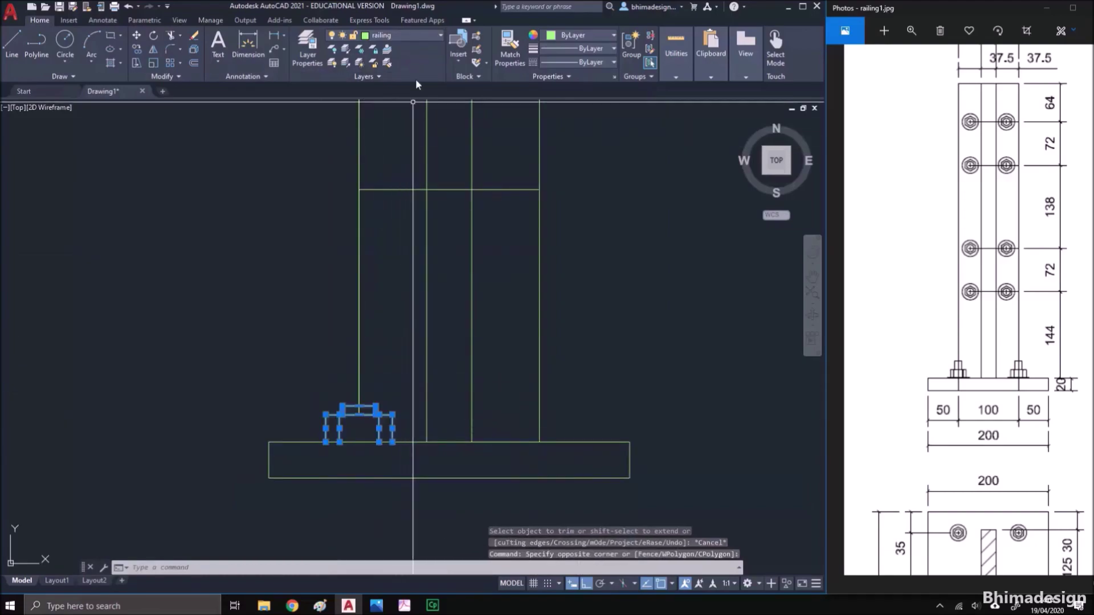
click(422, 38)
click(411, 104)
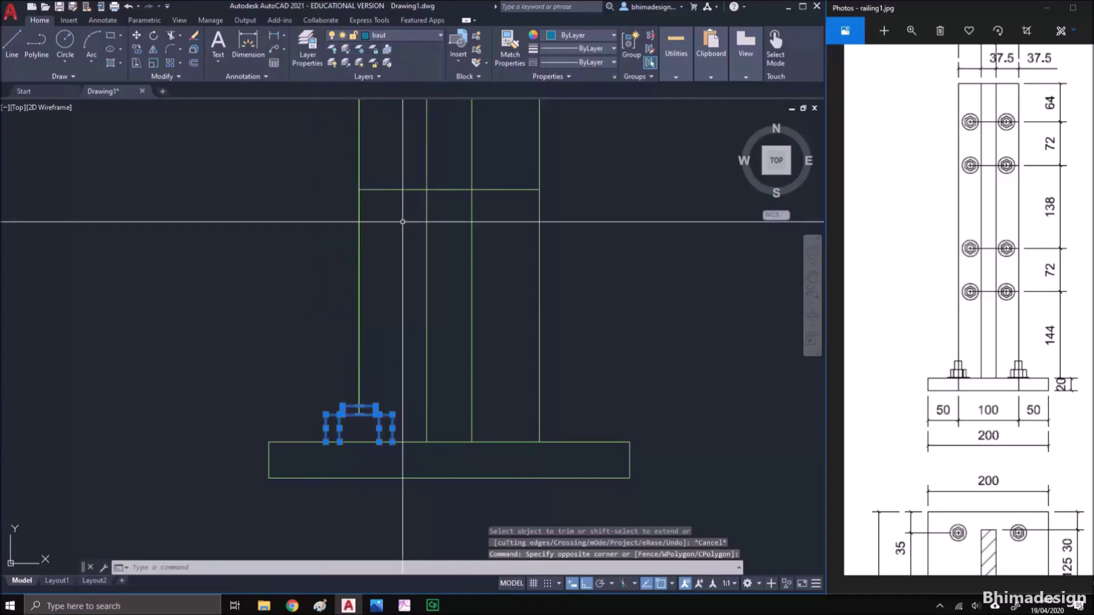
key(Escape)
key(Escape)
Trim the post's left edge line inside the bolt end above the nut
scroll(366, 320, down, 3)
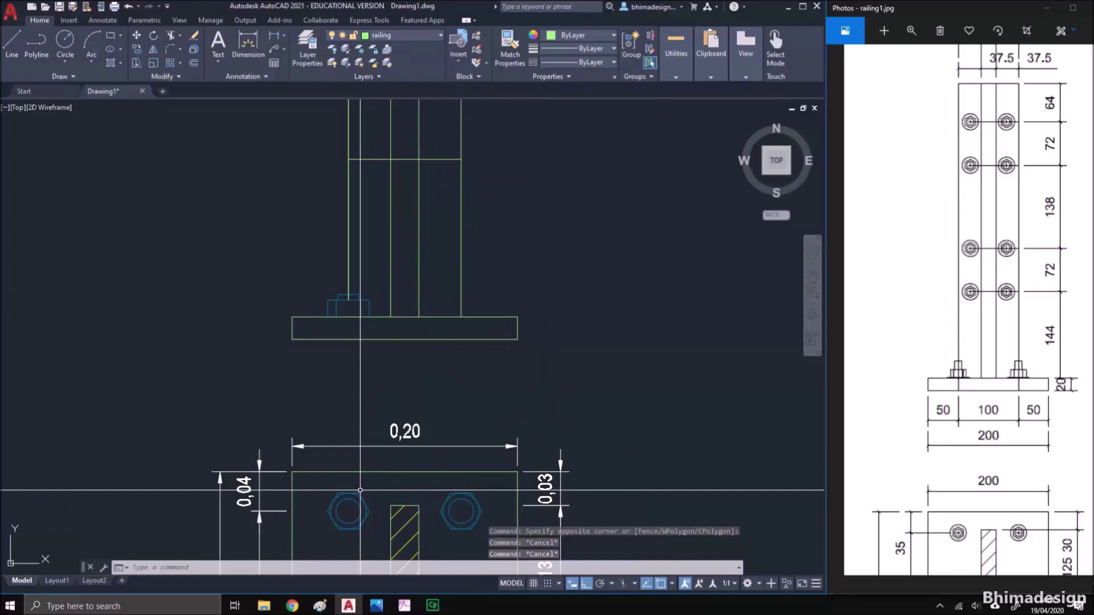
scroll(375, 278, up, 3)
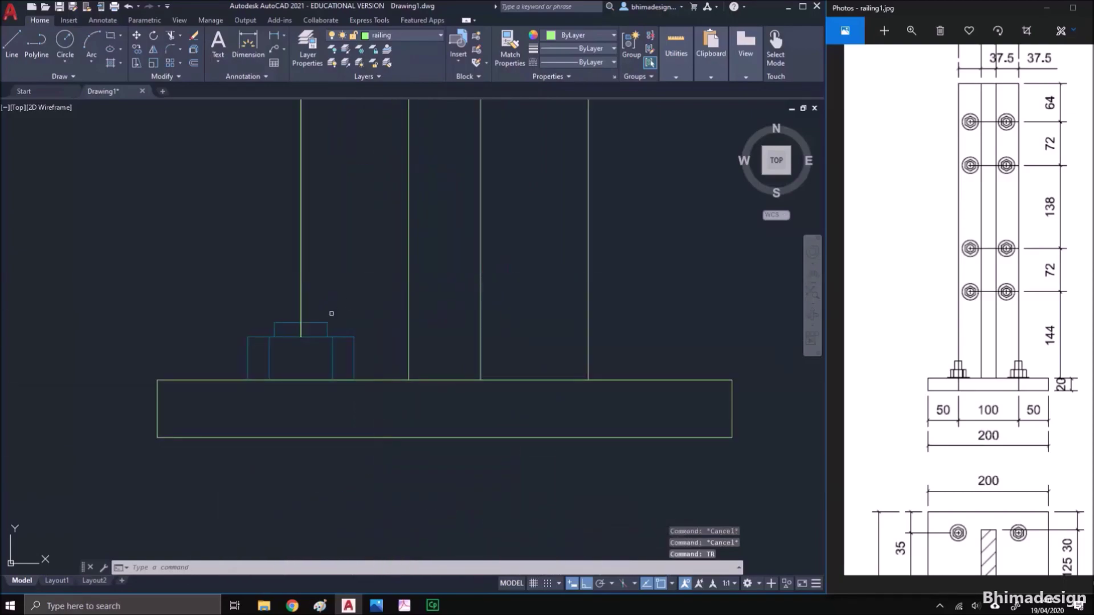
text(tr)
key(space)
key(Escape)
Mirror the left nut and bolt about the base plate's vertical centreline, keeping the originals
text(mi)
key(space)
click(213, 301)
click(373, 412)
key(space)
scroll(417, 390, down, 2)
click(434, 383)
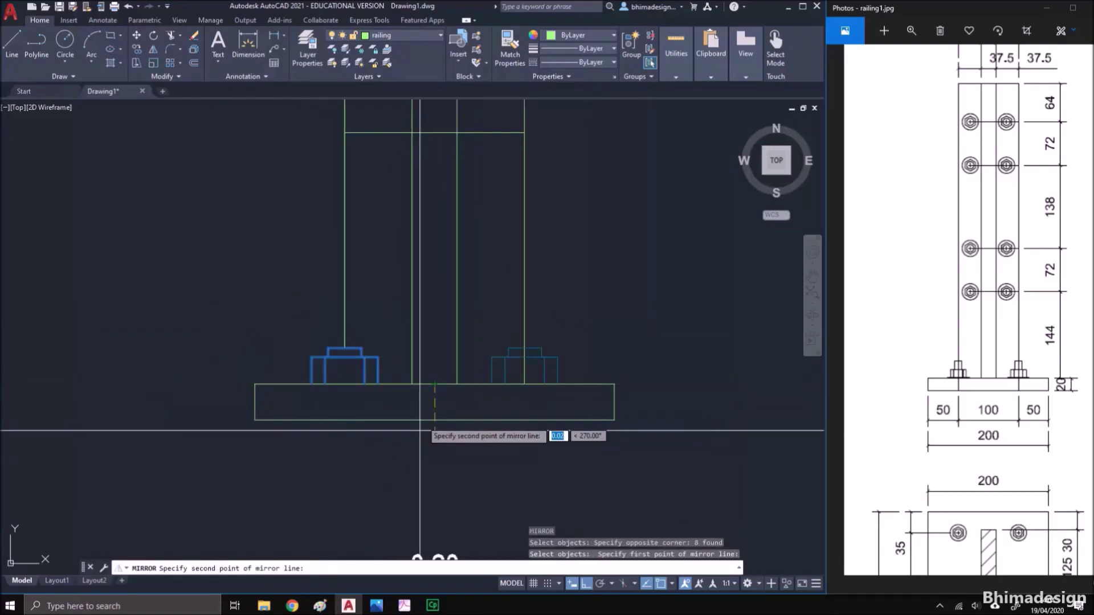
click(411, 464)
key(space)
Trim the post's right edge line inside the mirrored nut and bolt, and save the drawing as railing
scroll(526, 361, up, 2)
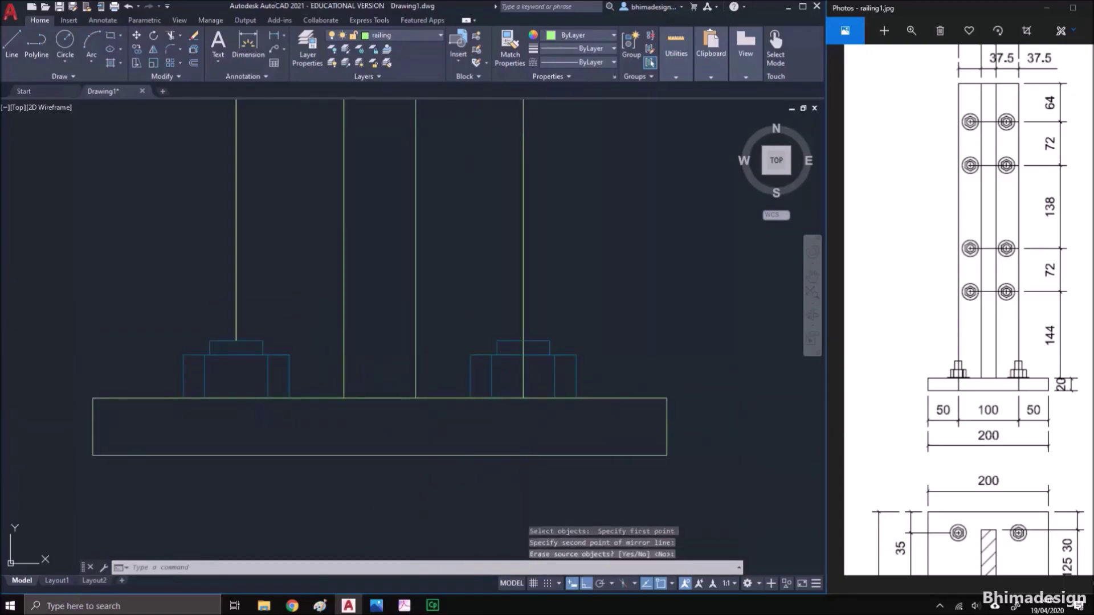
text(tr)
key(space)
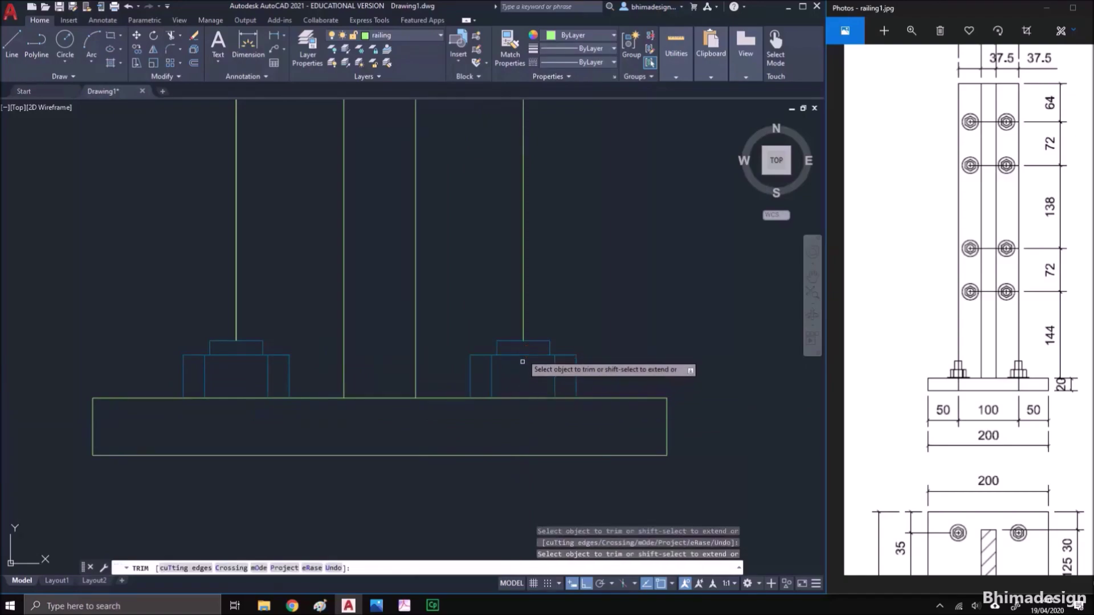
scroll(496, 415, down, 4)
key(space)
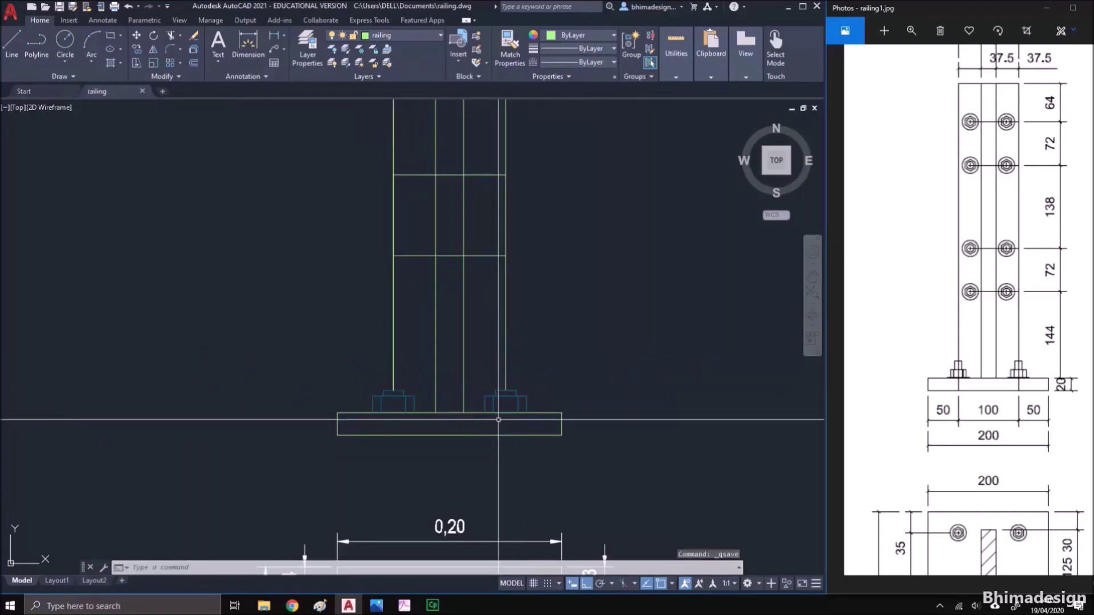
Erase the leftover vertical line extending above the post's top left corner
scroll(498, 371, down, 3)
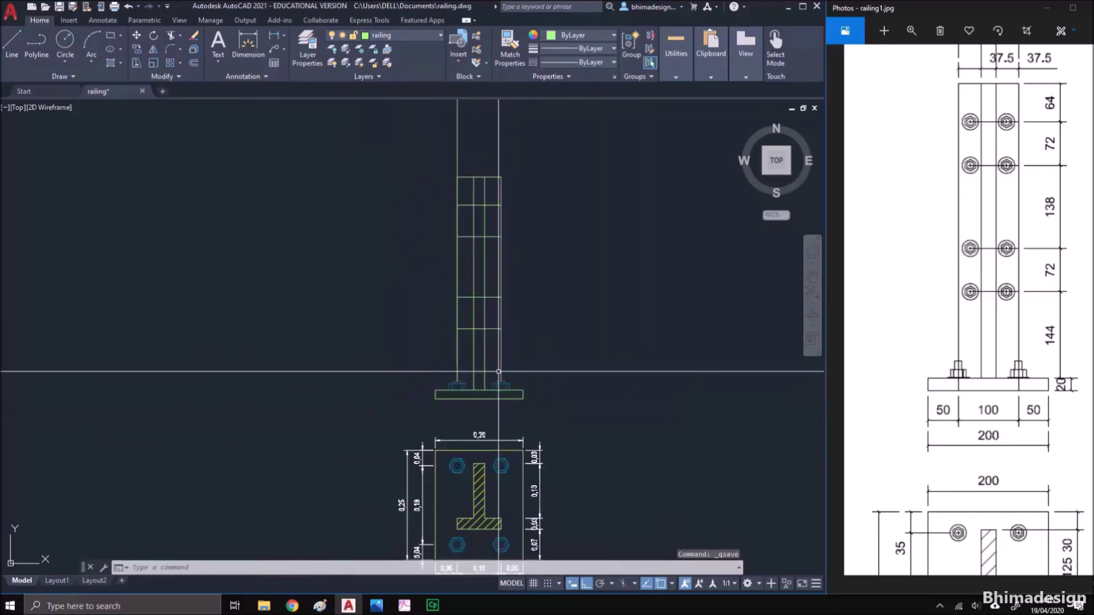
click(466, 142)
click(459, 150)
text(E)
key(Return)
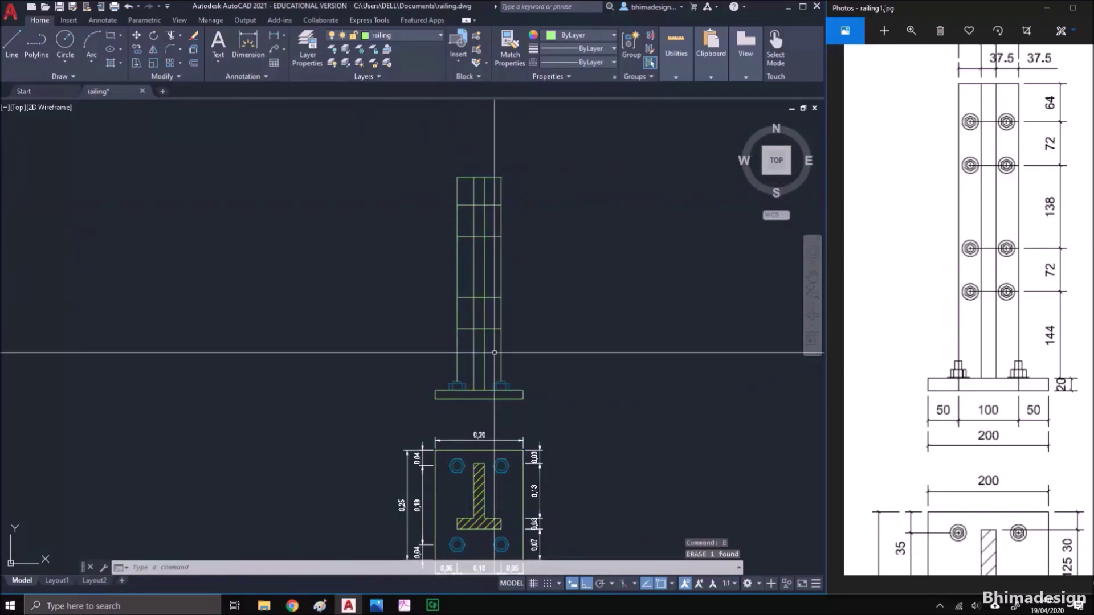
Consult the side view in the reference image and draw a horizontal ray leftward from the base plate's lower left corner
scroll(500, 352, up, 2)
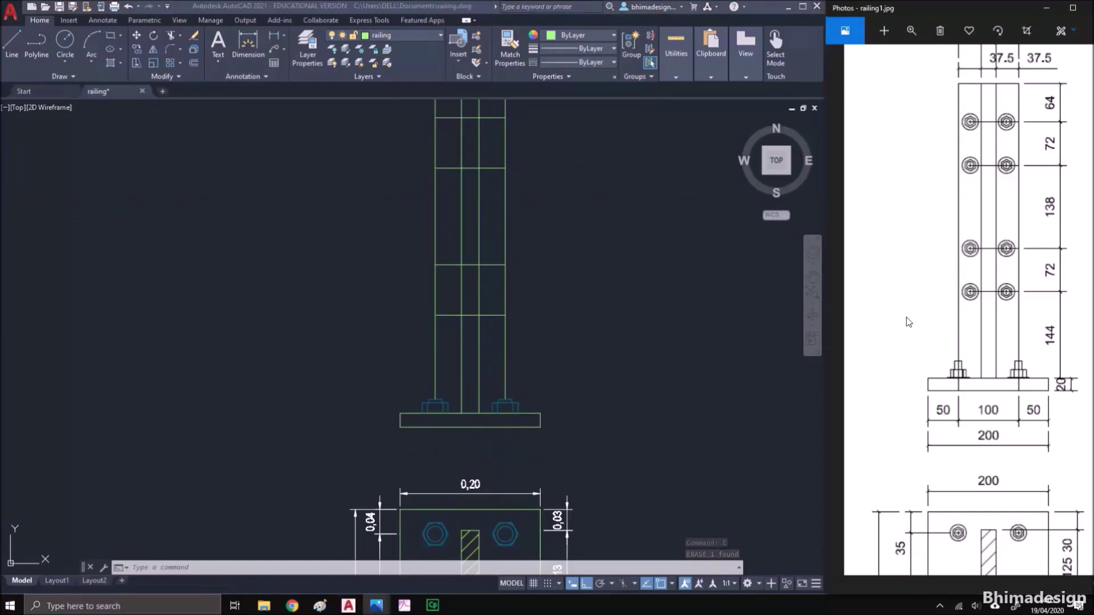
scroll(908, 322, left, 5)
drag(1001, 340, 1057, 354)
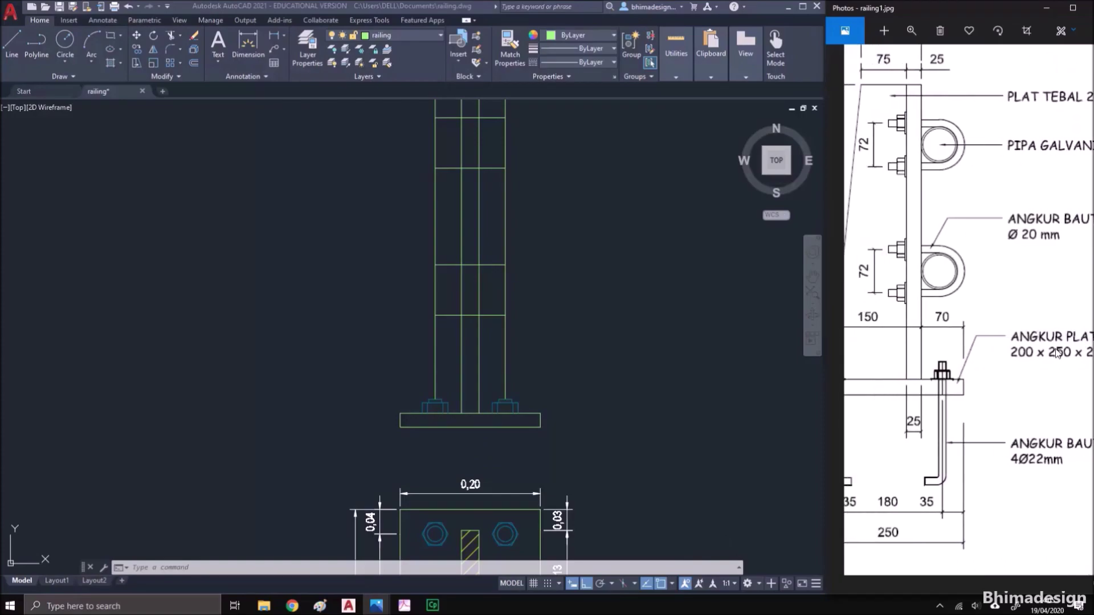
drag(924, 353, 994, 356)
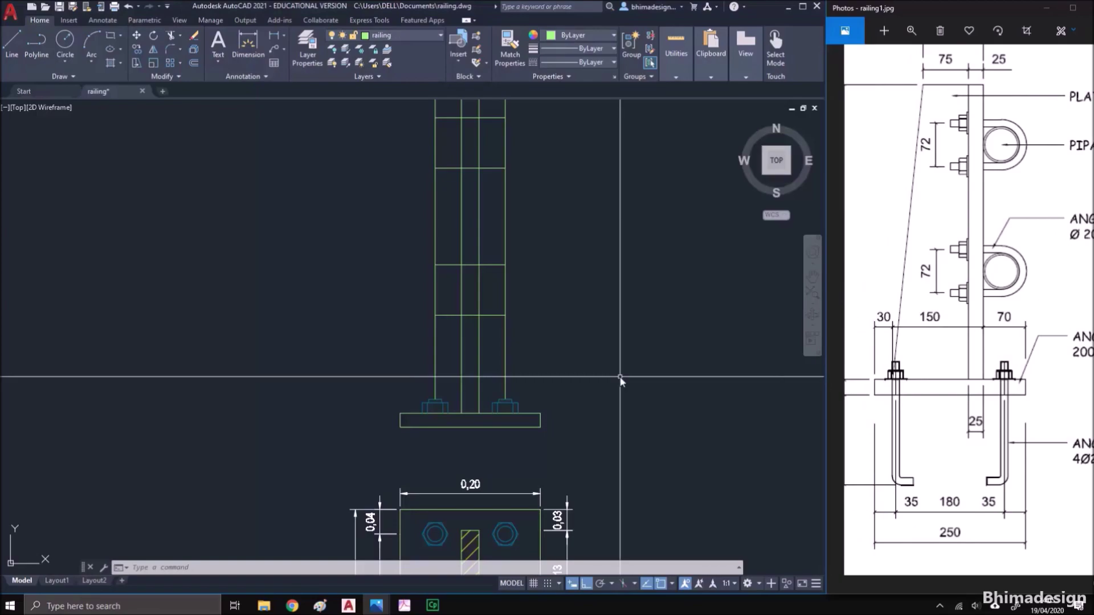
scroll(620, 376, down, 2)
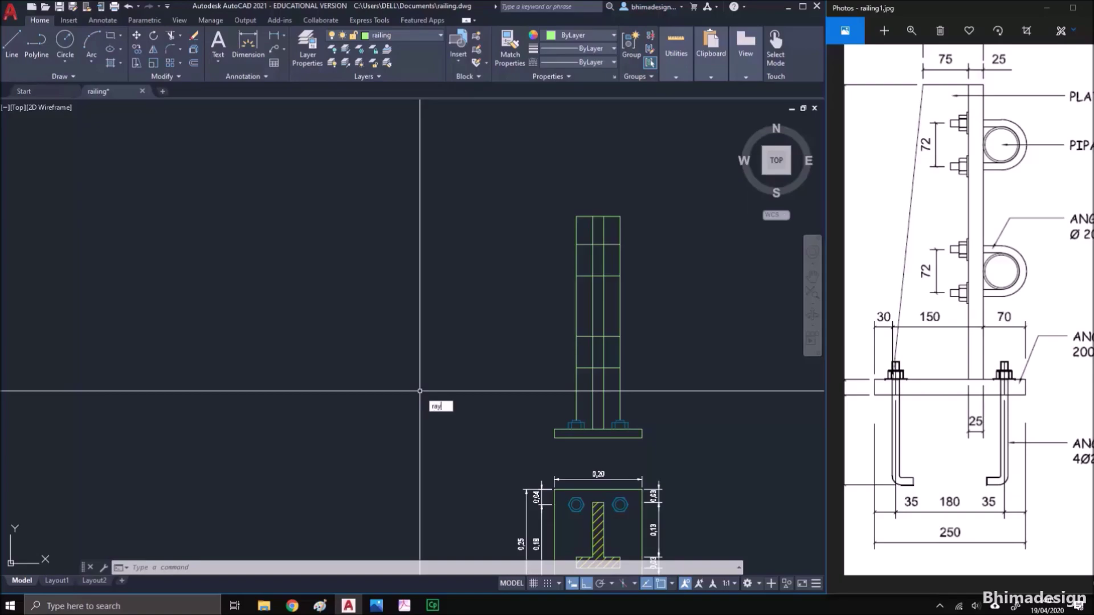
key(Return)
click(554, 437)
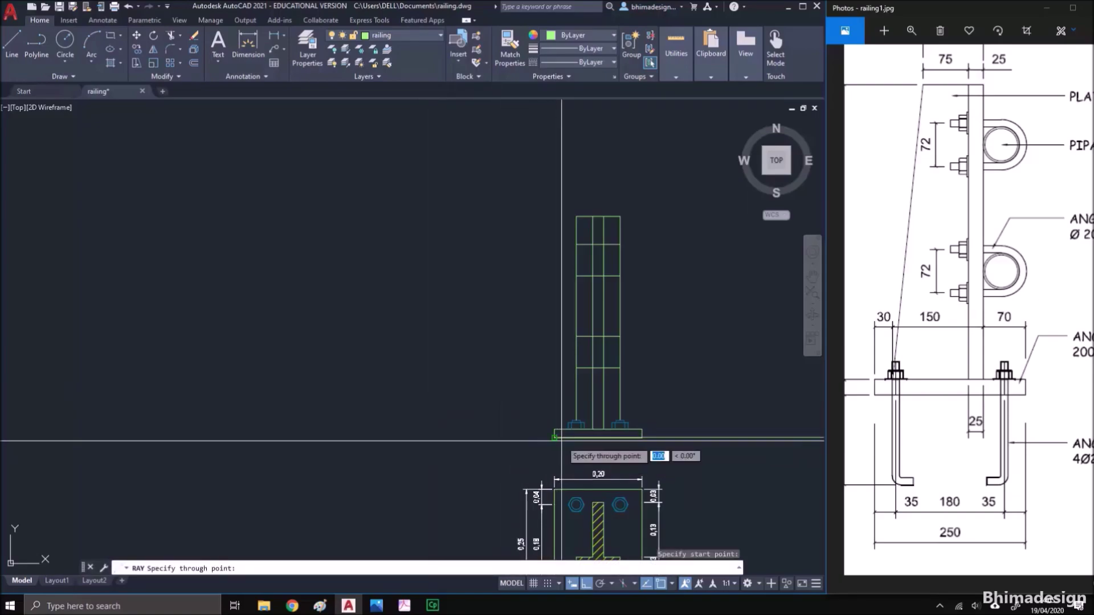
click(399, 438)
key(Return)
Check the front view in the reference image and draw a horizontal ray leftward from the post's top left corner
click(936, 378)
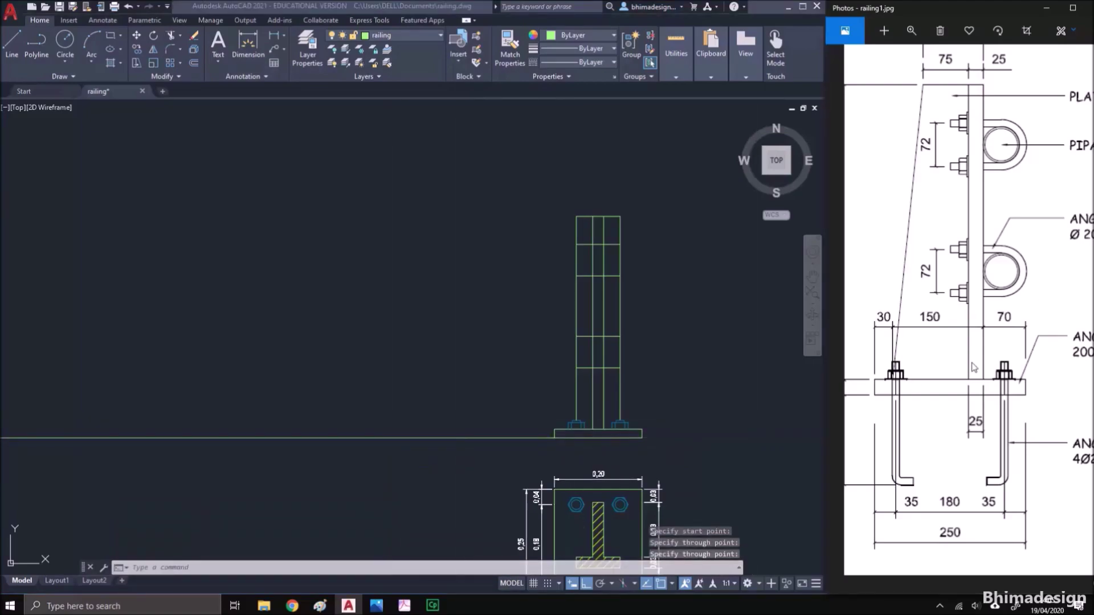
drag(973, 368, 831, 385)
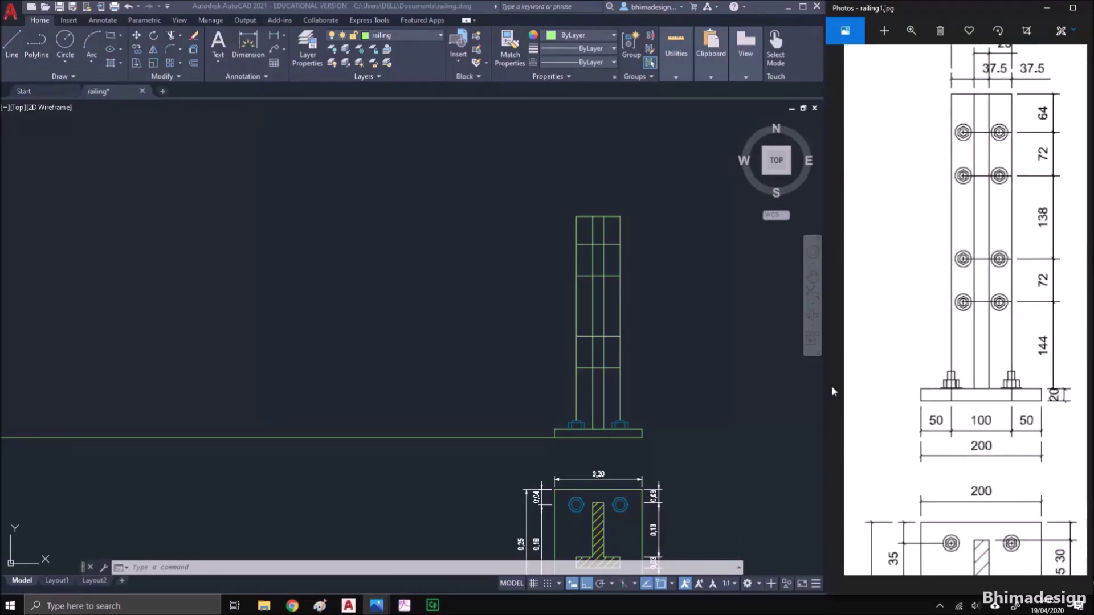
click(438, 285)
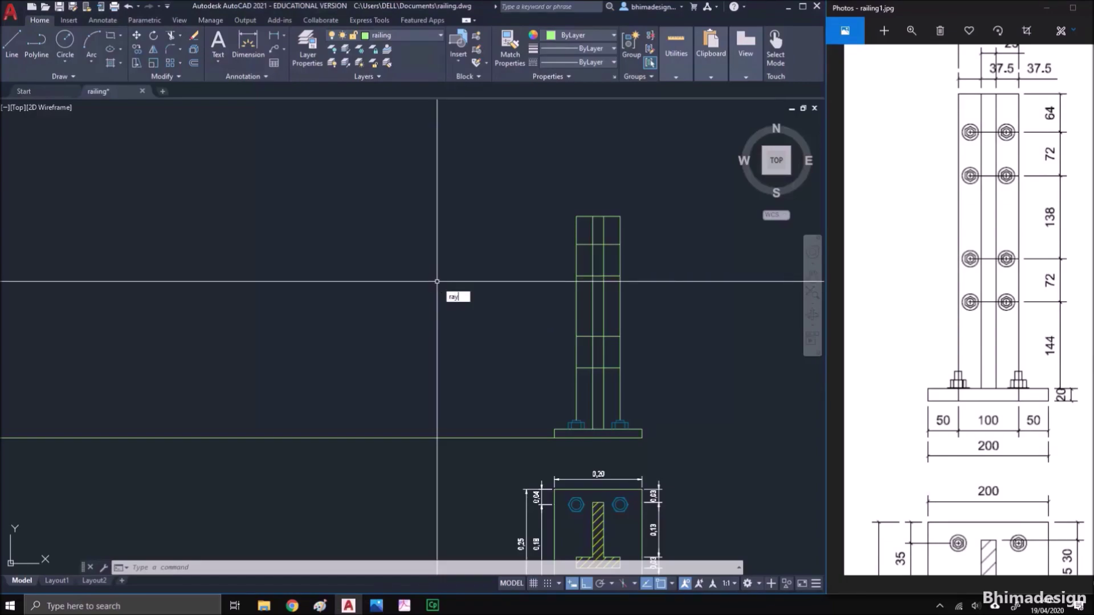
text(ray)
key(Return)
click(576, 216)
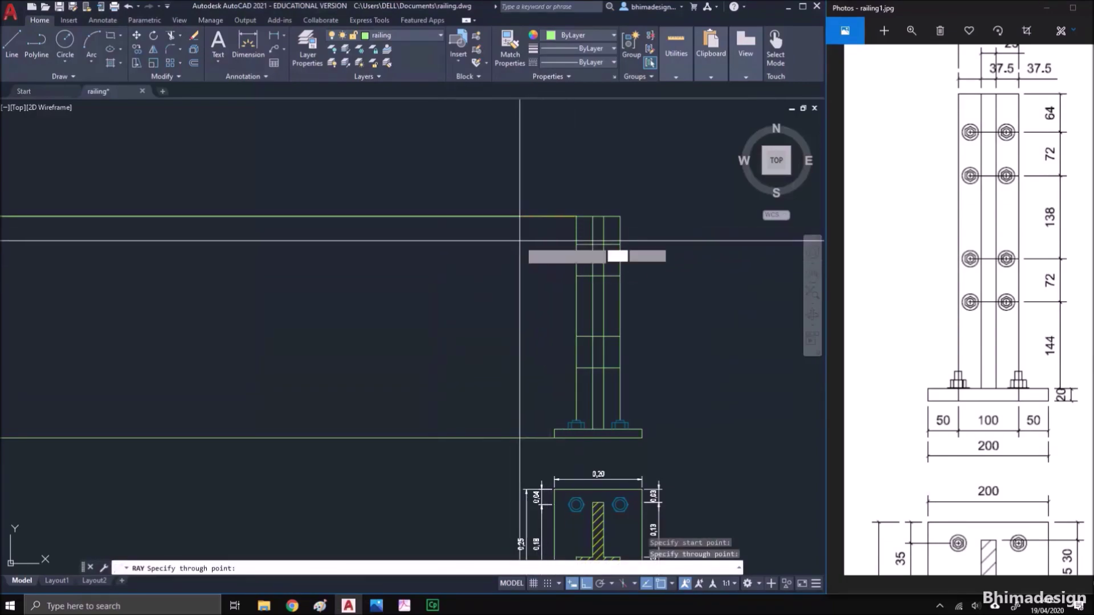
key(Return)
Draw horizontal rays leftward from the left ends of the post's two upper bolt lines
key(Return)
click(536, 254)
key(Return)
key(Return)
click(576, 275)
click(520, 289)
key(Return)
Draw horizontal rays leftward from the left ends of the post's two lower bolt lines
key(Return)
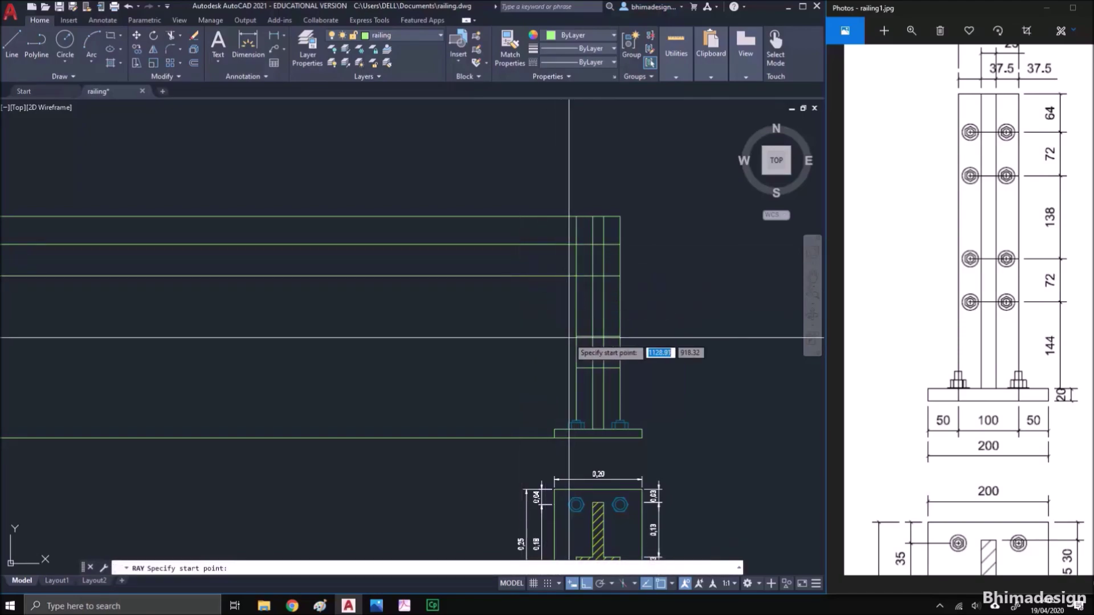
click(576, 336)
click(532, 337)
key(Return)
key(Return)
click(576, 367)
click(525, 369)
key(Return)
Bring the reference image back to the side view and start another projection ray near the base plate
click(871, 339)
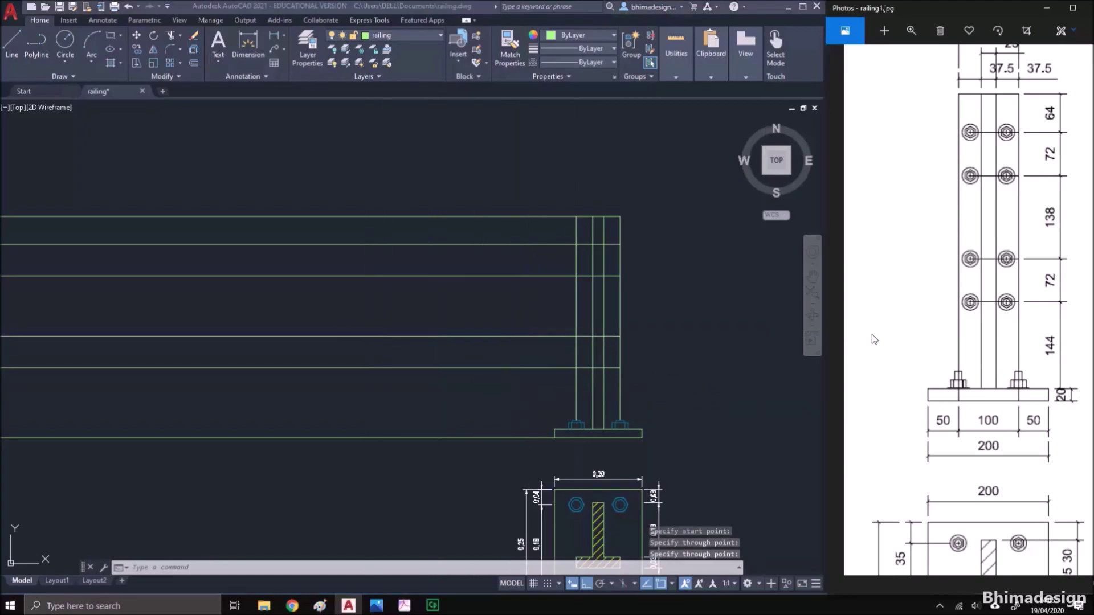
drag(878, 335, 1073, 339)
click(572, 354)
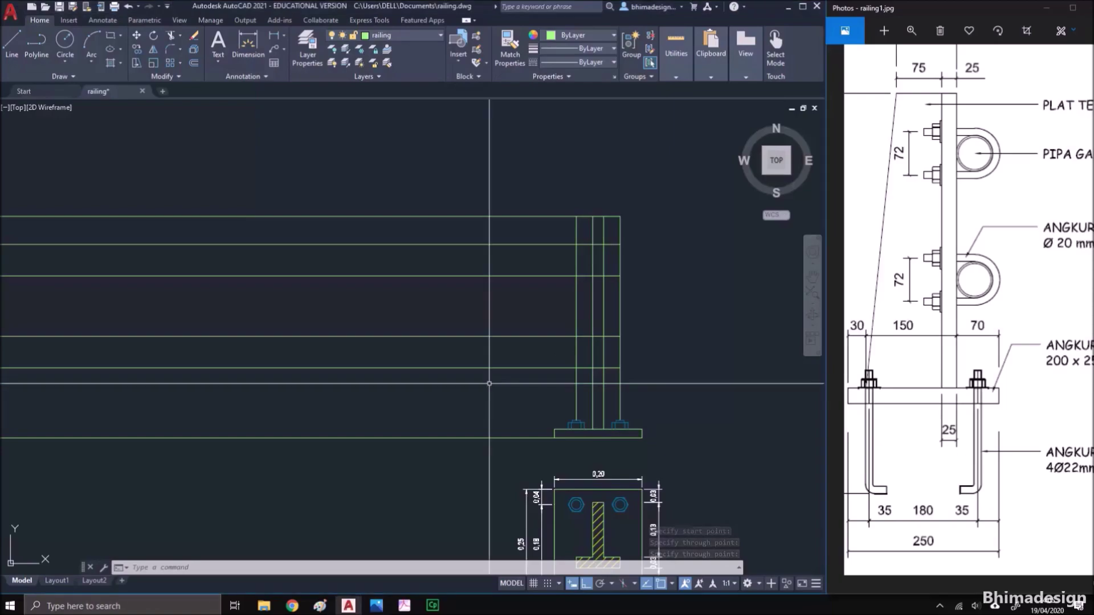
middle_drag(467, 384, 532, 387)
text(l)
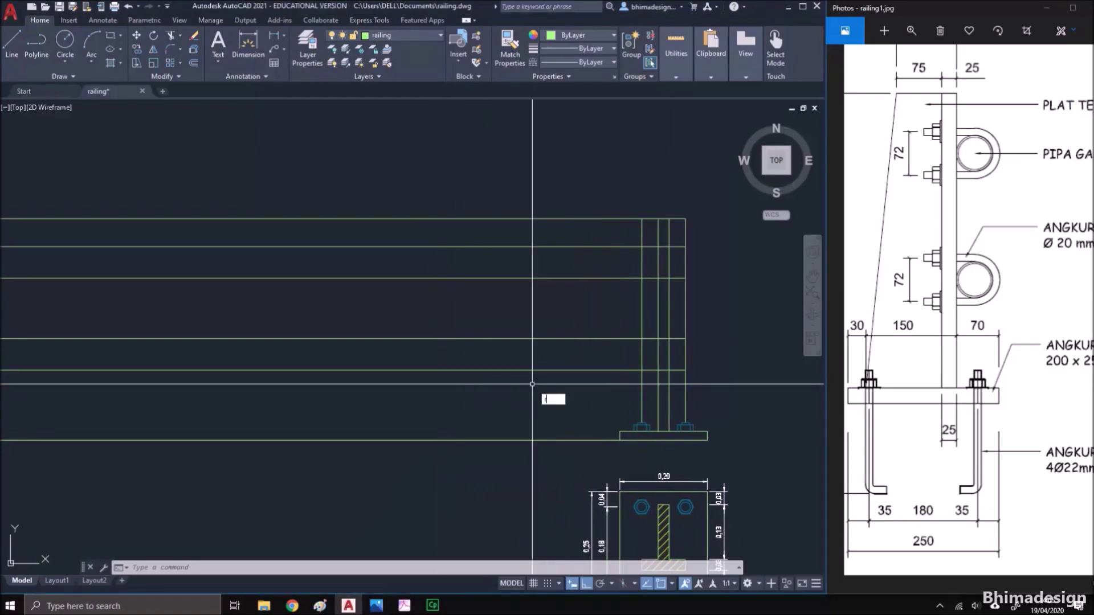
text(AY)
key(Return)
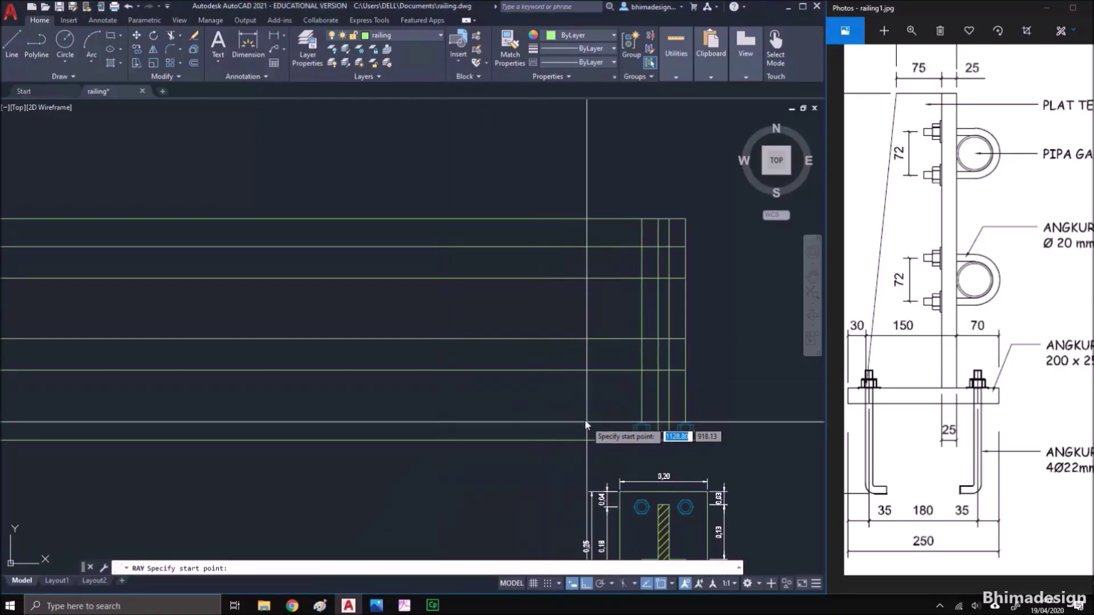
Draw a horizontal ray leftward from the upper-left corner of the front view's base plate and check the reference drawing
click(619, 431)
click(503, 426)
key(Return)
mouse_move(906, 439)
mouse_down()
mouse_move(950, 434)
mouse_move(962, 457)
mouse_up()
click(498, 407)
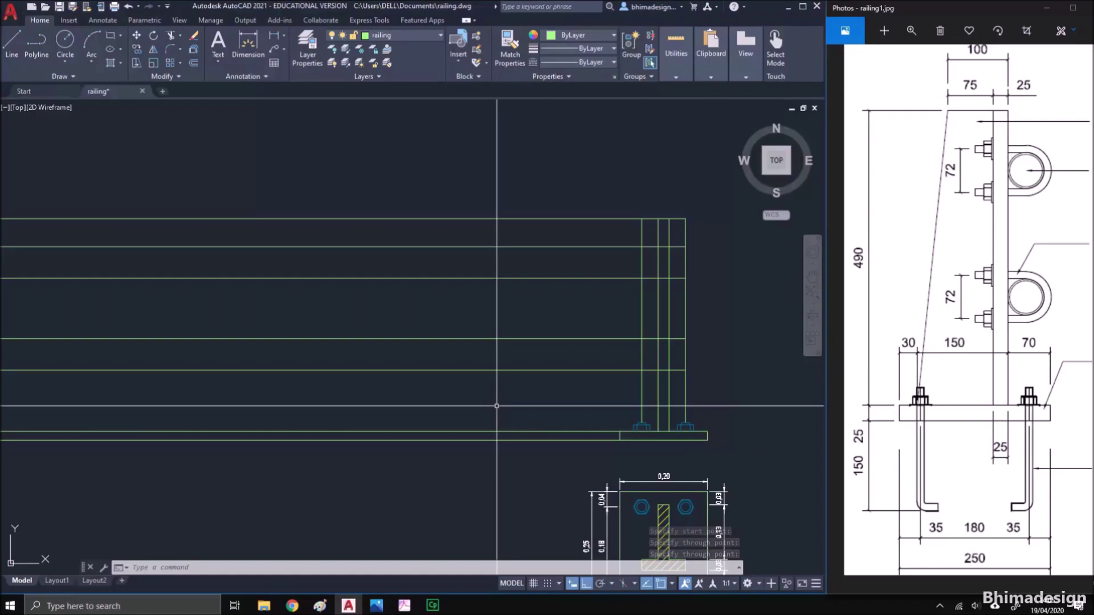
Draw a short vertical line between the two base plate rays, left of the front view's base plate
text(pl)
key(Return)
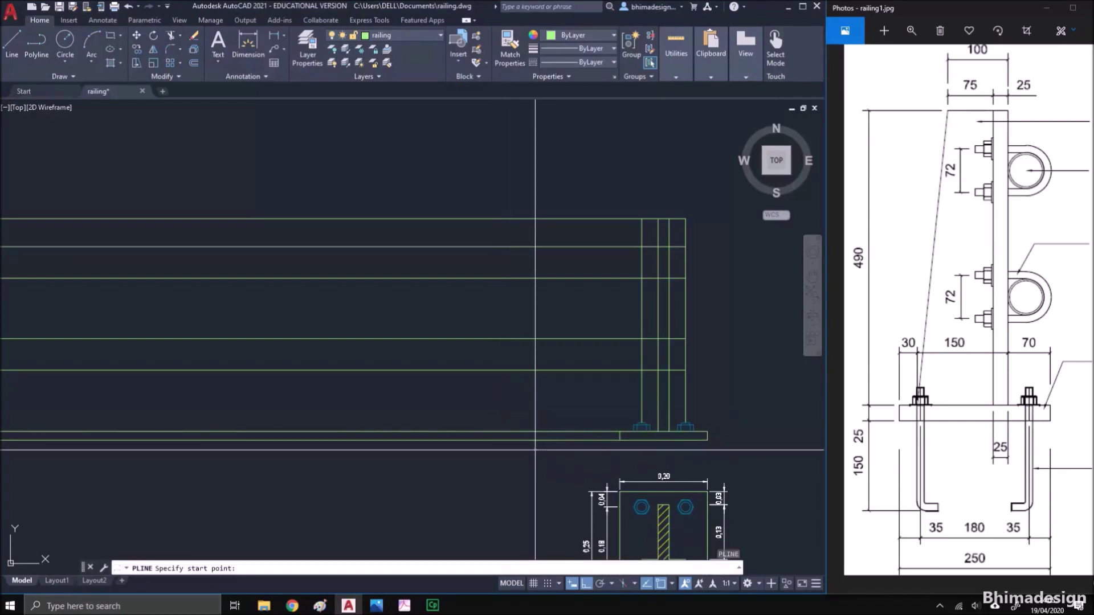
click(534, 439)
key(Escape)
text(tr)
key(Return)
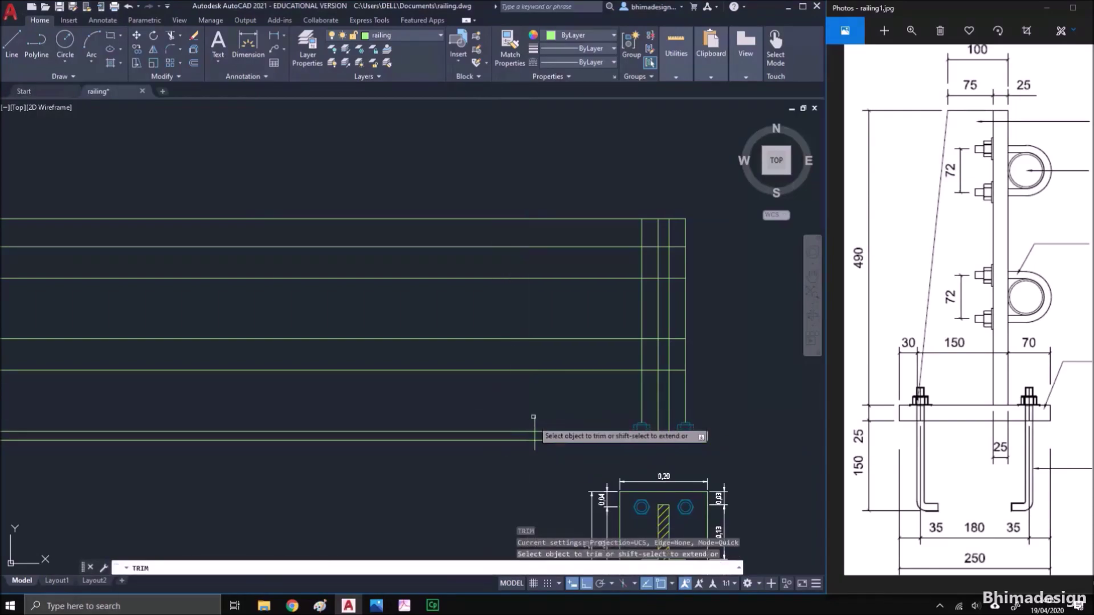
scroll(535, 440, up, 3)
key(Escape)
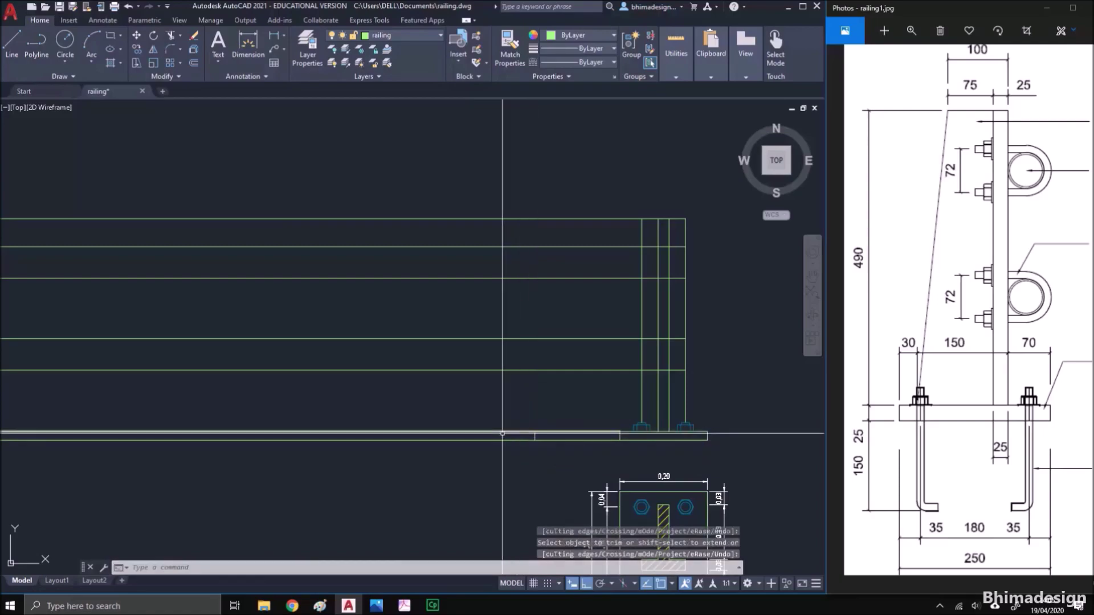
Offset the short vertical line 0.25 to the left to set the side view's base plate width
text(o)
key(Return)
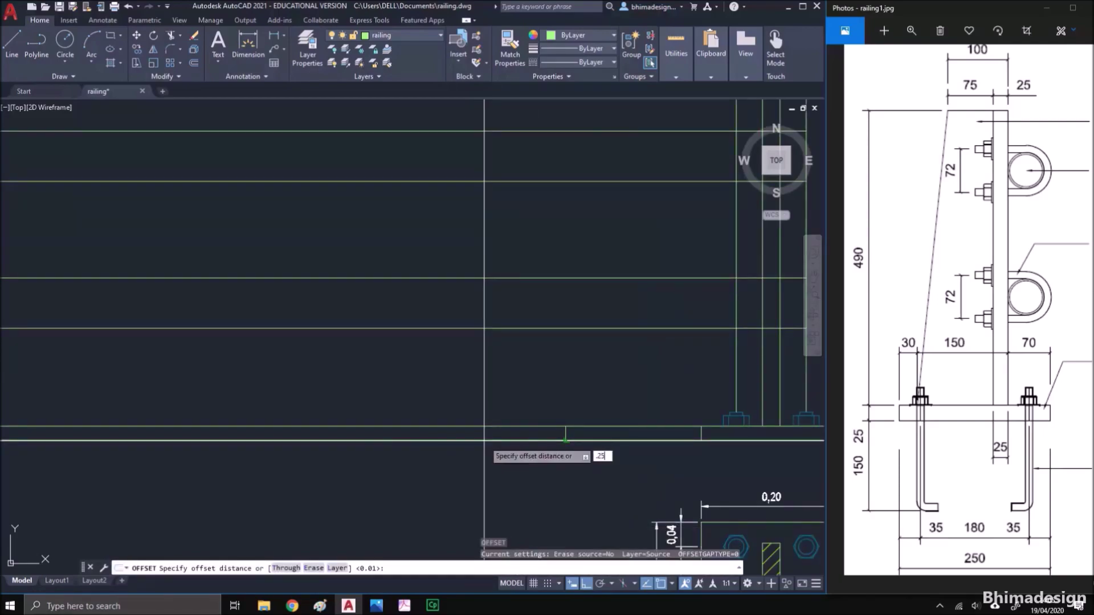
key(Return)
click(478, 439)
click(498, 457)
key(Return)
Trim the two base plate rays beyond the left end of the new base plate
key(Return)
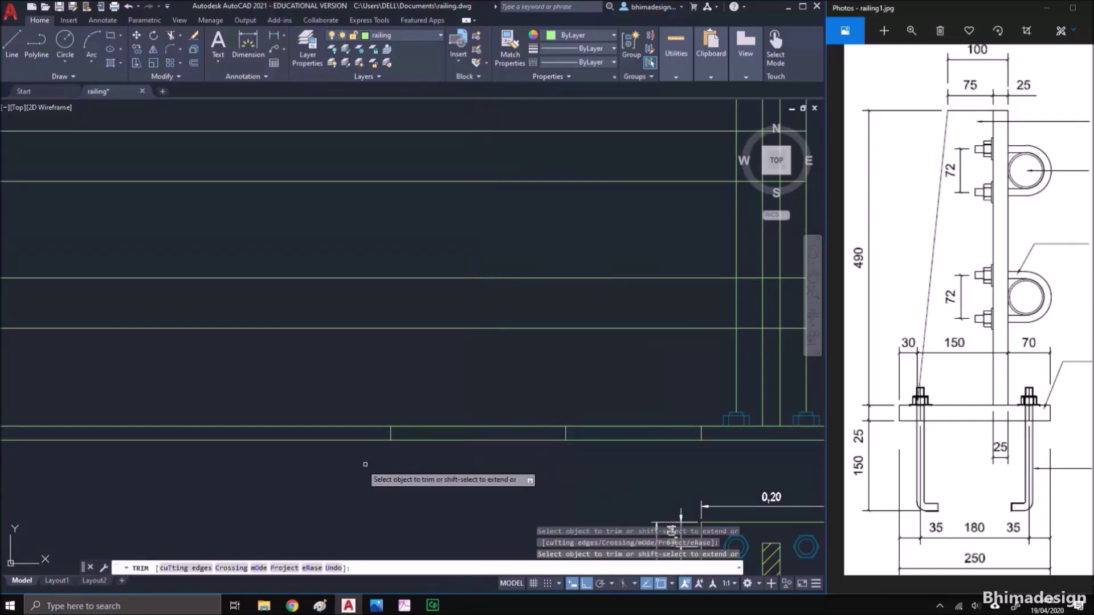
click(363, 464)
click(341, 411)
key(Return)
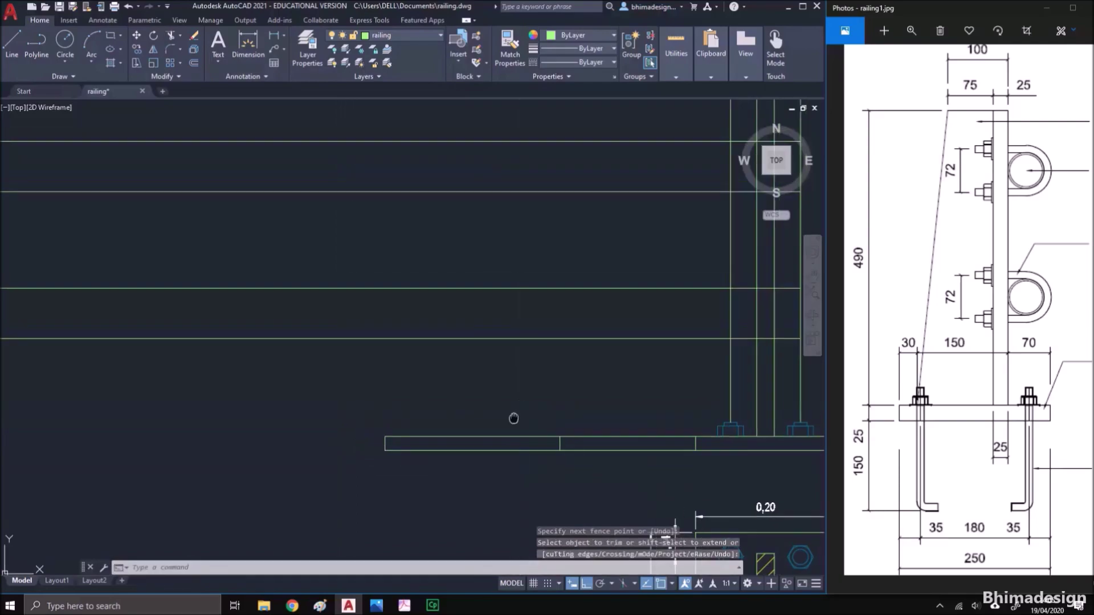
middle_drag(522, 403, 495, 459)
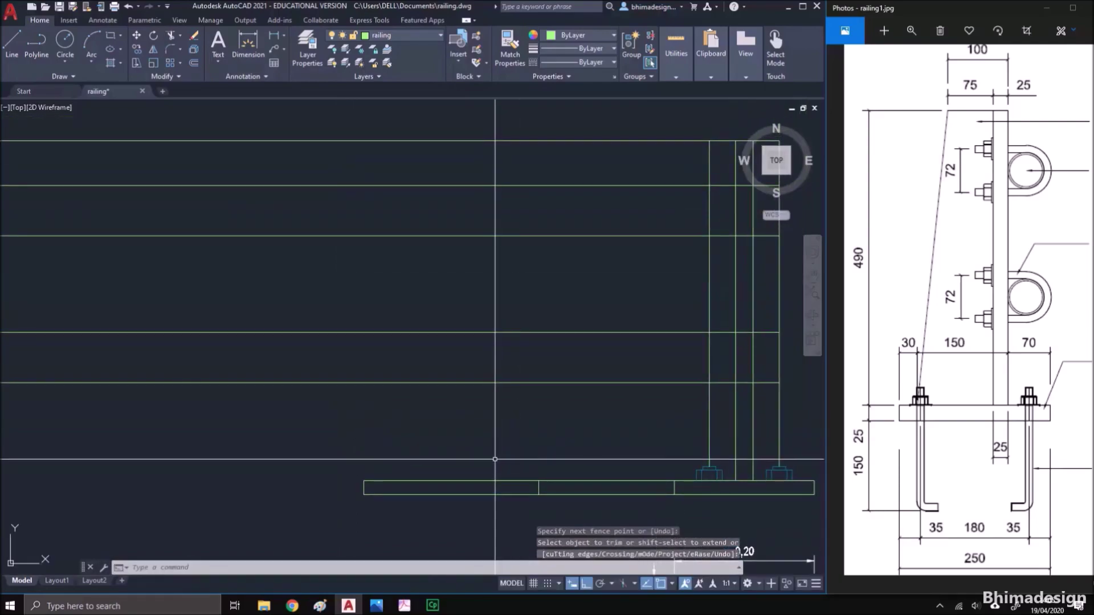
text(o)
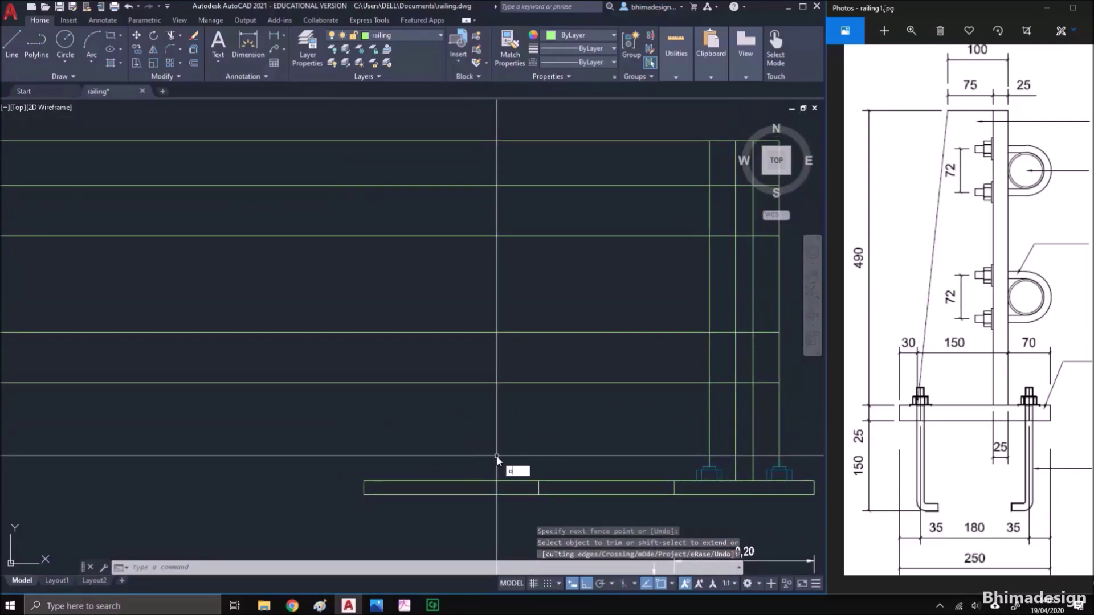
key(Return)
text(.)
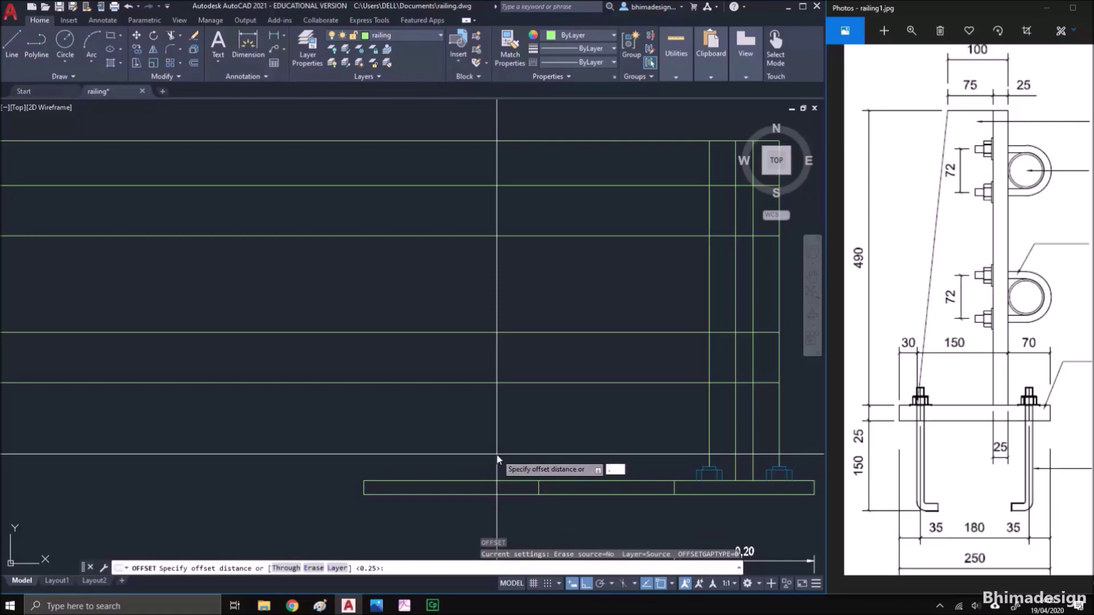
text(7)
key(Return)
key(Escape)
Offset the right end line of the side view's base plate 0.07 to the left
text(o)
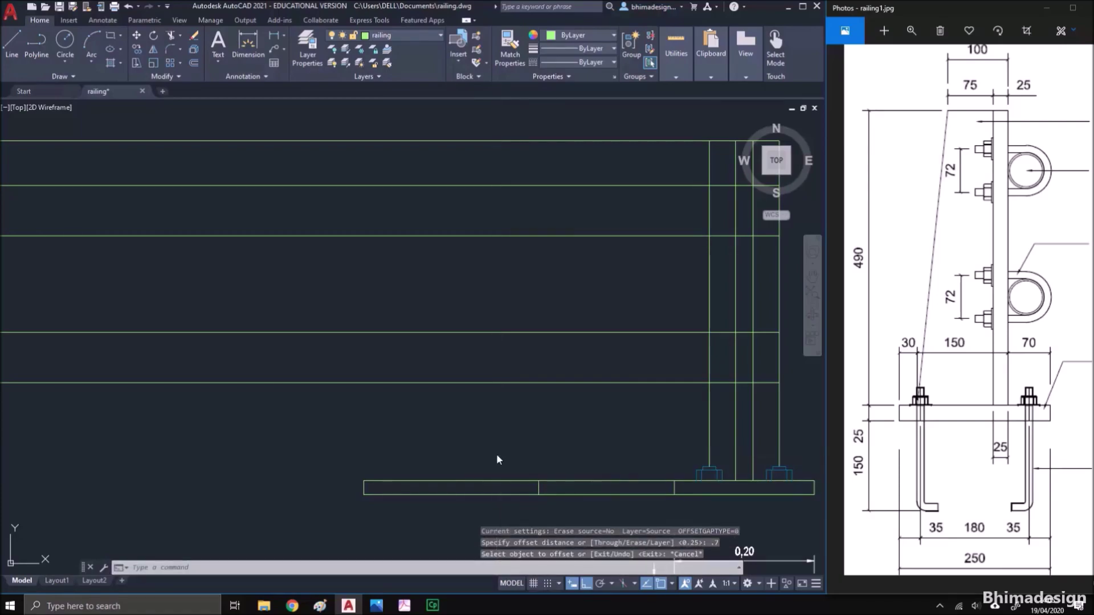
key(Return)
text(.07)
key(Return)
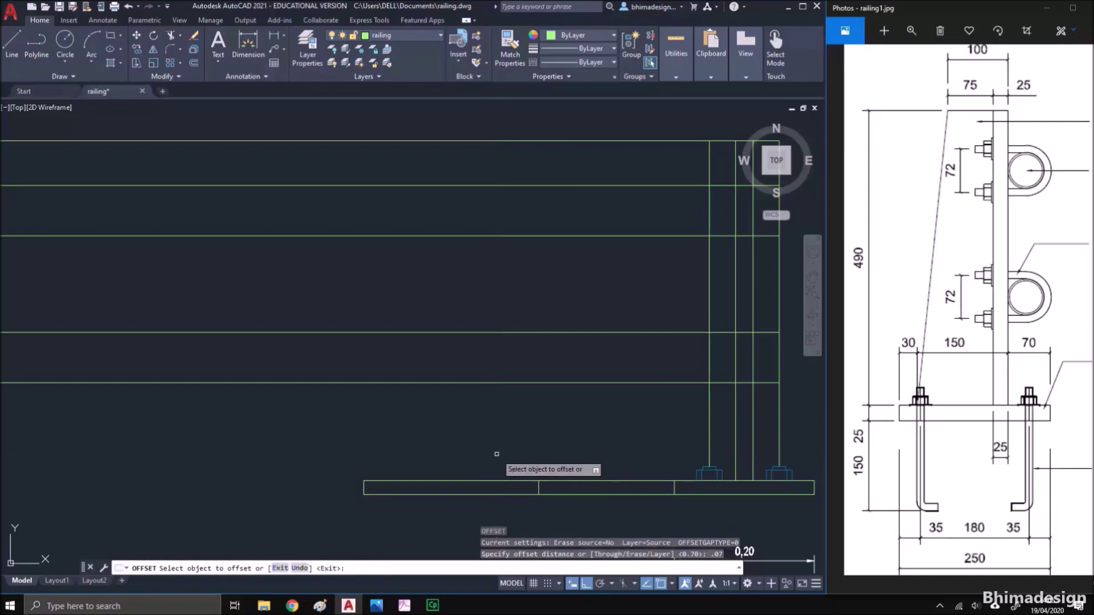
click(538, 487)
click(504, 468)
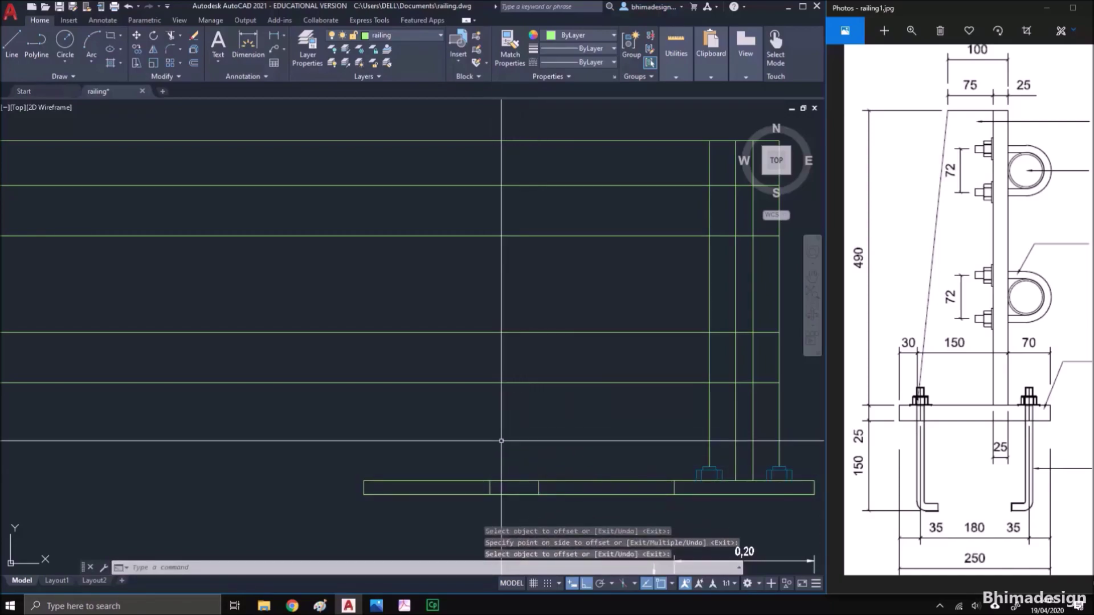
Extend the offset vertical line up from the base plate to the topmost horizontal ray
scroll(507, 462, down, 2)
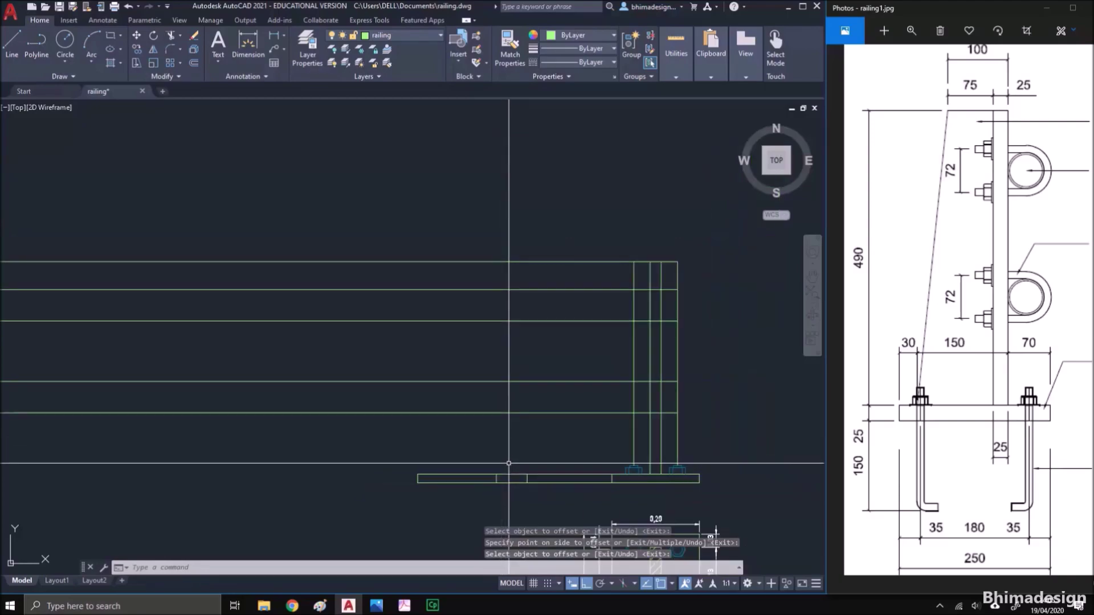
key(Return)
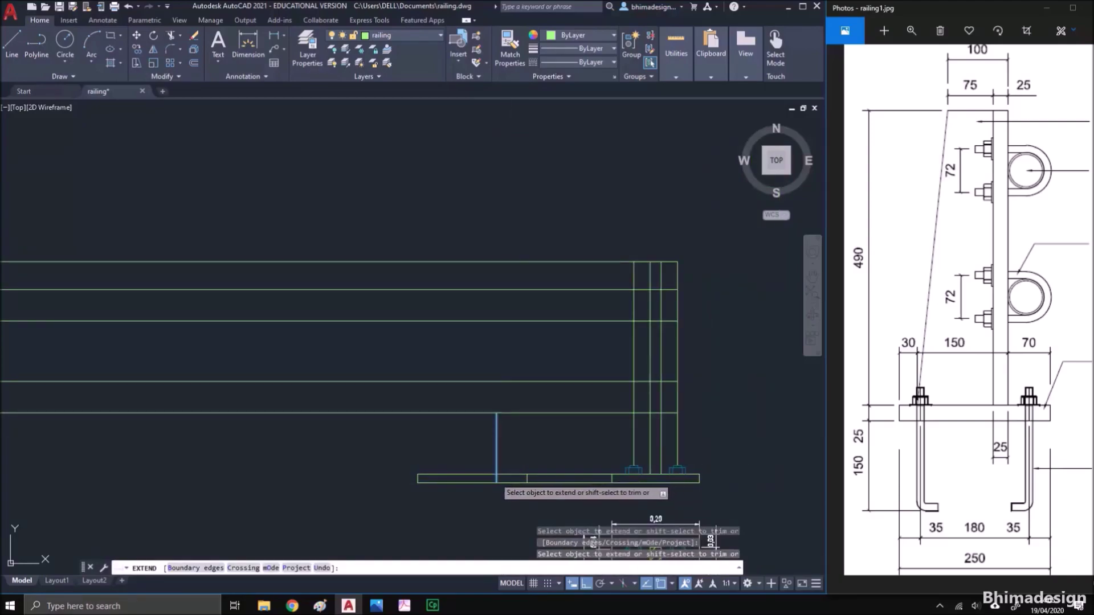
click(497, 430)
click(496, 390)
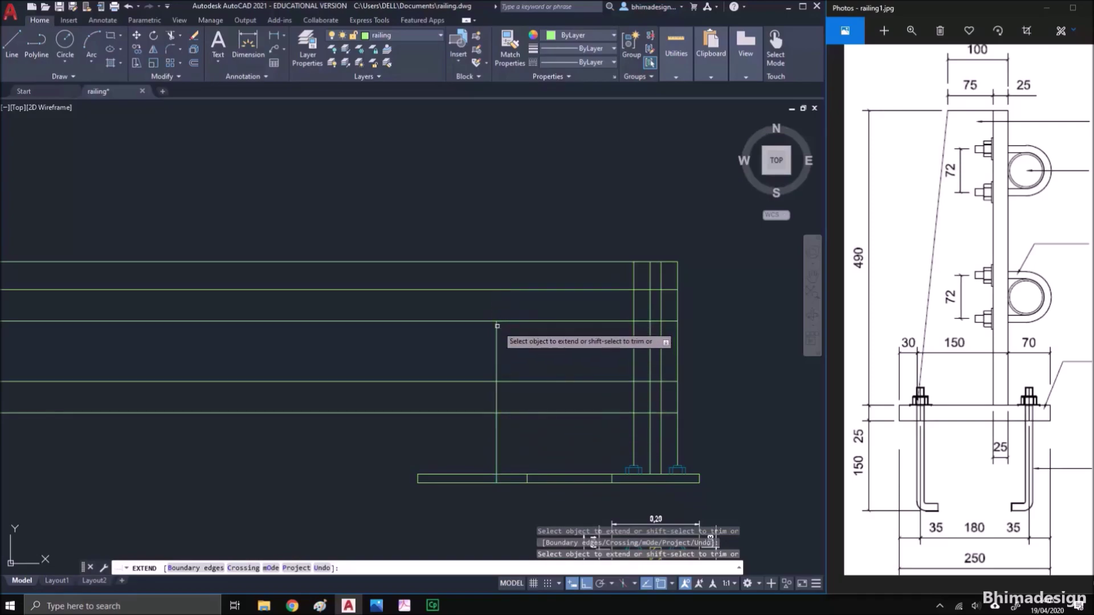
click(497, 315)
key(Return)
Trim away the line segments joining the two base plates
text(tr)
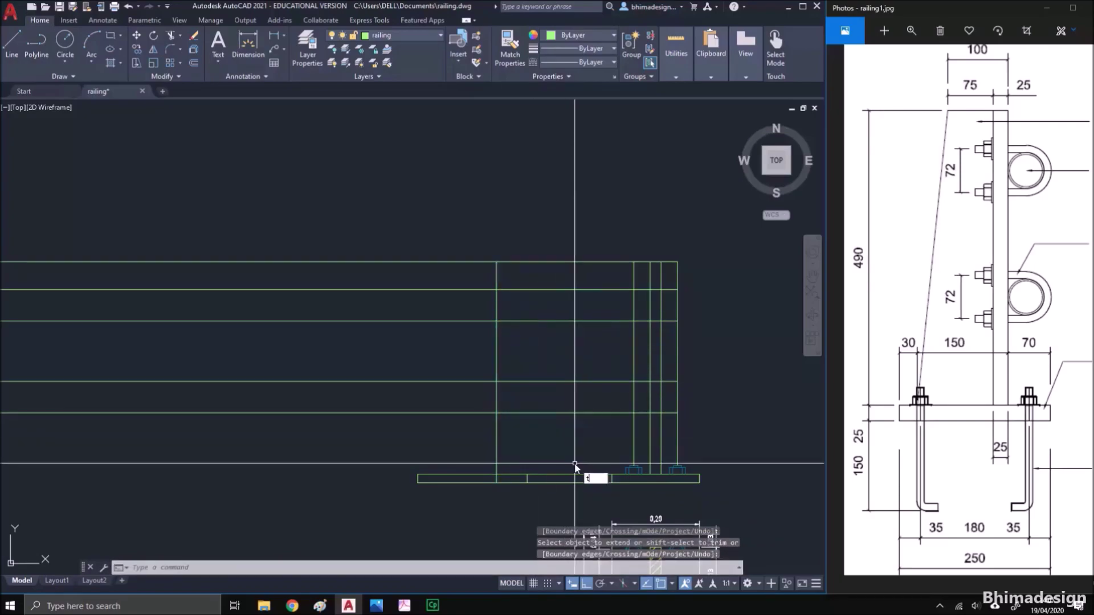
key(Return)
click(570, 487)
click(561, 455)
key(Return)
Offset the side view's tall vertical line 0.025 to the left for the post plate thickness
text(oo)
key(Return)
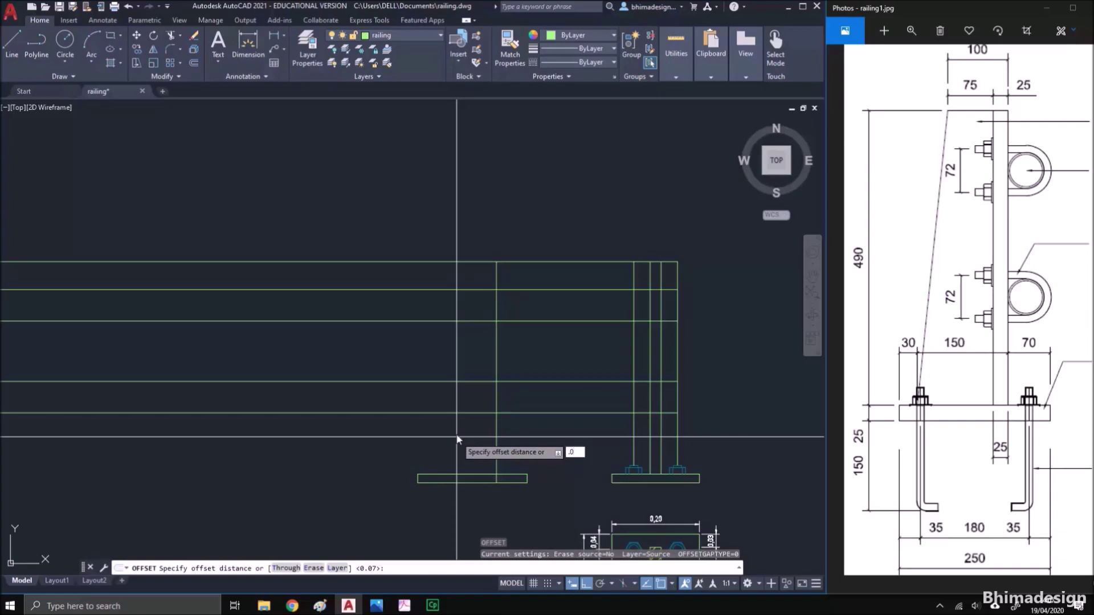
text(.025)
key(Return)
click(493, 353)
click(473, 355)
key(Return)
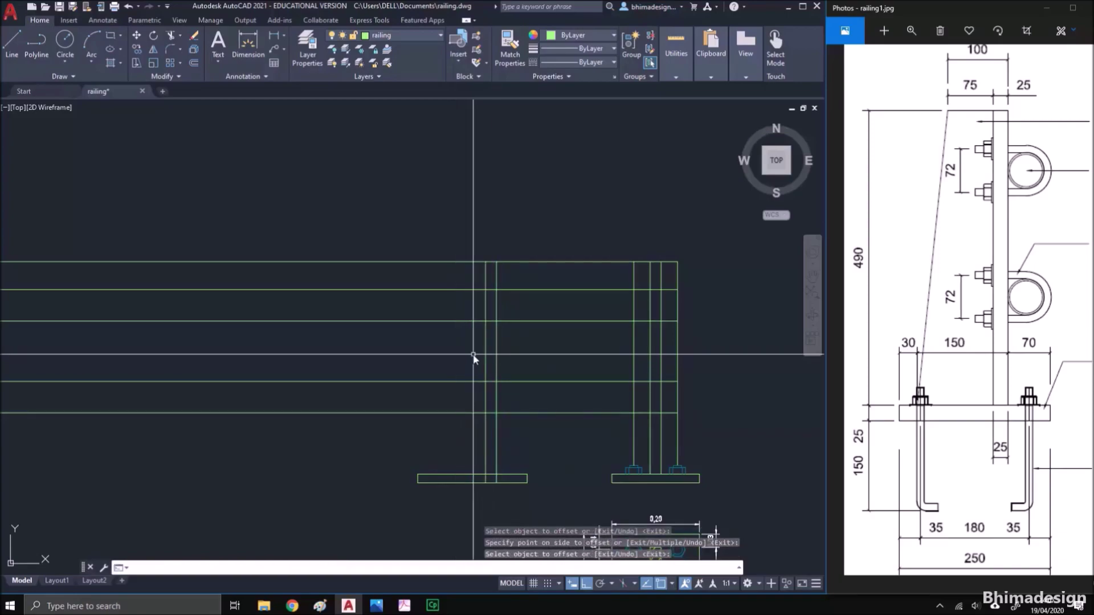
Offset the left line of the post plate 0.075 to the left
key(Return)
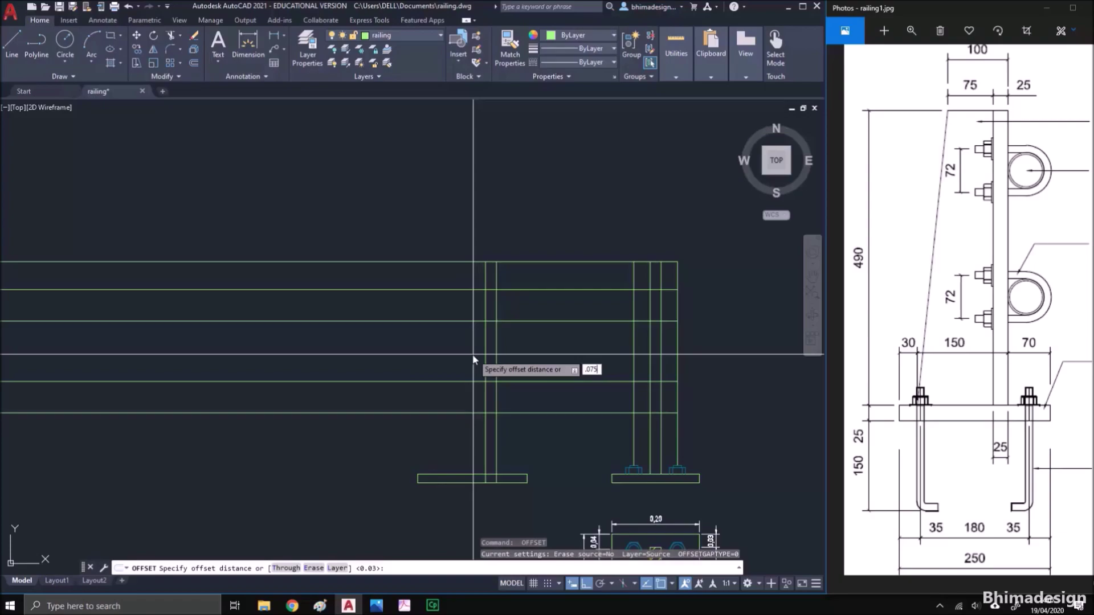
text(.075)
key(Return)
click(484, 360)
click(450, 360)
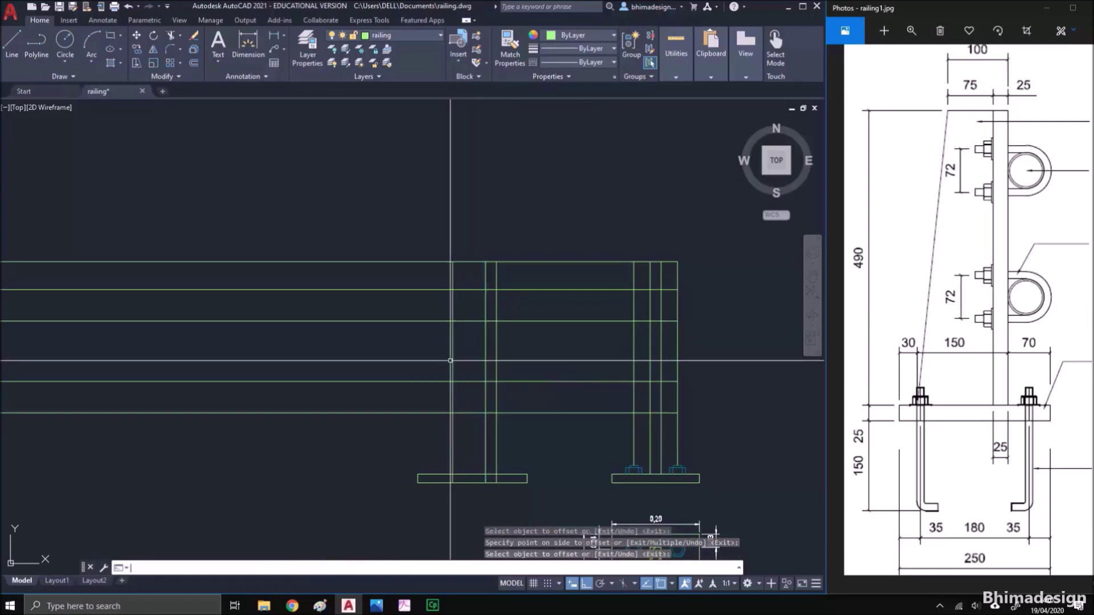
key(Escape)
Offset the left end line of the side view's base plate 0.03 inward
scroll(434, 473, up, 4)
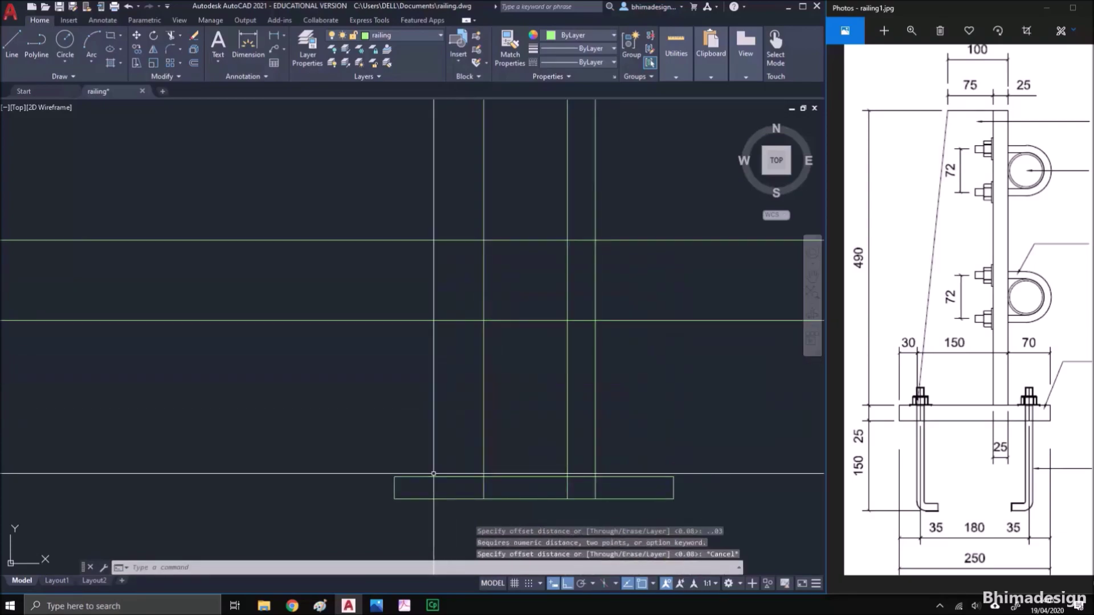
key(Return)
text(.03)
key(Return)
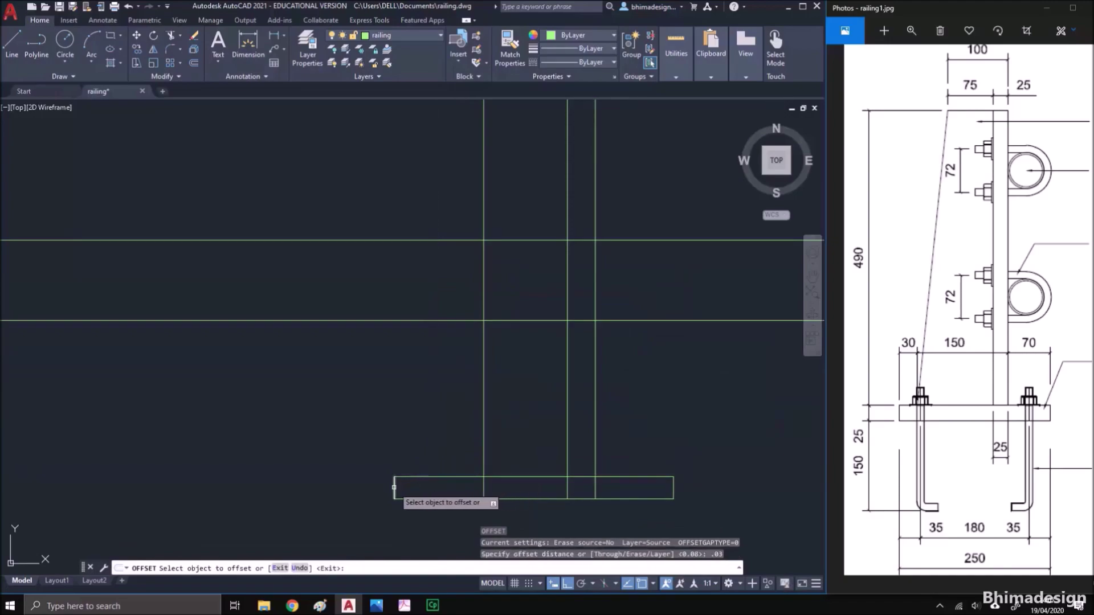
click(395, 485)
click(444, 488)
Stretch the lower end of the leftmost tall vertical line to the bottom of the 0.03 offset line, making it slanted
scroll(480, 474, down, 4)
scroll(481, 470, up, 2)
click(480, 466)
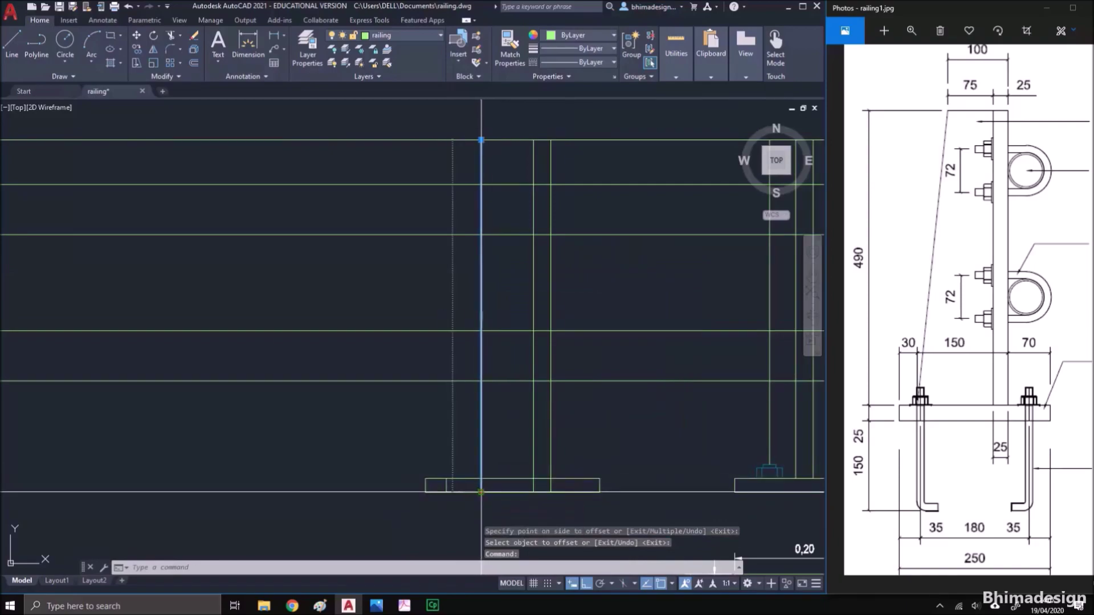
click(480, 492)
click(446, 492)
key(Escape)
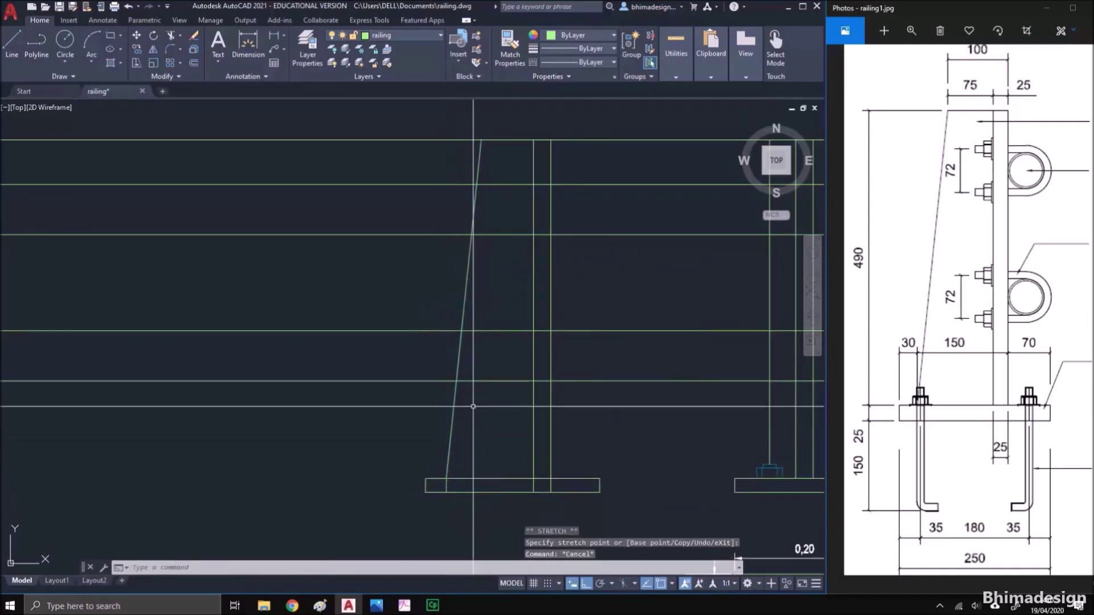
Trim all horizontal rays extending left beyond the slanted edge of the side view
scroll(364, 494, down, 2)
text(t)
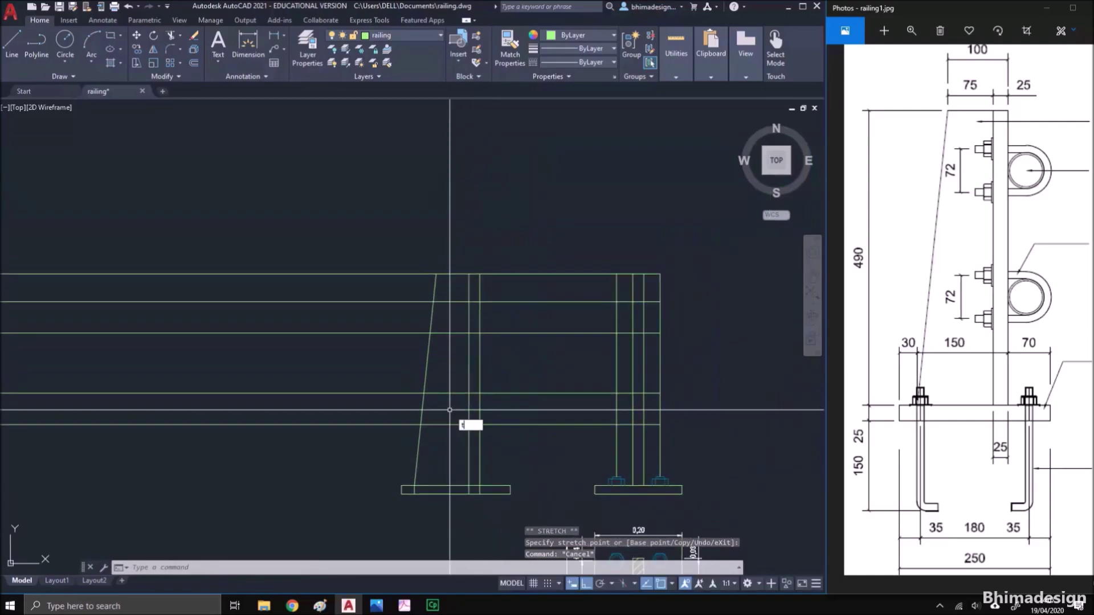
text(r)
key(Return)
click(315, 174)
click(221, 454)
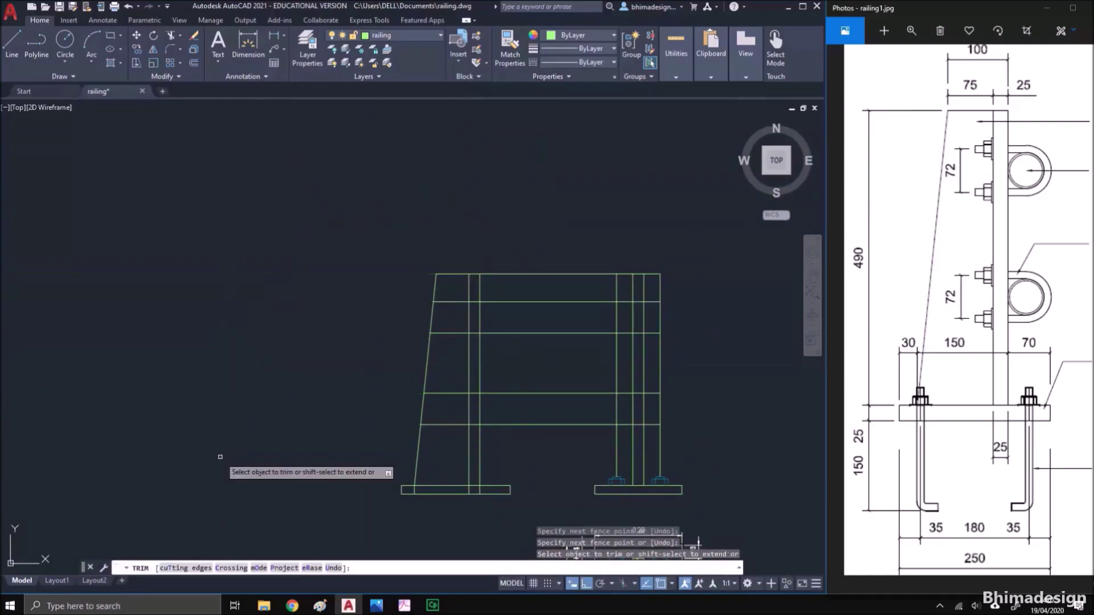
key(Return)
Trim the portions of the two post plate lines that run inside the side view's base plate
scroll(479, 443, up, 2)
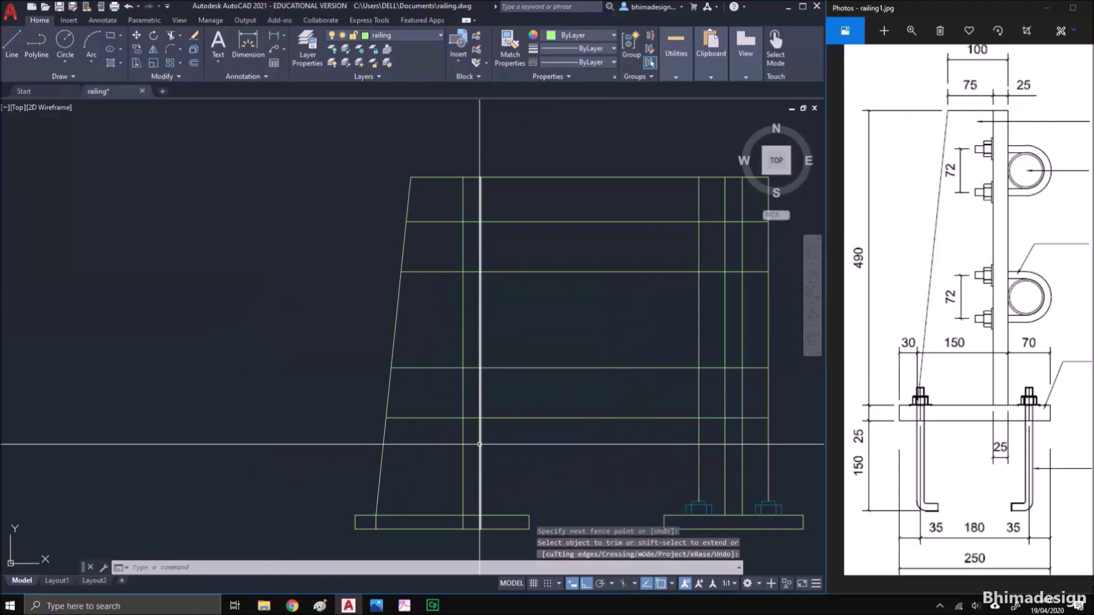
text(tr)
key(Return)
click(483, 522)
click(445, 523)
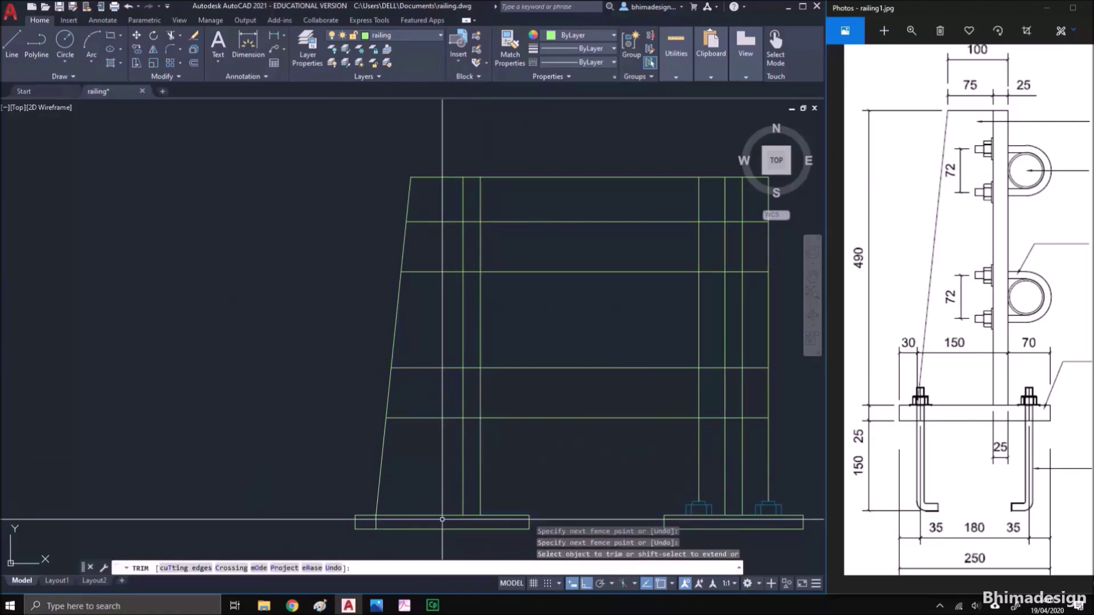
key(Escape)
Examine the bolt, pipe and plate details in the reference drawing's front and side views
middle_drag(507, 464, 388, 443)
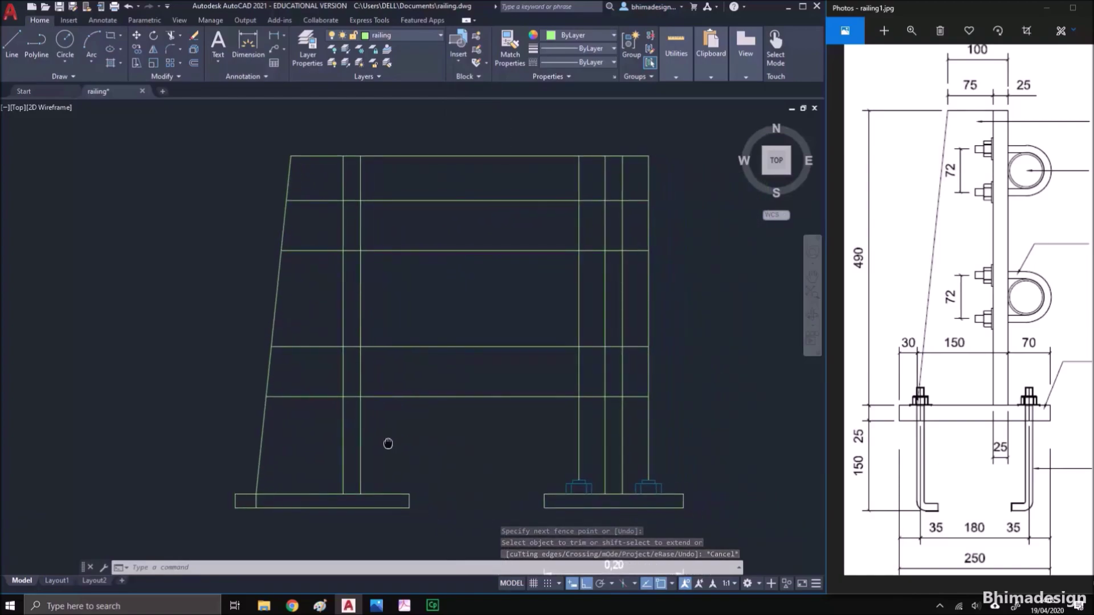
drag(1047, 392, 814, 385)
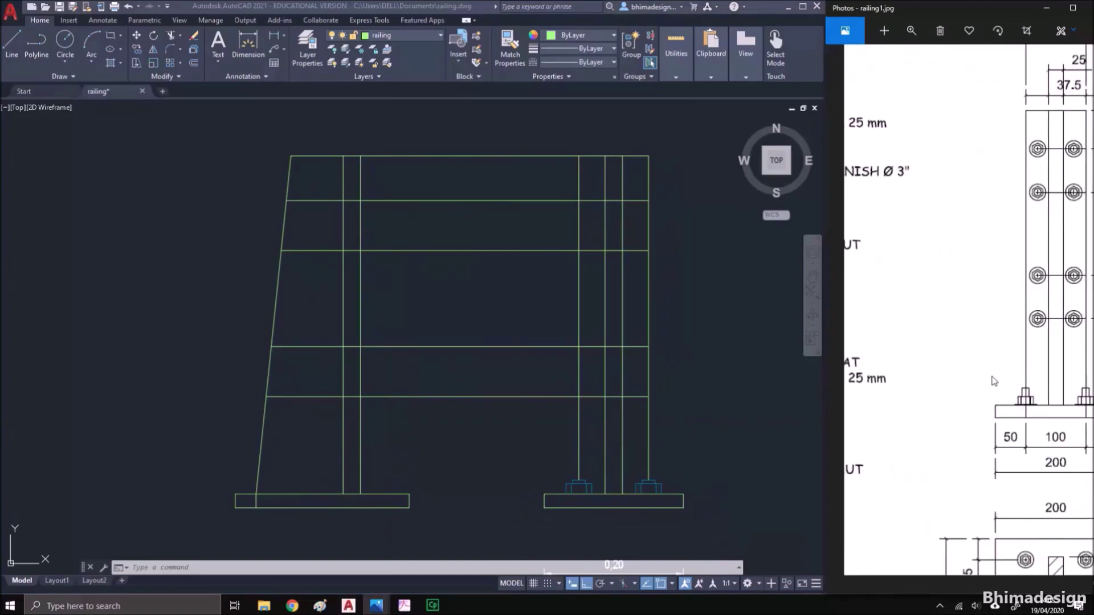
drag(949, 381, 1071, 382)
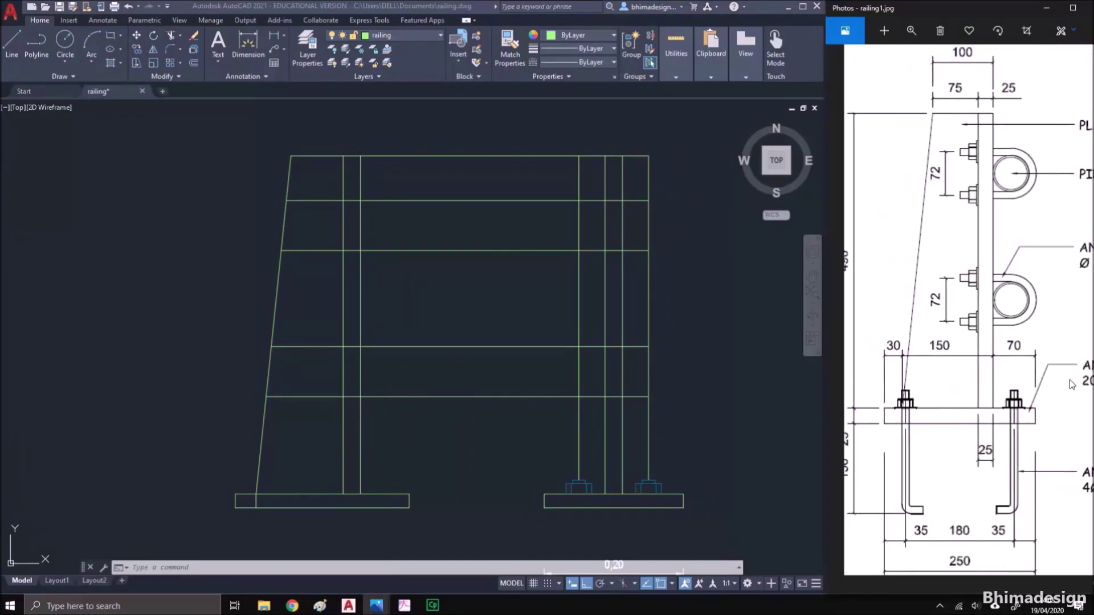
click(437, 368)
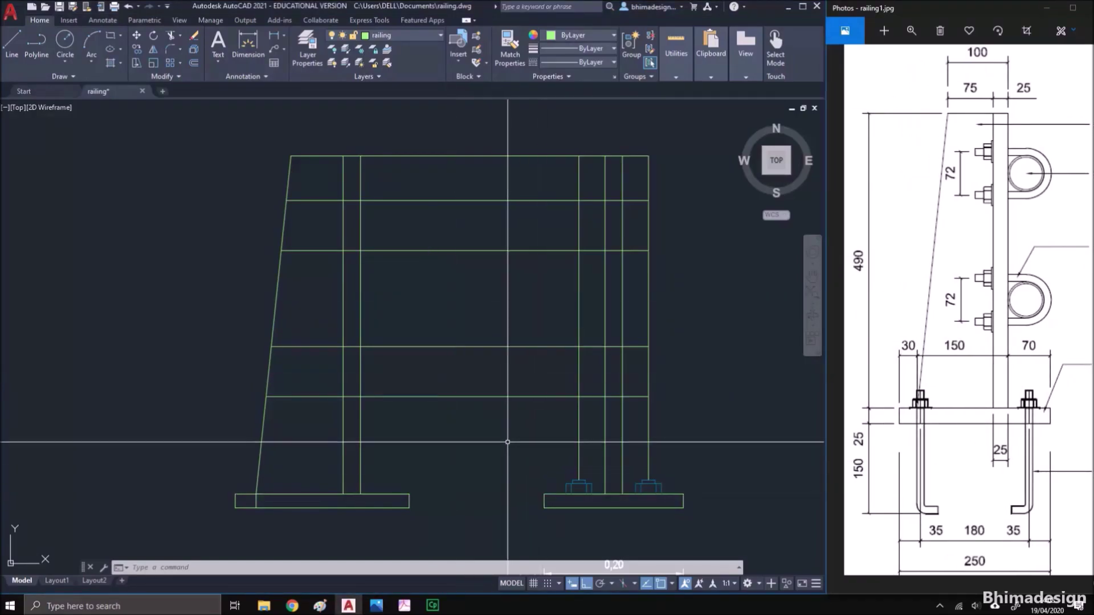
mouse_move(946, 284)
mouse_down()
mouse_move(838, 280)
mouse_move(986, 279)
mouse_up()
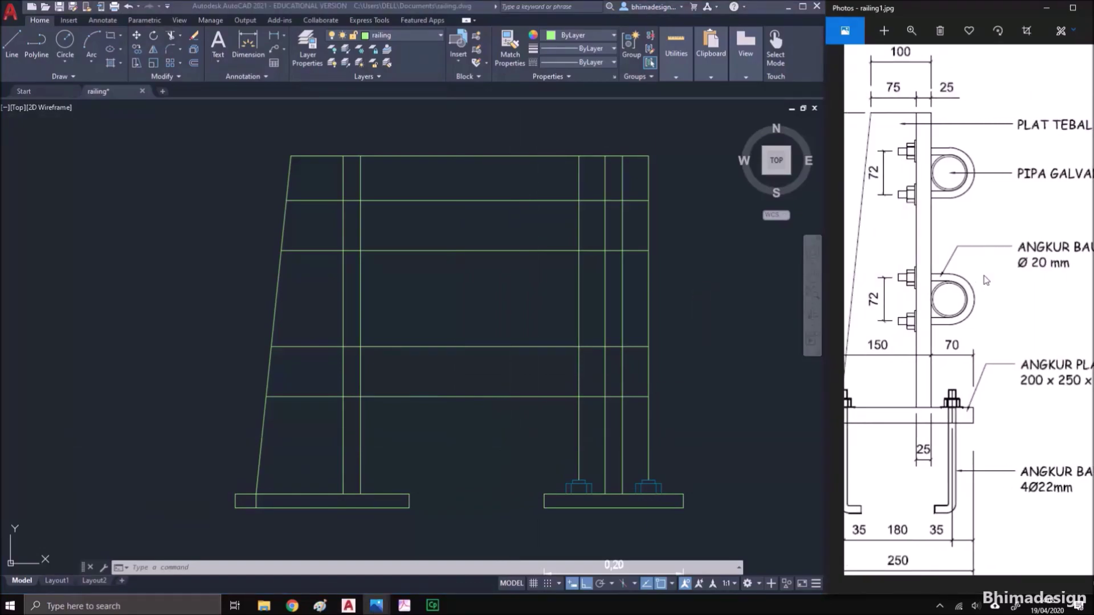
click(780, 266)
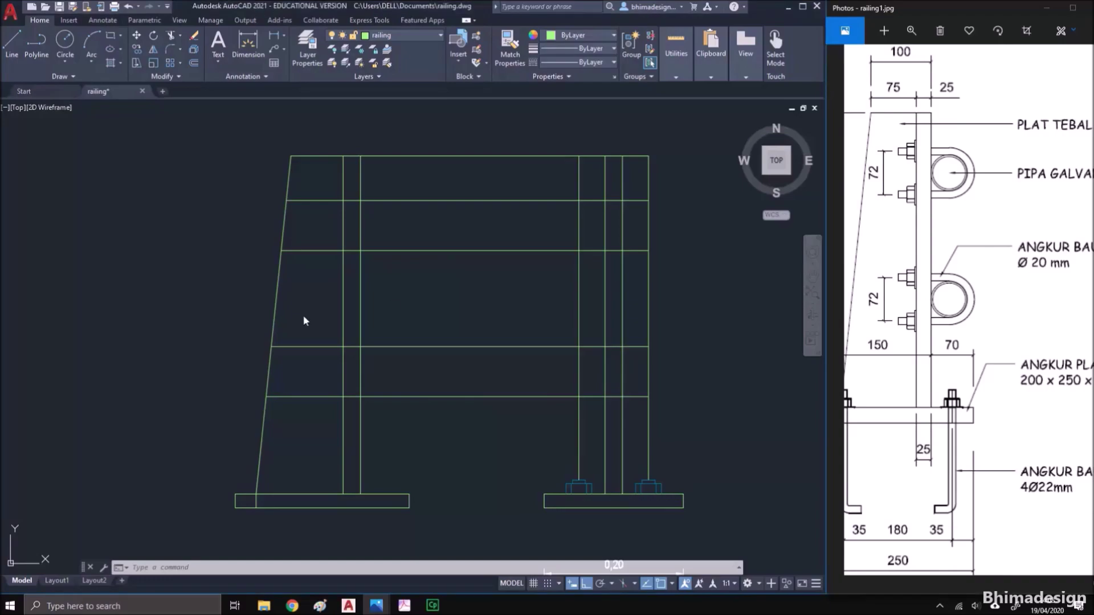
Offset the two horizontal lines of the lower bolt pair in the side view by 0.01 both above and below
scroll(342, 379, up, 2)
scroll(411, 348, up, 2)
text(o)
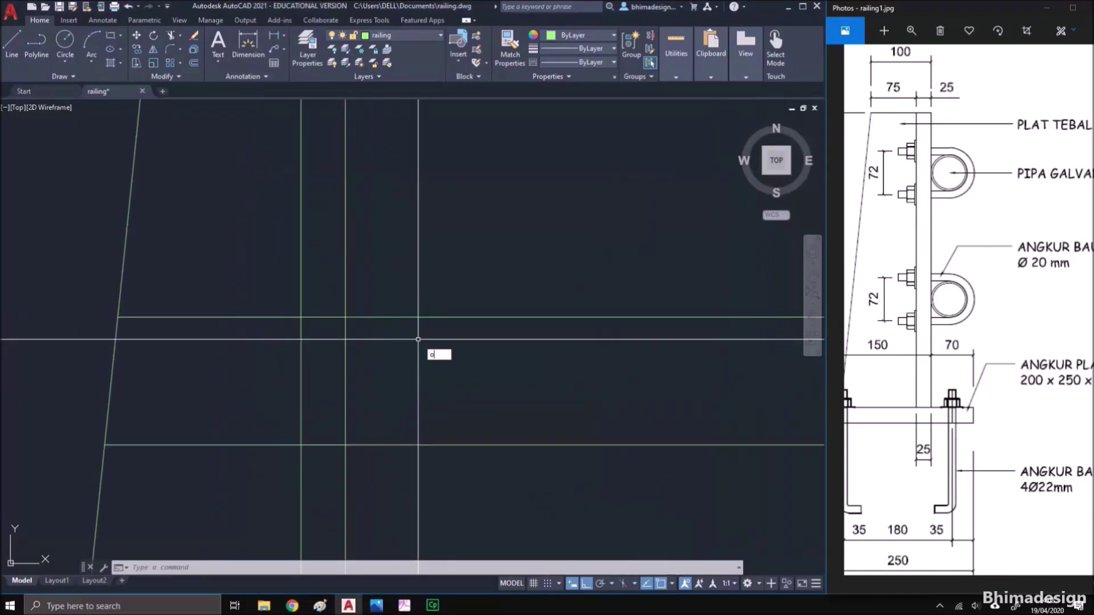
key(Return)
text(.01)
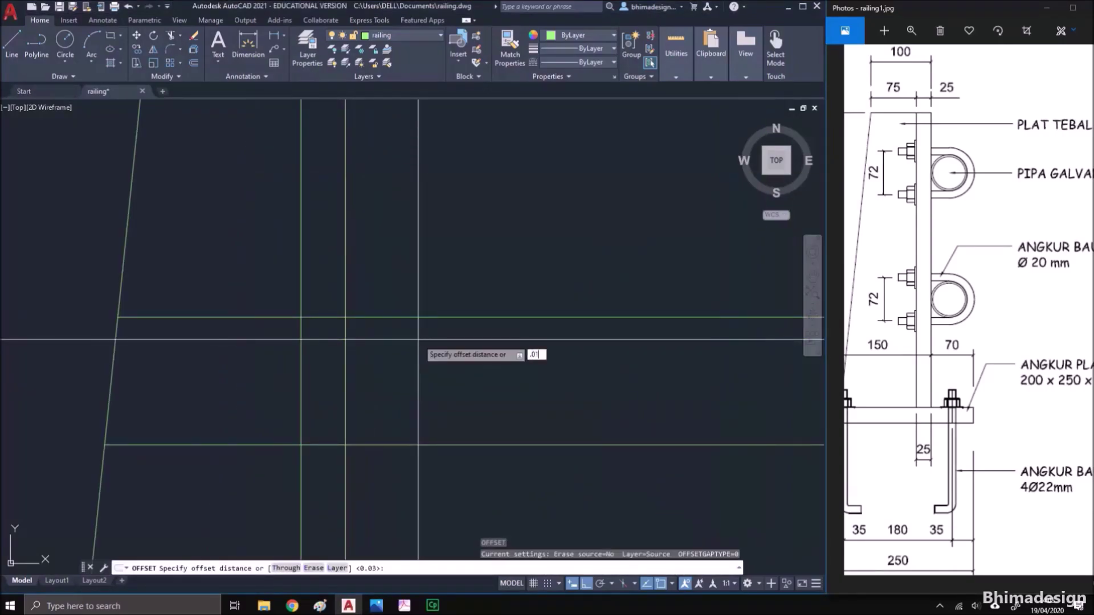
key(Return)
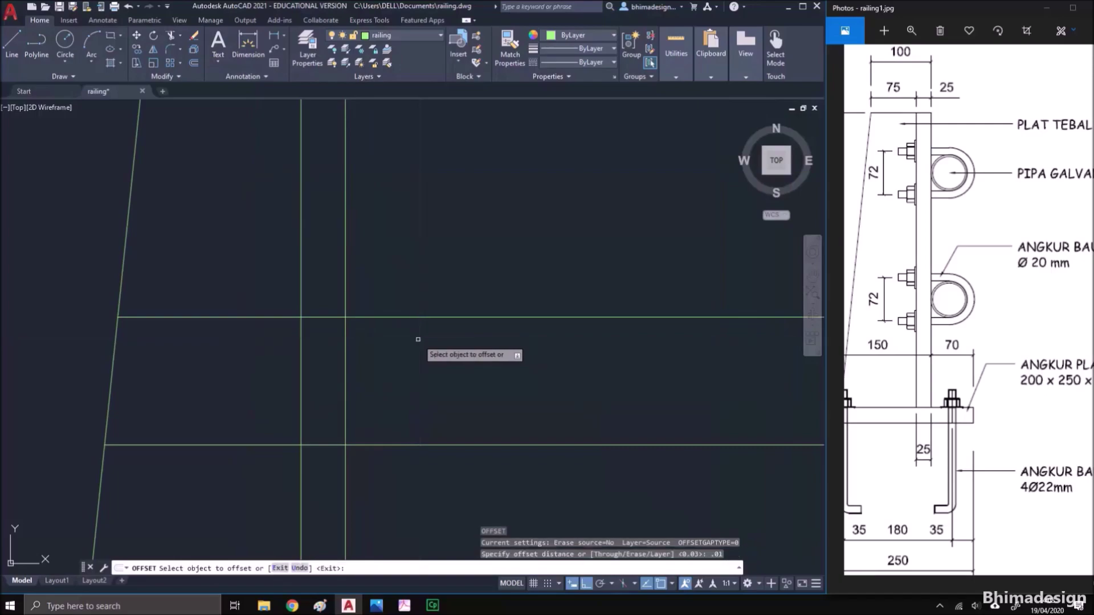
click(386, 317)
click(379, 305)
click(379, 316)
click(380, 348)
click(380, 445)
click(378, 435)
click(376, 444)
click(374, 464)
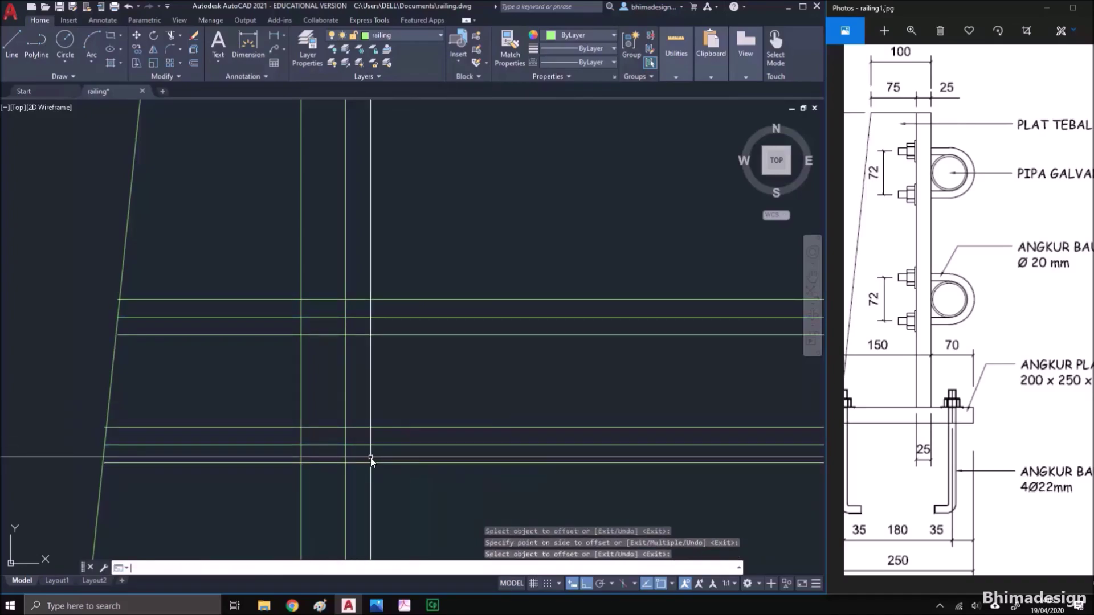
key(Return)
Look up the 3" galvanised pipe note in the reference drawing and calculate the pipe's metric diameter
drag(1072, 220, 972, 218)
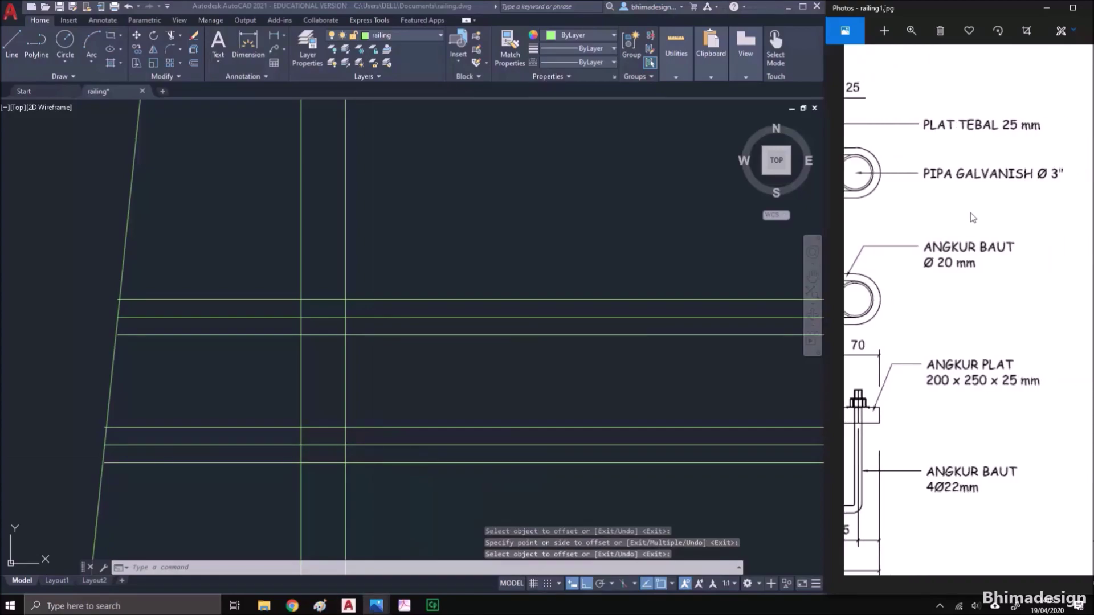
click(541, 381)
text(cal)
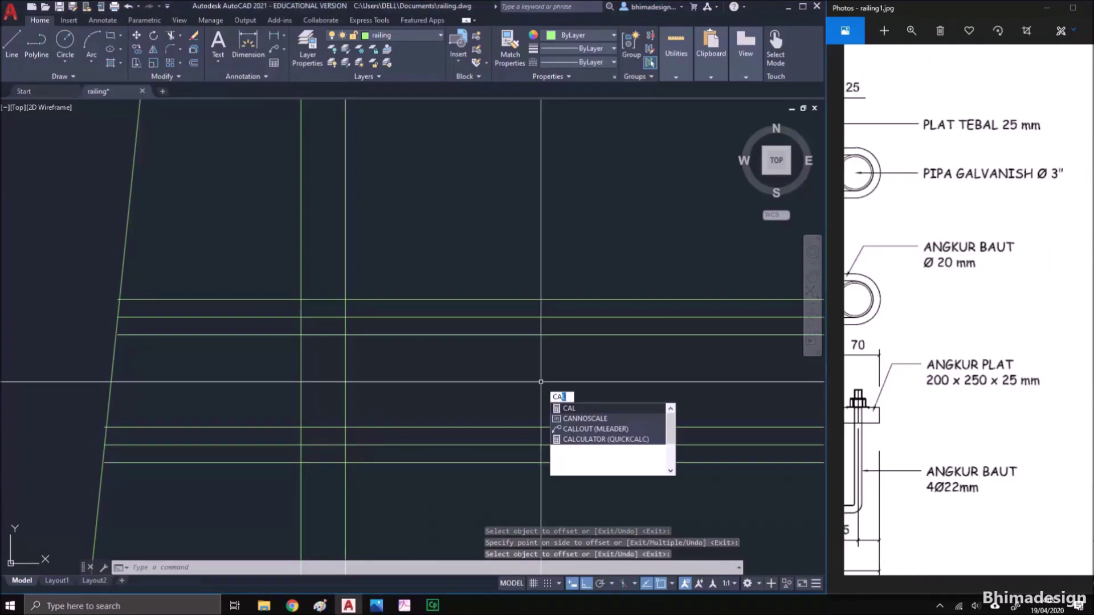
key(Return)
text(3*.)
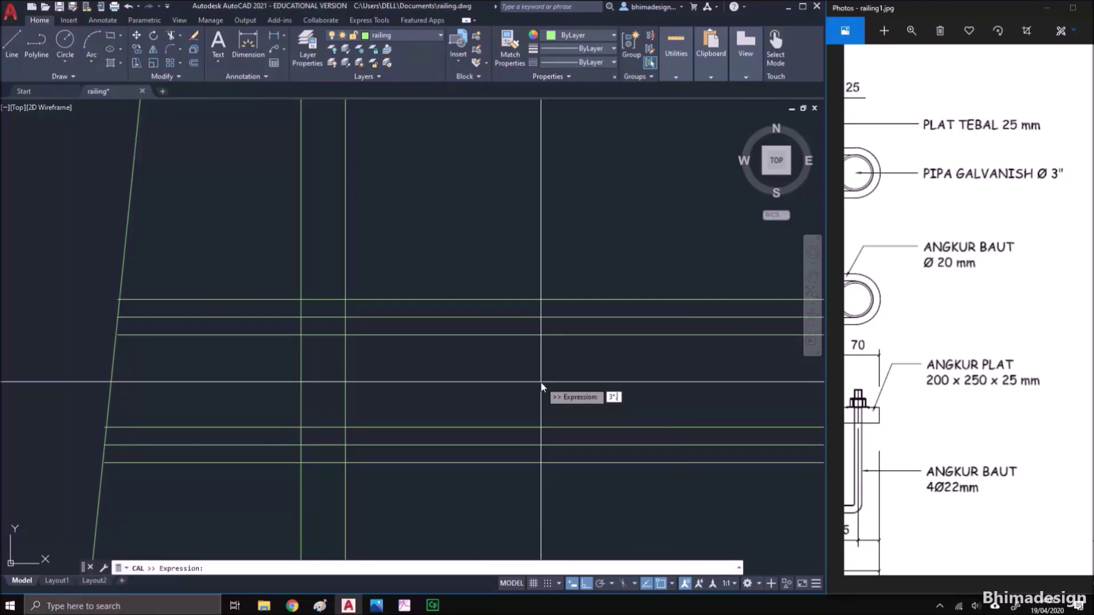
text(25)
key(Return)
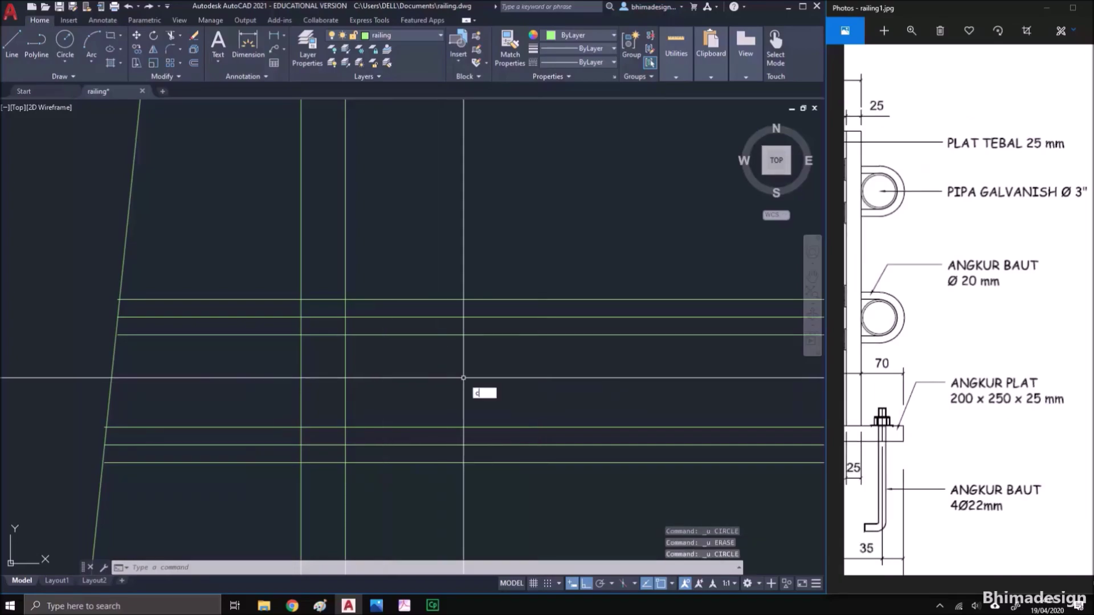
Draw a circle of radius 0.0375 tangent to the post plate's outer edge and set its bottom on the lower bolt centre line
key(Return)
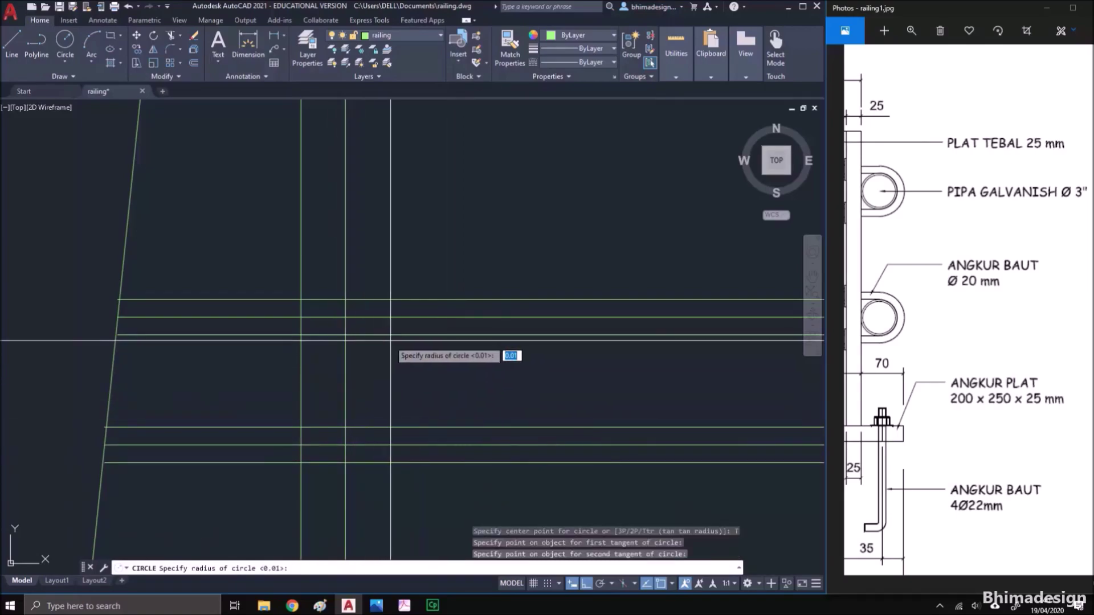
text(.0)
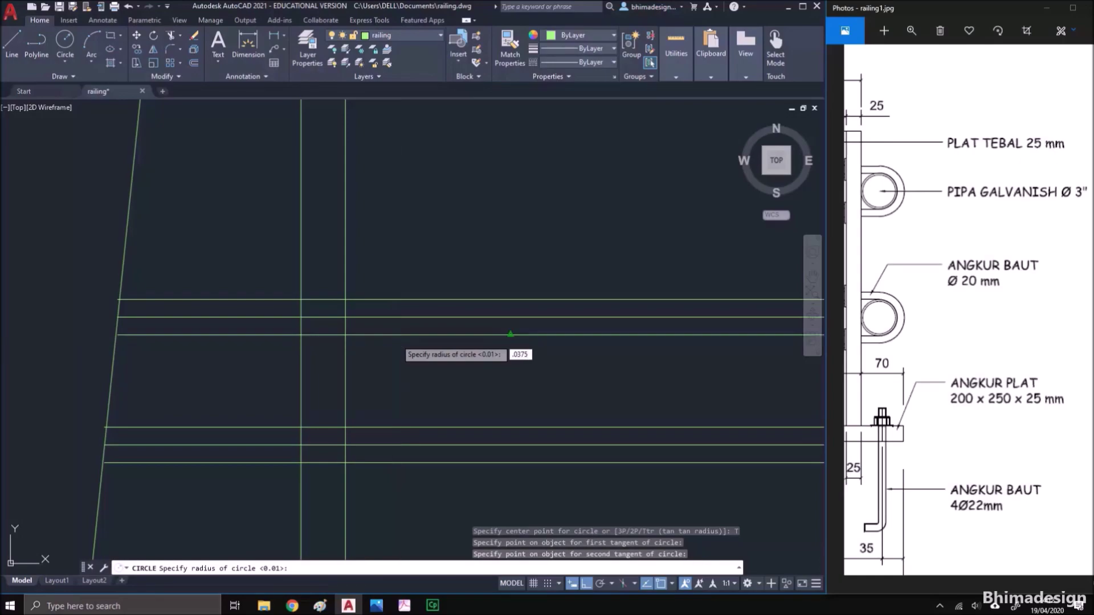
key(Return)
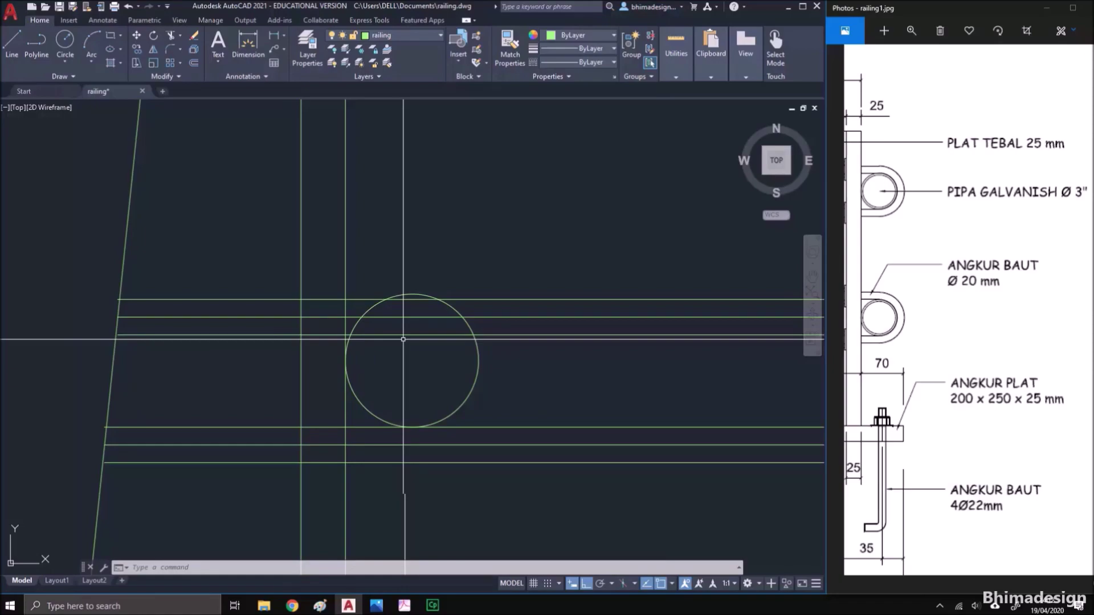
click(403, 357)
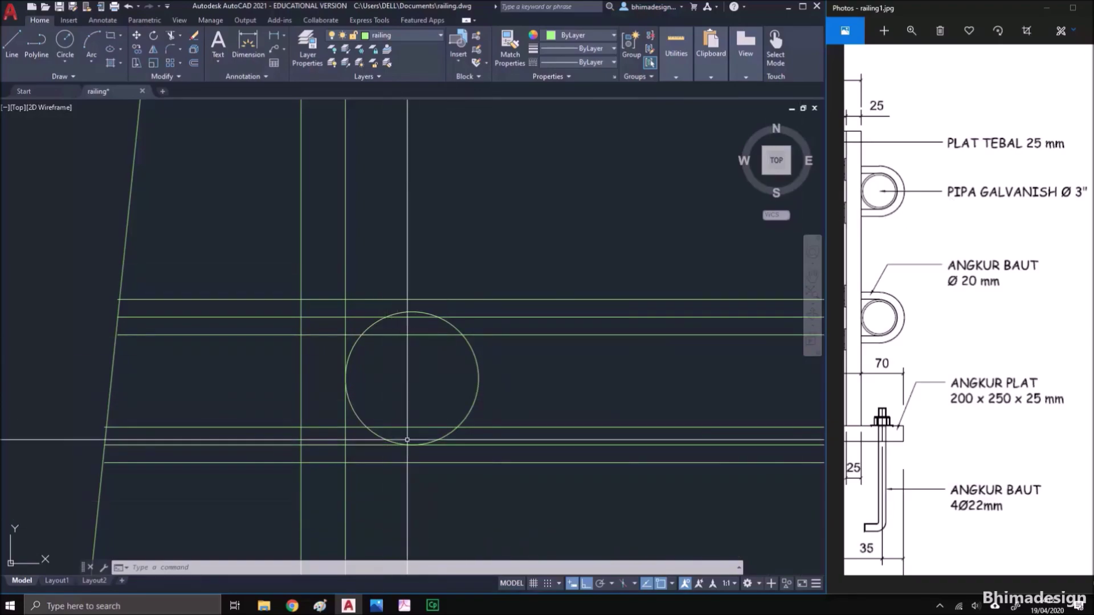
Draw a vertical polyline on the circle's axis connecting the upper and lower bolt centre lines
text(pl)
key(Return)
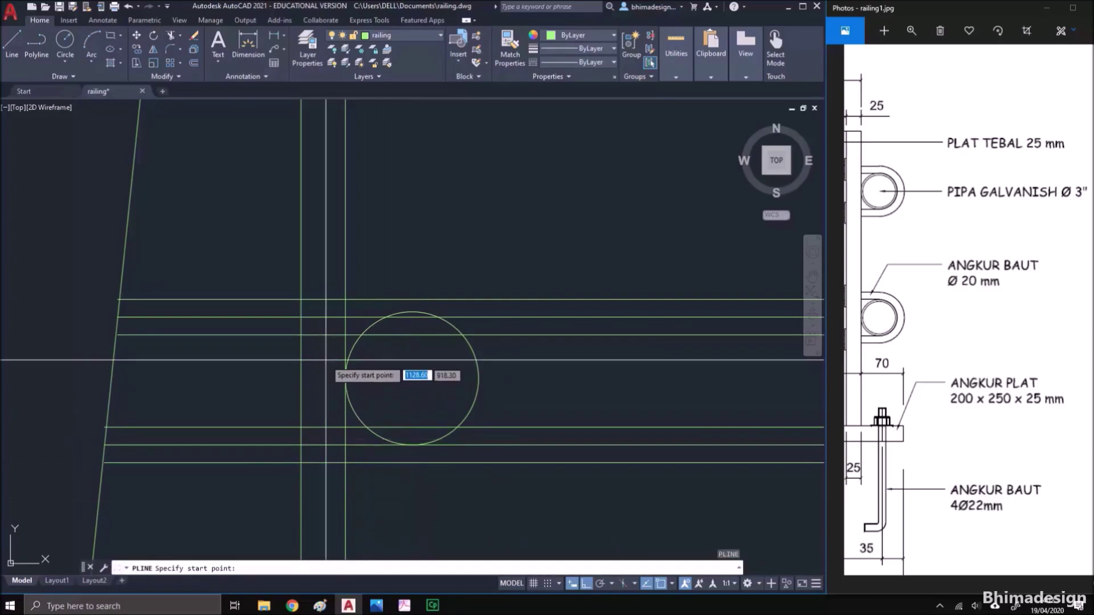
click(412, 315)
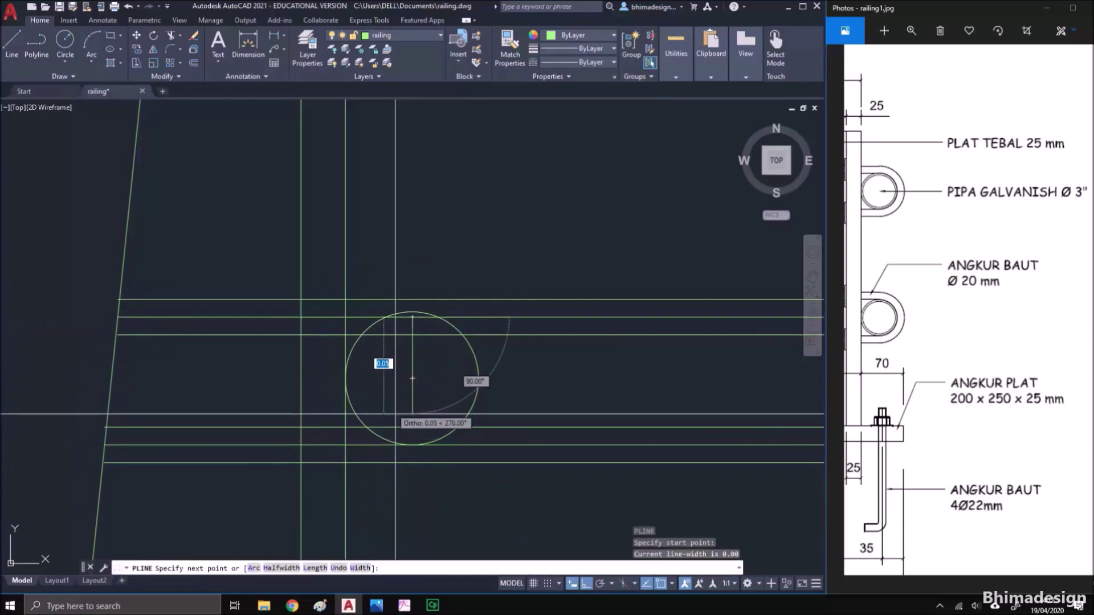
click(412, 445)
key(Return)
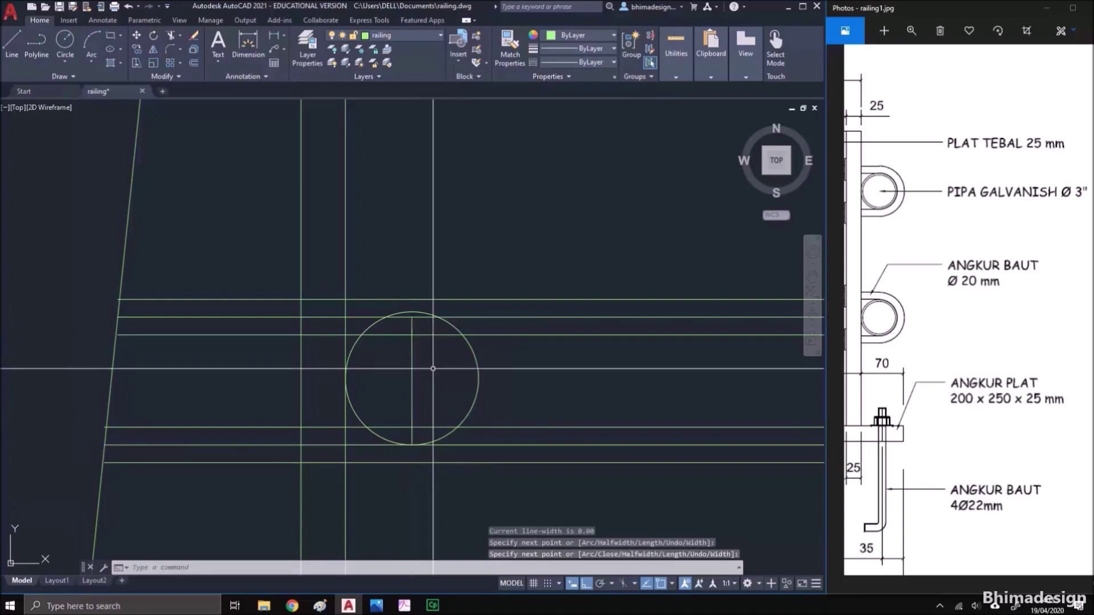
Move the pipe circle by its centre onto the midpoint of the vertical helper line
text(m)
key(Return)
click(475, 399)
key(Return)
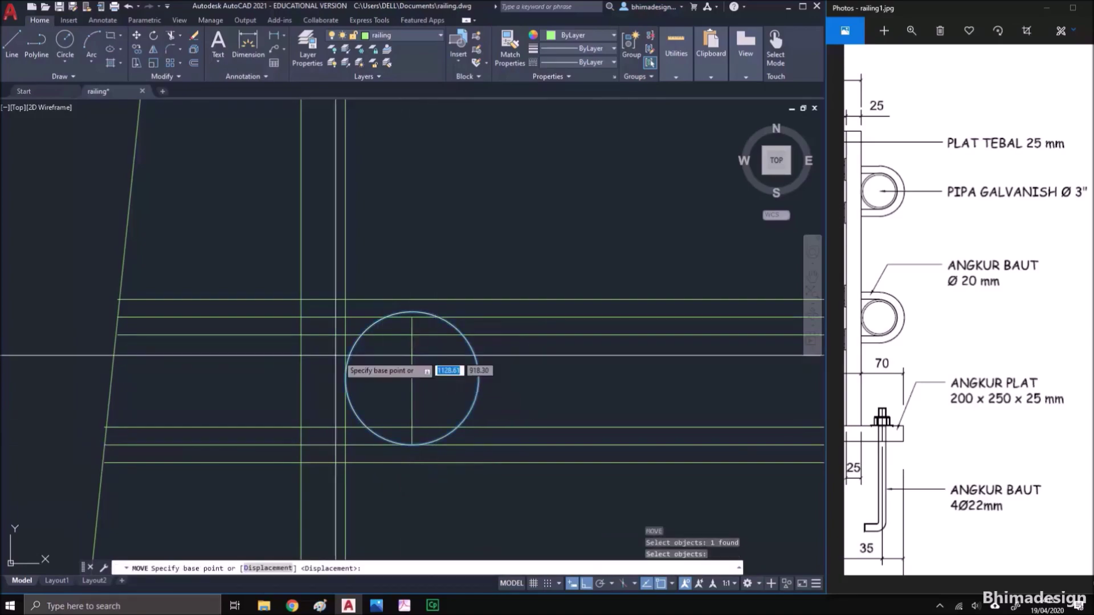
click(411, 379)
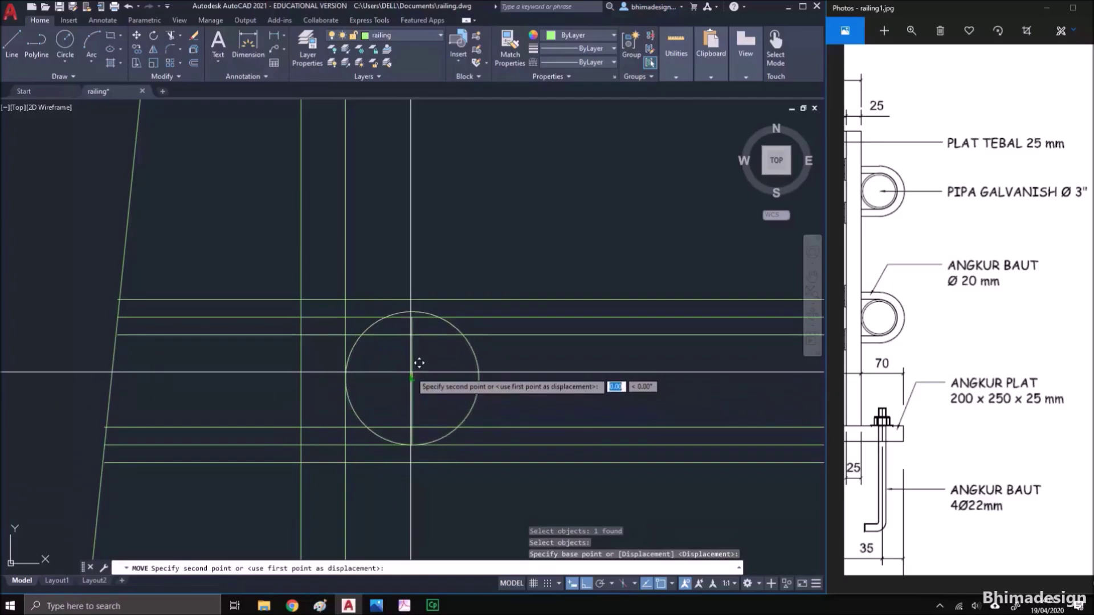
click(411, 381)
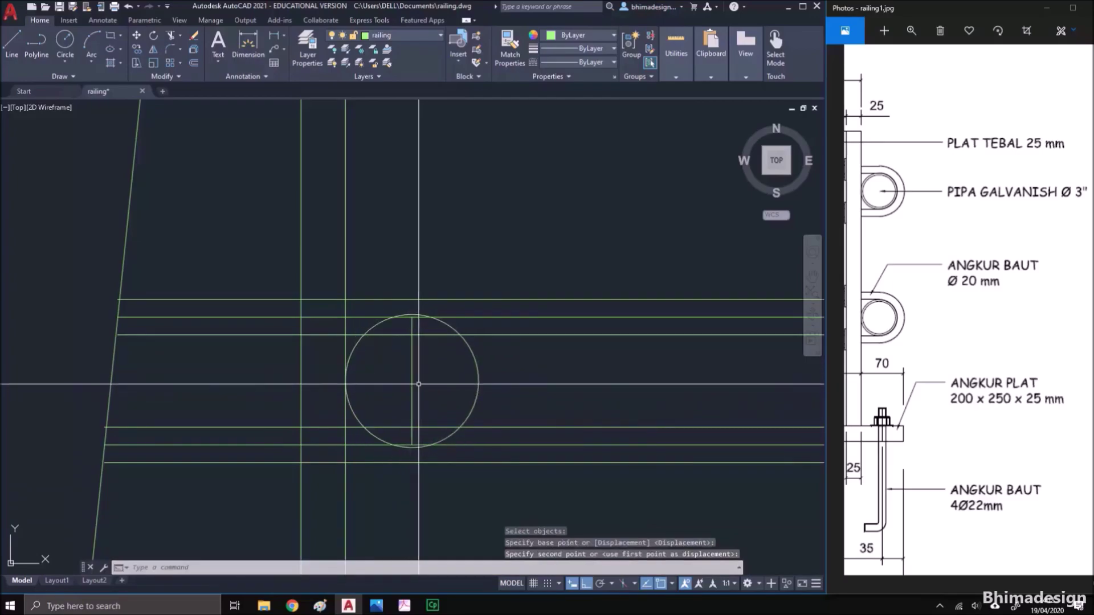
Move the upper three bolt lines up so the lowest of them touches the top of the pipe circle
key(space)
click(512, 360)
click(485, 250)
key(space)
click(412, 315)
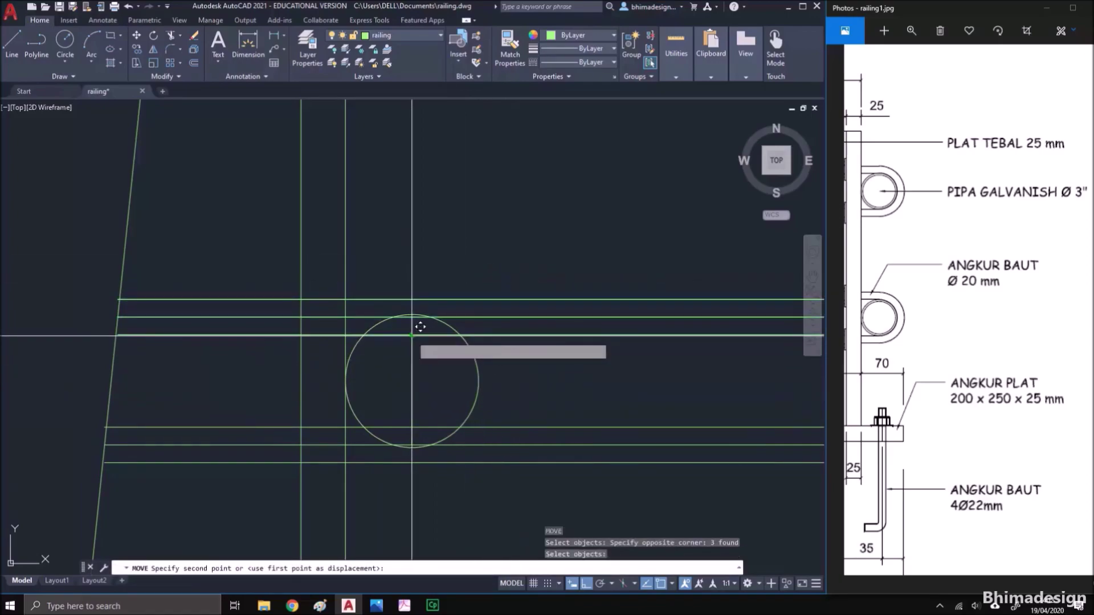
click(412, 314)
Move the lower three bolt lines down so the uppermost of them touches the bottom of the pipe circle
key(space)
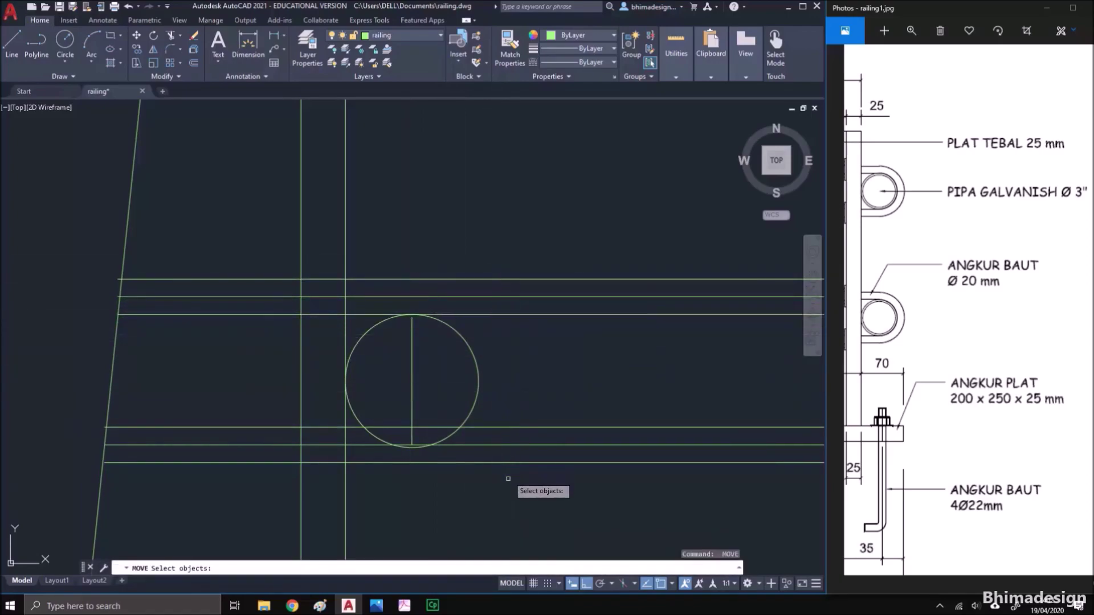
click(504, 476)
click(500, 416)
key(space)
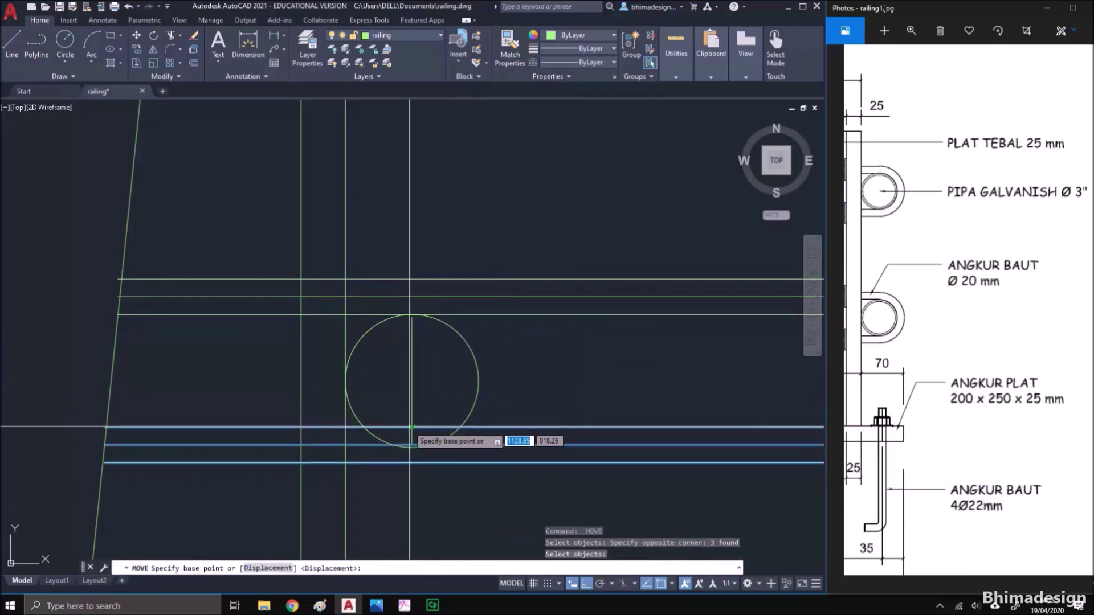
click(411, 426)
click(411, 447)
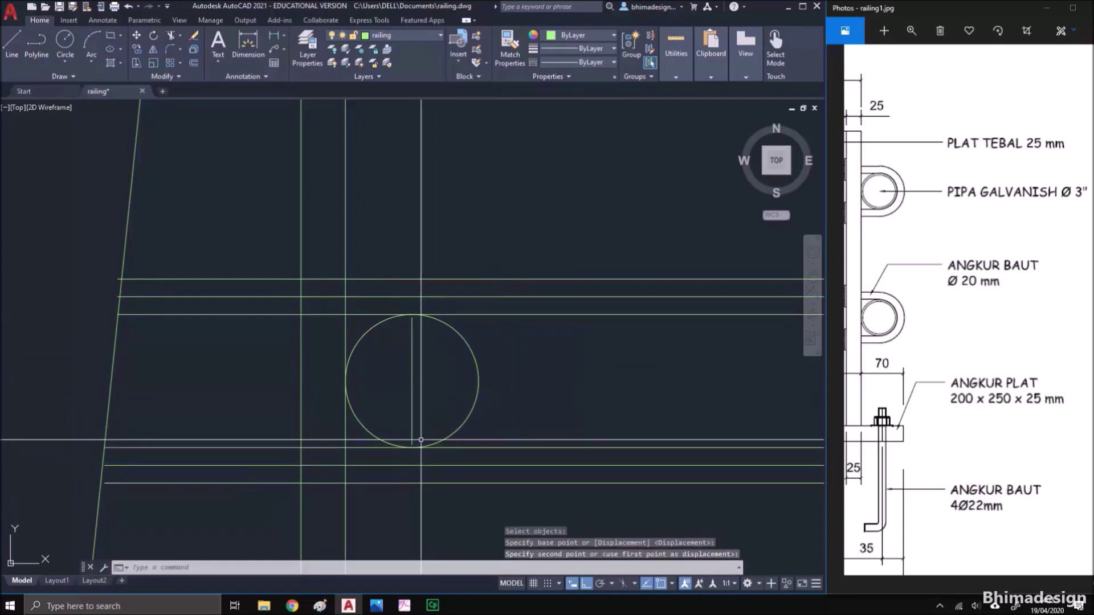
Erase the vertical helper line inside the pipe circle
click(411, 393)
text(e)
key(Return)
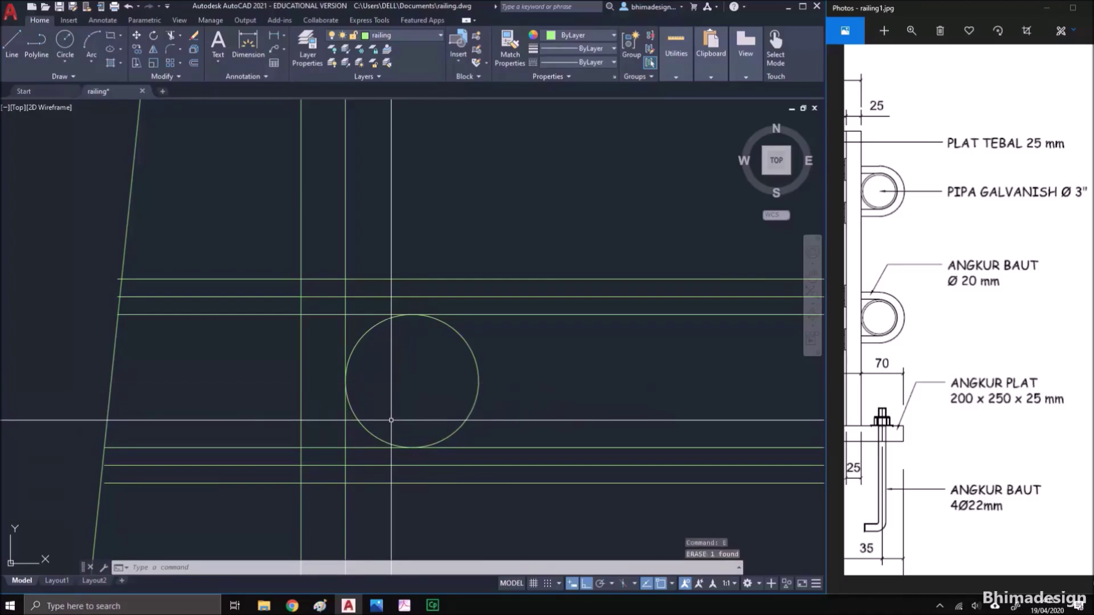
Offset the pipe circle outward by 0.02 to form the outer edge of the U-bolt
text(o)
key(Return)
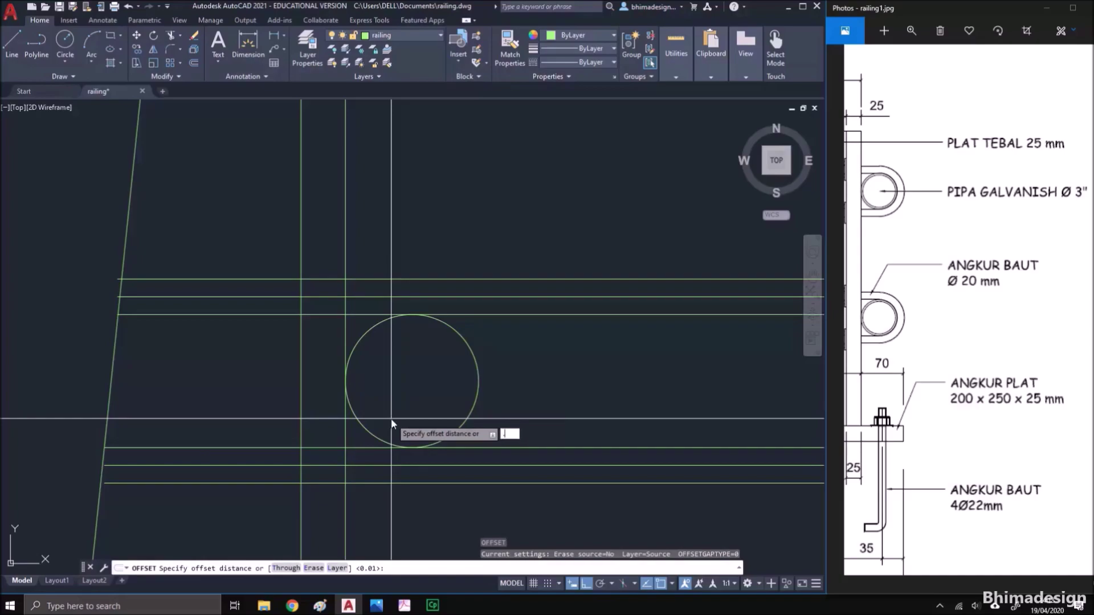
text(.02)
key(Return)
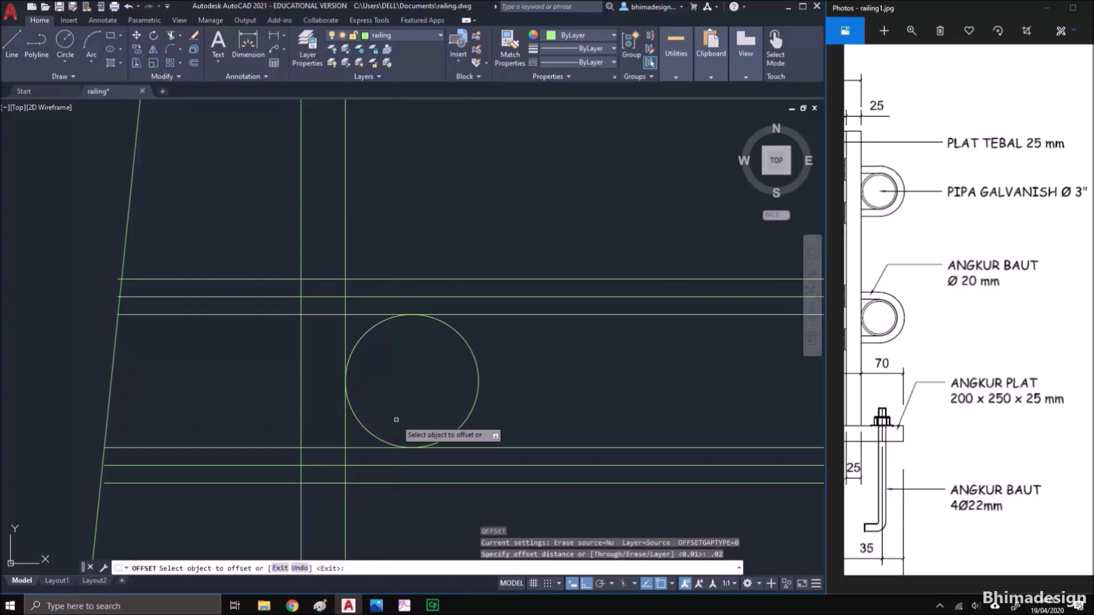
click(460, 423)
click(485, 444)
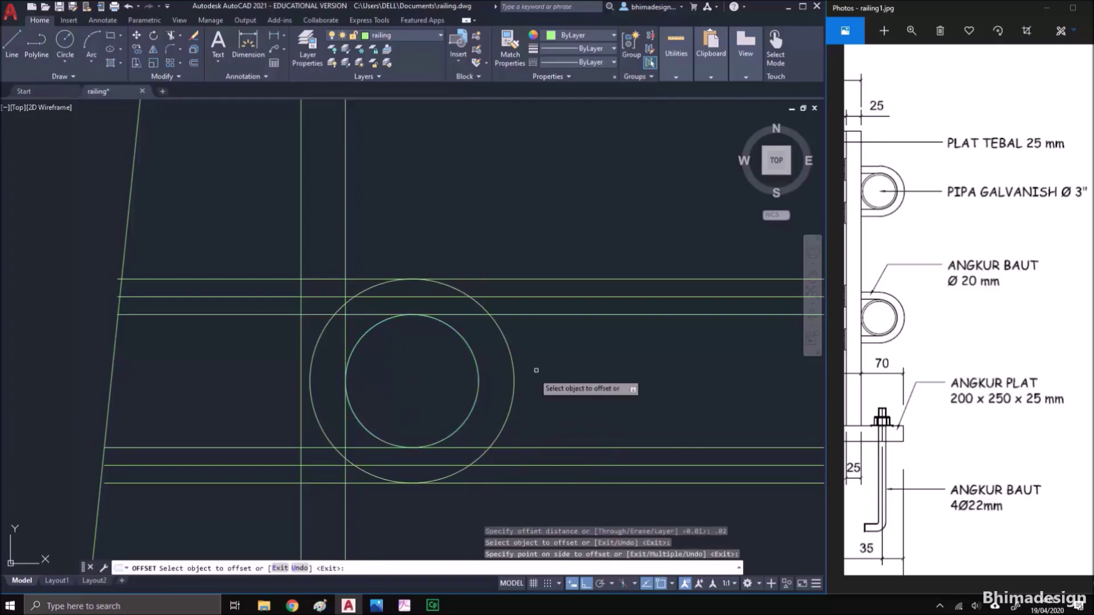
key(Return)
Trim the portions of the six horizontal bolt lines that extend right beyond the outer circle
text(tr)
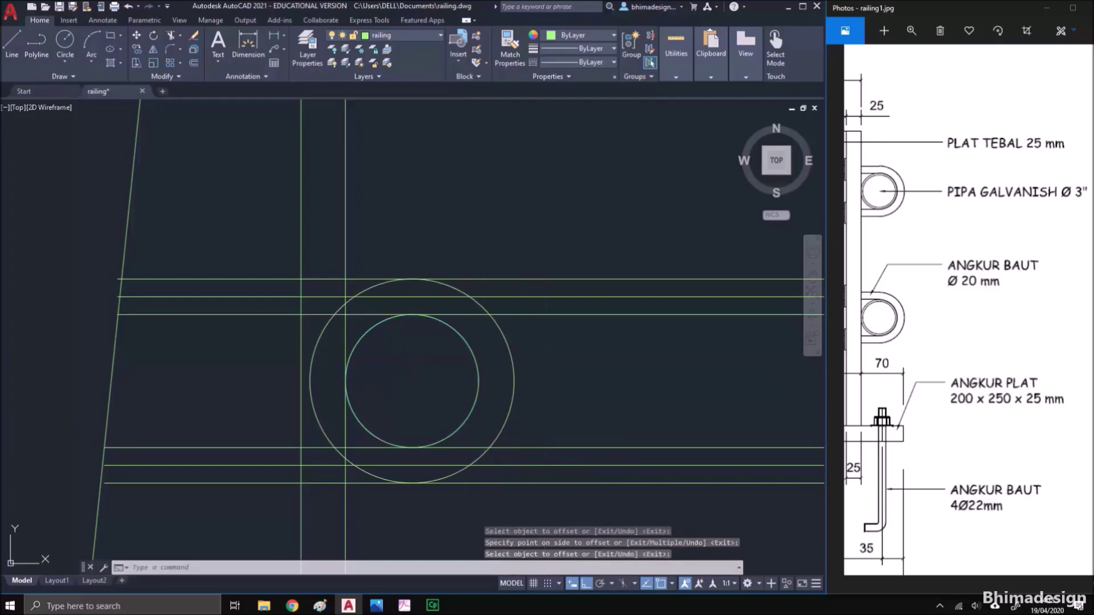
key(Return)
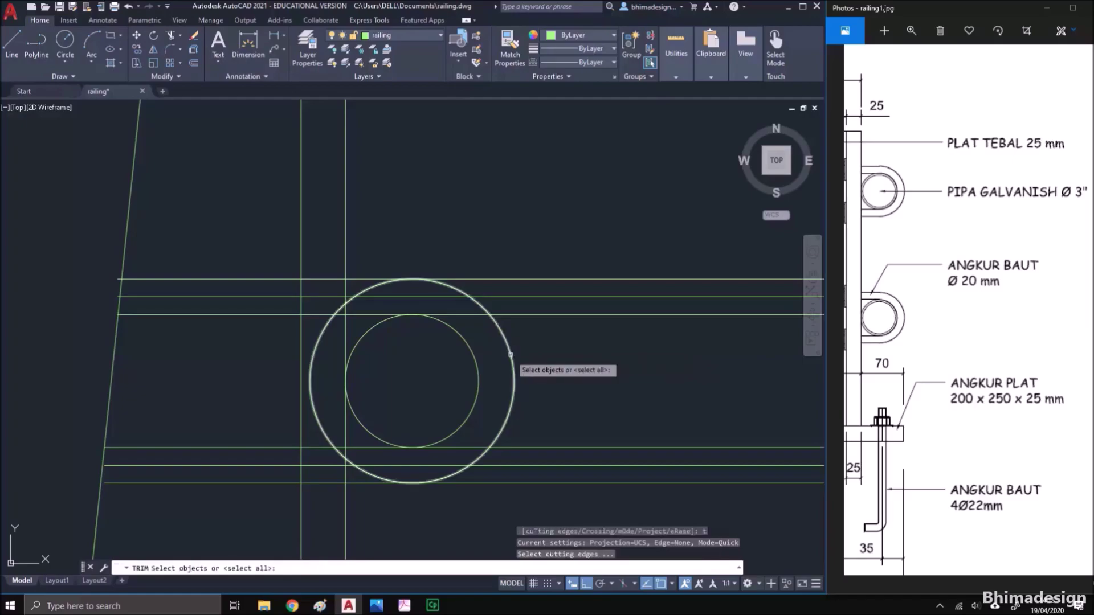
click(514, 348)
click(598, 501)
key(Return)
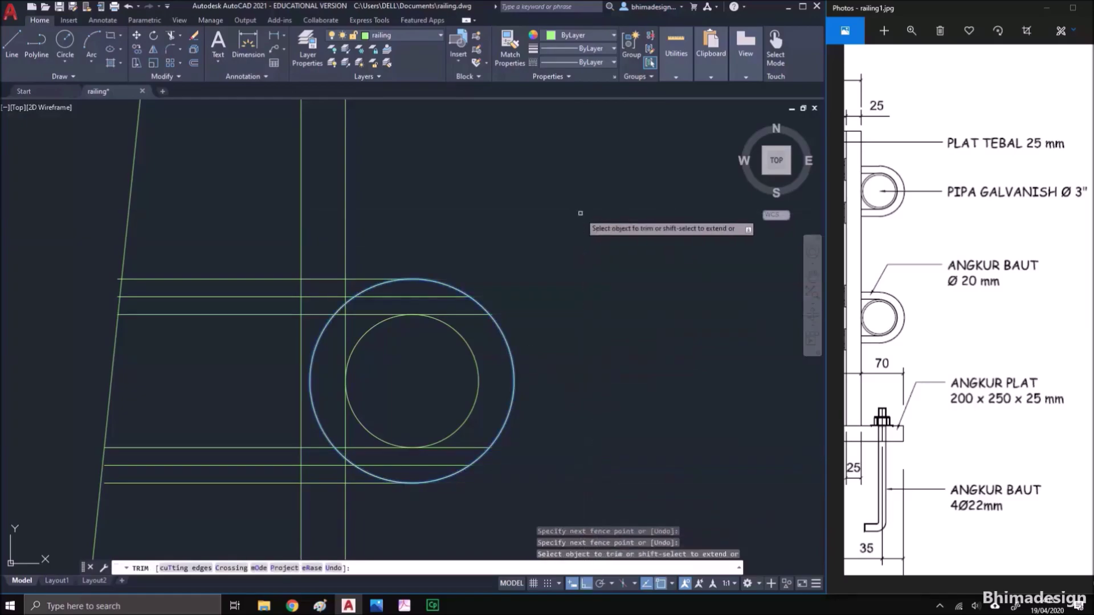
key(Return)
Trim the left half of the outer circle, using the outermost upper and lower bolt lines as cutting edges
text(tr)
key(Return)
text(t)
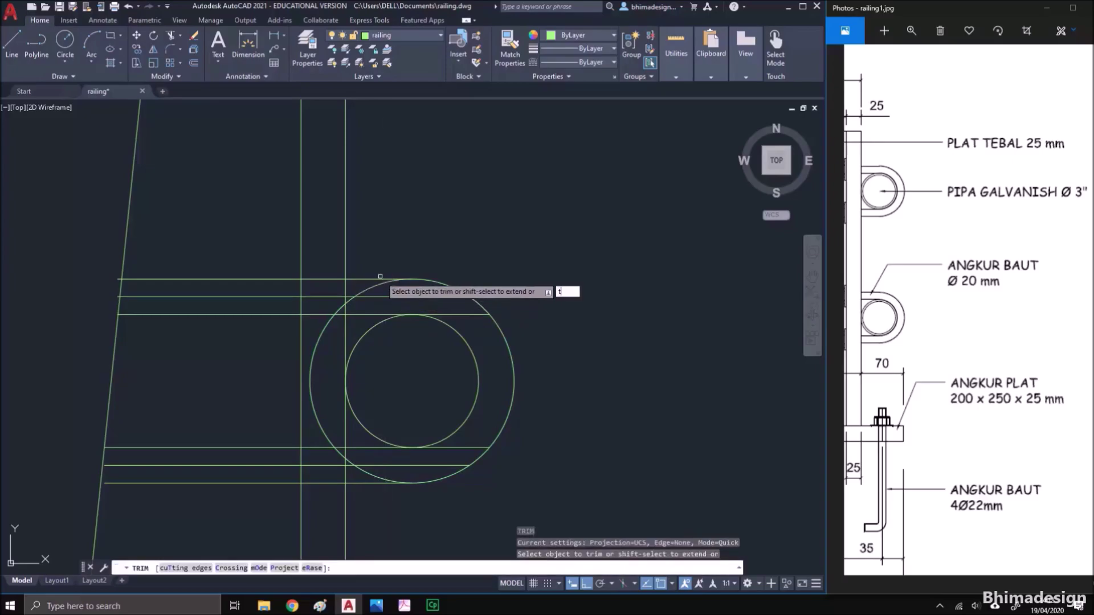
key(Return)
click(378, 279)
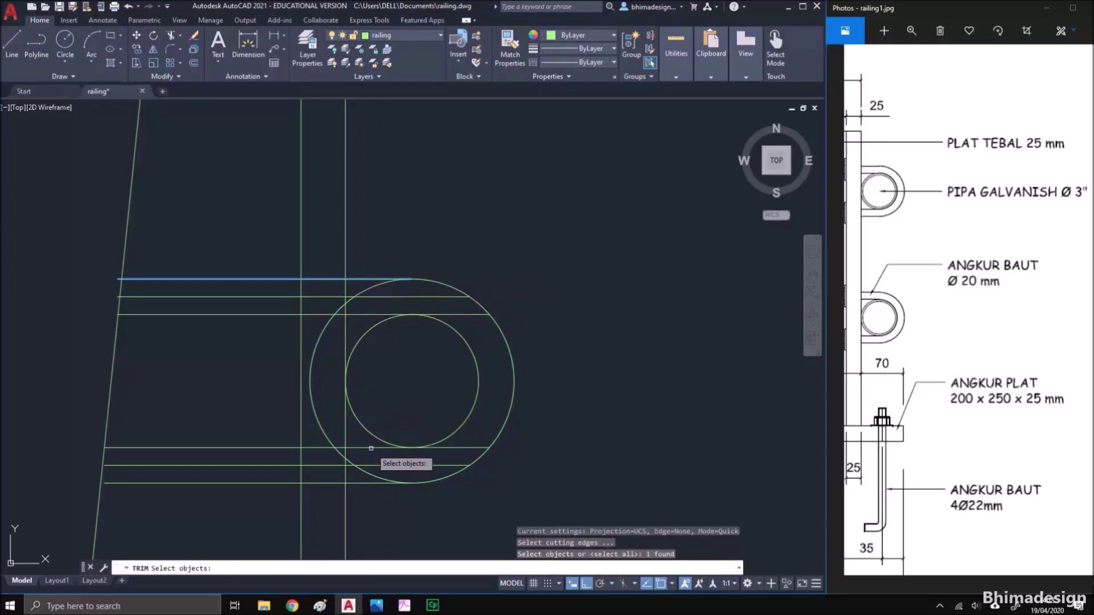
click(372, 483)
key(Return)
click(372, 474)
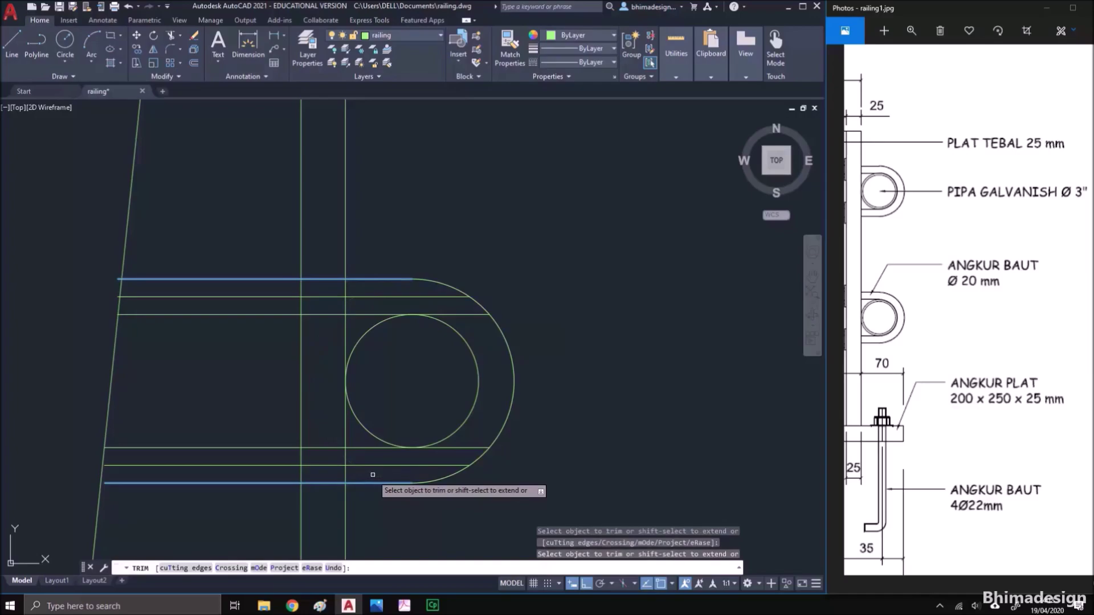
key(Return)
Trim the two inner bolt lines where they run past their tangent points on the pipe circle
text(t)
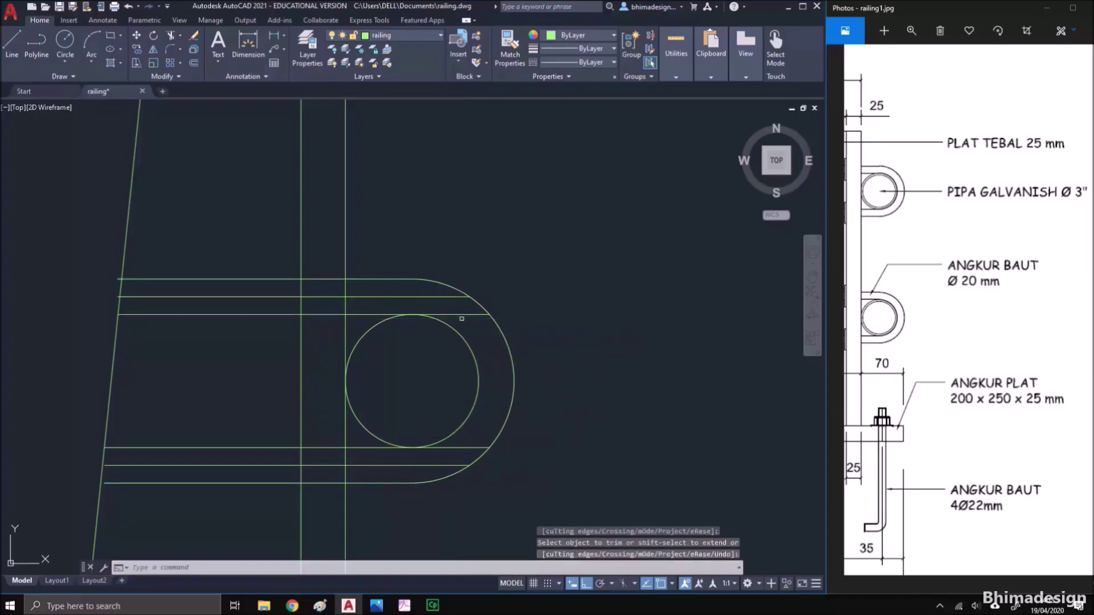
key(Return)
click(463, 315)
click(472, 448)
key(Return)
Erase the centre line of the U-bolt's lower leg and bring the side view's bolts into view in the reference drawing
click(404, 465)
text(e)
key(Return)
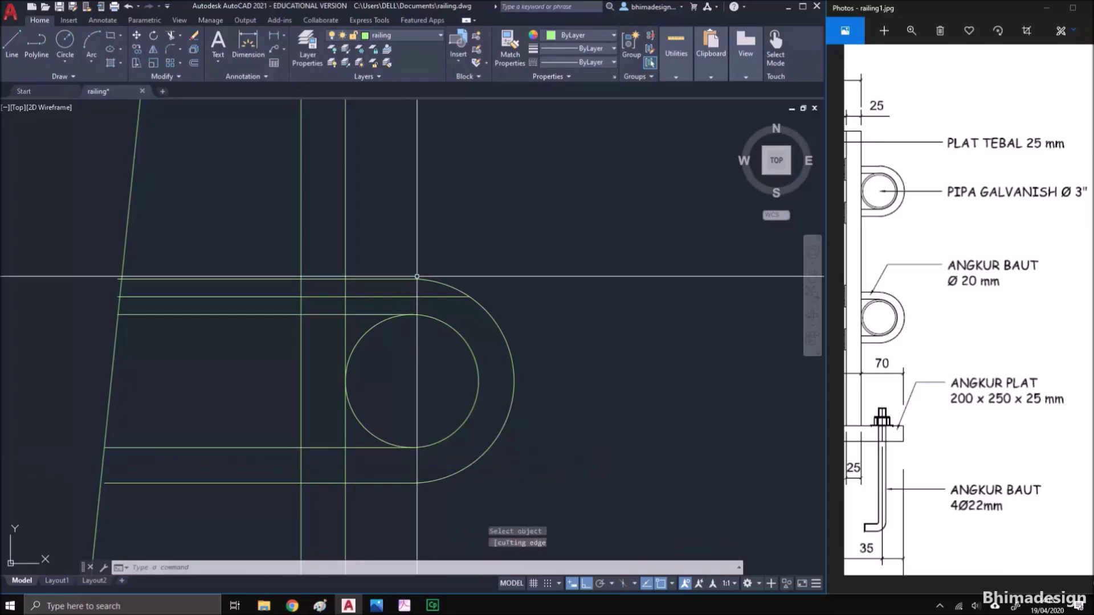
click(907, 361)
drag(907, 361, 992, 365)
click(368, 296)
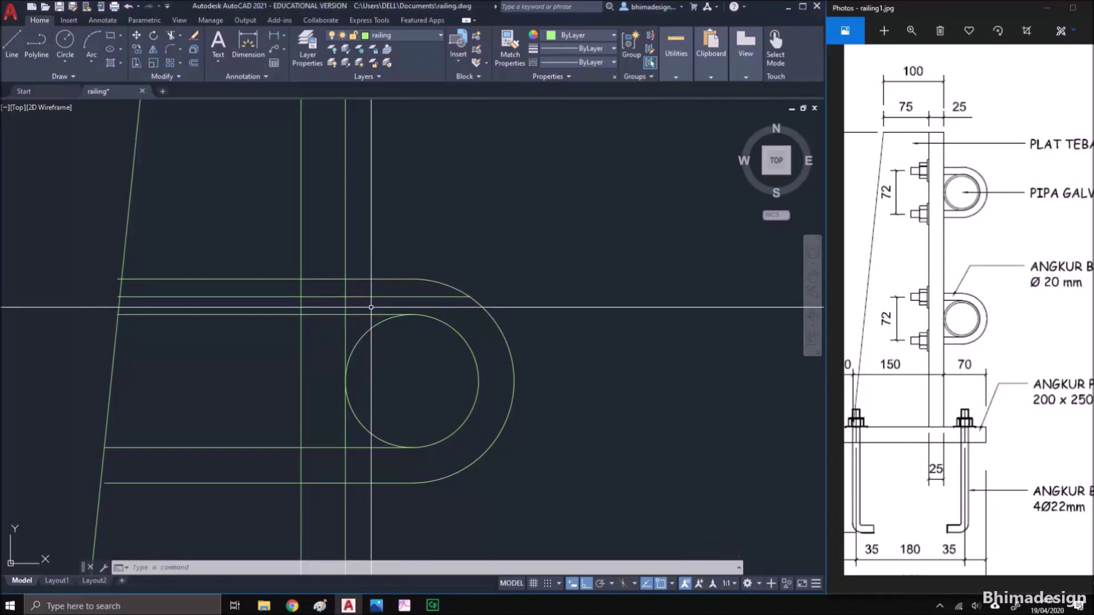
Restore the erased centre line of the U-bolt's lower leg and offset the pipe circle inward by 0.002
key(Return)
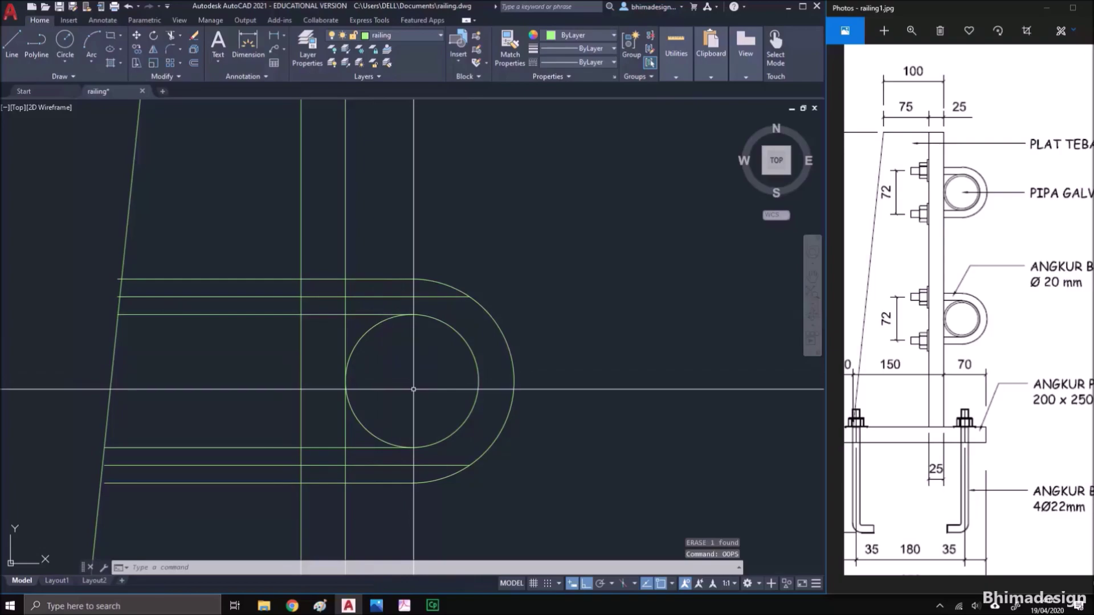
text(o)
key(Return)
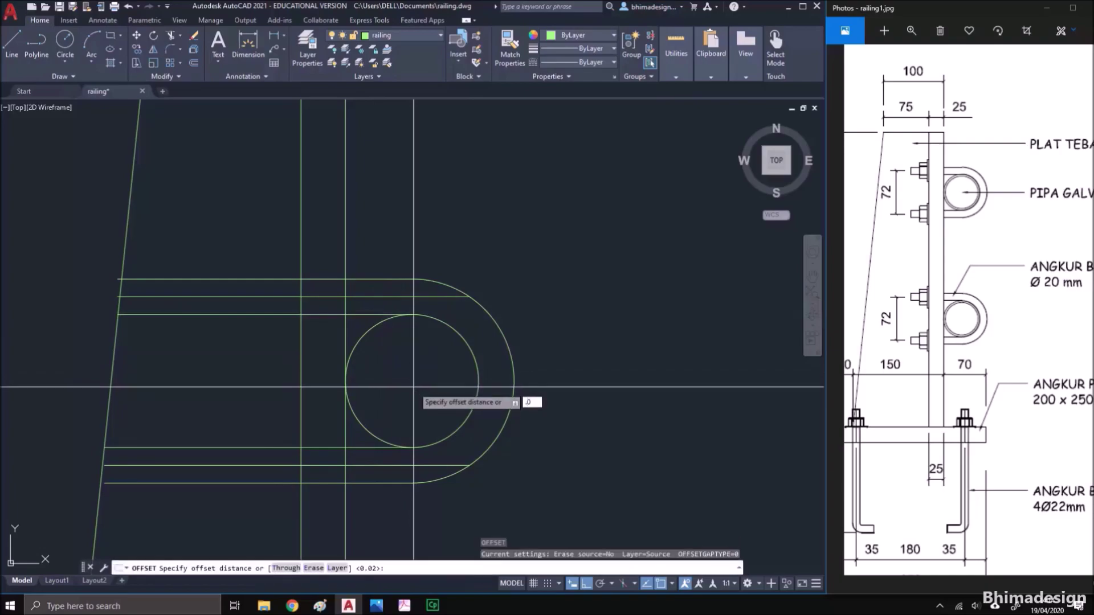
text(.002)
key(Return)
click(382, 321)
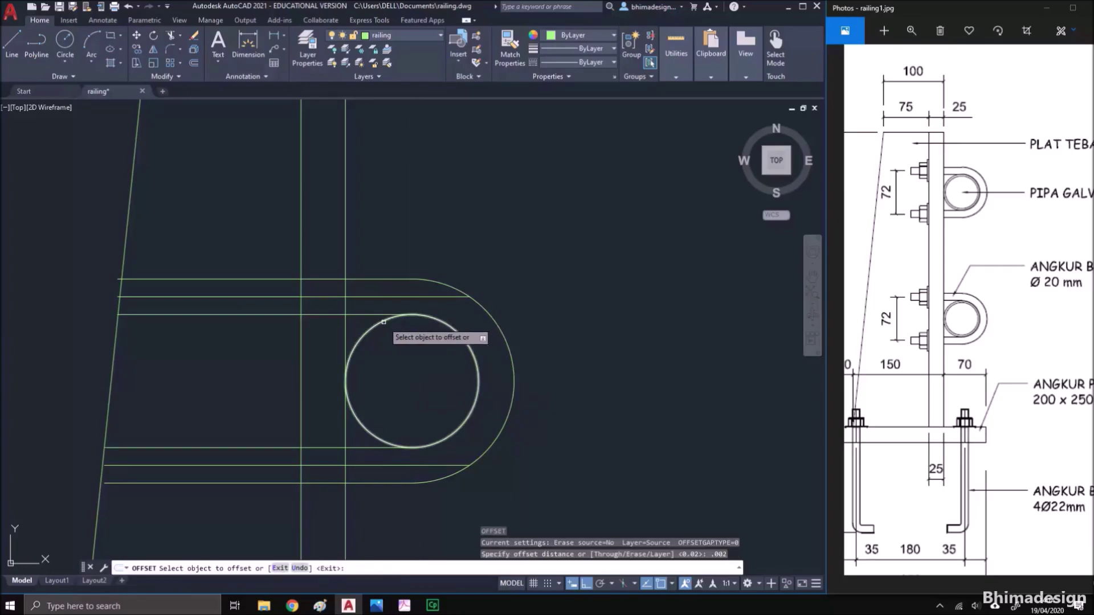
click(389, 337)
key(Escape)
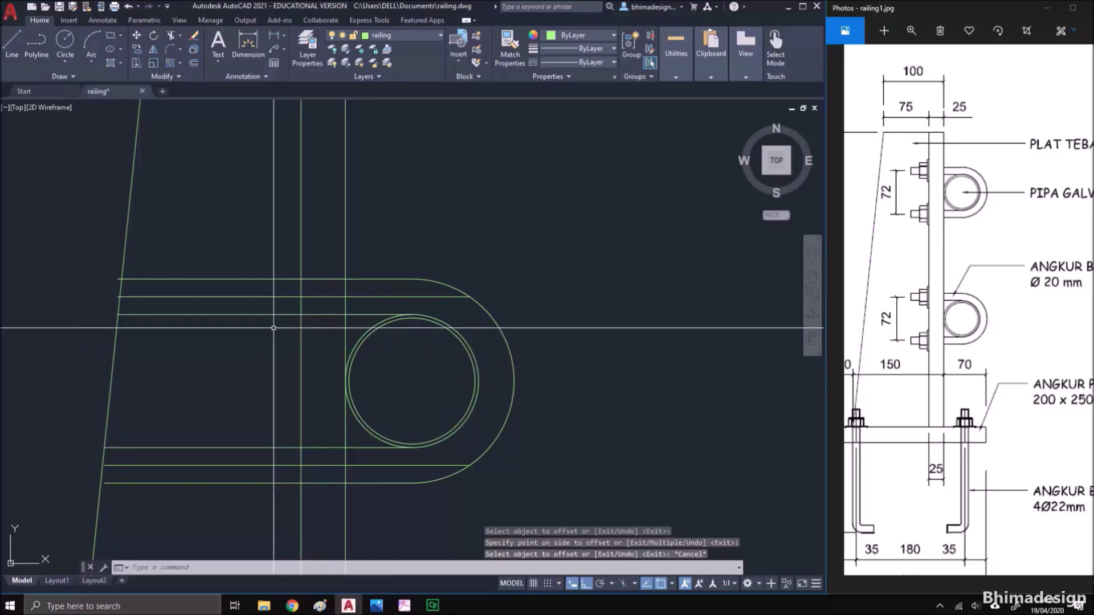
Draw a circle centred on the left end of the upper leg's centre line, with its radius reaching the leg's edge lines
middle_drag(271, 344, 295, 335)
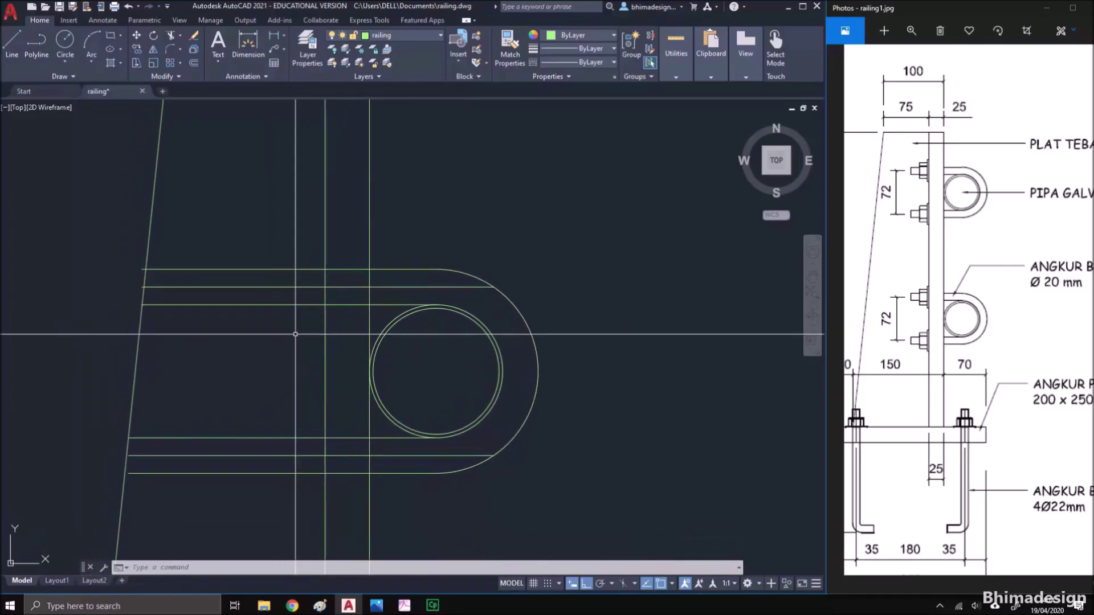
text(c)
key(Return)
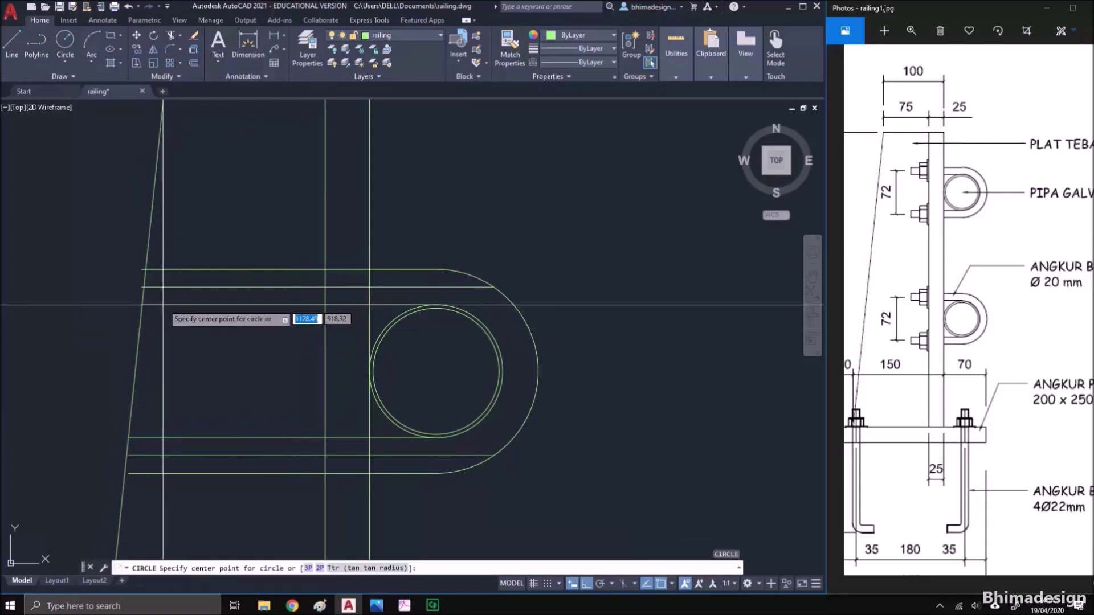
click(141, 288)
scroll(143, 299, up, 5)
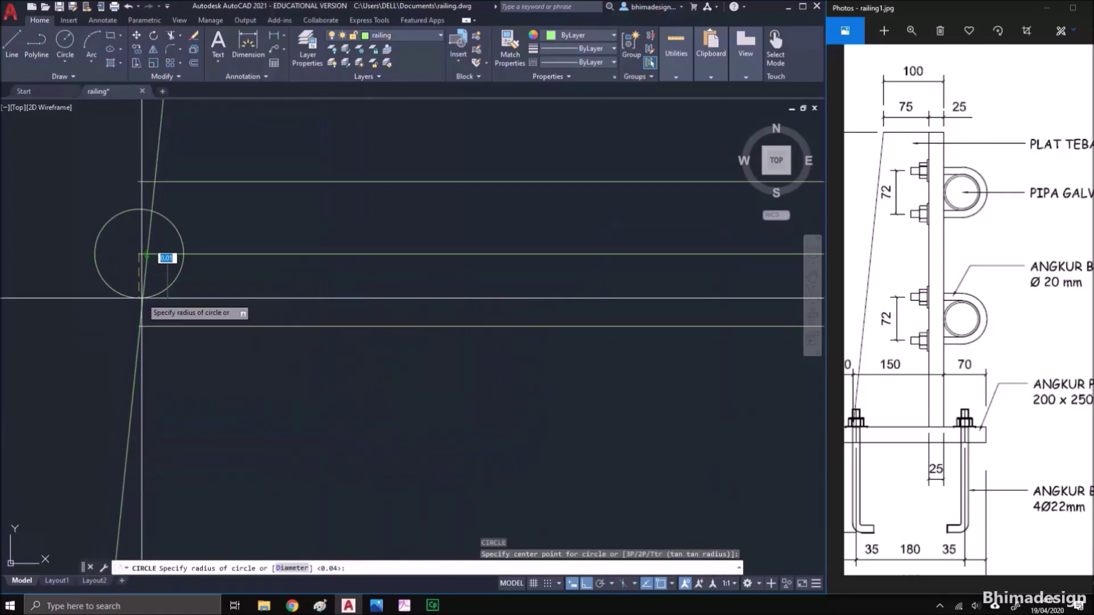
click(147, 324)
mouse_move(147, 324)
middle_down()
mouse_move(198, 327)
mouse_move(236, 356)
middle_up()
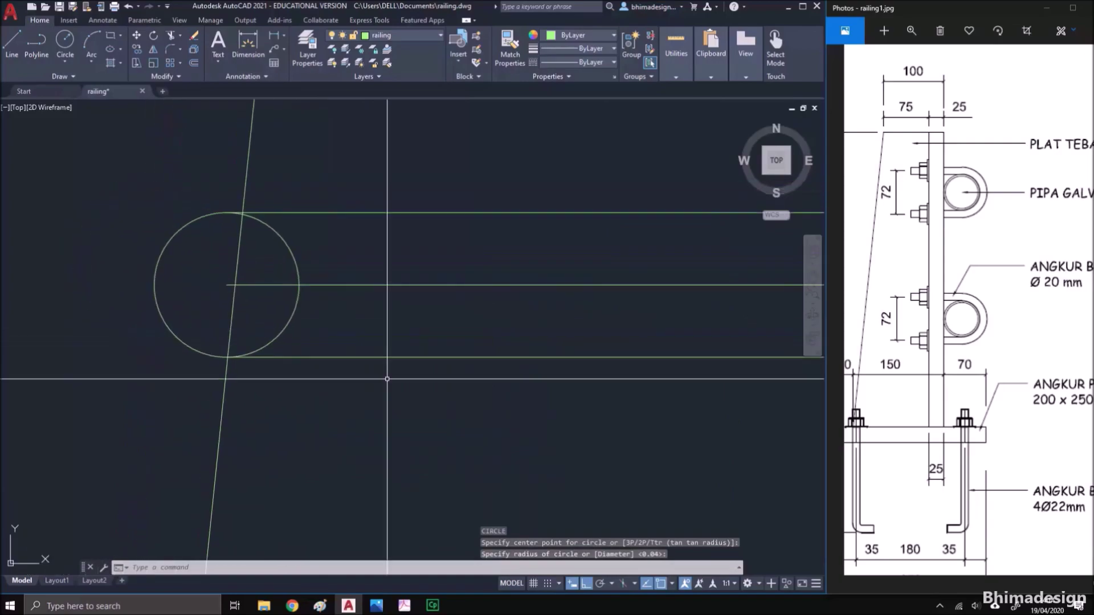
Offset the new bolt circle outward by 0.005
text(o)
key(Return)
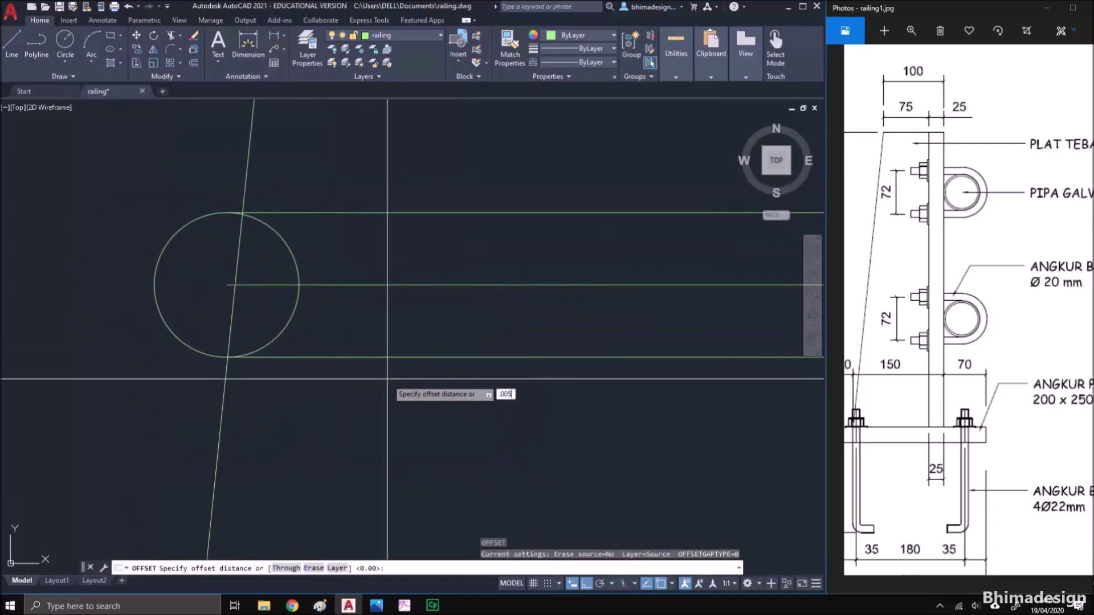
text(.005)
key(Return)
click(279, 335)
click(291, 362)
key(Return)
Draw a six-sided polygon concentric with the bolt circles, circumscribed about the outer circle
text(p)
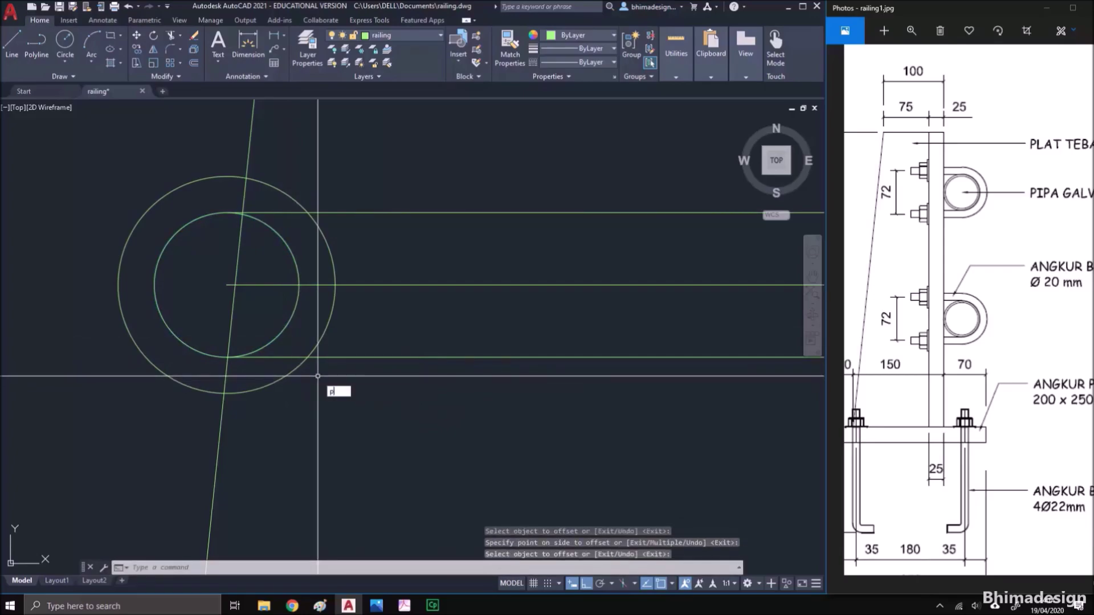
text(pol)
key(Return)
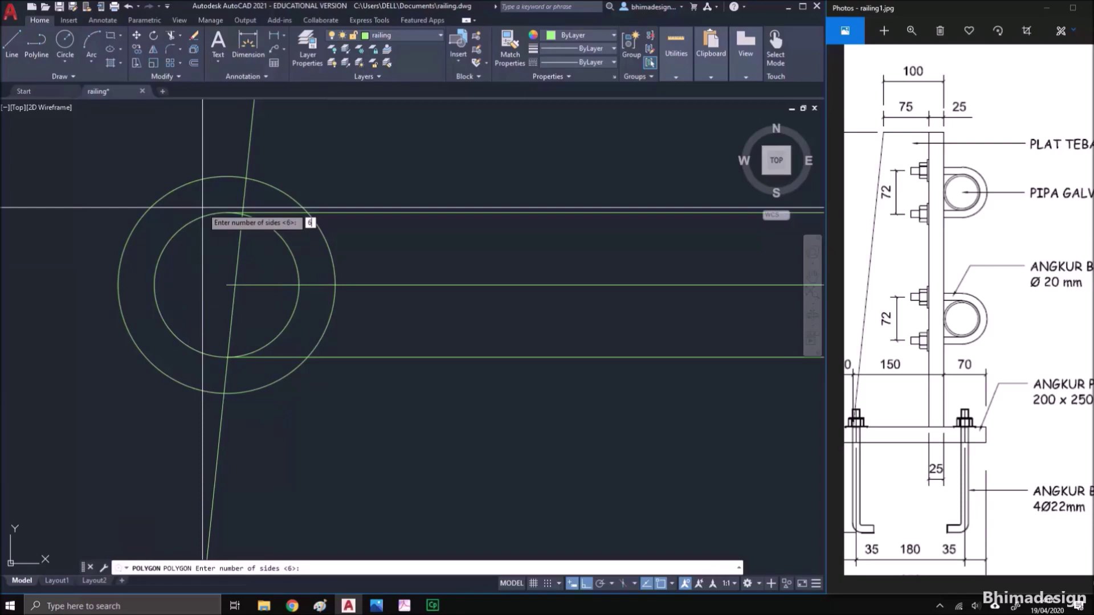
text(6)
key(Return)
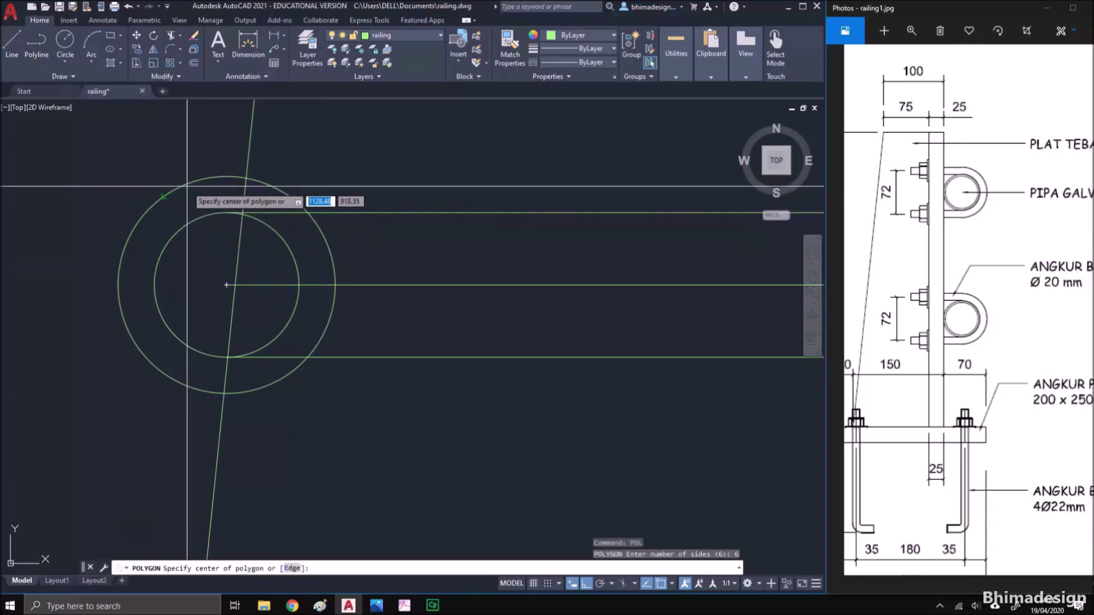
click(226, 285)
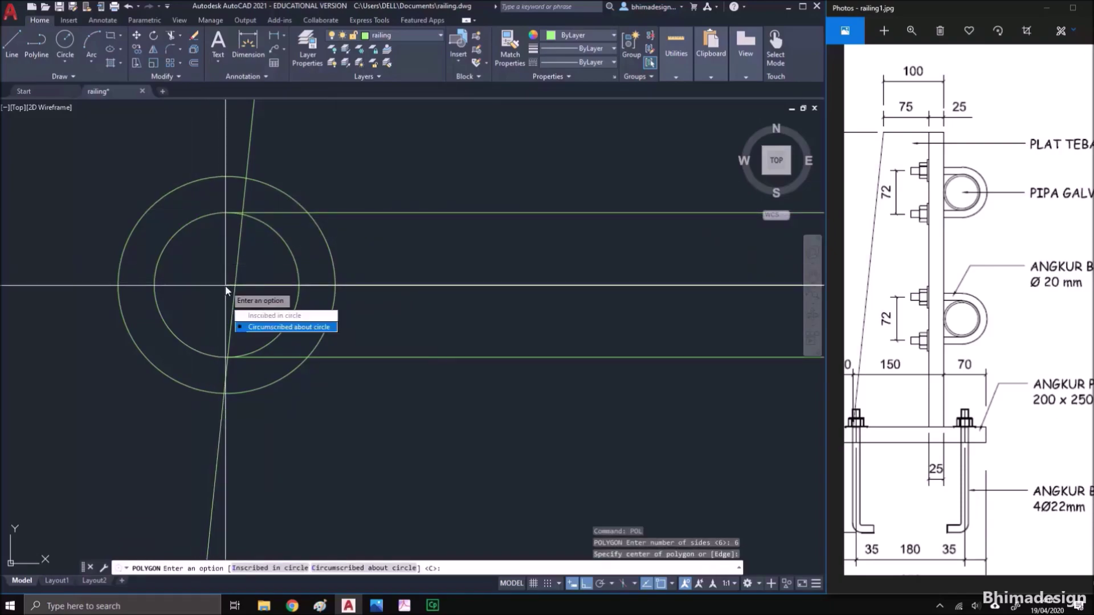
click(264, 327)
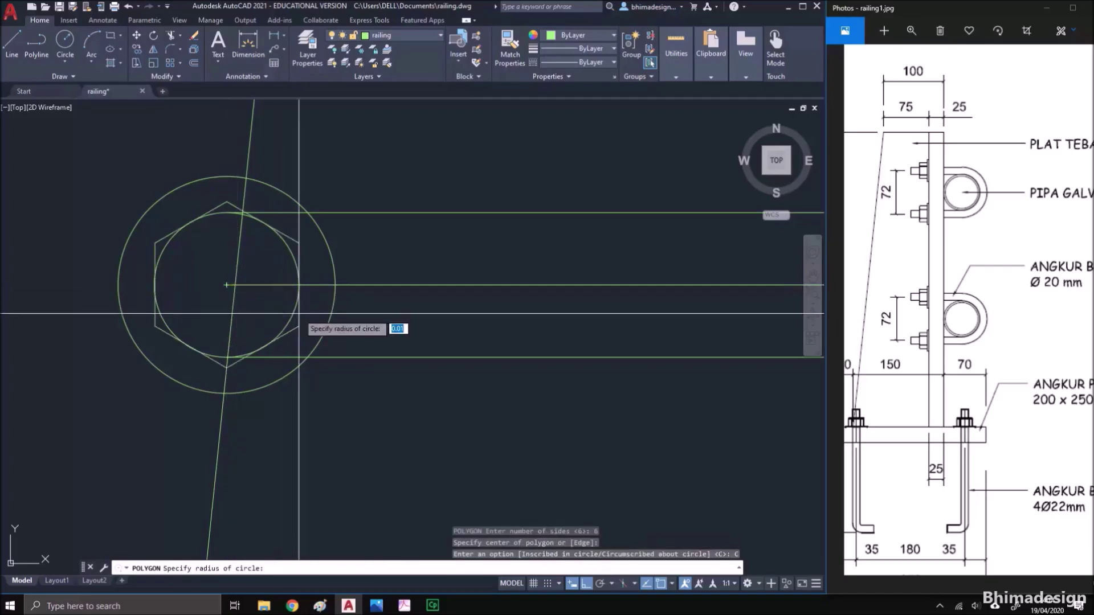
click(335, 280)
scroll(342, 273, down, 3)
Move the hexagon and its two circles to the empty space right of the U-bolt
text(m)
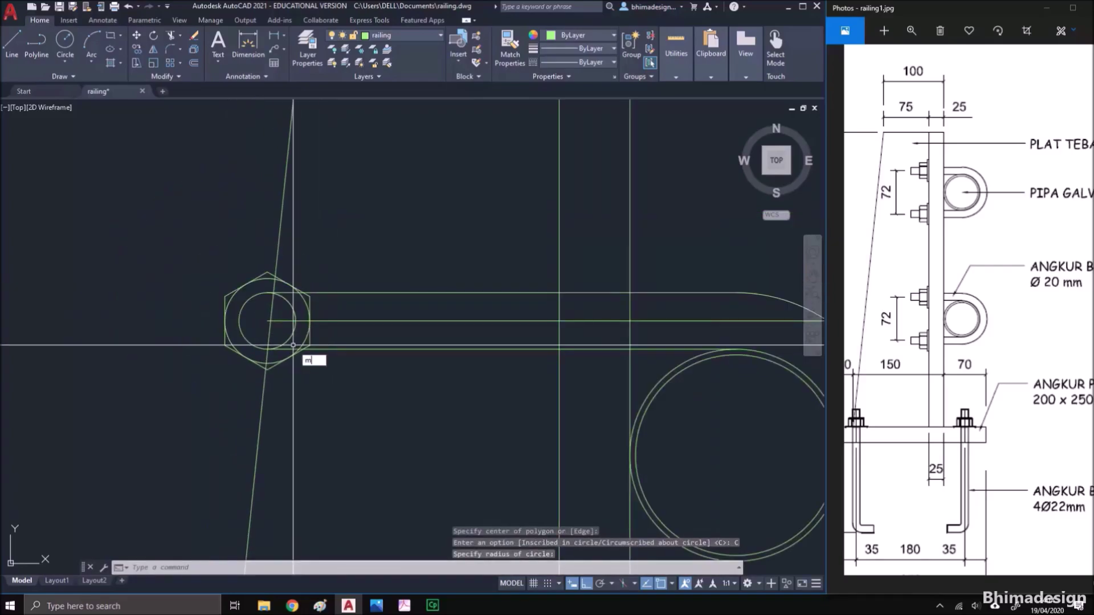
key(space)
click(190, 252)
click(355, 416)
key(space)
click(294, 386)
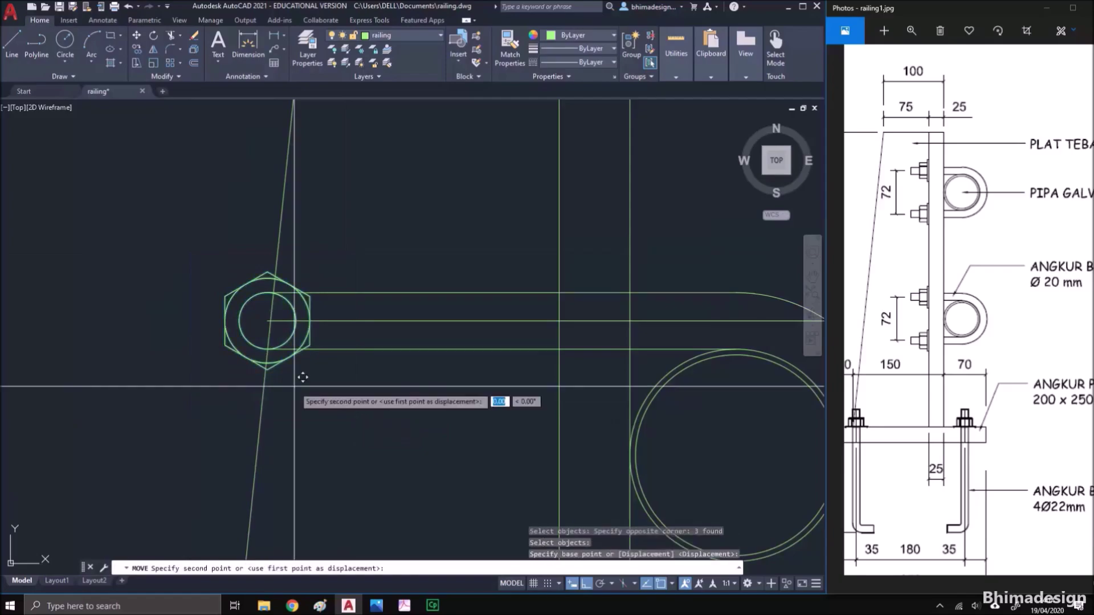
scroll(201, 381, down, 4)
click(579, 371)
Put the hexagon and its two circles on the layer baut
click(528, 302)
click(632, 399)
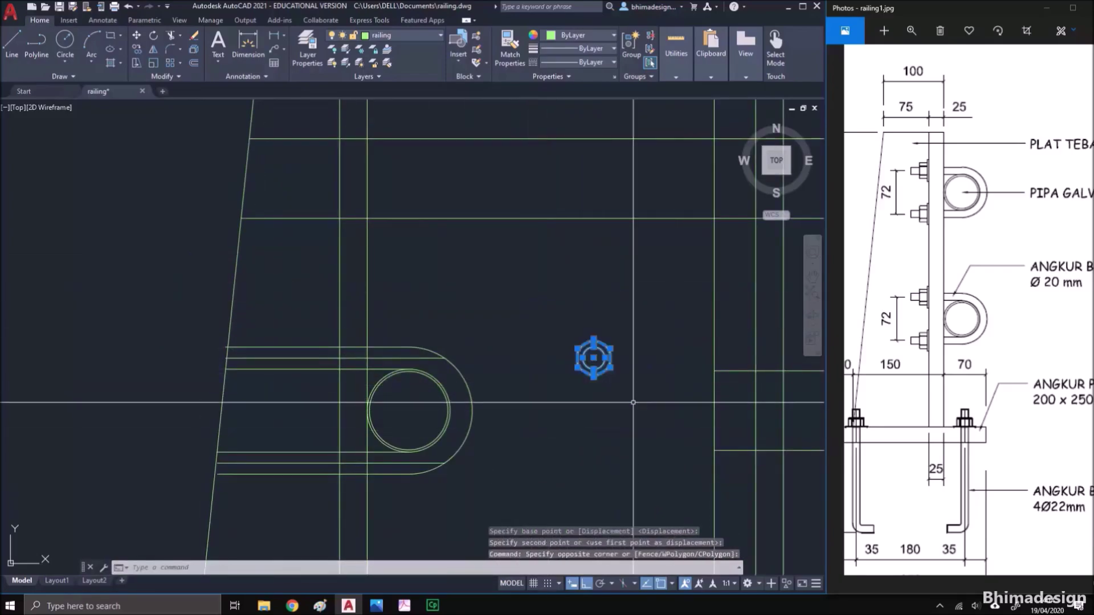
click(437, 36)
click(399, 105)
key(Escape)
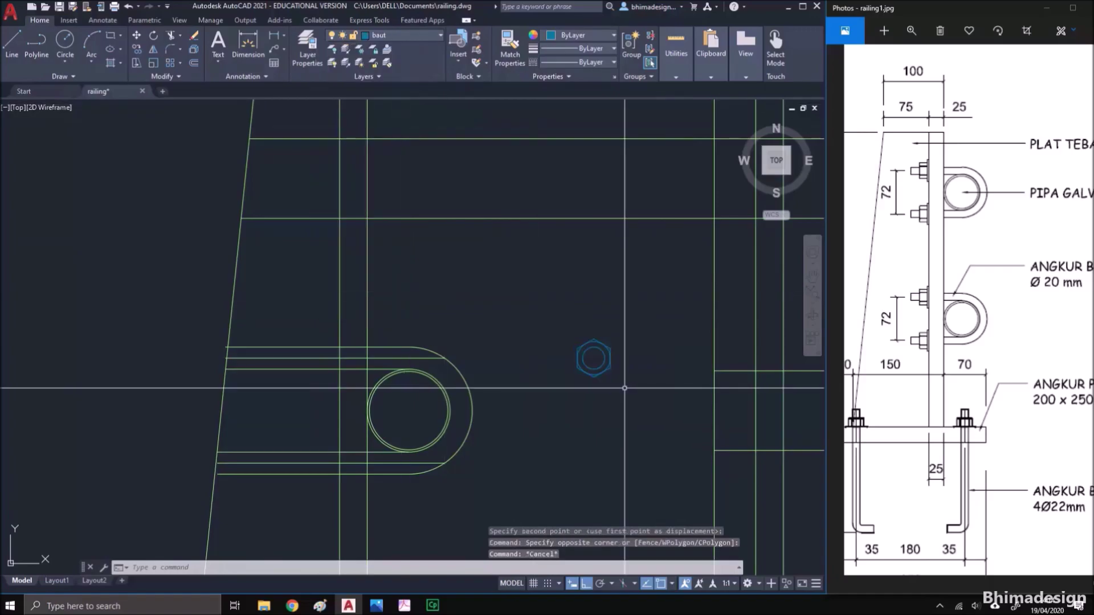
Draw two horizontal rays running left across the post from the hexagon's upper and lower vertices
middle_drag(614, 388, 509, 378)
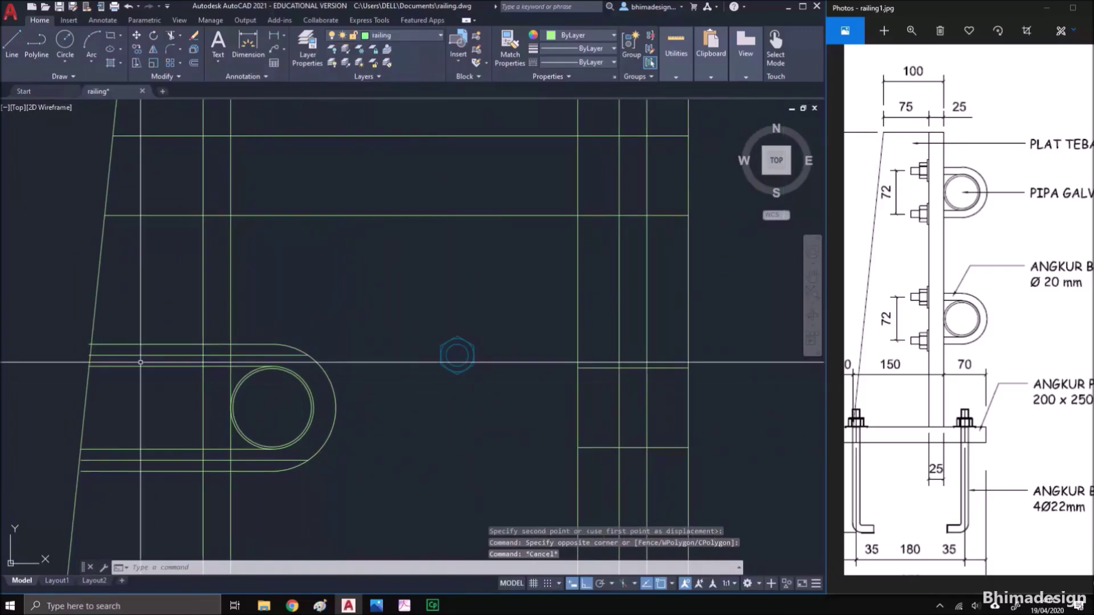
middle_drag(260, 396, 350, 380)
scroll(350, 381, up, 2)
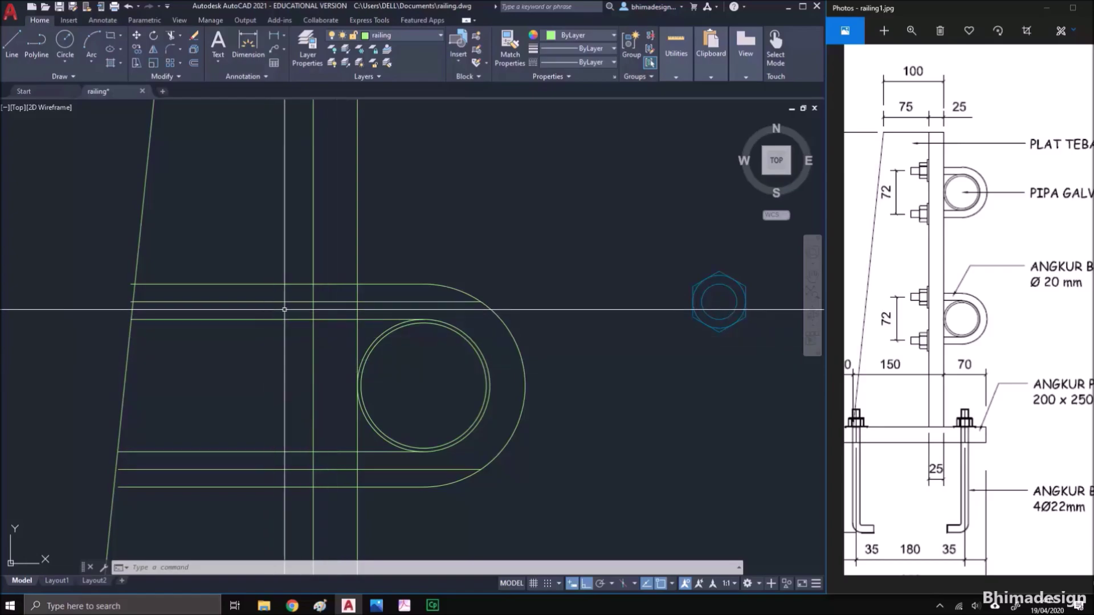
text(ray)
key(Return)
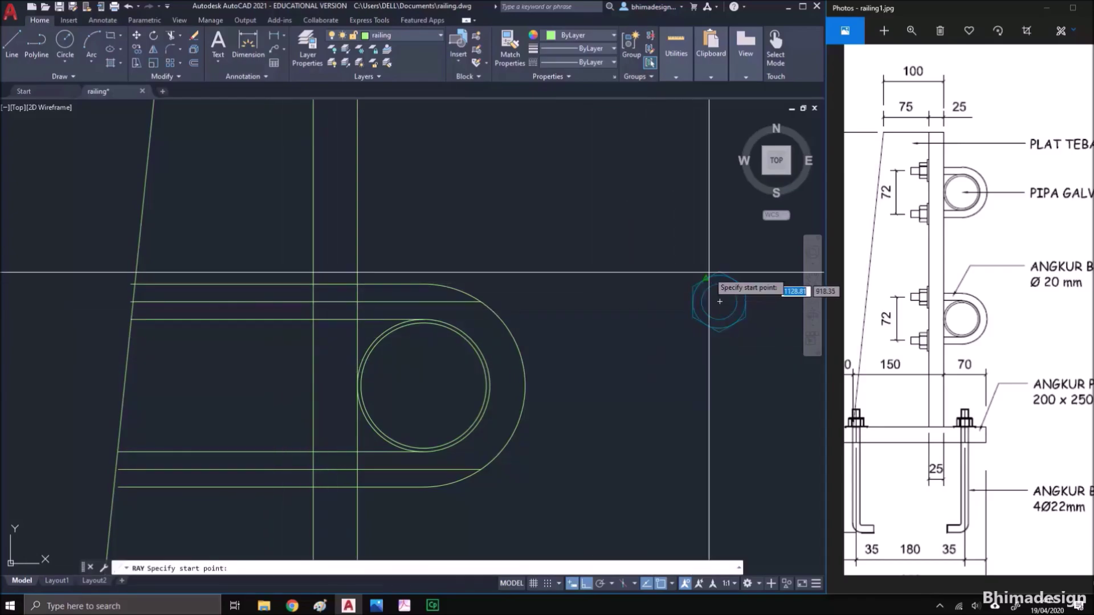
click(719, 272)
key(Return)
key(Return)
click(719, 332)
click(685, 337)
key(Return)
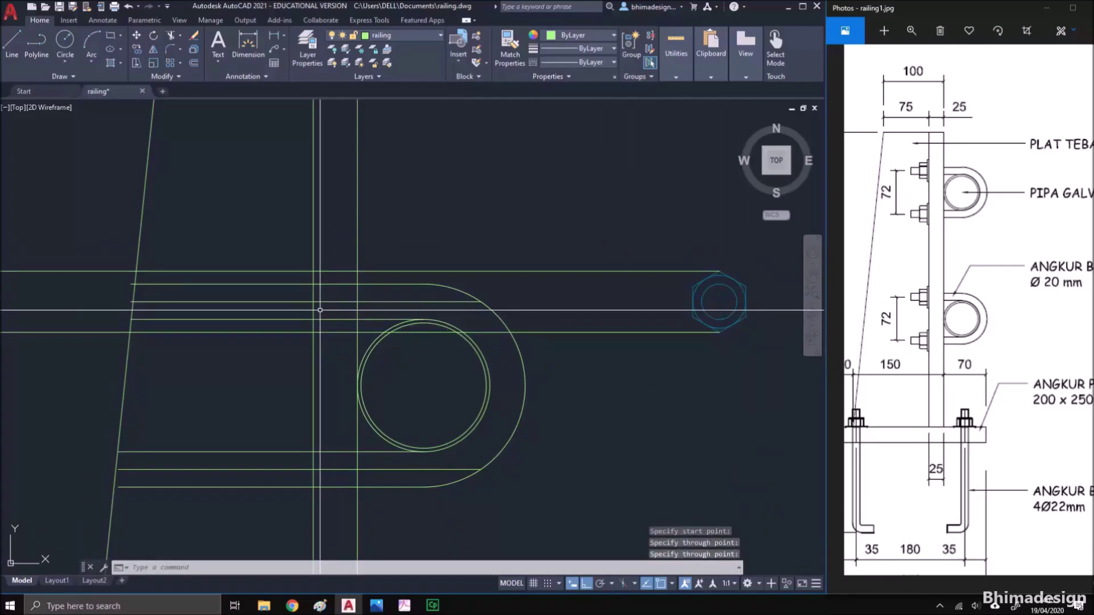
Offset the left edge line of the vertical 25 mm plate 0.015 to the left
text(o)
key(Return)
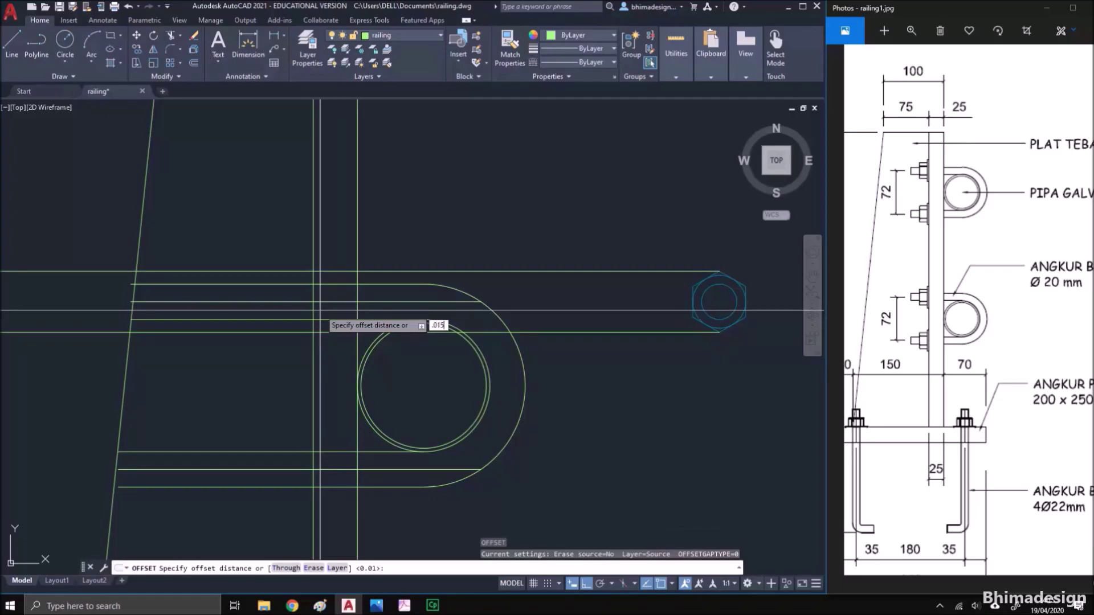
key(Return)
click(317, 342)
click(285, 354)
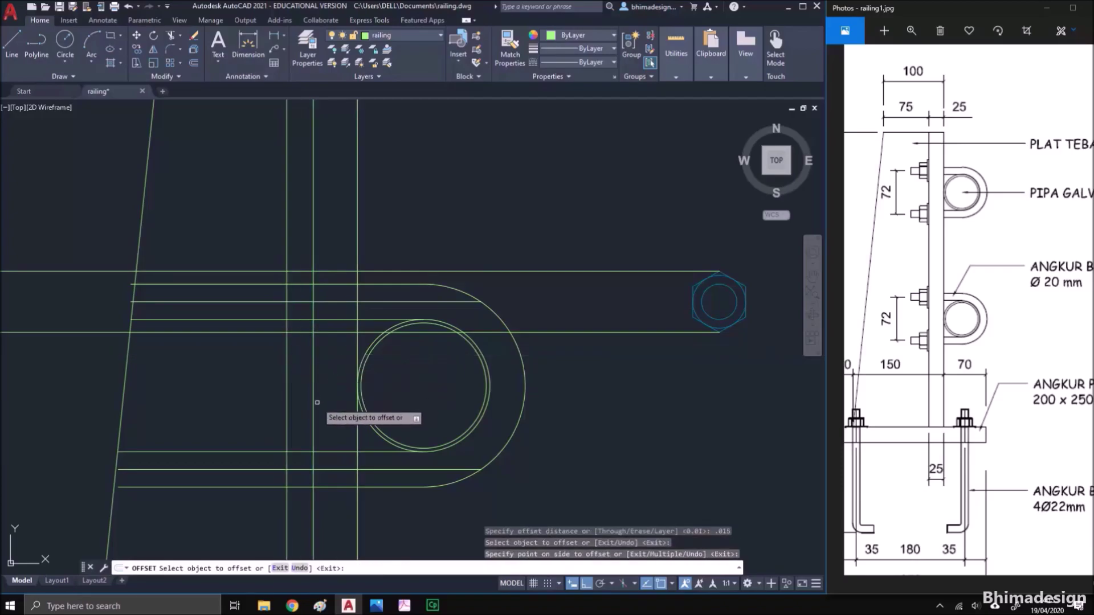
key(Return)
Offset the plate's left edge line 0.002 to the left for the washer thickness
key(Return)
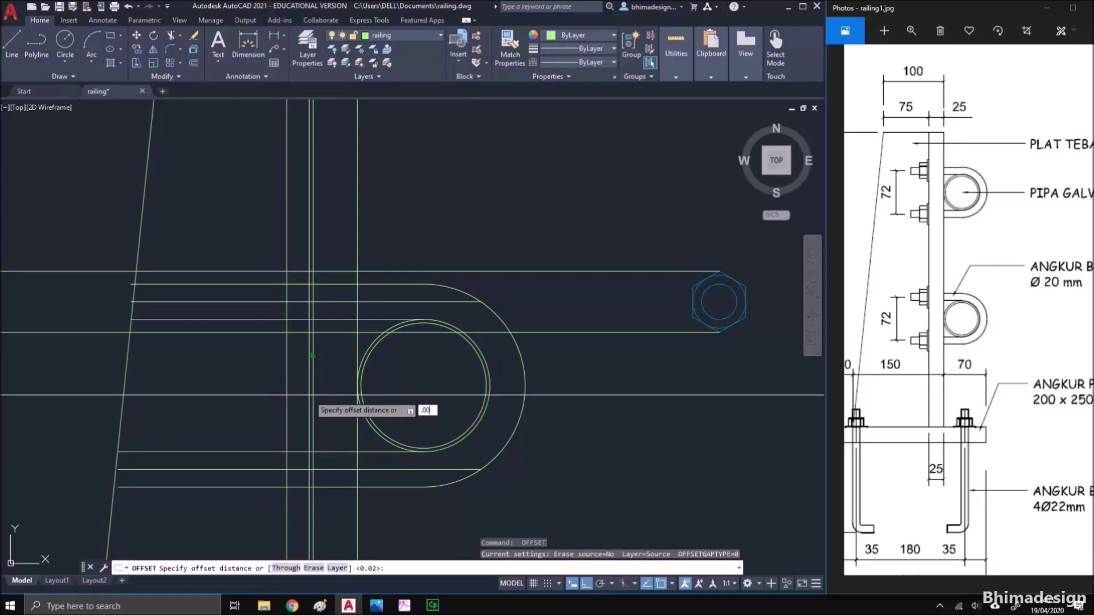
text(.002)
key(Return)
click(311, 370)
click(307, 379)
key(Return)
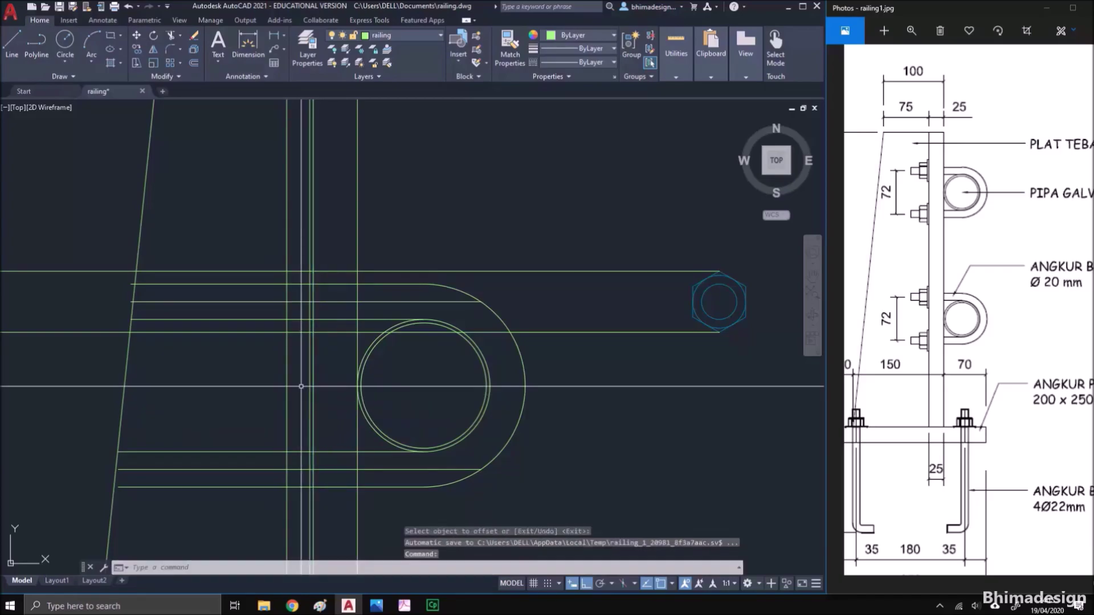
Offset the nut's outer vertical line a further 0.005 to the left to mark the bolt's end
key(Return)
text(.005)
key(Return)
click(287, 370)
click(262, 374)
key(Return)
Trim the two horizontal rays left of the nut's outer vertical line, using that line as the cutting edge
text(tr)
key(Return)
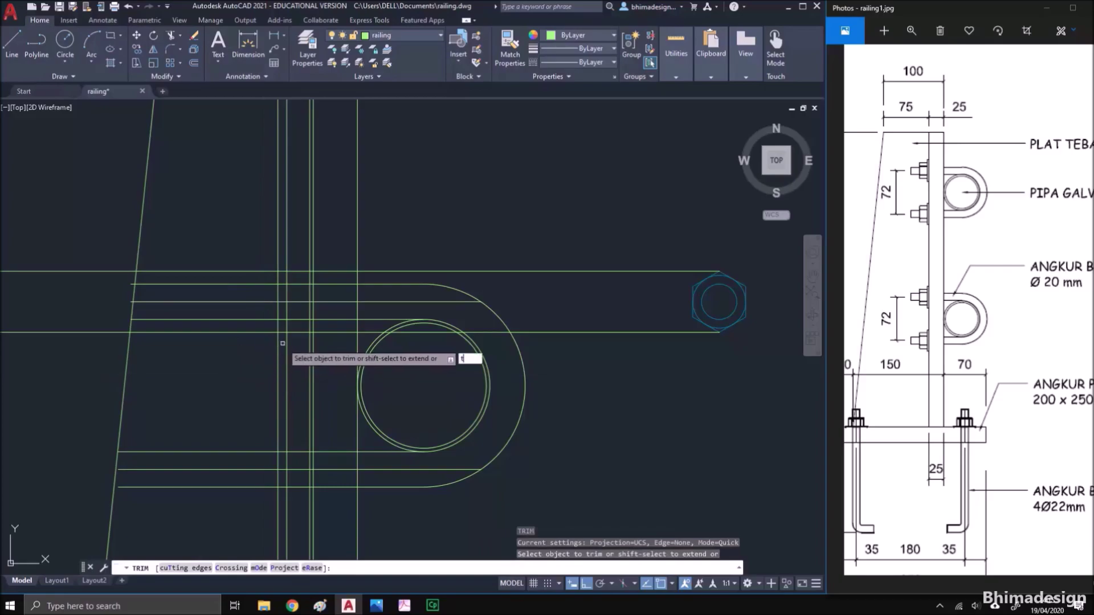
click(288, 345)
key(Return)
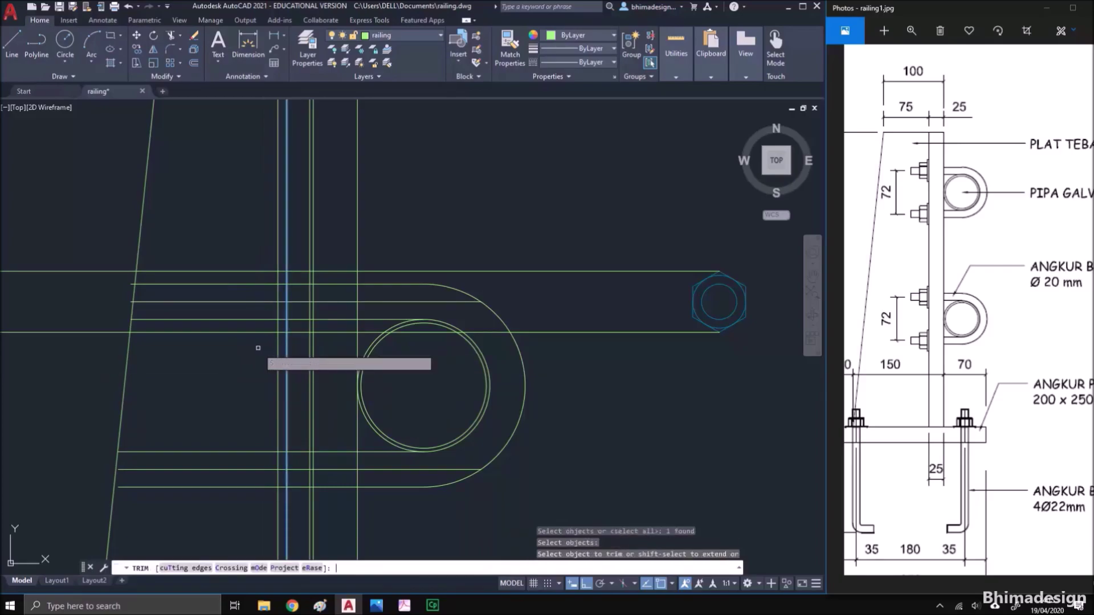
mouse_move(253, 358)
mouse_down()
mouse_move(235, 294)
mouse_move(245, 328)
mouse_move(243, 290)
mouse_up()
click(244, 272)
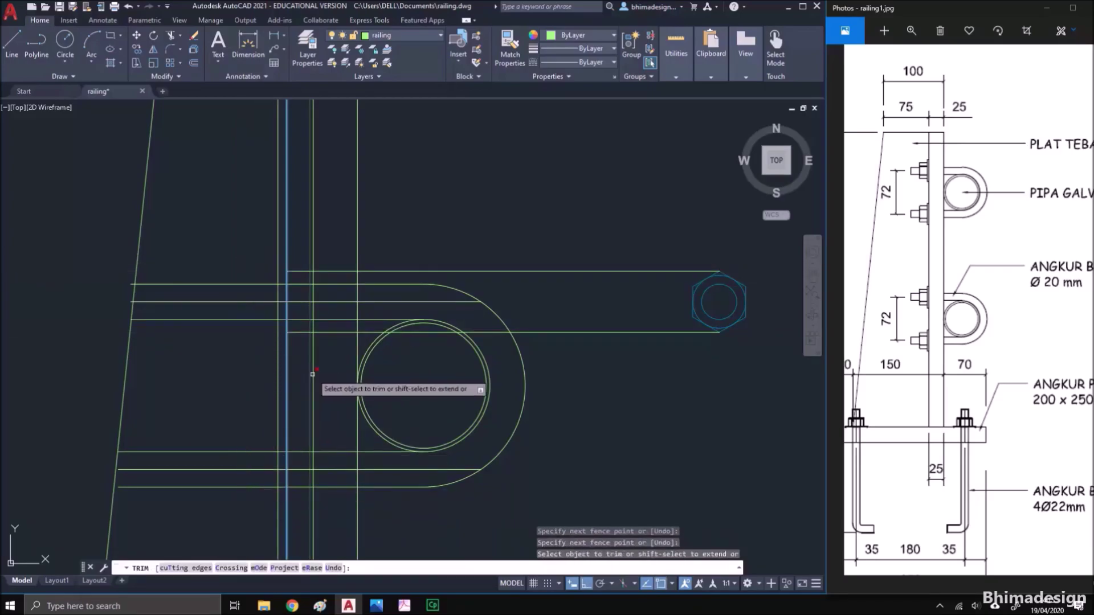
key(Return)
Trim the three lines of the U-bolt's upper leg where they extend left of the bolt-end line
text(tr)
key(Return)
text(t)
key(Return)
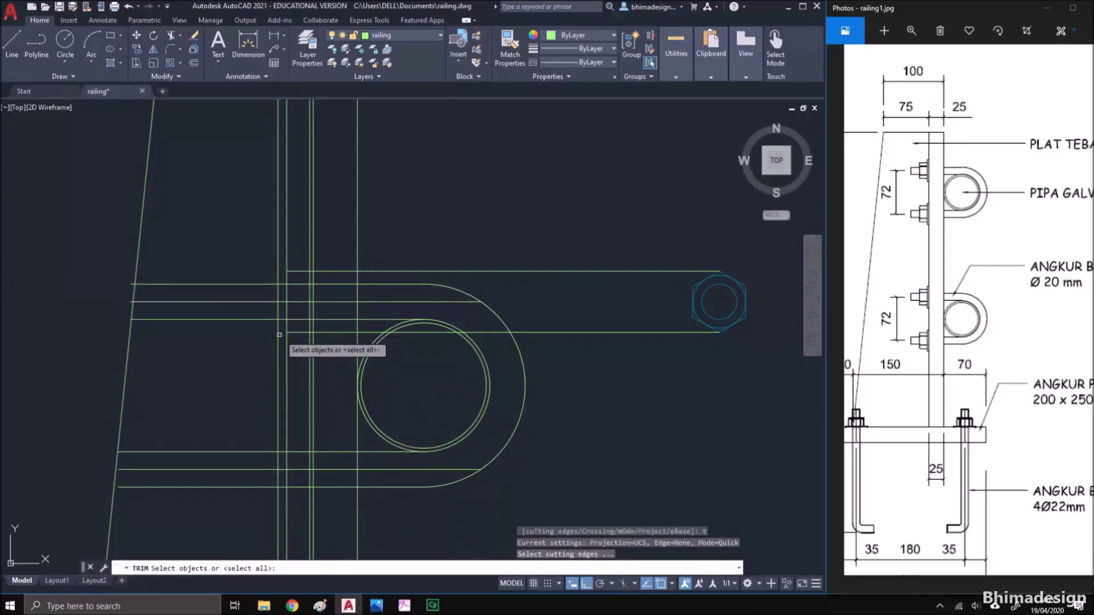
click(278, 329)
scroll(225, 299, up, 2)
click(234, 340)
click(200, 271)
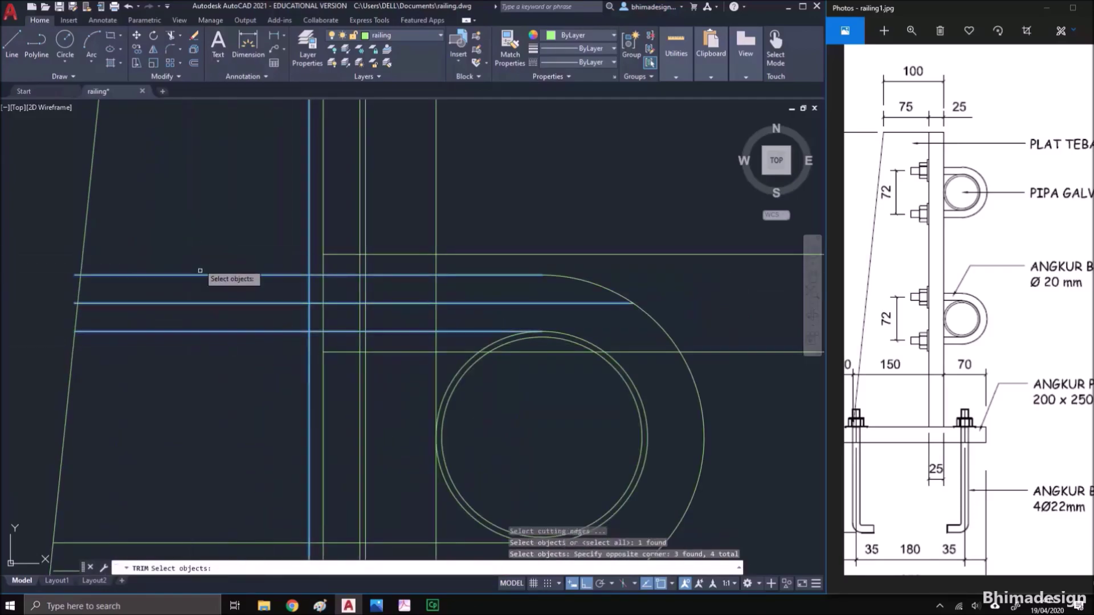
key(Return)
drag(216, 270, 222, 346)
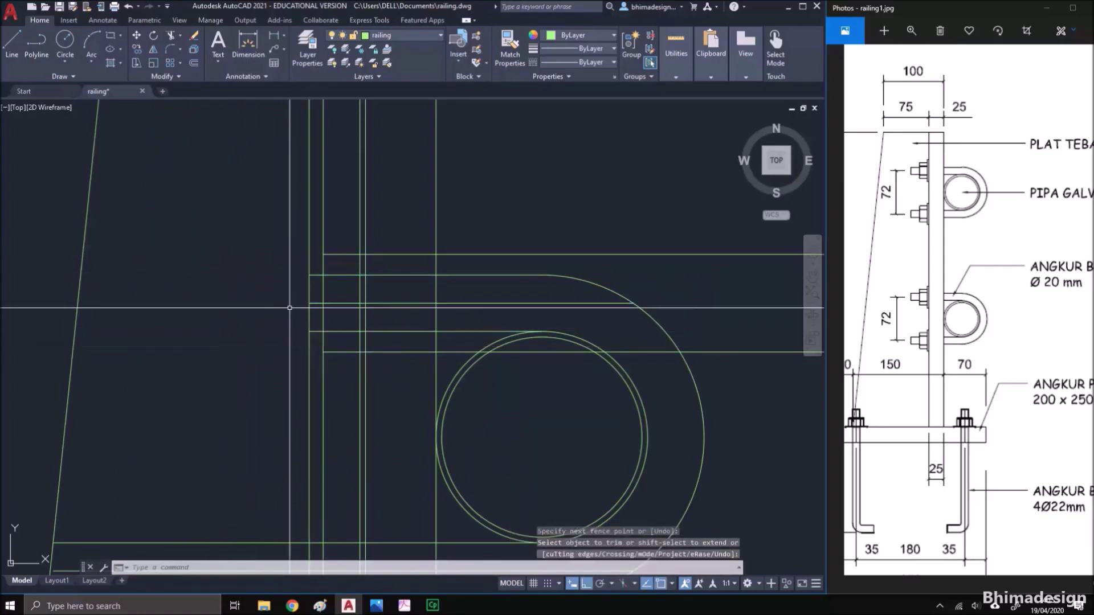
Trim the bolt-end vertical line above and below the U-bolt's upper leg, using the leg's two edge lines as cutting edges
key(Return)
text(t)
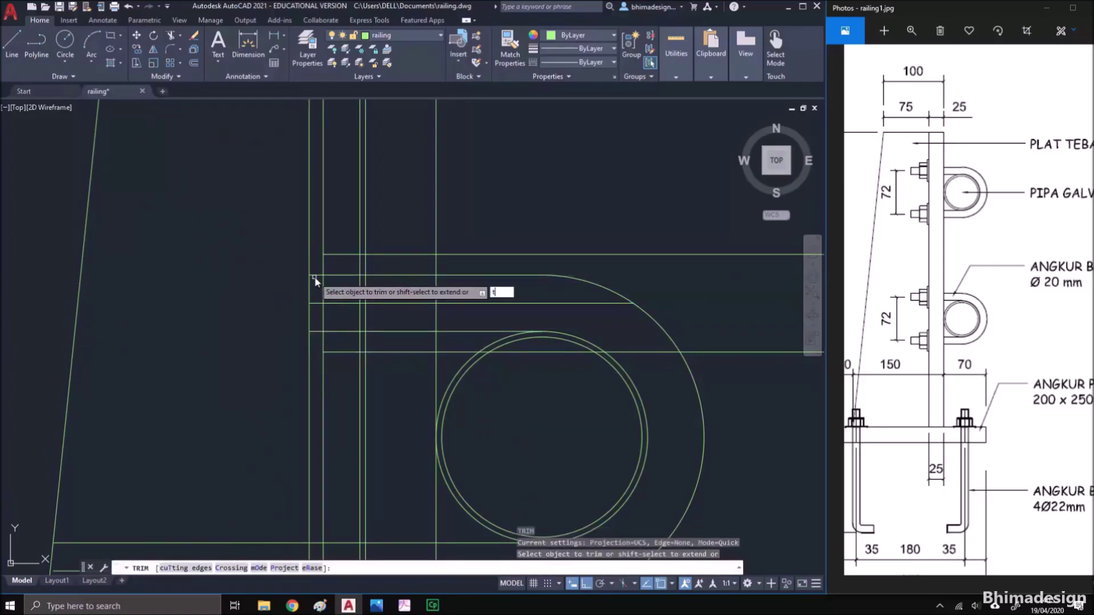
key(Return)
click(315, 276)
click(314, 329)
key(Return)
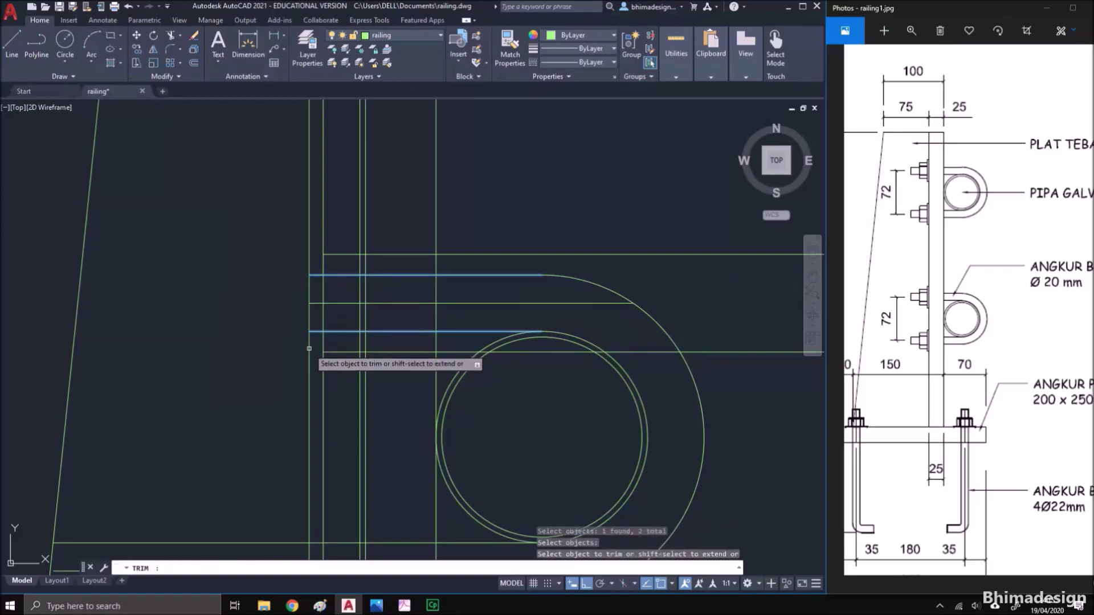
click(309, 349)
click(308, 262)
key(Return)
scroll(269, 322, down, 3)
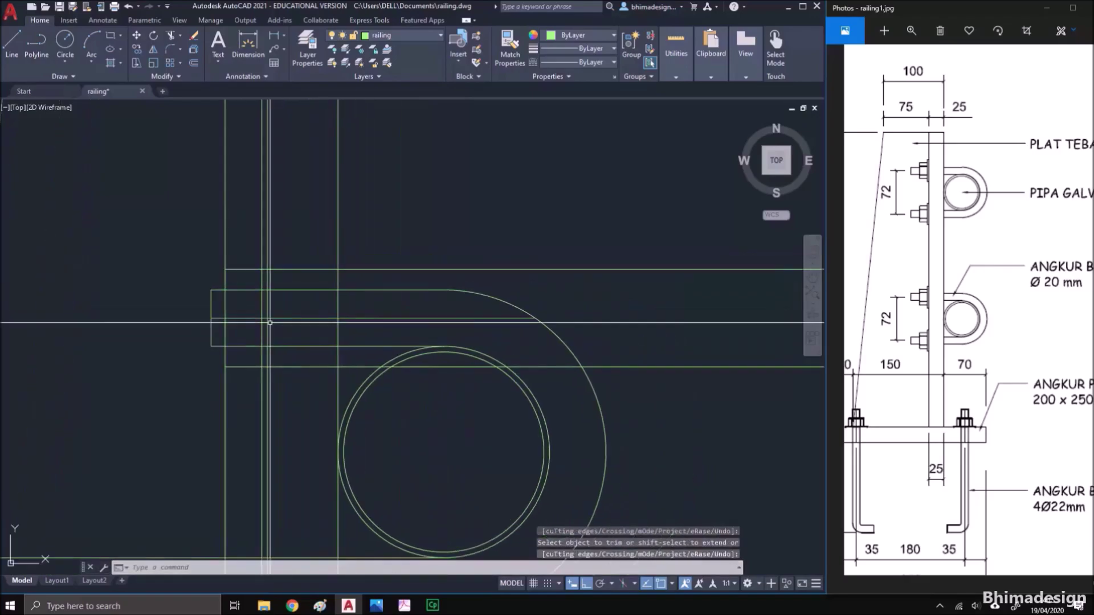
Trim the three lines of the U-bolt's upper leg where they cross the nut, between its outer vertical line and the washer
scroll(269, 322, up, 2)
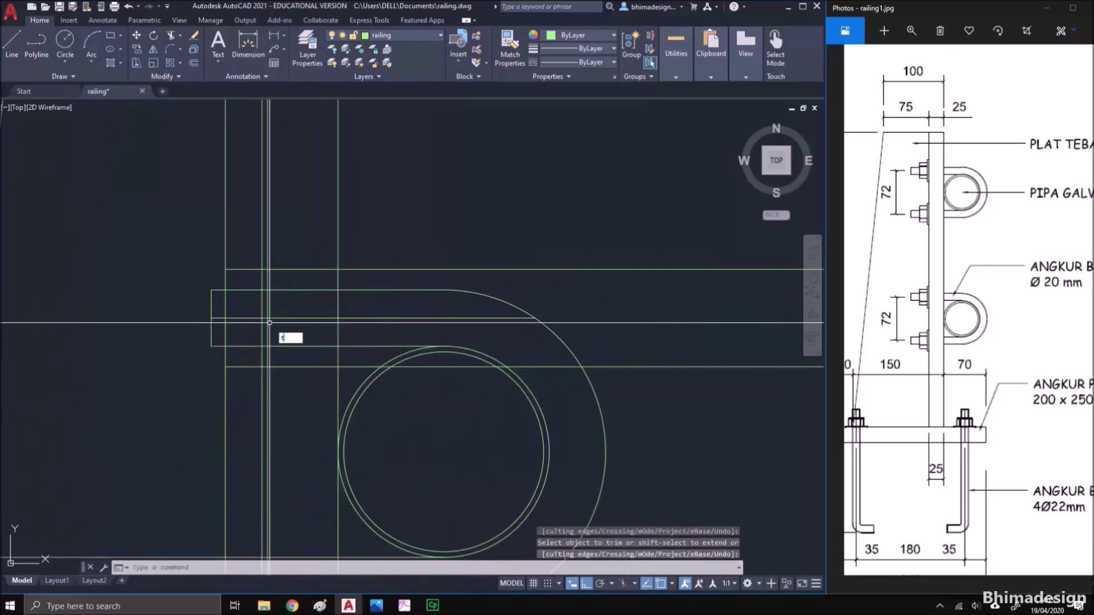
key(Return)
click(250, 291)
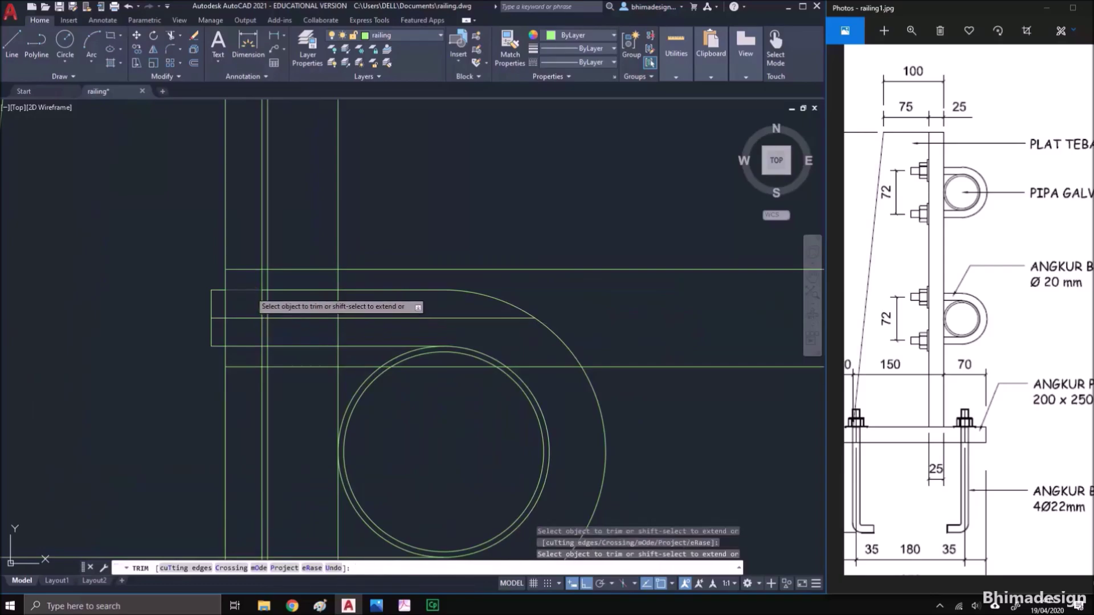
mouse_move(247, 301)
mouse_down()
mouse_move(234, 302)
mouse_move(240, 359)
mouse_up()
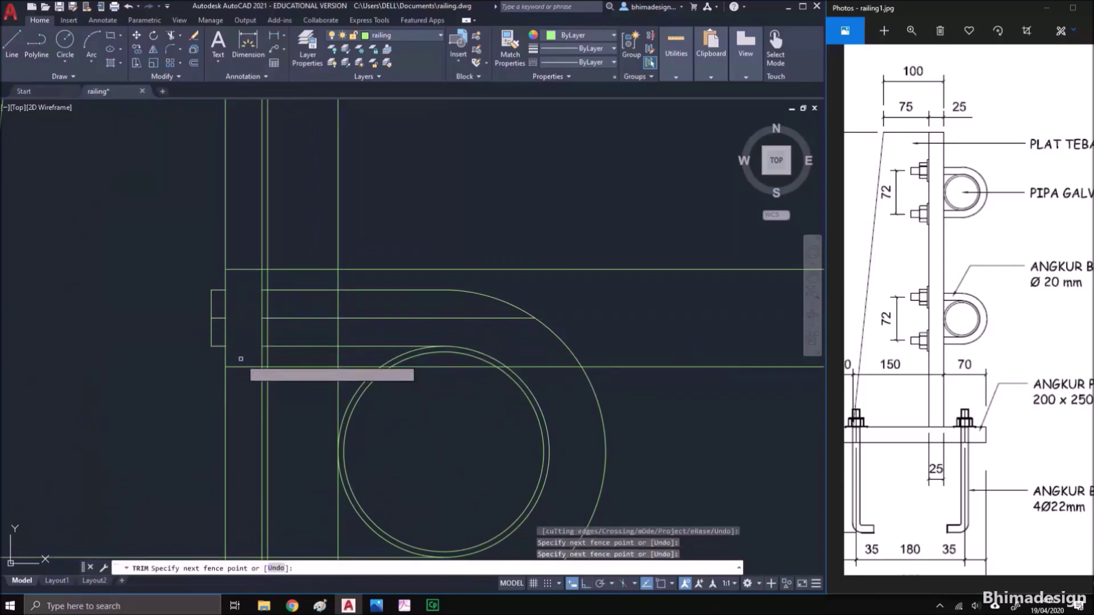
key(Return)
key(Return)
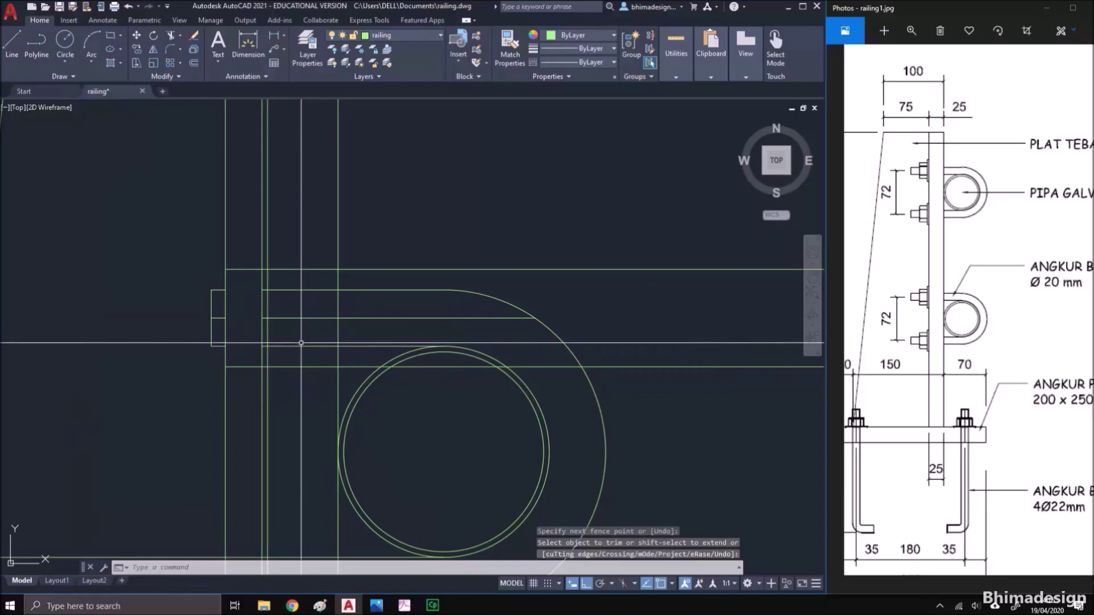
Trim the U-bolt's leg lines and the nut's two horizontal construction lines where they cross the vertical post plate
scroll(301, 342, down, 2)
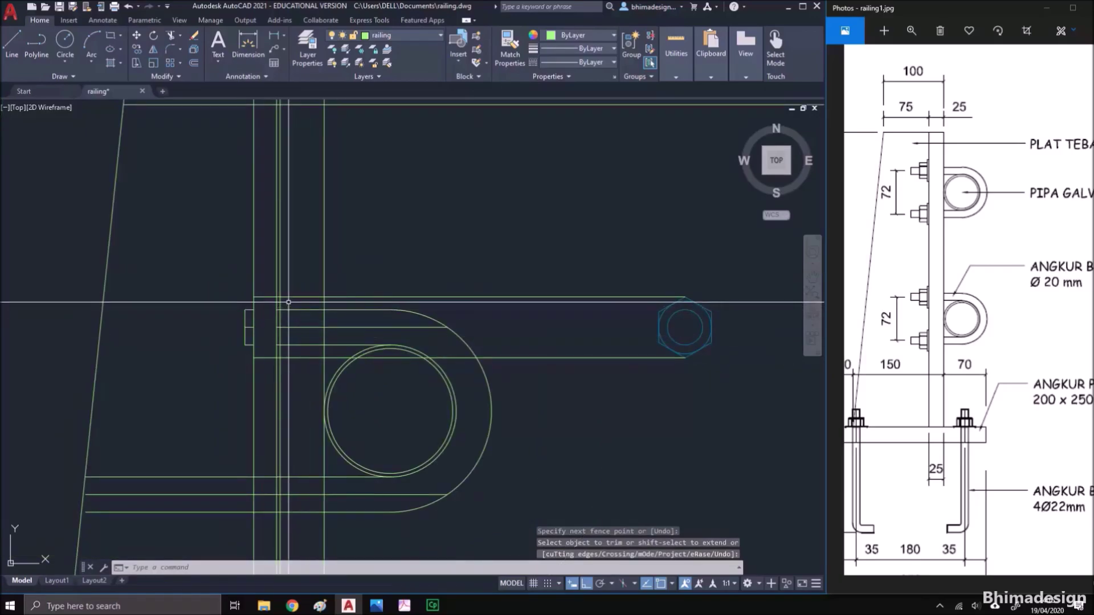
key(Return)
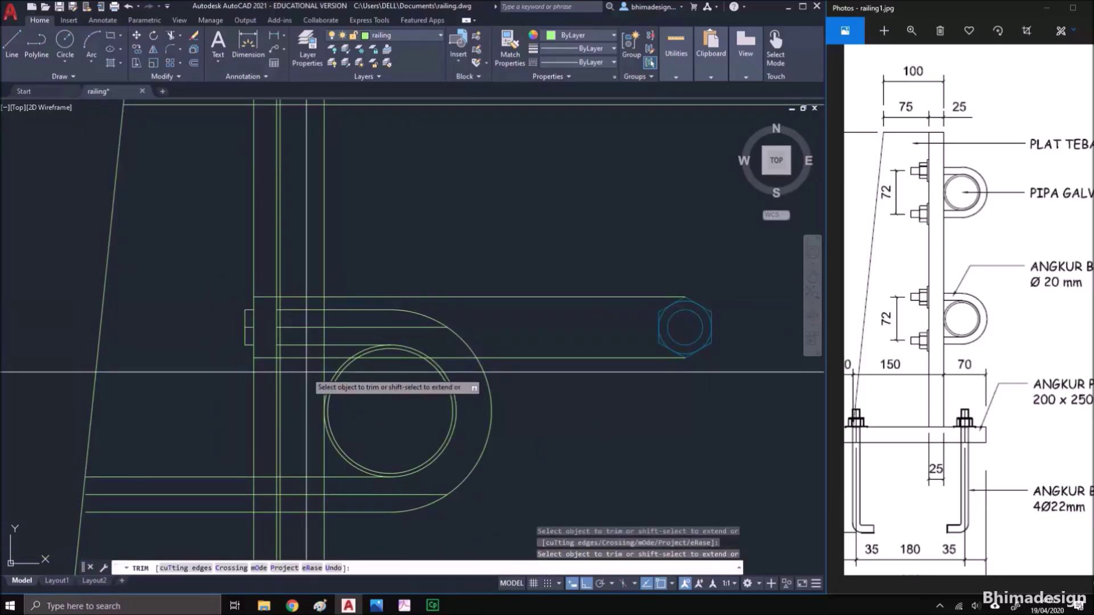
drag(311, 373, 306, 270)
key(Return)
scroll(270, 320, up, 2)
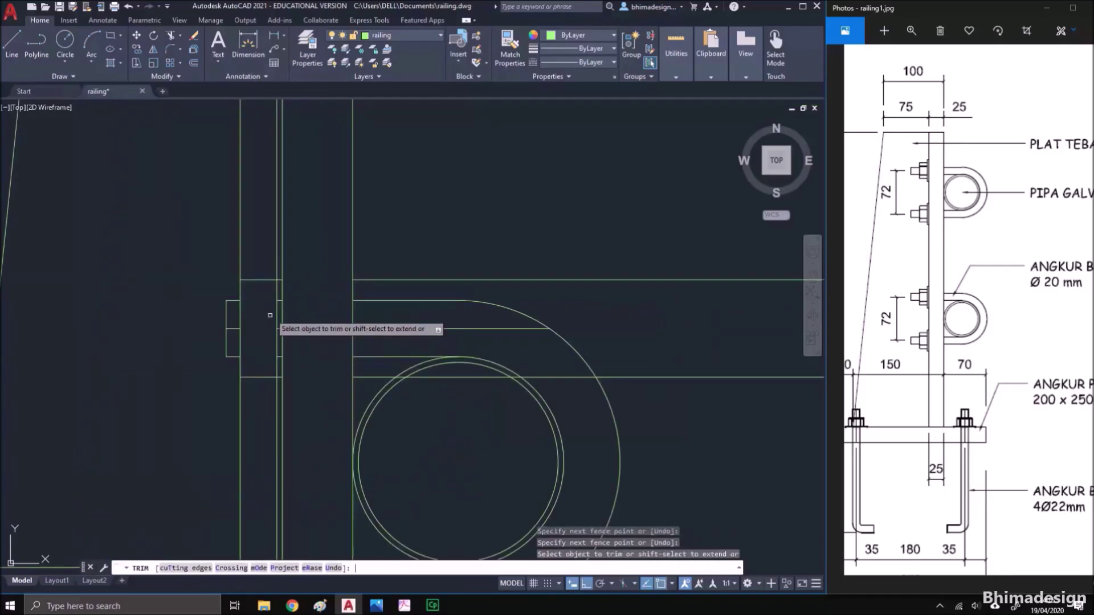
Erase the three short leftover segments of the U-bolt's leg lines inside the washer
key(Escape)
click(264, 289)
click(313, 366)
text(e)
key(Return)
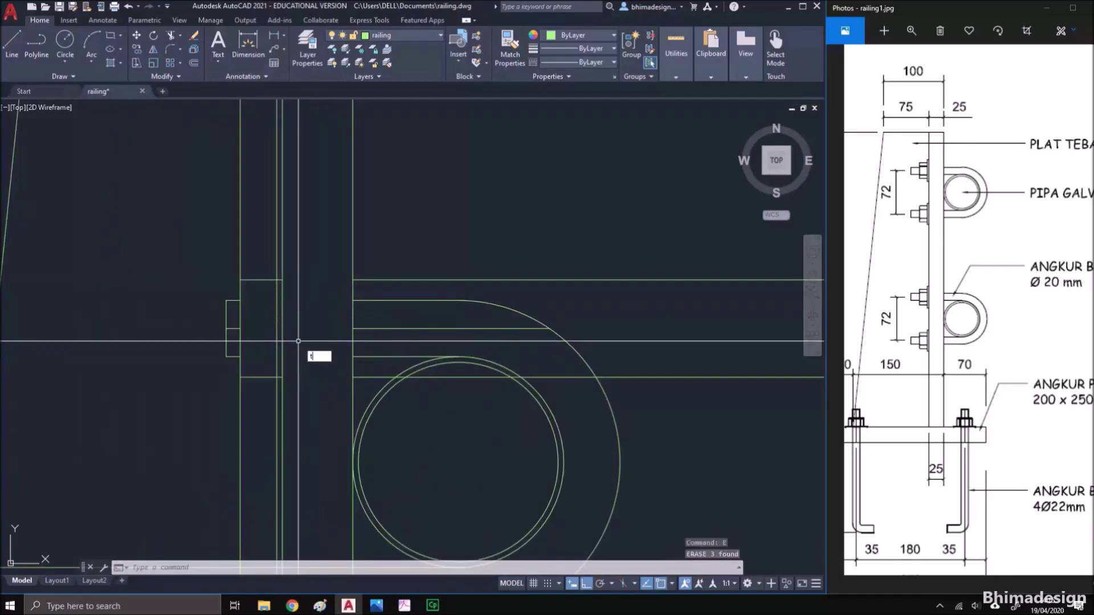
text(tr)
key(Return)
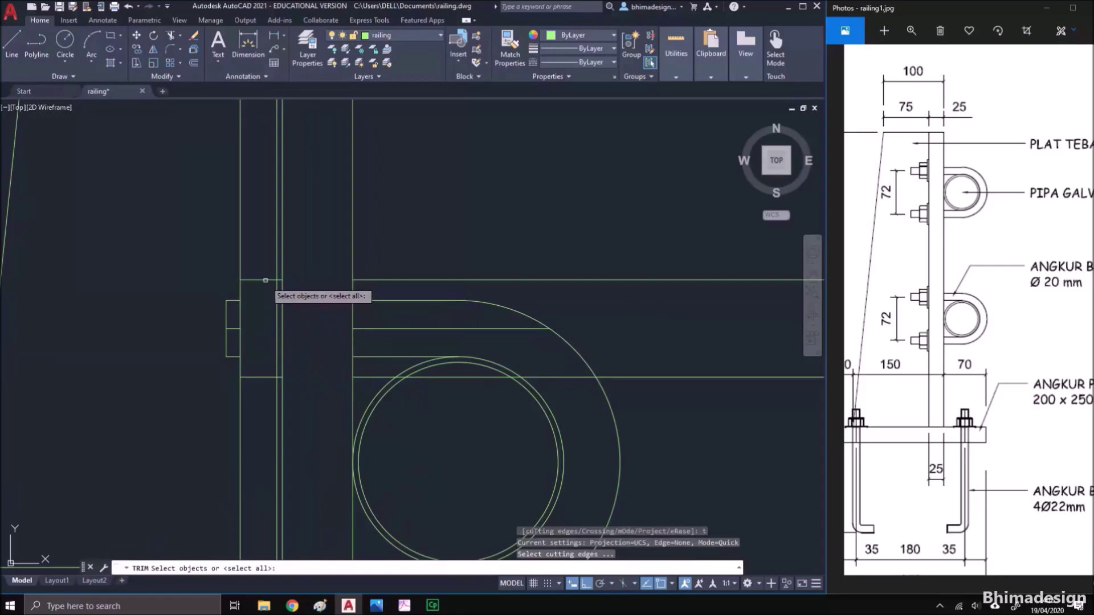
key(Return)
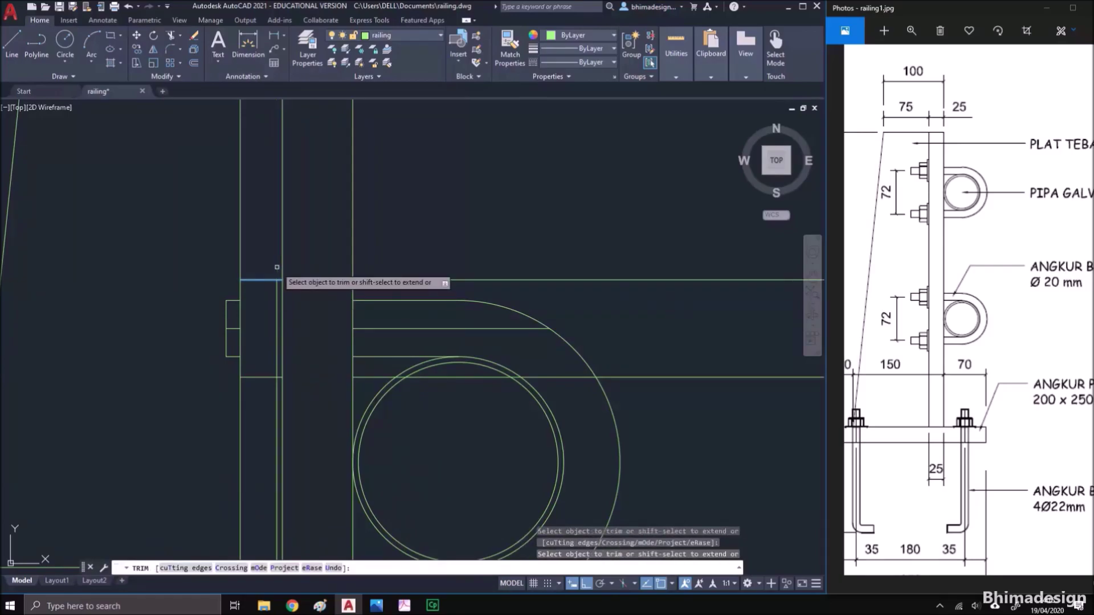
key(Escape)
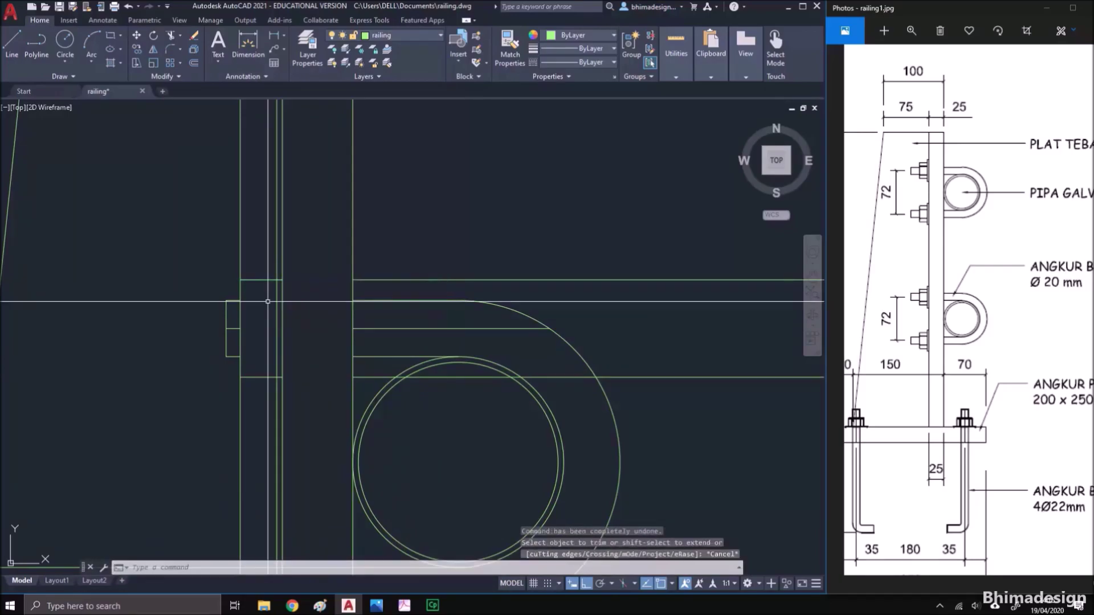
Trim the nut's outer vertical line above and below the nut, using its top and bottom edges as cutting edges
text(tr)
key(Return)
text(t)
key(Return)
click(250, 274)
click(263, 285)
click(264, 383)
click(257, 365)
key(Return)
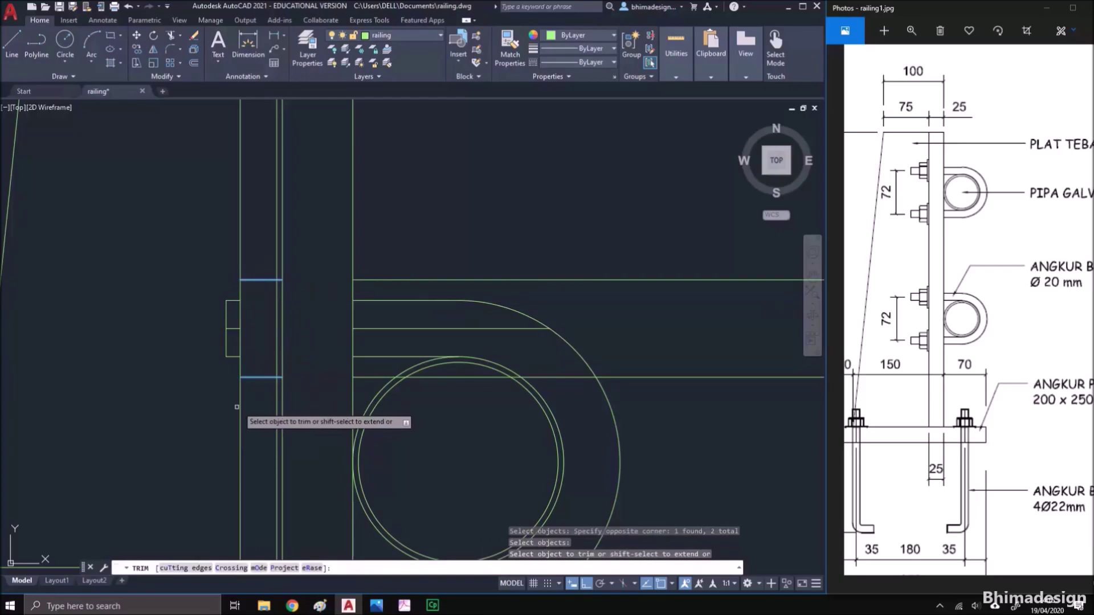
click(239, 260)
key(Return)
Try to offset the nut's top edge upward by 0.001 to mark the washer's edge
text(o)
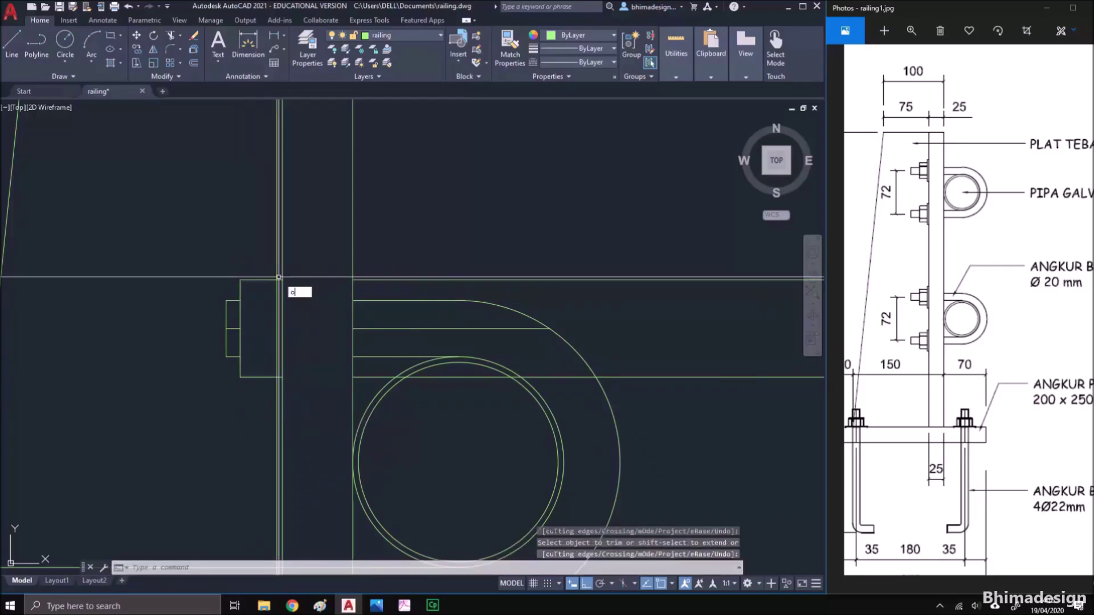
key(Return)
text(.00)
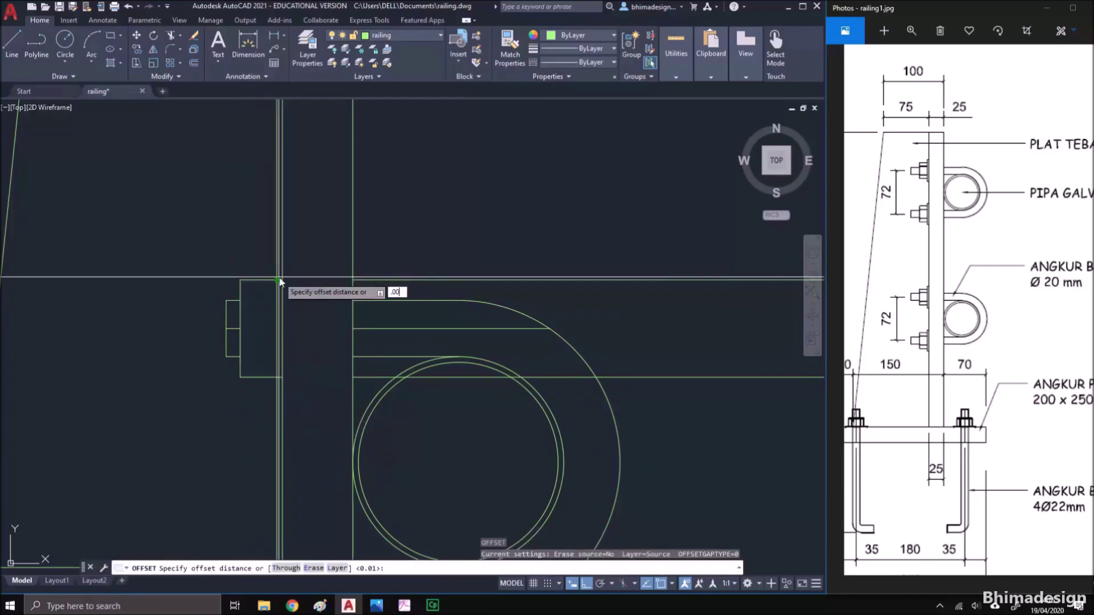
text(1)
key(Return)
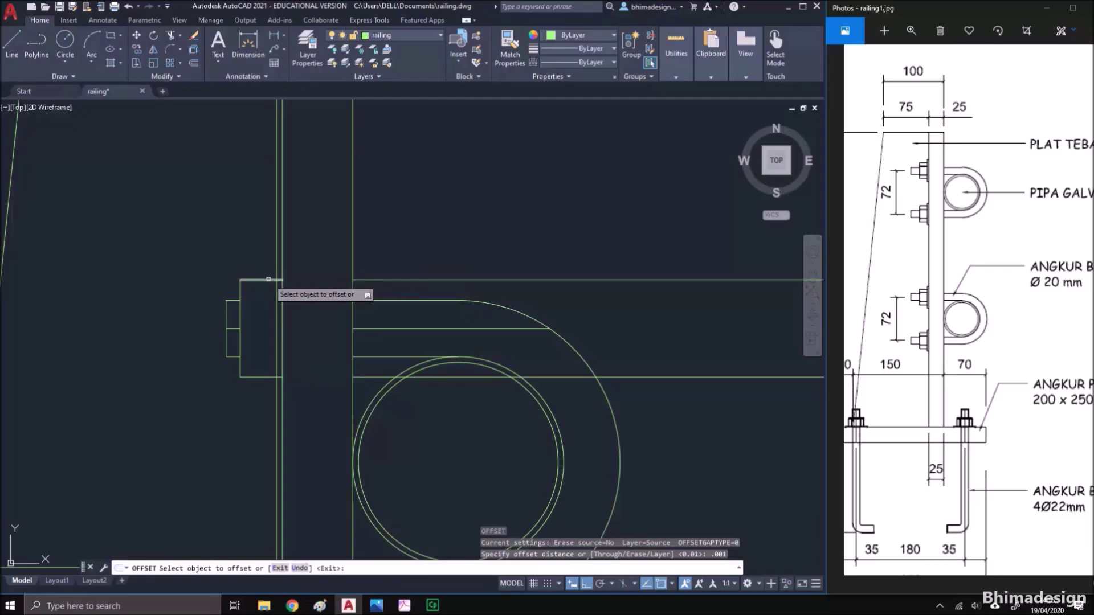
click(268, 279)
click(268, 267)
key(Escape)
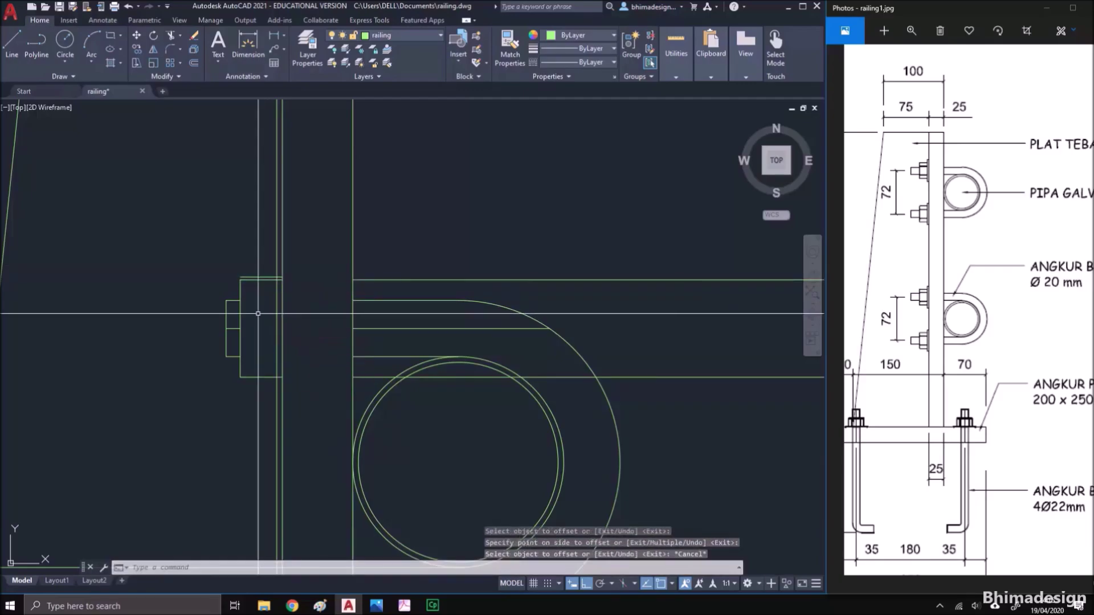
key(ctrl+z)
Offset the nut's top edge upward and its bottom edge downward by 0.002 to mark the washer's ends
text(o)
key(Return)
text(.0)
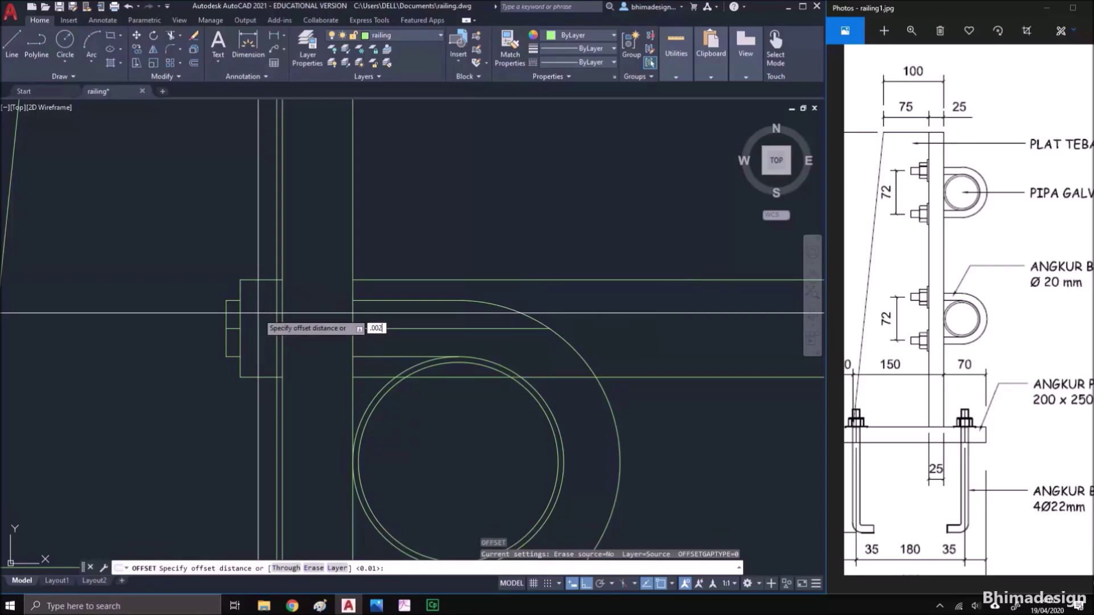
text(02)
key(Return)
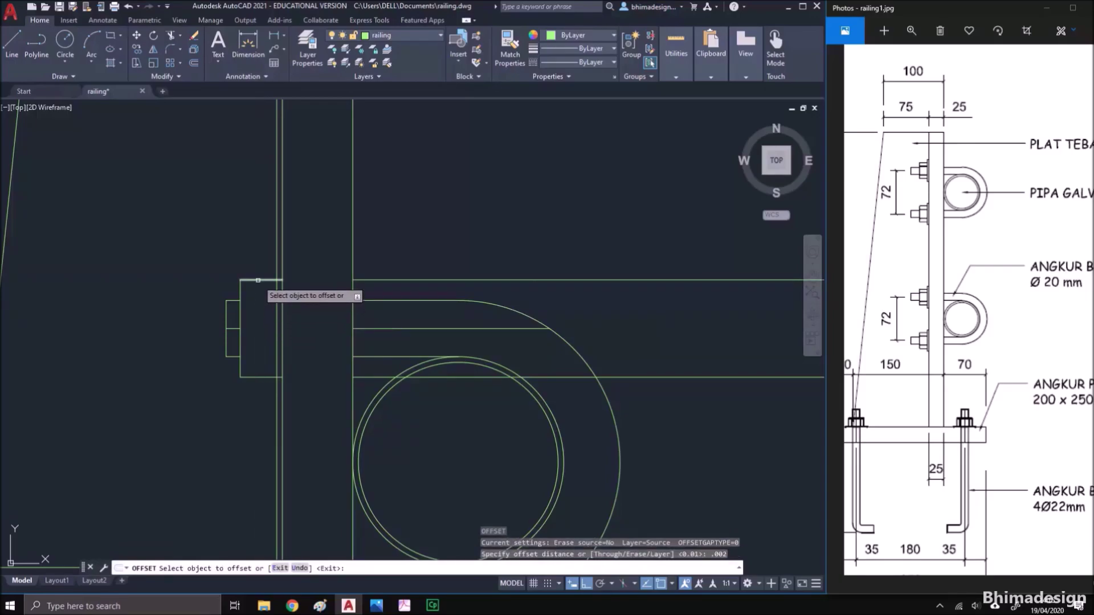
click(258, 280)
click(251, 274)
click(258, 377)
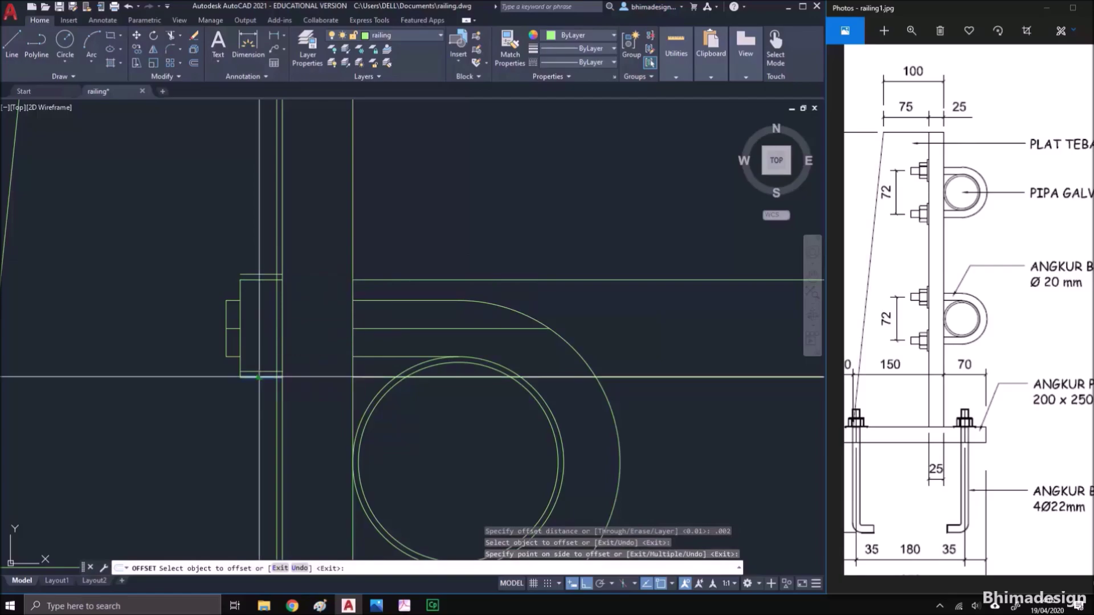
click(259, 390)
key(Return)
Trim the offset edges and the washer's vertical line so only the thin washer outline remains between nut and post plate
text(tr)
key(Return)
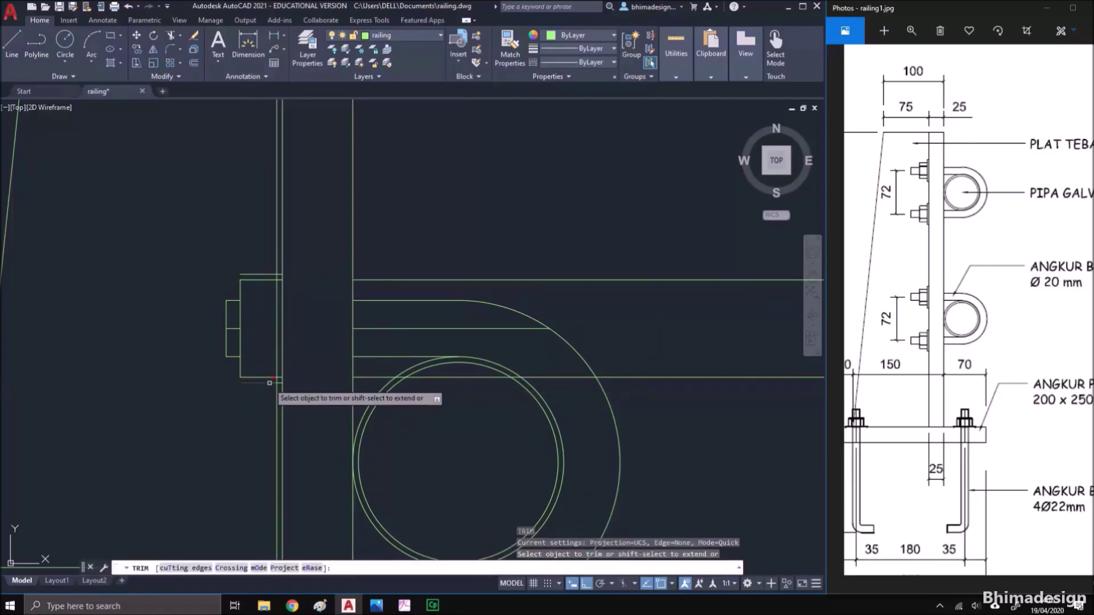
click(316, 279)
click(275, 393)
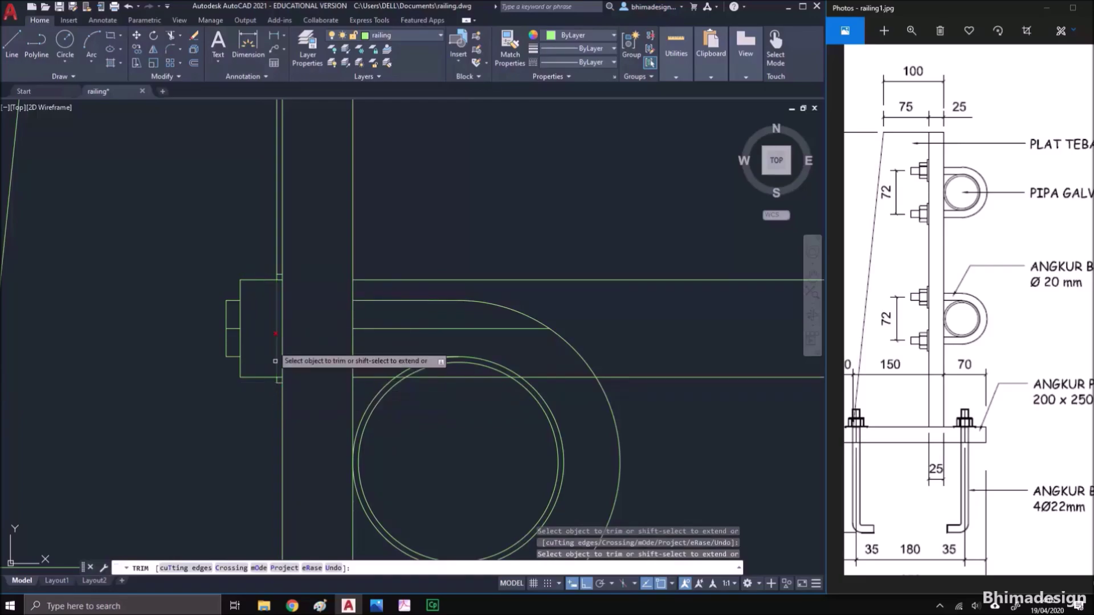
scroll(277, 277, up, 2)
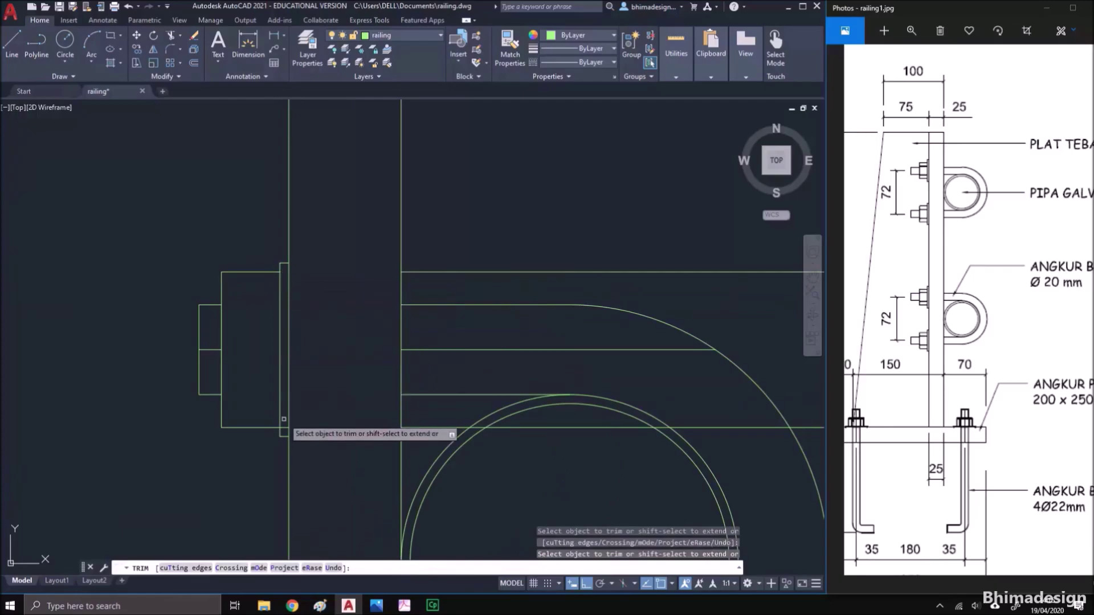
scroll(274, 428, down, 3)
key(Return)
Draw horizontal rays leftward from the upper and lower right corners of the hexagonal nut view through the side-view nut
text(ray)
key(Return)
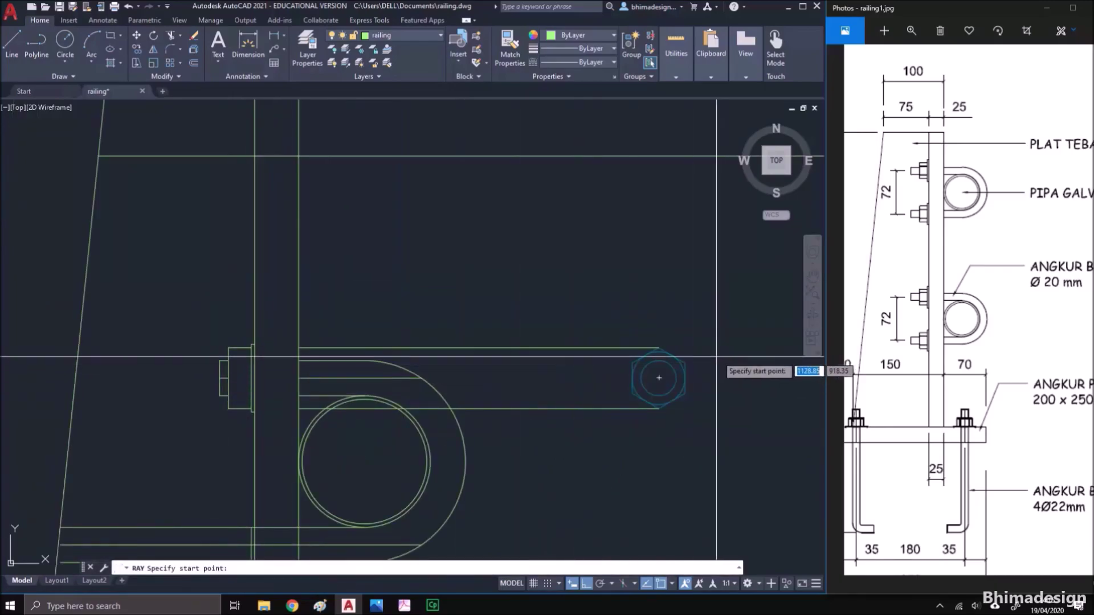
click(685, 362)
click(538, 363)
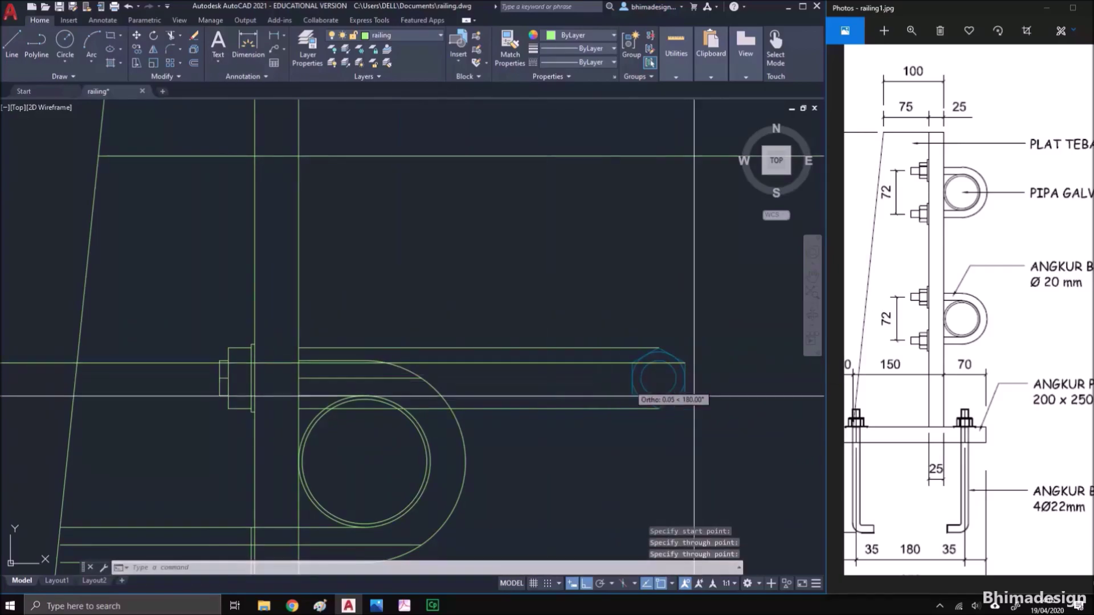
key(Return)
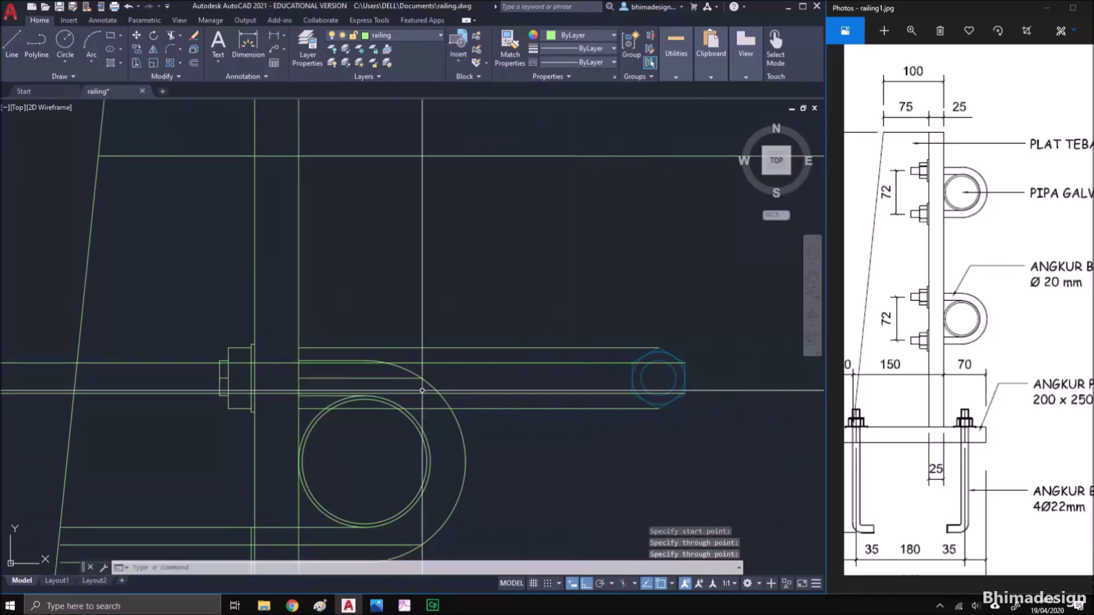
Trim the two new rays left of the nut's outer vertical line
scroll(236, 357, up, 3)
text(tr)
key(Return)
drag(218, 351, 145, 475)
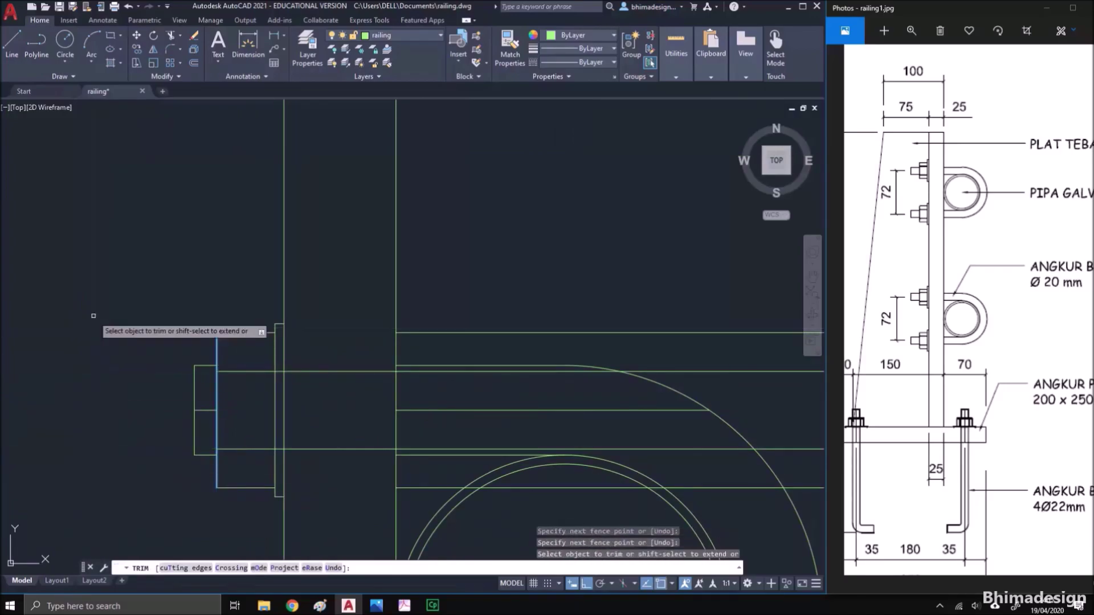
key(Return)
Trim the two rays where they cross the washer and erase their remaining parts to the right of it
key(Return)
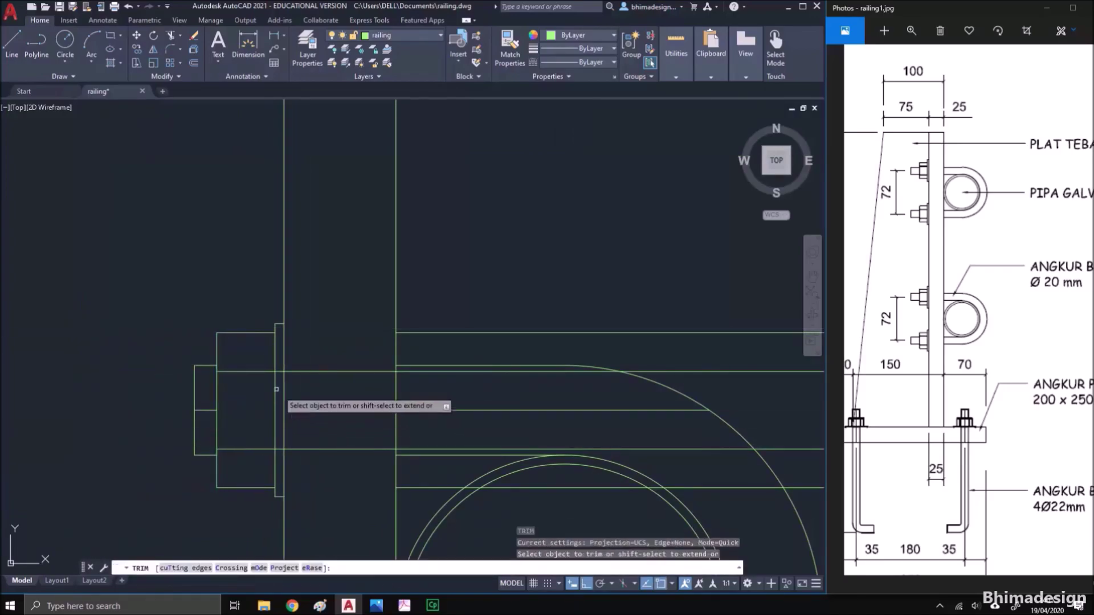
click(276, 387)
click(279, 371)
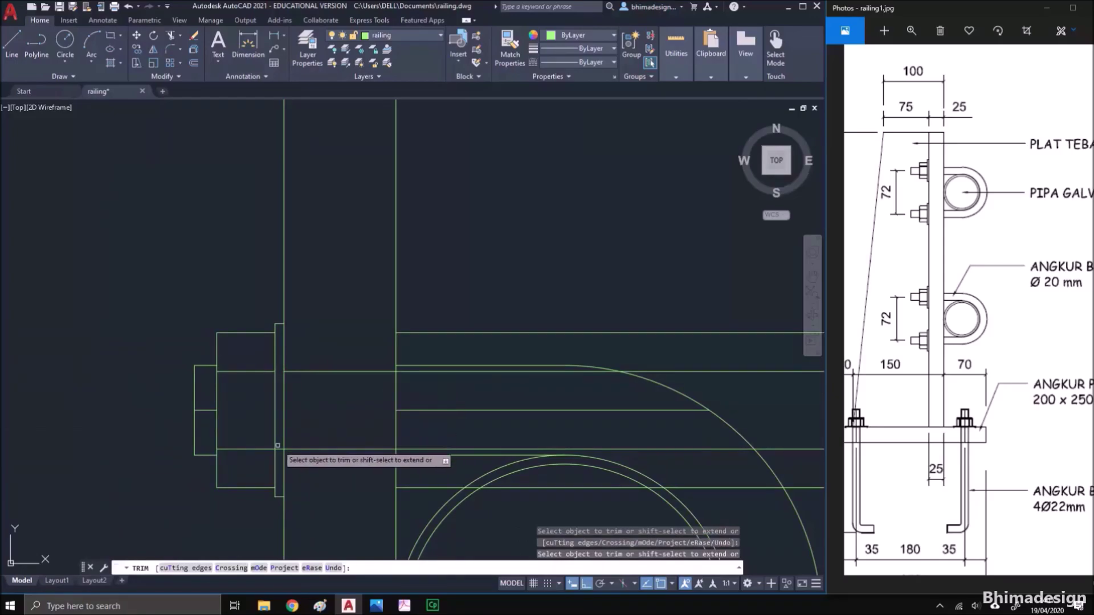
key(Return)
click(351, 455)
click(312, 348)
text(e)
key(Return)
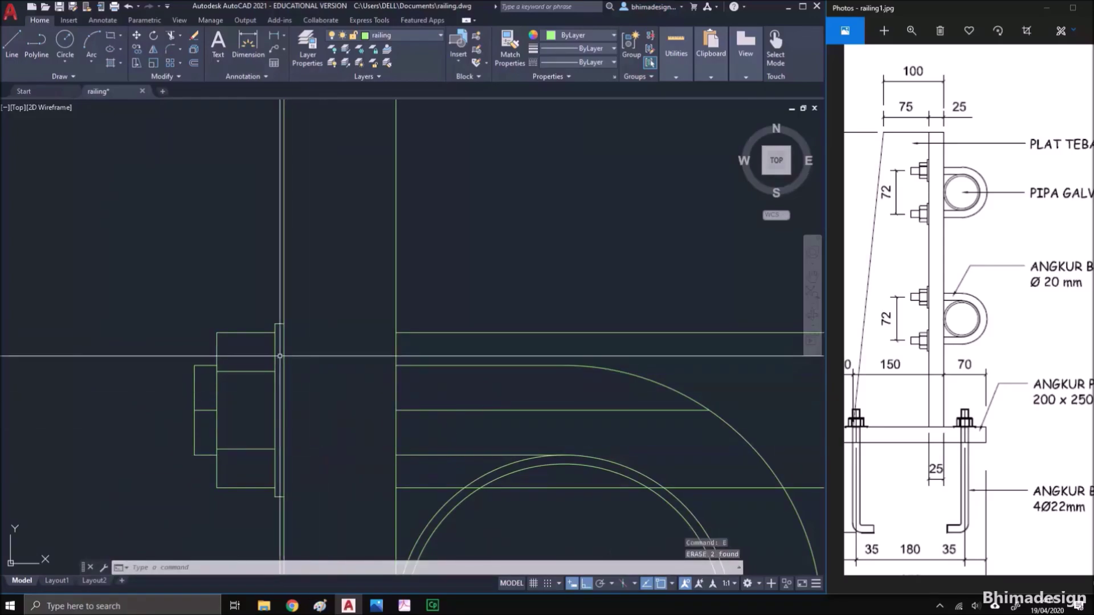
Erase the bolt end's short centre line and the two horizontal construction lines running to the hexagonal nut view
scroll(280, 356, down, 5)
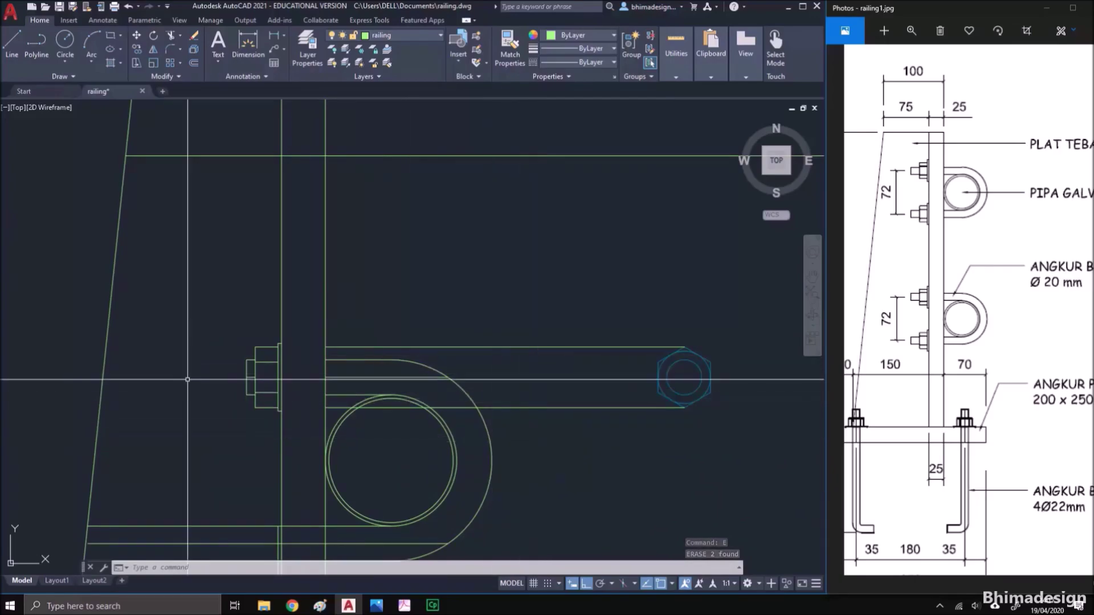
click(252, 377)
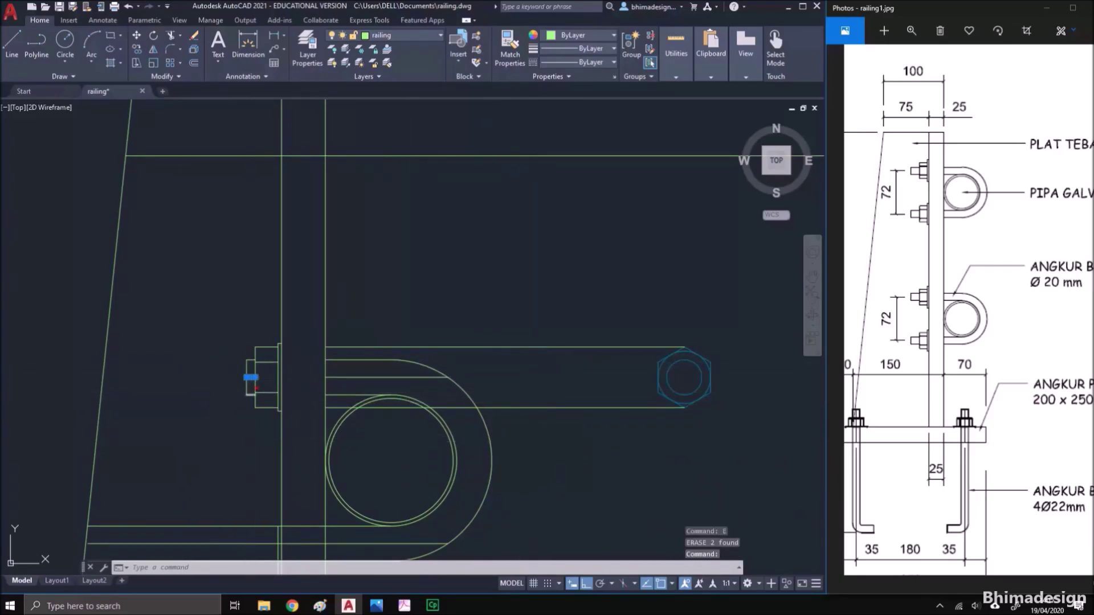
key(Delete)
click(599, 156)
click(550, 424)
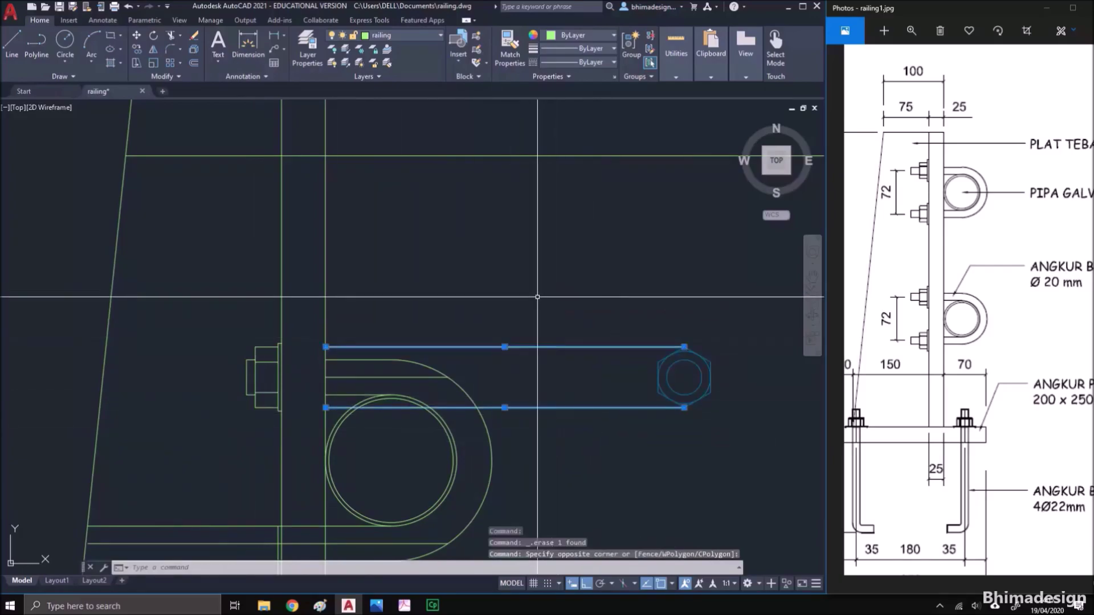
text(e)
key(Return)
Stretch the bolt end 0.05 to the left so it projects further beyond the nut
scroll(216, 376, up, 4)
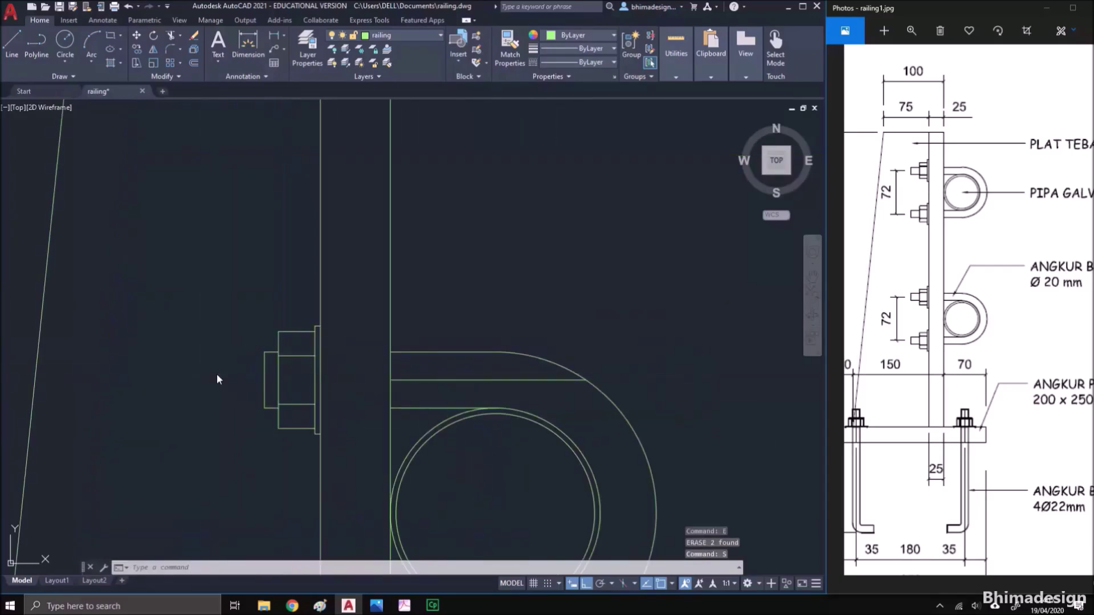
click(250, 322)
click(296, 449)
key(Return)
click(279, 456)
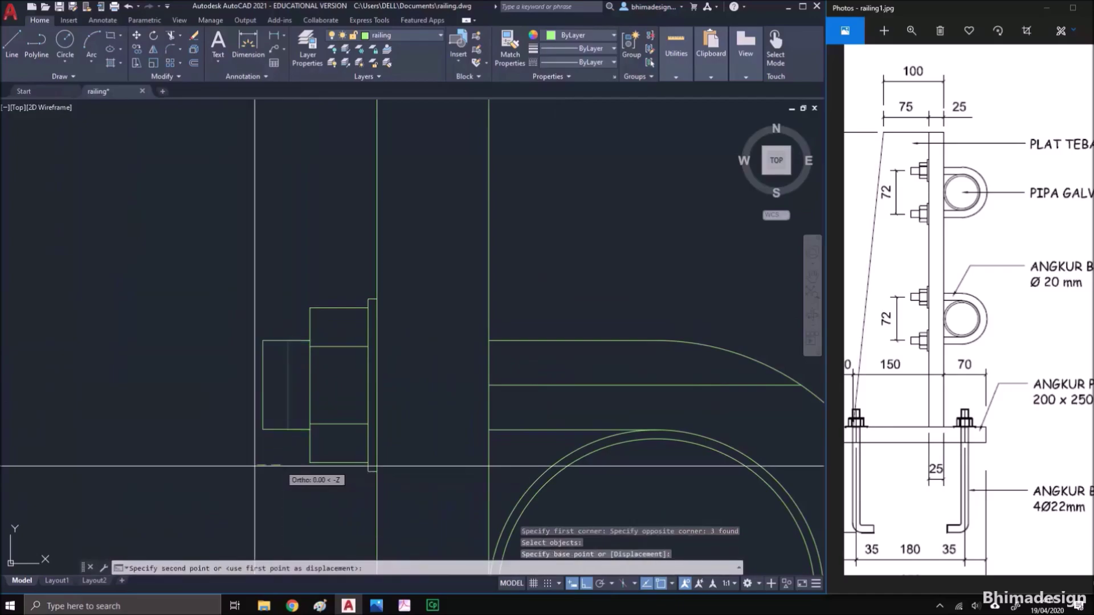
text(.05)
key(Return)
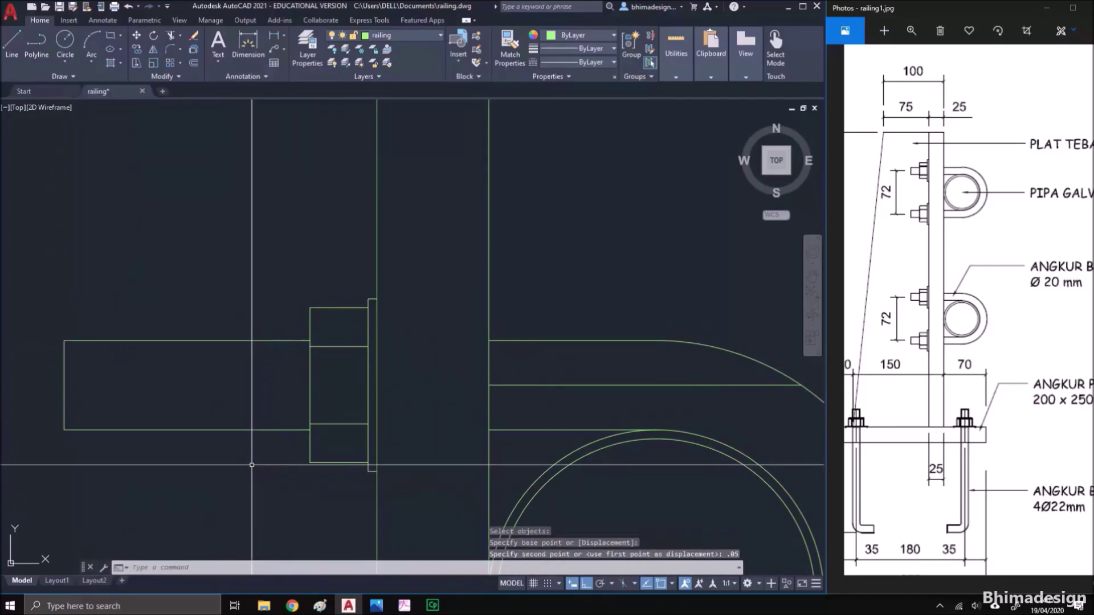
Undo the last stretch and stretch the bolt end 0.005 to the left beyond the nut
key(ctrl+z)
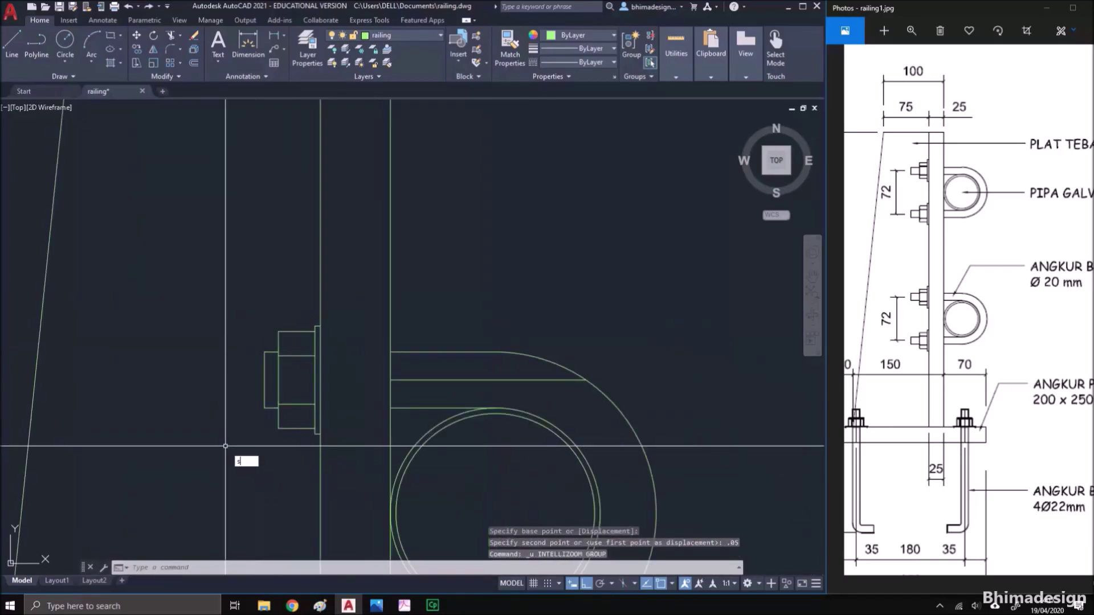
key(Return)
scroll(257, 413, up, 2)
click(281, 425)
click(202, 254)
key(Return)
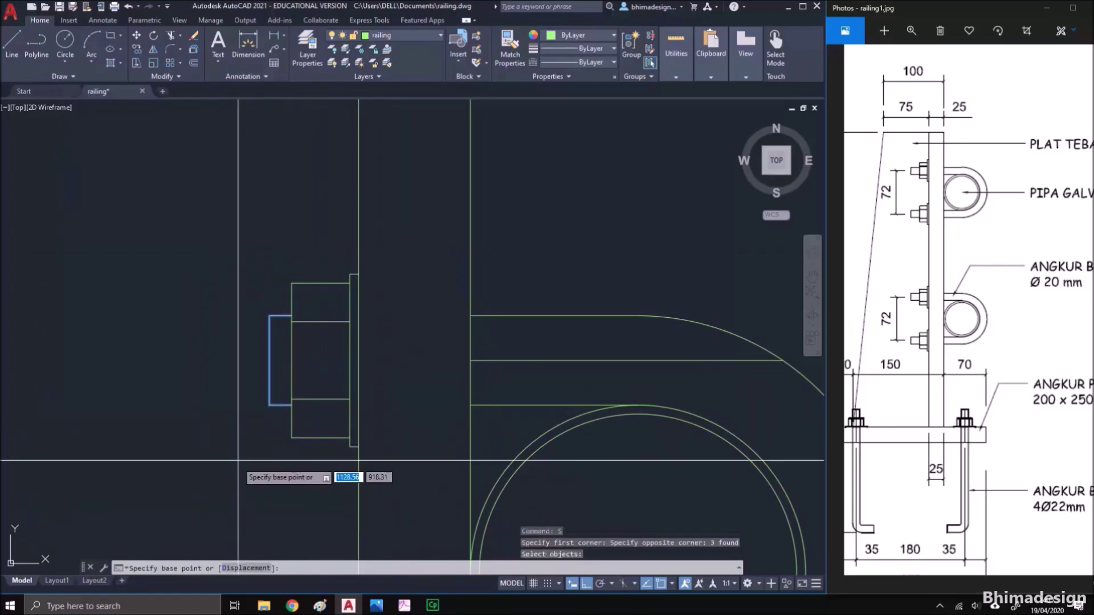
click(238, 460)
key(Return)
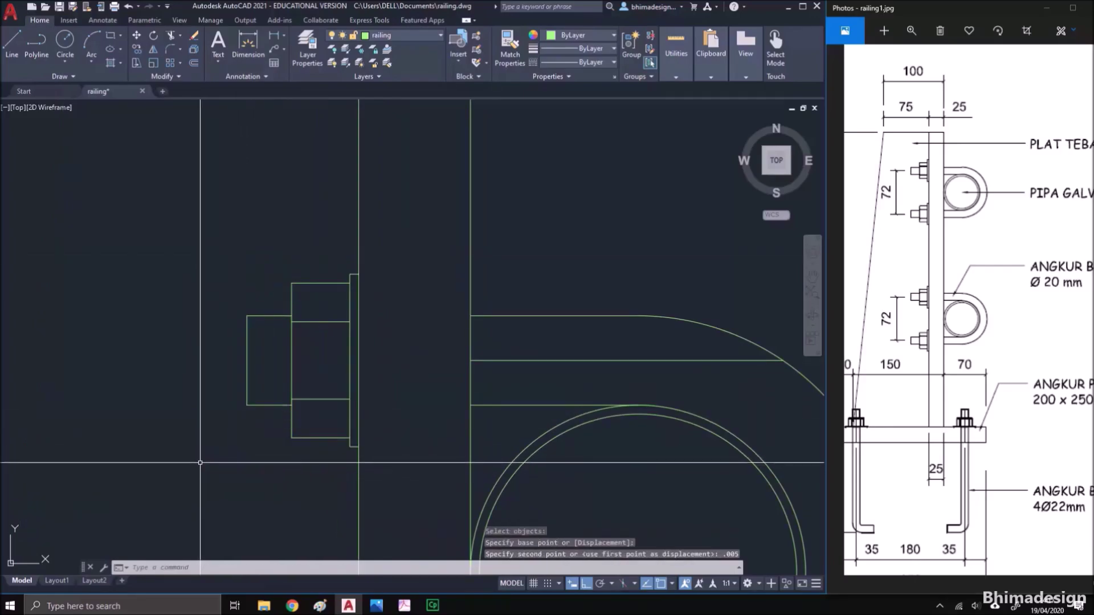
Erase the leftover vertical line running down beside the plate from the lower U-bolt leg
scroll(290, 432, down, 5)
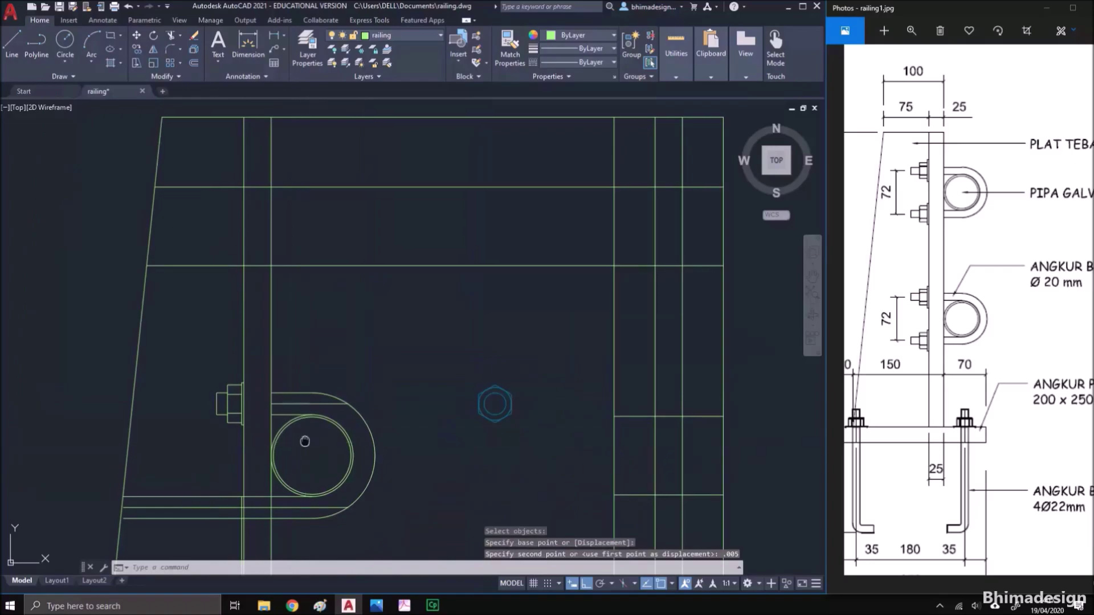
middle_drag(290, 432, 296, 406)
scroll(117, 569, up, 2)
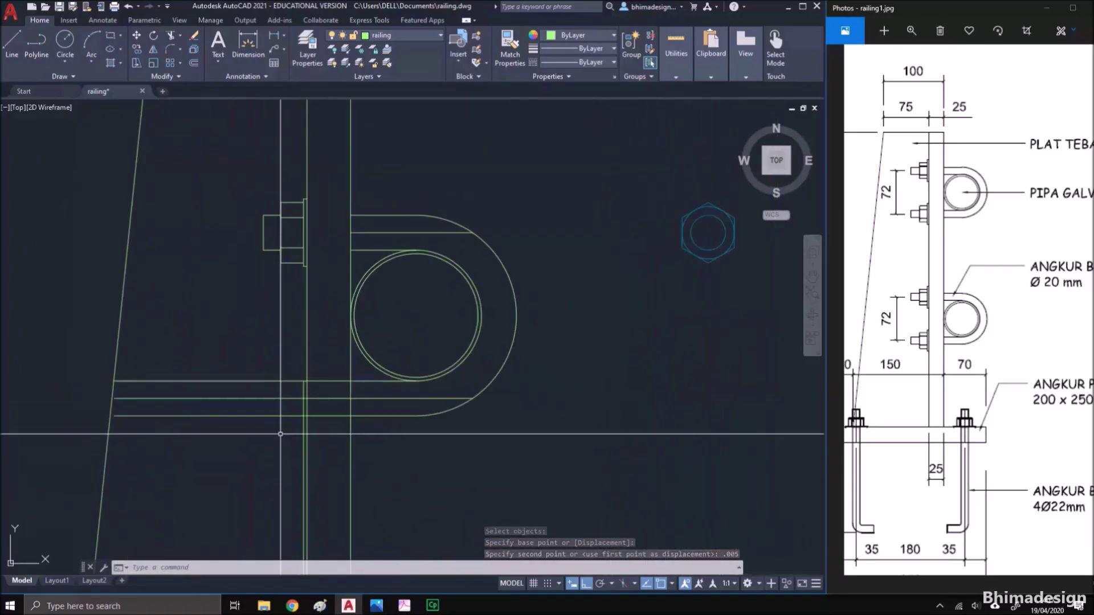
text(e)
key(Return)
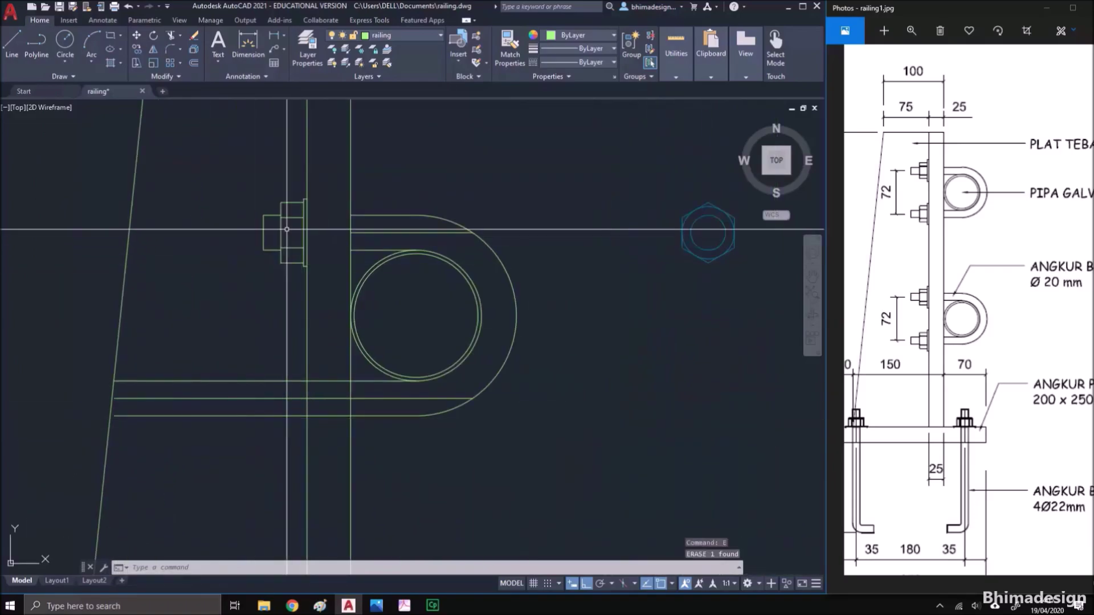
Mirror the nut, washer and bolt end about the pipe's horizontal centre line, keeping the originals
text(mi)
key(Return)
click(245, 176)
click(321, 298)
key(Return)
click(353, 316)
click(420, 323)
key(Return)
Trim the lower U-bolt leg's horizontal lines to the left of the plate, using the plate's left edge as cutting edge
text(t)
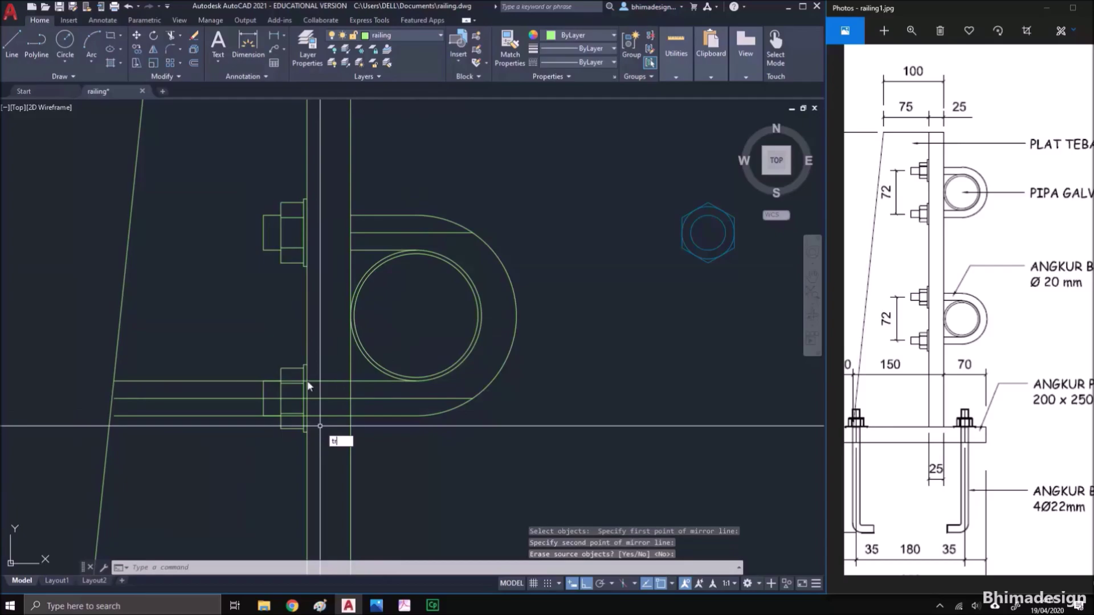
text(r)
key(Return)
key(Return)
click(307, 324)
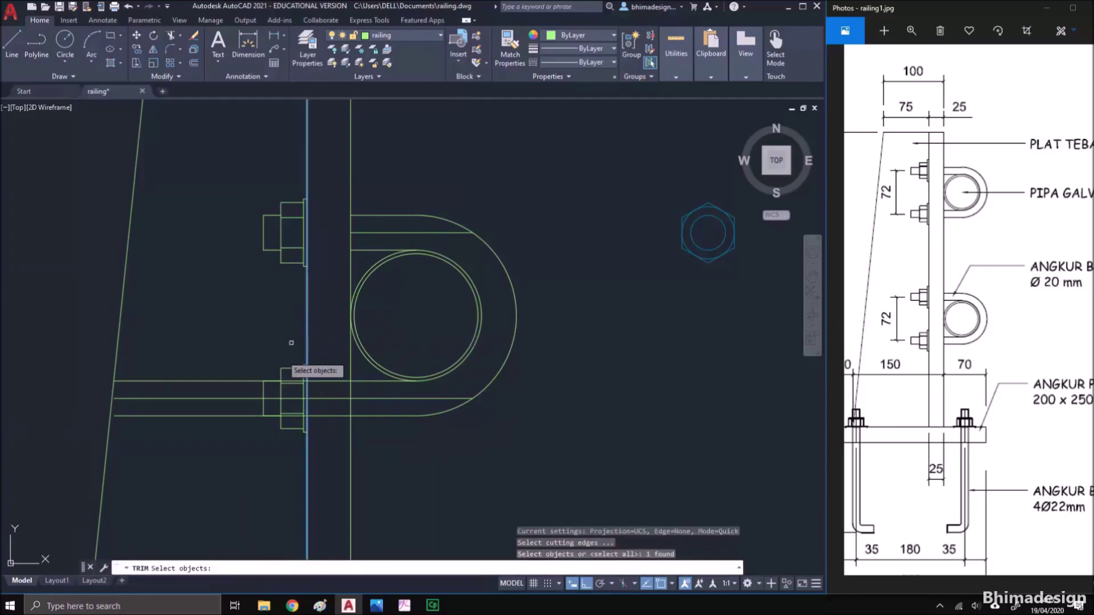
key(Return)
click(226, 448)
click(195, 341)
key(Return)
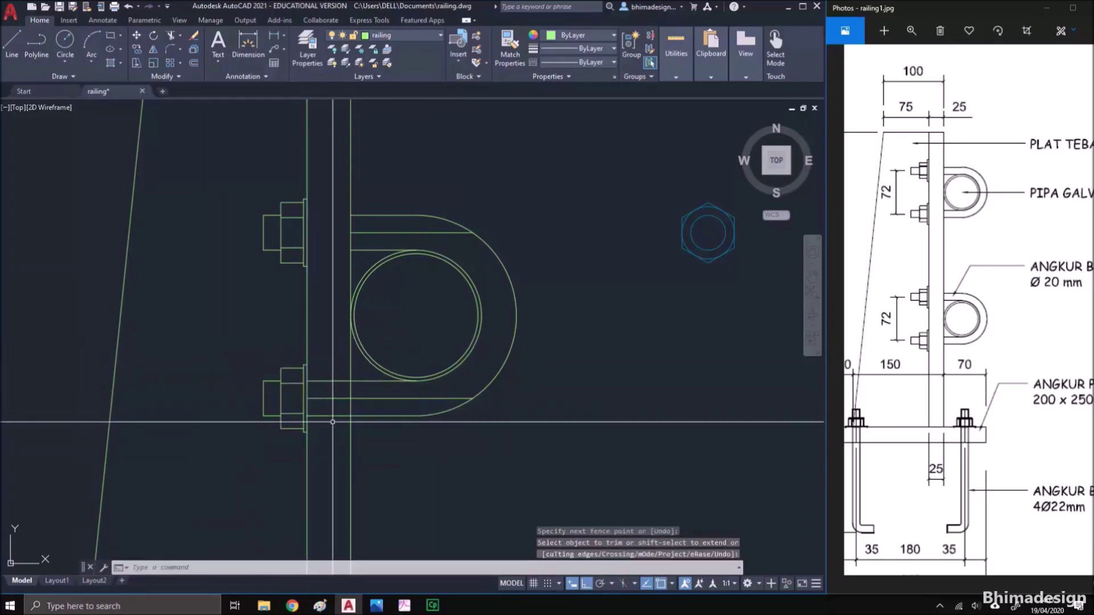
Trim the lower U-bolt leg's lines where they pass through the plate thickness
key(Return)
click(335, 441)
click(321, 351)
key(Return)
Erase the horizontal centre lines inside the U-bolt's upper and lower legs
click(395, 406)
click(394, 405)
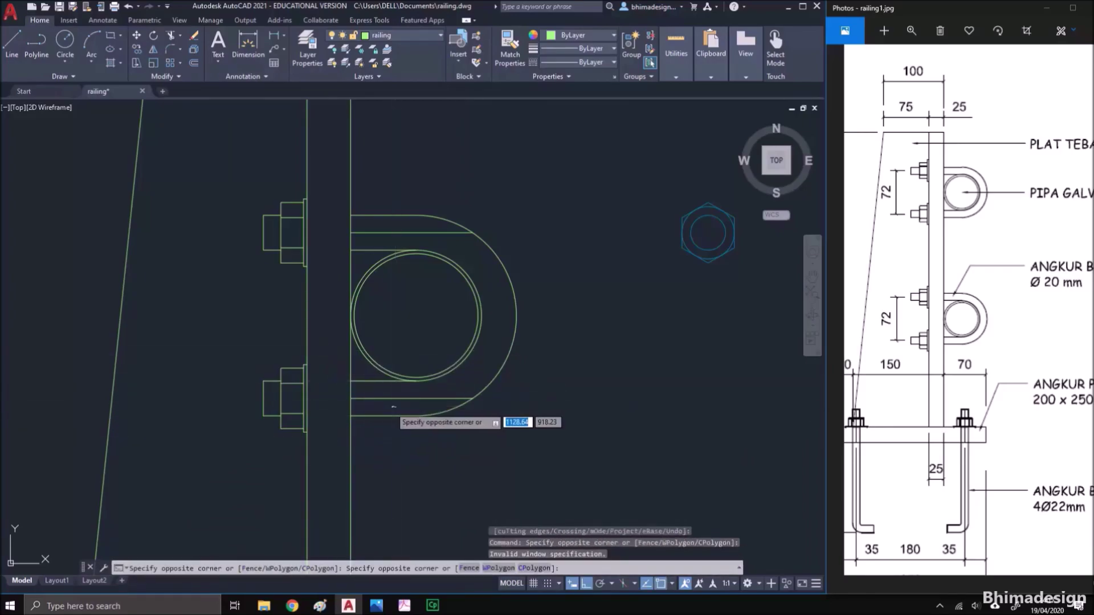
click(393, 406)
click(384, 402)
click(378, 392)
click(374, 402)
click(374, 402)
click(375, 399)
click(410, 238)
click(405, 228)
text(e)
key(Return)
scroll(401, 285, down, 3)
scroll(397, 342, up, 1)
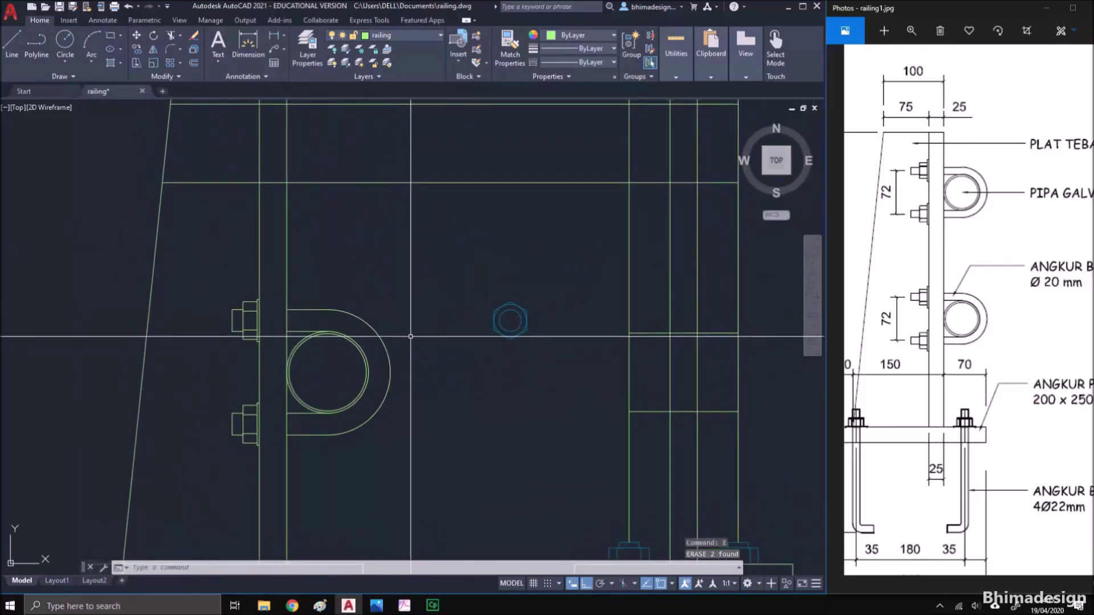
middle_drag(426, 311, 403, 385)
key(Escape)
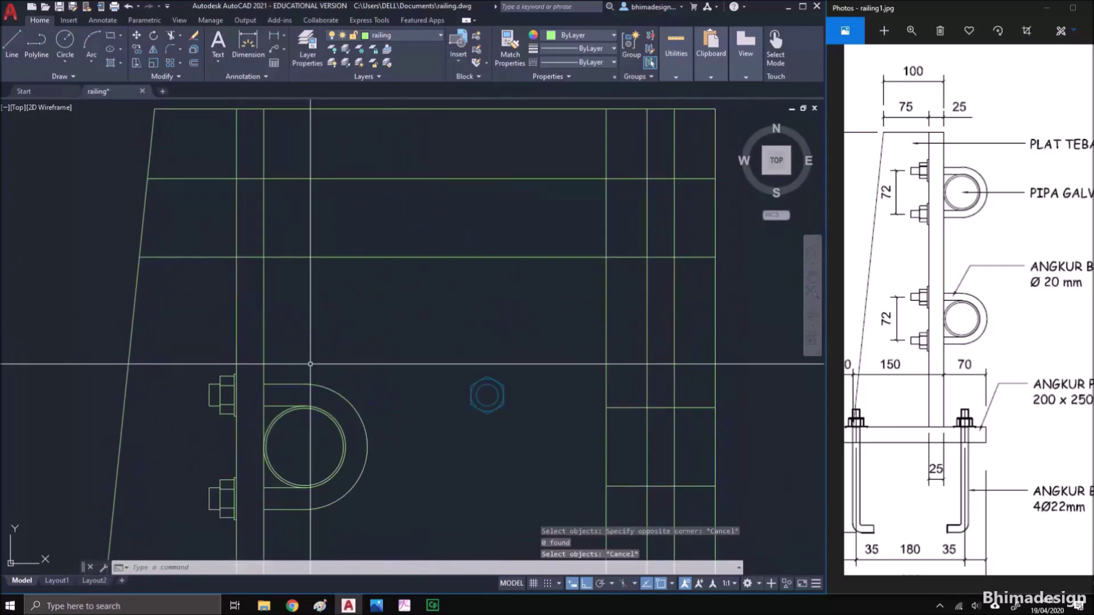
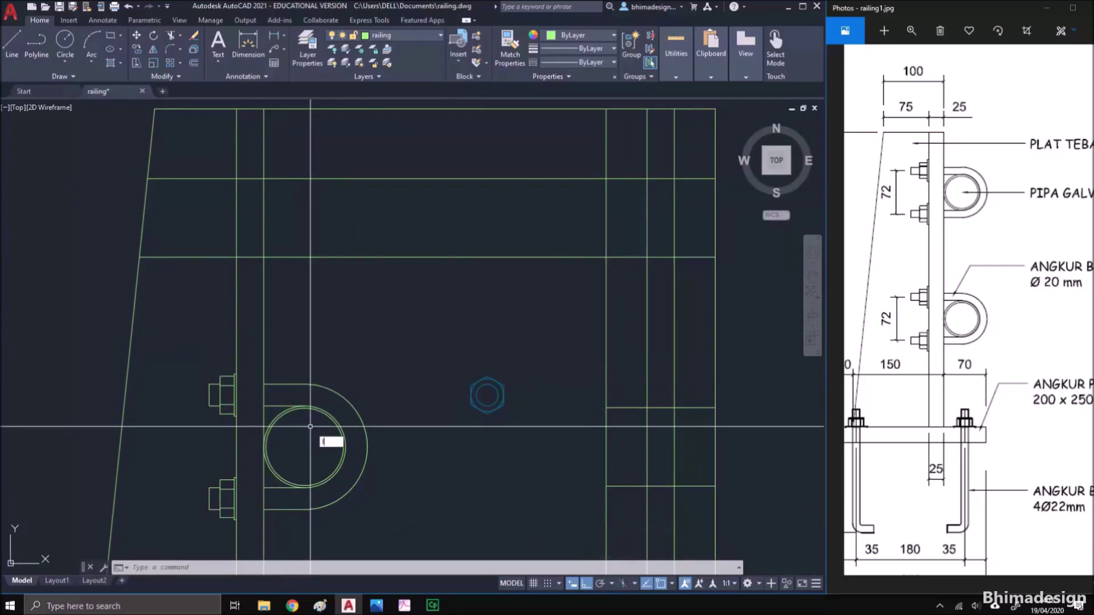
Draw a diagonal helper line across the plate between the two upper level lines and a horizontal one at the lower pipe's centre height
key(l)
key(Return)
click(237, 179)
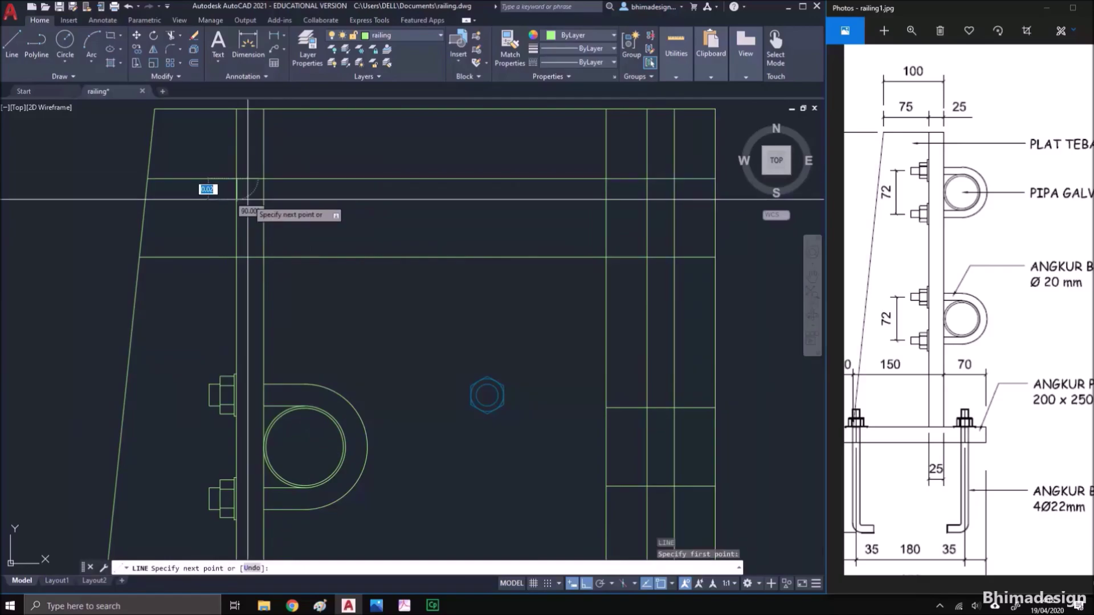
click(263, 257)
key(Return)
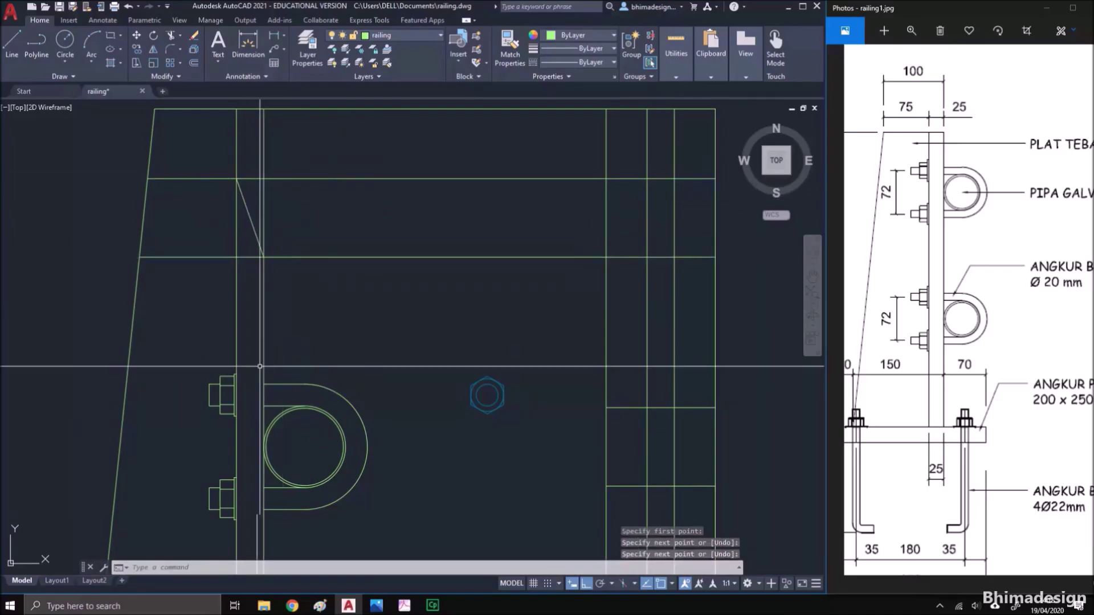
key(Return)
click(263, 446)
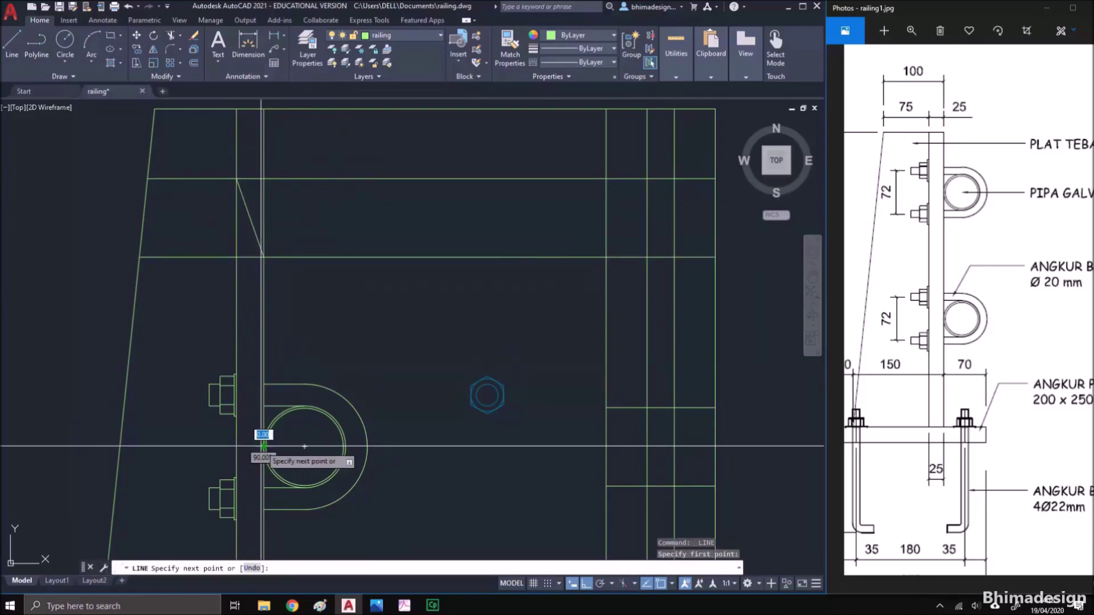
click(237, 447)
key(Return)
Copy the pipe, U-bolt, nuts and washers from the lower helper line's midpoint up to the diagonal's midpoint, leaving out the helper line
text(co)
key(Return)
click(195, 346)
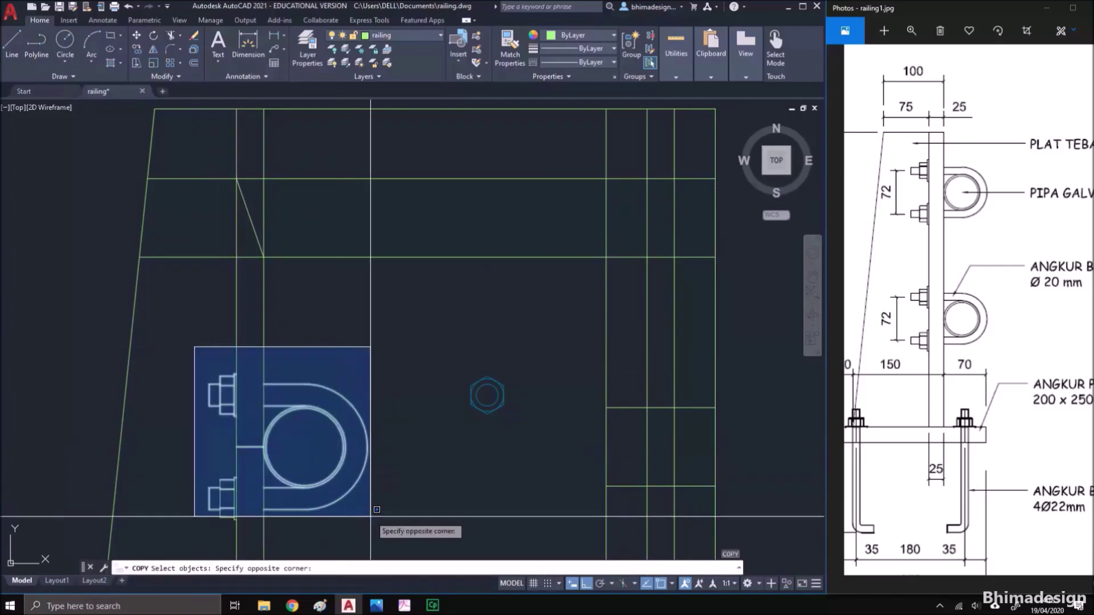
click(372, 531)
shift+click(249, 454)
shift+click(244, 442)
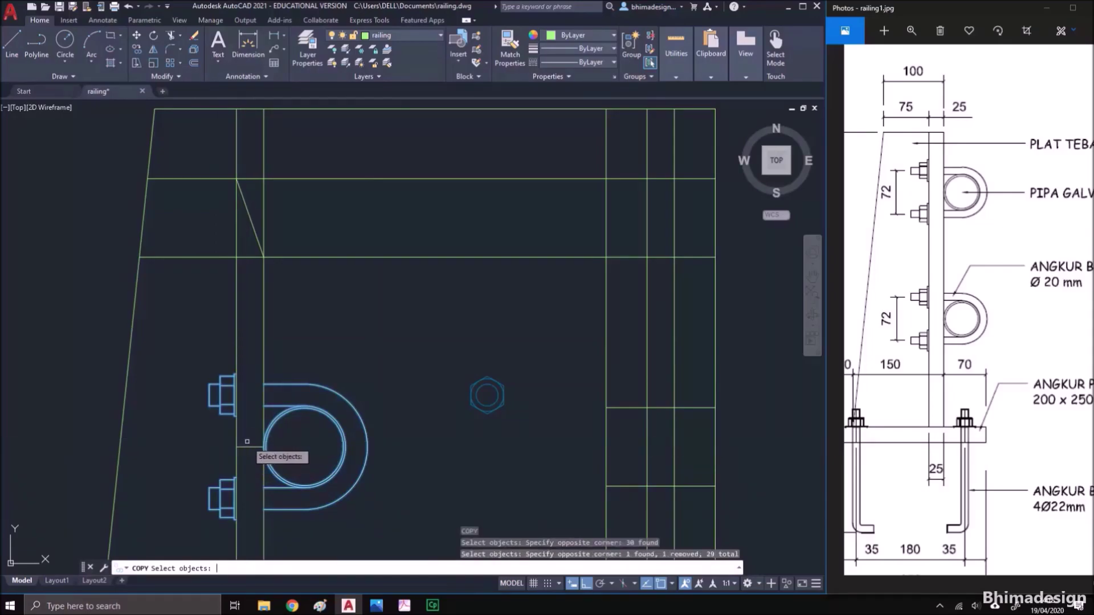
key(Return)
click(249, 447)
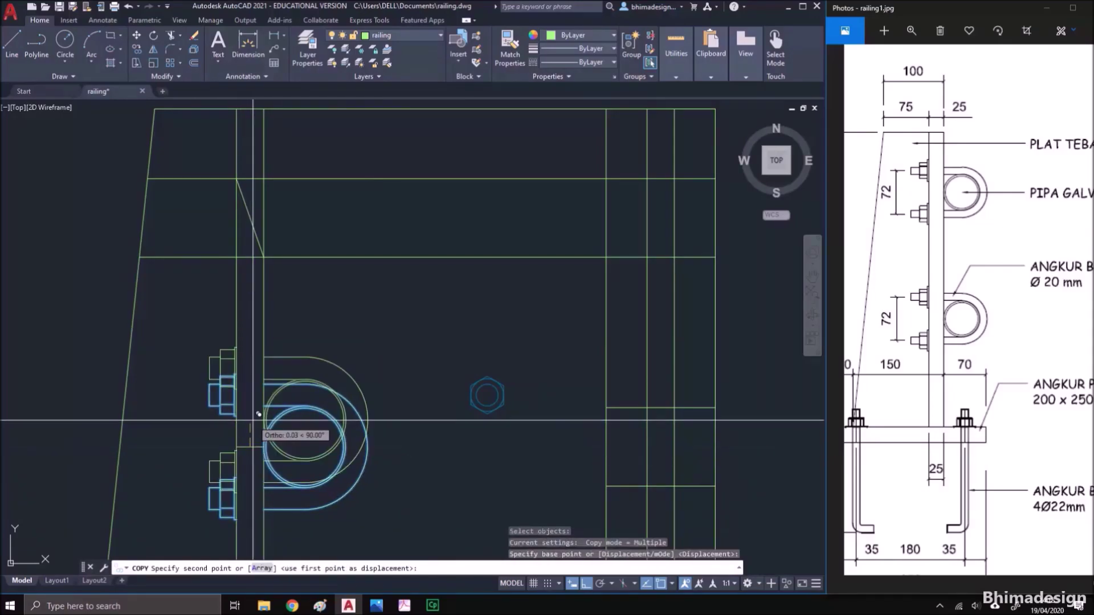
key(Return)
Erase the helper lines across the plate and the two horizontal level lines running through the upper U-bolt
click(247, 229)
click(244, 204)
text(E)
key(Return)
click(426, 272)
click(420, 174)
text(E)
key(Return)
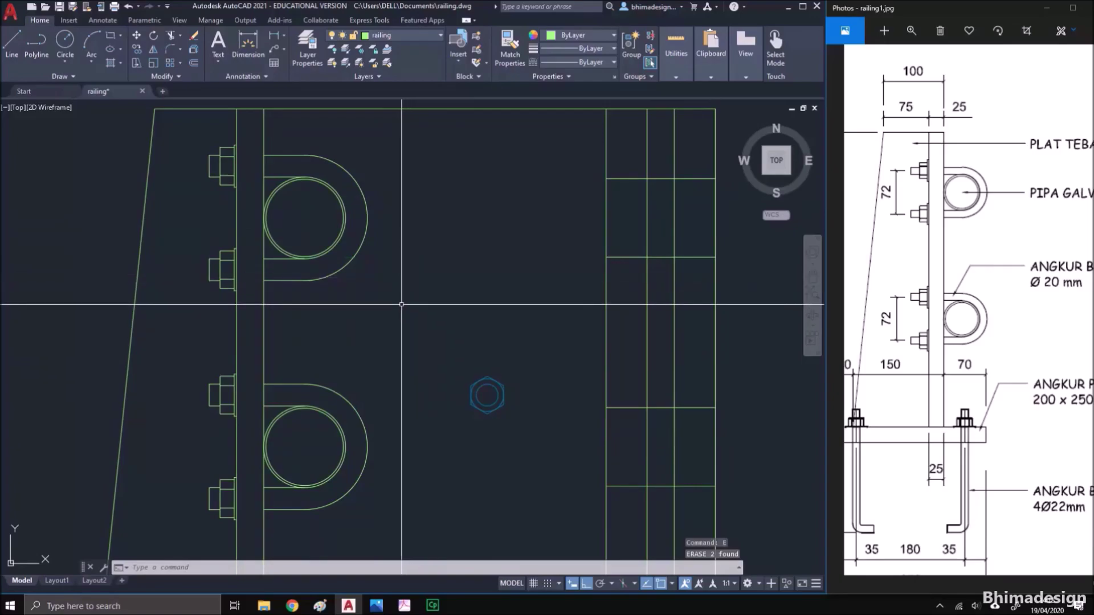
Bring the post's front view with the bolt positions into view in the reference image
middle_drag(501, 353, 383, 330)
drag(1051, 359, 728, 363)
click(488, 393)
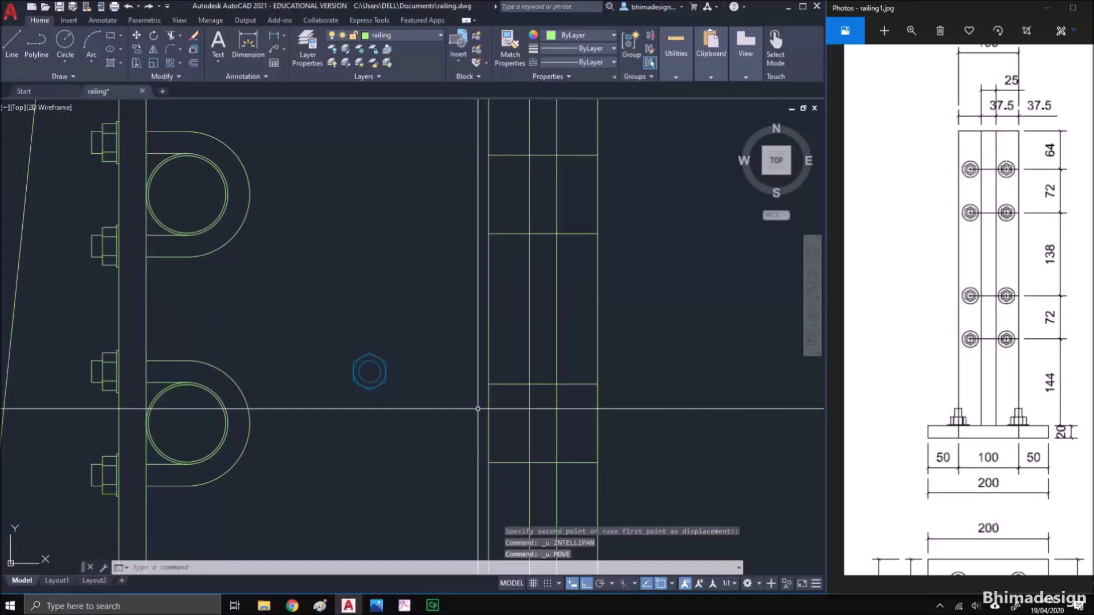
Draw four horizontal rays from the centres of the side view's bolts across the front view
text(ray)
key(Return)
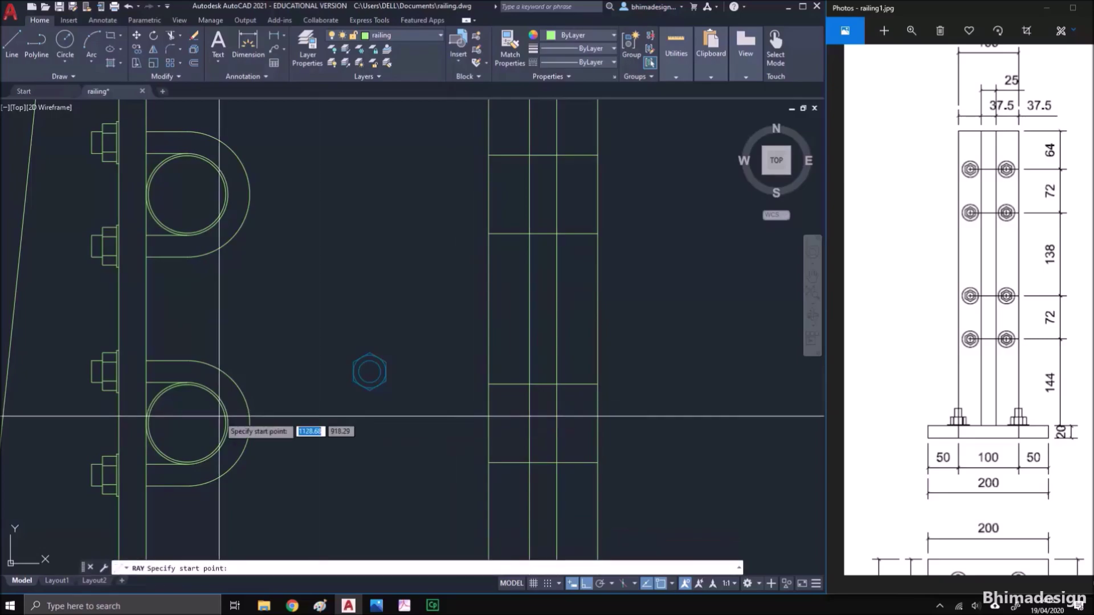
click(369, 371)
click(413, 480)
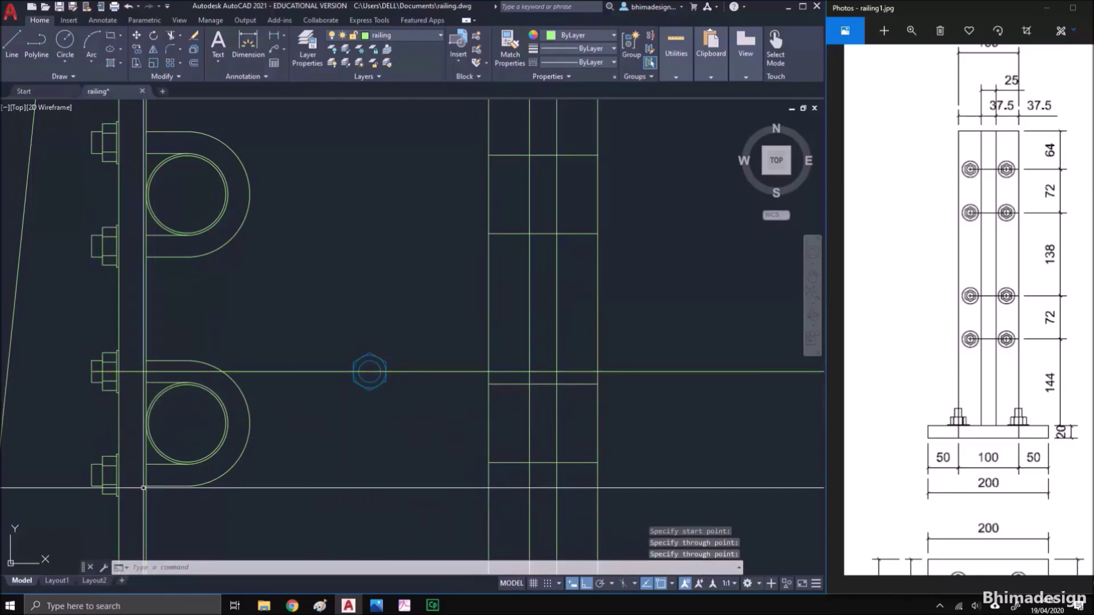
key(Return)
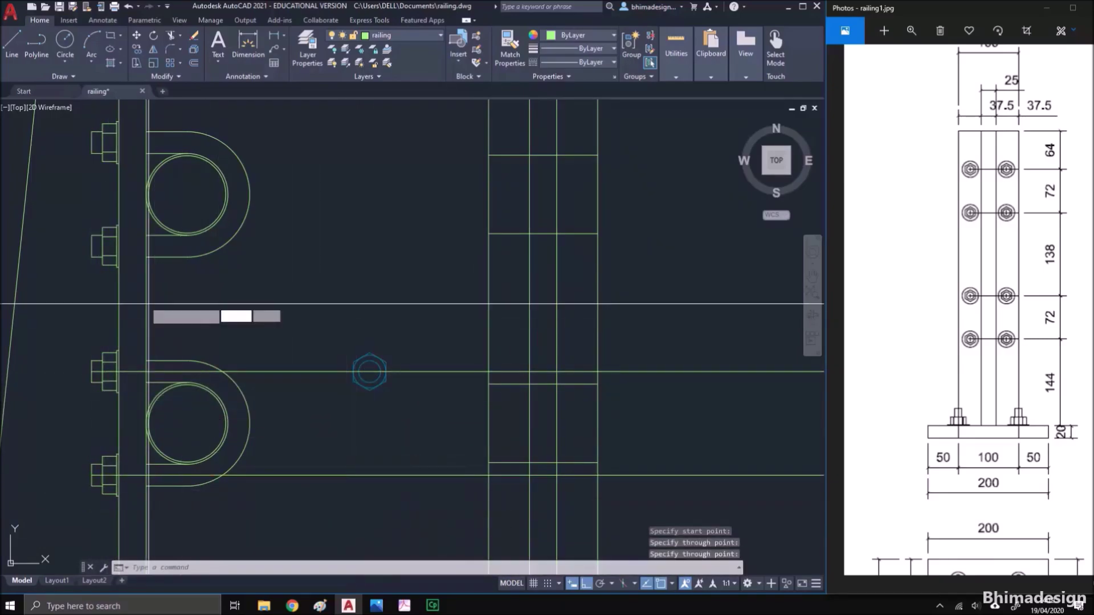
key(Return)
click(119, 246)
click(137, 246)
key(Return)
key(Return)
click(119, 142)
click(296, 177)
key(Return)
Erase the four old horizontal level lines in the front view
click(436, 127)
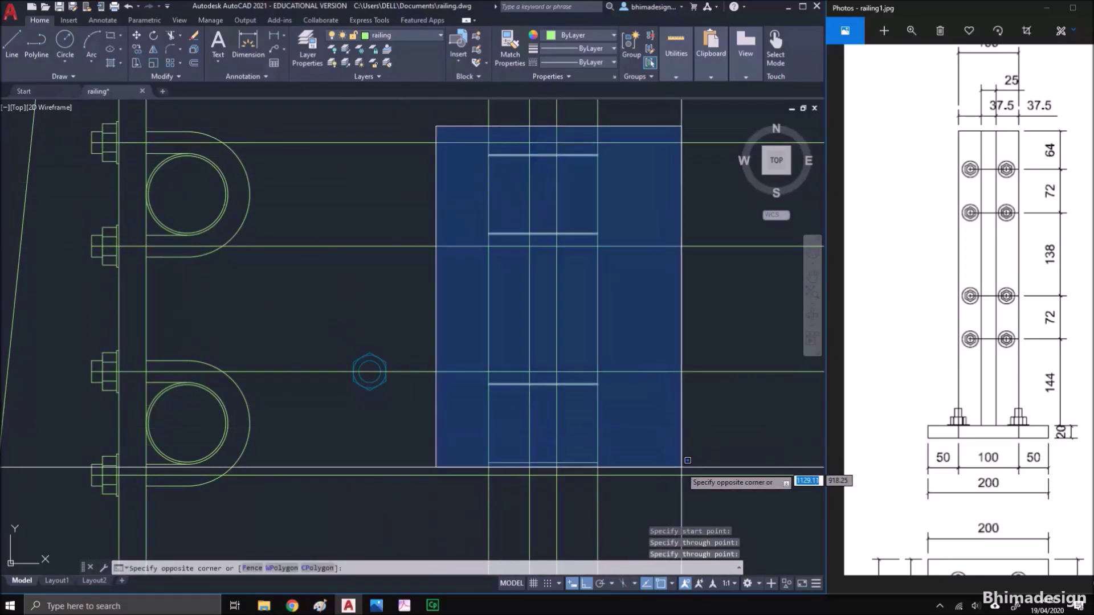
click(683, 464)
text(e)
key(Return)
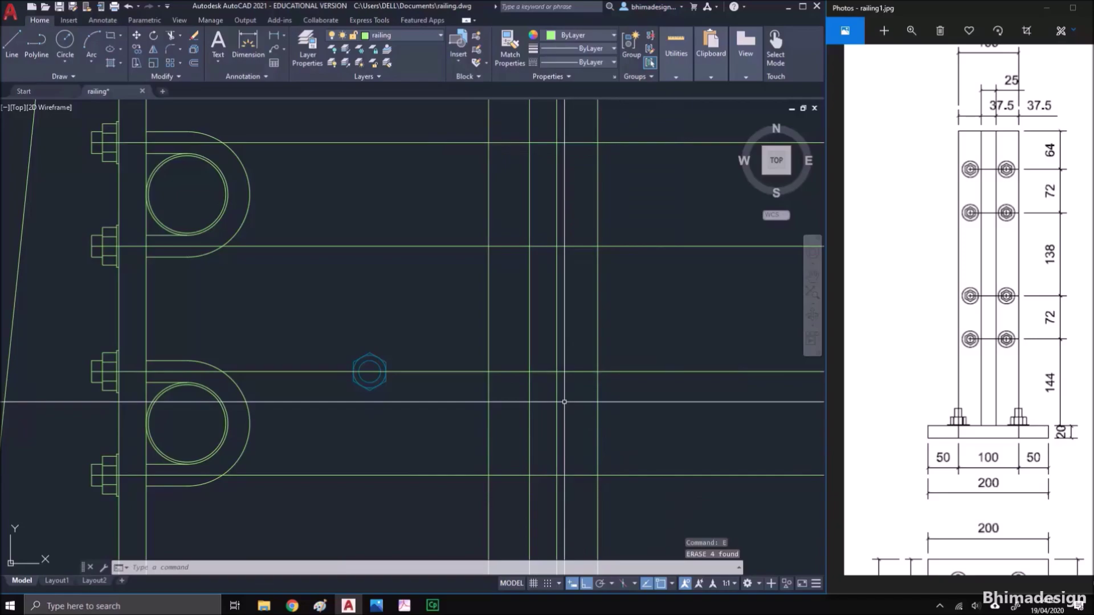
Trim the four rays between the front view's two inner vertical lines and beyond its right edge
text(tr)
key(Return)
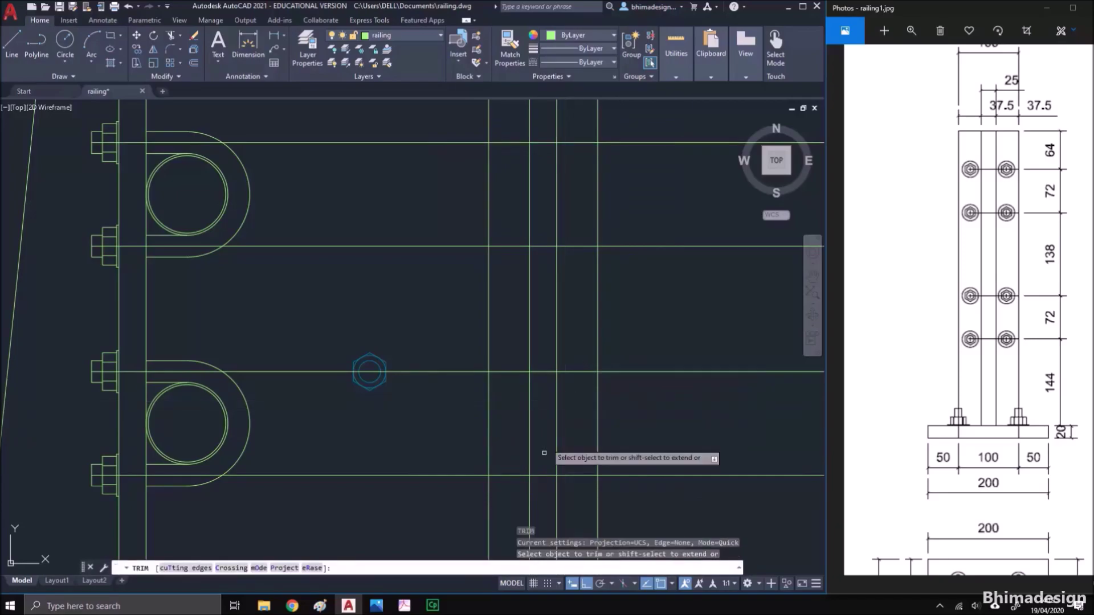
click(544, 482)
click(536, 134)
key(Return)
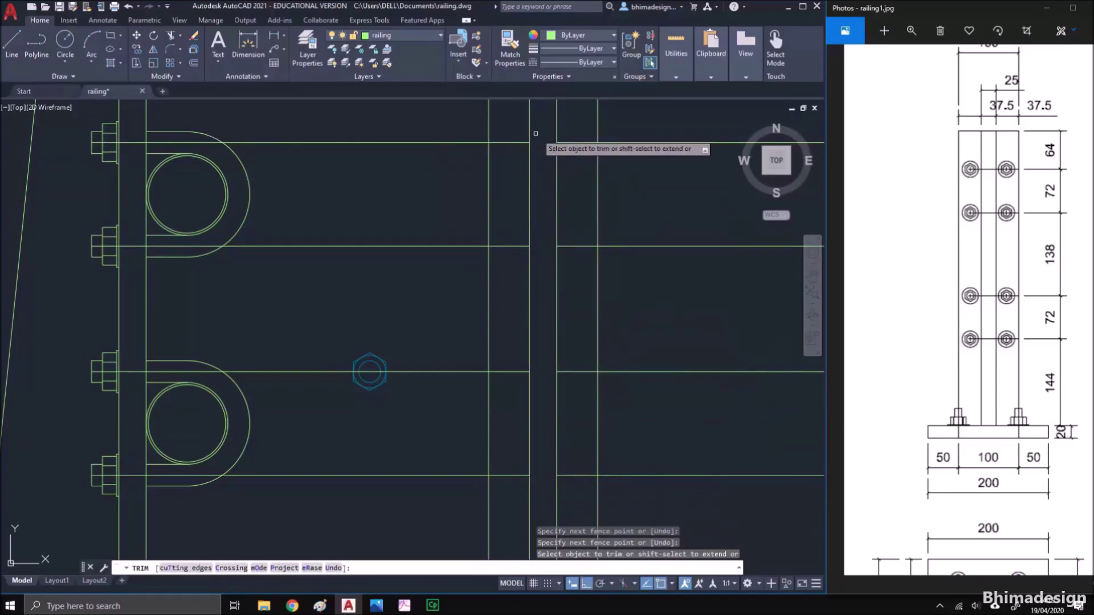
click(543, 142)
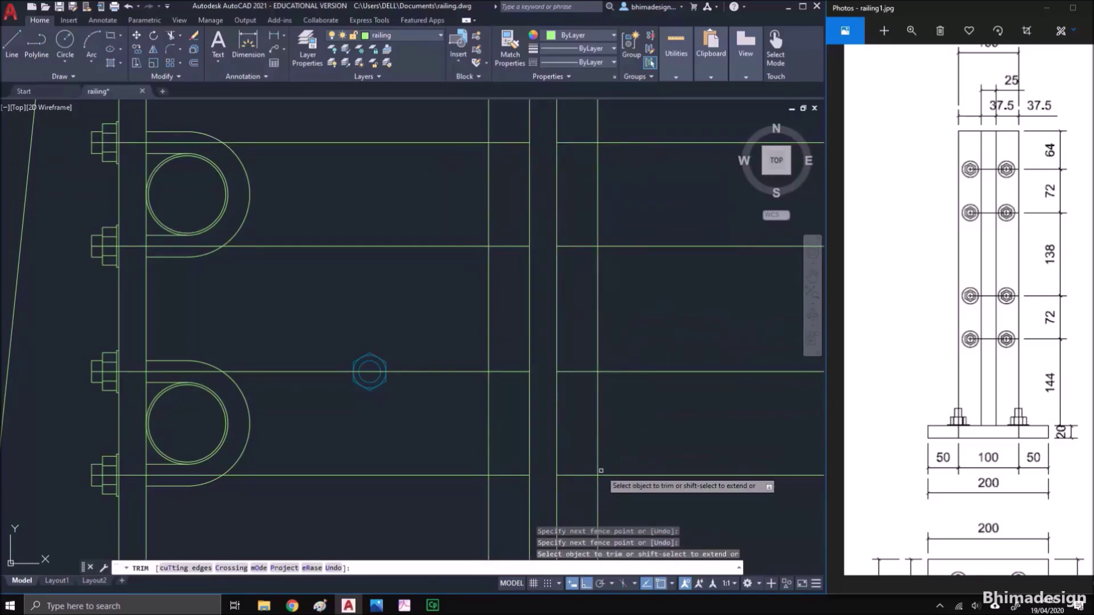
click(635, 485)
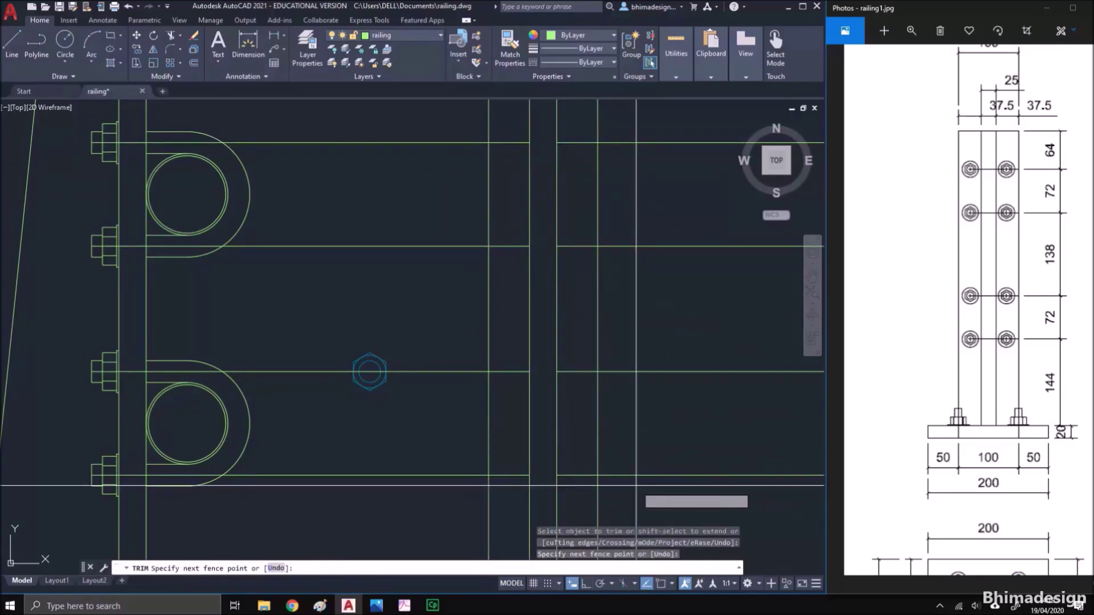
click(635, 132)
key(Return)
key(Return)
Move the hexagonal nut by its centre to the midpoint of the lowest ray segment at the front view's right side
middle_drag(661, 275, 513, 293)
scroll(488, 302, down, 3)
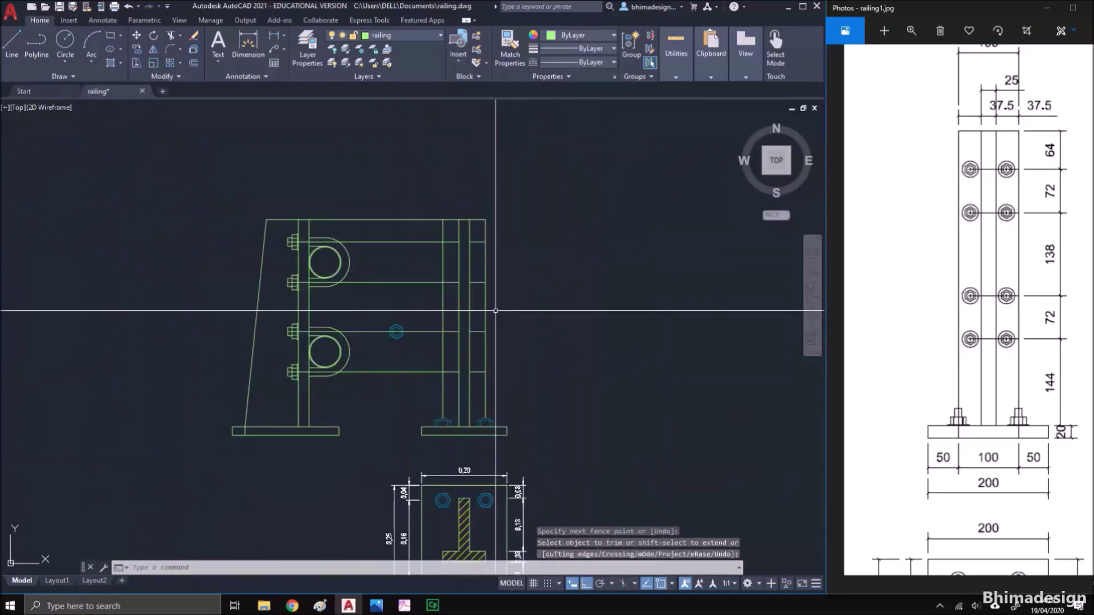
scroll(467, 303, up, 3)
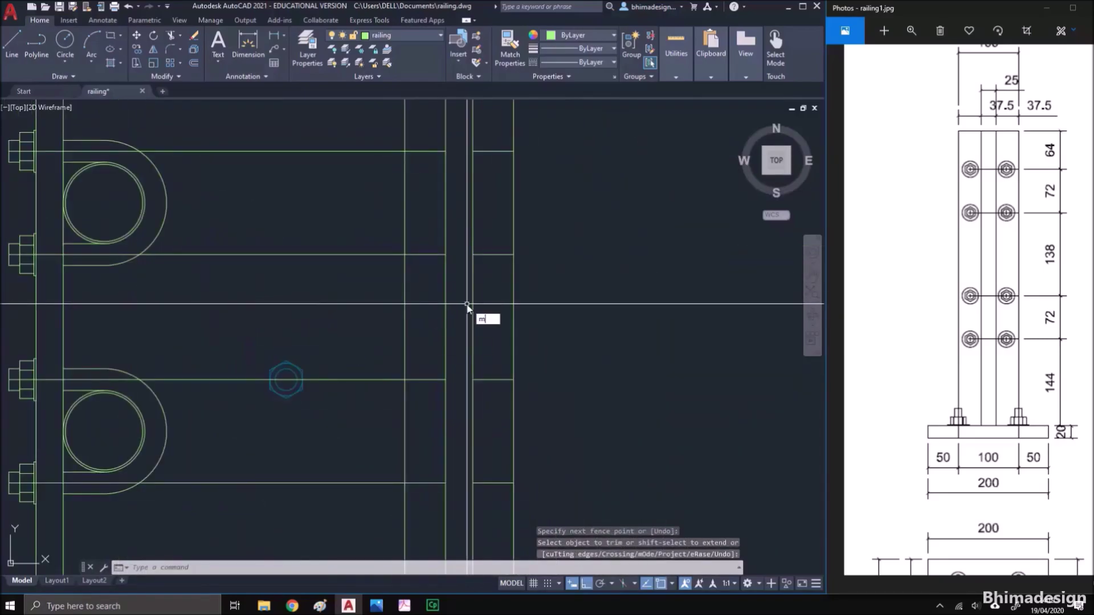
text(m)
key(Return)
click(261, 349)
click(312, 400)
key(Return)
click(285, 380)
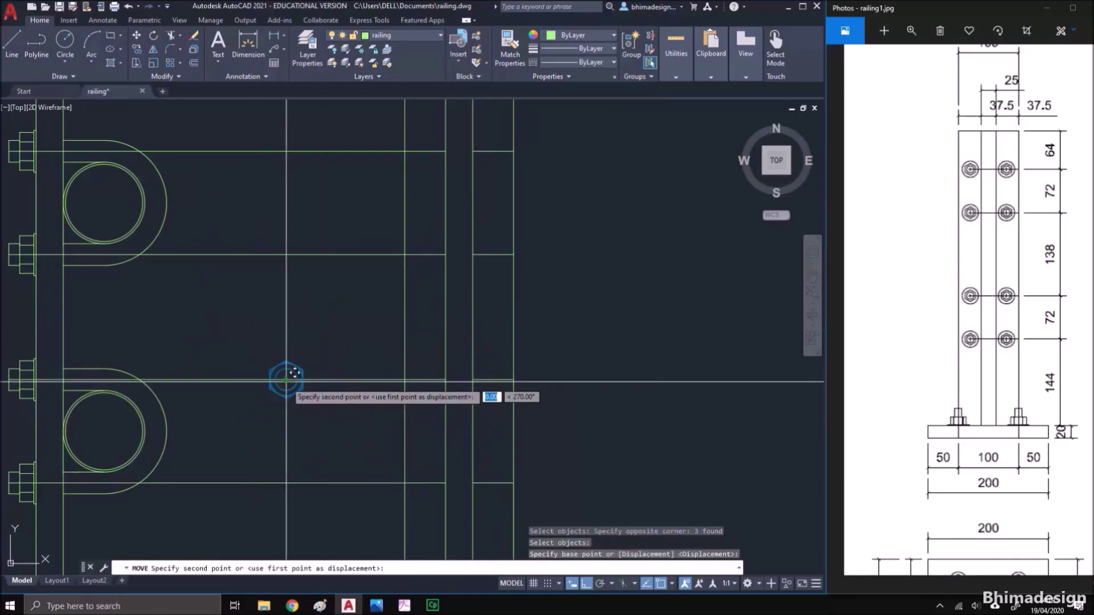
click(493, 483)
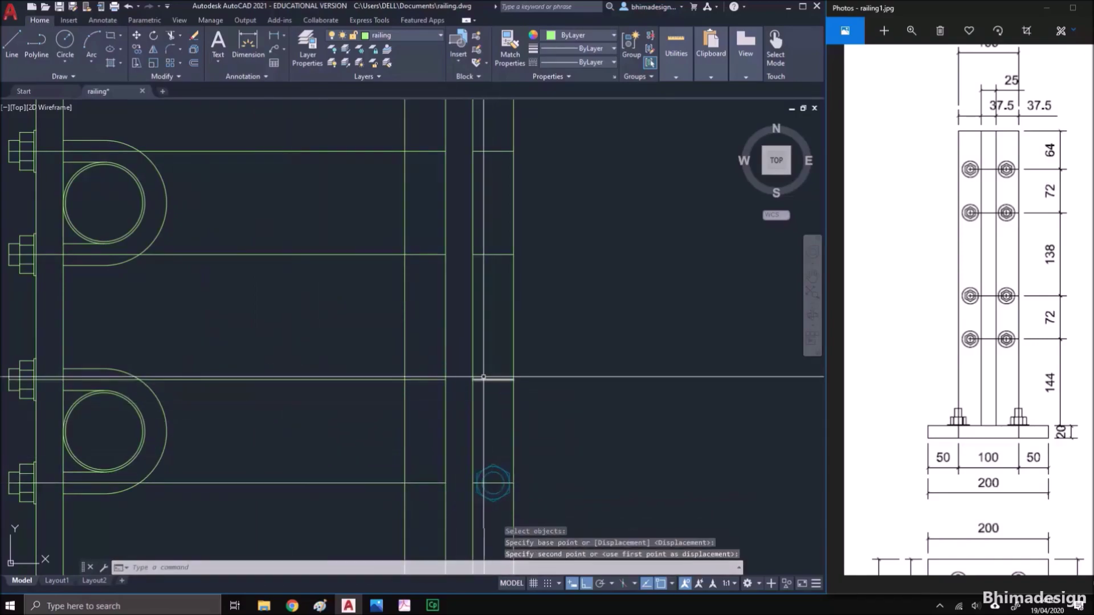
Copy the hexagonal nut by its centre to the midpoints of the three upper ray segments at the front view's right side
text(co)
key(Return)
click(461, 454)
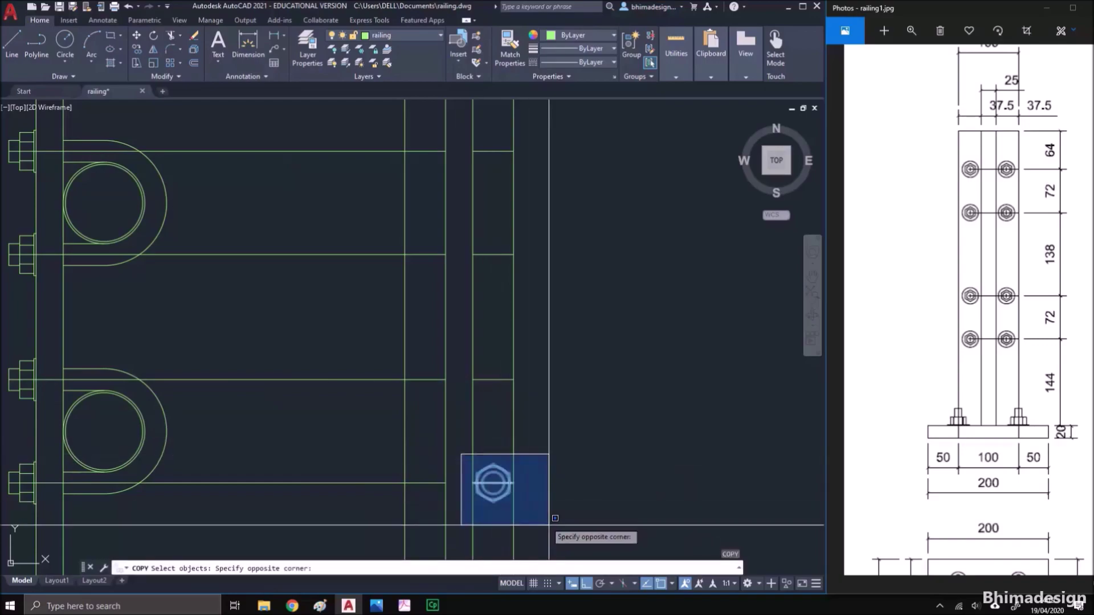
click(518, 516)
key(Return)
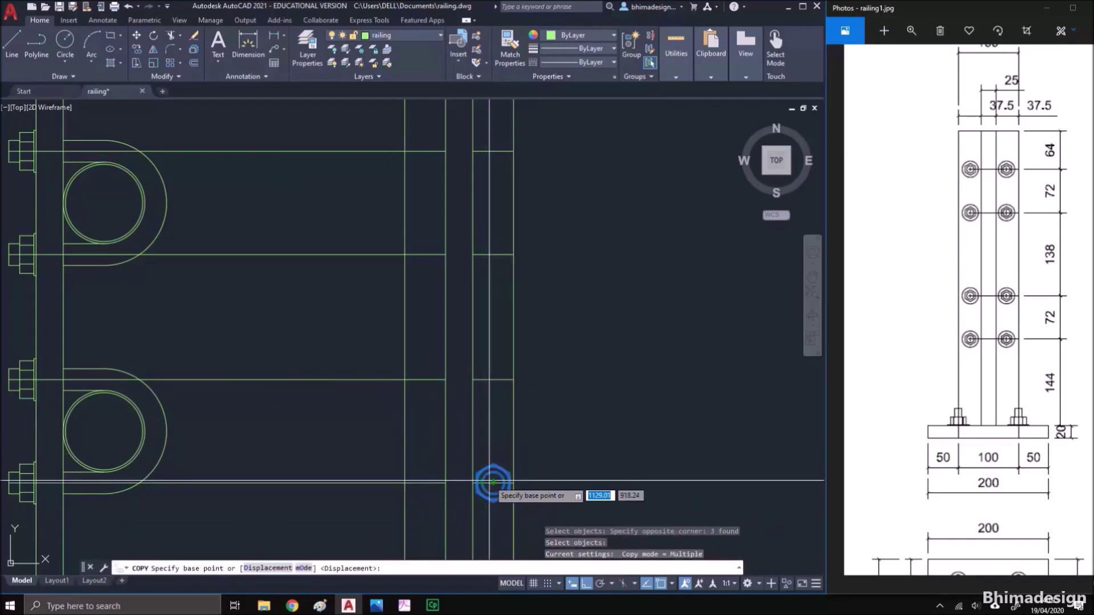
click(493, 483)
click(494, 379)
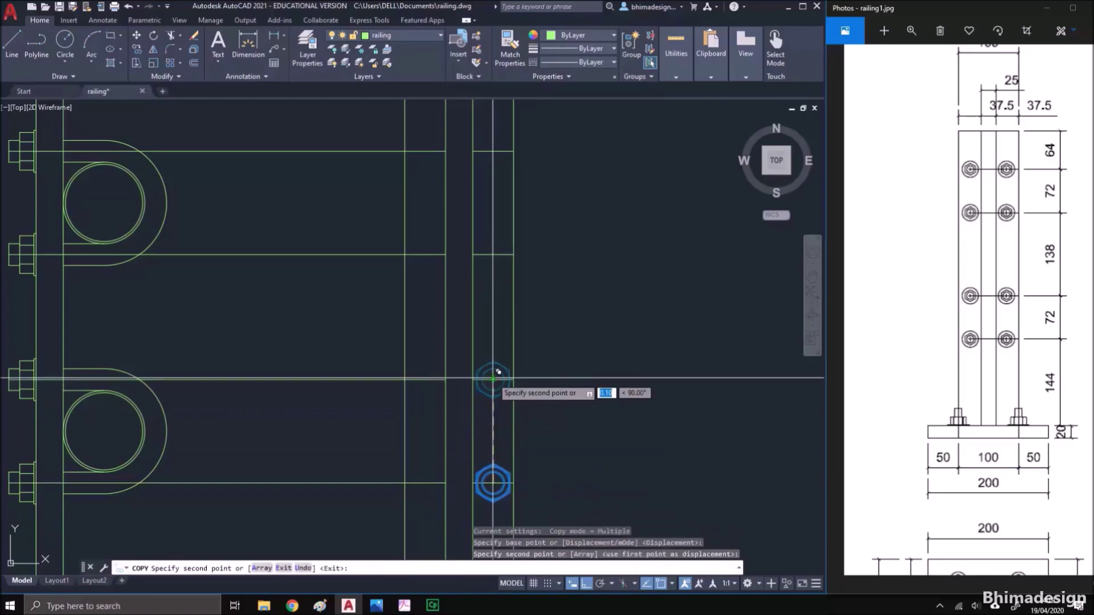
click(493, 253)
middle_drag(494, 252, 523, 242)
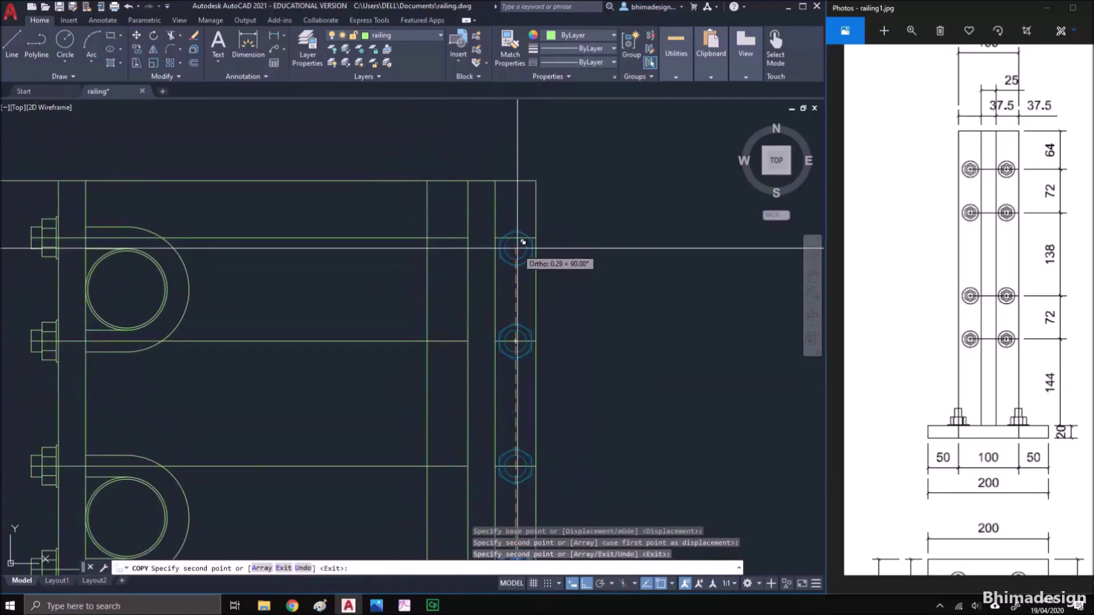
click(522, 236)
key(Return)
Mirror the four hexagonal nuts about the front view's vertical centreline, keeping the originals
middle_drag(506, 327, 515, 252)
text(mi)
key(Return)
click(493, 119)
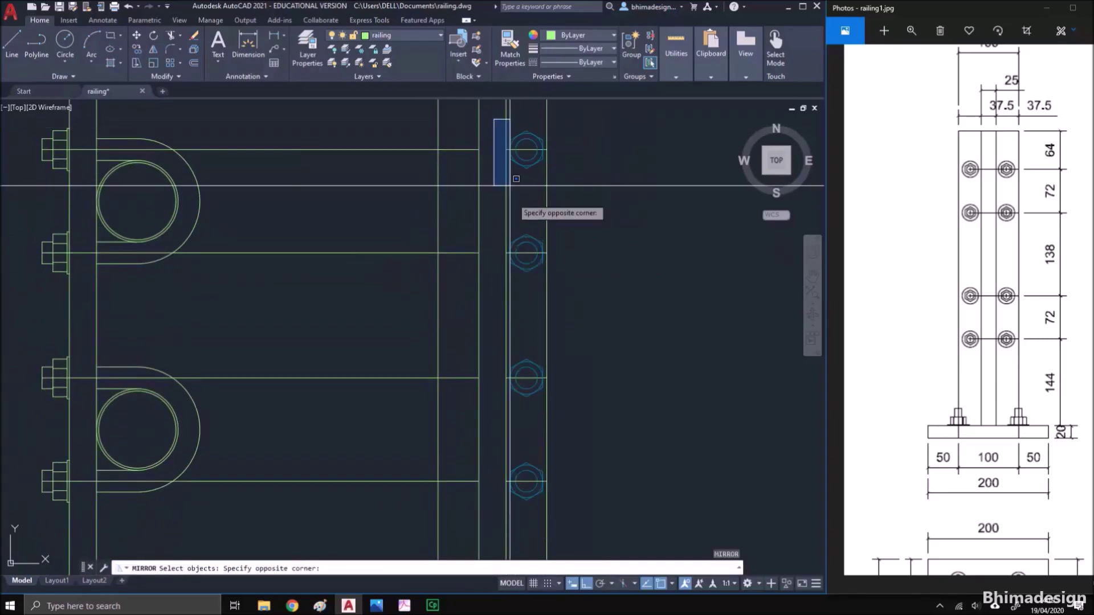
click(545, 531)
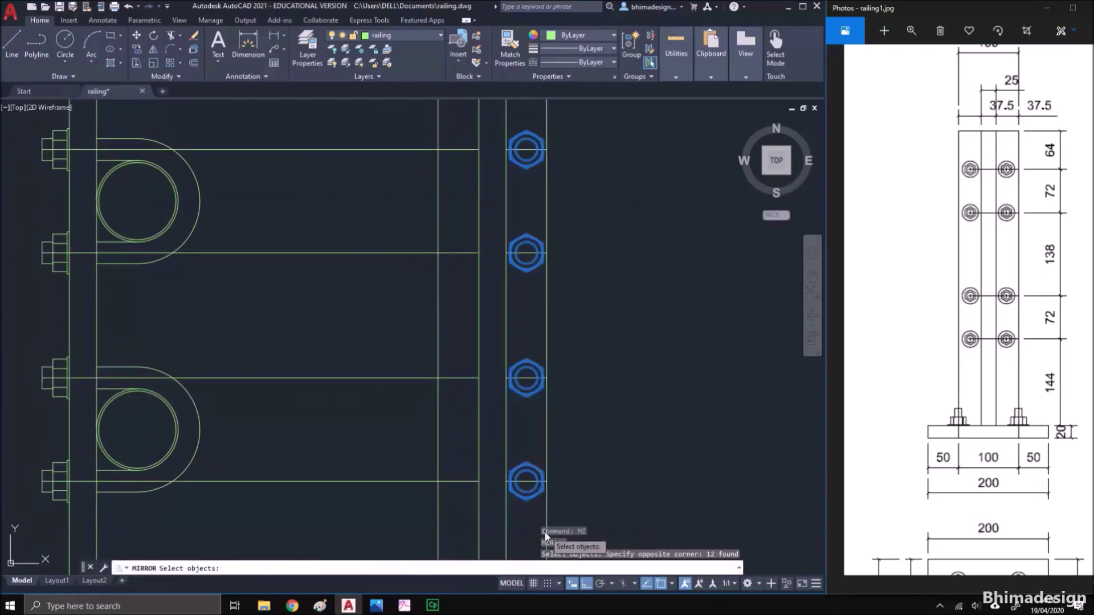
scroll(530, 513, down, 2)
click(501, 225)
click(500, 231)
key(Return)
scroll(424, 493, up, 2)
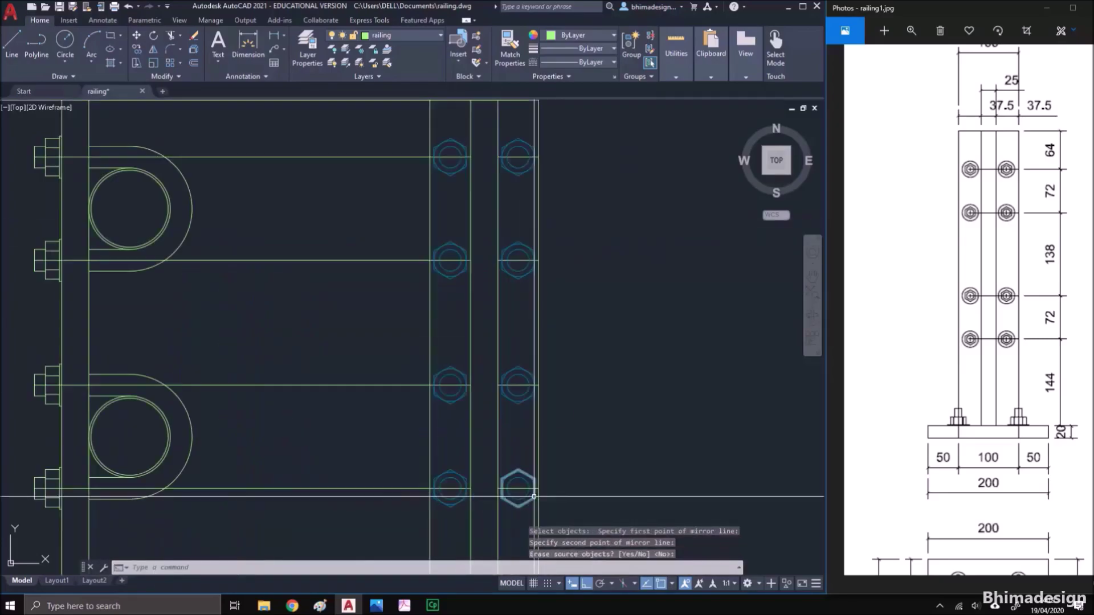
Erase the four long horizontal rays and the short ray segments behind the front view's right-hand nuts
click(407, 502)
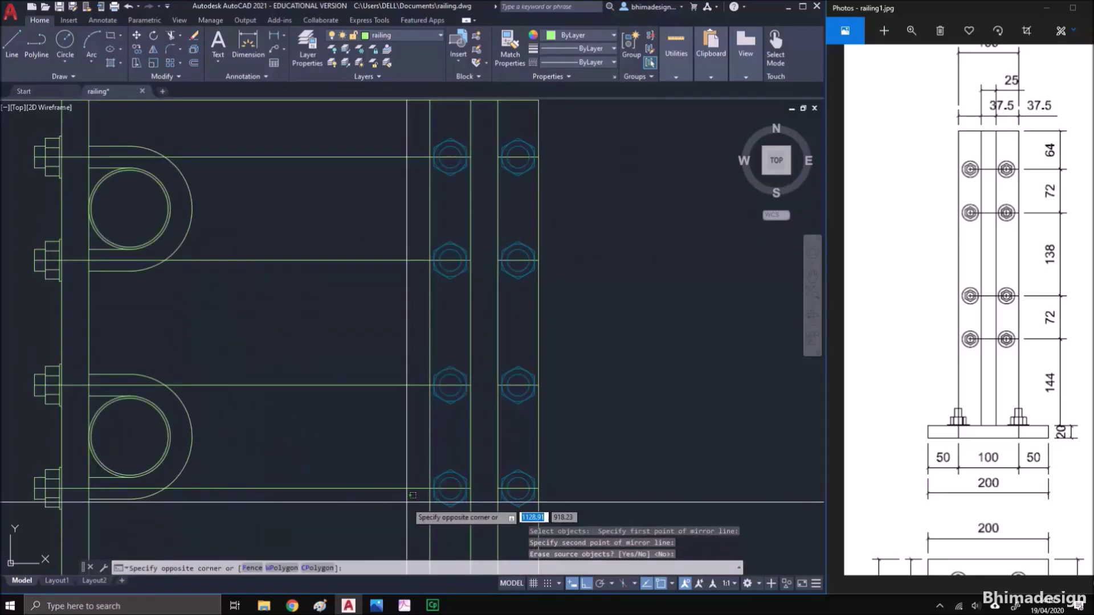
scroll(406, 501, down, 2)
click(368, 276)
text(w)
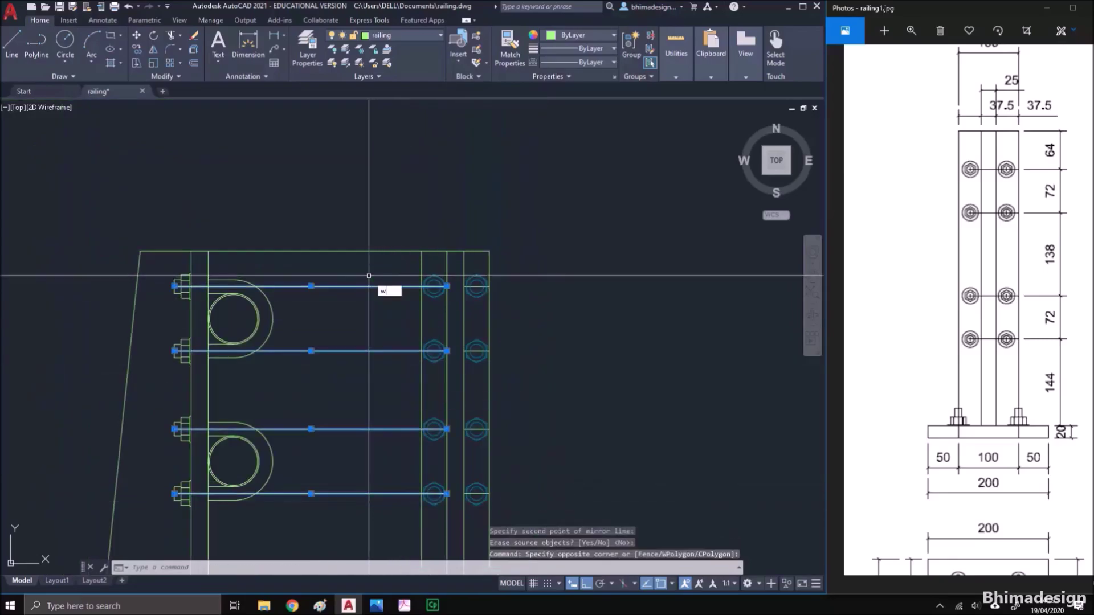
key(BackSpace)
text(e)
key(Return)
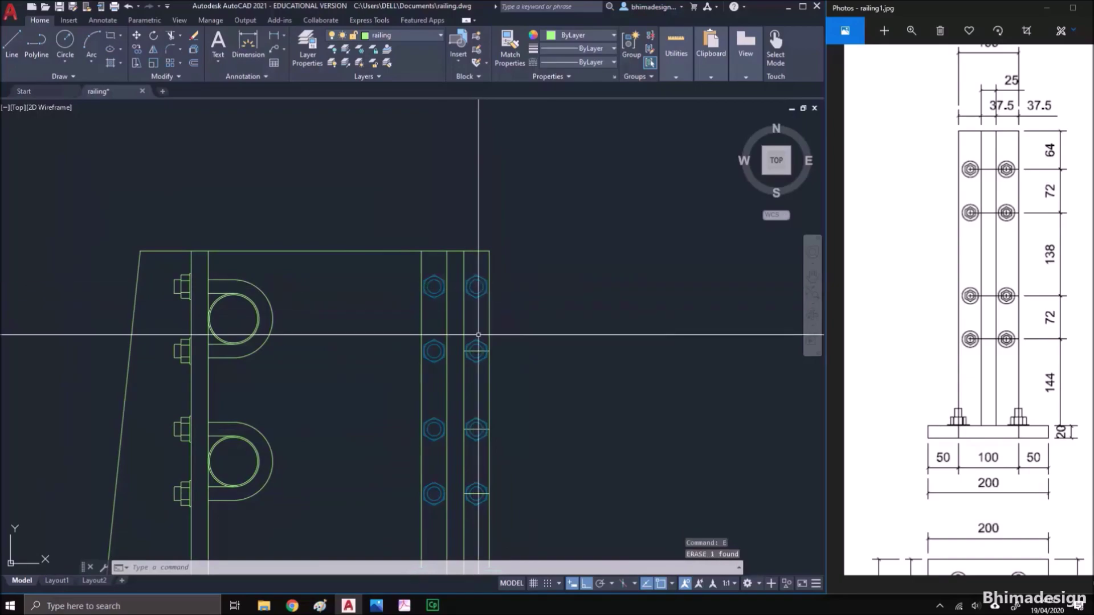
key(Return)
click(476, 429)
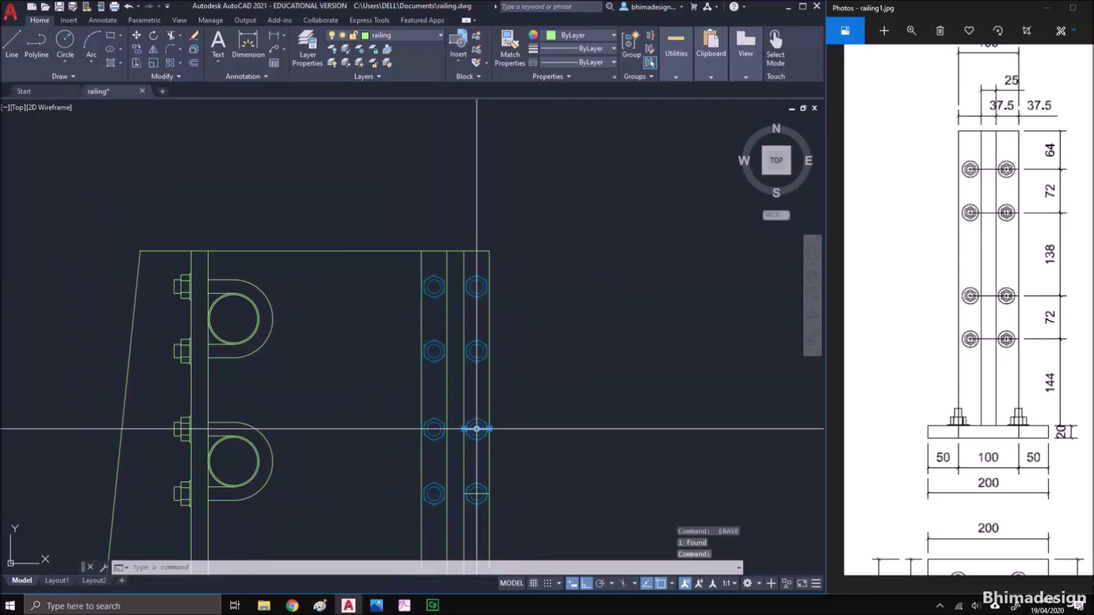
click(477, 493)
key(Delete)
Trim the top edge line between the side view and the front view
text(tr)
key(Return)
click(350, 262)
click(325, 222)
key(Return)
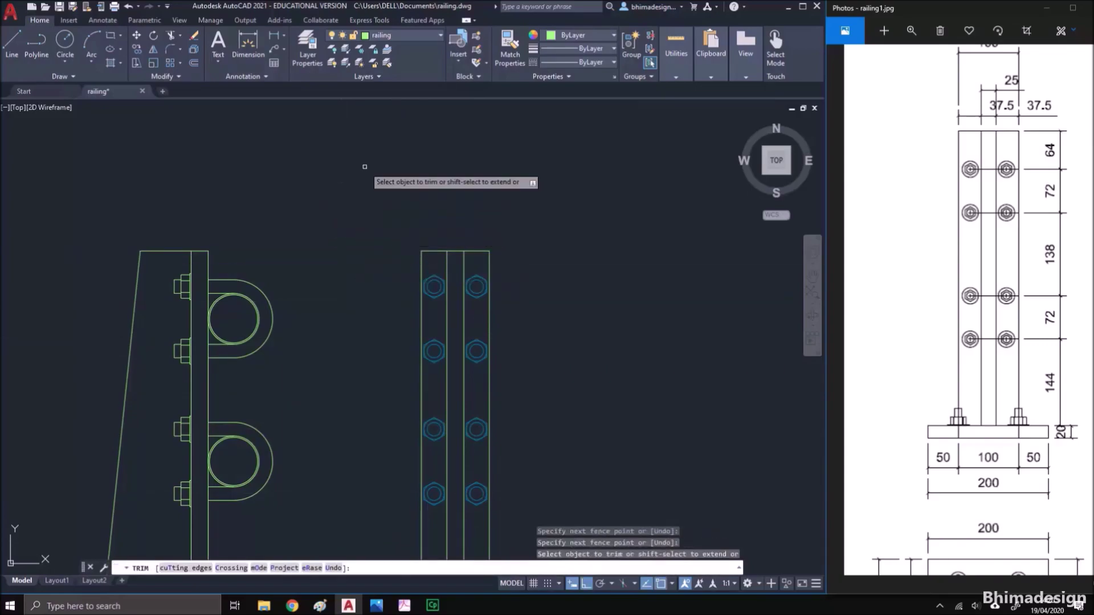
scroll(363, 171, down, 2)
scroll(322, 353, up, 2)
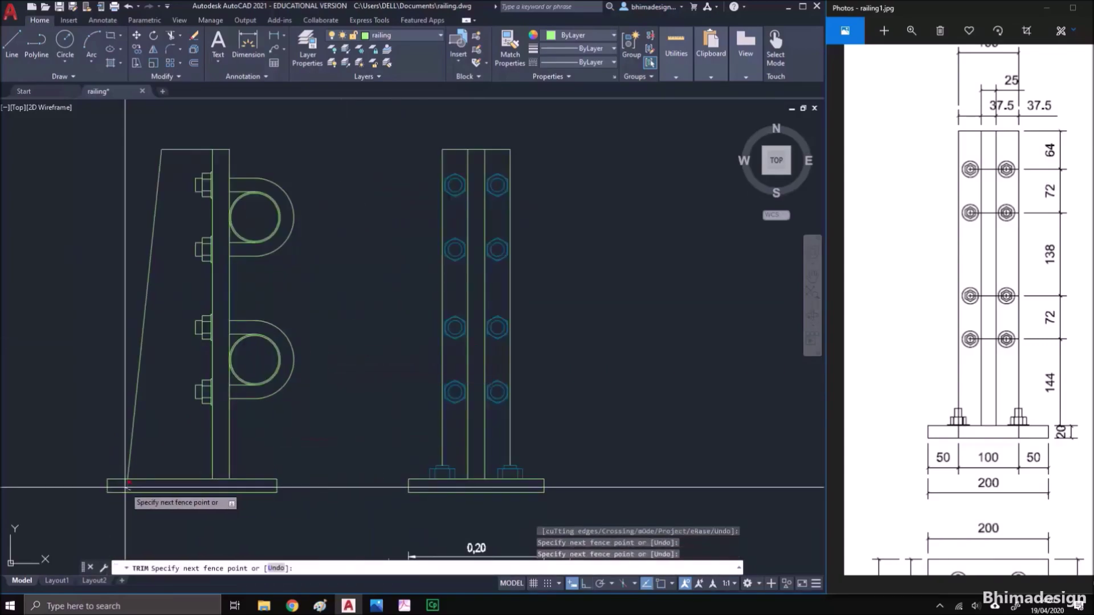
key(Return)
Examine the anchor bolts' spacing, edge distances and length below the base plate in the reference drawing's side view
click(915, 424)
drag(964, 409, 919, 452)
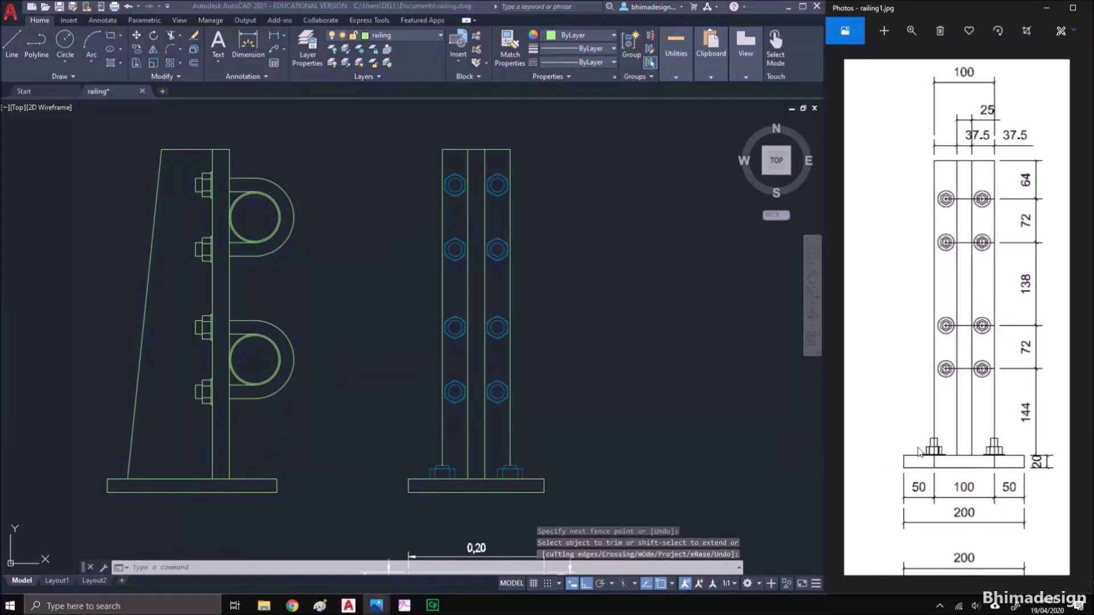
drag(907, 356, 1032, 375)
drag(849, 364, 1020, 361)
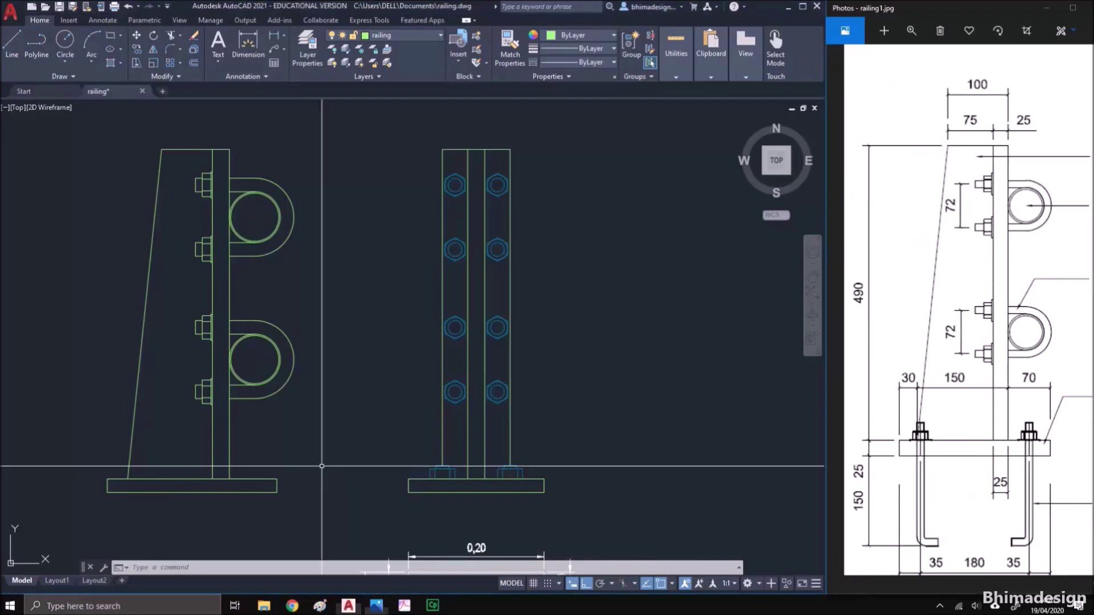
middle_drag(211, 486, 350, 420)
scroll(350, 421, up, 2)
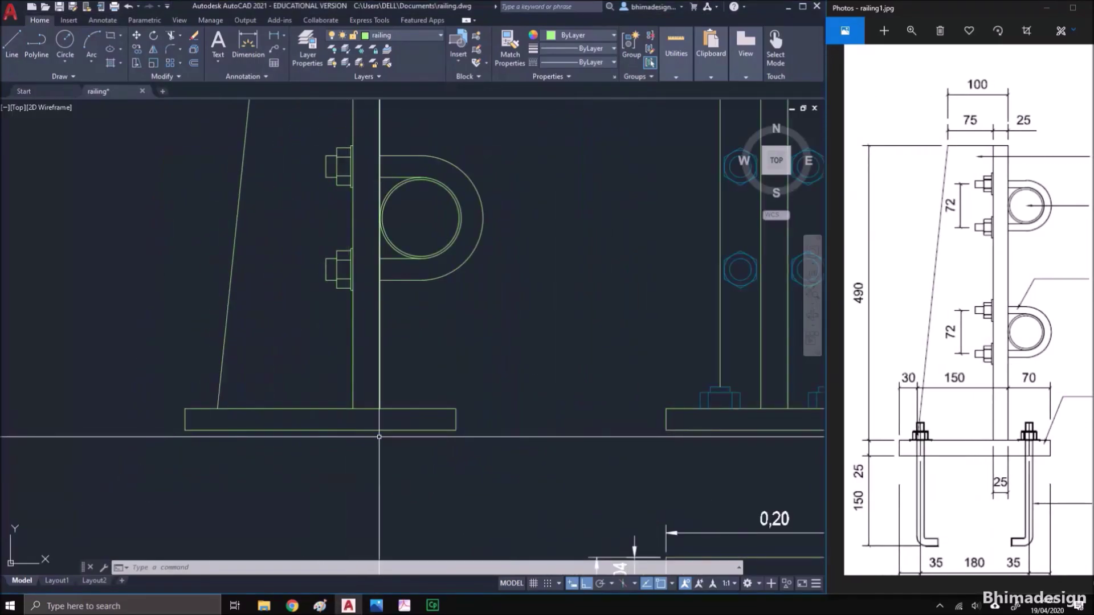
drag(990, 496, 872, 421)
mouse_move(1009, 441)
mouse_down()
mouse_move(961, 441)
mouse_move(1062, 523)
mouse_move(1023, 454)
mouse_up()
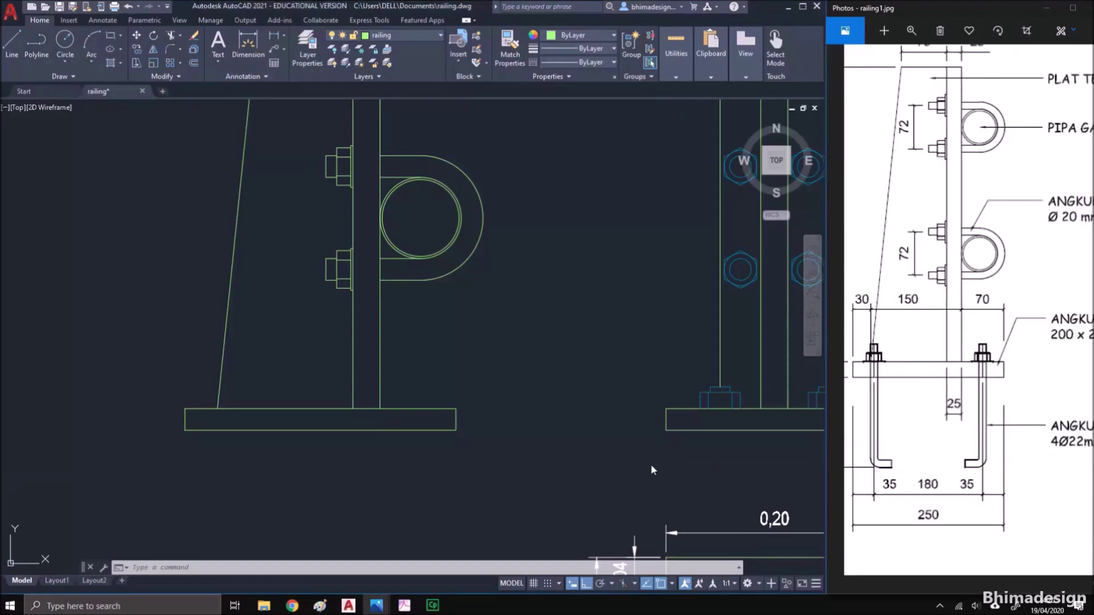
middle_drag(739, 460, 717, 440)
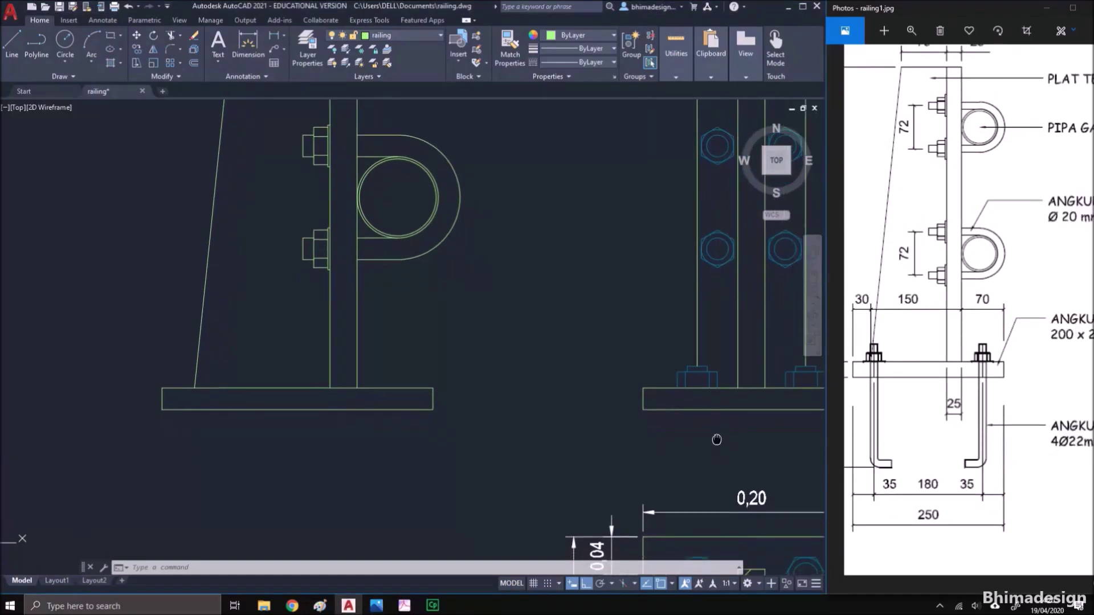
Offset both end lines of the side view's base plate inward by 0.035
text(o)
key(Return)
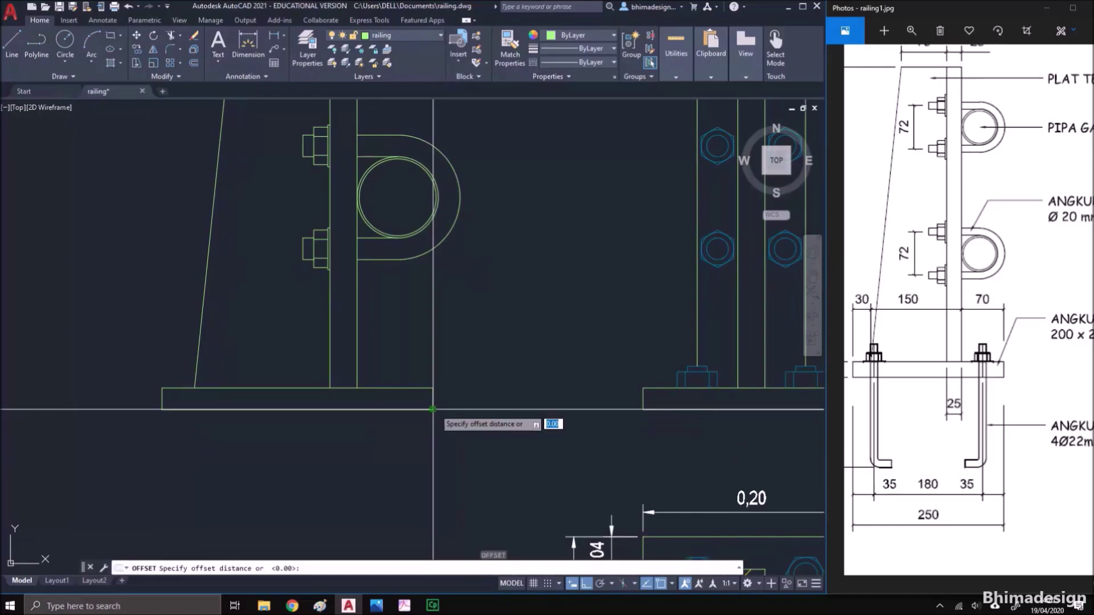
text(.035)
key(Return)
click(434, 401)
click(383, 399)
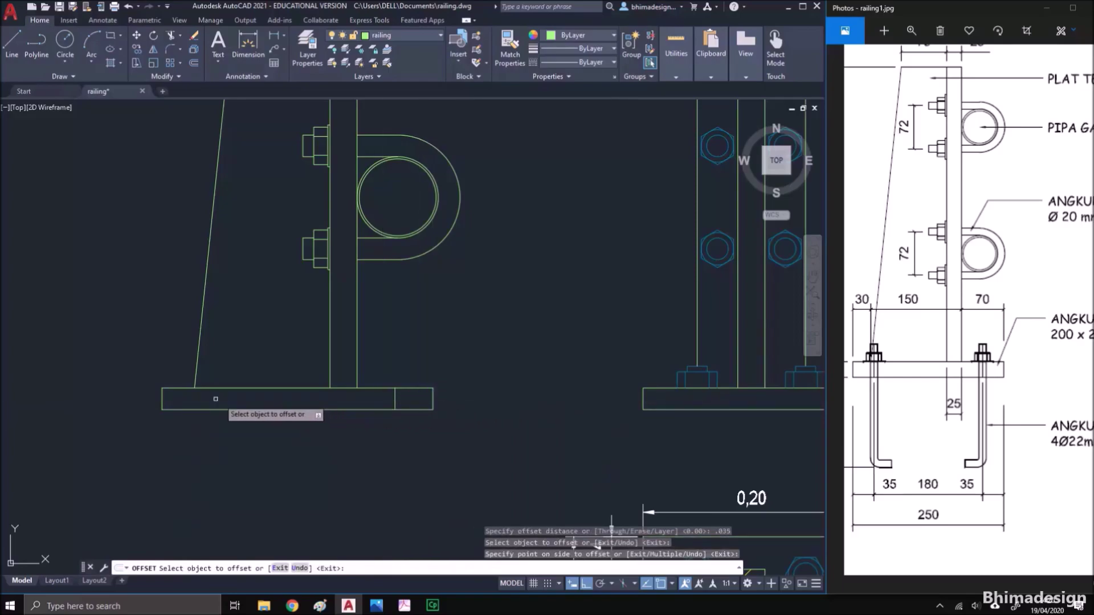
click(163, 398)
click(188, 401)
key(Return)
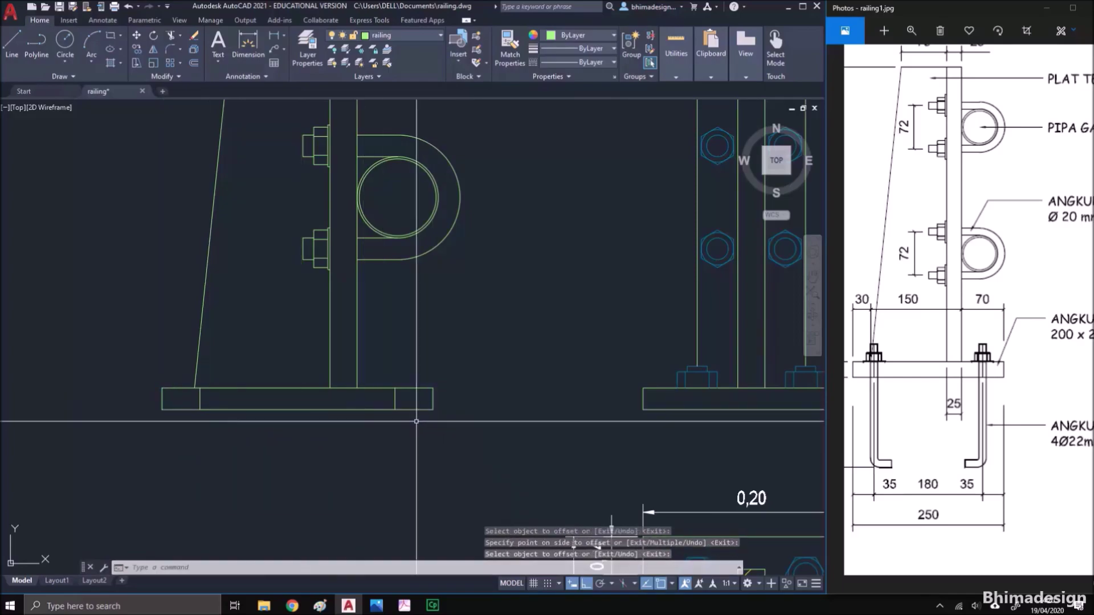
Copy the front view's base-plate nut and washer to the top ends of the side view plate's two offset lines
text(ct )
text(o)
key(Return)
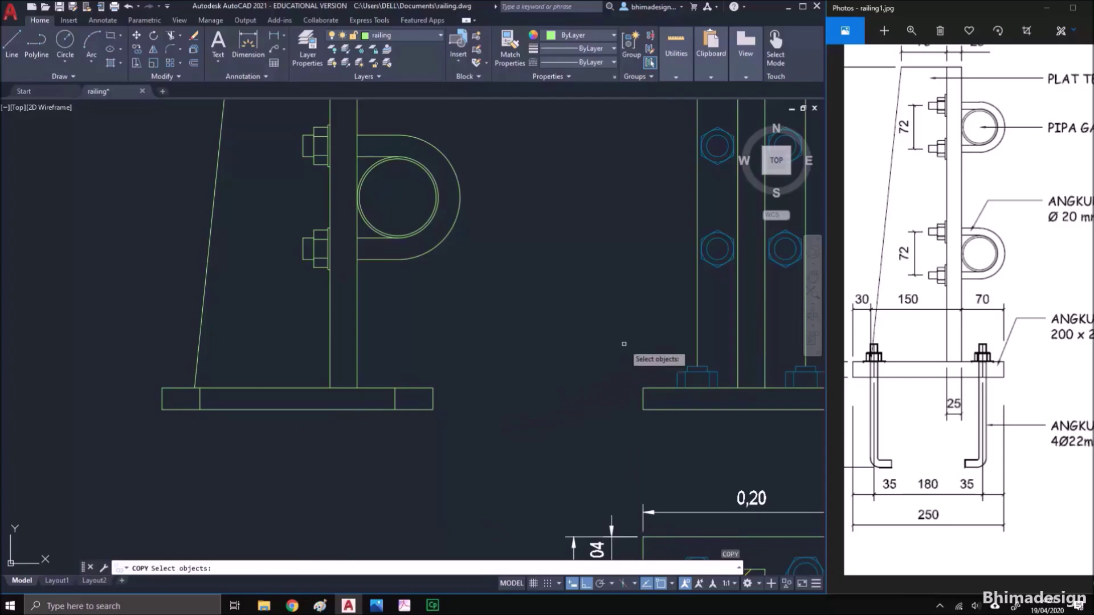
click(675, 346)
click(721, 392)
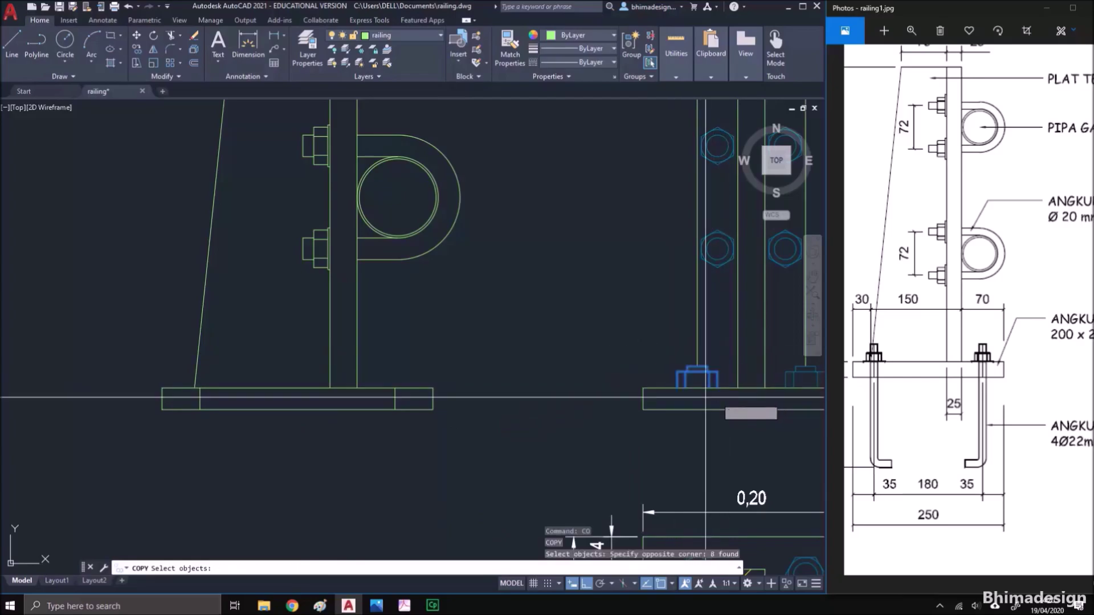
key(Return)
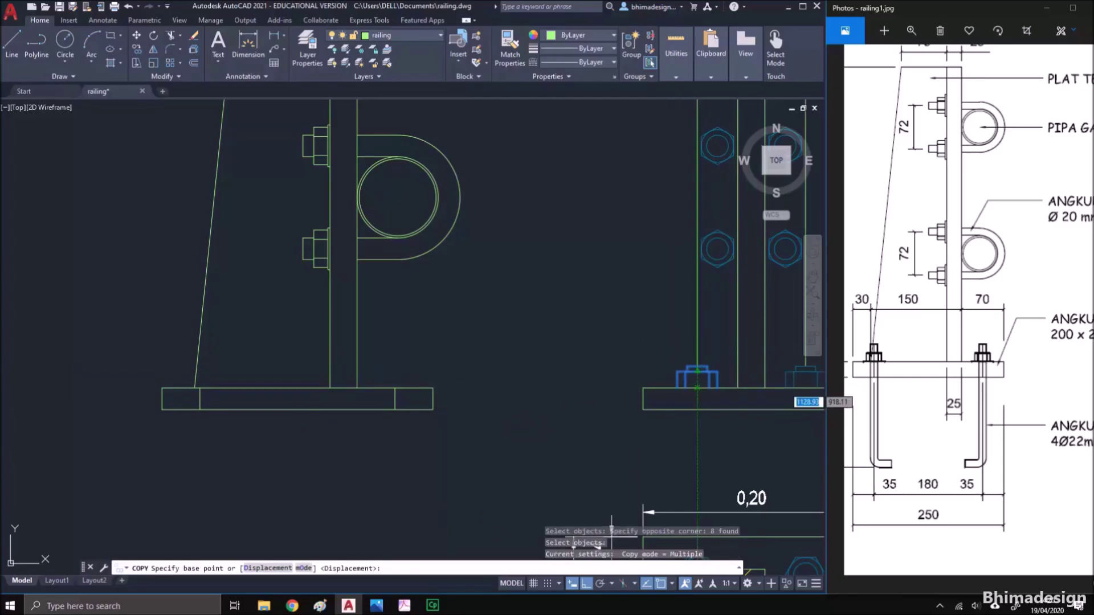
click(698, 387)
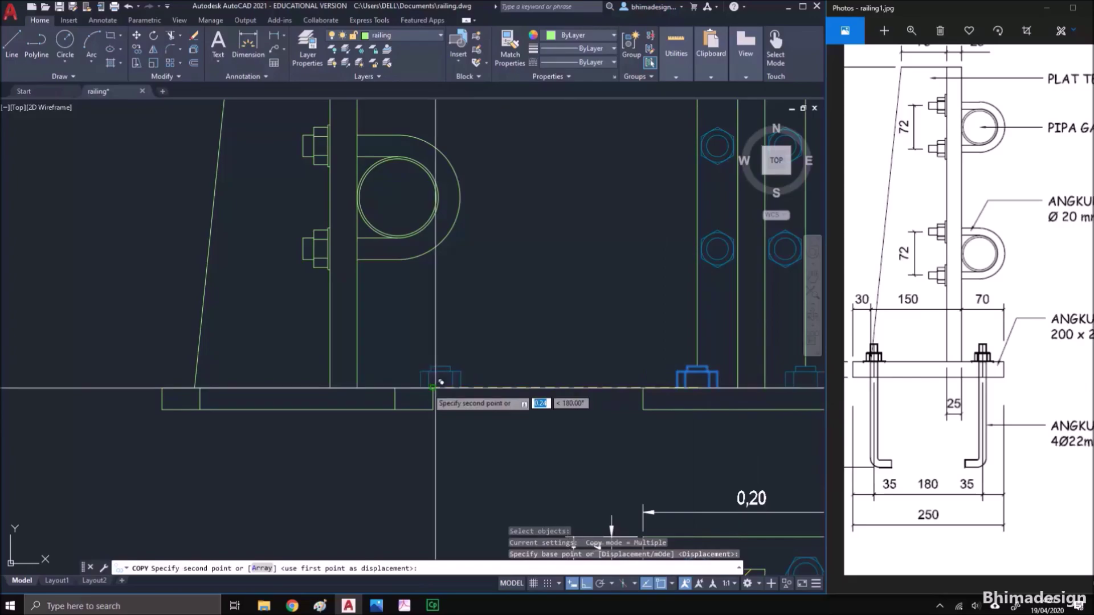
click(394, 388)
click(200, 388)
key(Return)
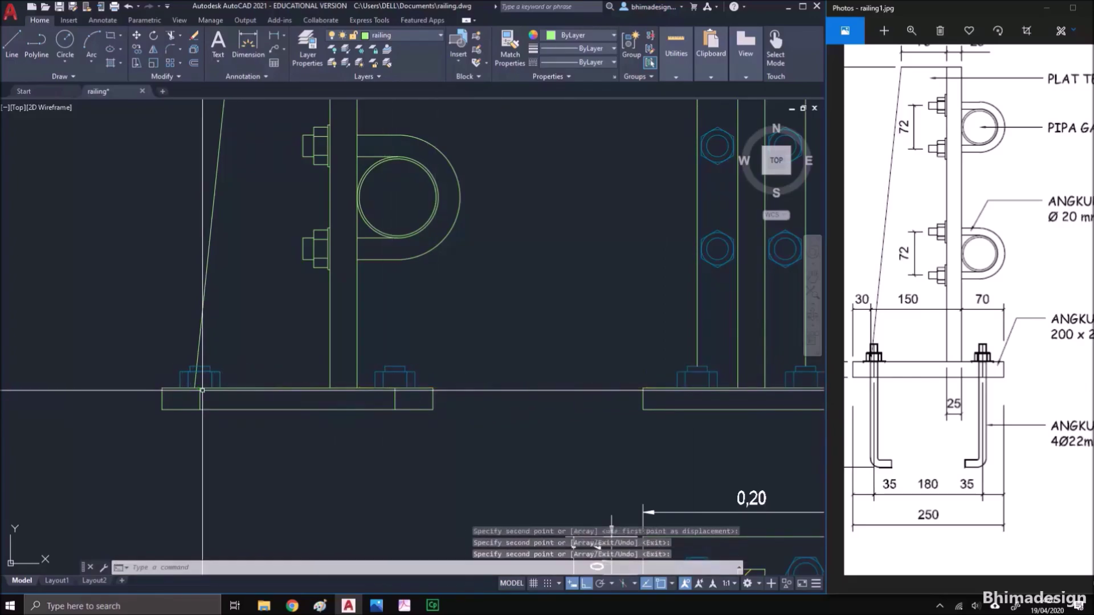
click(499, 472)
key(Escape)
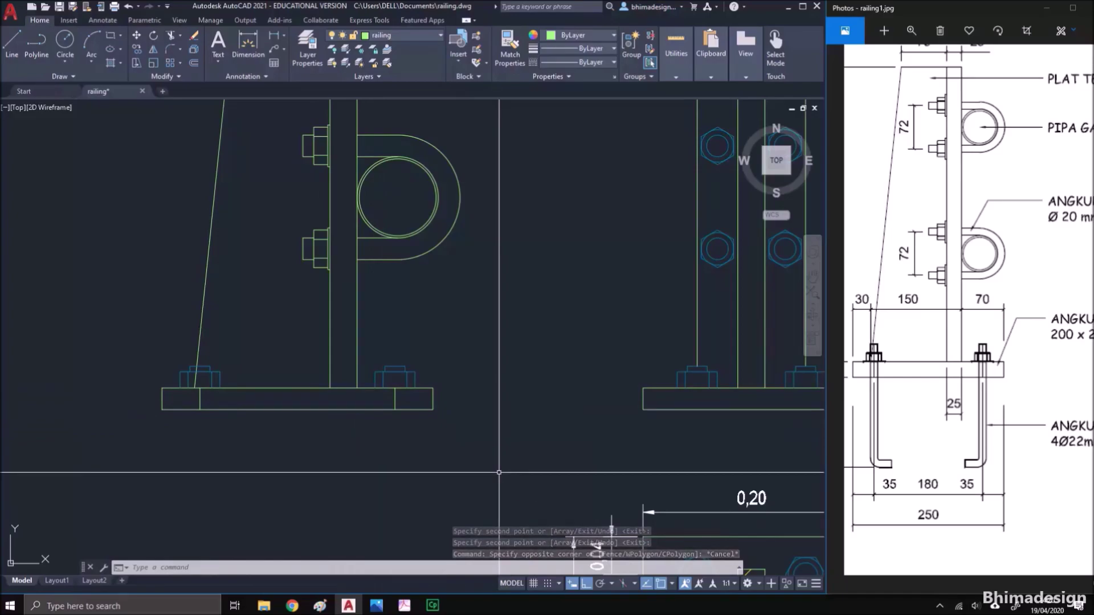
Offset the bottom edge of the side view's base plate downward by 0.15
text(o)
key(Return)
drag(897, 483, 946, 485)
click(593, 483)
text(.)
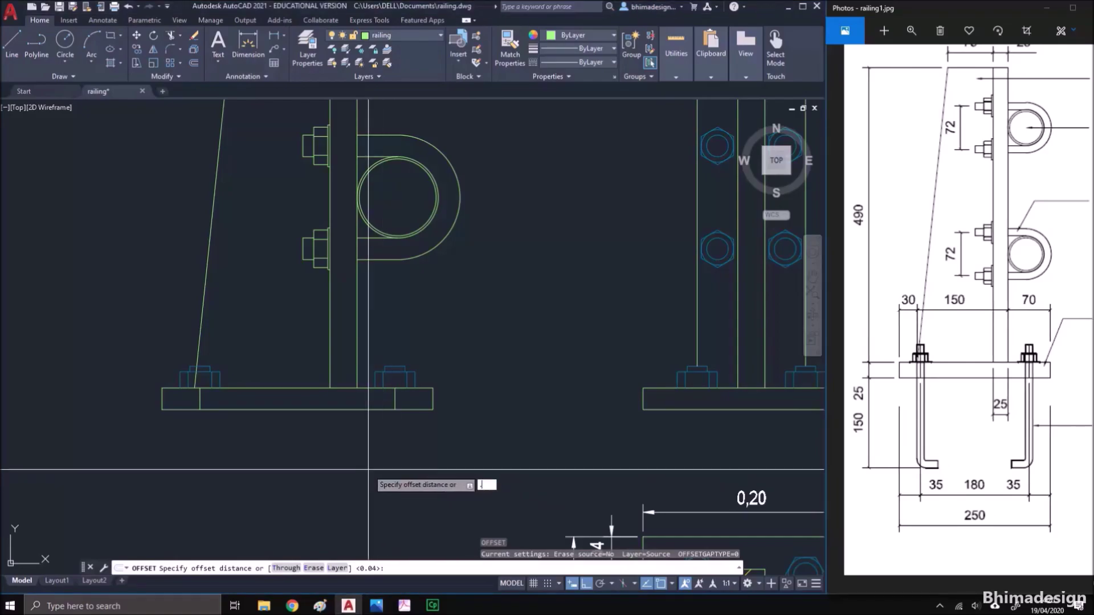
text(15)
key(Return)
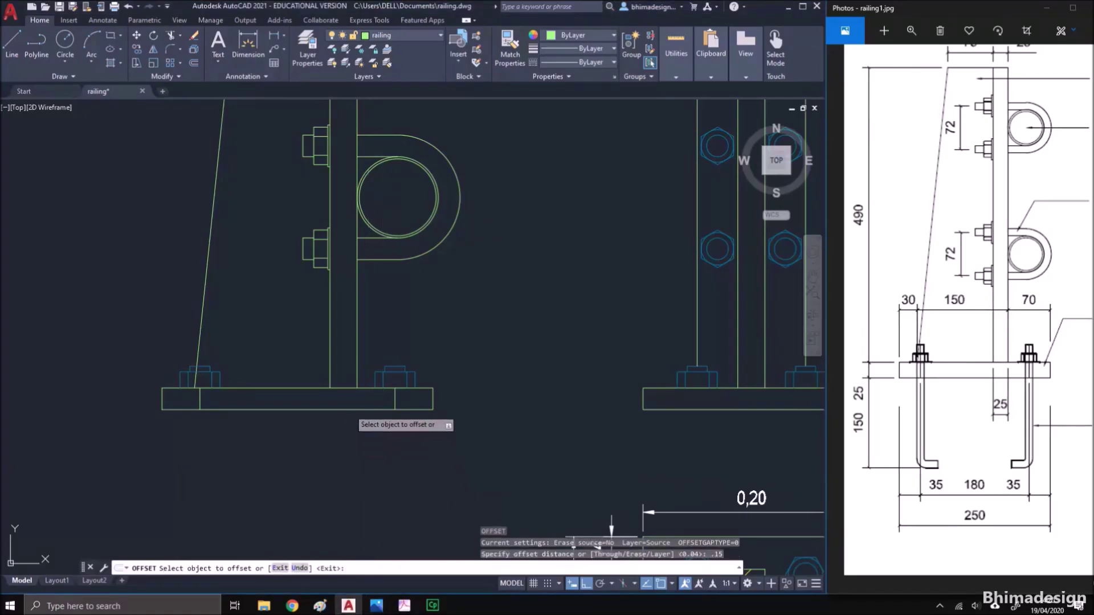
click(353, 409)
click(322, 476)
key(Return)
Extend the right anchor line from the side view's base plate down to the lower horizontal line
middle_drag(347, 458, 360, 354)
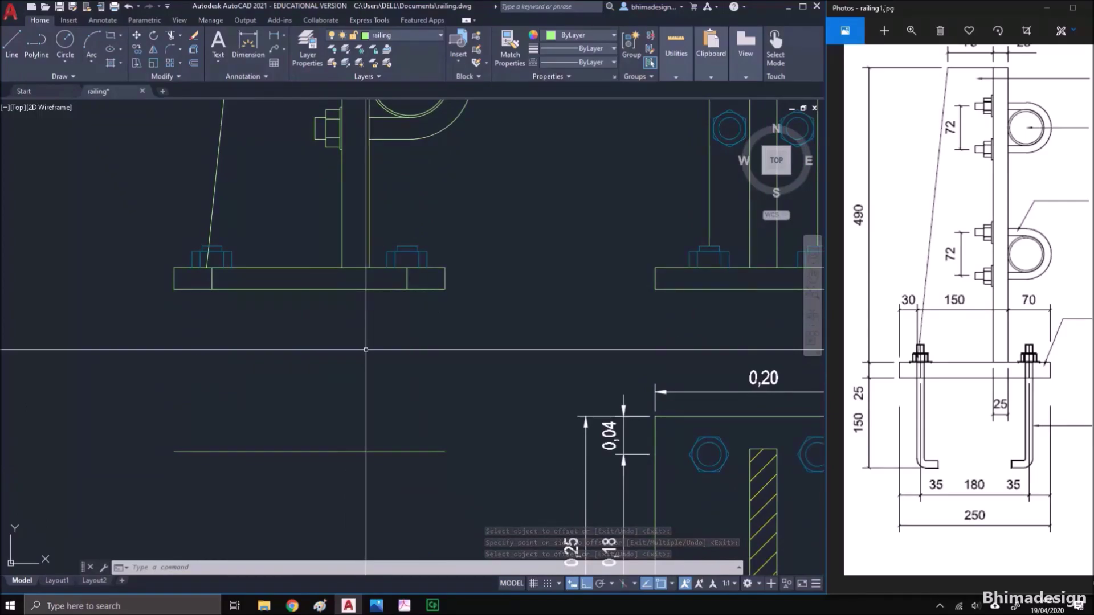
scroll(358, 359, up, 2)
key(Escape)
key(Return)
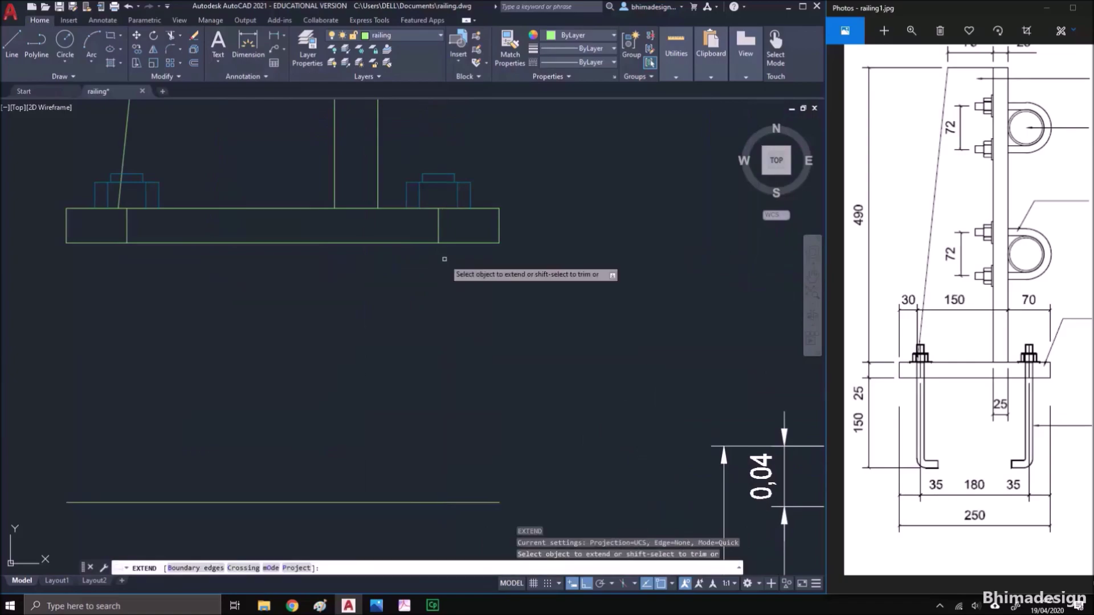
key(Escape)
text(o)
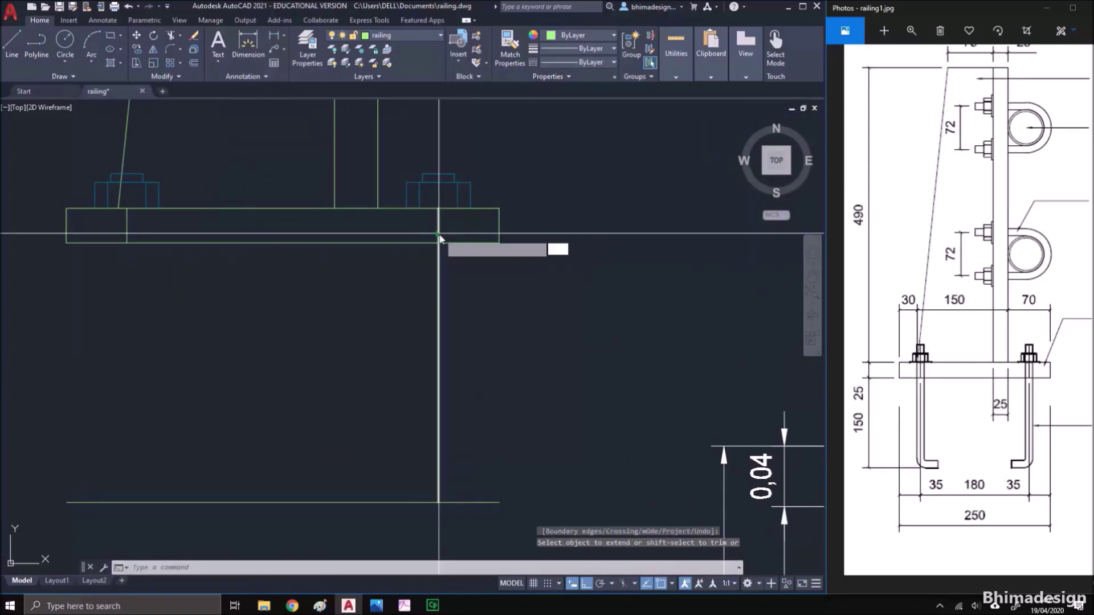
key(Return)
text(.011)
scroll(438, 234, down, 2)
key(Return)
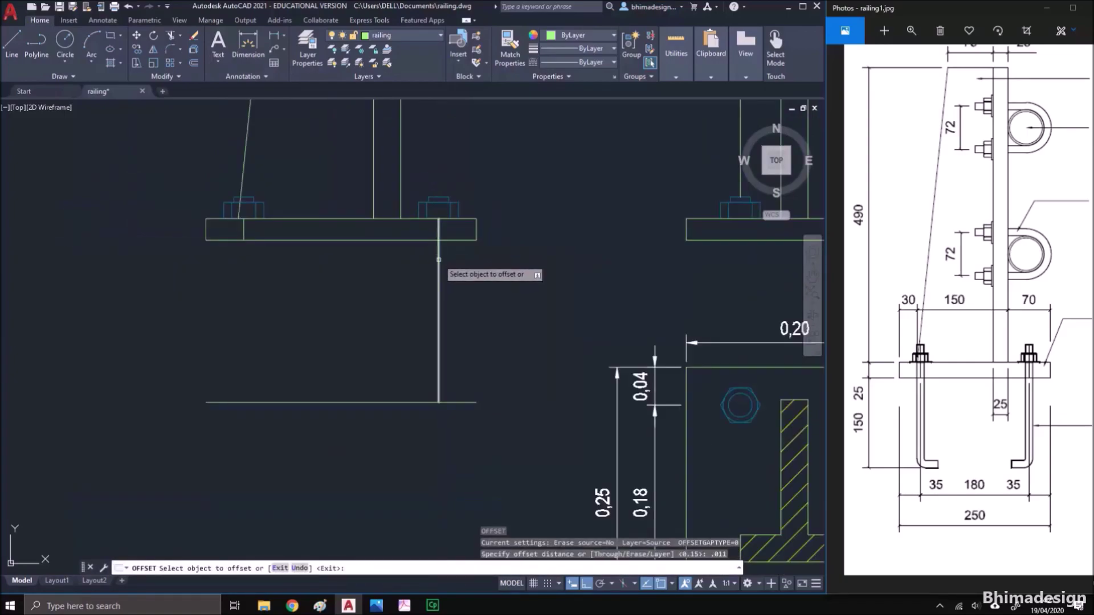
key(Escape)
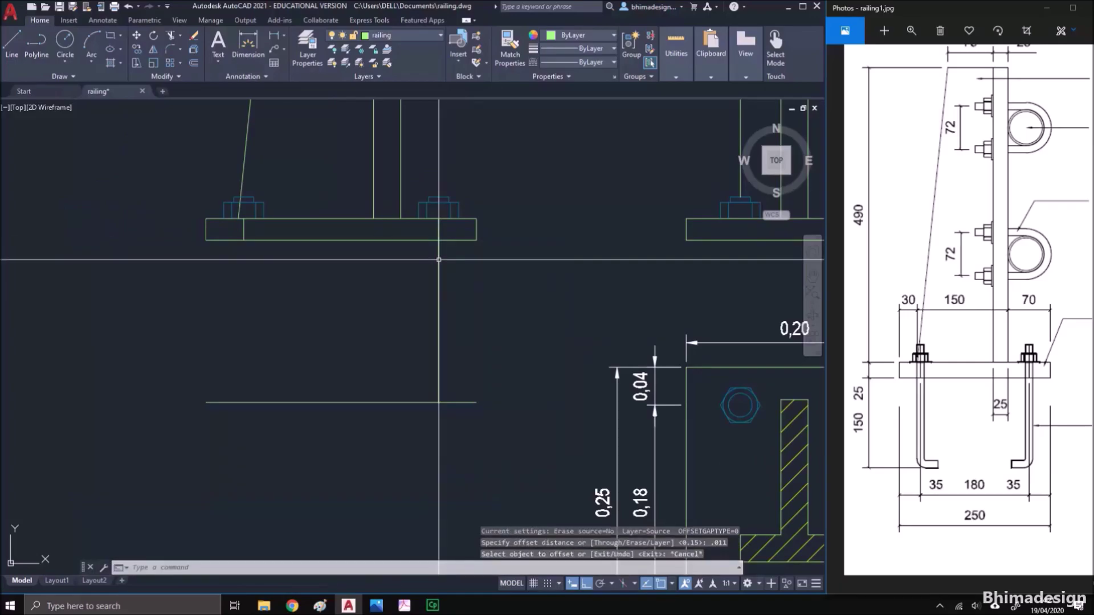
key(Escape)
Offset the right anchor centre line by 0.011 to both sides to form the bolt shaft
text(o)
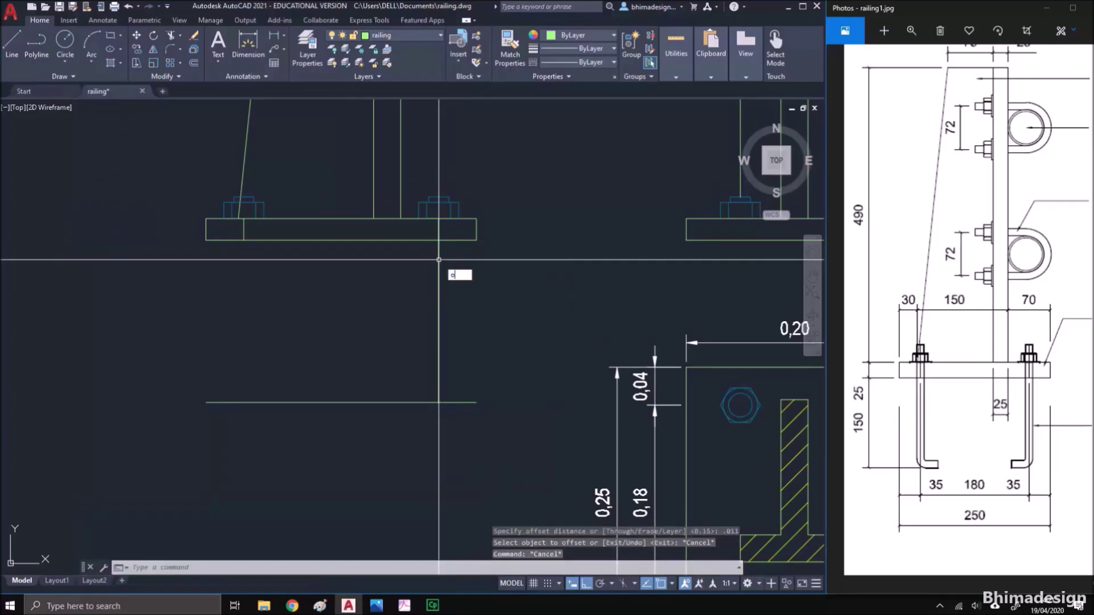
key(Return)
text(.011)
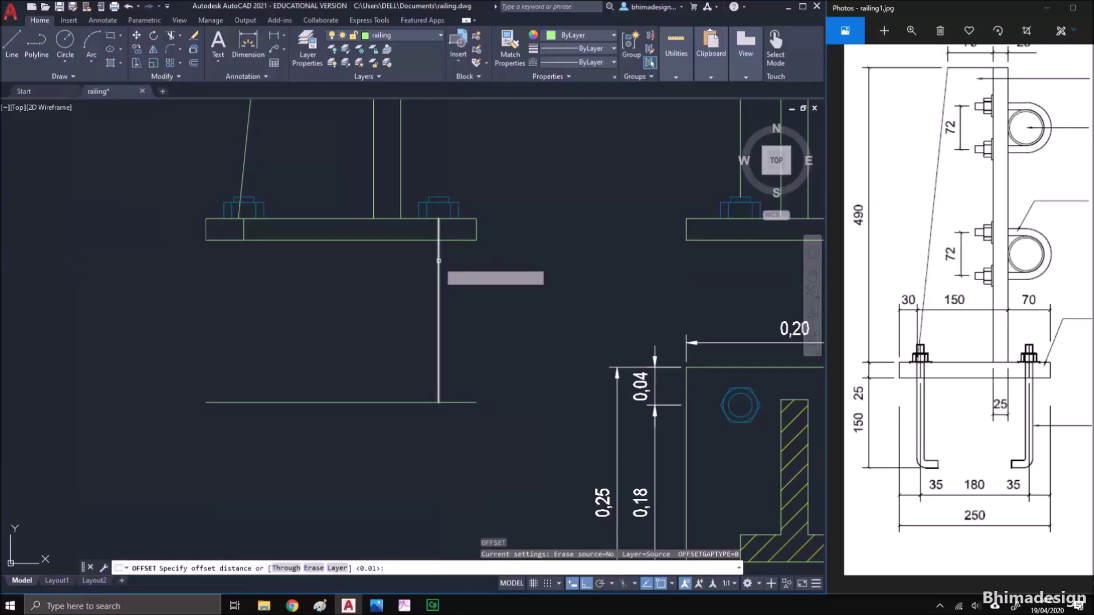
key(Return)
click(438, 285)
click(442, 295)
key(Return)
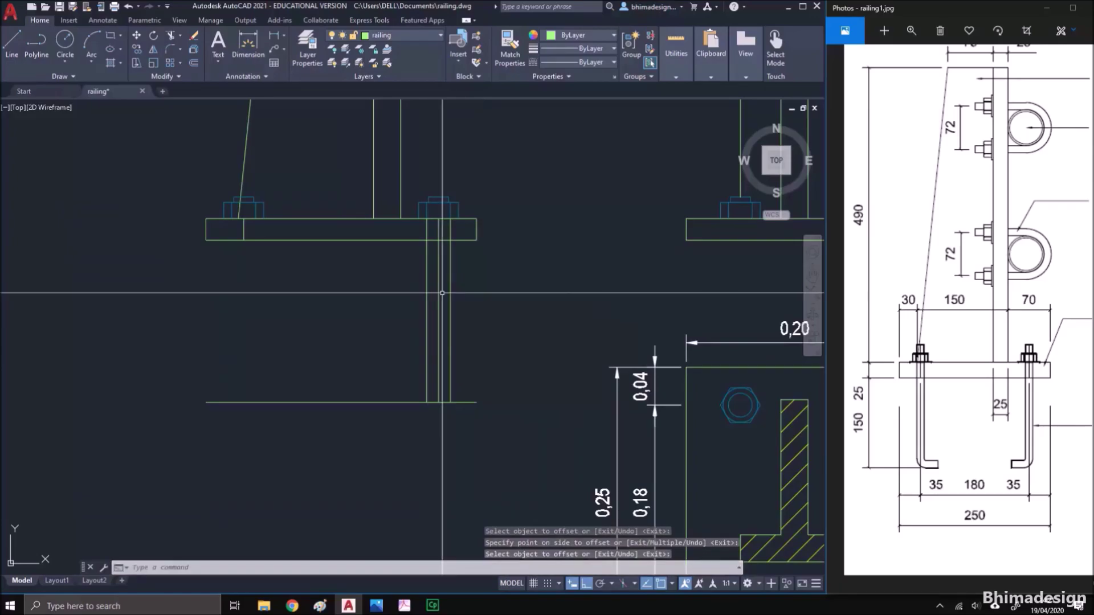
Offset the lower horizontal line beneath the side view's base plate upward by 0.022
scroll(442, 302, up, 2)
middle_drag(440, 310, 434, 323)
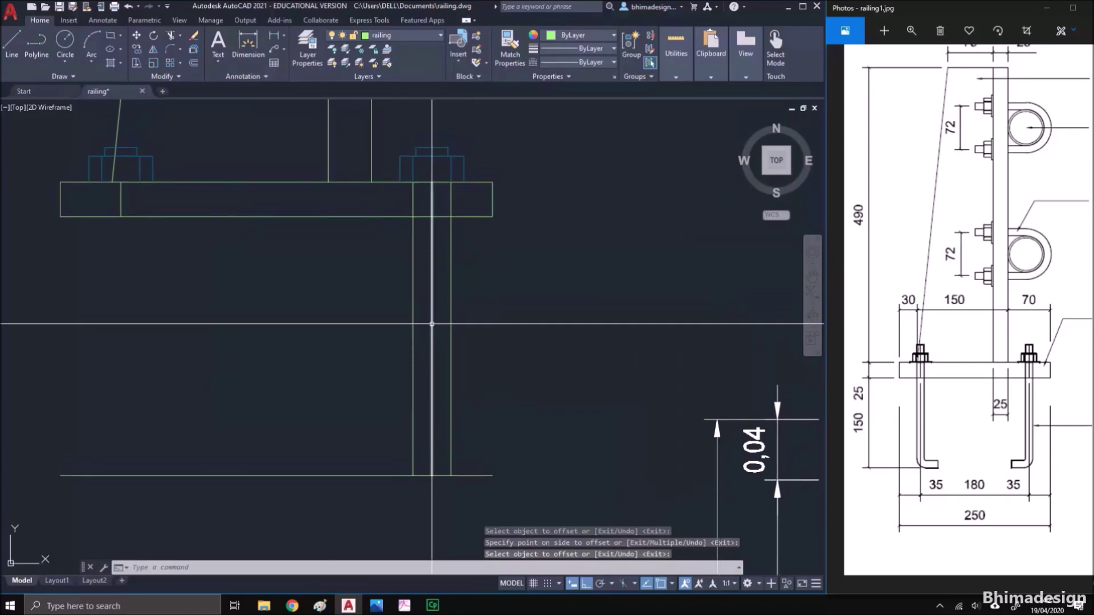
drag(1079, 450, 959, 450)
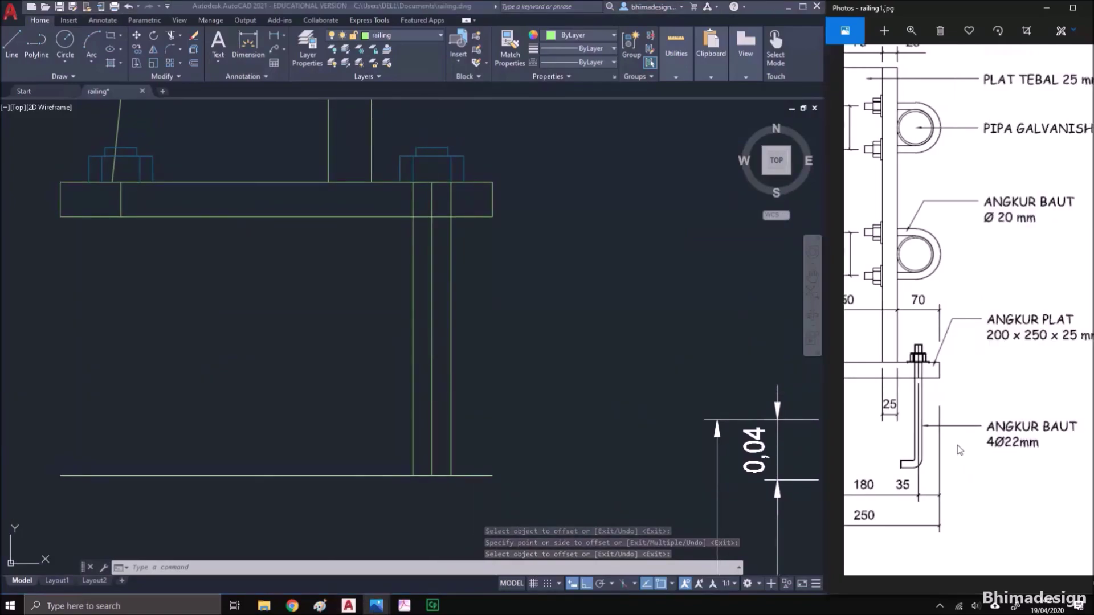
click(352, 388)
text(o)
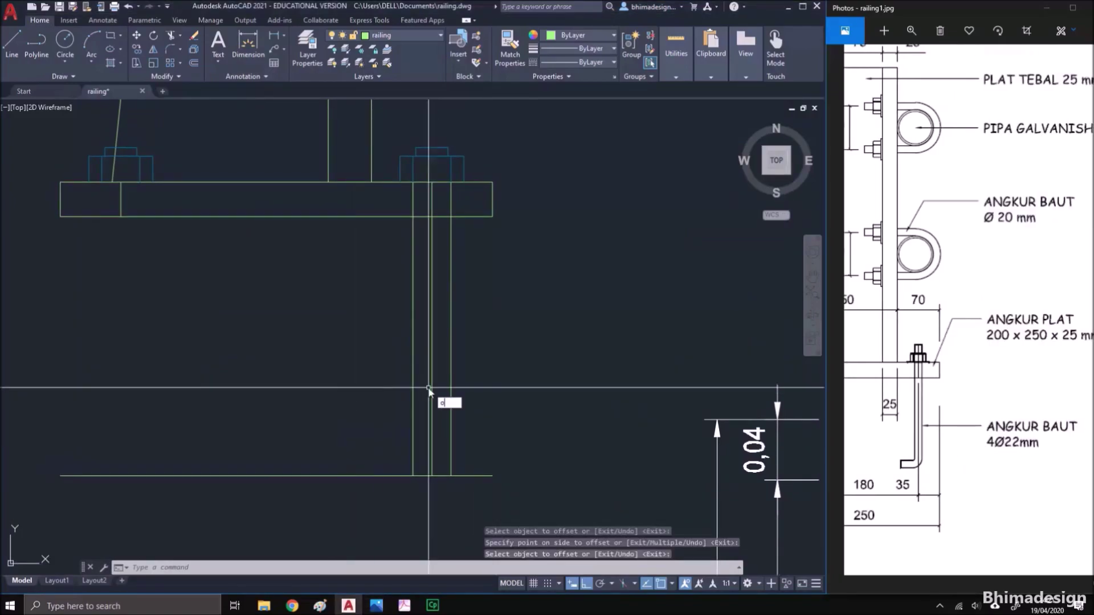
key(Return)
text(.)
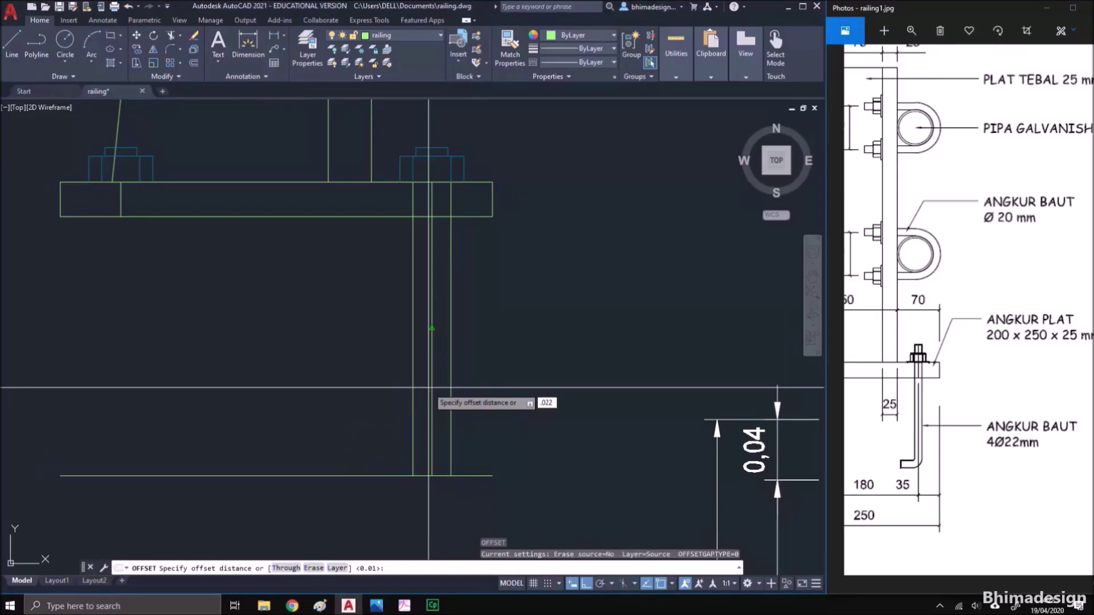
text(022)
key(Return)
click(383, 475)
click(413, 399)
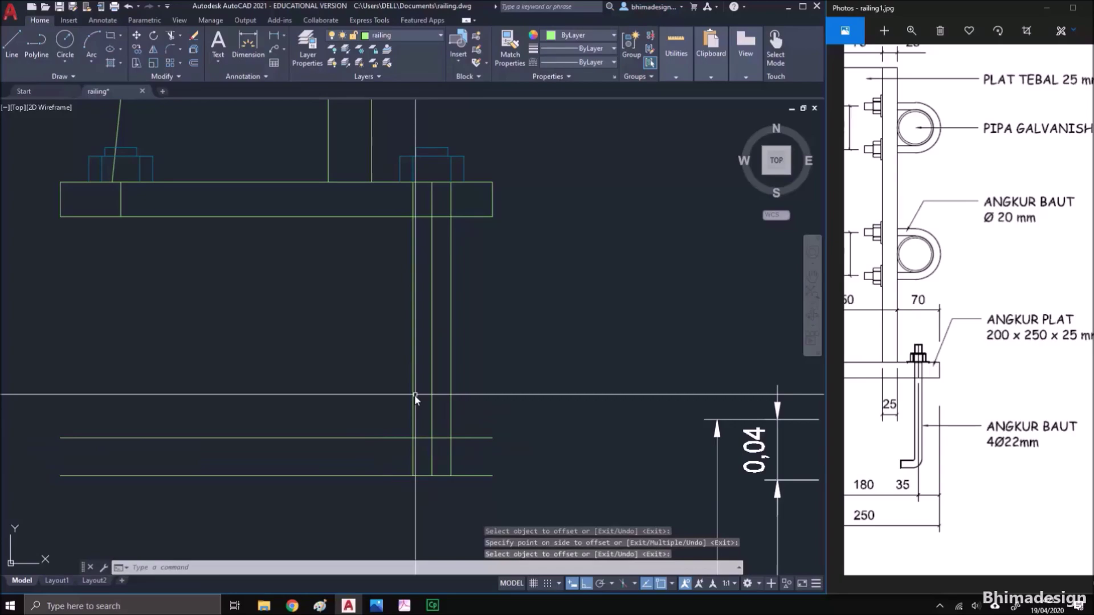
Fillet the anchor's outer bottom corner, picking the spacing between the two lower horizontal lines as the radius
text(f)
key(Return)
text(r)
key(Return)
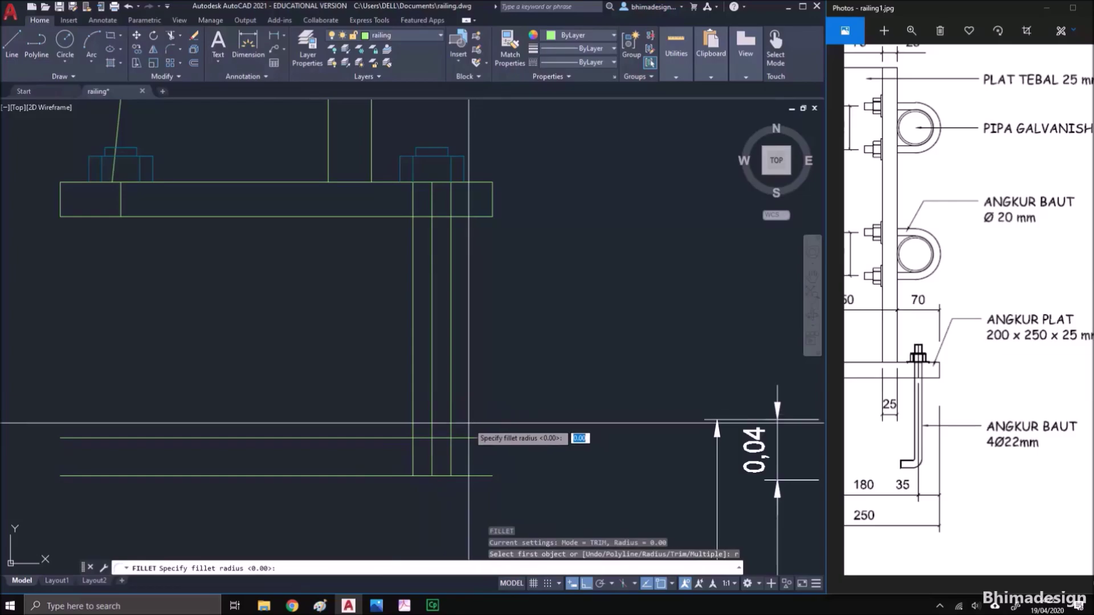
click(451, 437)
click(451, 475)
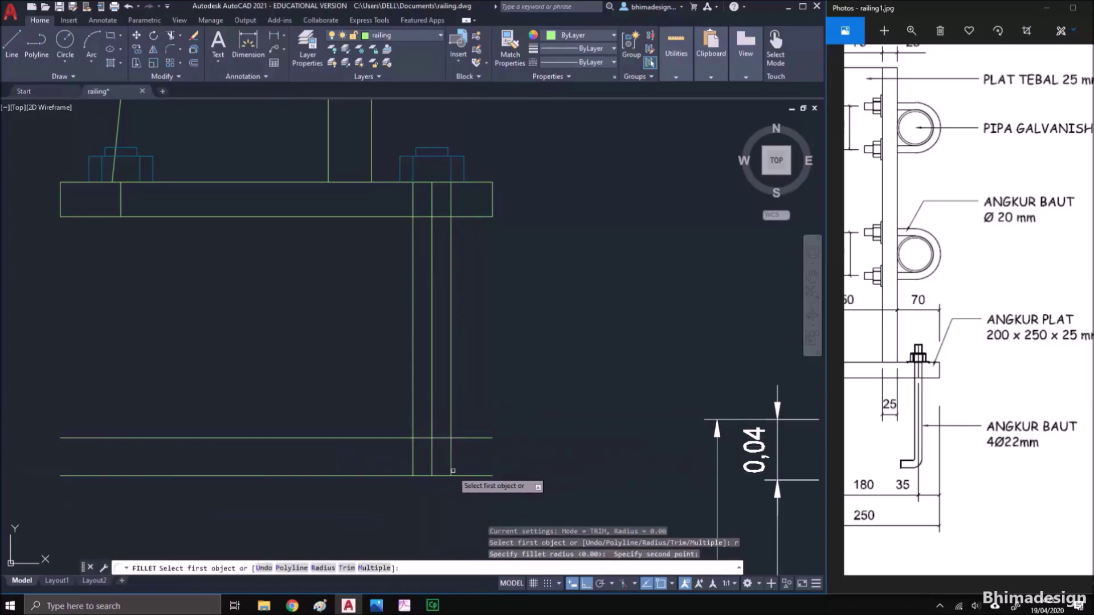
click(451, 462)
click(419, 474)
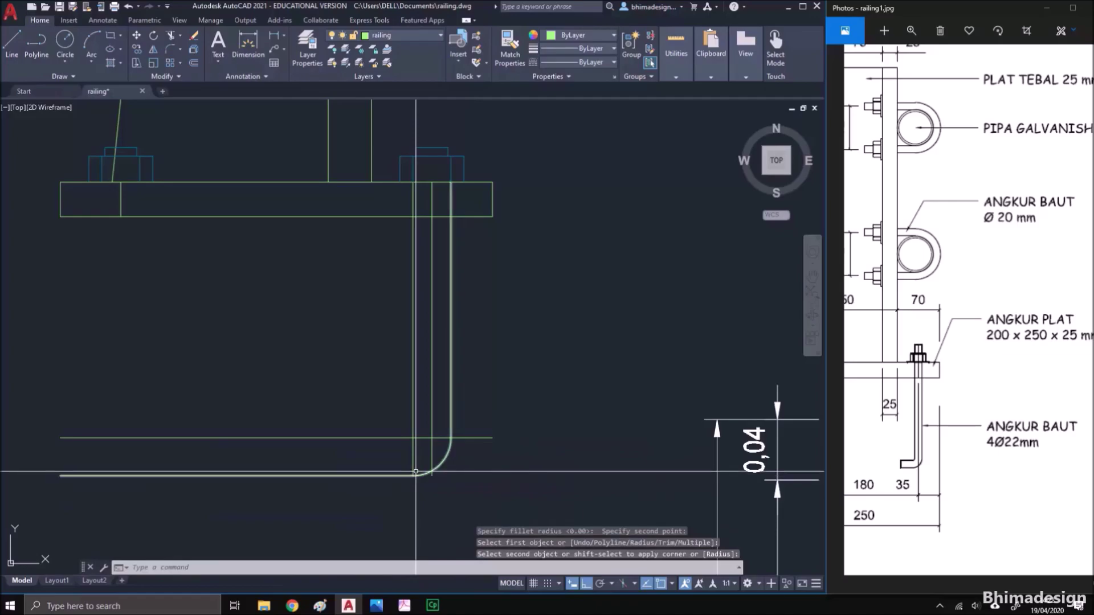
key(Escape)
Fillet the anchor's inner corner between the shaft's left line and the upper horizontal line with a 0.005 radius
text(f)
key(Return)
text(r)
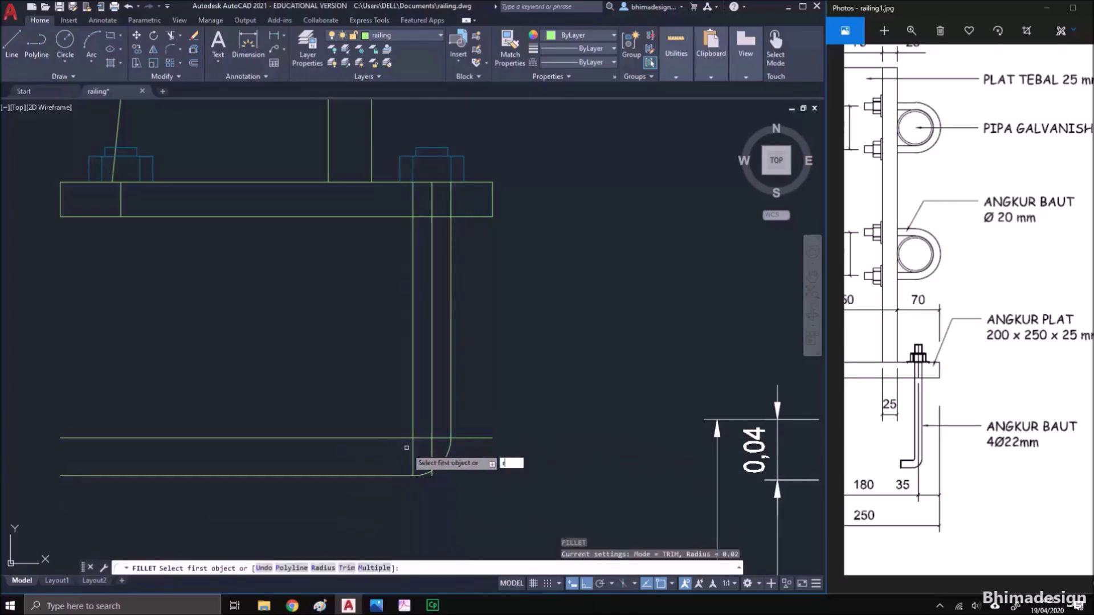
key(Return)
text(.005)
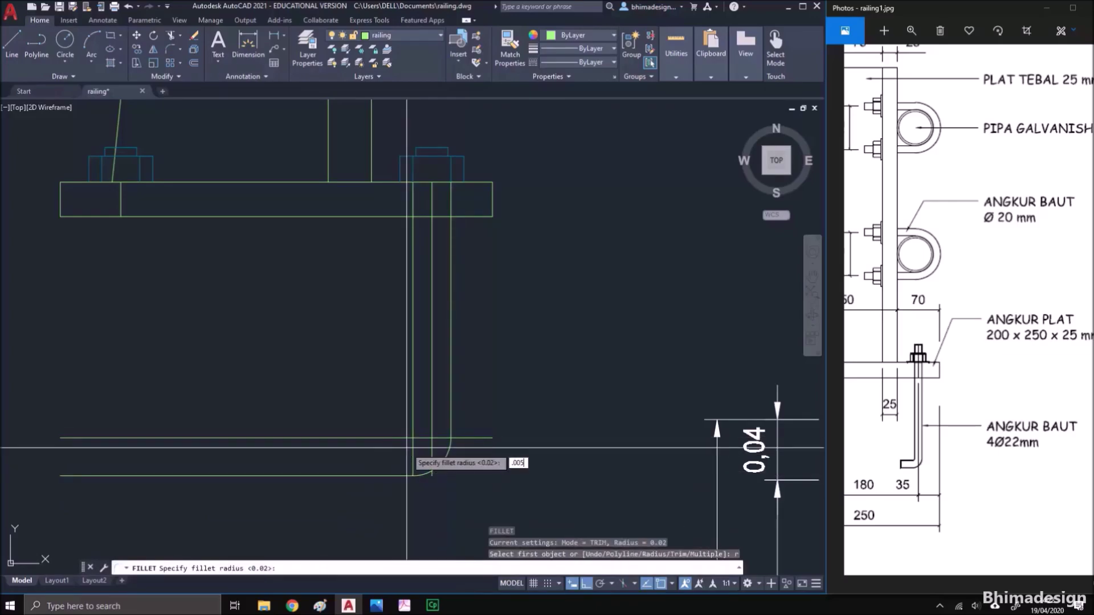
key(Return)
click(413, 437)
click(407, 438)
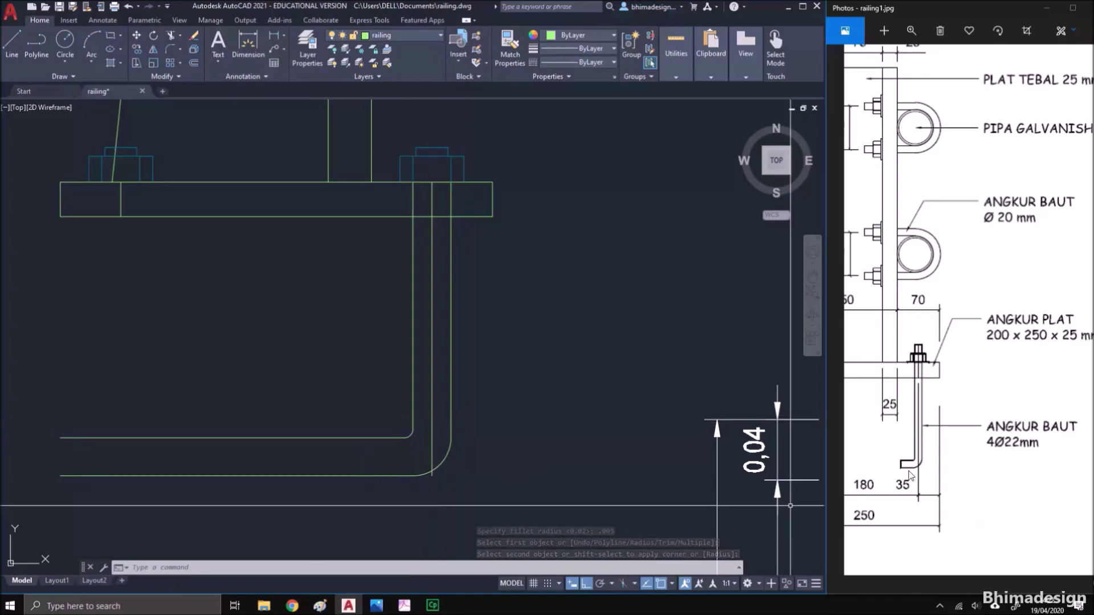
Offset the anchor's centre line 0.05 to the left to mark the end of the hook
click(370, 405)
click(353, 377)
text(o)
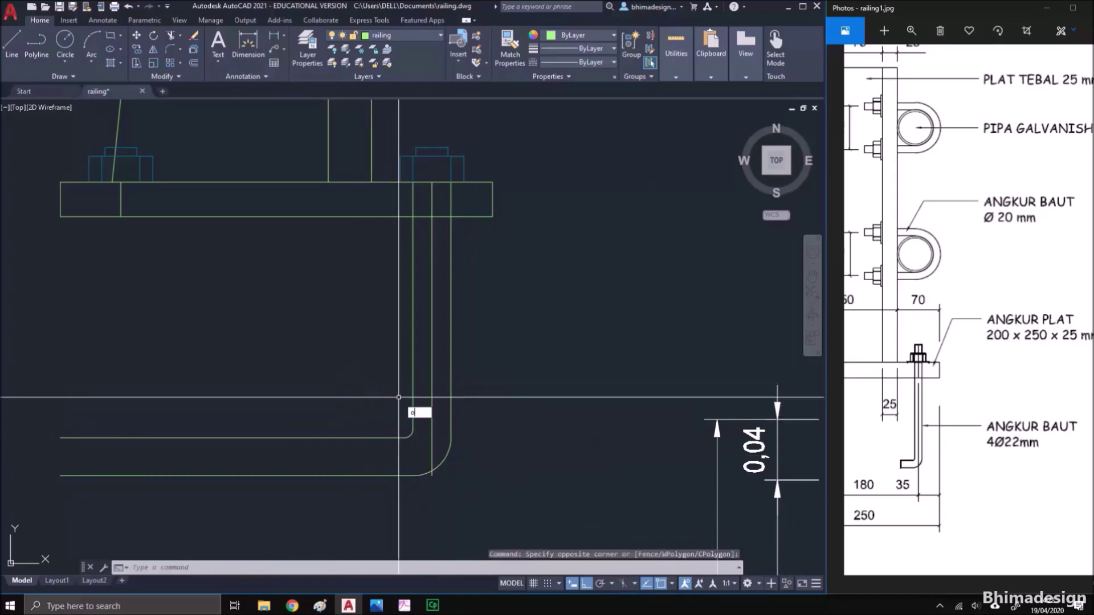
key(Return)
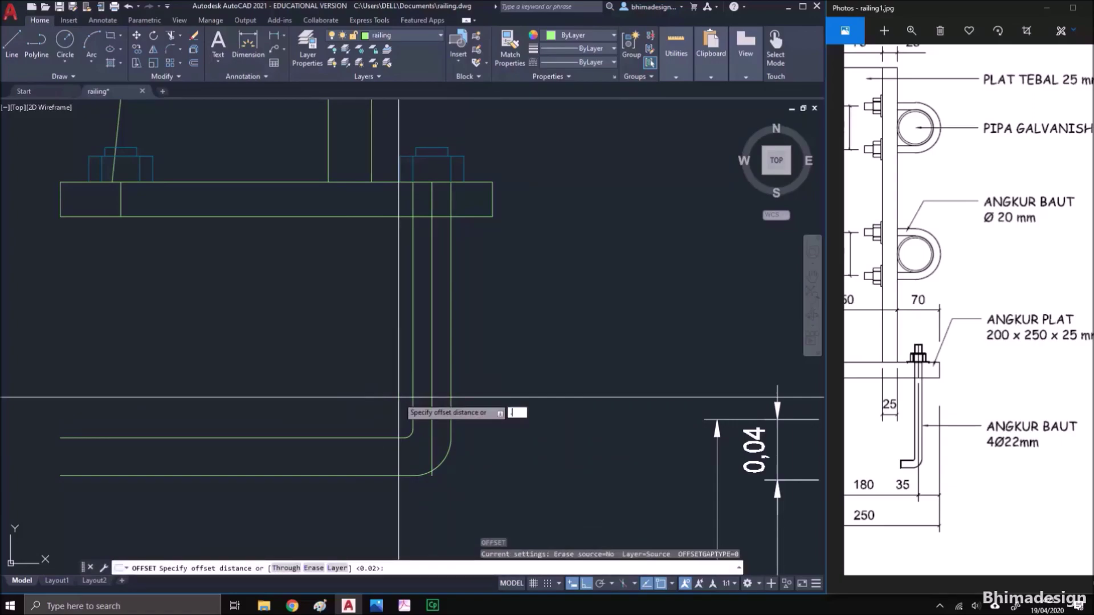
text(.05)
key(Return)
click(430, 395)
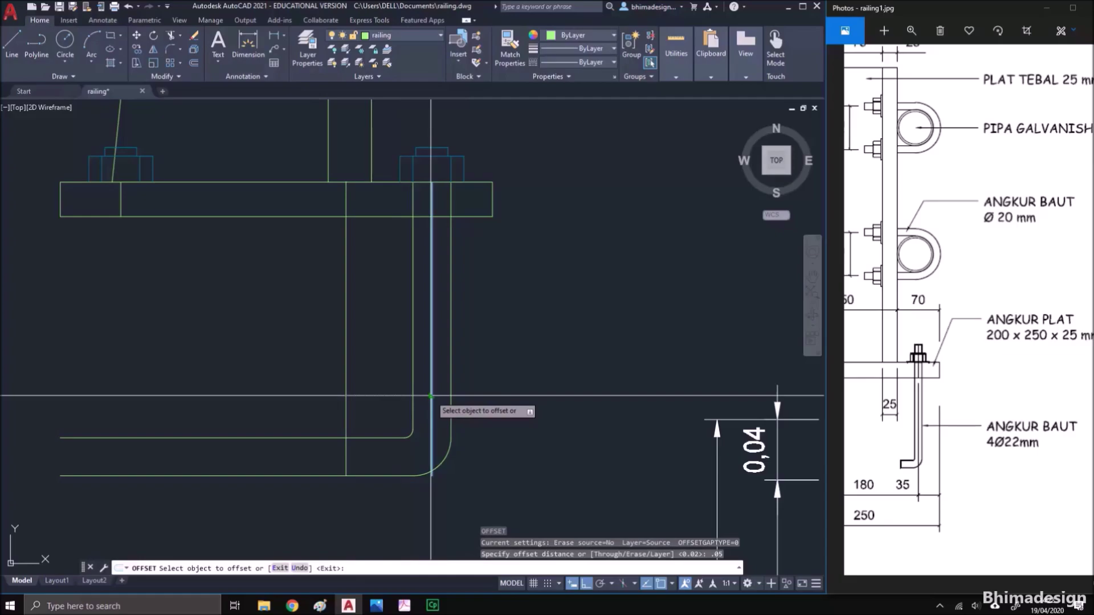
click(387, 393)
key(Return)
Trim the horizontal lines beyond the hook's end line and the part of that end line above the hook
text(tr)
key(Return)
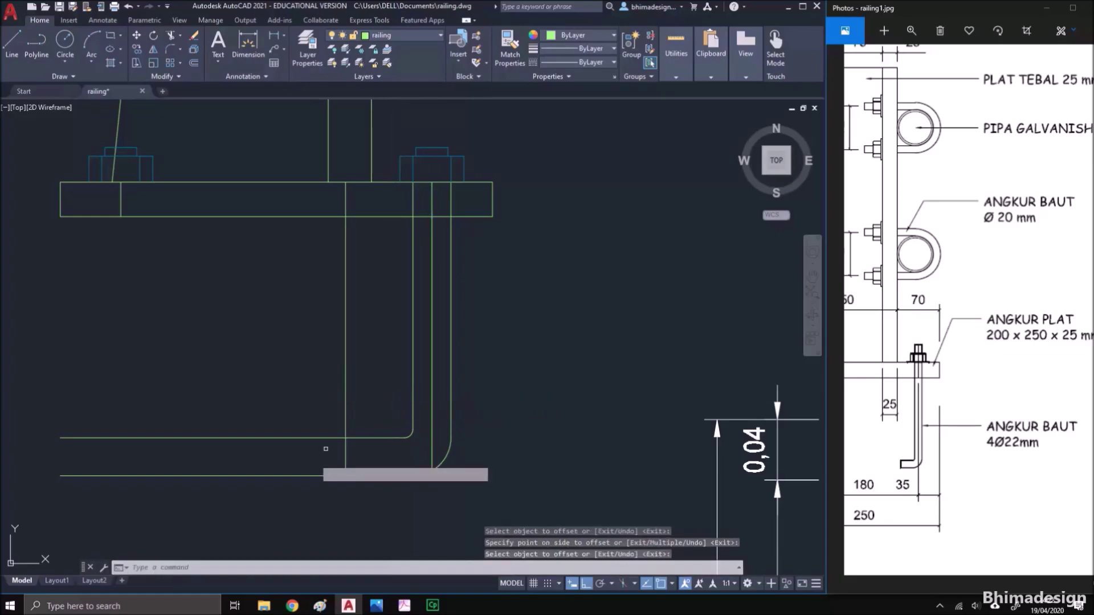
click(282, 493)
click(309, 378)
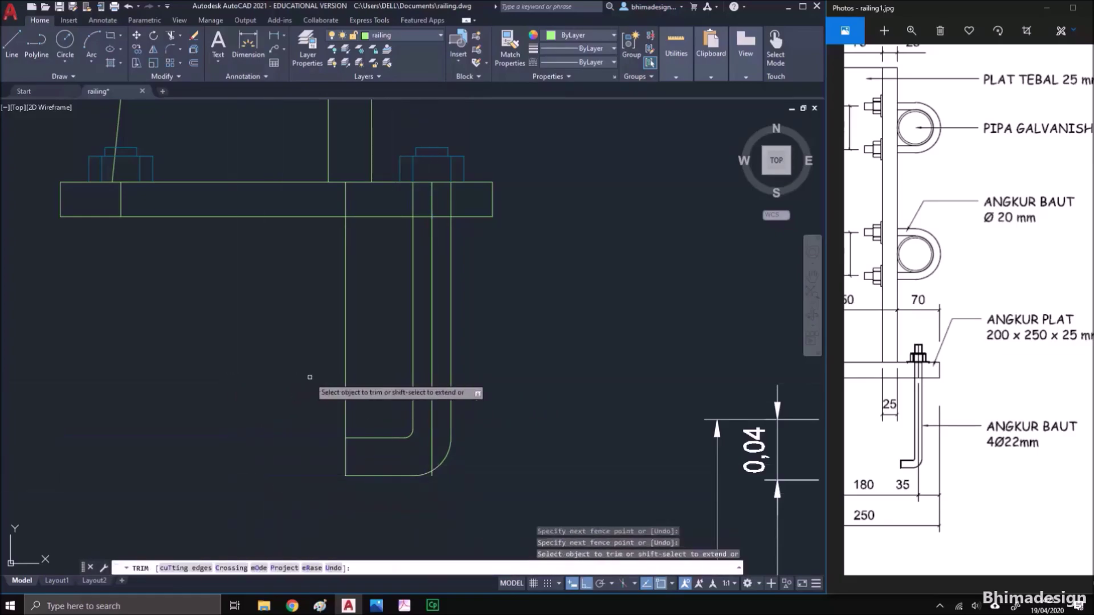
click(366, 399)
click(330, 347)
click(358, 209)
click(335, 202)
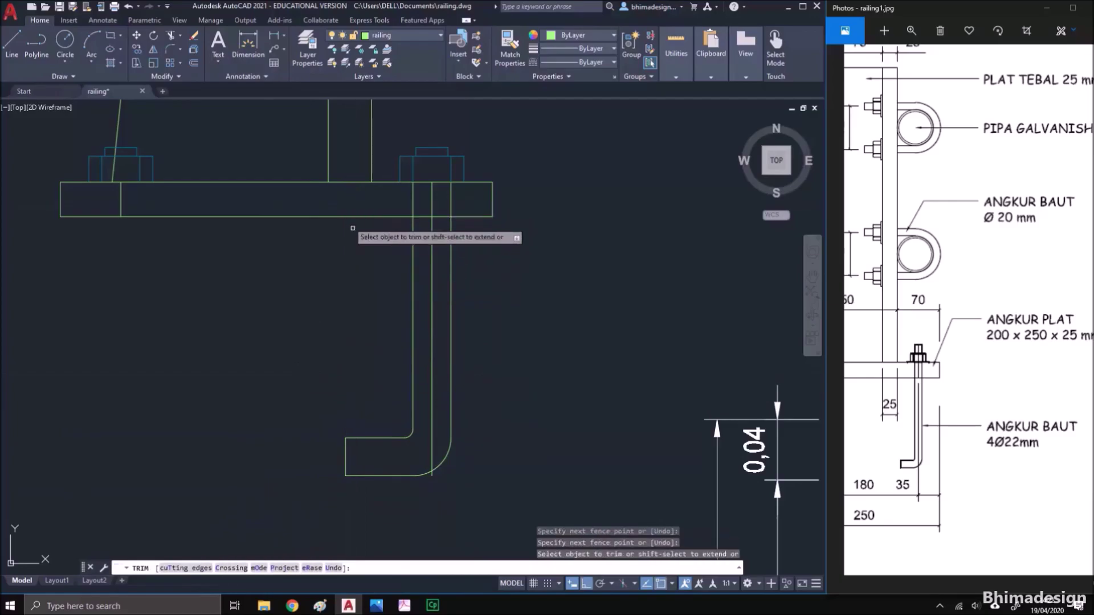
Trim away the anchor's centre line below the base plate
click(433, 474)
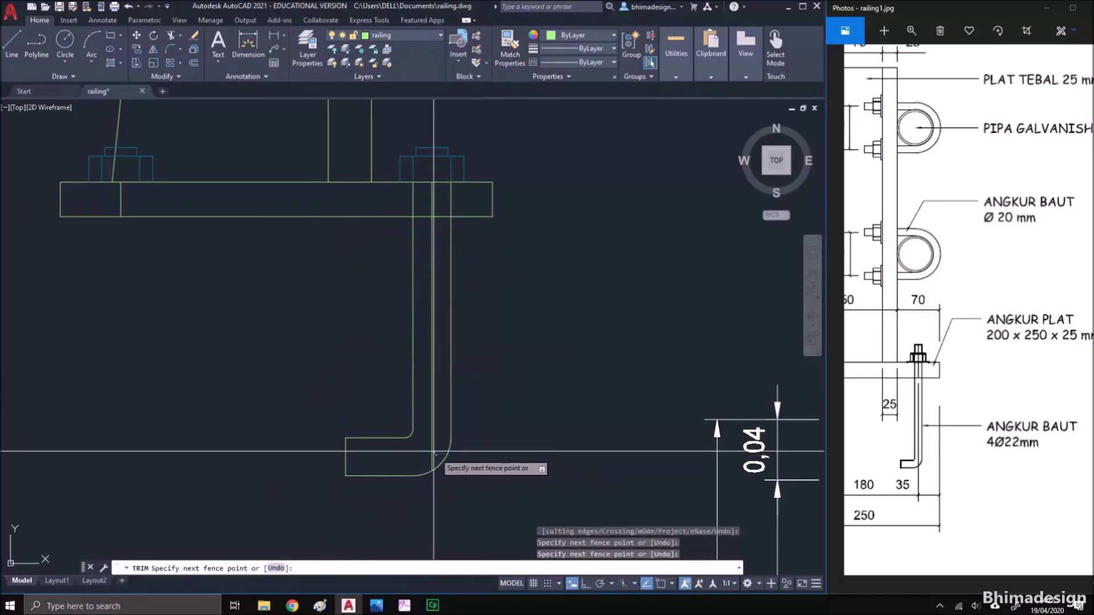
click(439, 449)
key(Escape)
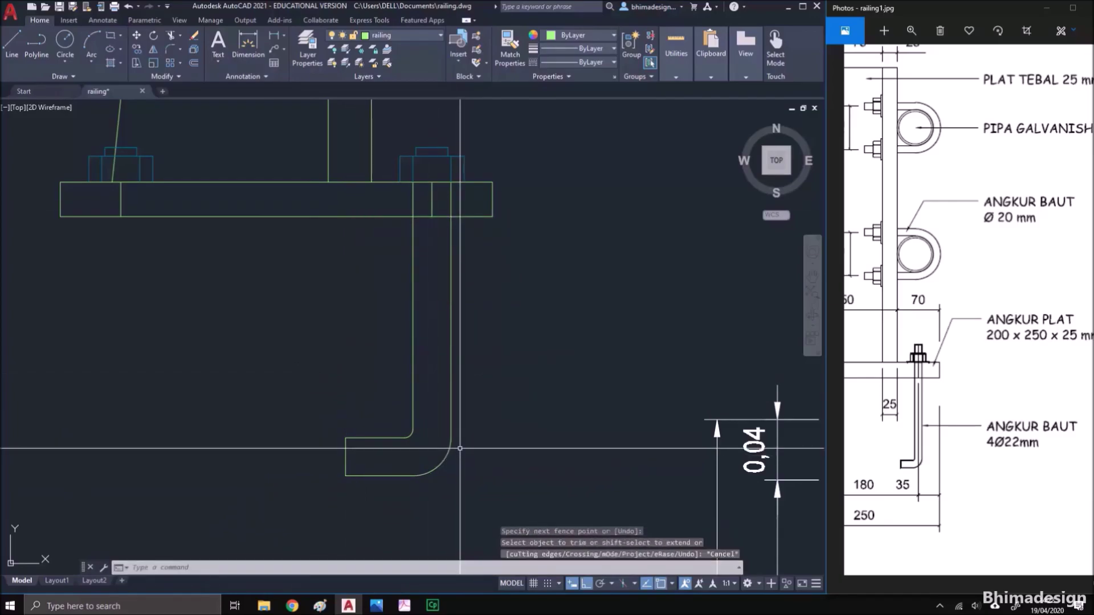
Make baut the current layer and move the right anchor bolt's outline onto it
scroll(499, 446, down, 2)
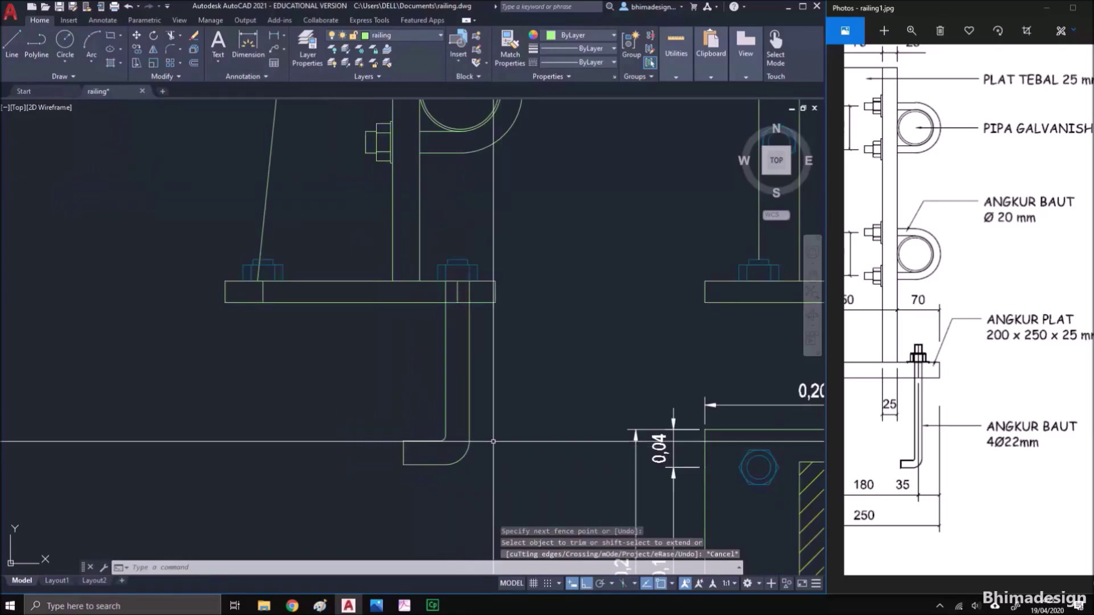
click(406, 35)
click(386, 106)
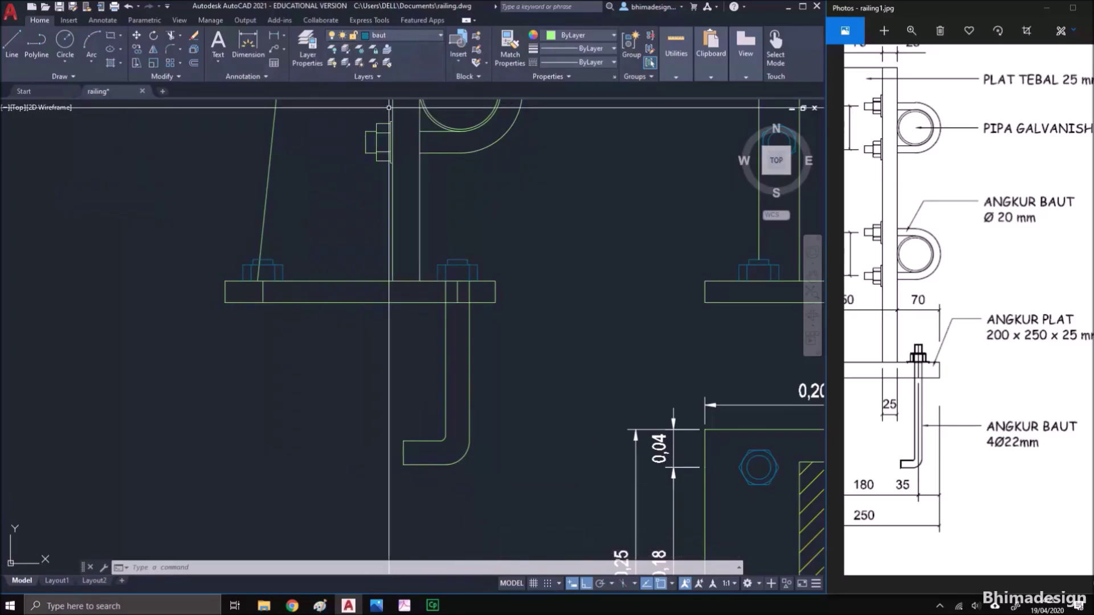
text(li)
key(Return)
click(483, 483)
click(353, 313)
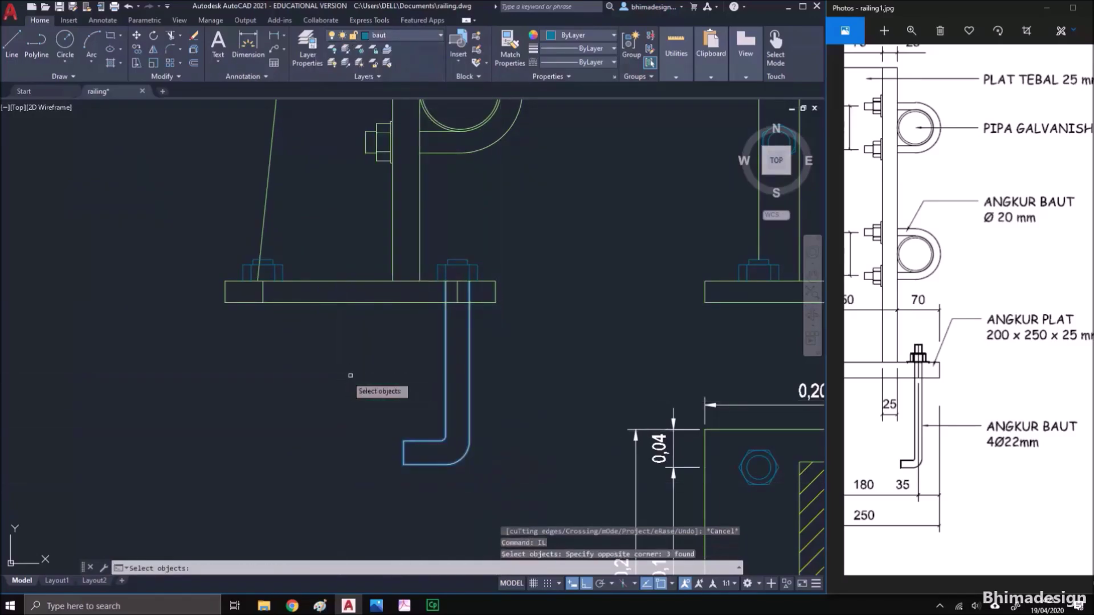
text(co)
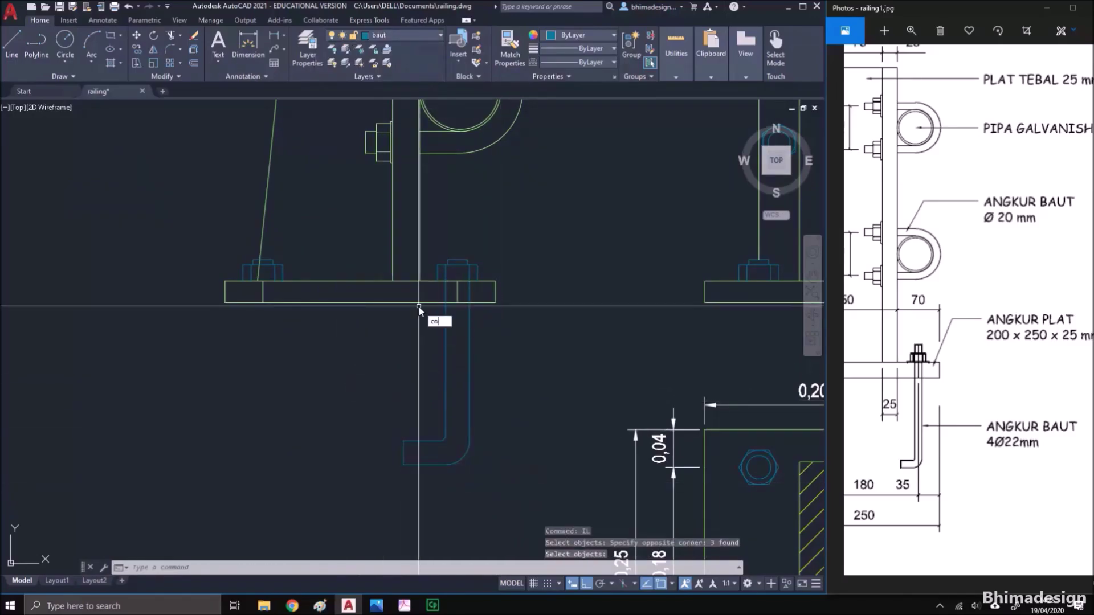
key(Return)
click(481, 467)
drag(888, 416, 980, 414)
key(Escape)
key(Escape)
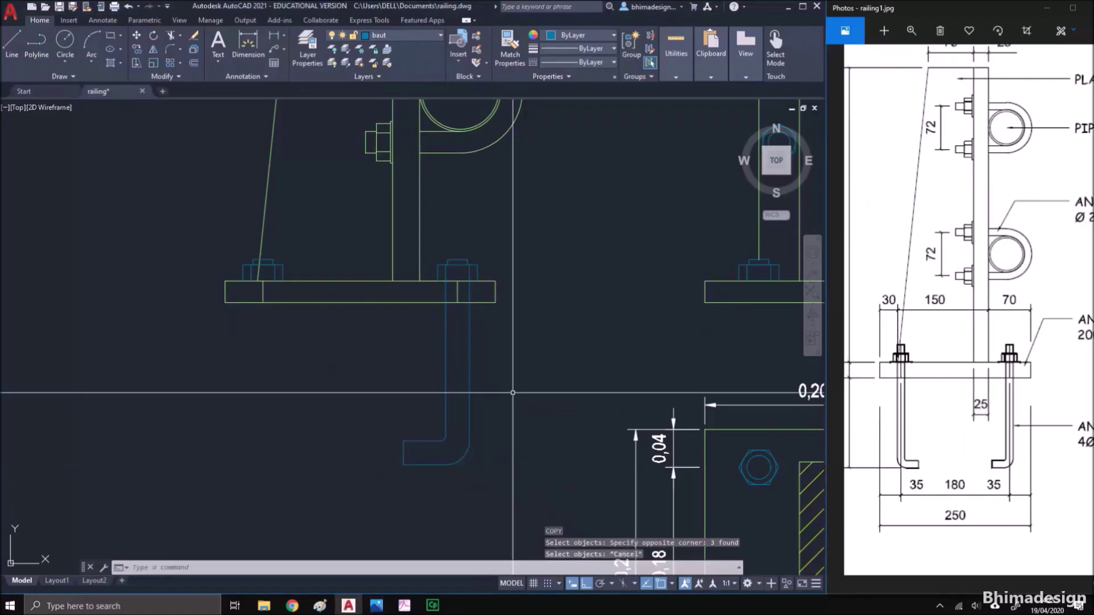
Mirror the right anchor bolt about the base plate's vertical centre line, keeping the original
text(mmi)
key(Return)
click(488, 480)
click(371, 344)
key(Return)
click(359, 302)
click(342, 365)
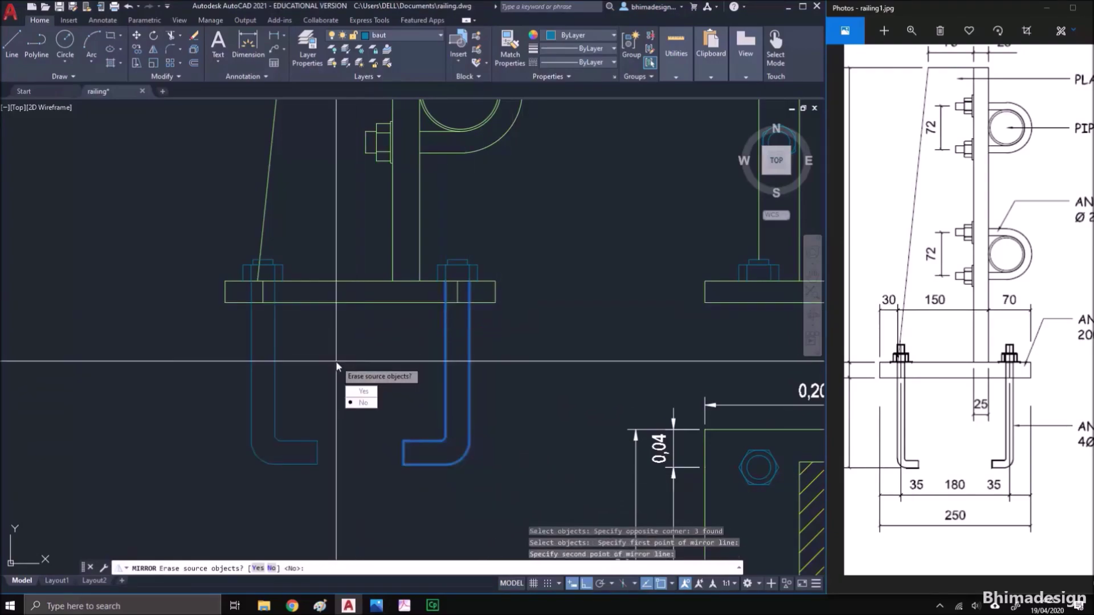
key(Return)
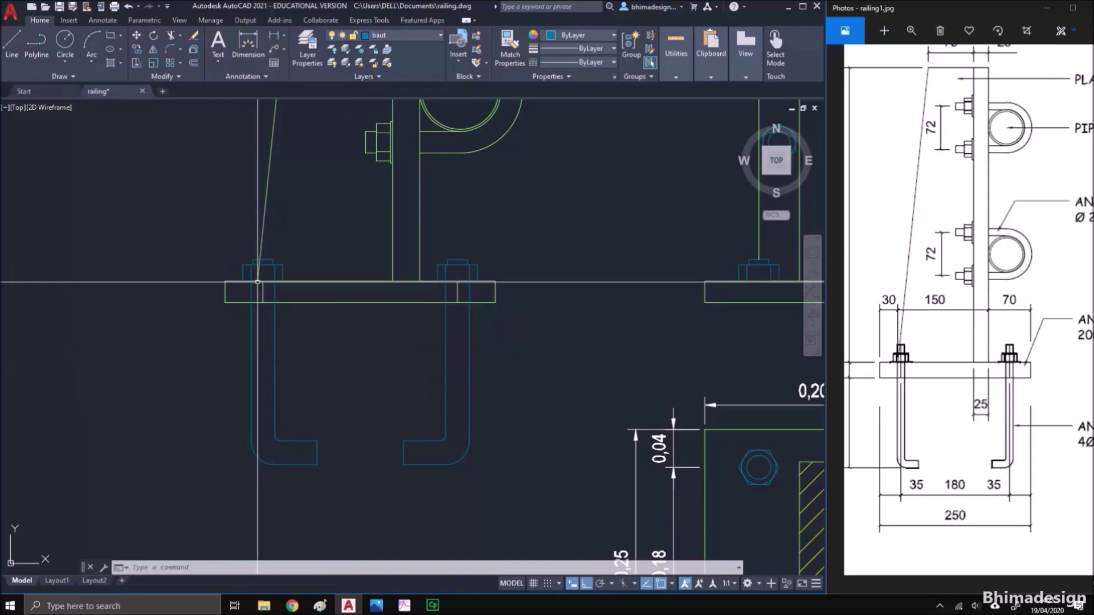
Offset the top edge of the side view's base plate upward by 0.002 for the washer thickness
scroll(317, 237, up, 2)
key(Return)
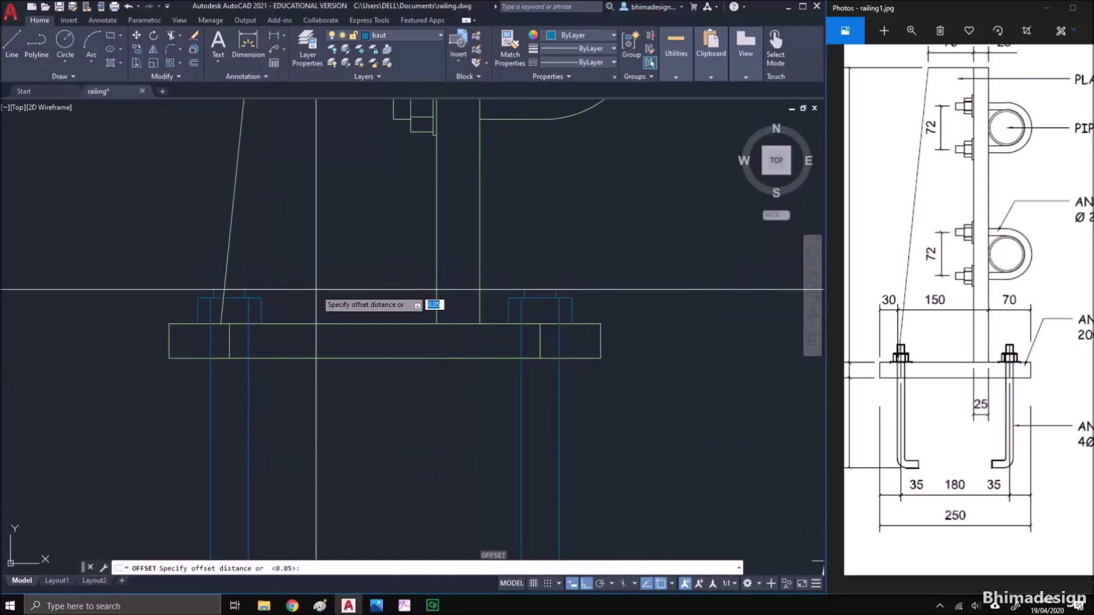
text(.002)
key(Return)
click(319, 323)
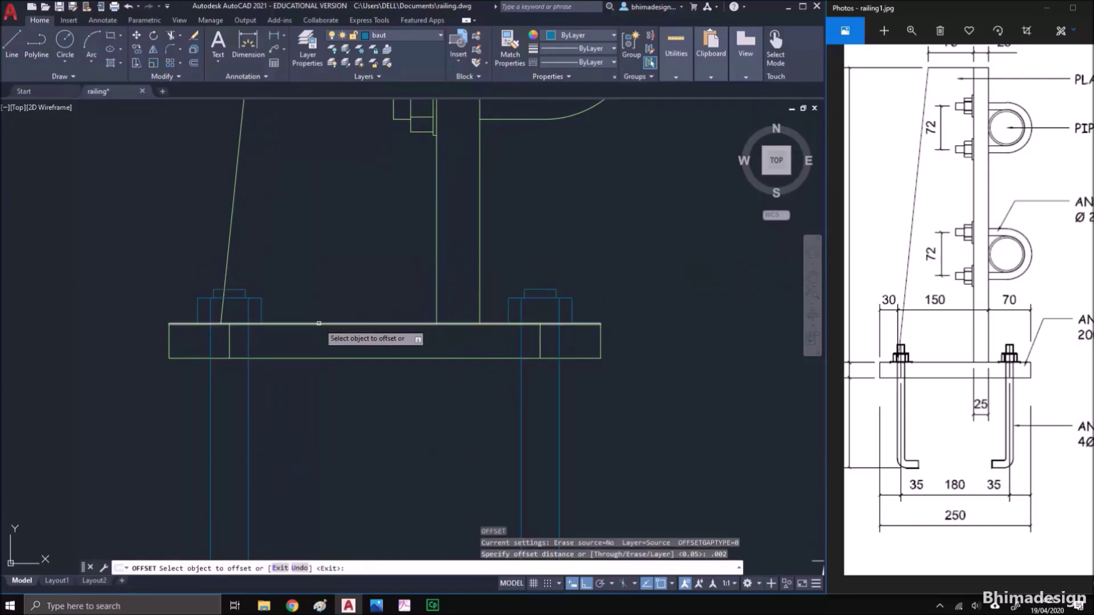
click(316, 303)
key(Return)
Offset both outer sides of the left base-plate nut outward by 0.002 for the washer's edges
key(Return)
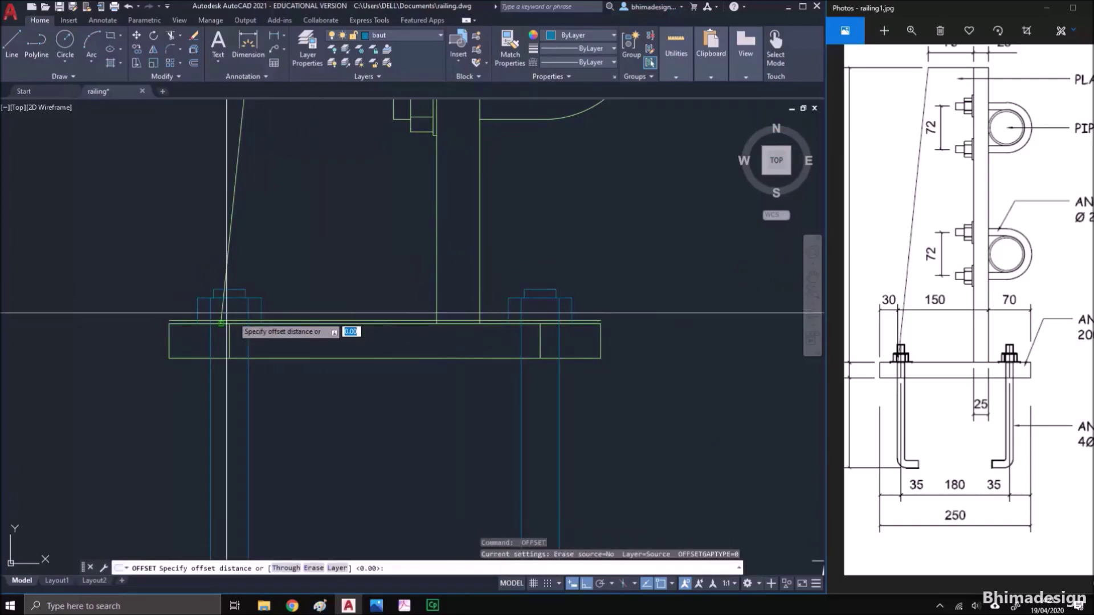
scroll(264, 311, up, 4)
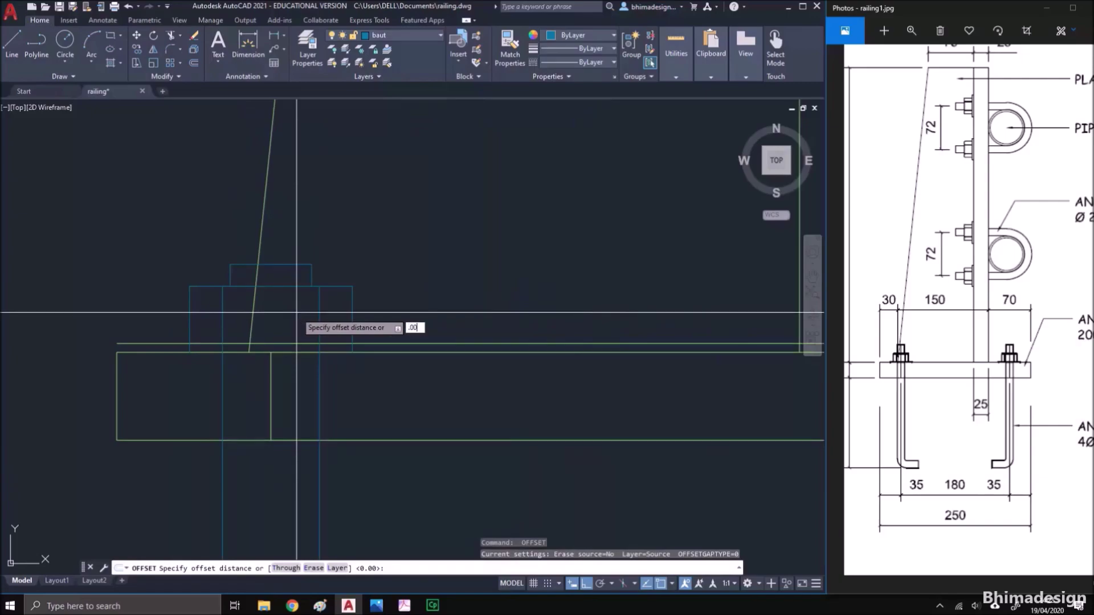
key(Return)
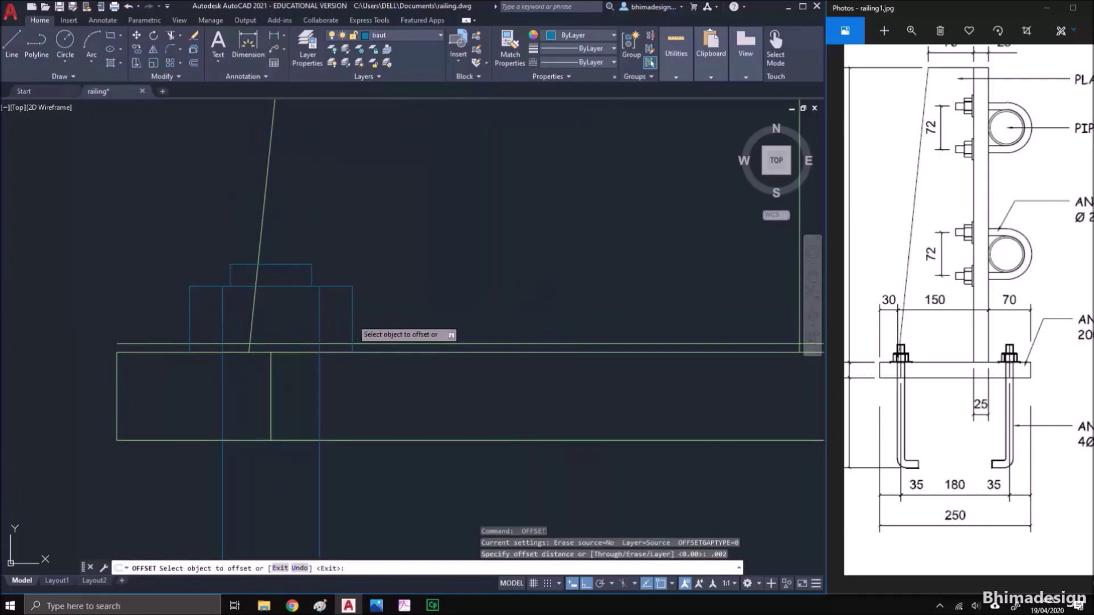
click(352, 319)
click(358, 321)
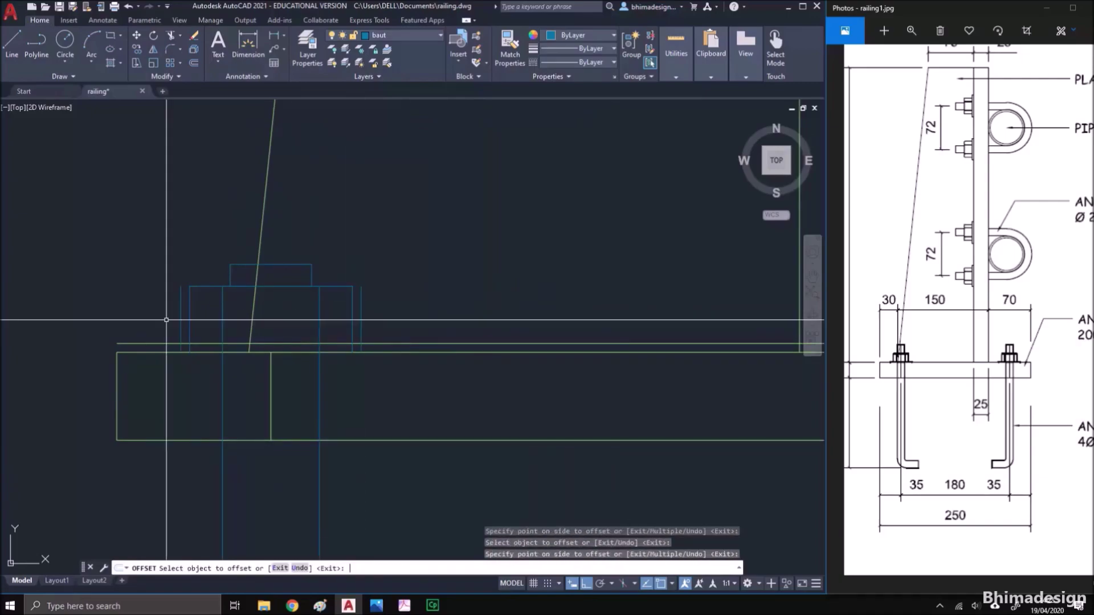
Trim the offset lines to the washer outline under the left nut and cut the post's sloped edge off at the bolt's top
key(Return)
text(tr)
key(Return)
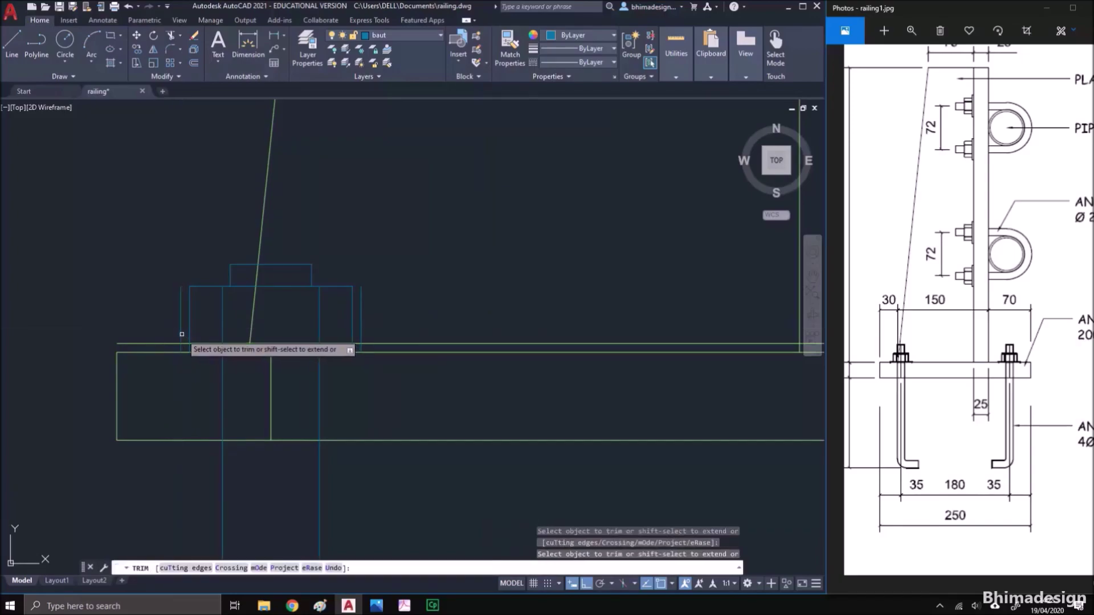
click(374, 344)
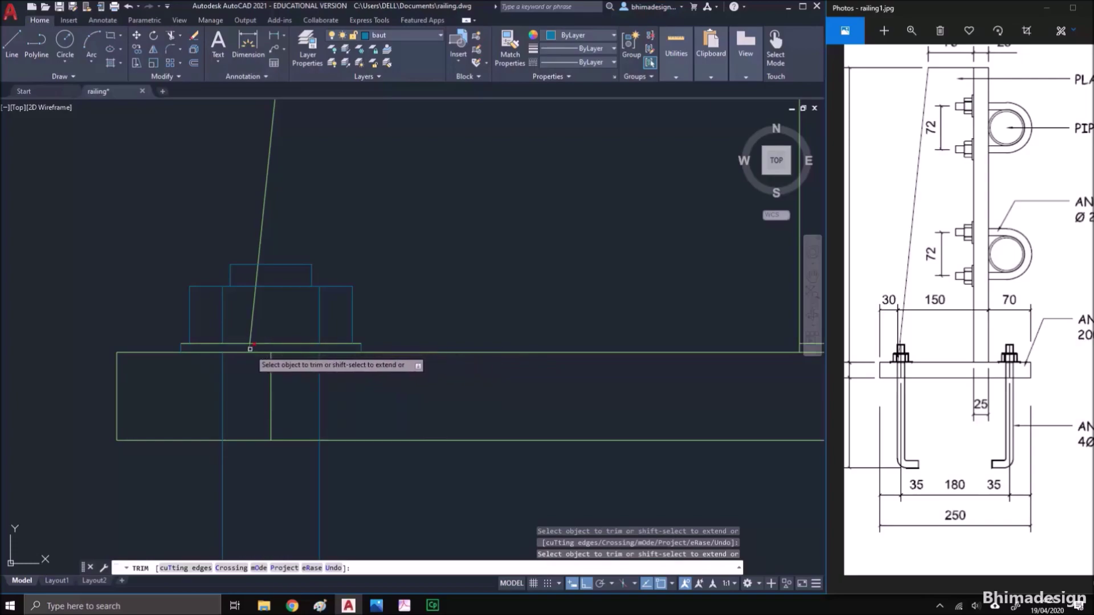
click(253, 316)
drag(259, 271, 244, 303)
key(Return)
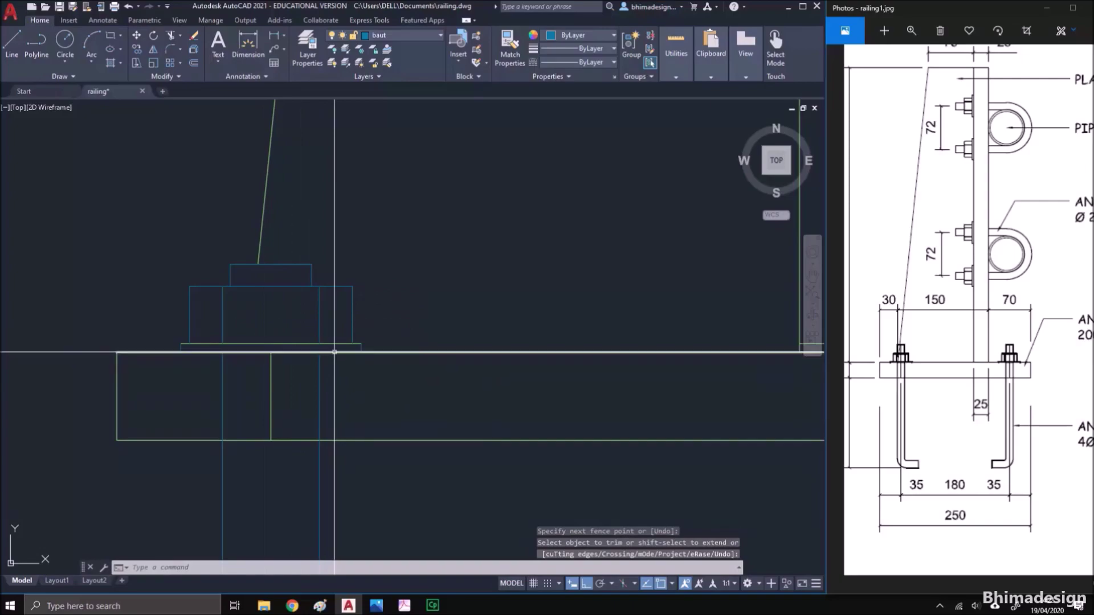
Move the left washer's outline onto the baut layer
click(175, 329)
click(391, 360)
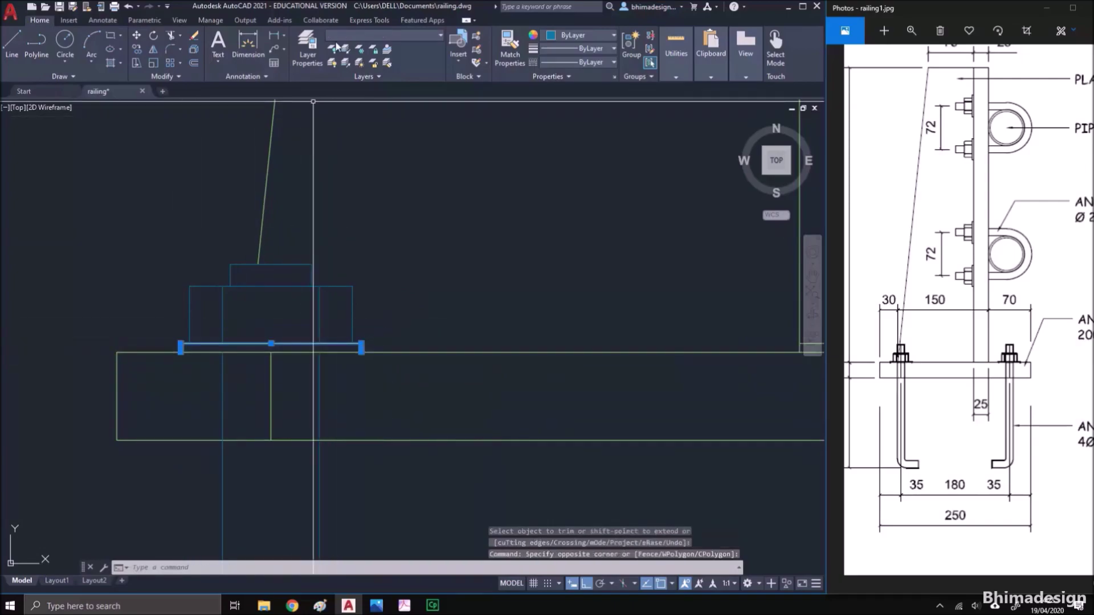
click(370, 36)
click(371, 104)
scroll(398, 337, up, 3)
key(Escape)
Erase the leftover washer offset line and the old nut above the side view's right anchor bolt
middle_drag(398, 337, 319, 348)
click(570, 354)
text(E)
key(Return)
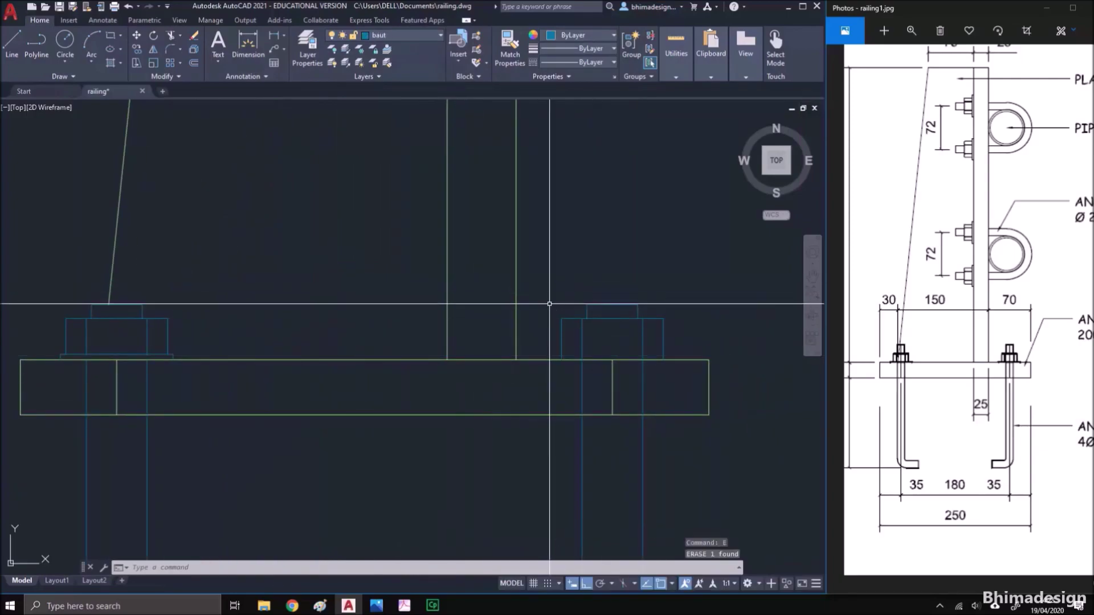
click(551, 294)
click(695, 379)
key(Delete)
Copy the left nut with its washer to the right anchor bolt, aligned on the bolt's centre line at the base plate's top
text(co)
key(Return)
click(45, 287)
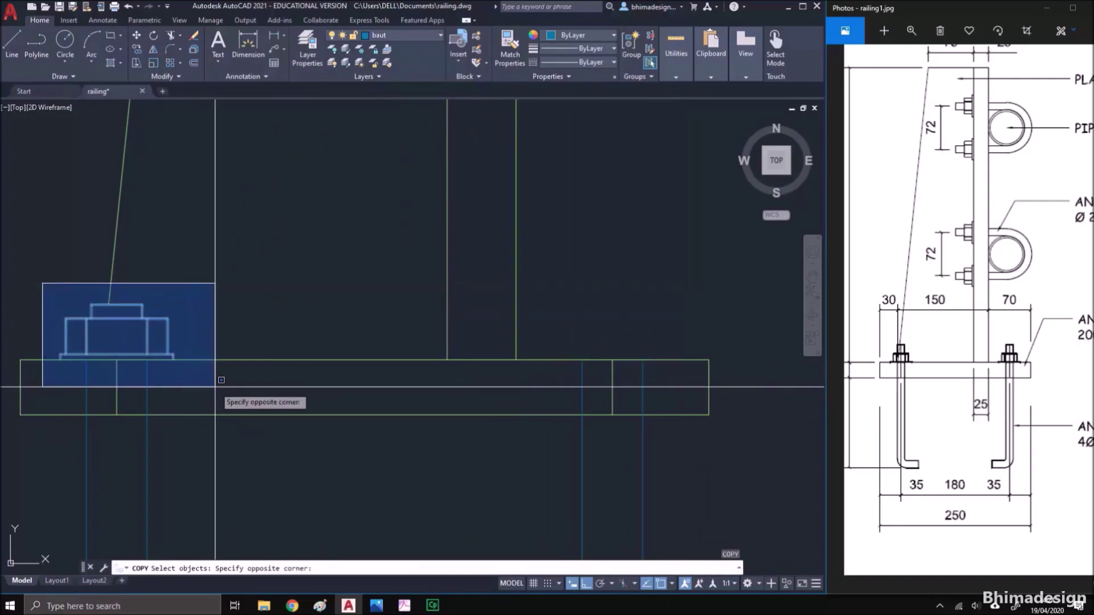
click(215, 386)
key(Return)
click(121, 358)
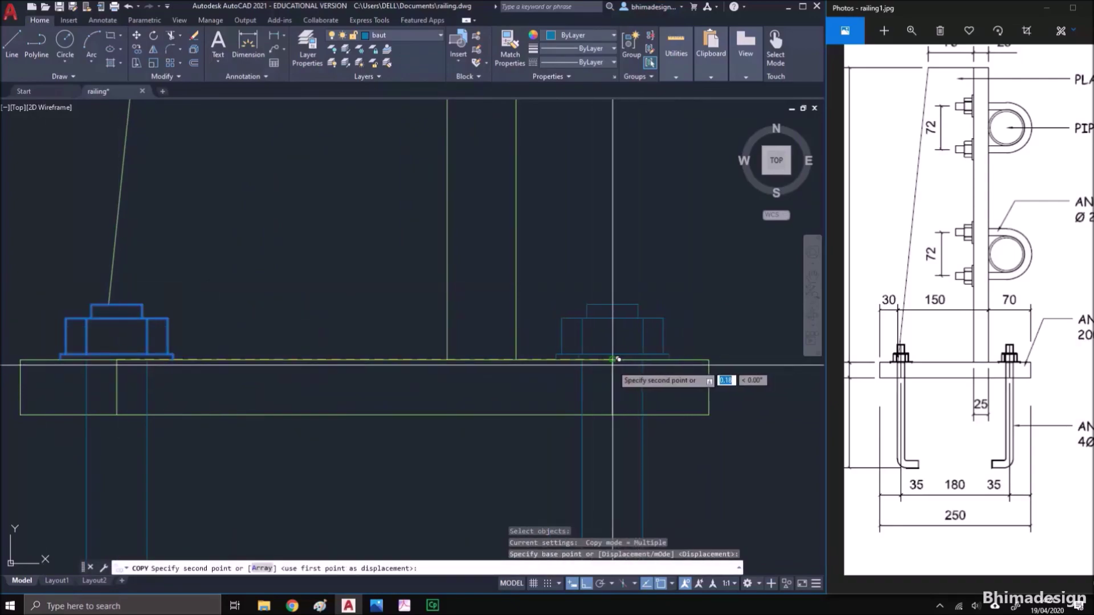
click(644, 359)
scroll(376, 302, down, 2)
key(Escape)
scroll(370, 306, down, 3)
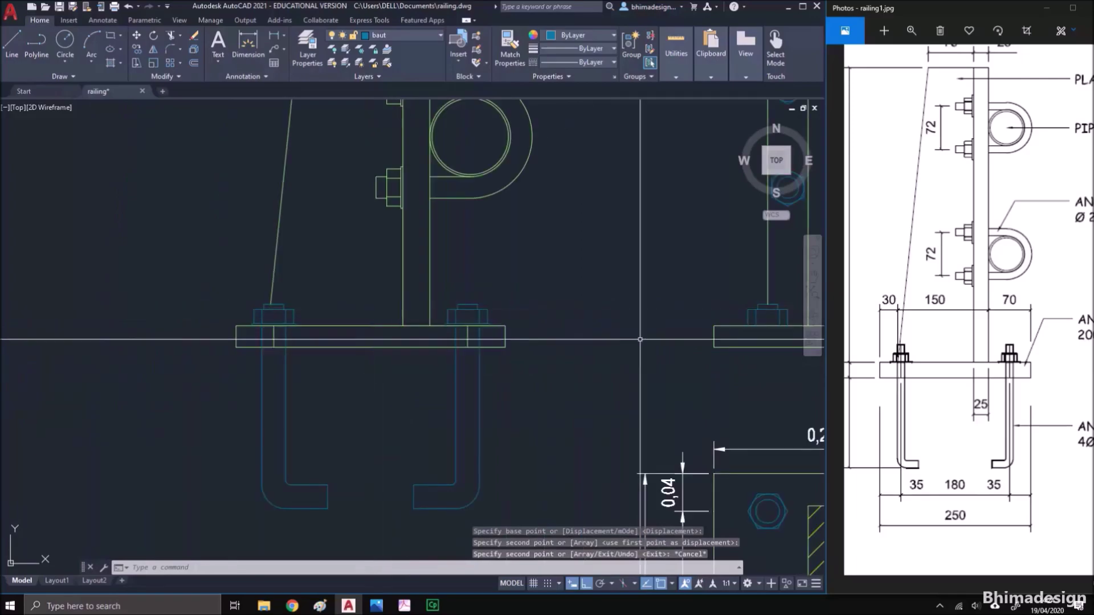
Erase both old nuts without washers on the front view's base plate
middle_drag(758, 285, 452, 317)
click(448, 314)
click(512, 344)
text(E)
key(Return)
click(561, 316)
click(615, 342)
text(E)
key(Return)
Copy the side view's right nut with washer to the lower ends of both outer post edges in the front view
text(co)
key(Return)
click(151, 318)
click(203, 349)
key(Return)
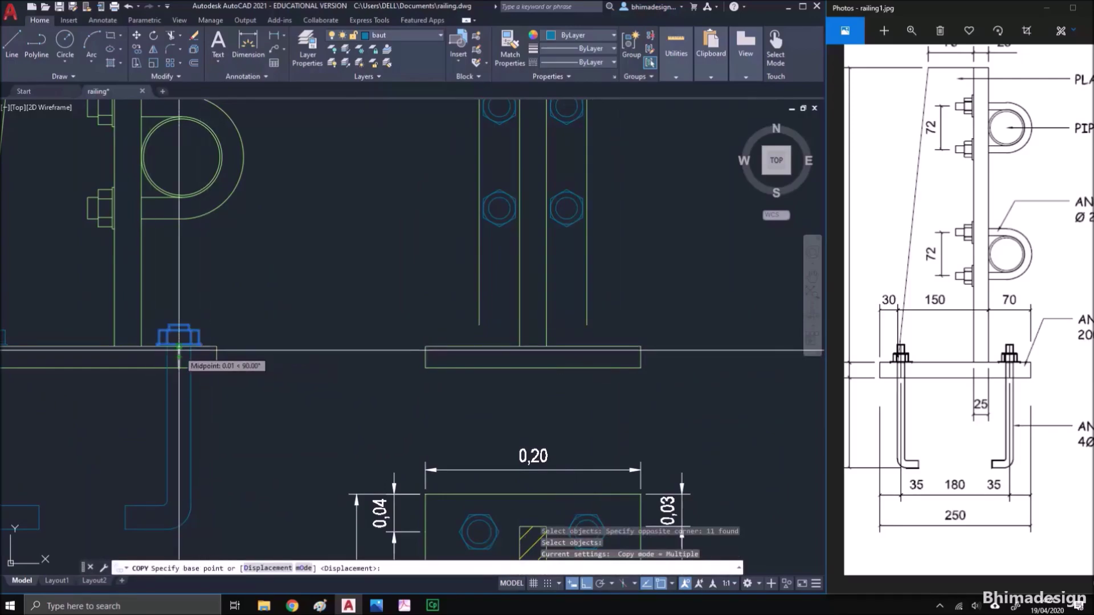
click(179, 349)
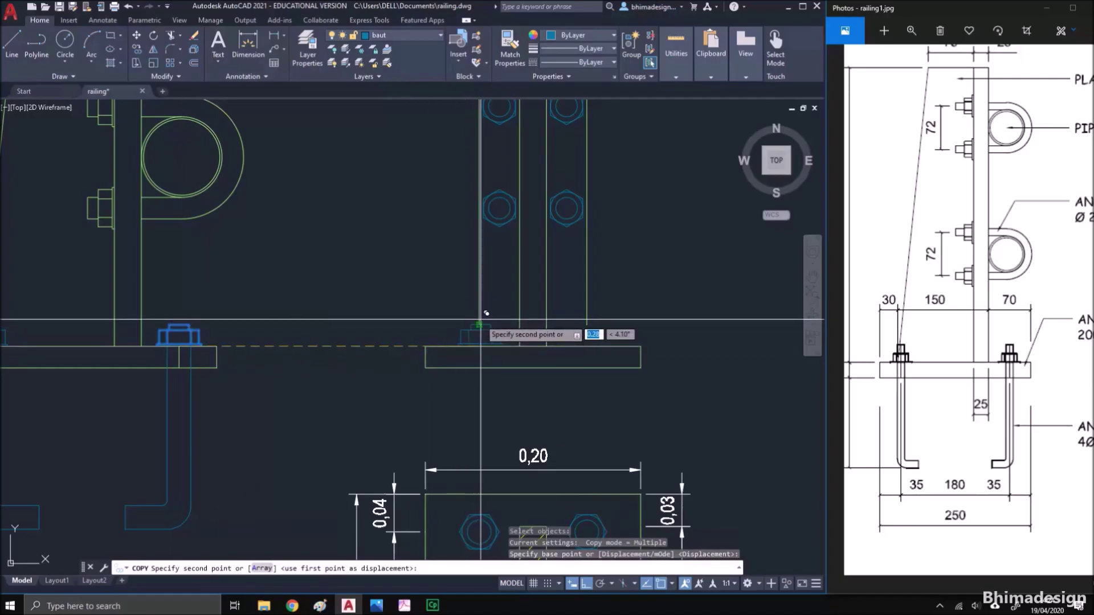
scroll(484, 329, up, 2)
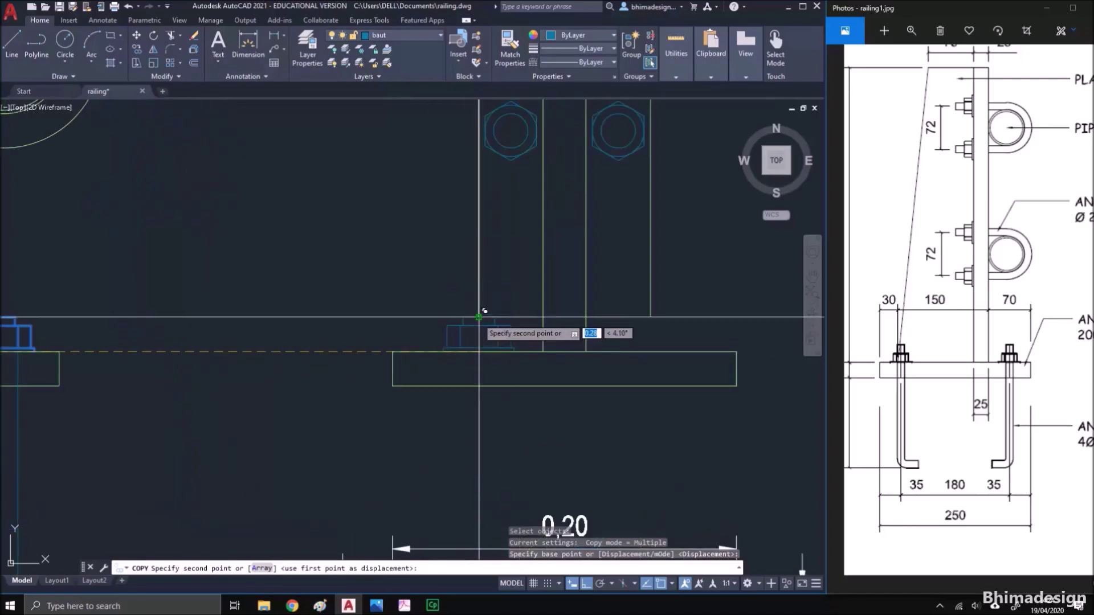
click(483, 330)
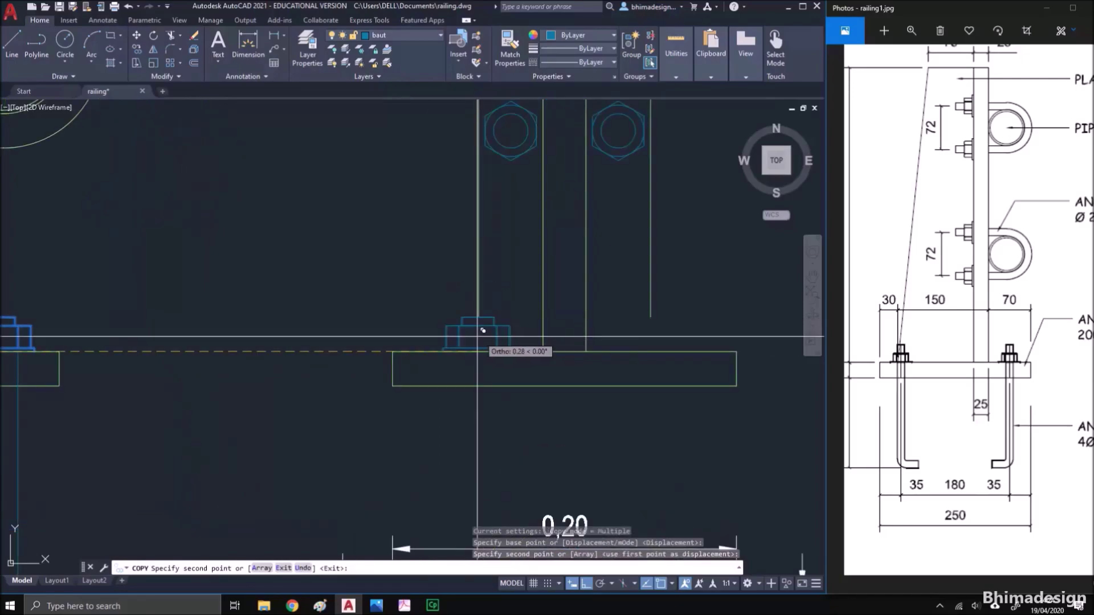
click(650, 318)
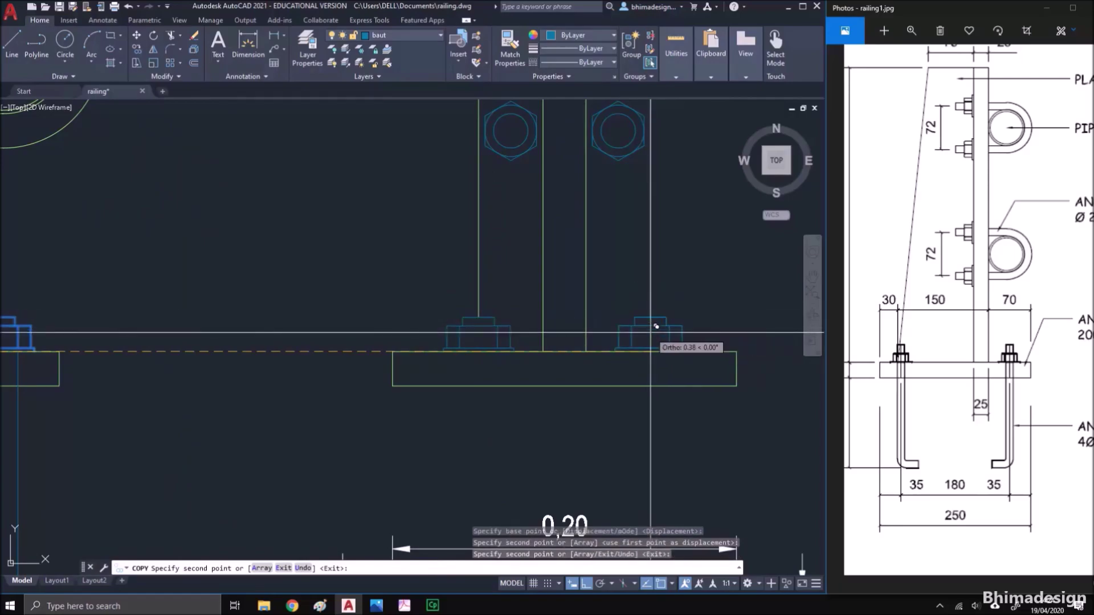
key(Escape)
scroll(649, 309, down, 2)
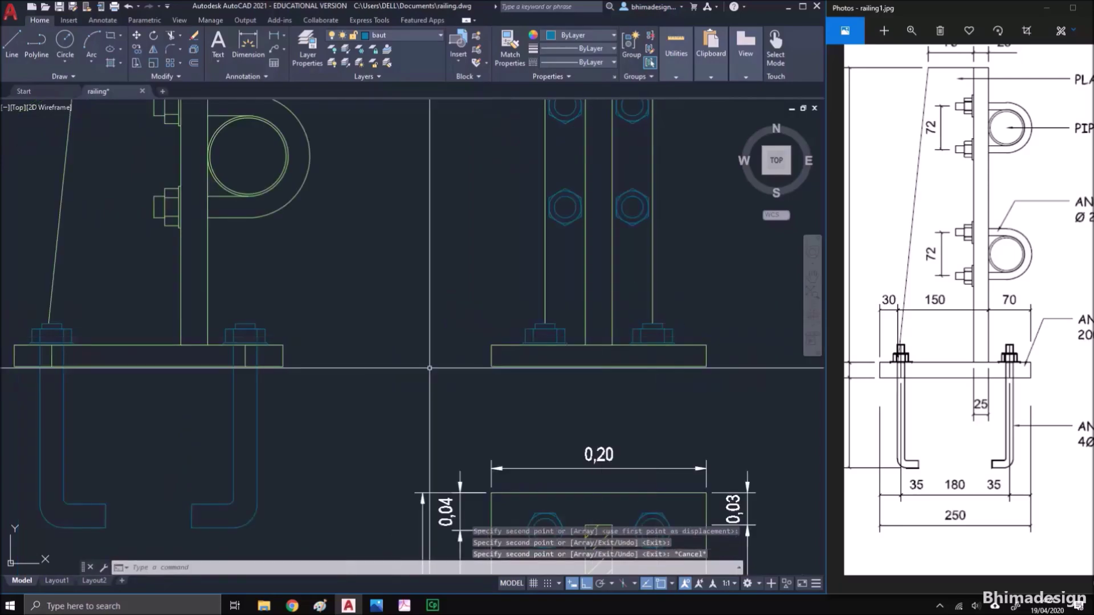
Examine the front view and its base-plate nuts in the reference drawing against the drafted views
scroll(399, 319, down, 3)
mouse_move(329, 367)
middle_down()
mouse_move(363, 316)
mouse_move(367, 356)
middle_up()
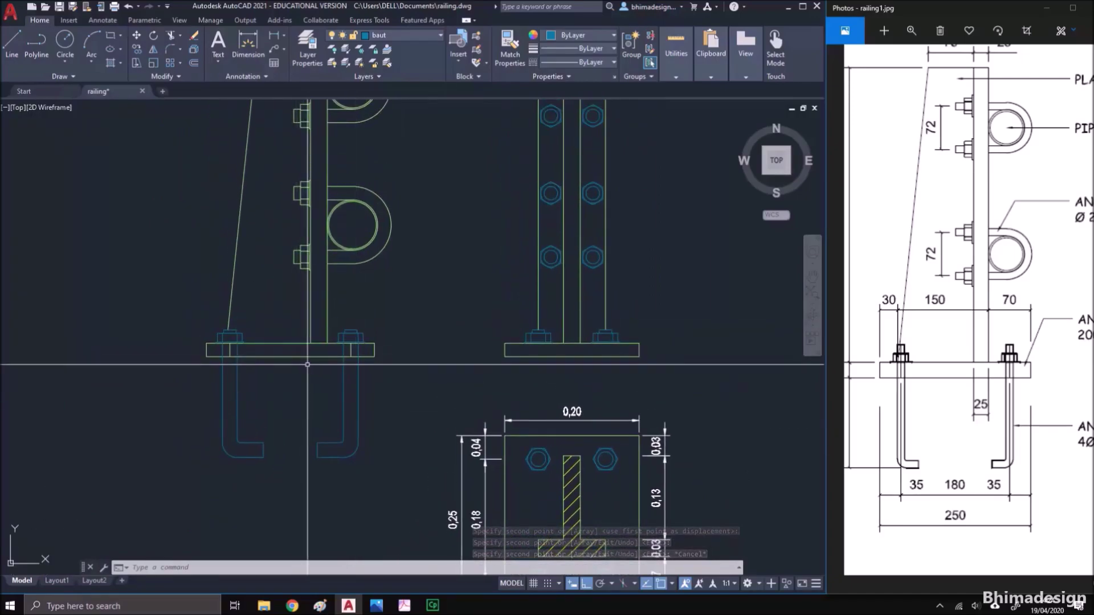
middle_drag(465, 357, 423, 404)
scroll(423, 404, down, 2)
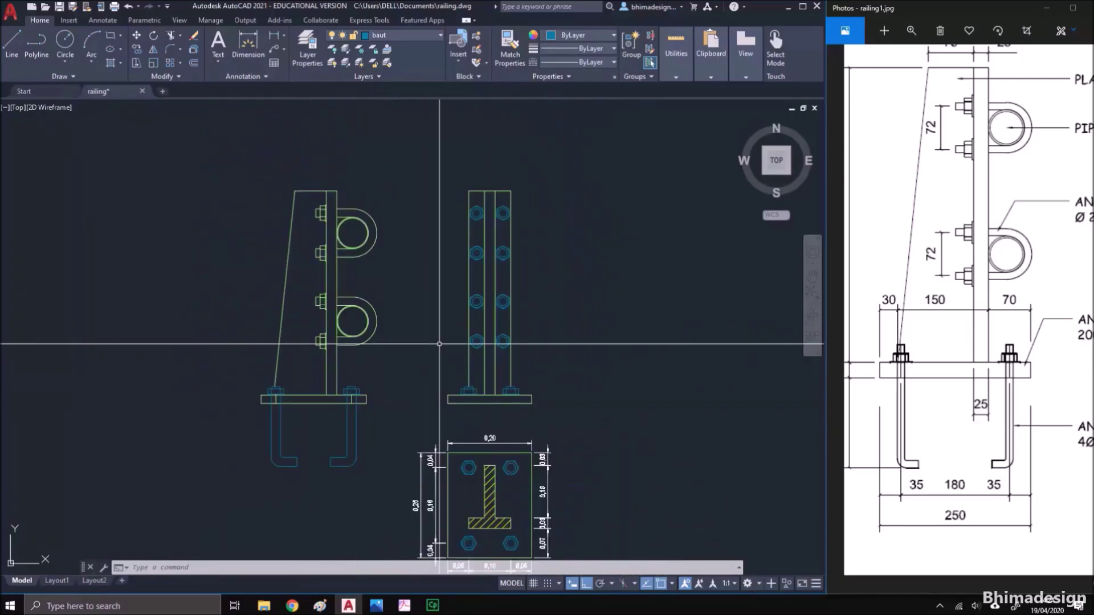
click(950, 351)
drag(984, 352, 889, 373)
drag(1083, 365, 878, 360)
drag(1006, 374, 975, 406)
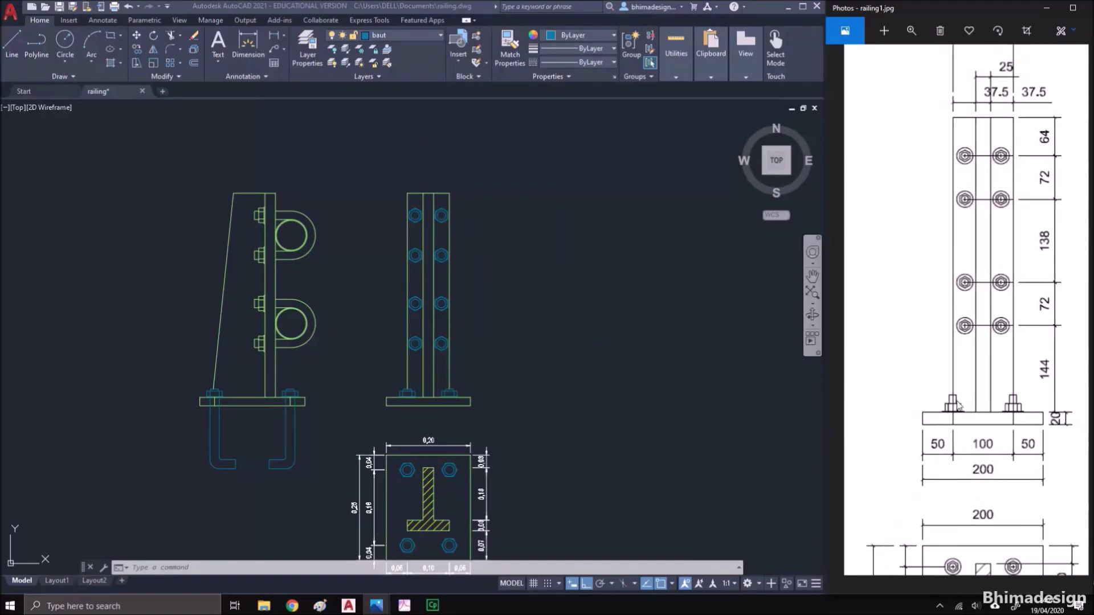
Move the base plate's plan view with its dimensions straight down, farther away from the front view
click(658, 418)
middle_drag(569, 420, 573, 367)
text(m)
key(space)
click(531, 527)
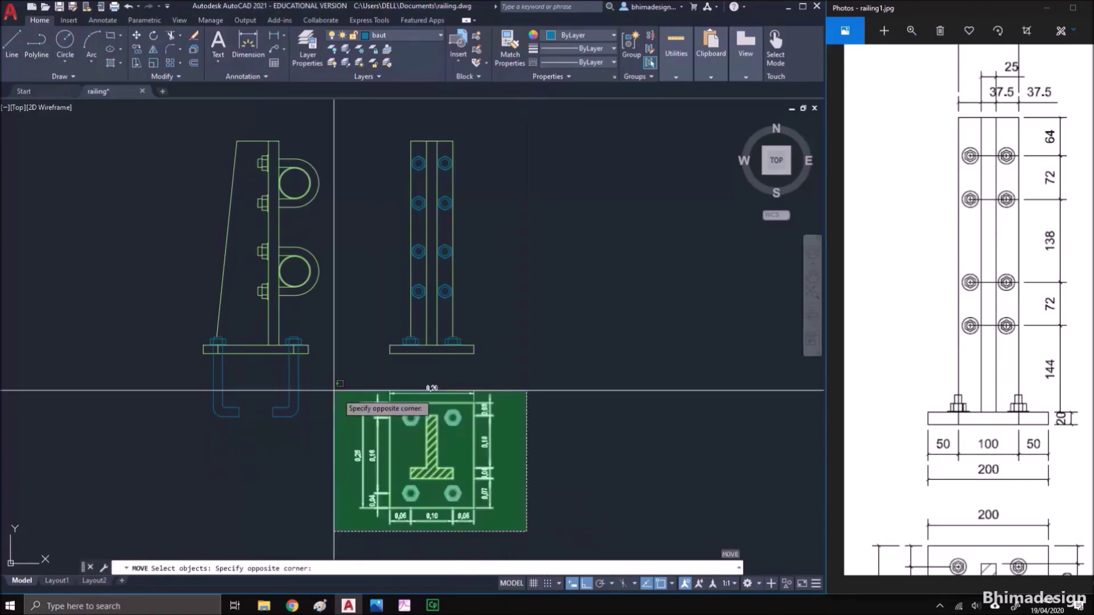
click(335, 382)
key(Return)
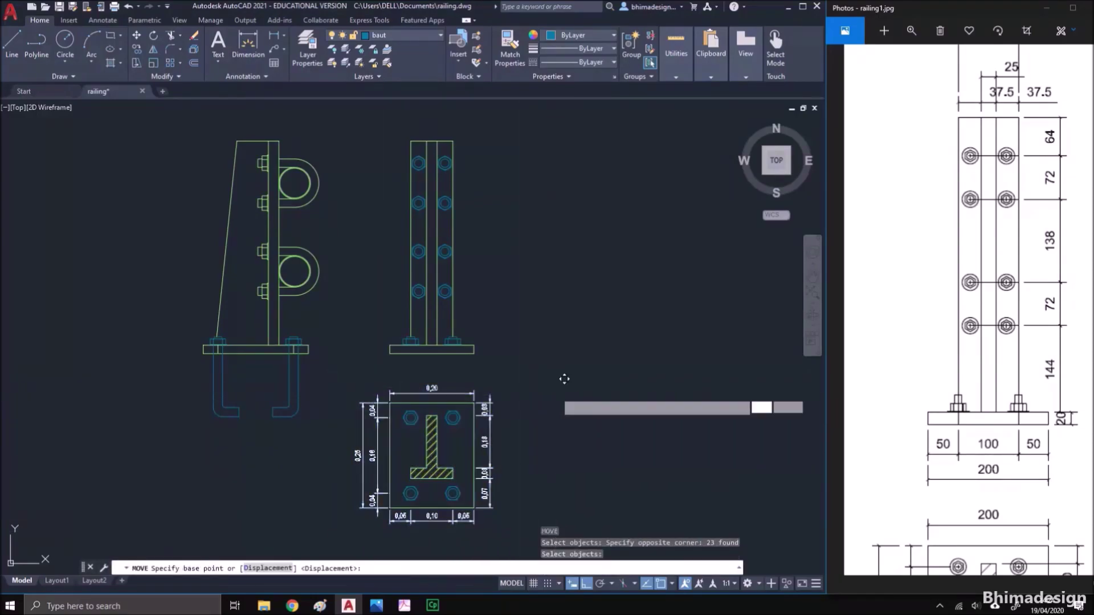
click(562, 378)
click(561, 426)
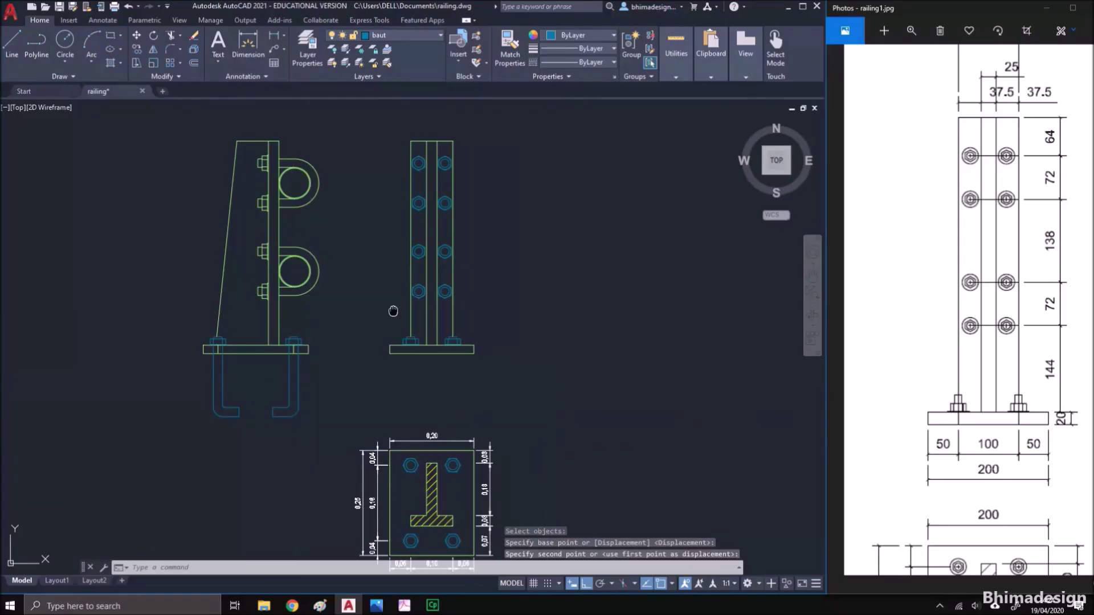
middle_drag(391, 310, 520, 344)
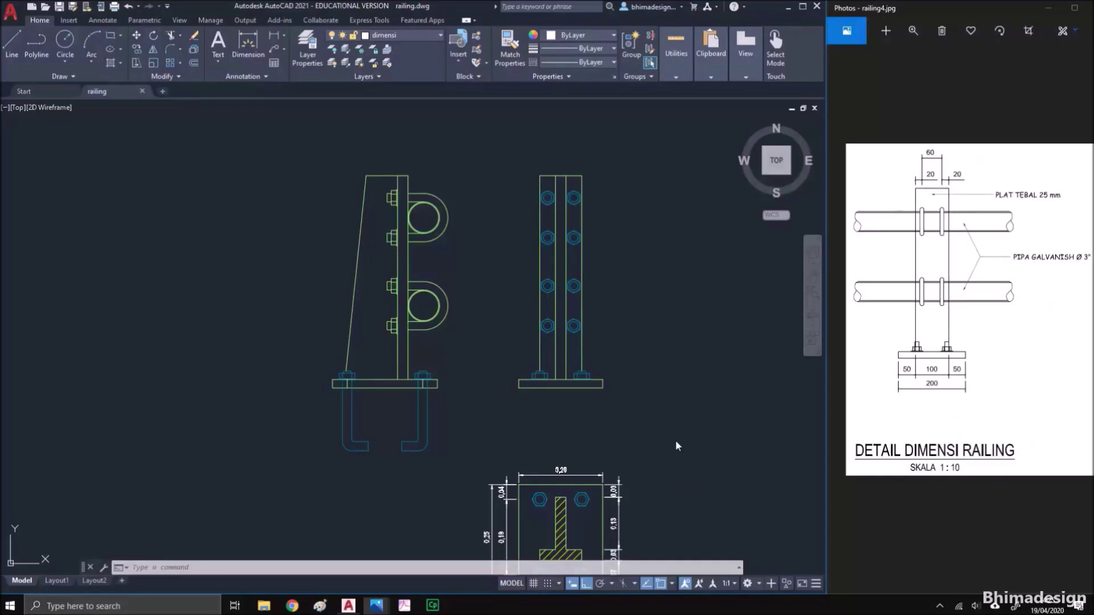
Copy the whole front view horizontally to the free space beside it as the start of another elevation
mouse_move(690, 390)
middle_down()
mouse_move(508, 403)
mouse_move(463, 347)
mouse_move(443, 348)
middle_up()
text(ct )
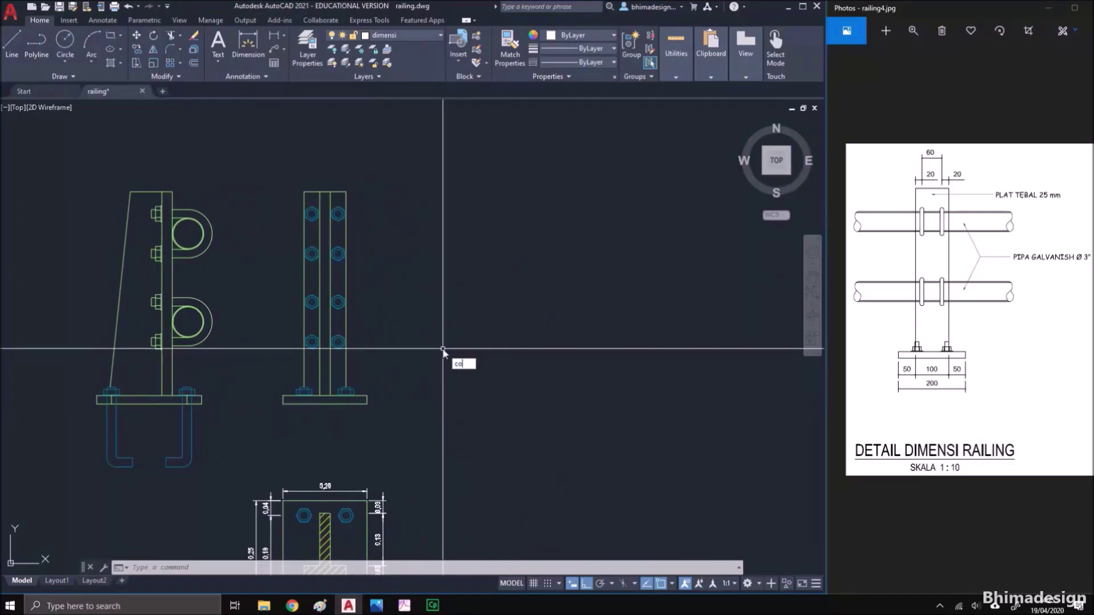
text(o)
key(Return)
click(260, 173)
click(420, 446)
key(Return)
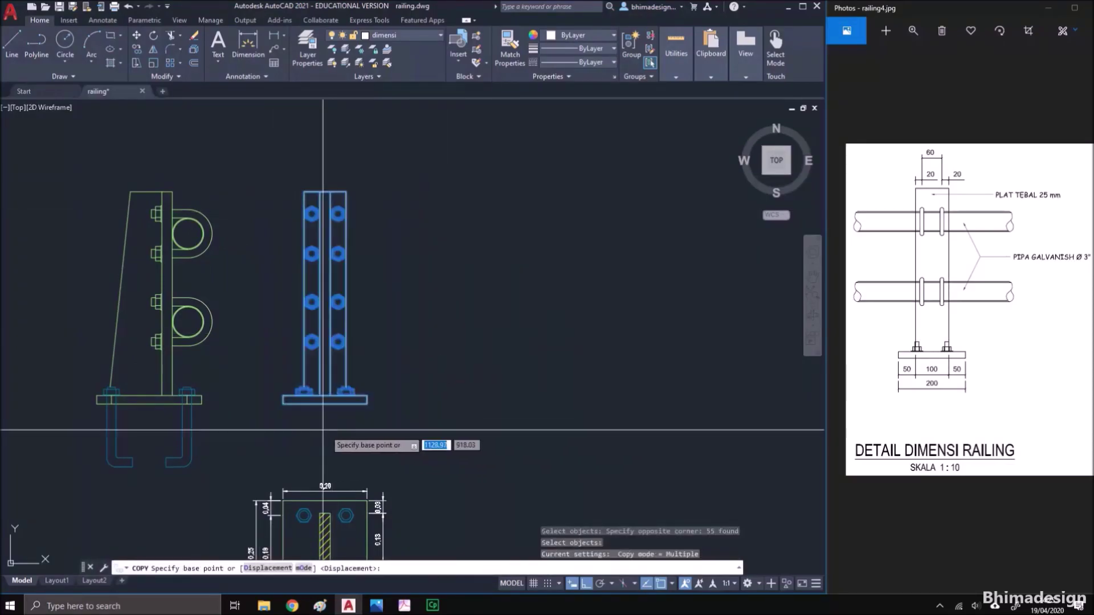
click(320, 430)
key(Escape)
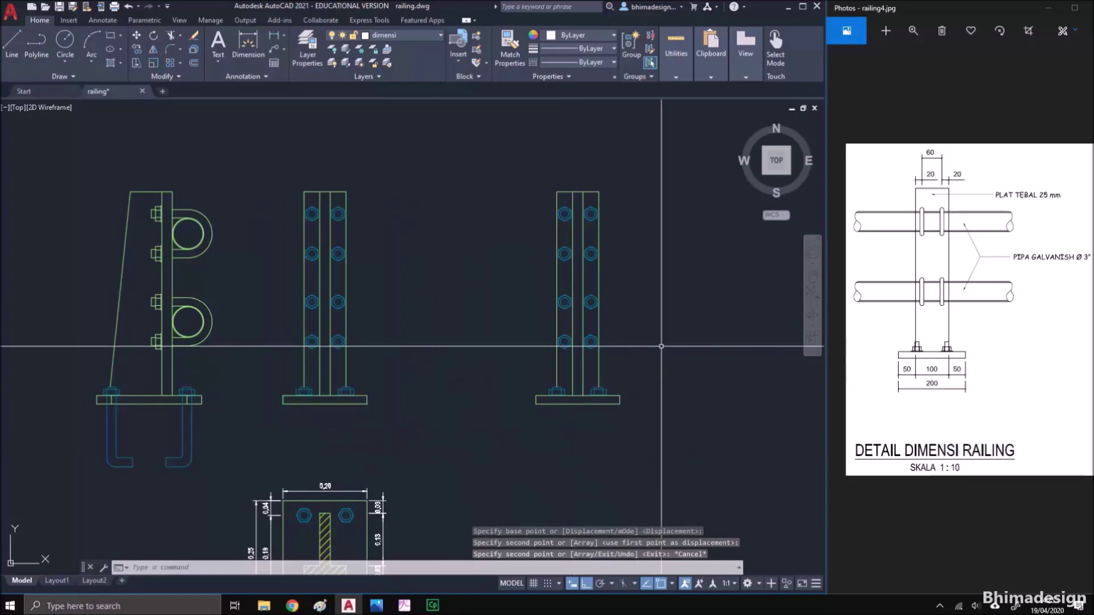
Draw horizontal rays from the upper pipe's top and bottom points across to the copied front view
scroll(647, 347, up, 3)
scroll(644, 391, down, 2)
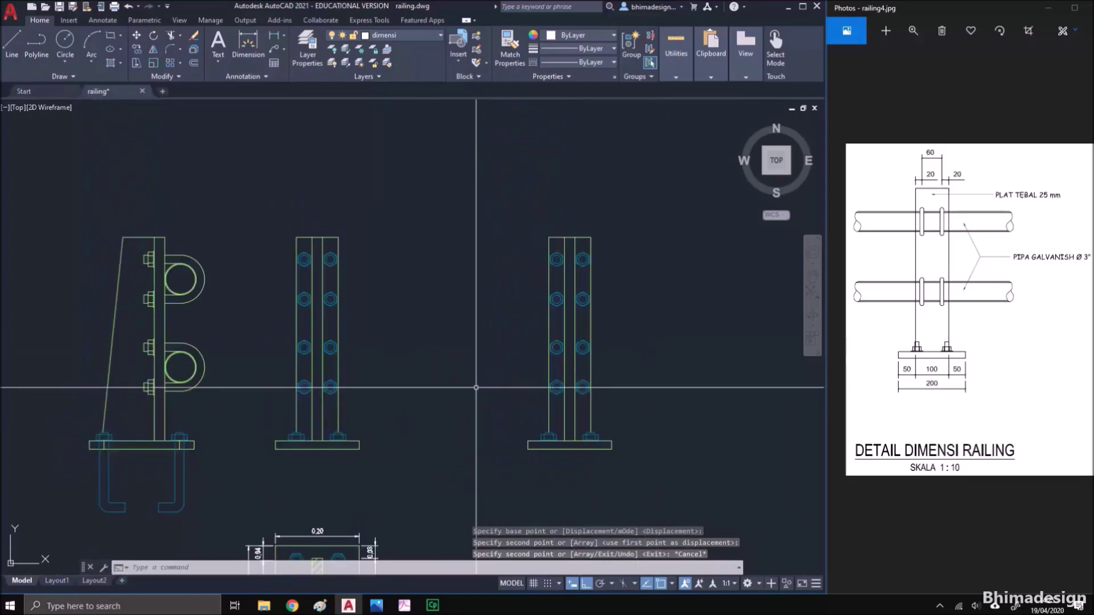
text(ray)
key(Return)
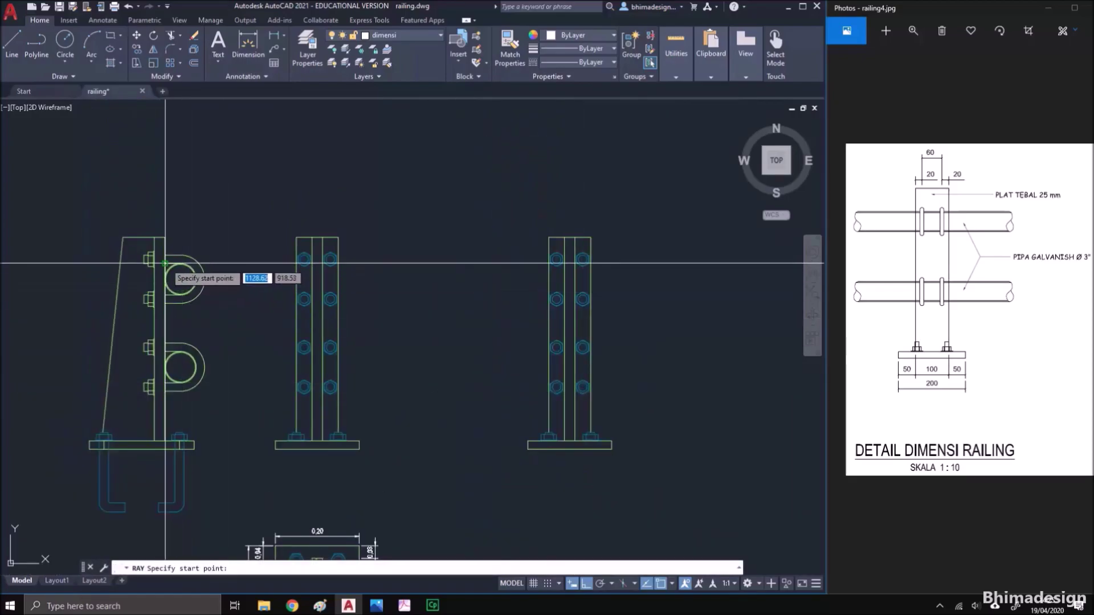
scroll(171, 264, up, 4)
click(192, 262)
click(279, 262)
scroll(199, 341, up, 3)
key(Return)
key(Return)
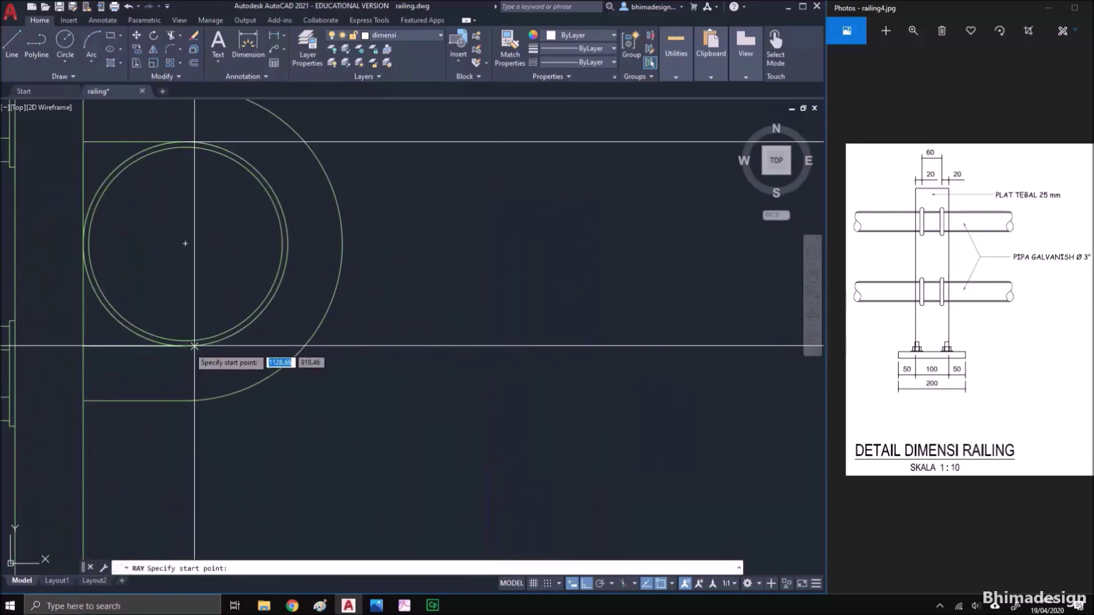
scroll(191, 350, up, 2)
click(188, 345)
click(360, 393)
key(Return)
Draw horizontal rays from the lower pipe's top and bottom points across to the copied front view
key(Return)
scroll(360, 394, down, 3)
scroll(261, 363, up, 5)
click(249, 365)
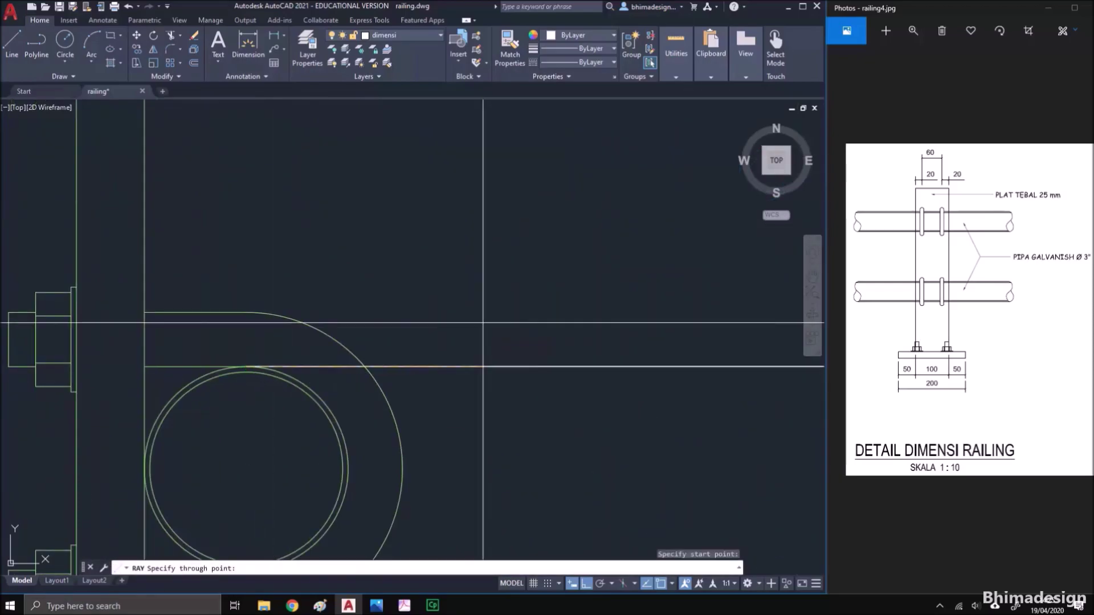
click(480, 322)
key(Return)
middle_drag(334, 465, 343, 315)
key(Return)
click(255, 419)
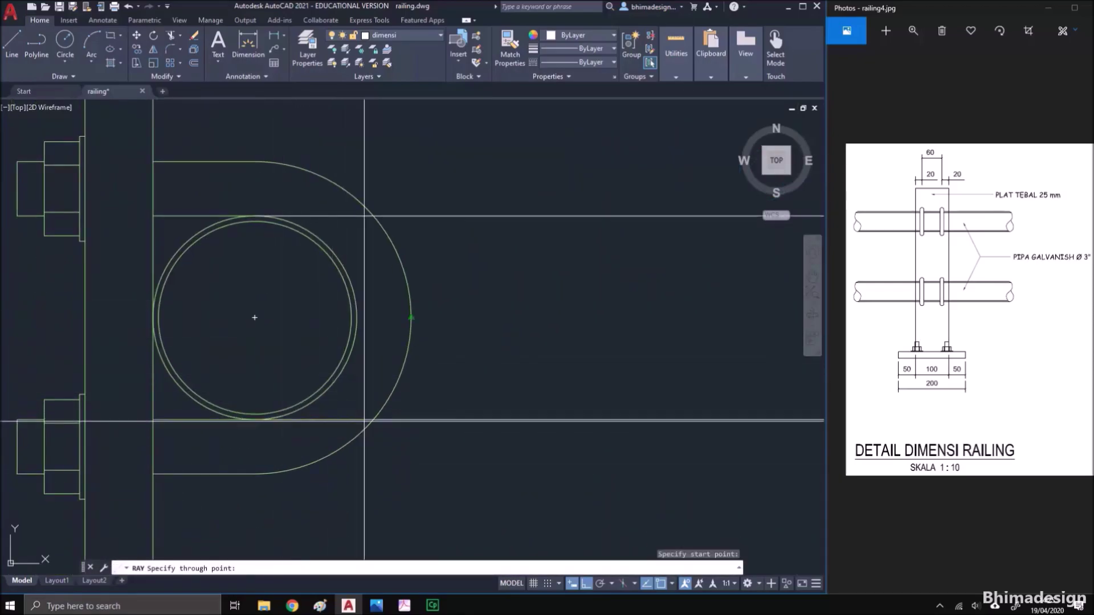
click(473, 419)
key(Return)
Break all four pipe projection rays with a gap between the original and the copied front view
scroll(593, 375, down, 5)
scroll(574, 373, up, 4)
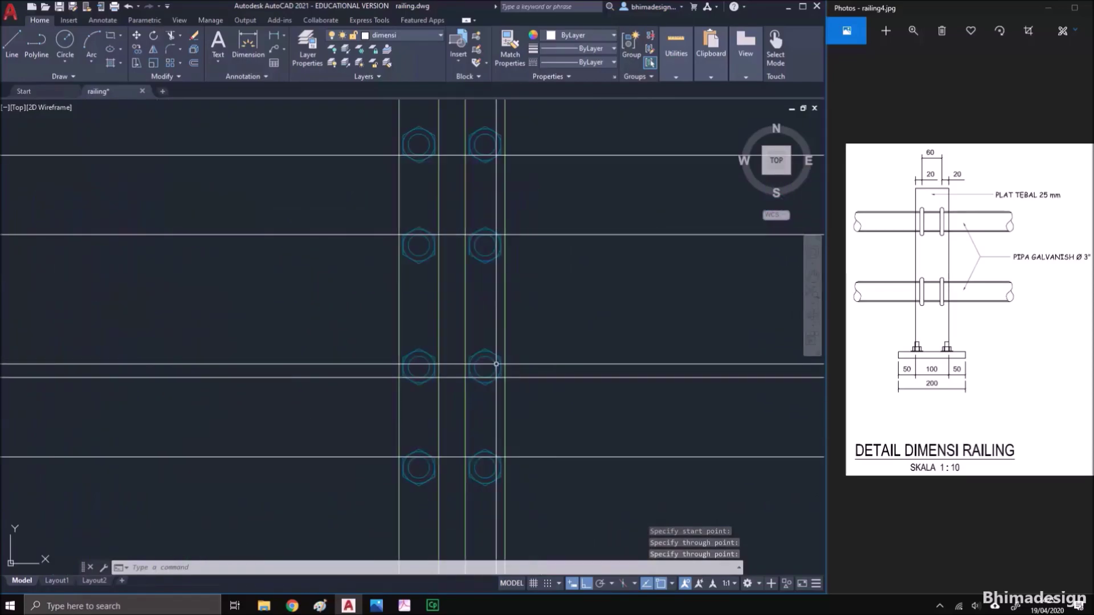
scroll(496, 364, down, 2)
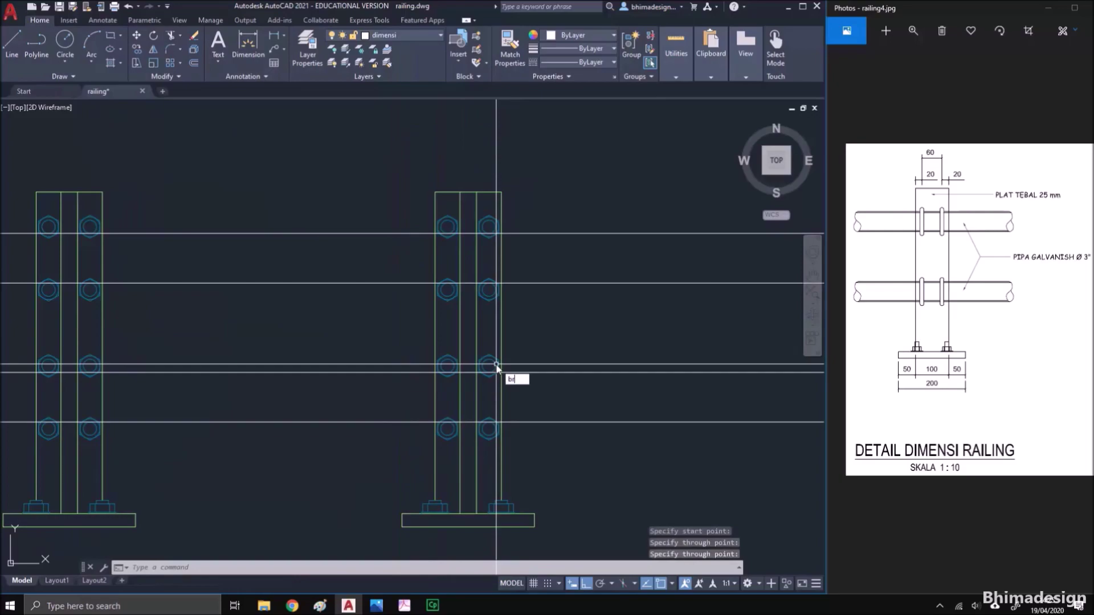
text(mbr)
key(Return)
click(334, 437)
click(263, 185)
key(Return)
click(288, 199)
click(210, 181)
key(Return)
click(719, 474)
click(659, 166)
middle_drag(694, 246, 644, 249)
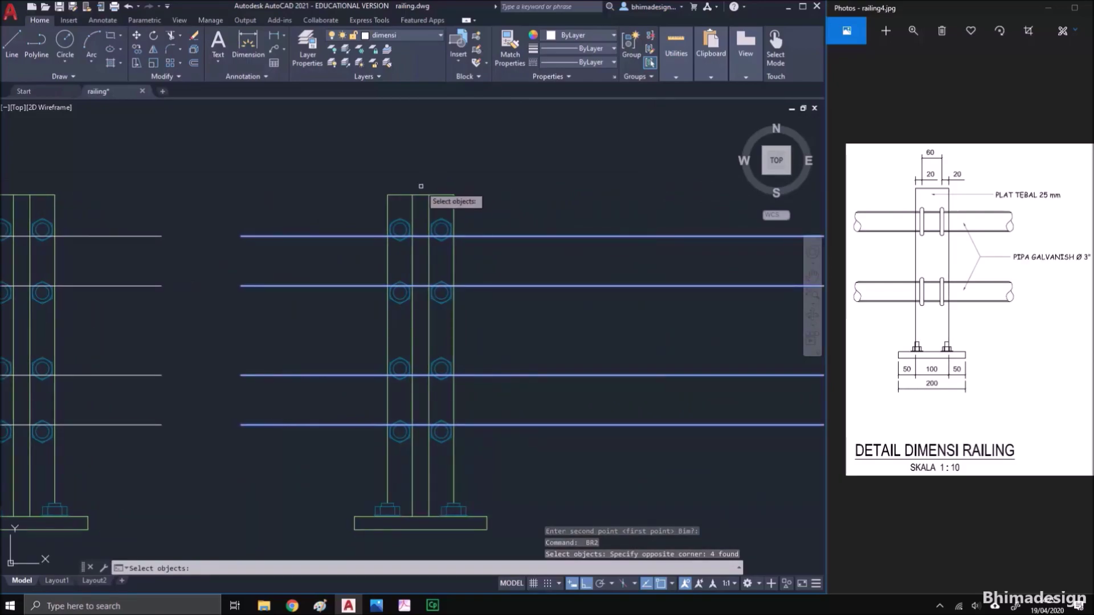
key(Escape)
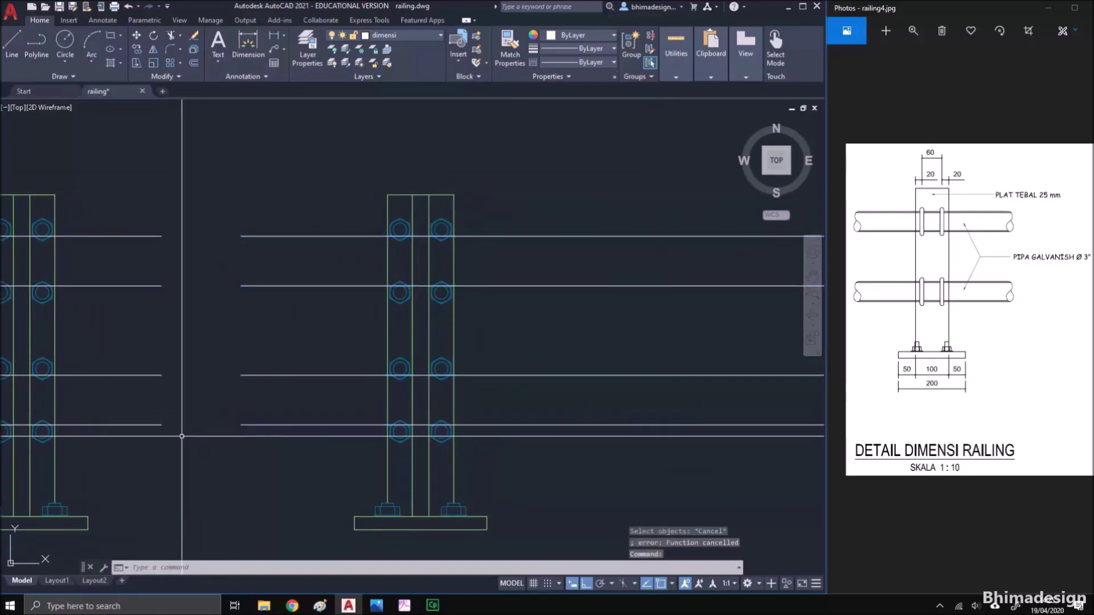
Erase the four ray pieces crossing the original front view
text(e)
key(Return)
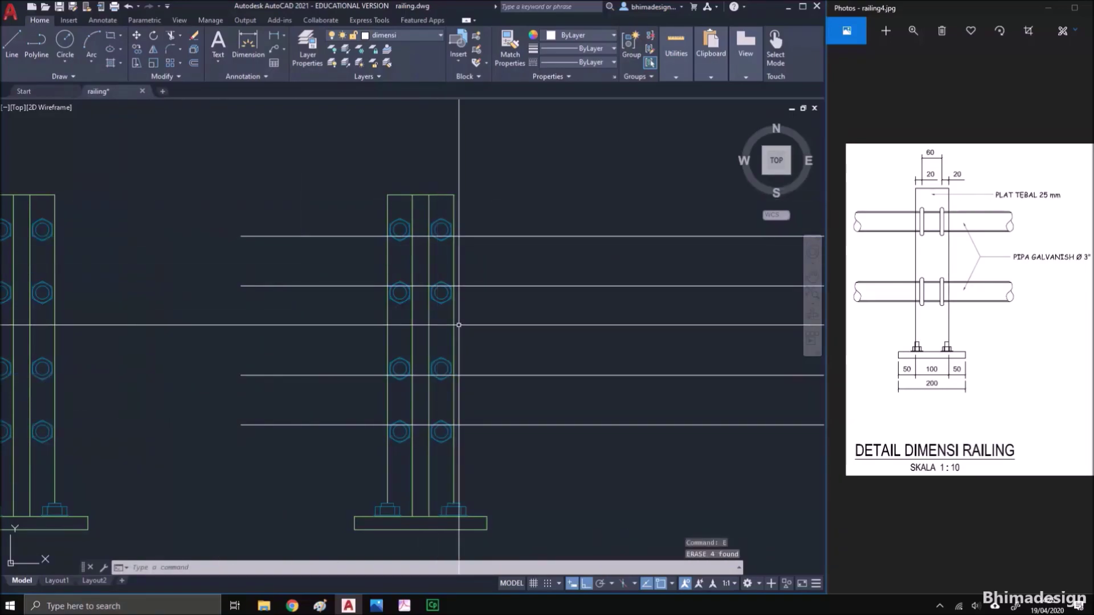
middle_drag(459, 325, 625, 282)
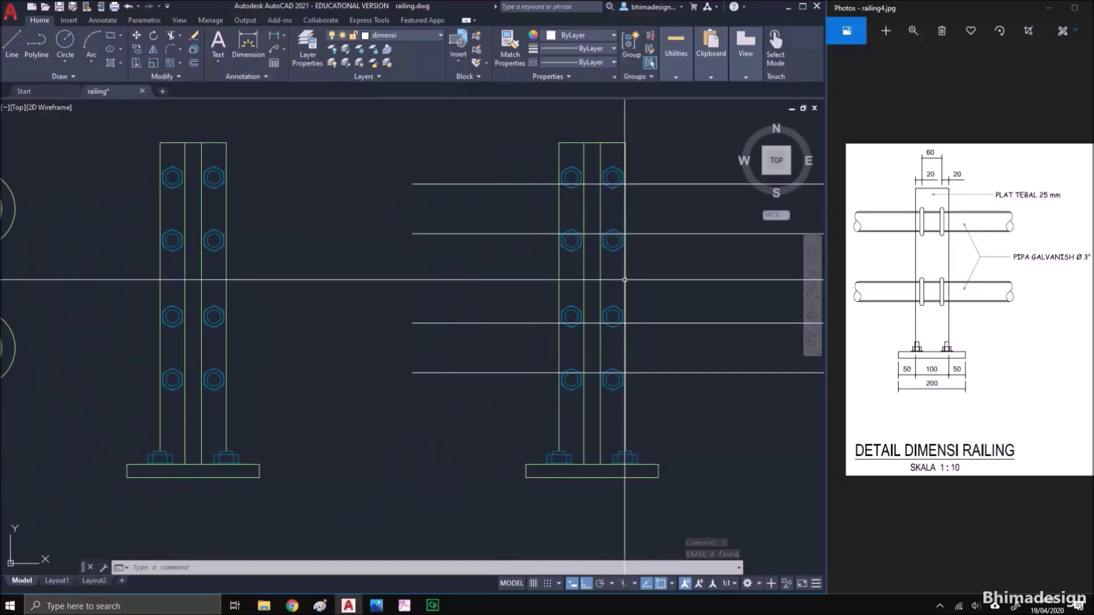
Examine the pipe ends and U-bolts in the railing4.jpg reference drawing at a larger scale
middle_drag(624, 280, 580, 299)
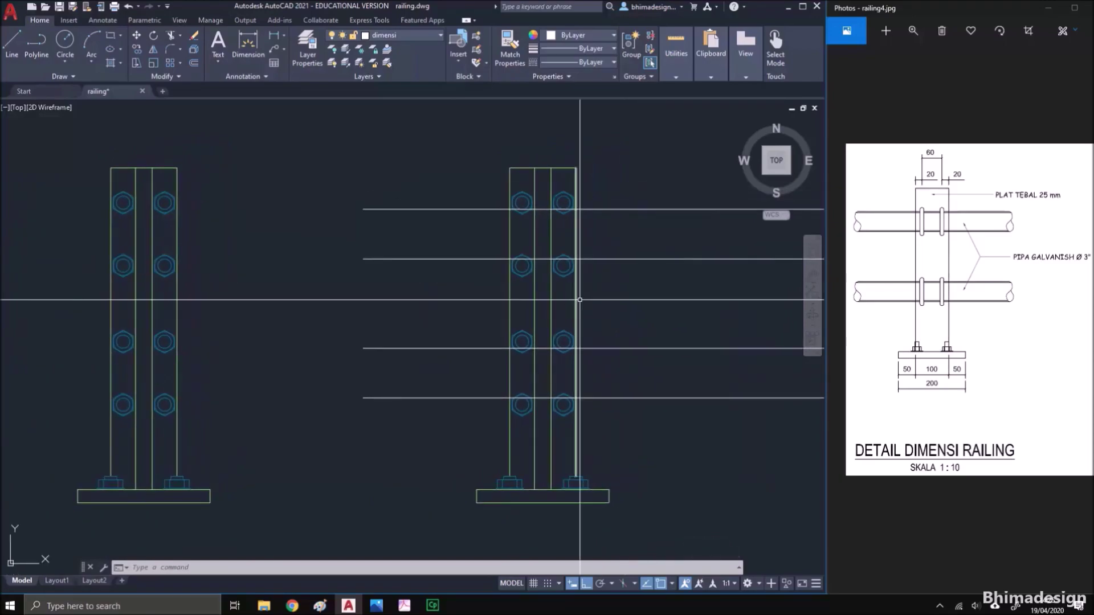
scroll(616, 247, up, 2)
scroll(615, 248, down, 2)
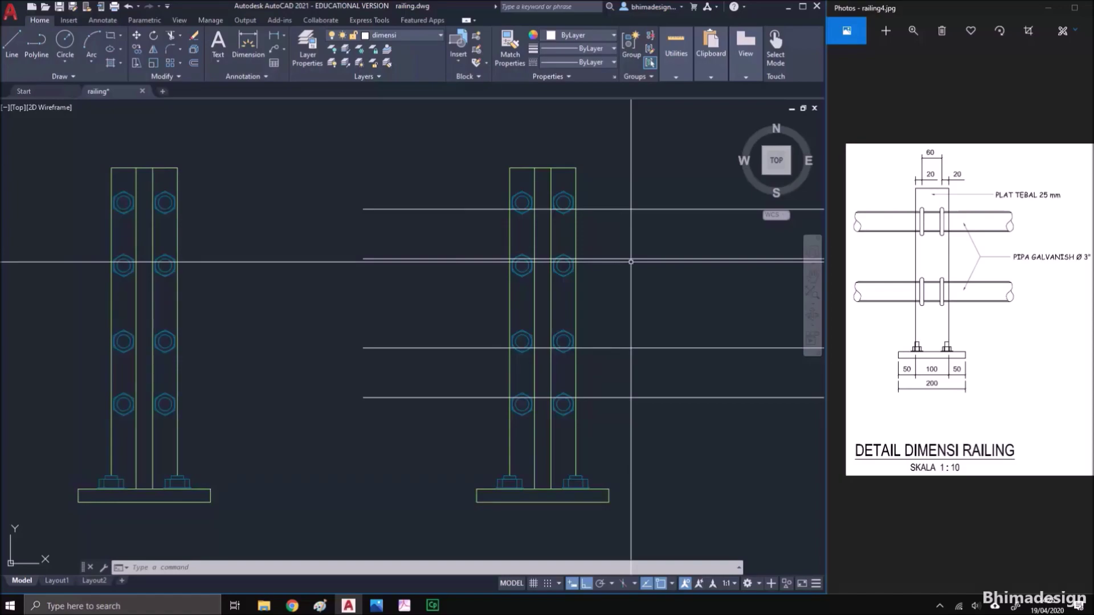
click(898, 270)
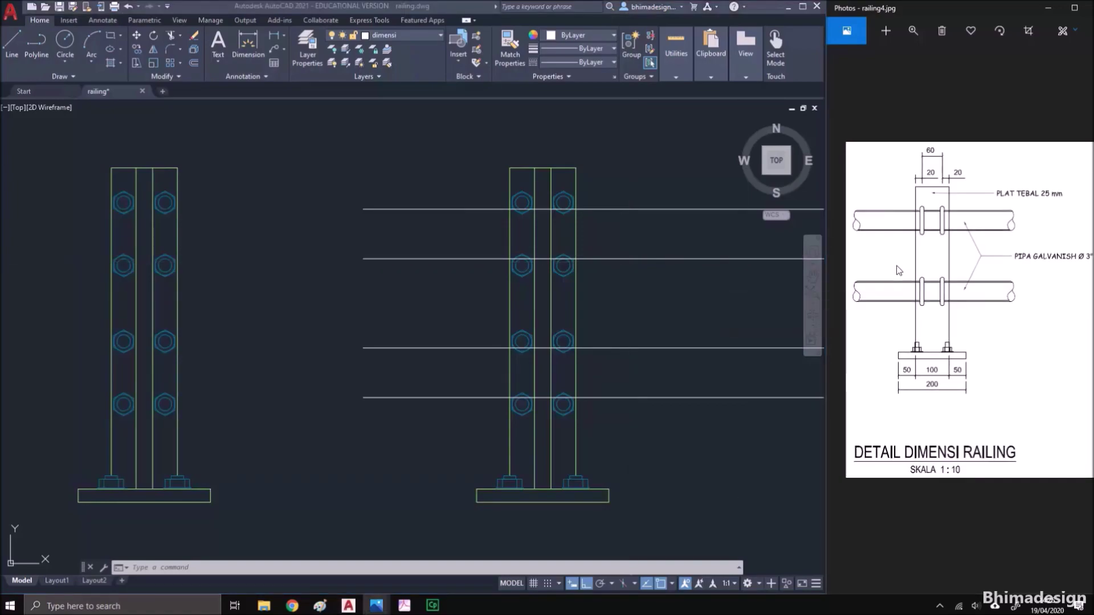
scroll(898, 270, up, 5)
drag(944, 253, 886, 308)
mouse_move(979, 353)
mouse_down()
mouse_move(954, 302)
mouse_move(923, 332)
mouse_move(981, 356)
mouse_up()
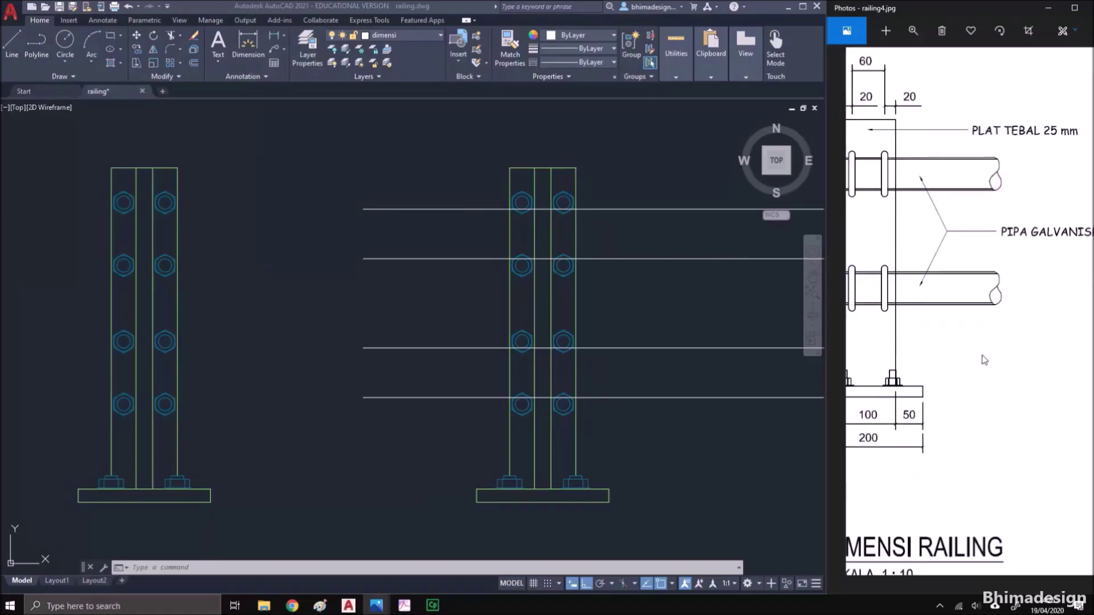
key(alt+Tab)
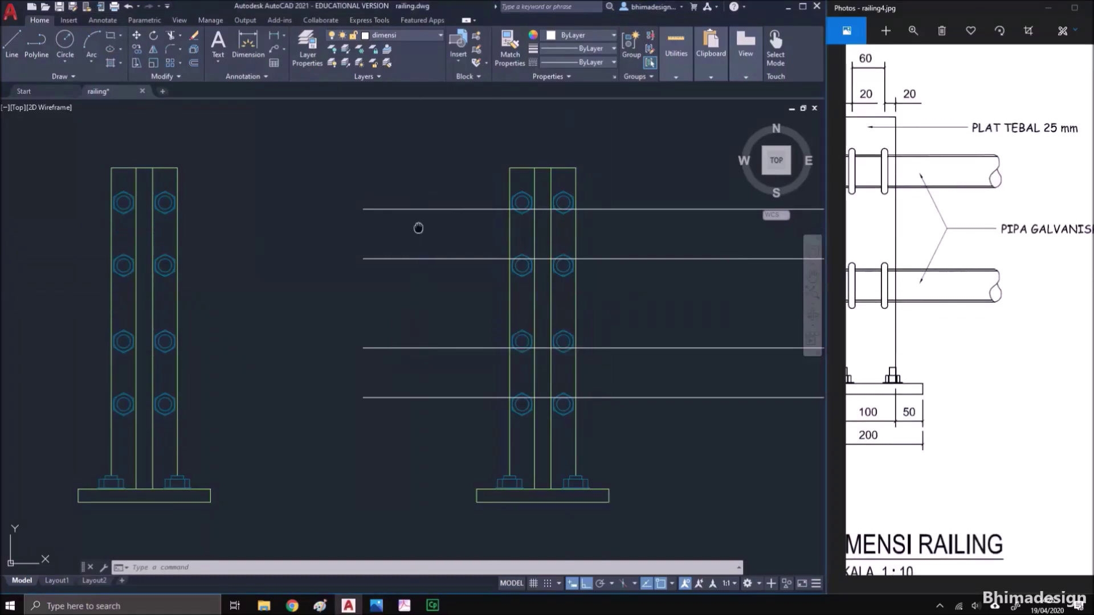
middle_drag(420, 227, 453, 246)
drag(922, 272, 1035, 293)
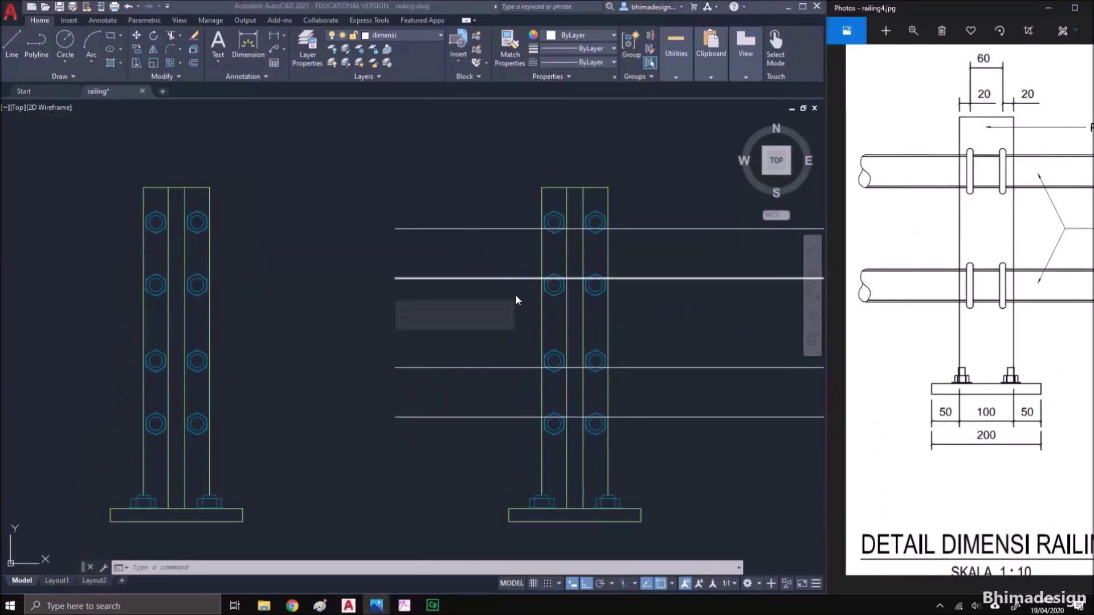
Close the left end of the upper pipe with a vertical polyline between its two horizontal lines
click(465, 288)
scroll(434, 243, up, 2)
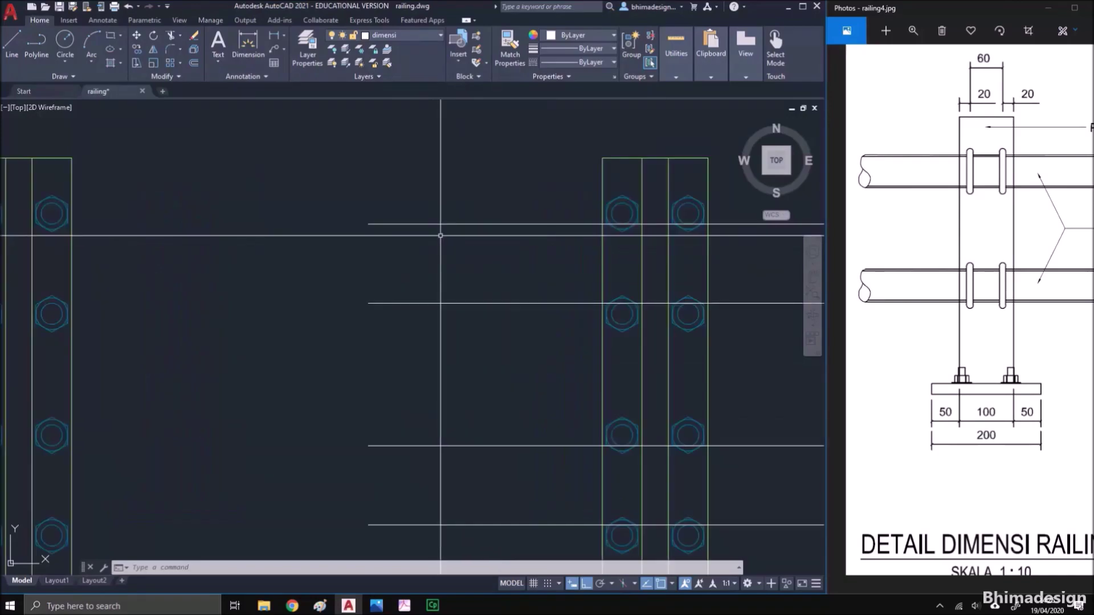
middle_drag(439, 243, 429, 261)
scroll(429, 262, down, 2)
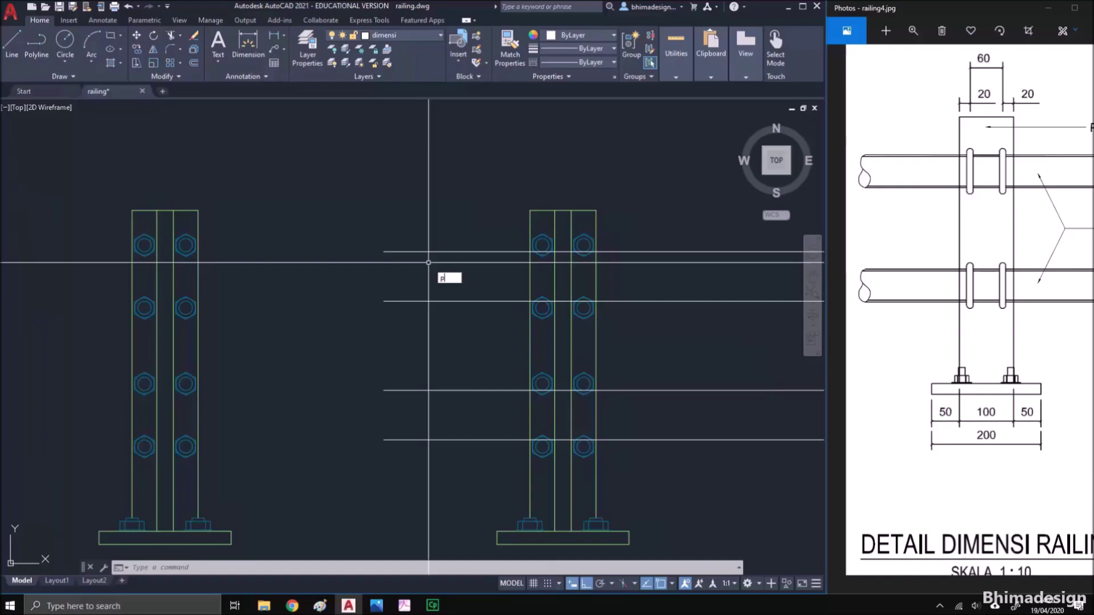
key(Return)
scroll(429, 263, up, 2)
click(358, 245)
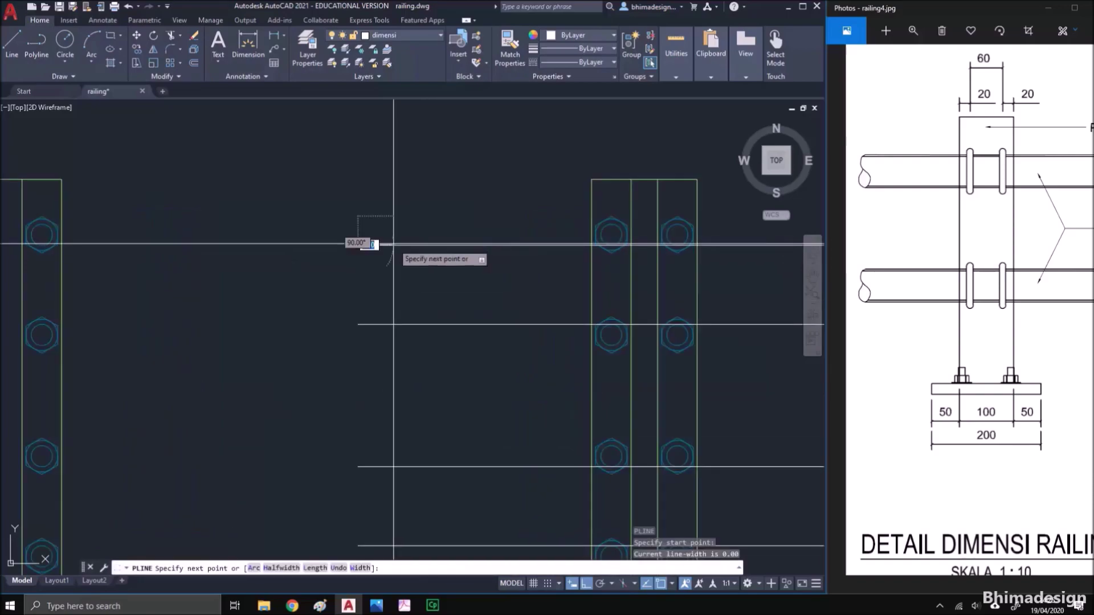
click(364, 324)
key(Return)
Draw a three-point arc bulging right from the upper pipe's top-left corner down to the vertical end line
text(a)
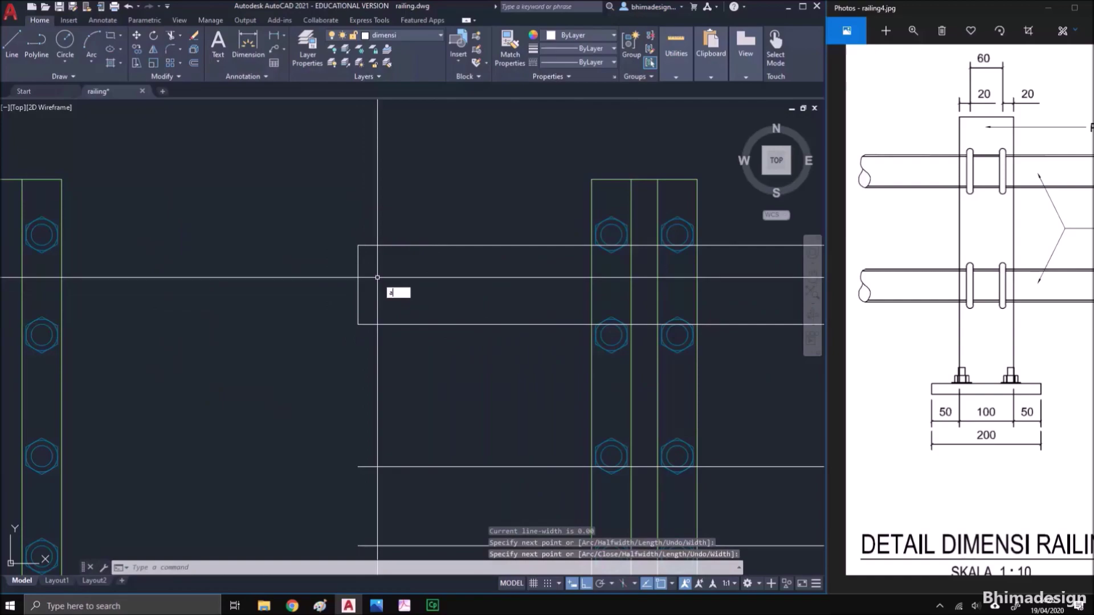
key(Return)
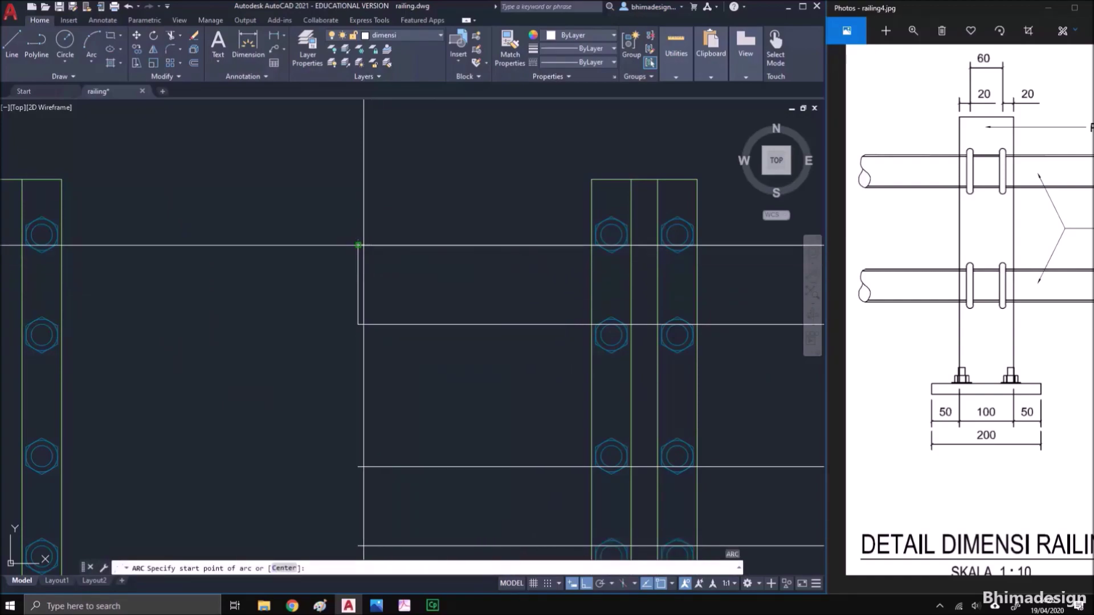
click(357, 245)
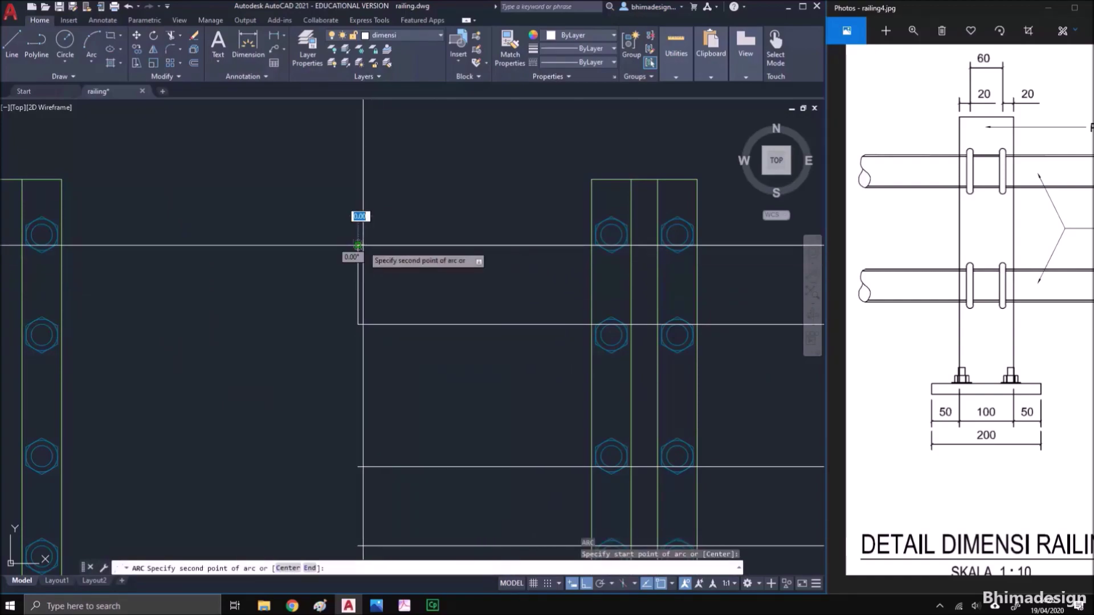
click(379, 269)
click(358, 286)
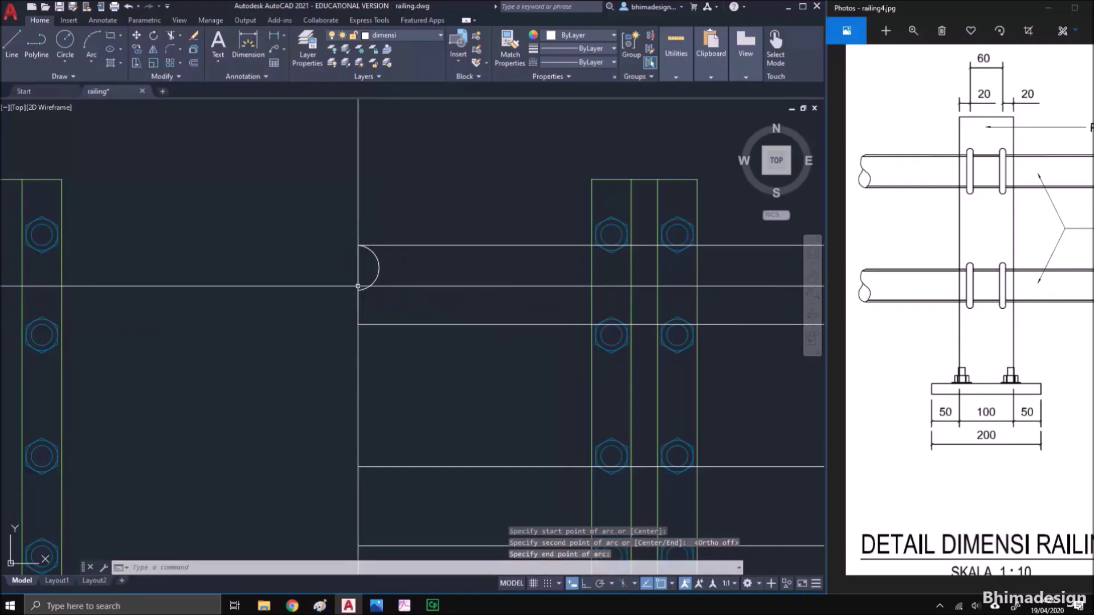
Reshape the arc so it ends at the vertical line's midpoint and has a flatter bulge
click(375, 277)
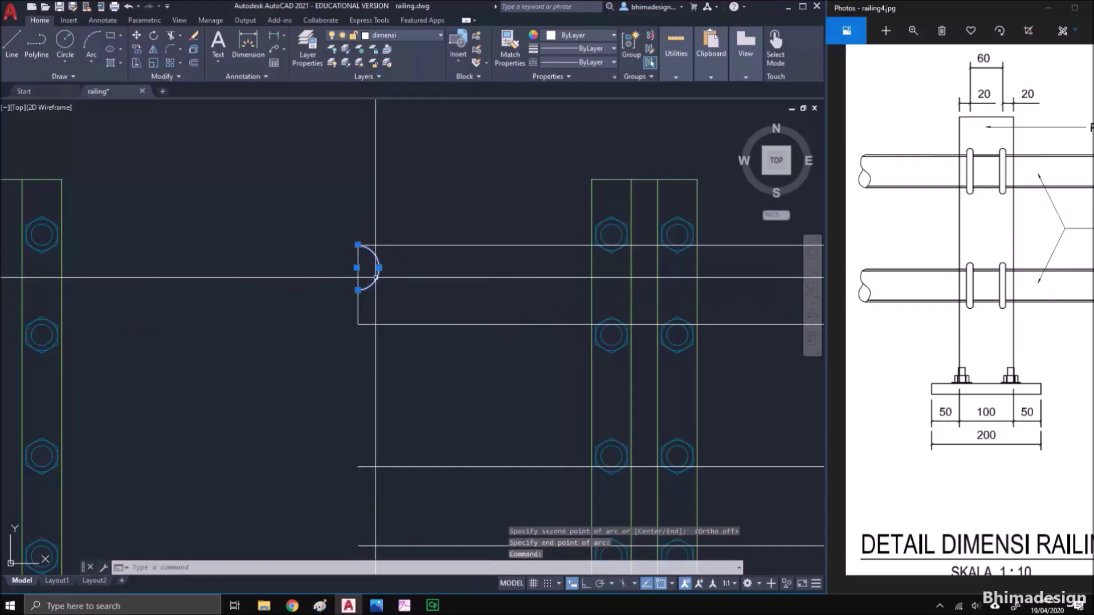
click(379, 268)
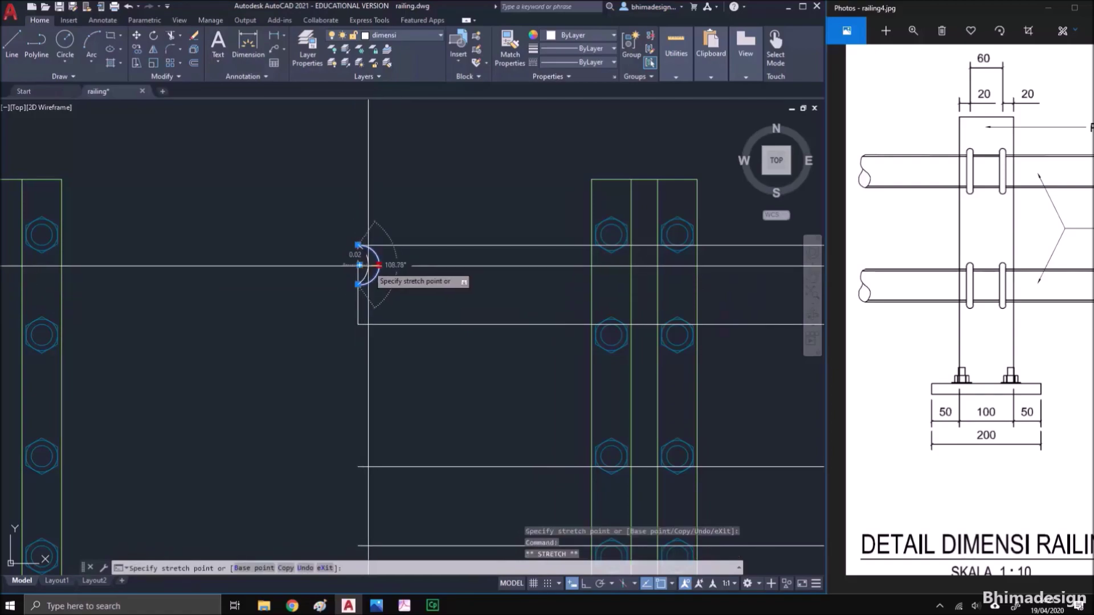
click(369, 264)
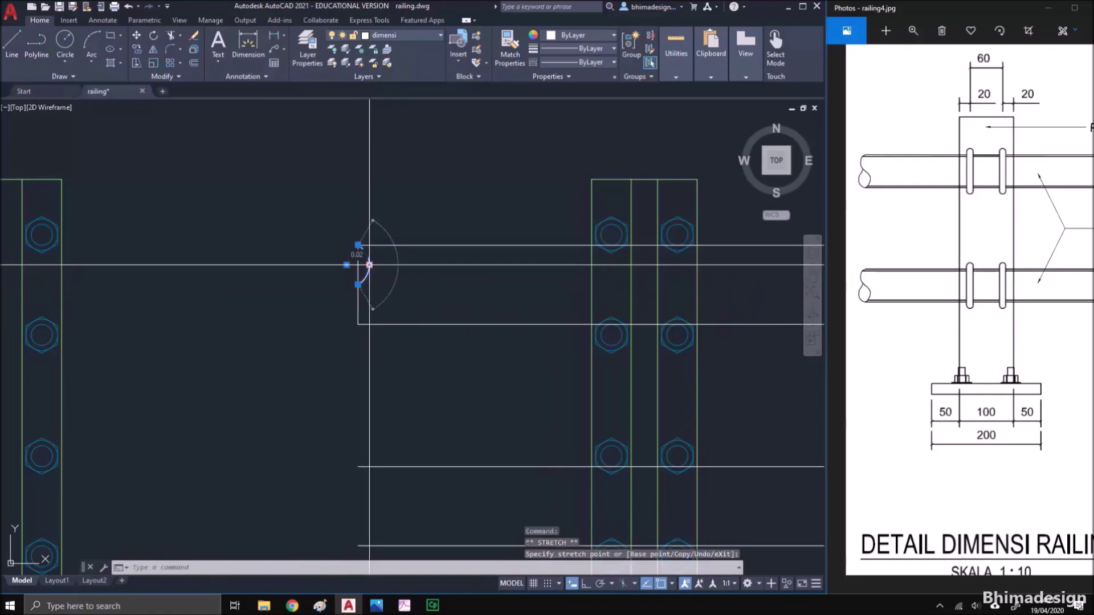
scroll(359, 290, up, 2)
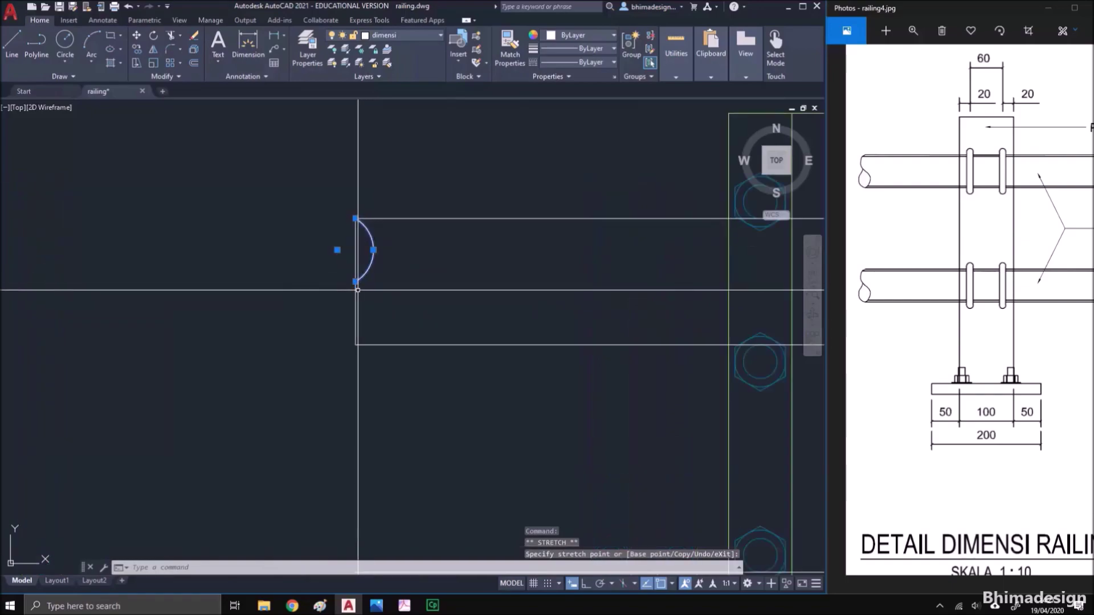
key(Escape)
key(ctrl+z)
key(ctrl+z)
Mirror the arc across the vertical end line, keeping the original, to form a lens shape
key(Return)
click(371, 264)
key(Return)
click(355, 219)
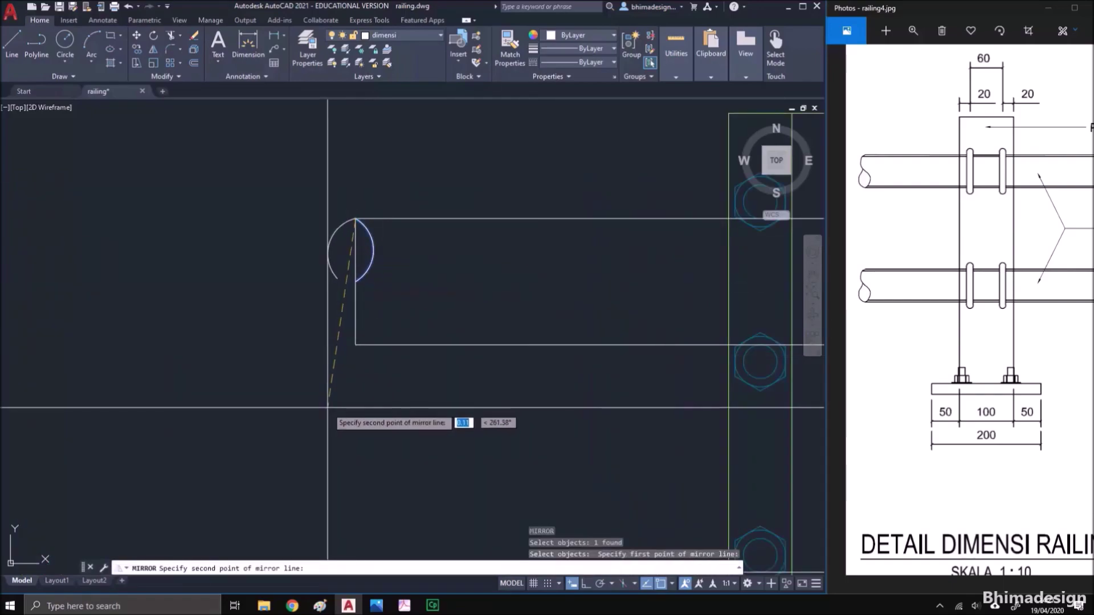
click(349, 428)
key(Return)
Mirror the lens's left arc downward about a horizontal axis through the vertical line's midpoint, keeping the original
key(Return)
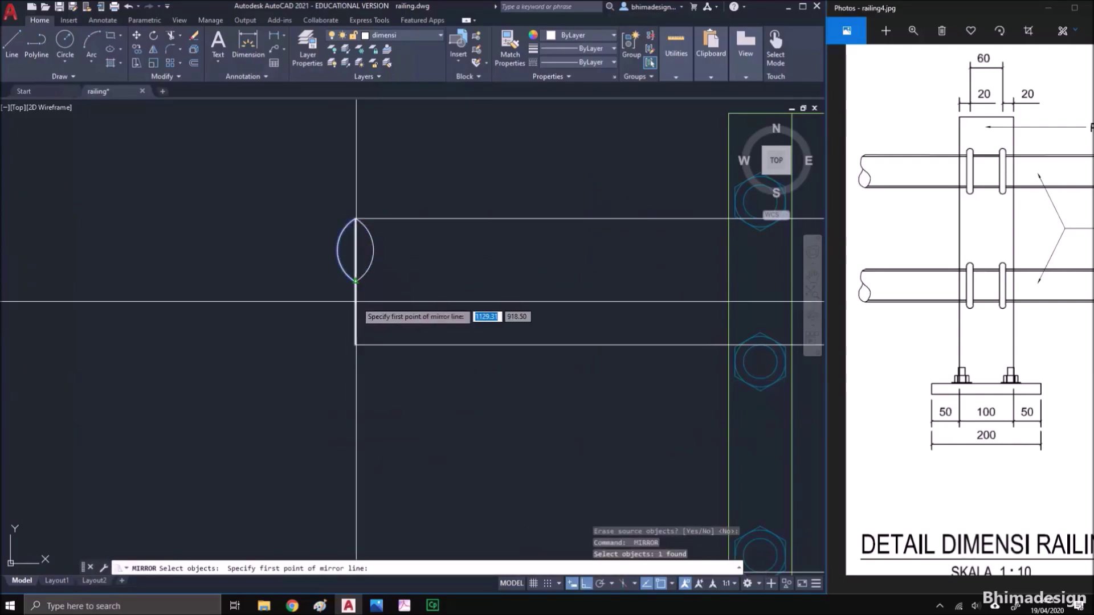
click(356, 285)
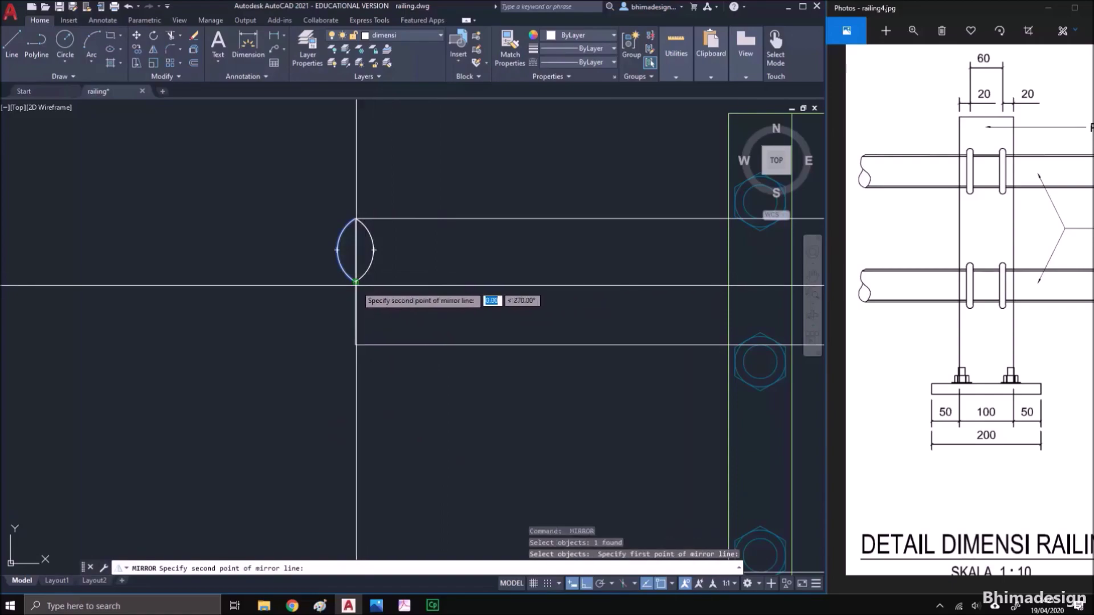
click(432, 285)
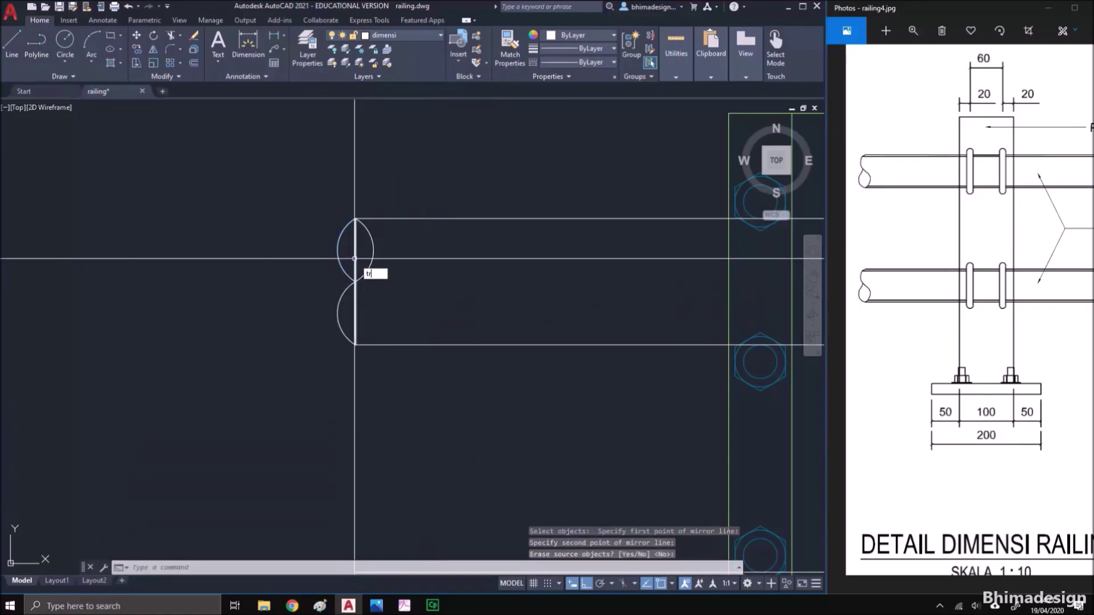
Trim away the vertical end line between the break-symbol arcs
text(tr)
key(Return)
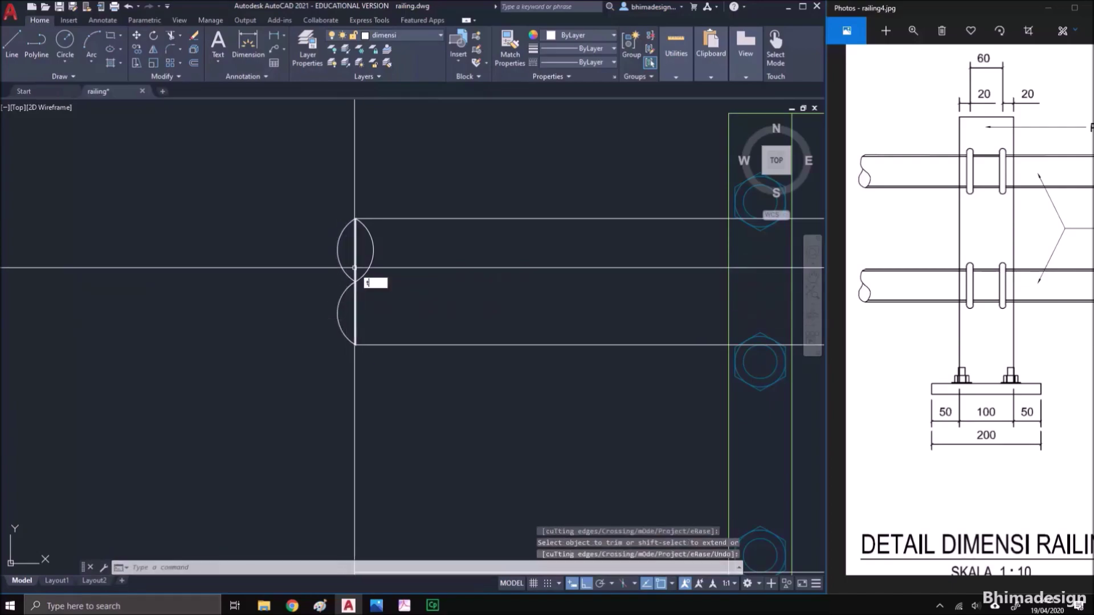
click(355, 300)
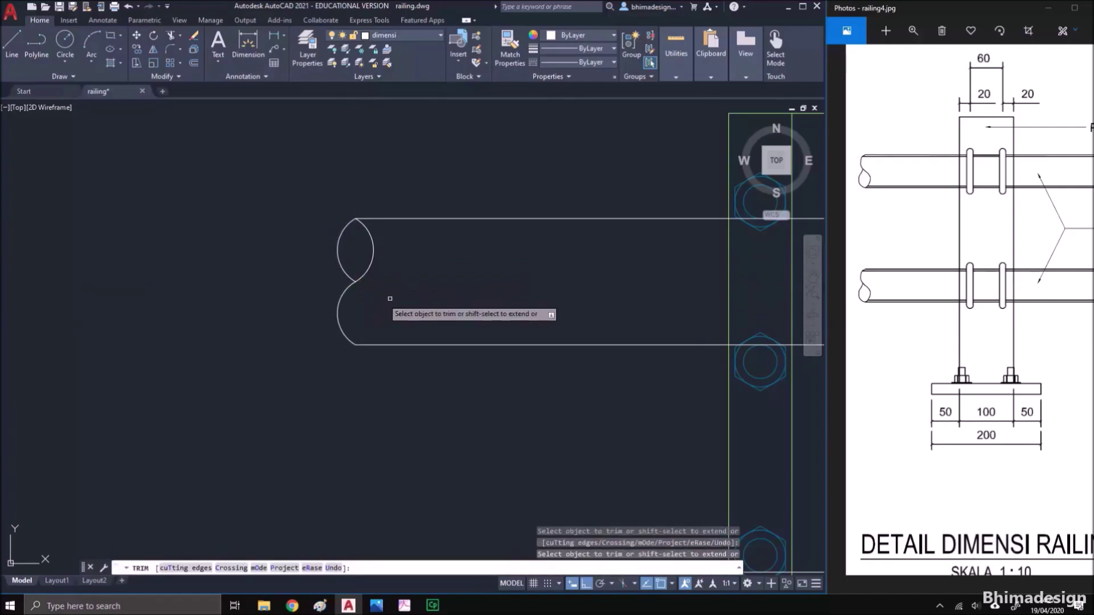
key(Return)
Mirror the three break-symbol arcs across the post's vertical centreline to the pipe's right side, keeping the originals
scroll(365, 307, down, 4)
middle_drag(482, 315, 346, 312)
scroll(350, 307, down, 2)
text(mi)
key(Return)
click(240, 268)
click(288, 331)
key(Return)
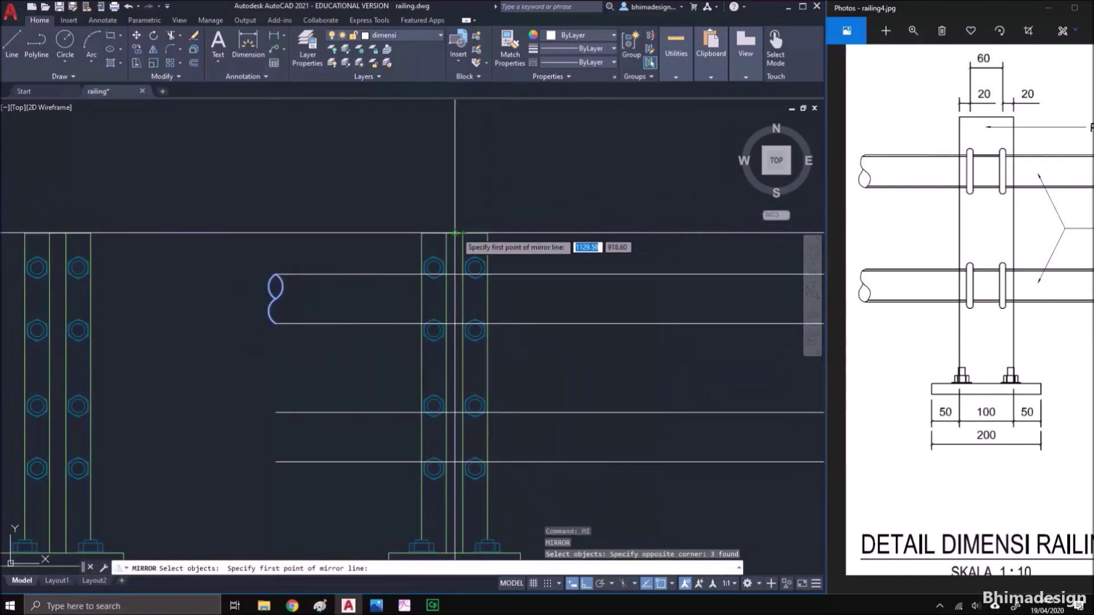
click(454, 234)
click(450, 170)
key(Return)
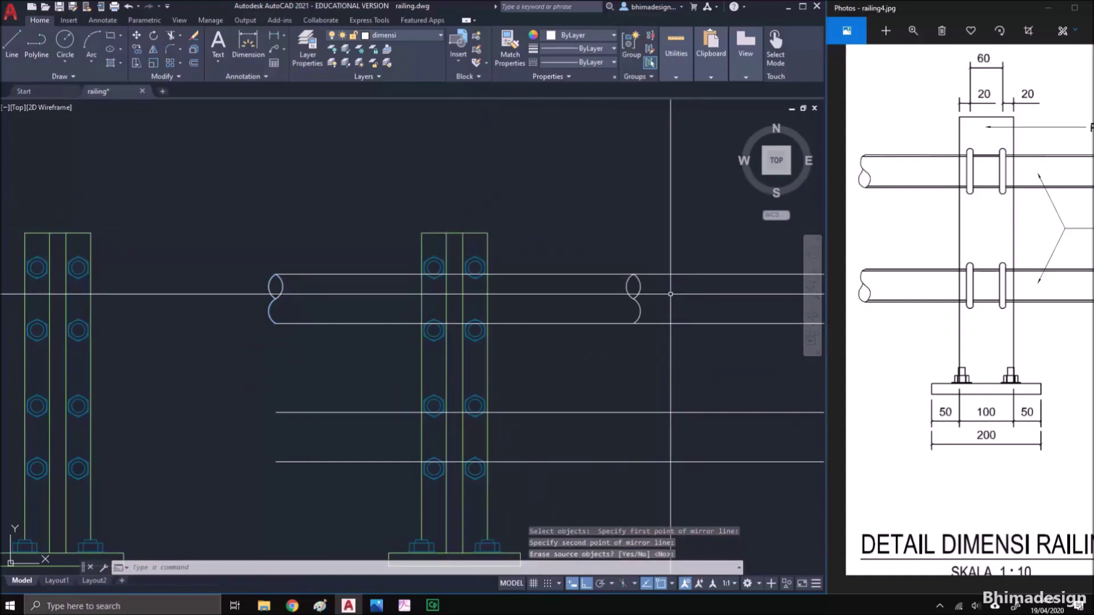
Flip the right break symbol about the vertical axis through its own arc ends, erasing the source
middle_drag(670, 296, 600, 297)
key(Return)
click(544, 253)
click(587, 347)
key(Return)
scroll(574, 286, up, 3)
click(548, 258)
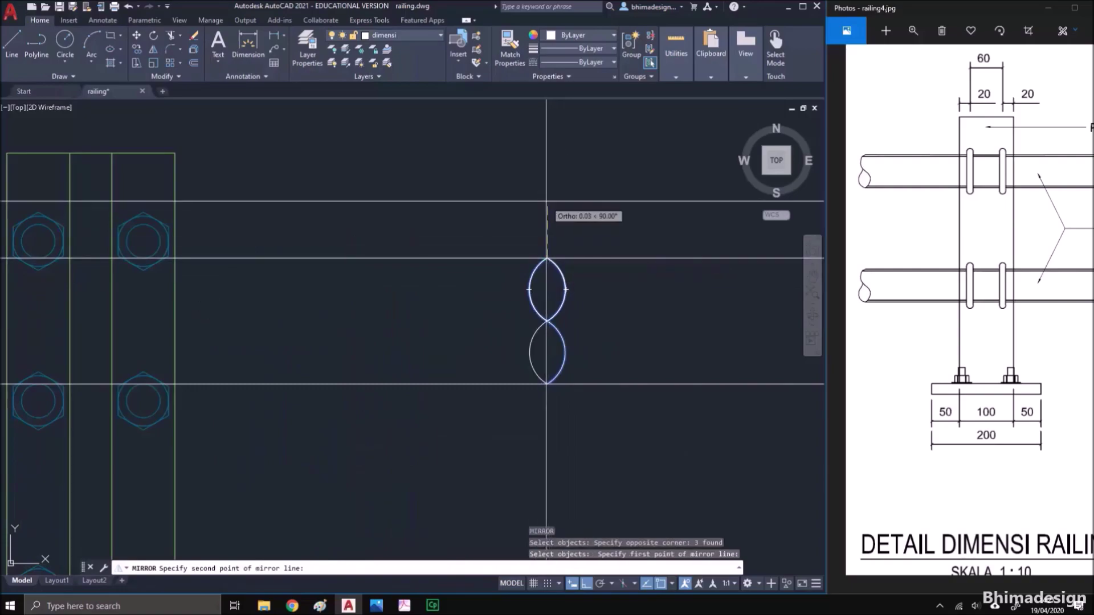
click(545, 203)
text(y)
key(Return)
Flip the right break symbol upside down about a horizontal axis through its midpoint, erasing the source arcs
scroll(572, 327, down, 2)
scroll(572, 327, down, 2)
text(m)
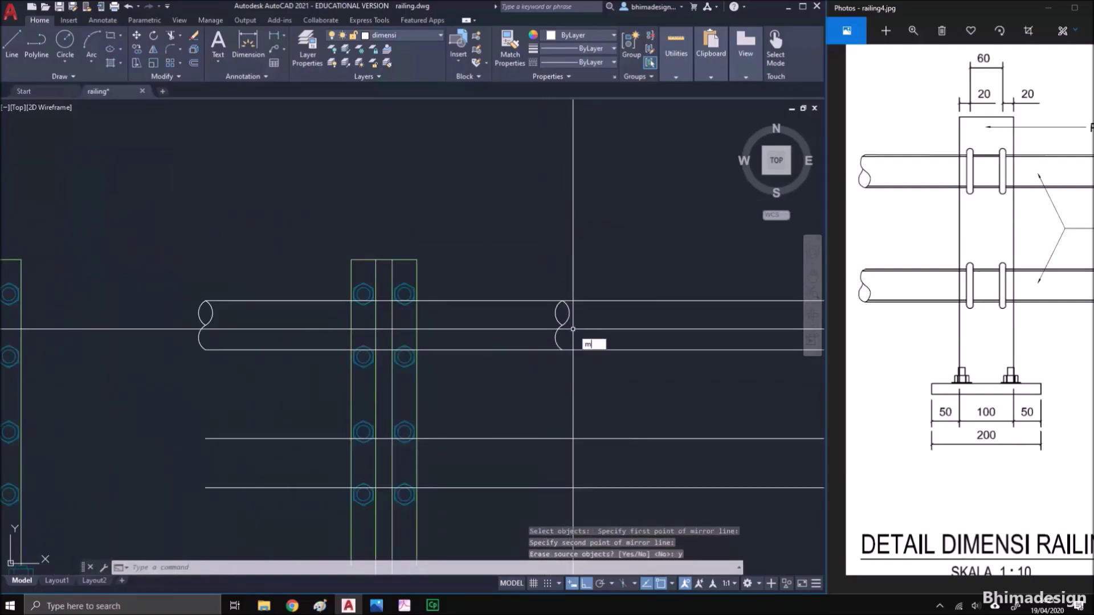
text(i)
key(Return)
click(547, 269)
click(576, 359)
key(Return)
scroll(560, 317, up, 2)
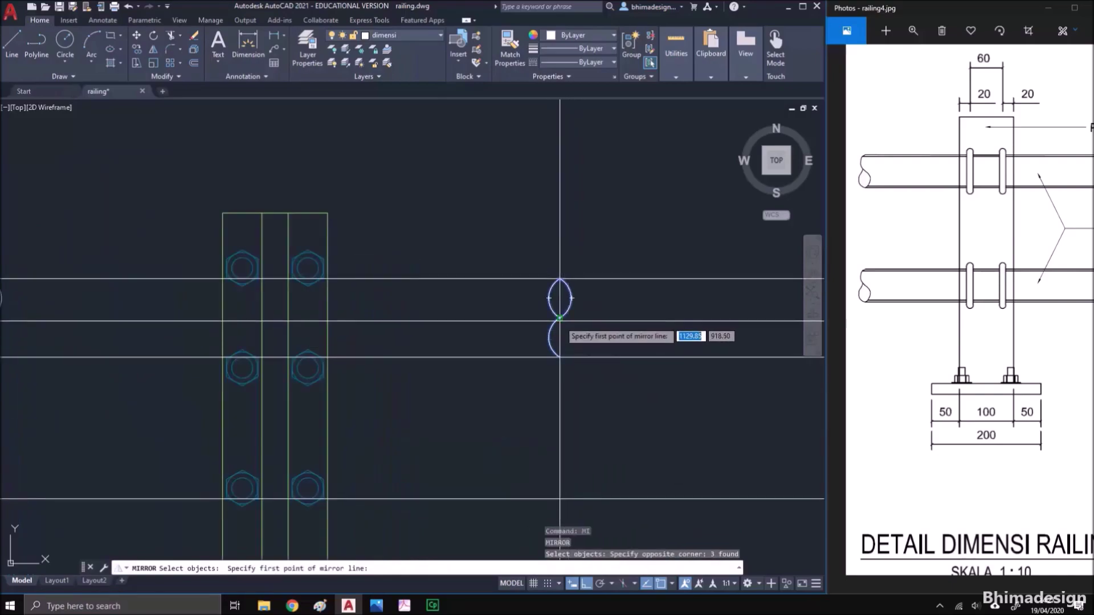
click(560, 317)
click(609, 333)
text(y)
key(Return)
Mirror the inverted right break symbol about its own vertical axis and erase the source arcs
scroll(596, 346, down, 2)
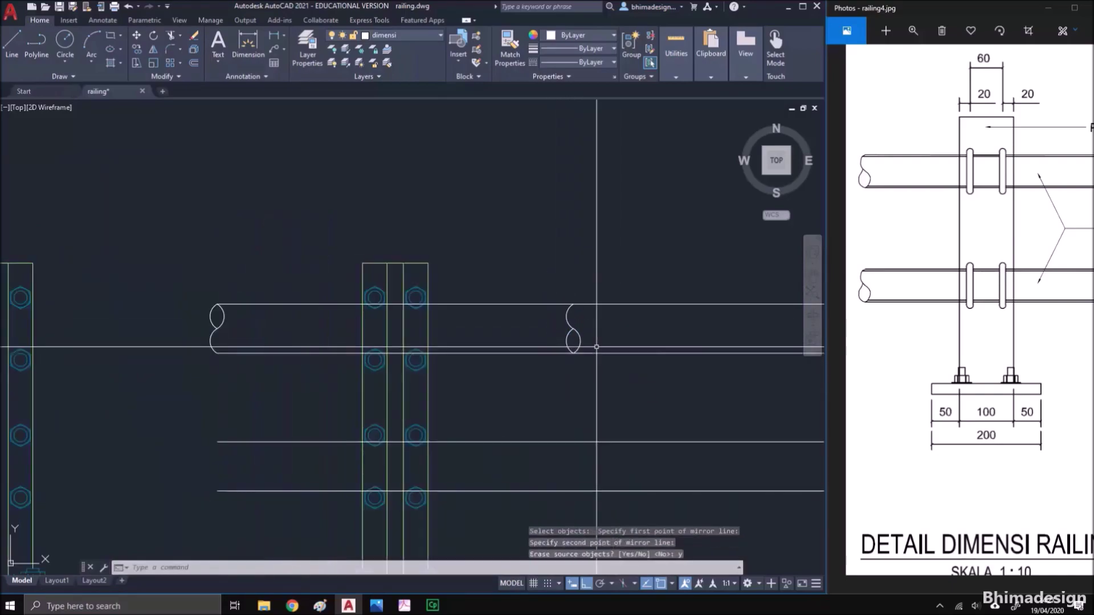
key(Return)
click(550, 277)
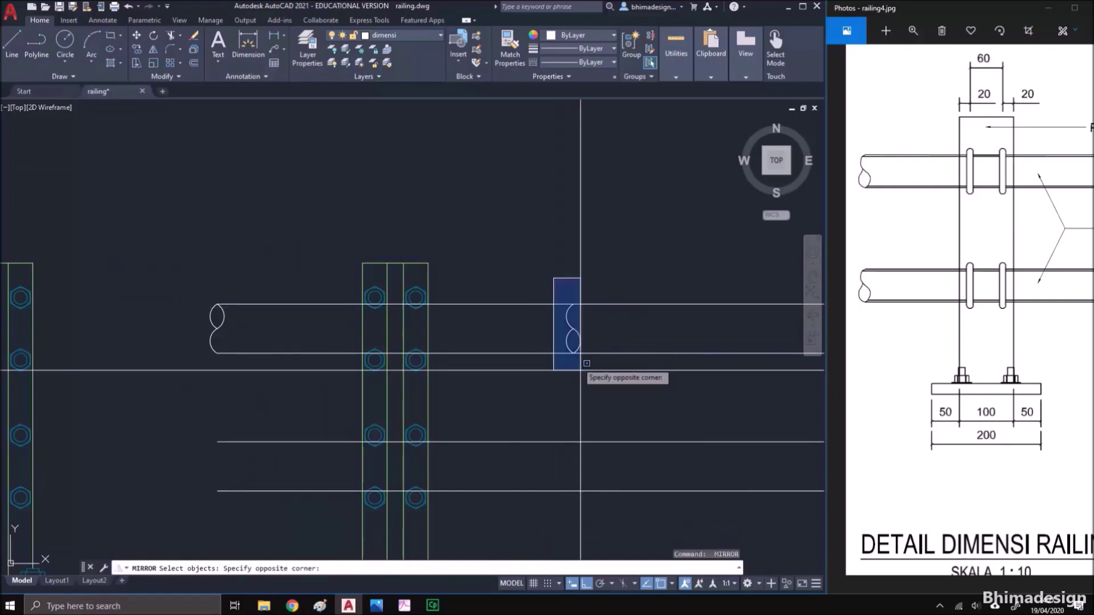
click(579, 363)
key(Return)
click(573, 329)
click(575, 261)
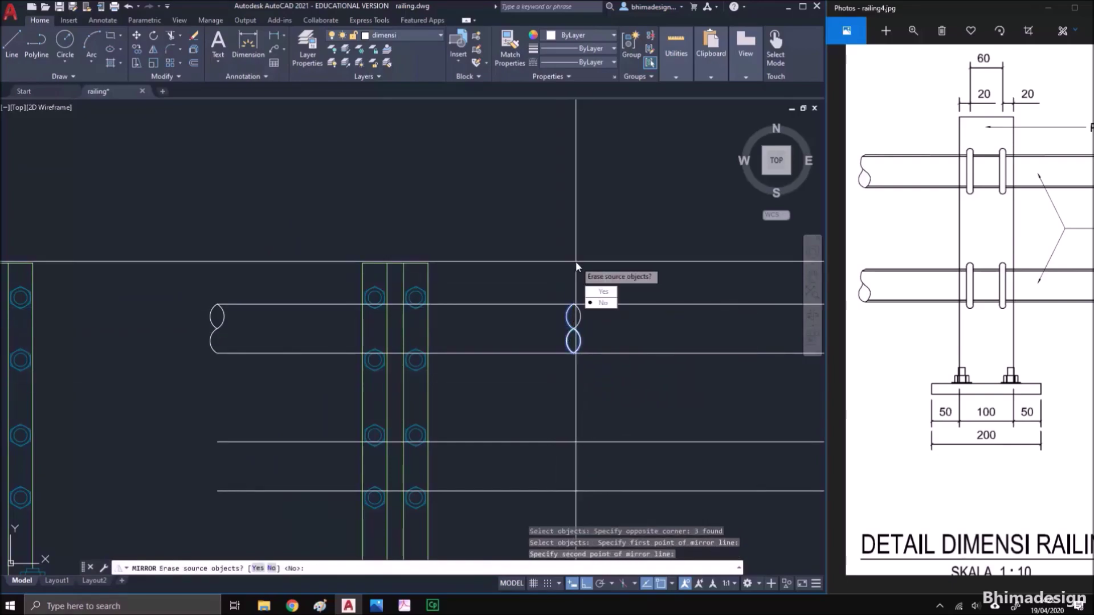
text(y)
key(Return)
Trim the upper pipe's two horizontal lines beyond the right break symbol
text(t)
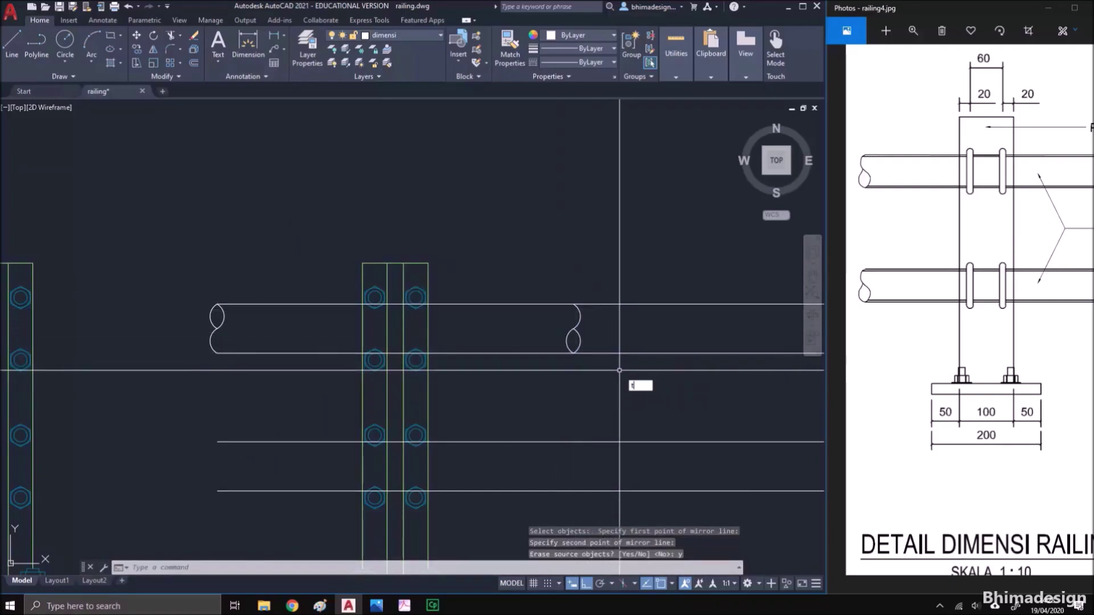
key(Return)
click(684, 403)
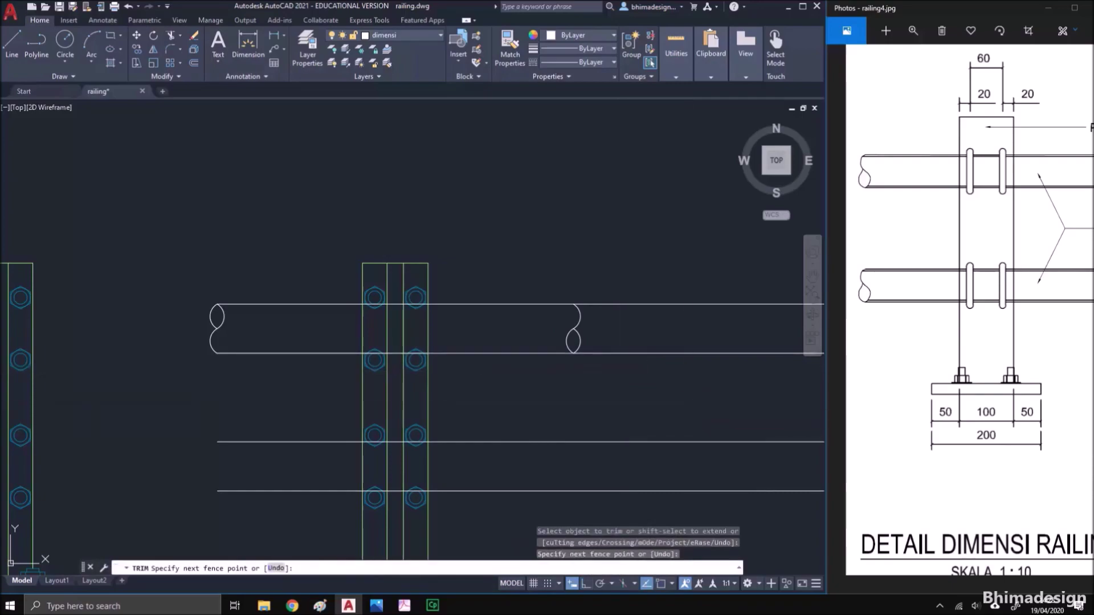
click(638, 266)
key(Return)
key(Return)
Copy the upper pipe with both break symbols straight down onto the lower pipe's position
text(c)
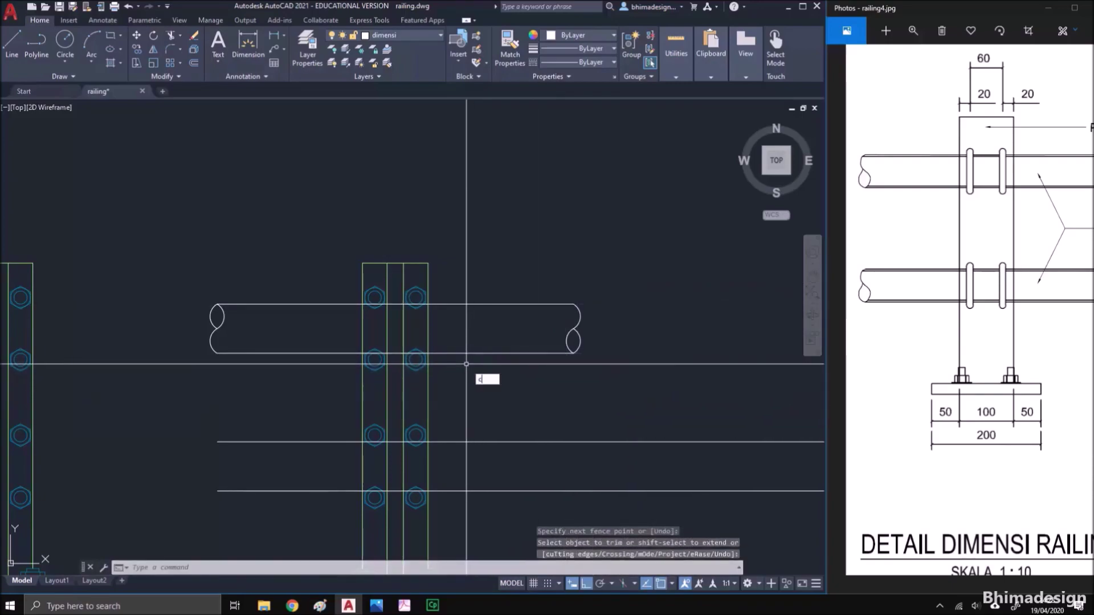
text(o)
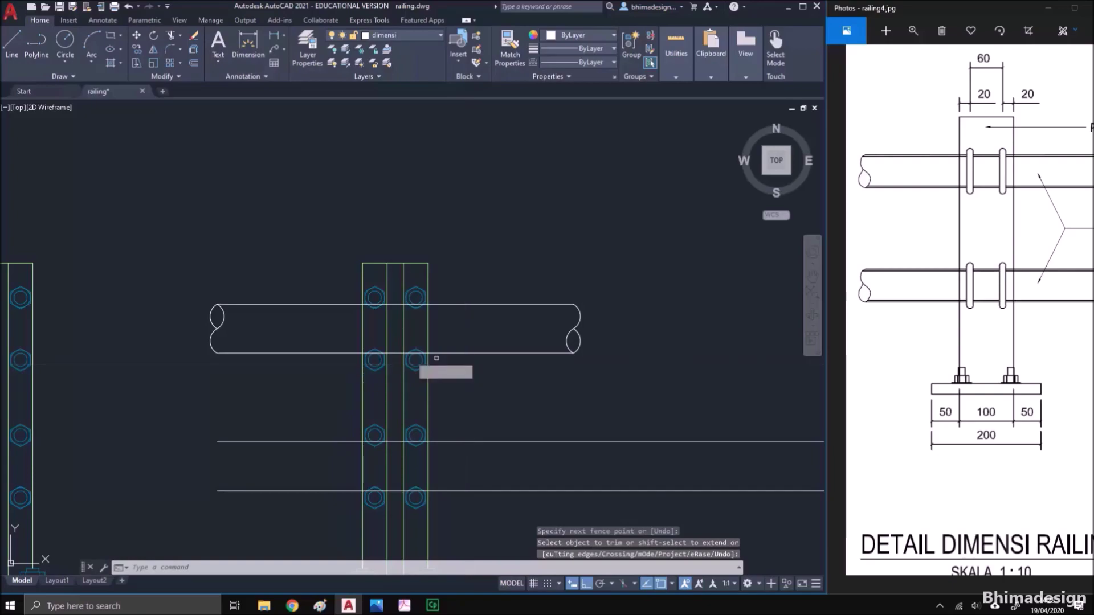
key(Return)
click(598, 364)
click(180, 266)
click(587, 380)
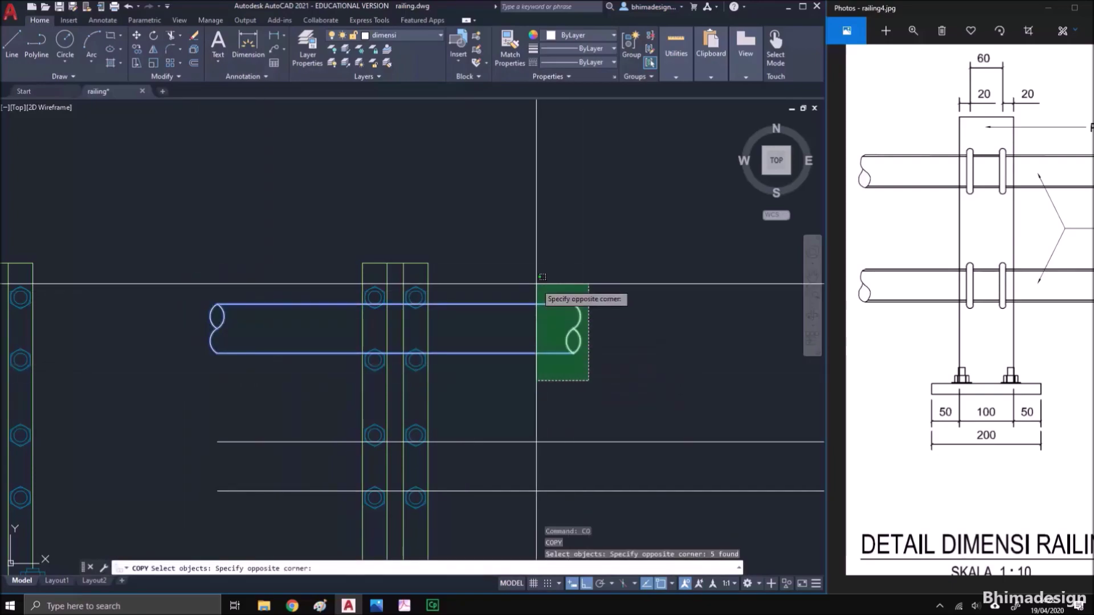
click(534, 285)
key(Return)
click(394, 303)
click(456, 442)
key(Escape)
Erase the lower pipe's two original long horizontal lines that extend beyond the right break symbol
click(676, 506)
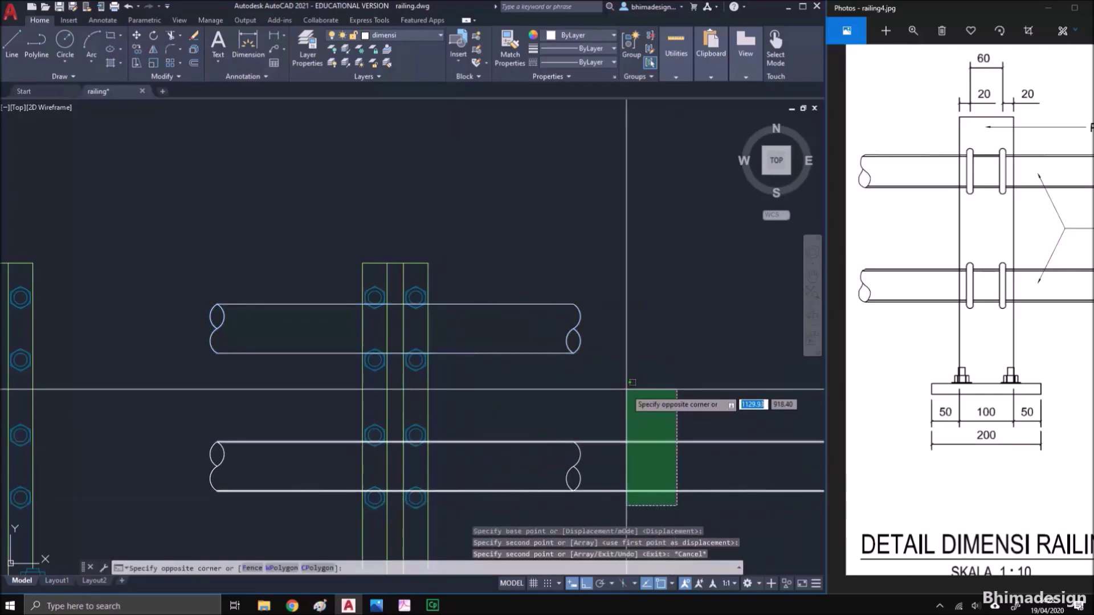
click(629, 398)
text(e)
key(Return)
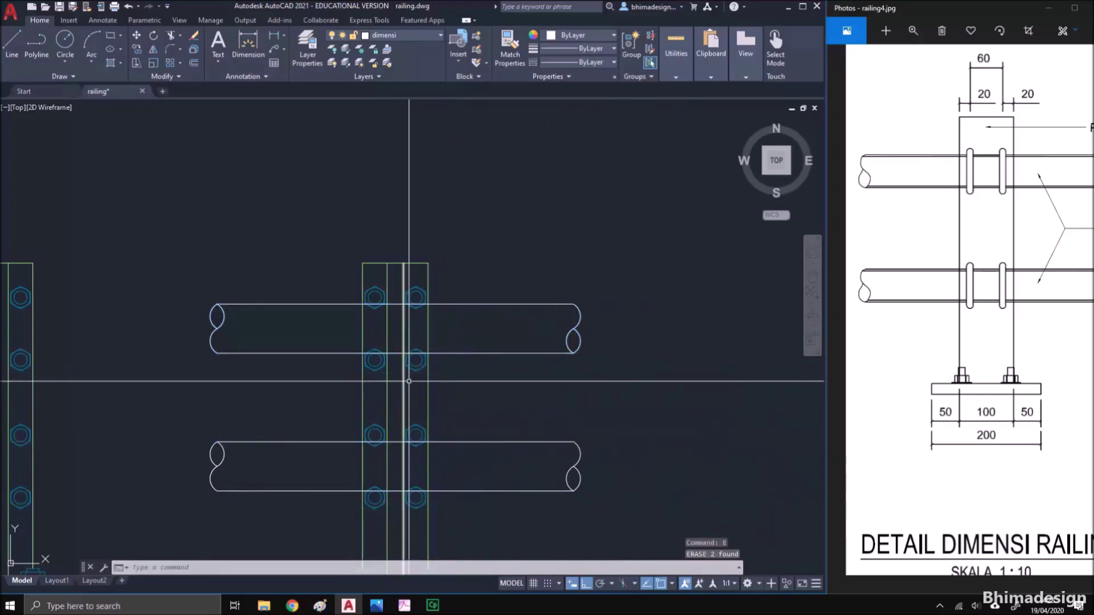
Draw a vertical line from the top of the post's upper-left bolt circle to the bottom of the bolt circle below it
mouse_move(409, 381)
middle_down()
mouse_move(456, 415)
mouse_move(463, 349)
middle_up()
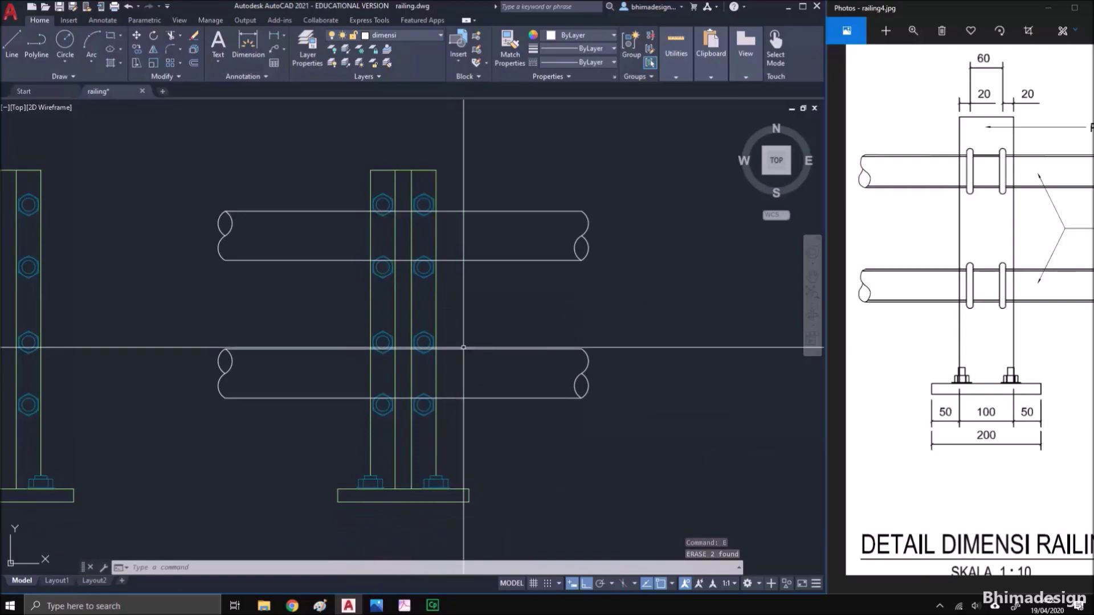
mouse_move(385, 284)
middle_down()
mouse_move(703, 296)
mouse_move(485, 292)
middle_up()
scroll(510, 212, up, 2)
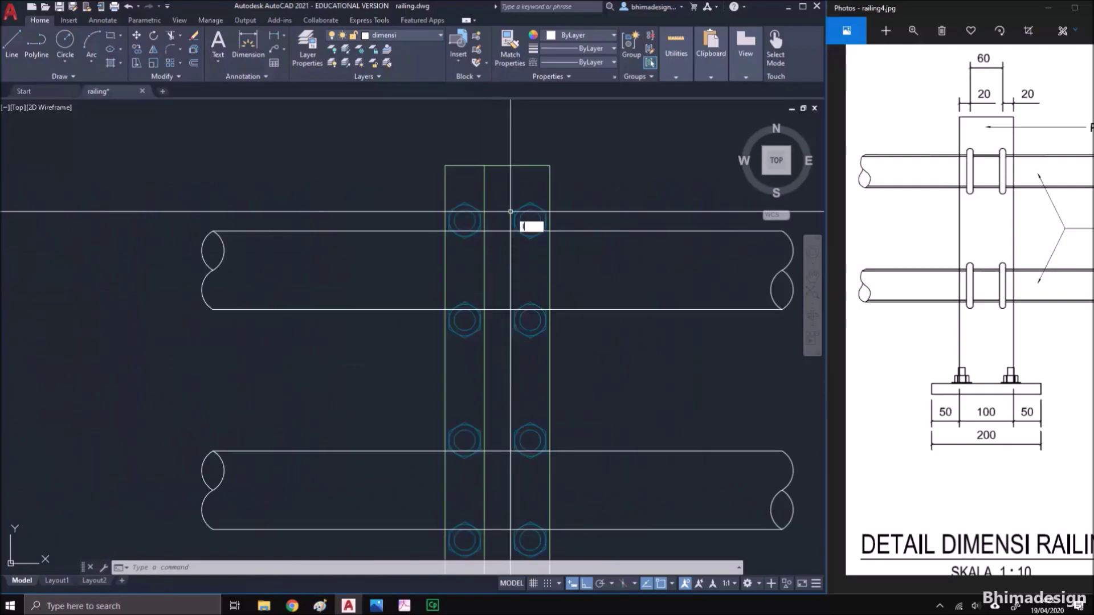
key(Return)
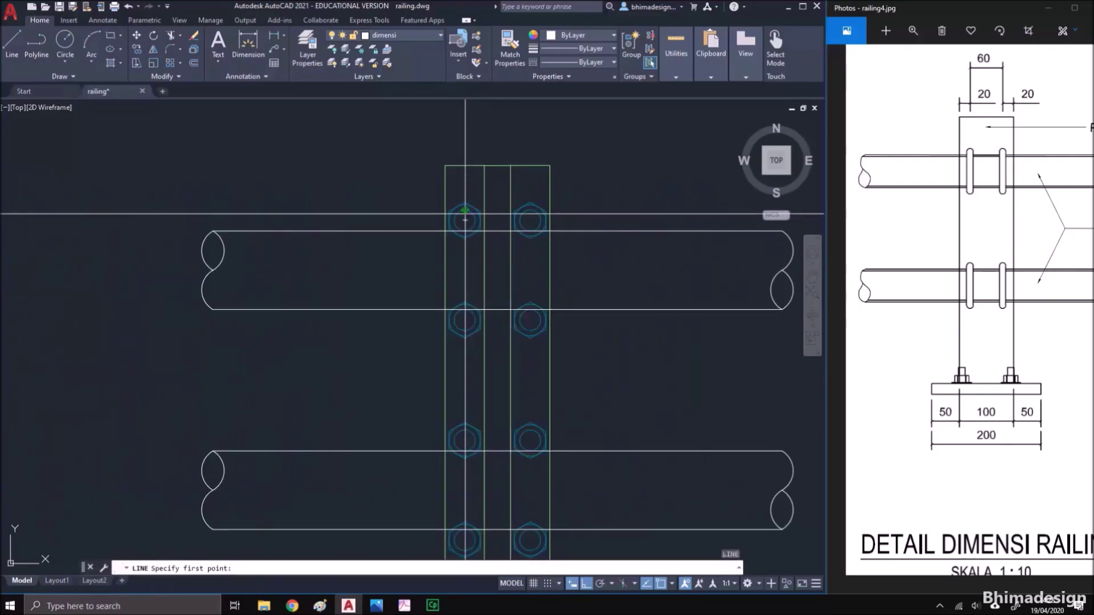
scroll(465, 214, up, 4)
click(465, 210)
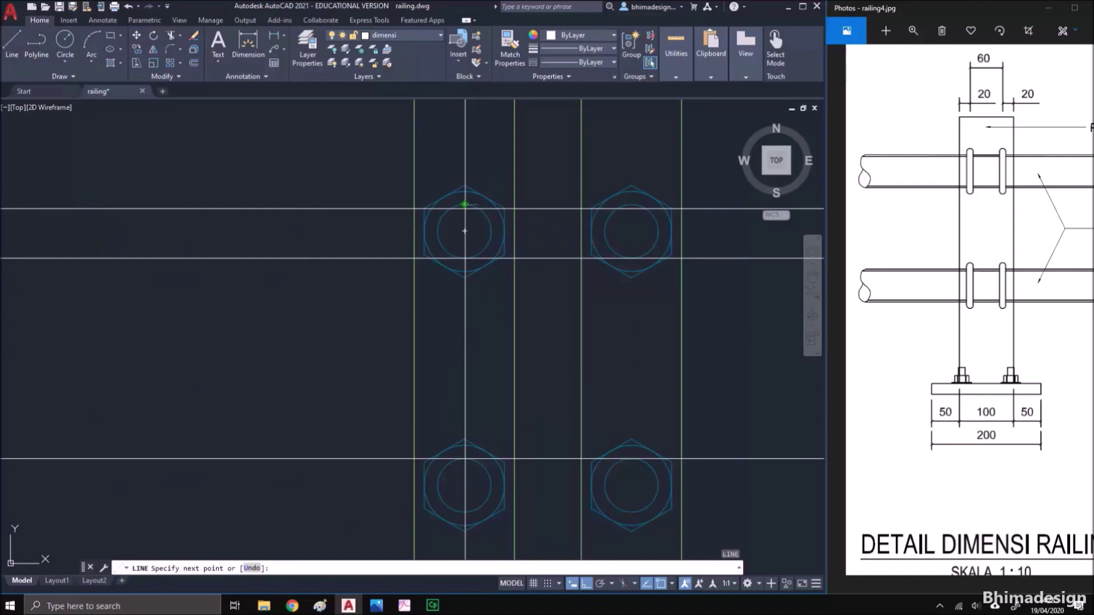
click(465, 512)
key(Return)
Offset the vertical line through the left bolts by 0.01 to both sides
text(o)
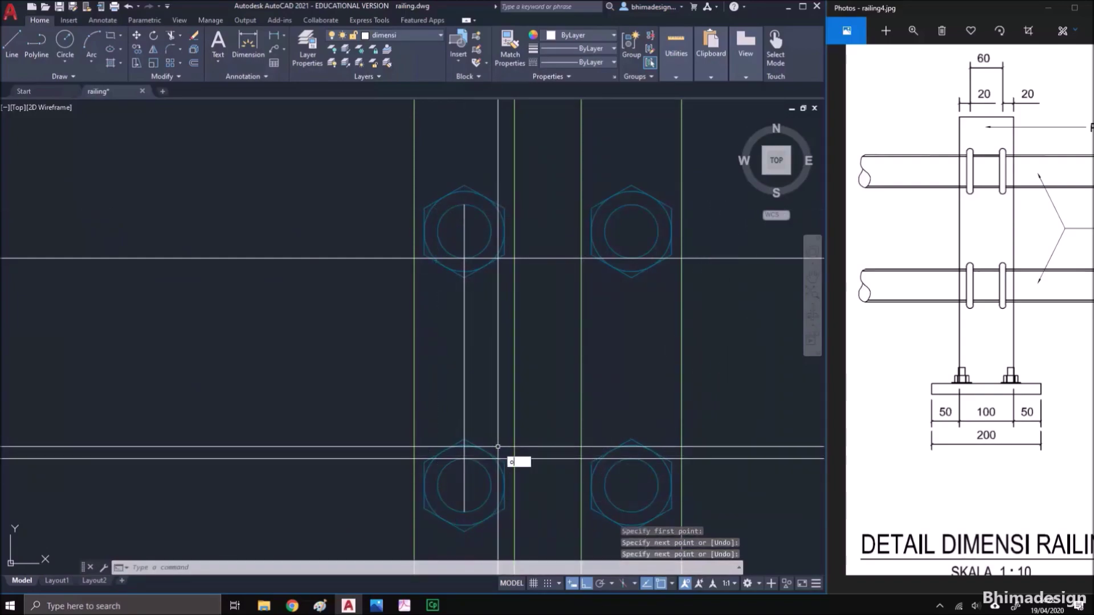
key(Return)
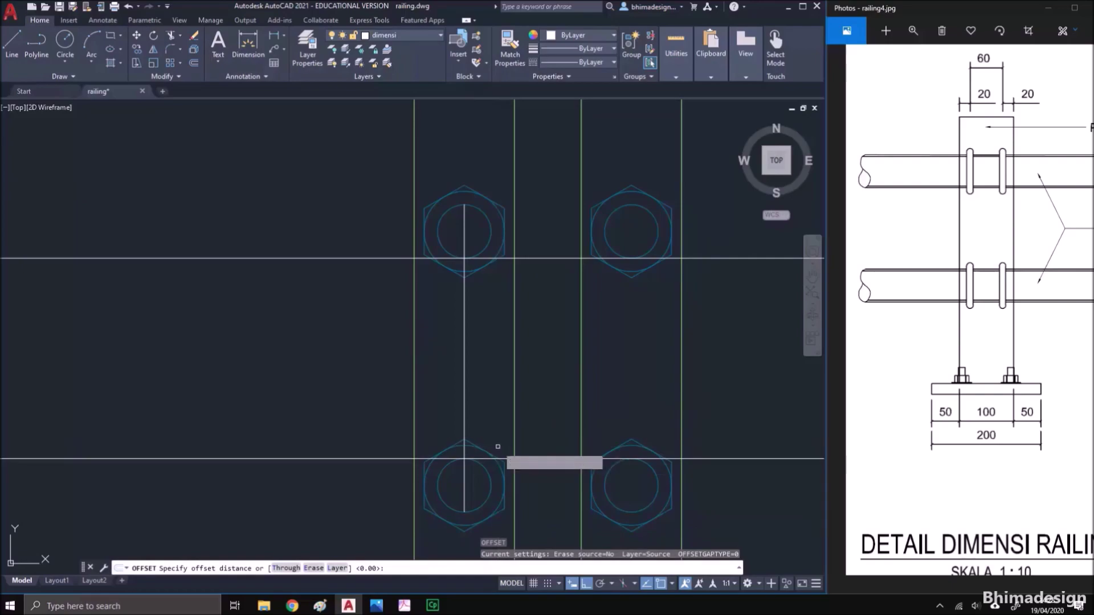
text(.01)
key(Return)
click(464, 397)
click(452, 375)
click(465, 388)
click(478, 384)
key(Return)
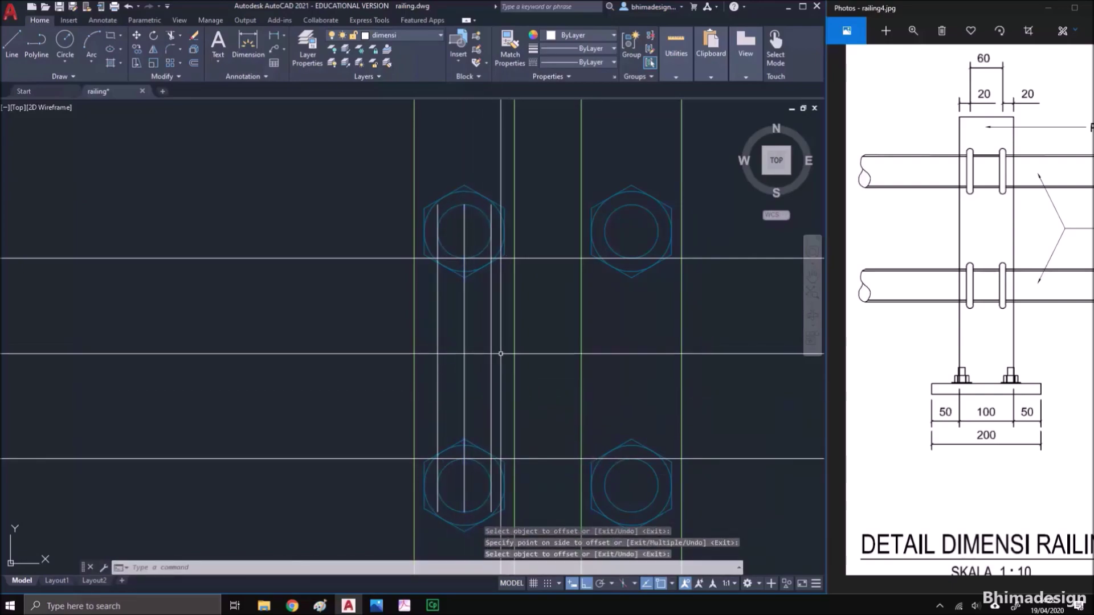
Trim the ends of the two offset lines that overhang the left bolt circles
text(tr)
key(Return)
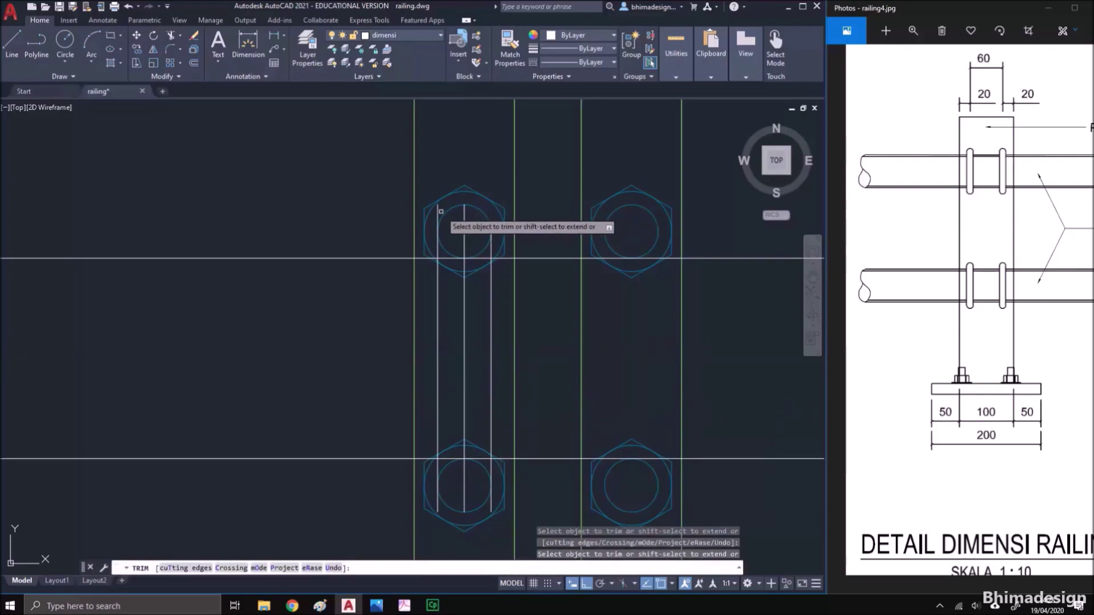
click(440, 211)
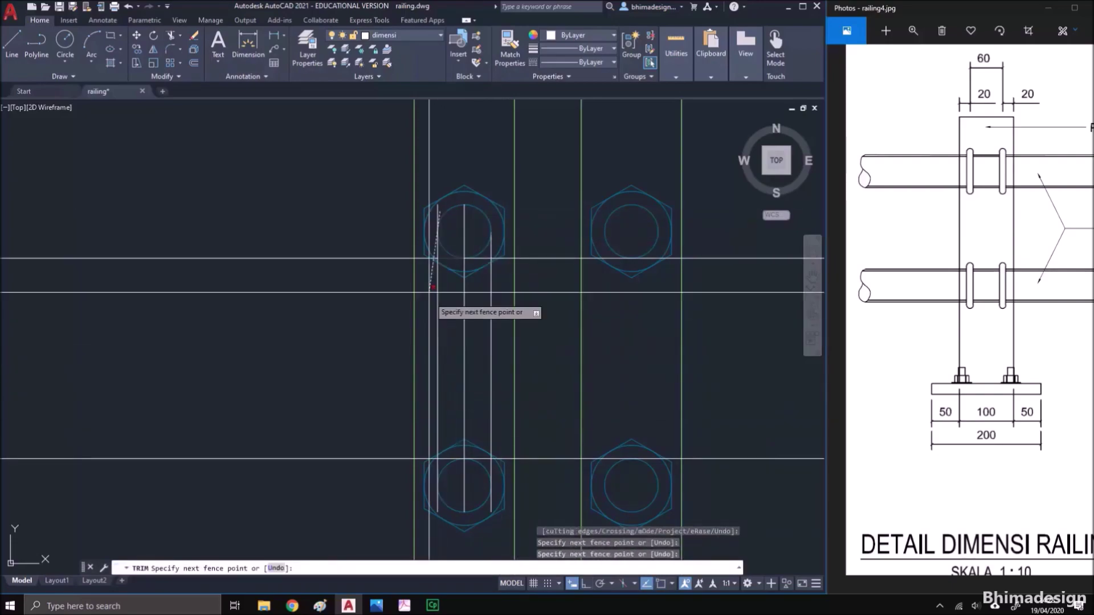
Trim the overhanging ends of the vertical clamp lines at the upper and lower bolts in the post's first bolt column
click(428, 216)
click(432, 504)
click(440, 506)
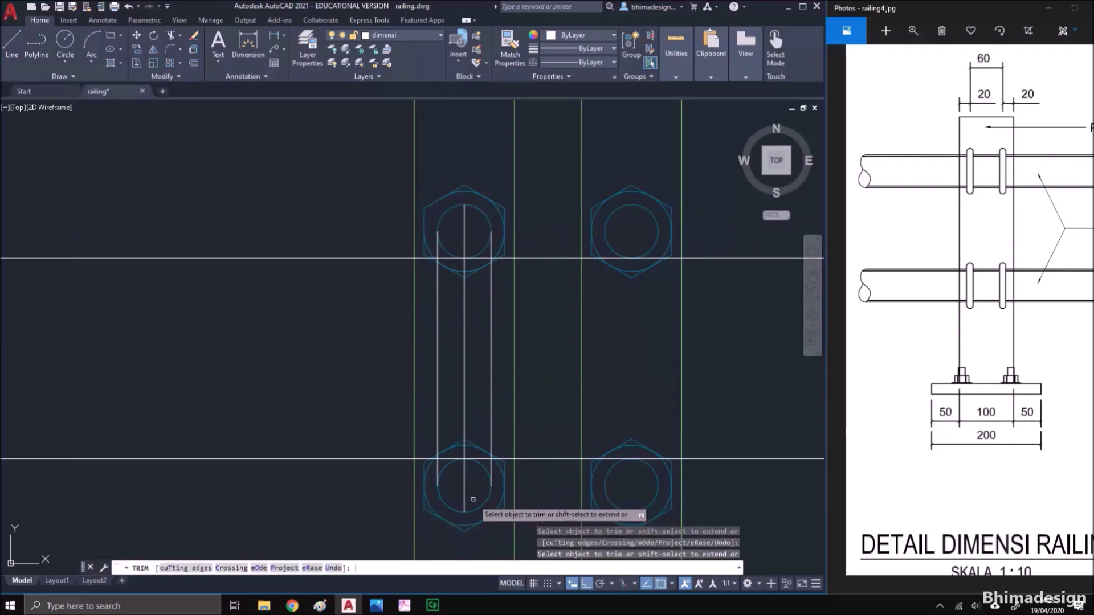
key(Return)
Erase the vertical centre line joining the two bolts of the clamp
scroll(475, 369, down, 2)
middle_drag(550, 416, 506, 413)
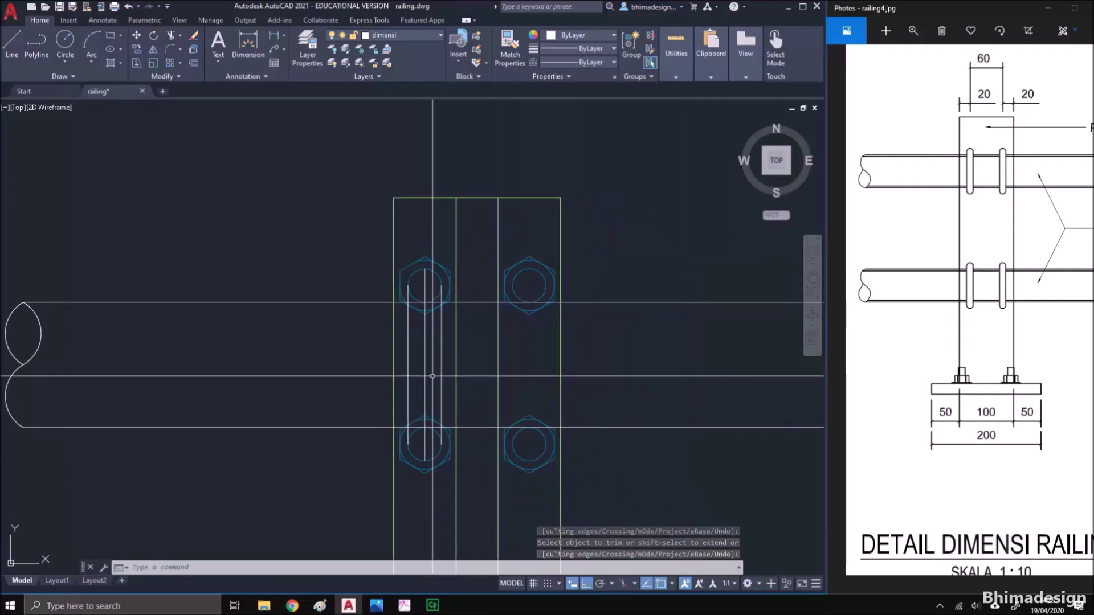
click(426, 359)
text(e)
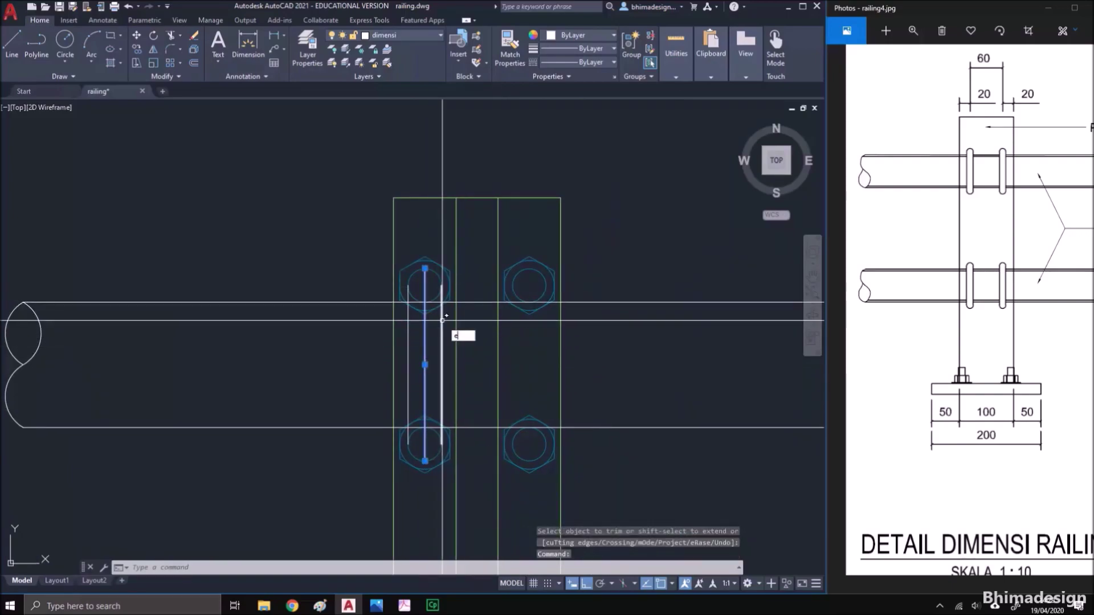
key(Return)
Trim the lower parts of the upper bolt's hexagon and circles that lie between the two clamp lines
scroll(430, 295, up, 2)
text(t)
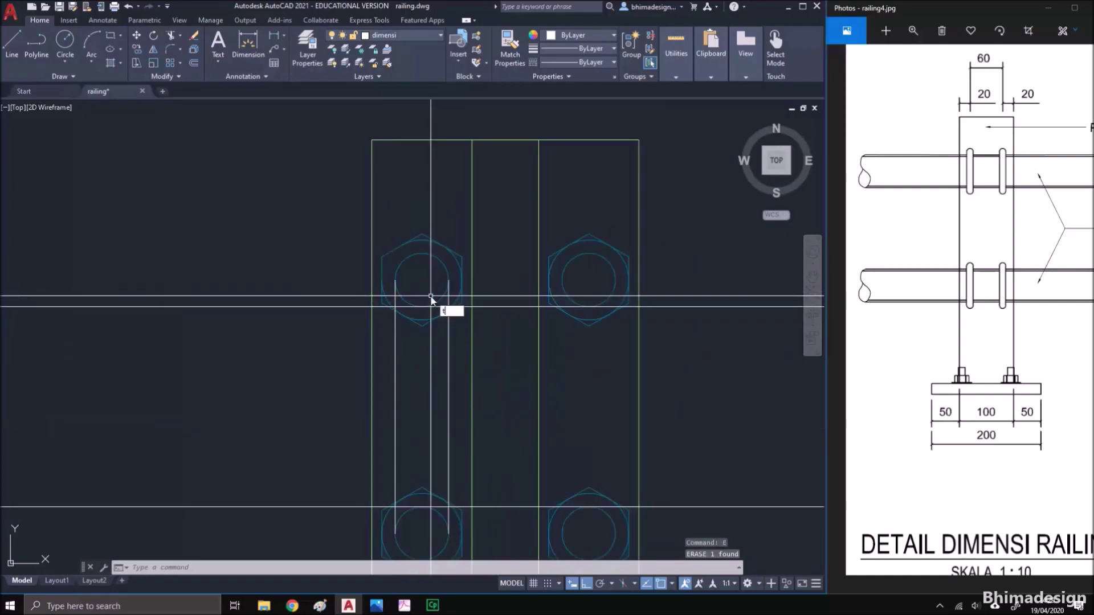
text(r)
key(Return)
mouse_move(420, 315)
mouse_down()
mouse_move(429, 327)
mouse_move(413, 317)
mouse_up()
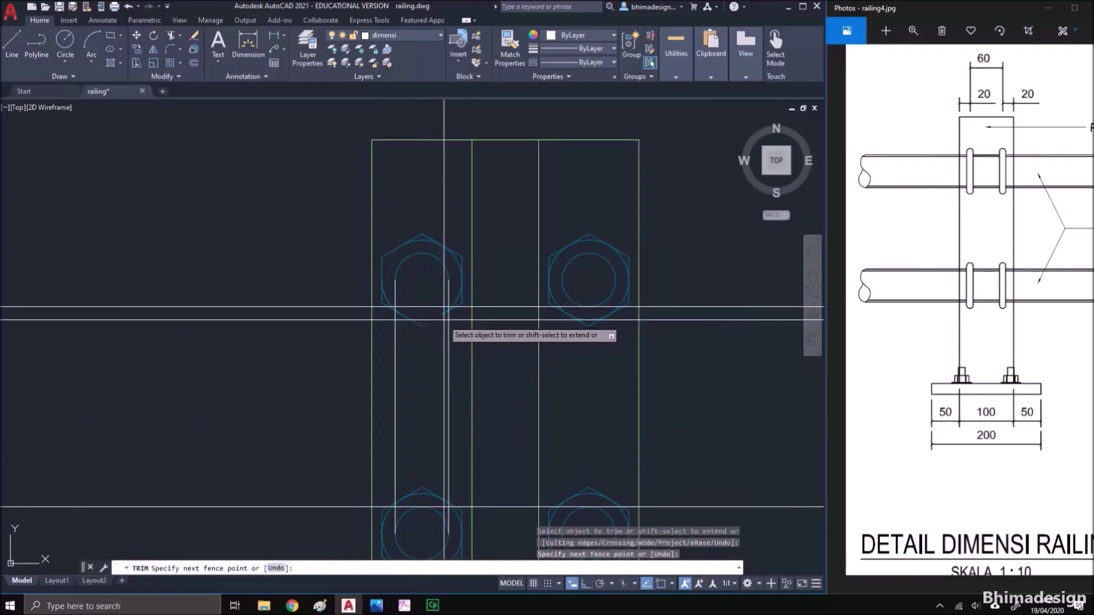
click(411, 319)
drag(402, 310, 402, 328)
Trim the upper parts of the lower bolt's hexagon and circles that lie between the two clamp lines
scroll(444, 521, up, 2)
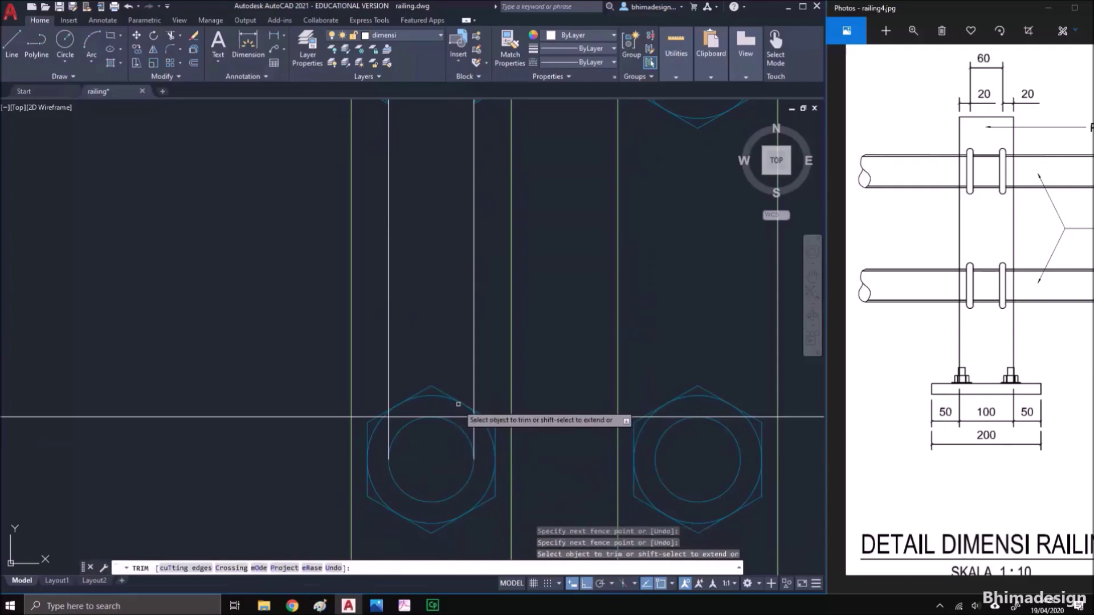
click(457, 397)
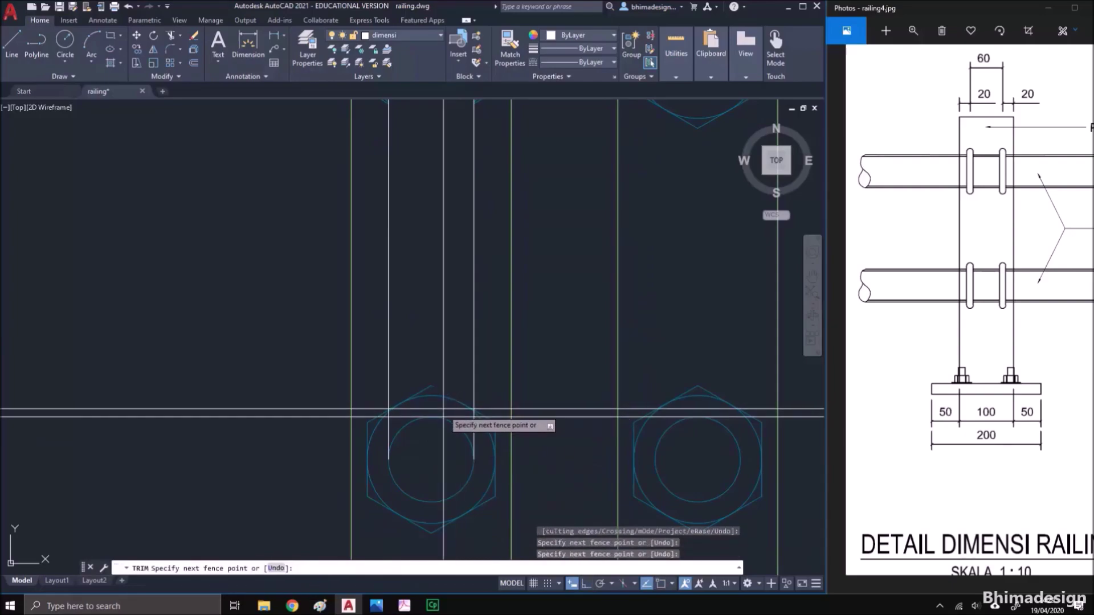
click(399, 407)
click(463, 433)
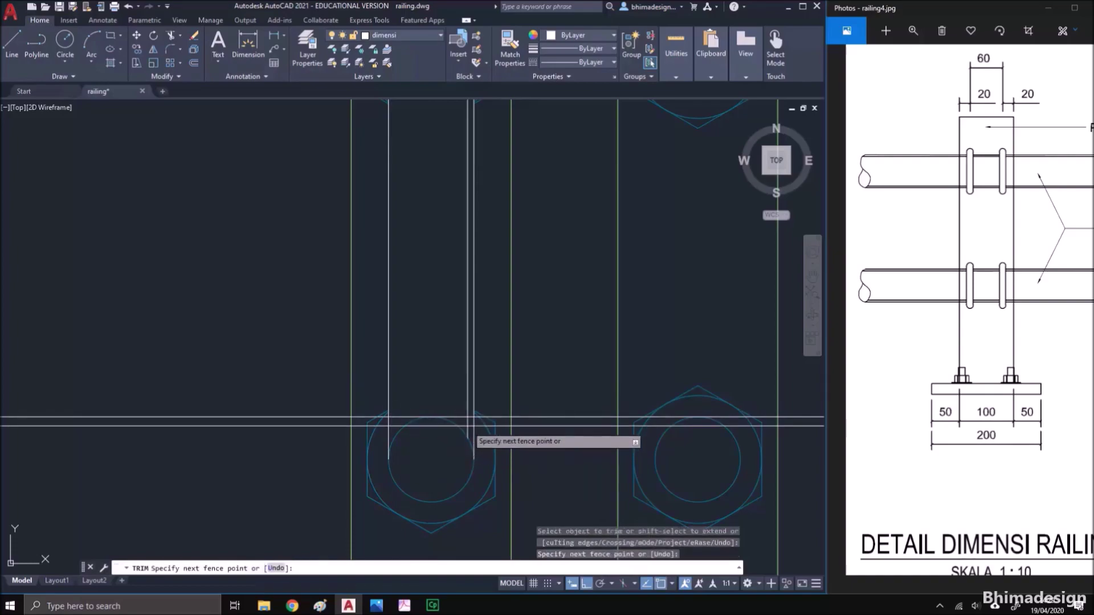
scroll(450, 425, down, 3)
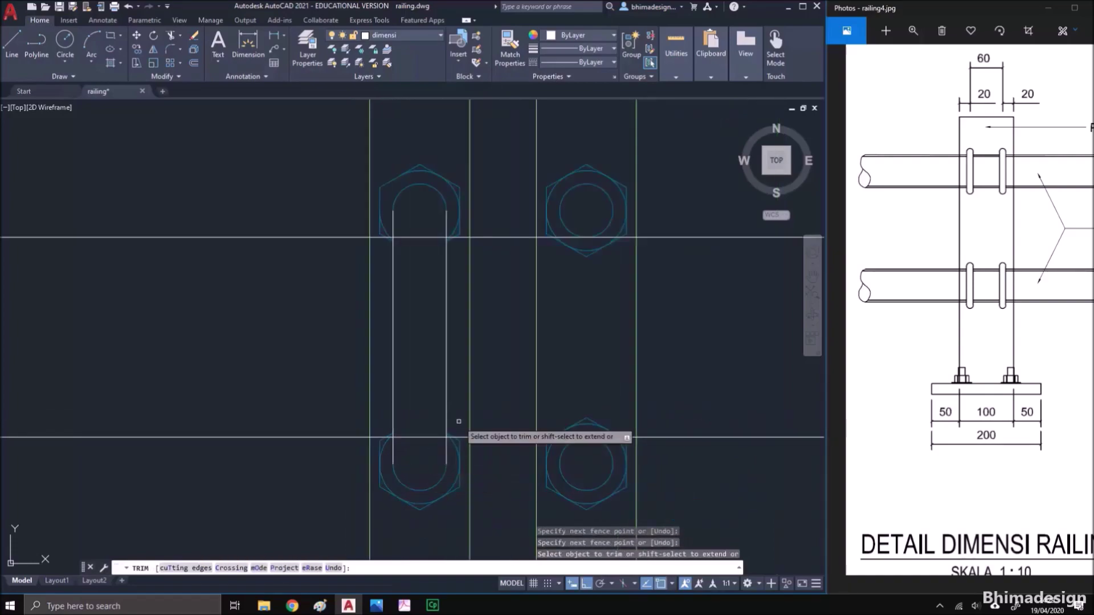
scroll(425, 426, down, 2)
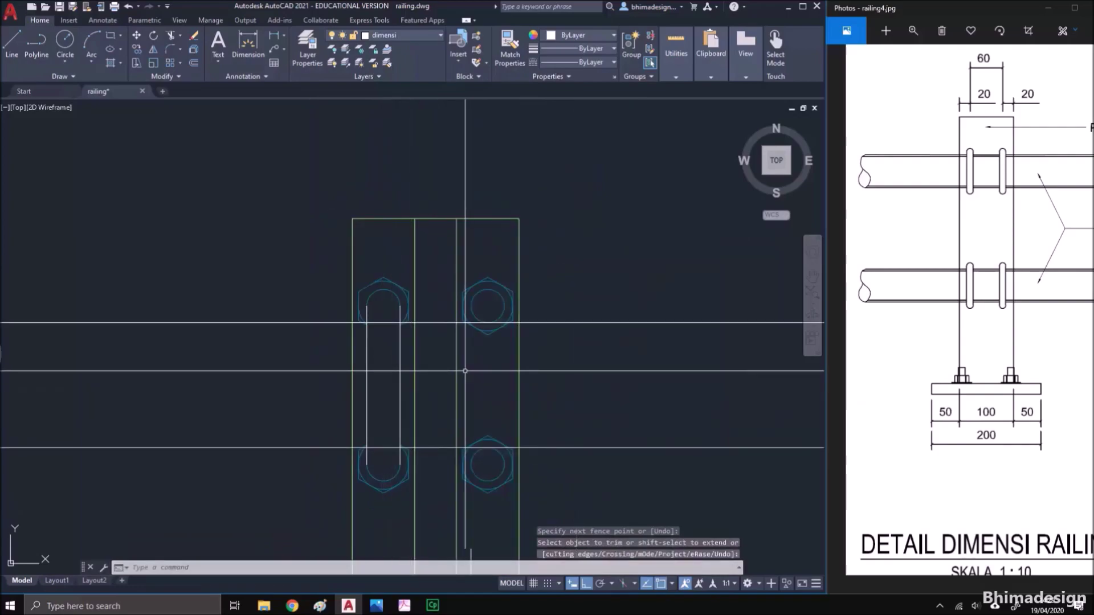
key(Escape)
Erase the two untrimmed bolts beside the finished clamp on the upper pipe
click(439, 243)
click(545, 512)
text(e)
key(Return)
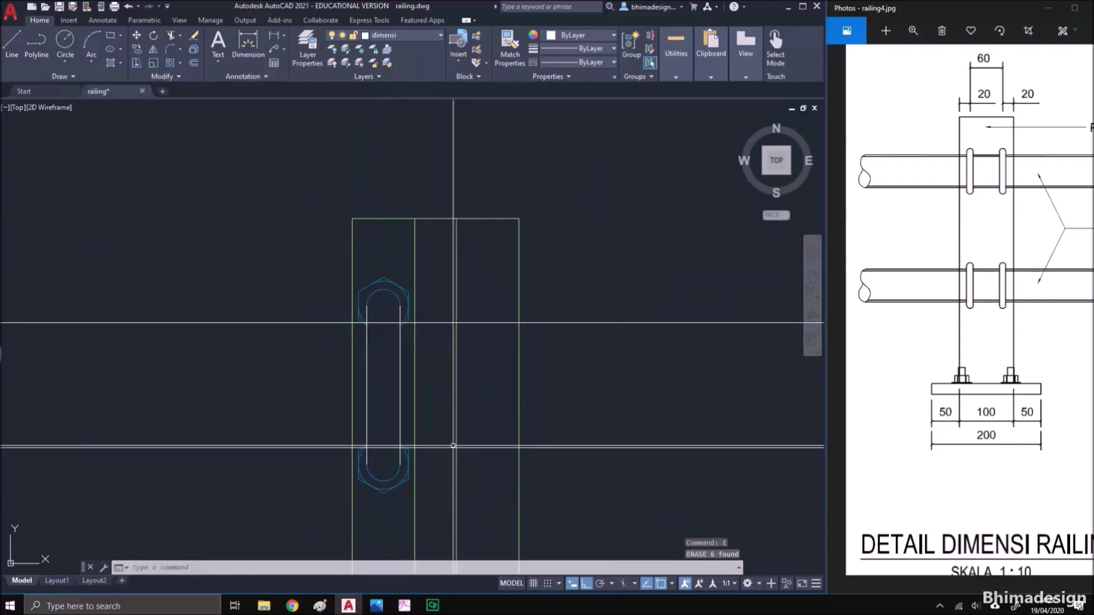
Mirror the finished clamp with its bolts about the post's vertical centreline, keeping the source objects
text(mi)
key(Return)
click(321, 269)
click(460, 532)
key(Return)
click(436, 218)
click(435, 178)
key(Return)
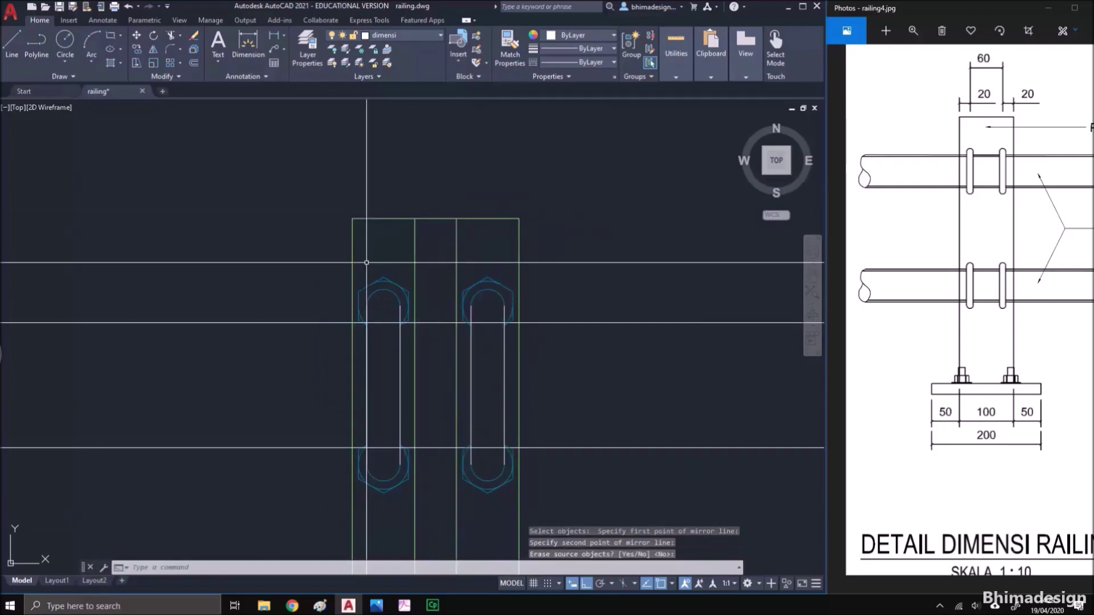
Assign both clamps with their bolts to the baut layer
click(334, 246)
click(547, 466)
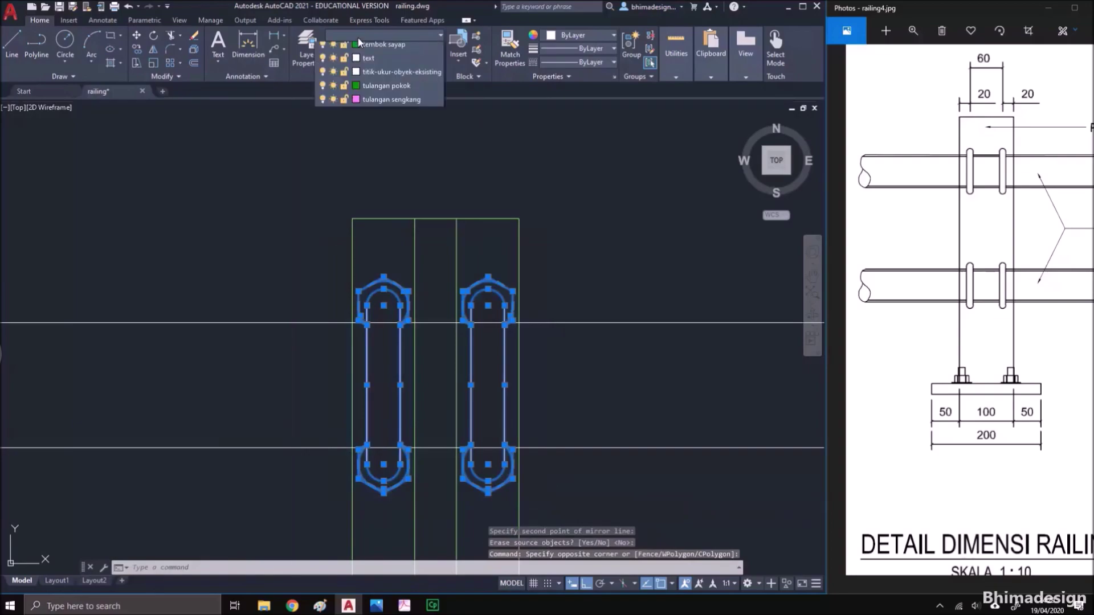
click(358, 35)
click(372, 102)
key(Escape)
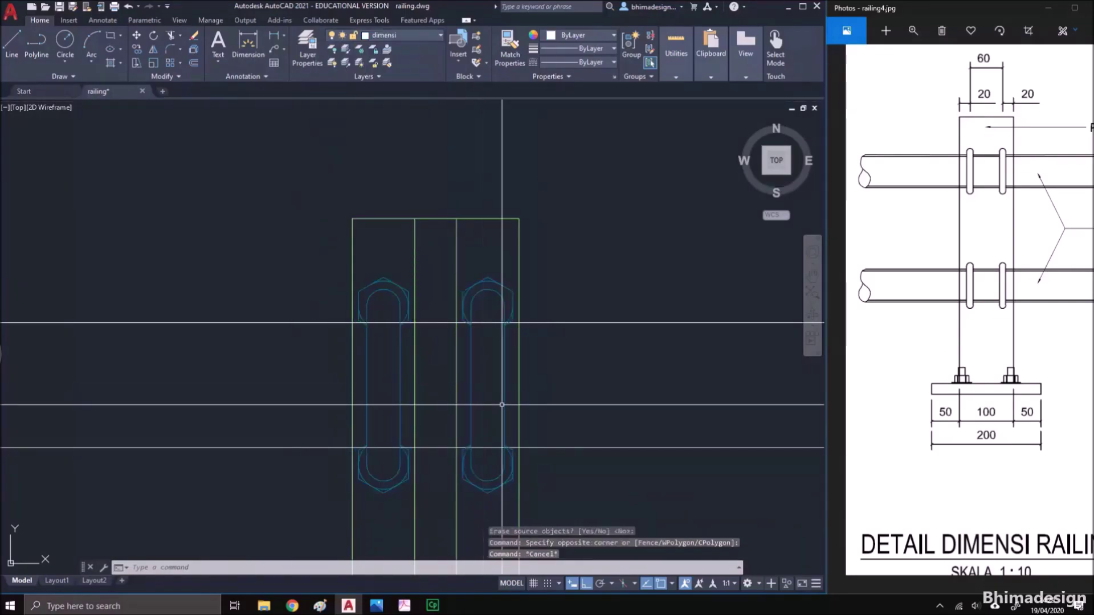
Trim the upper pipe's horizontal edges where they pass through the two clamps
scroll(511, 385, down, 2)
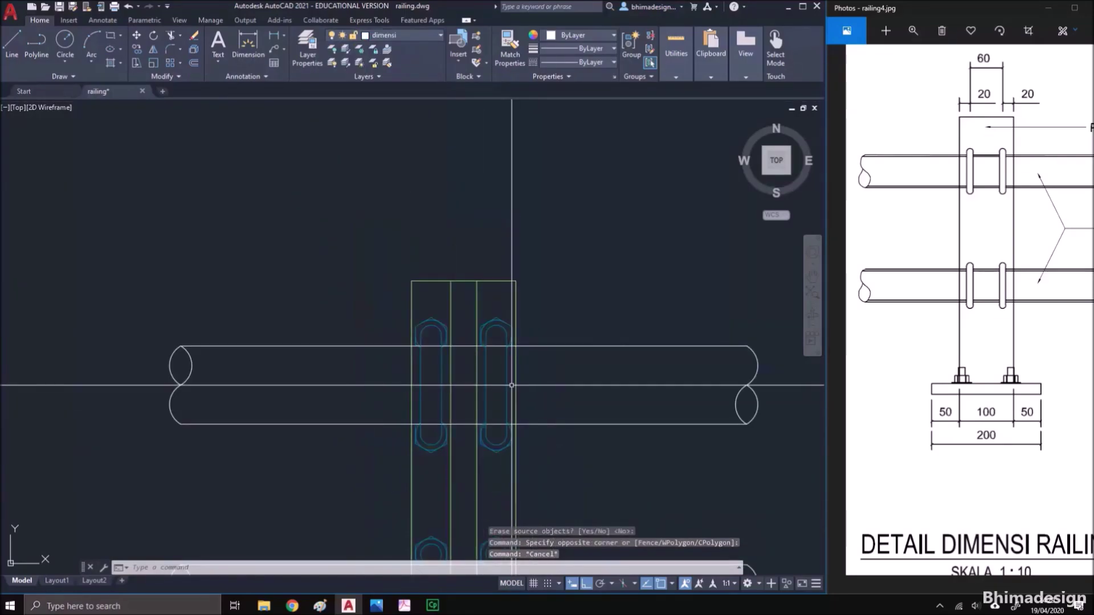
scroll(562, 459, up, 2)
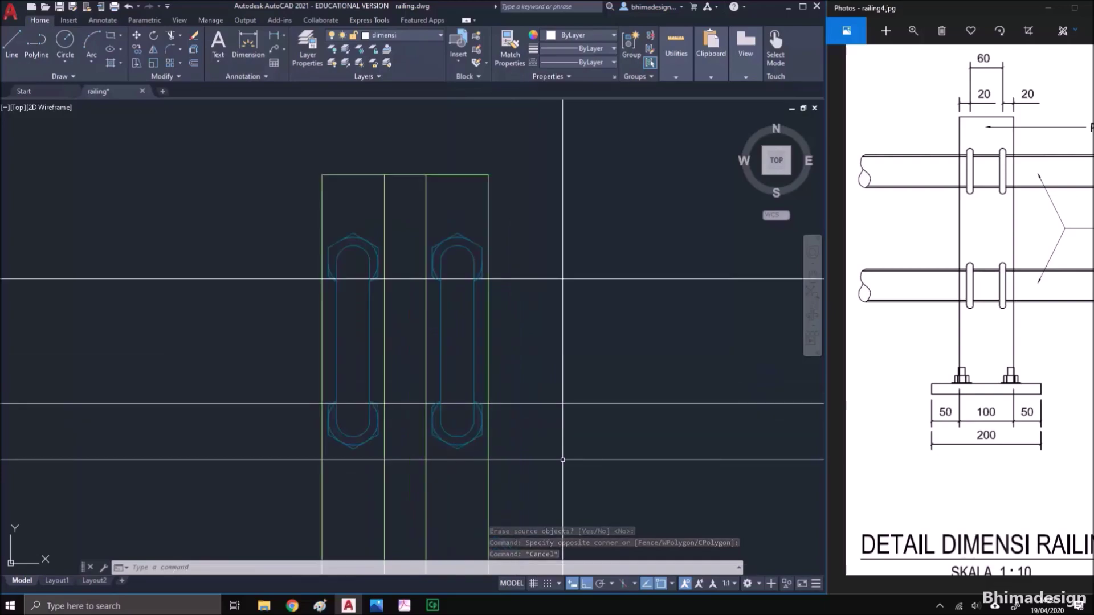
text(tr)
key(Return)
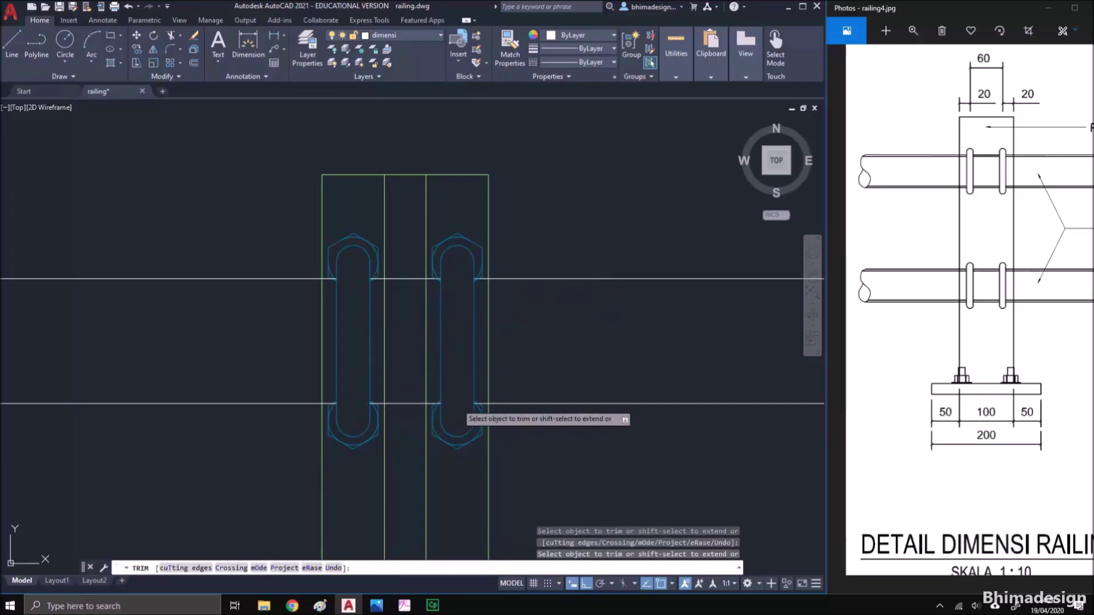
key(Escape)
Assign the upper pipe's segment east of the clamps, including its break end, to the pipa layer
scroll(393, 131, down, 2)
click(714, 335)
click(634, 214)
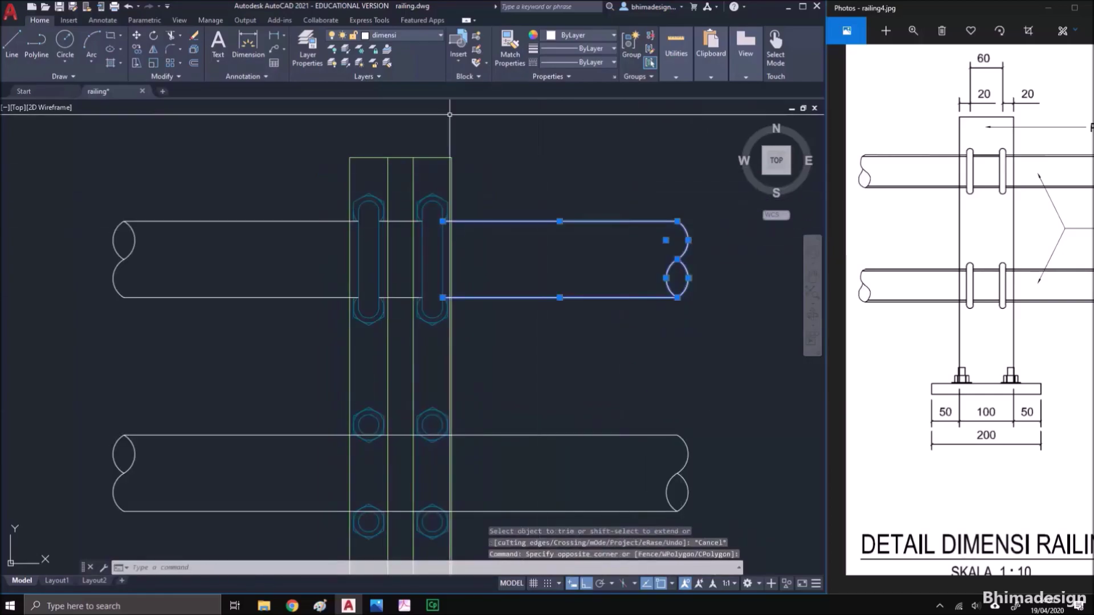
click(398, 35)
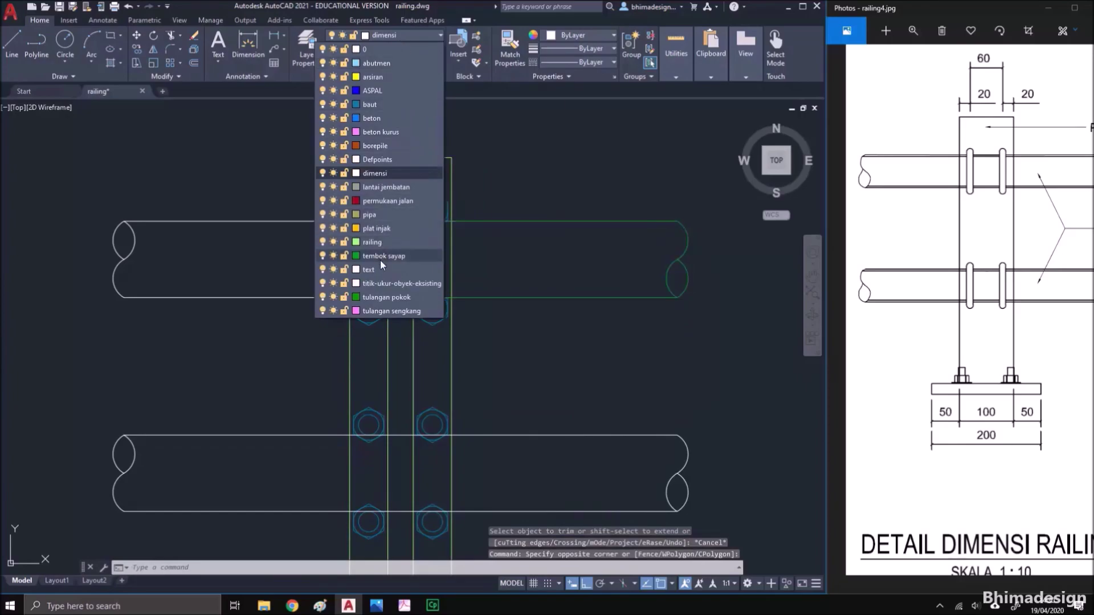
click(376, 214)
key(Escape)
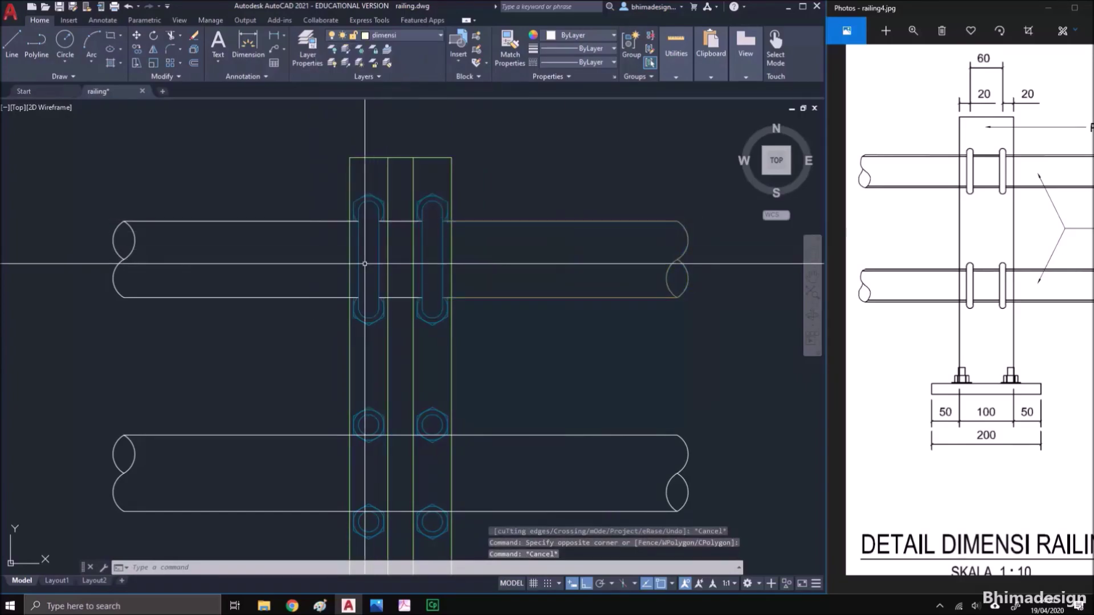
Match the properties of the recoloured pipe segment onto the upper pipe's remaining segments west of and between the clamps
click(509, 51)
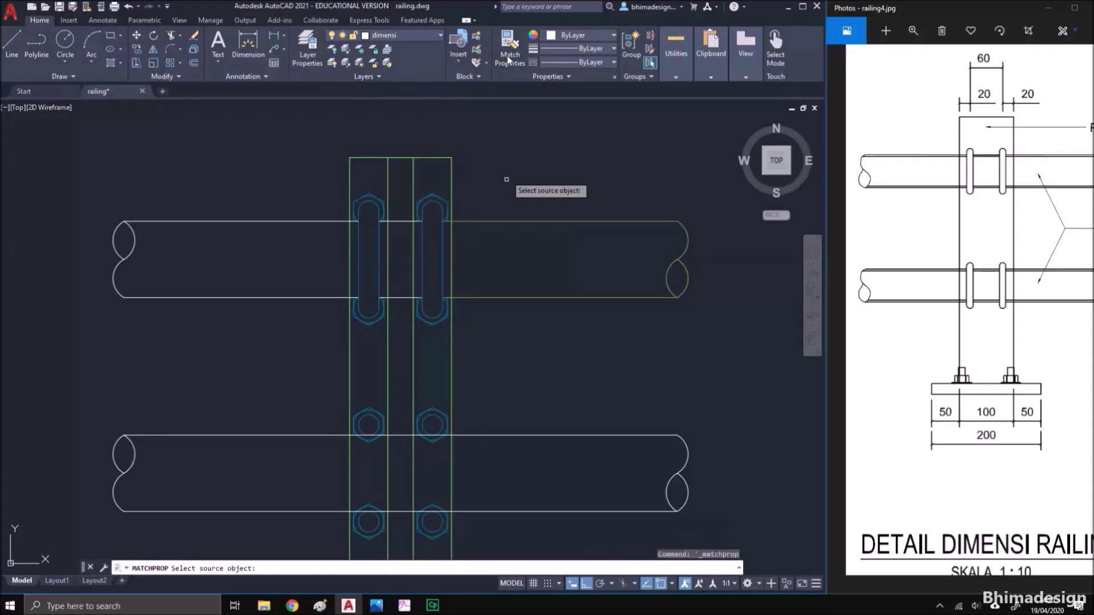
click(496, 220)
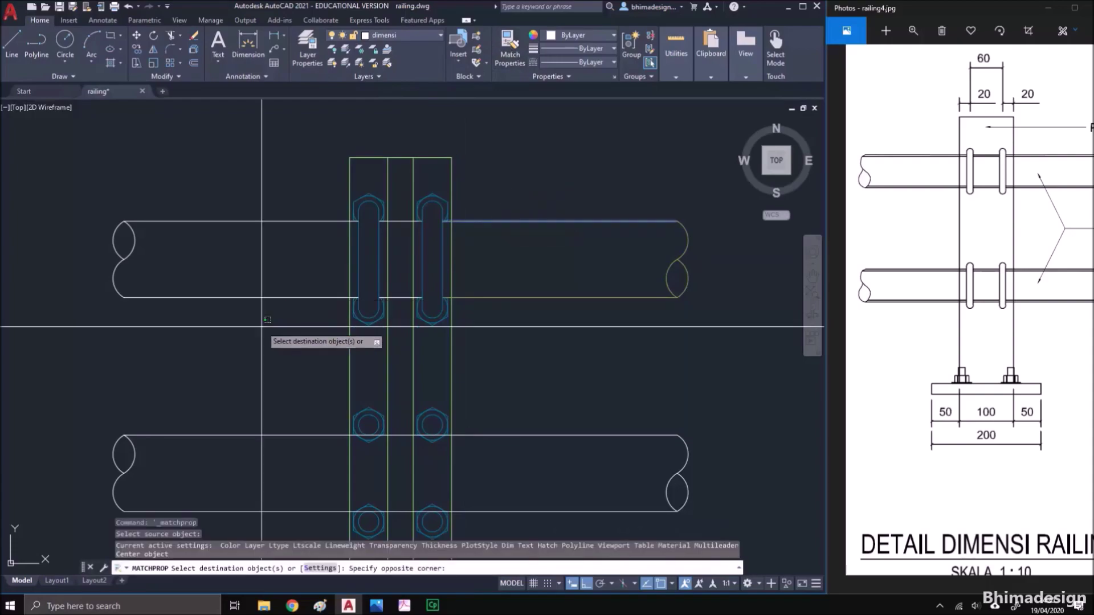
click(264, 317)
click(39, 147)
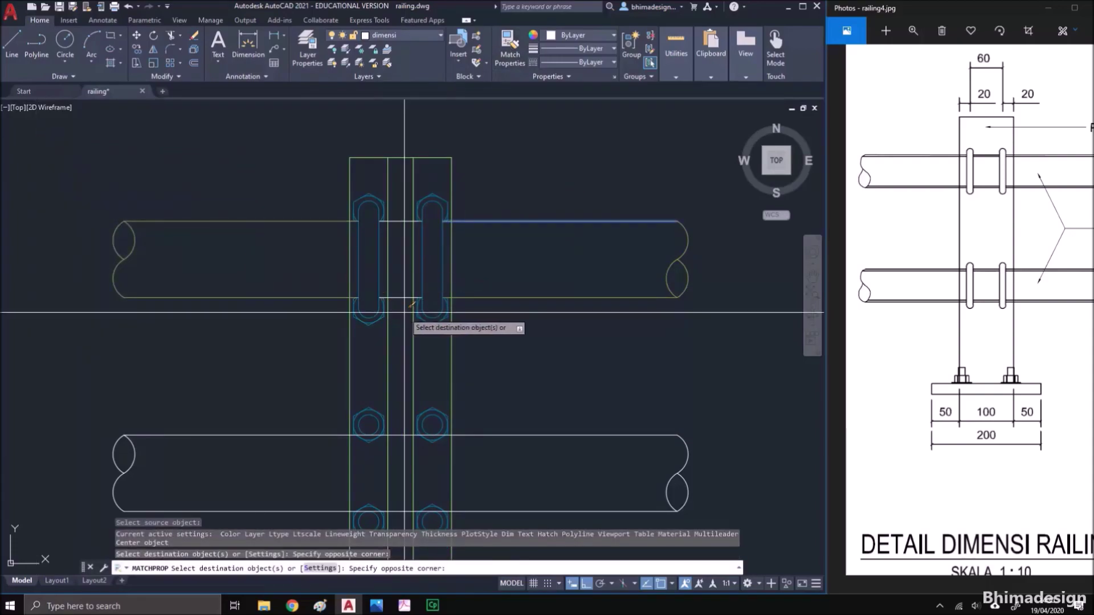
click(395, 218)
key(Escape)
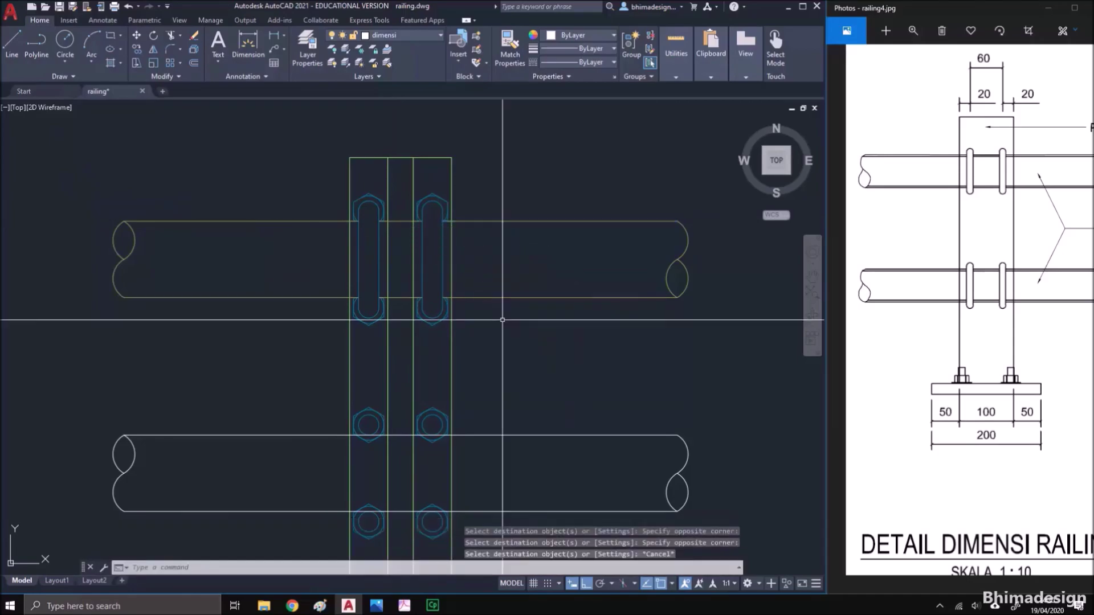
middle_drag(556, 429, 554, 390)
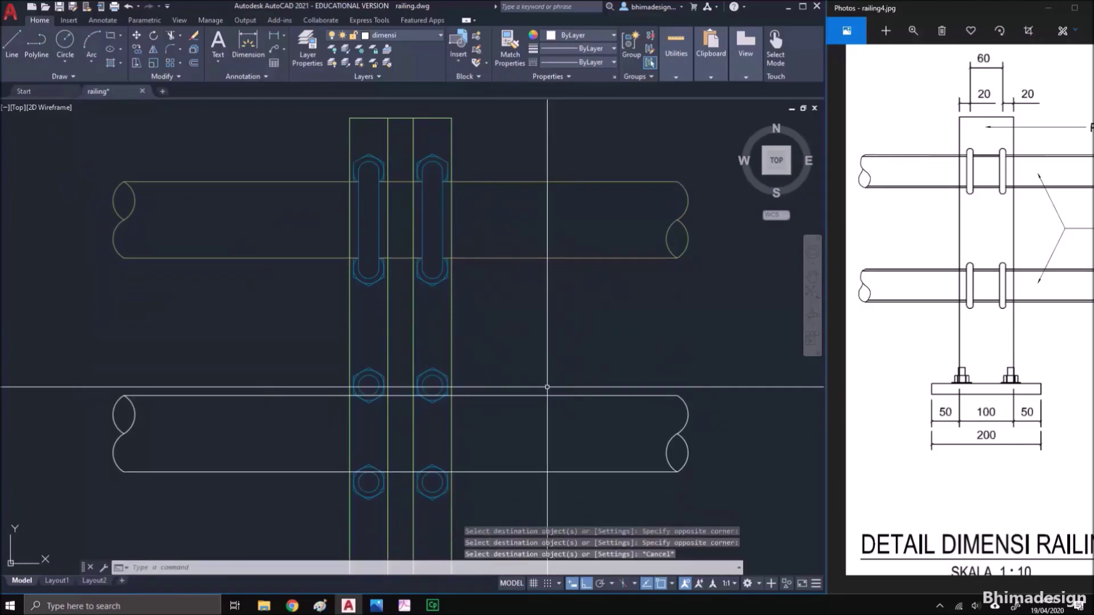
text(co)
key(space)
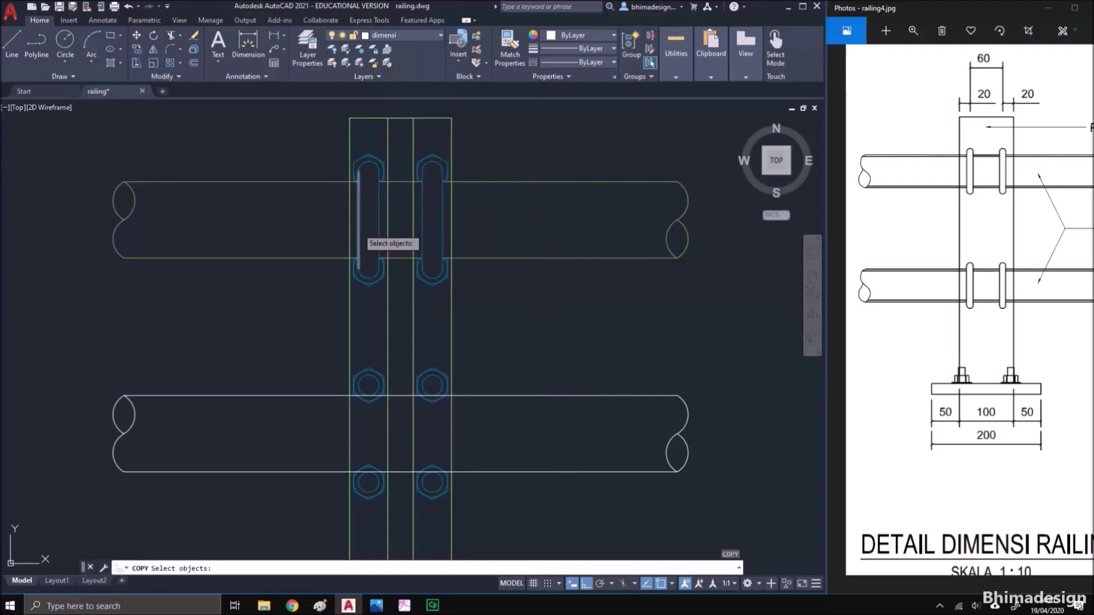
key(Escape)
key(Escape)
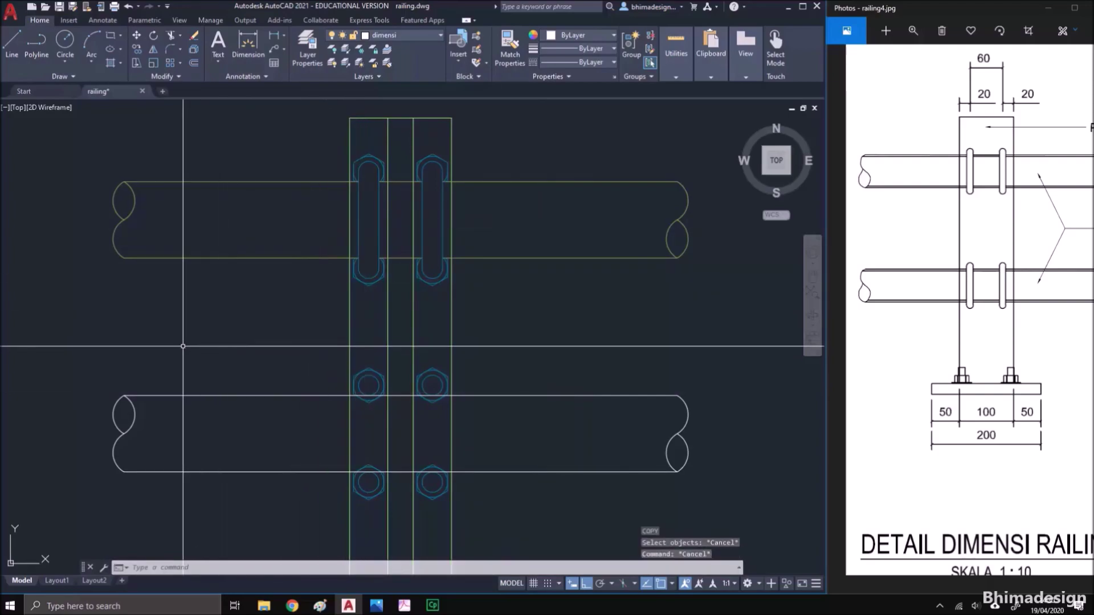
Dimension the vertical distance between the top bolts of the upper and lower pipes, placing it beyond the pipes' east end
click(274, 37)
click(433, 155)
click(431, 367)
click(718, 358)
key(Escape)
Erase the lower pipe together with its four bolts
drag(116, 358, 702, 500)
text(e)
key(Return)
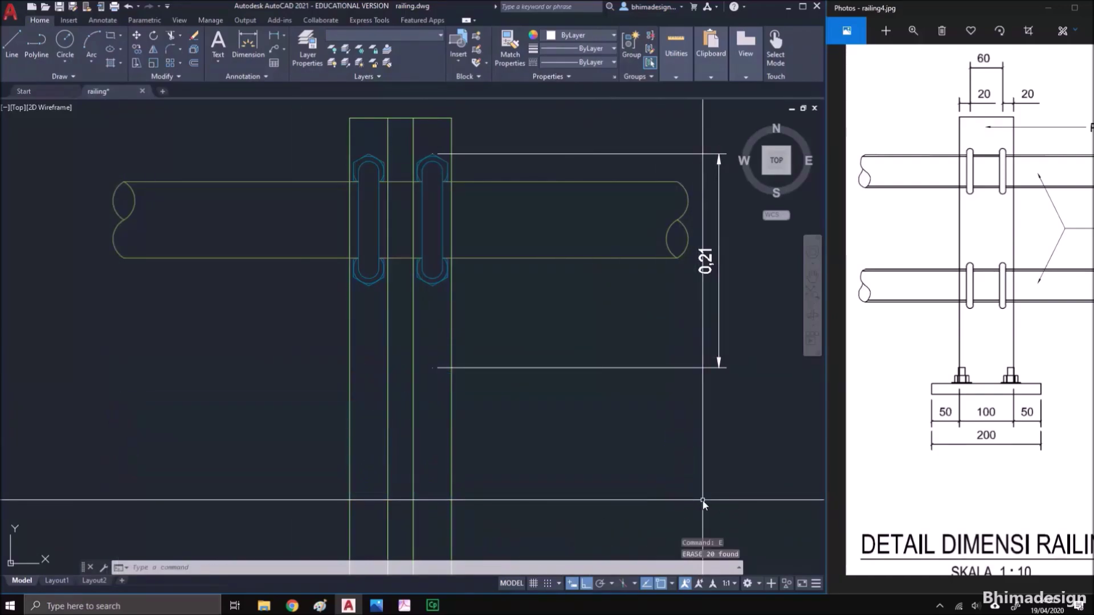
Copy the upper pipe with both clamps straight down, from the dimension's upper end to its lower end
key(Return)
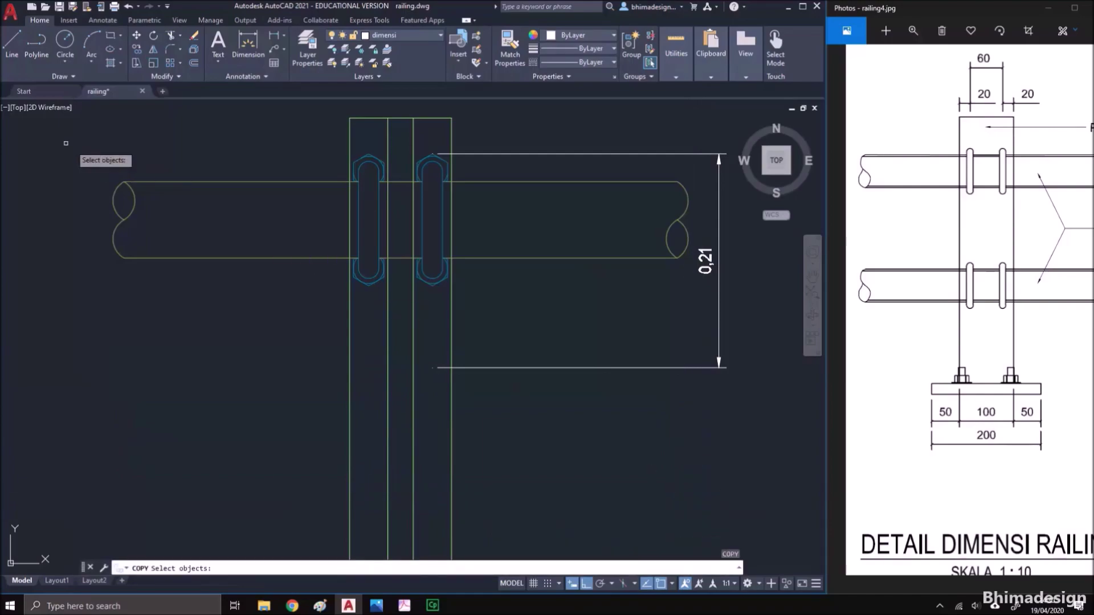
click(61, 130)
click(725, 328)
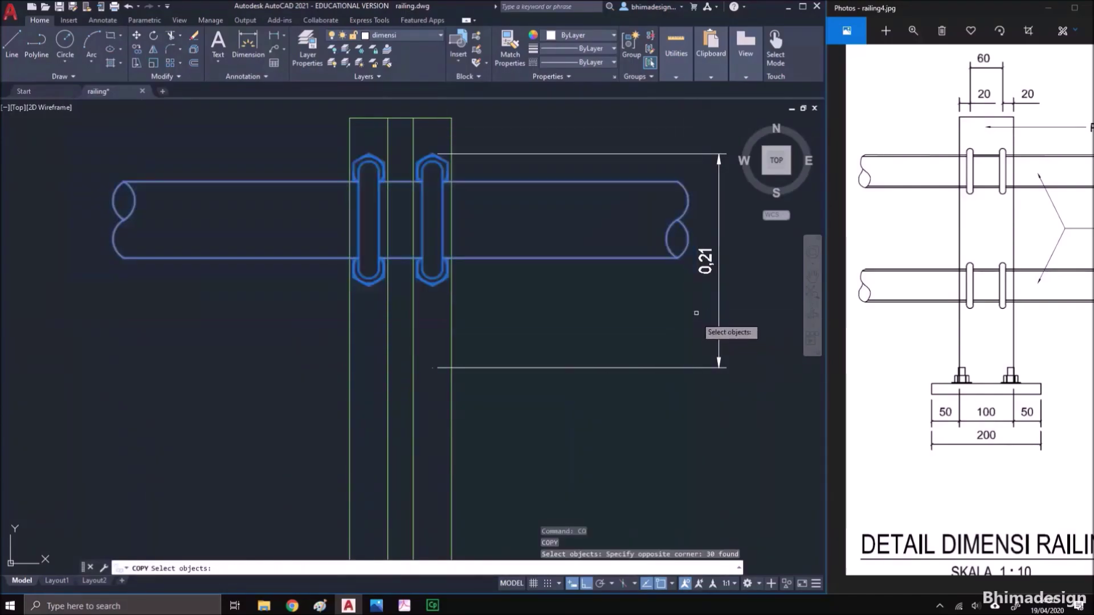
key(Return)
middle_drag(726, 206, 677, 205)
click(679, 156)
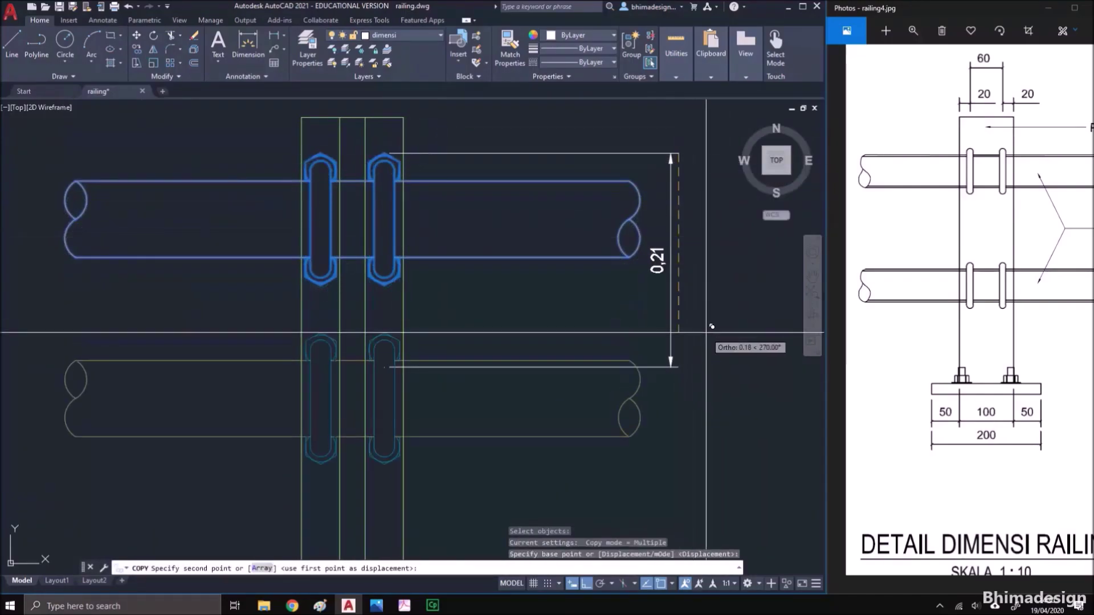
click(681, 365)
key(Escape)
Erase the vertical reference dimension beside the pipes
click(681, 381)
click(653, 348)
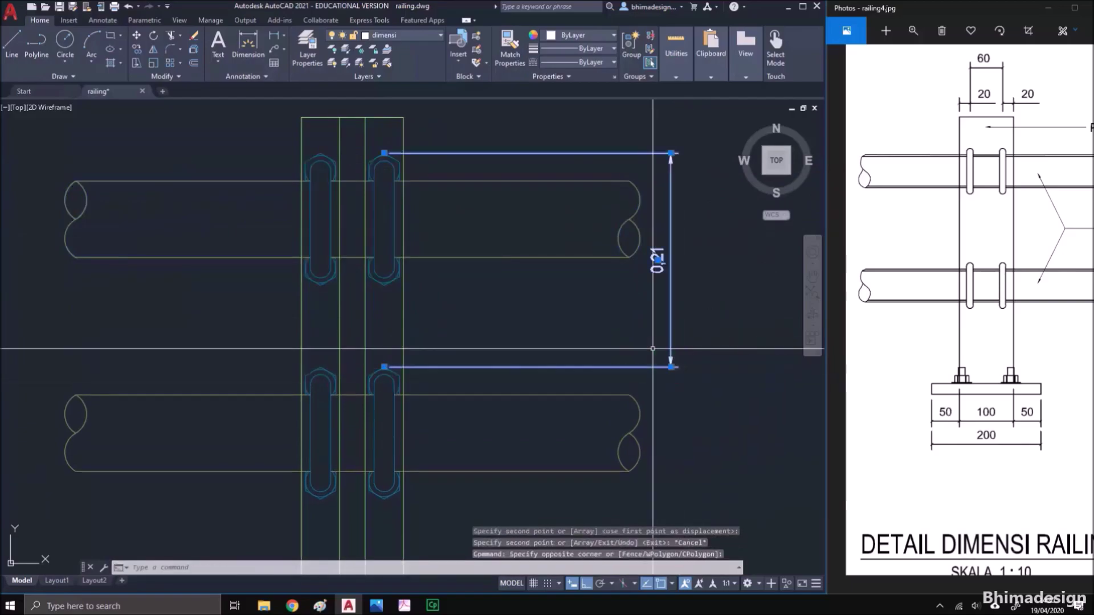
text(e)
key(Return)
Trim the post's vertical lines where they pass behind the lower pipe
scroll(644, 347, down, 2)
drag(1002, 368, 933, 382)
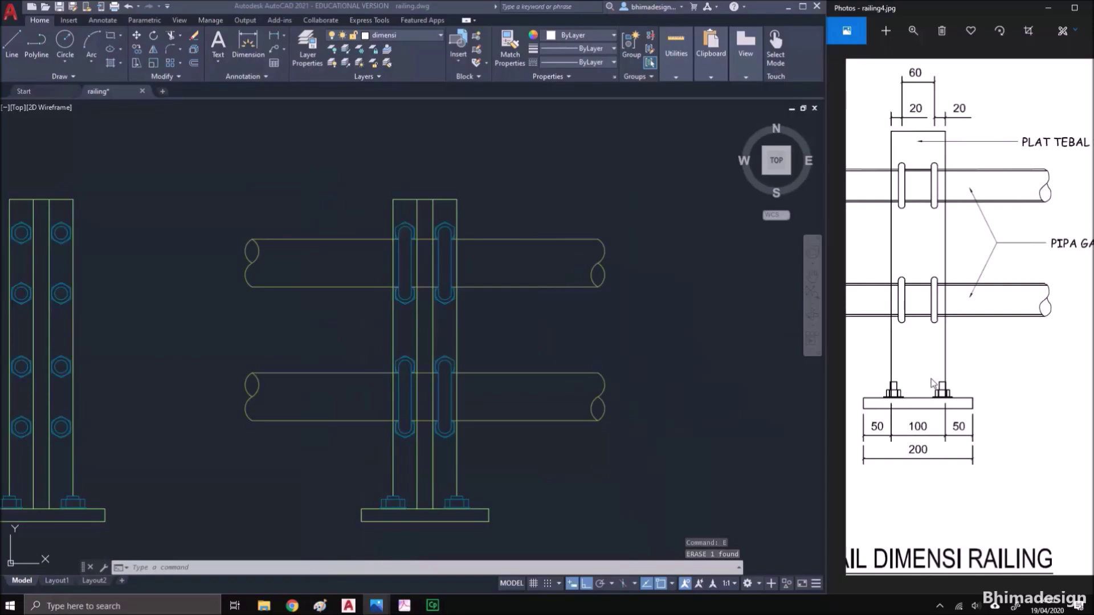
scroll(929, 384, down, 1)
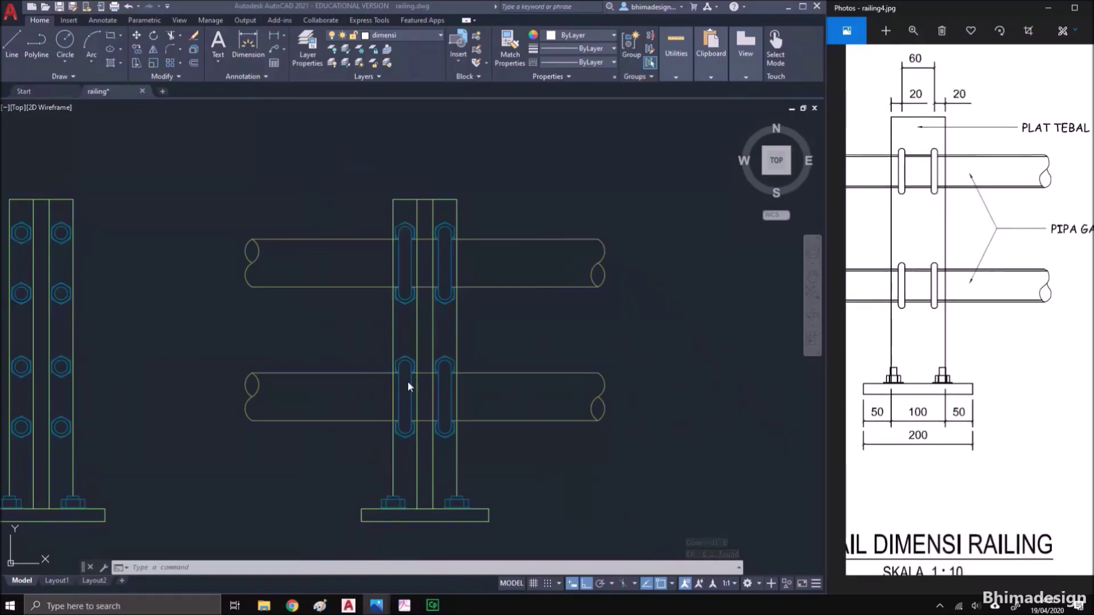
click(435, 387)
scroll(411, 396, up, 1)
text(tr)
key(Return)
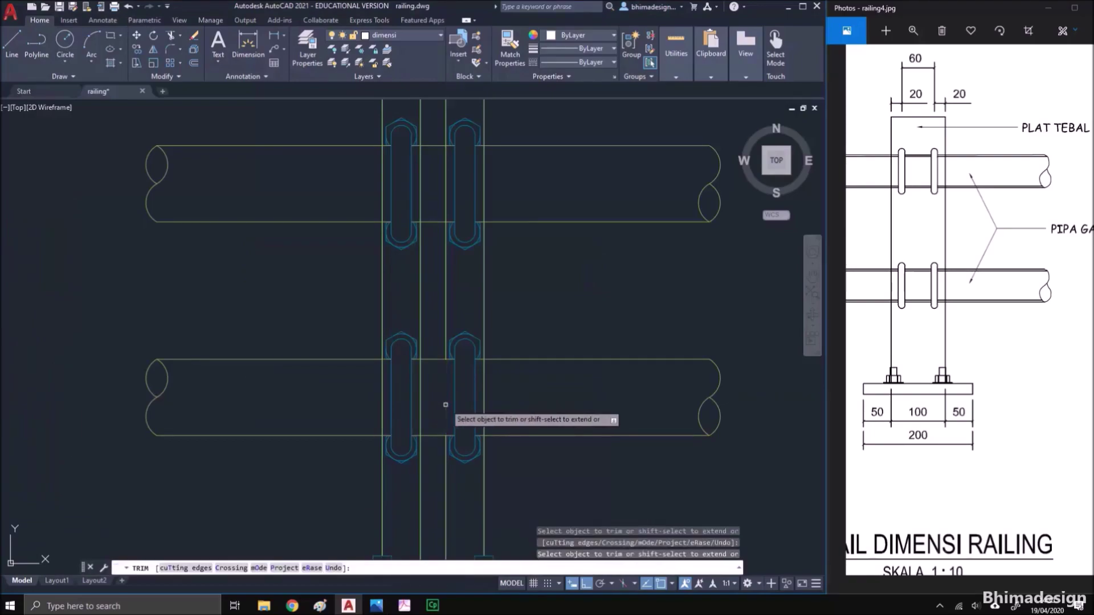
click(378, 395)
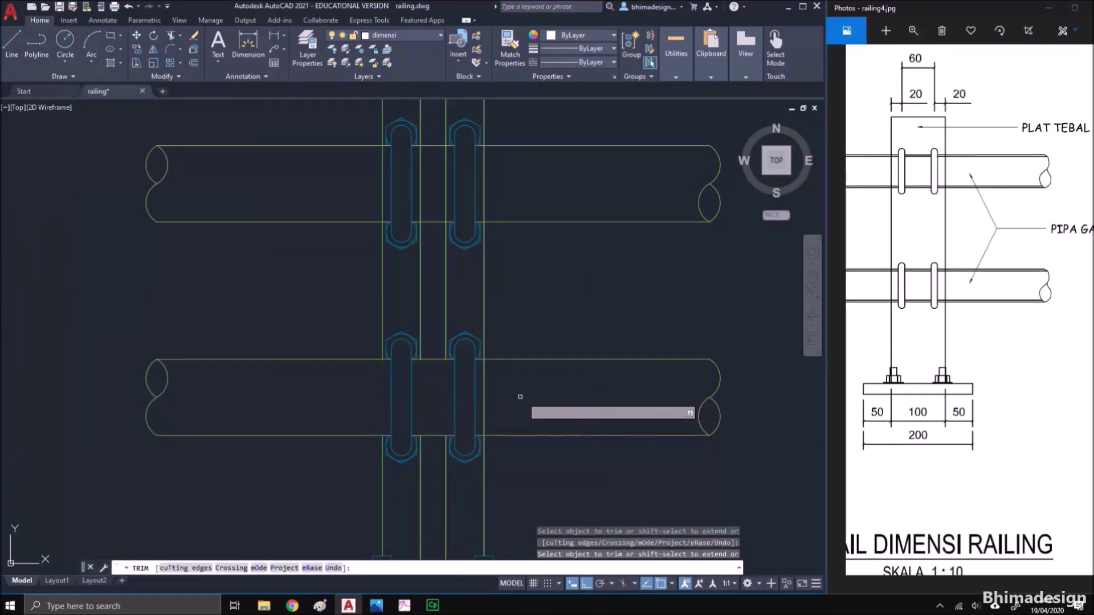
click(500, 386)
key(Return)
Trim the post's vertical lines where they pass behind the upper pipe and finish trimming
scroll(454, 176, up, 5)
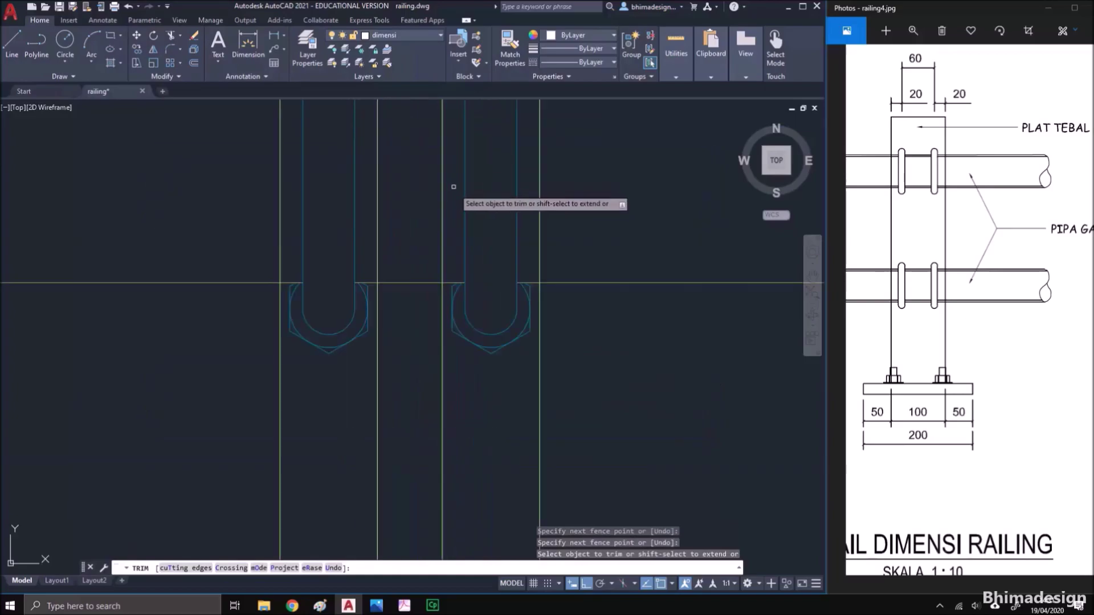
click(548, 284)
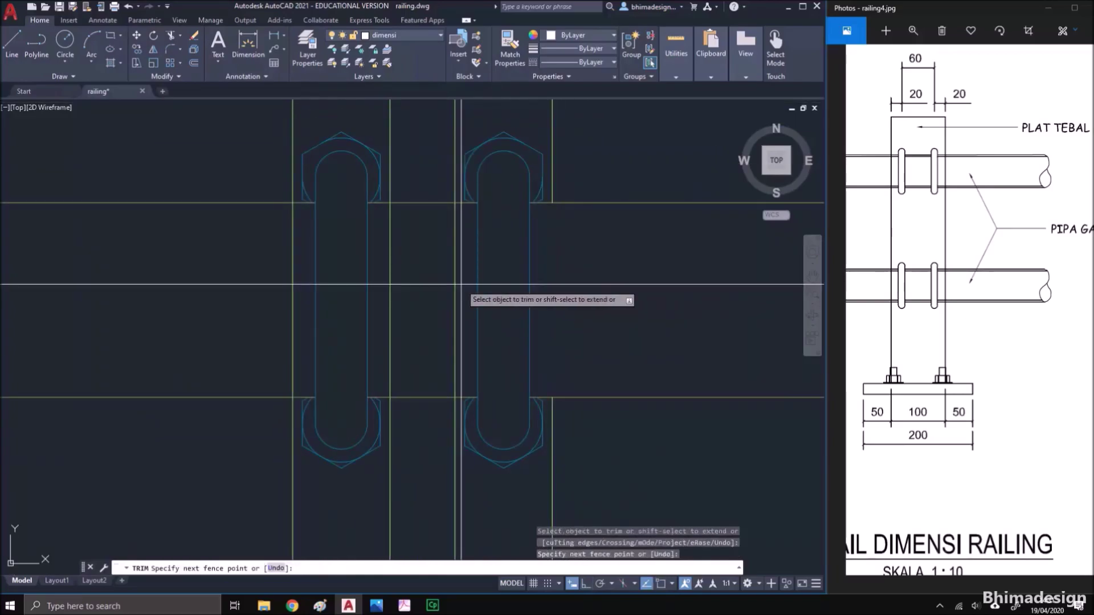
click(286, 288)
key(Return)
key(Return)
scroll(473, 296, down, 9)
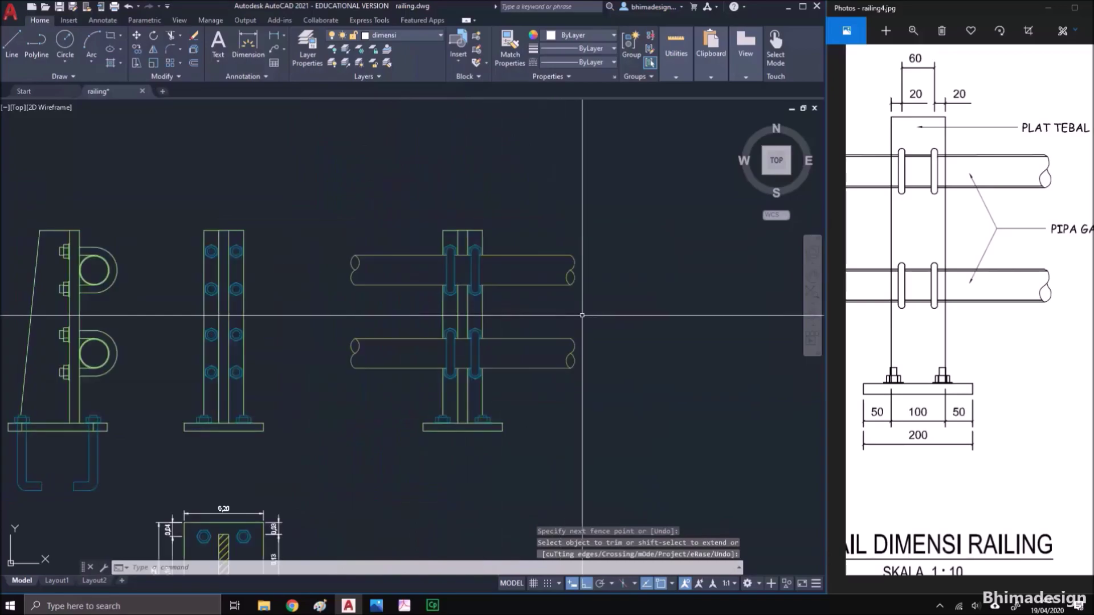
Switch to Photos and bring up railing3.jpg as the reference for the railing end detail
mouse_move(968, 335)
mouse_down()
mouse_move(1037, 335)
mouse_move(969, 276)
mouse_move(964, 246)
mouse_up()
click(668, 383)
scroll(542, 314, down, 2)
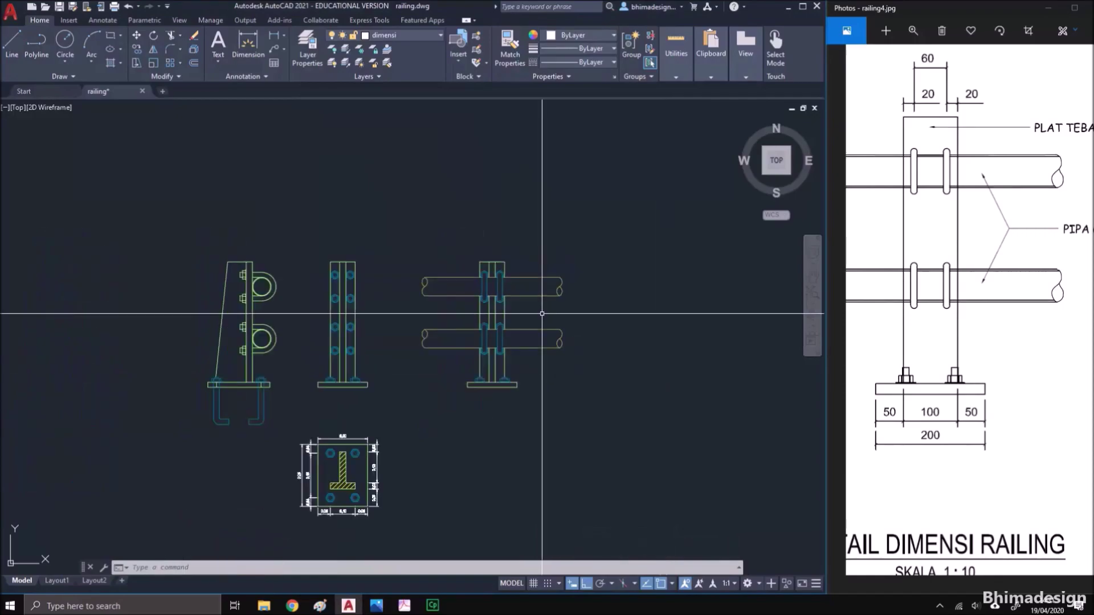
click(376, 605)
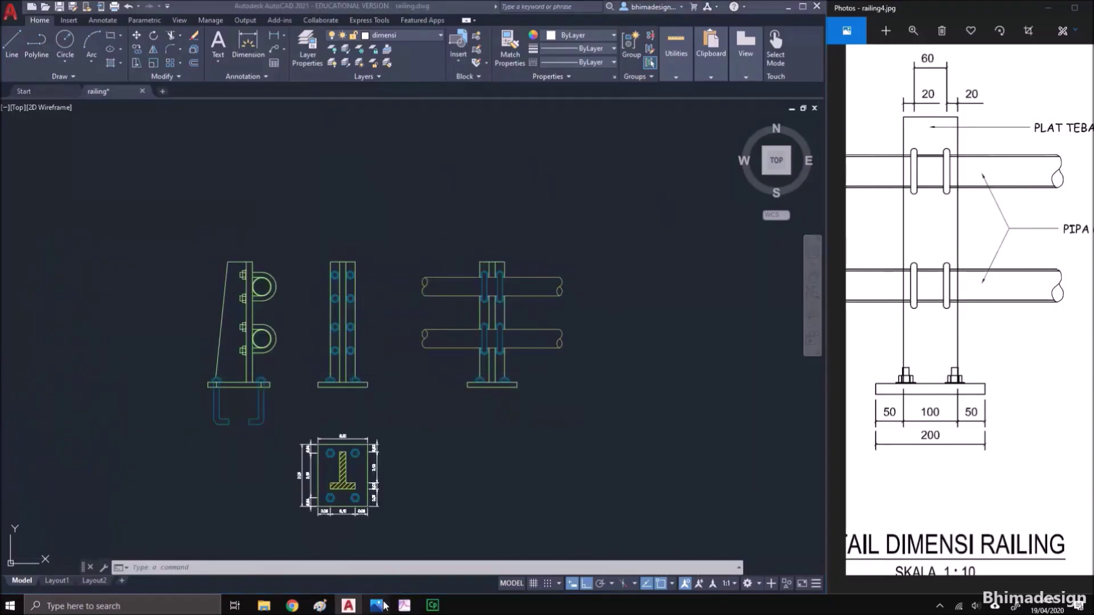
click(381, 577)
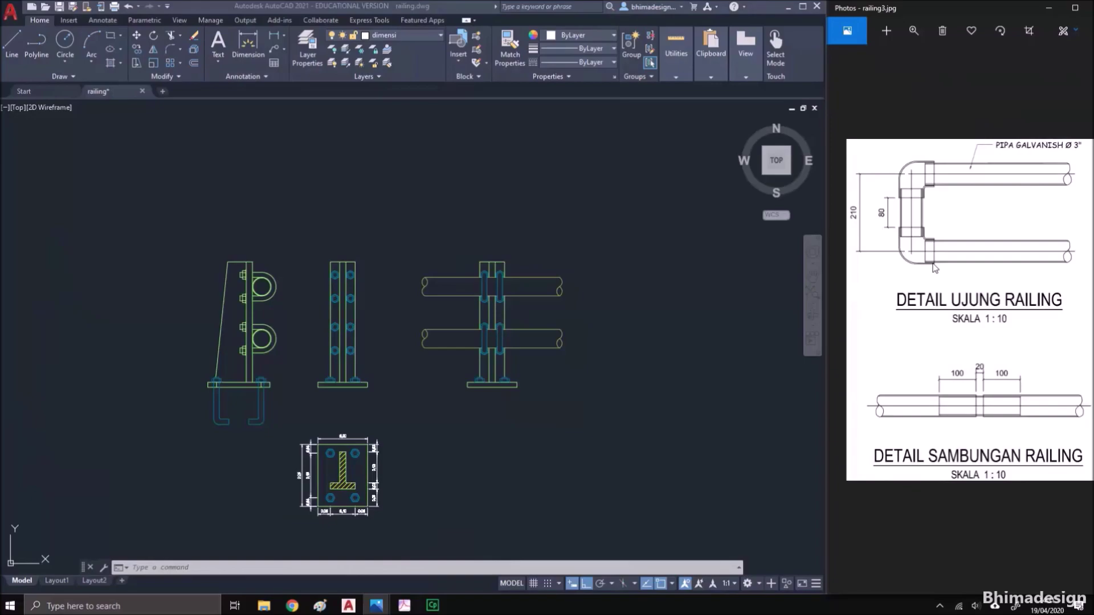
Move the post view with both clamped pipes horizontally east to free space beside the plain post view
click(620, 367)
text(m)
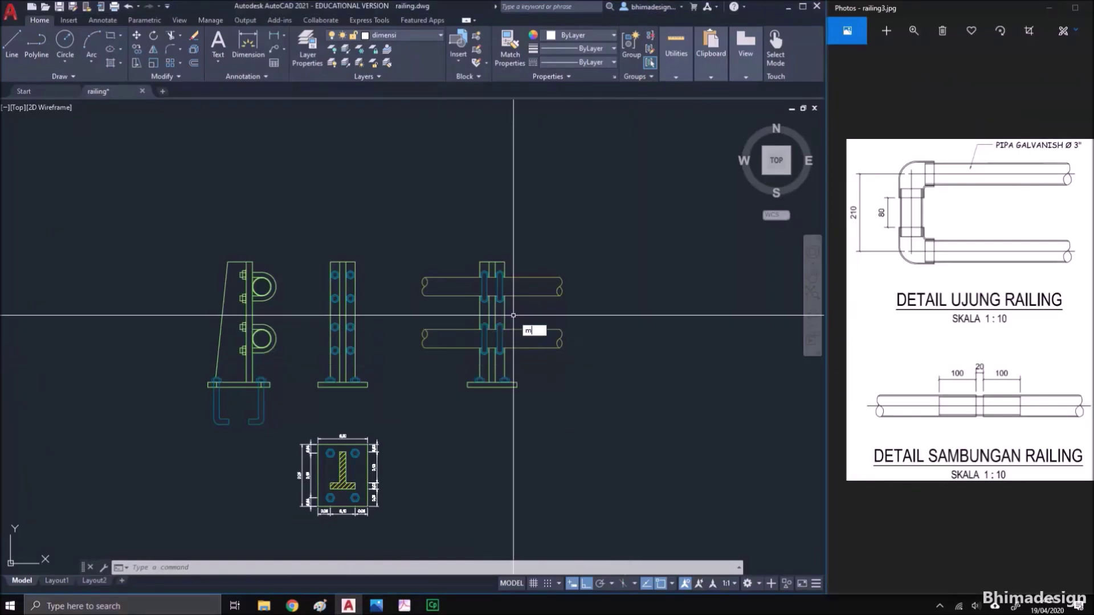
key(Return)
click(670, 402)
click(453, 186)
key(Return)
click(423, 178)
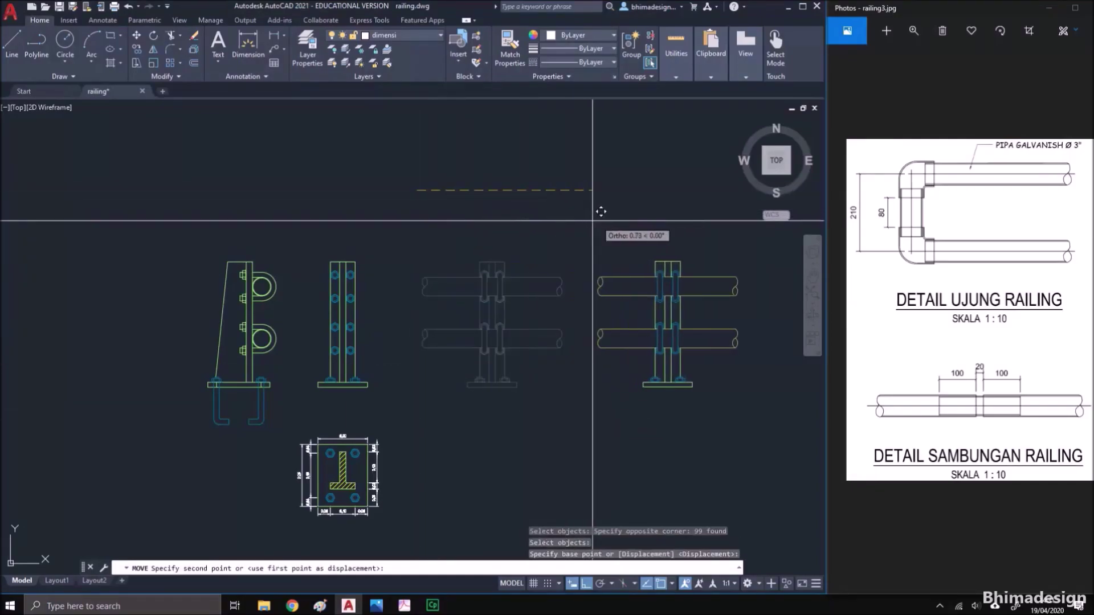
click(626, 221)
scroll(602, 245, up, 3)
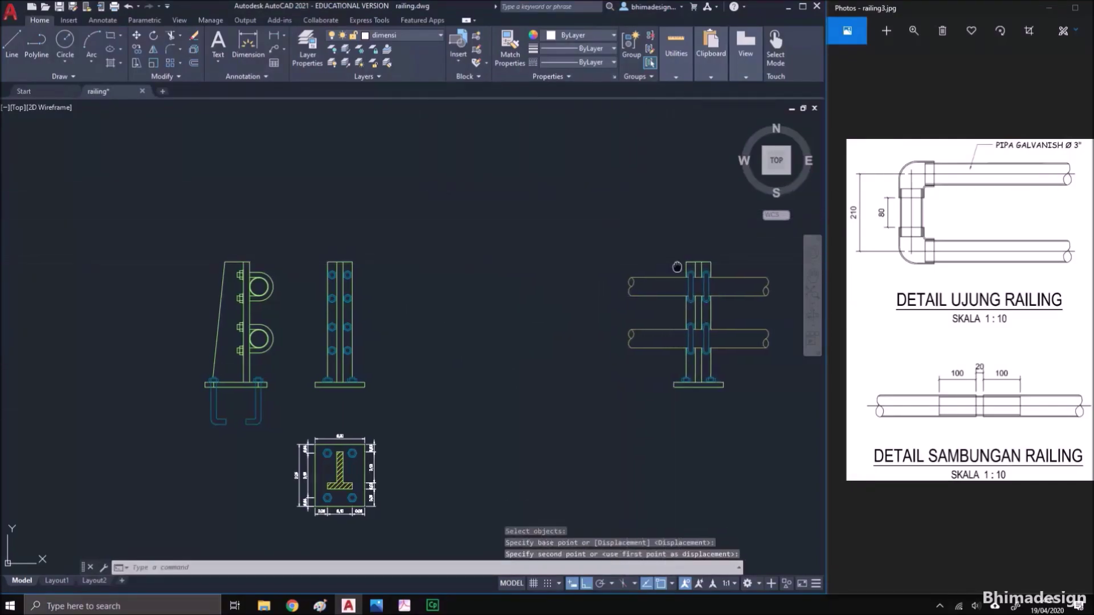
scroll(575, 272, up, 2)
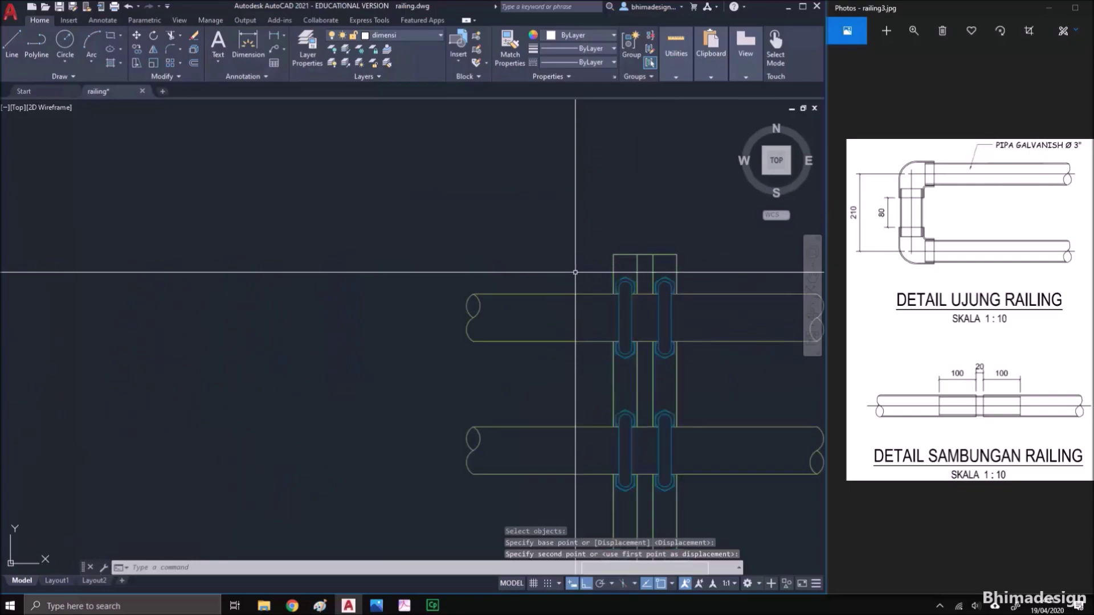
middle_drag(506, 288, 564, 272)
text(mi)
key(Return)
click(565, 501)
click(525, 236)
key(Return)
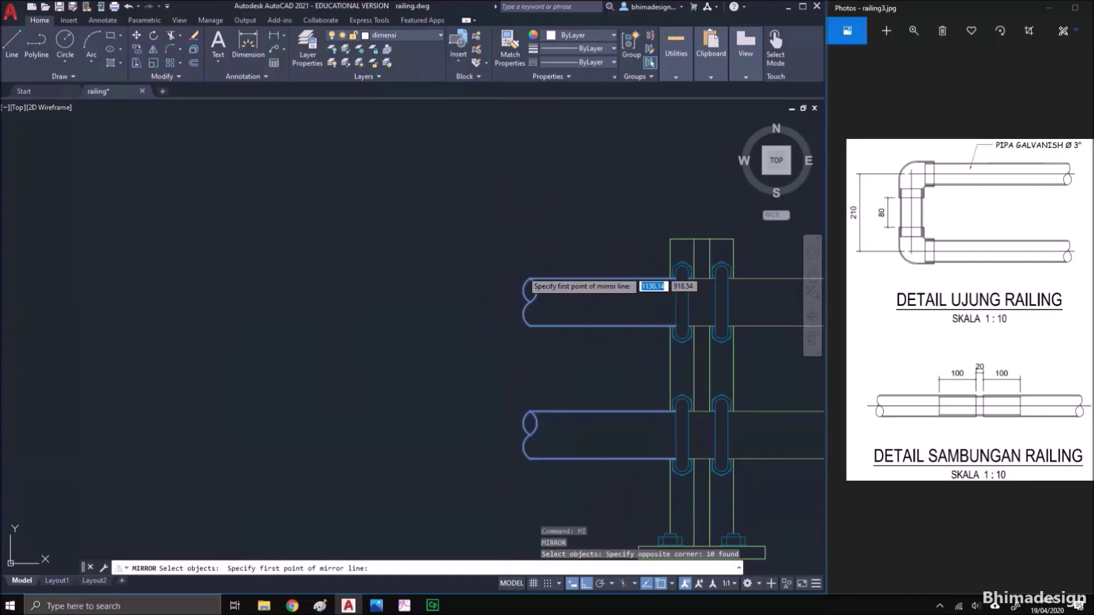
key(Escape)
Mirror the upper pipe's west end across a vertical axis just west of it, keeping the original
key(Return)
click(558, 358)
click(482, 231)
key(Return)
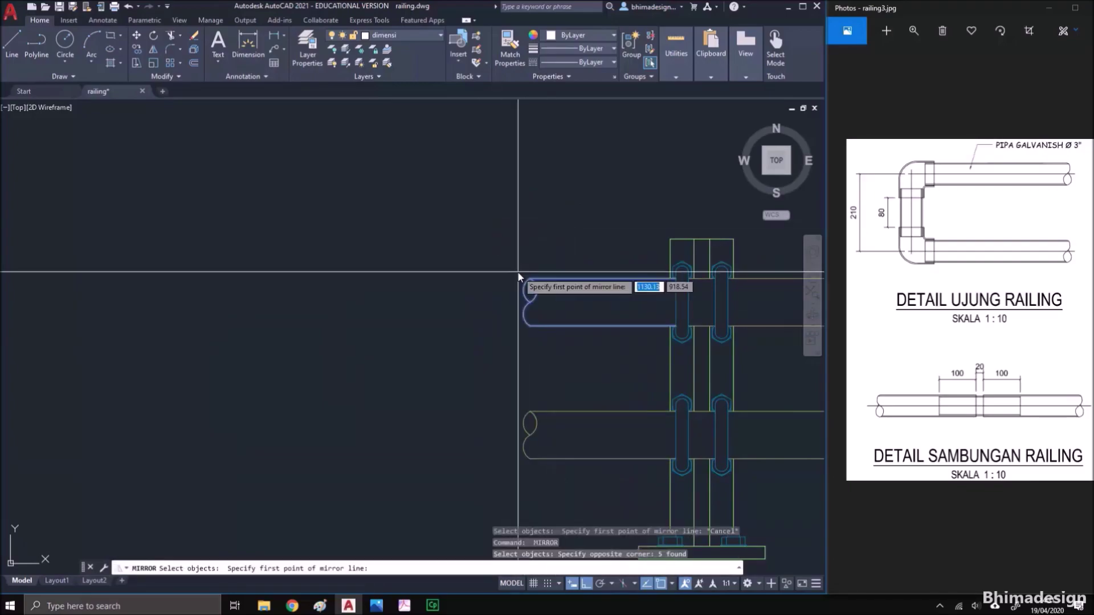
click(483, 274)
click(442, 125)
key(Return)
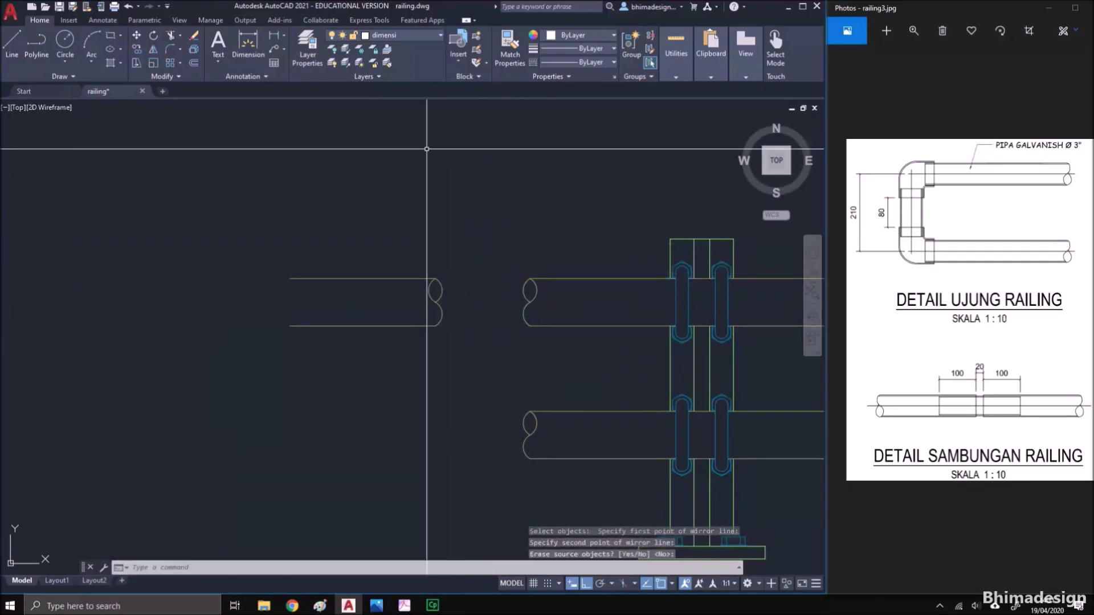
Mirror the new pipe stub about its horizontal centreline and erase the source objects
middle_drag(286, 205, 354, 207)
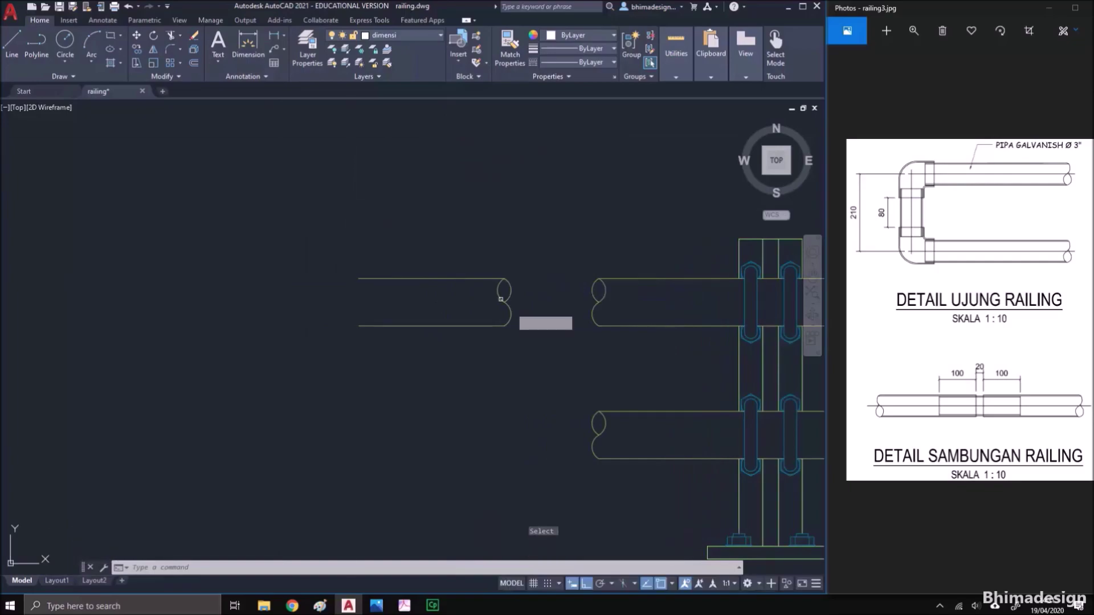
text(mi)
key(Return)
click(547, 362)
click(398, 237)
key(Return)
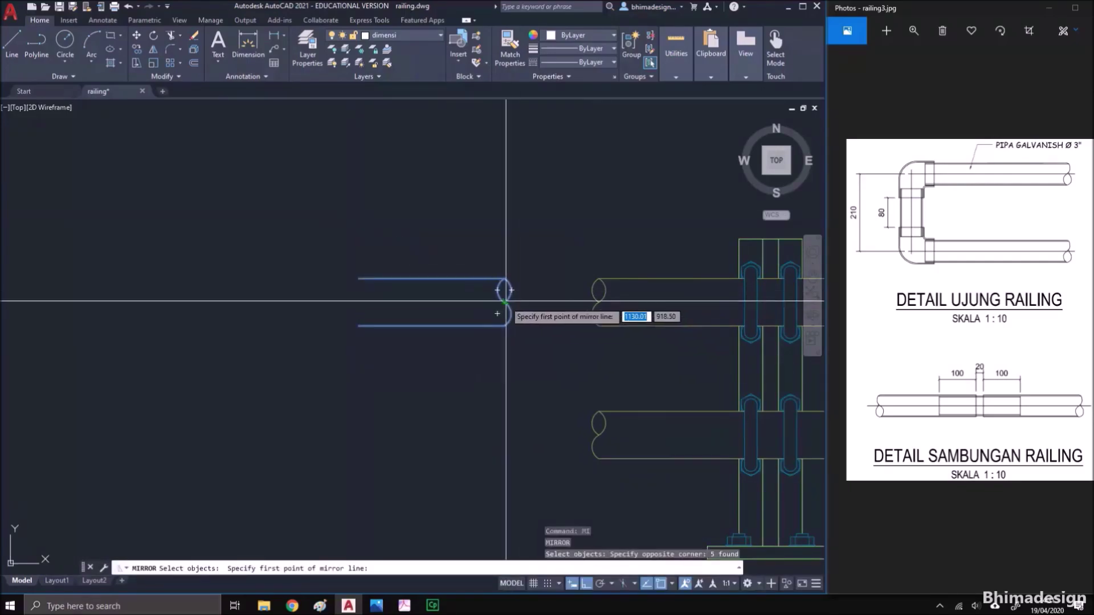
click(505, 306)
click(540, 306)
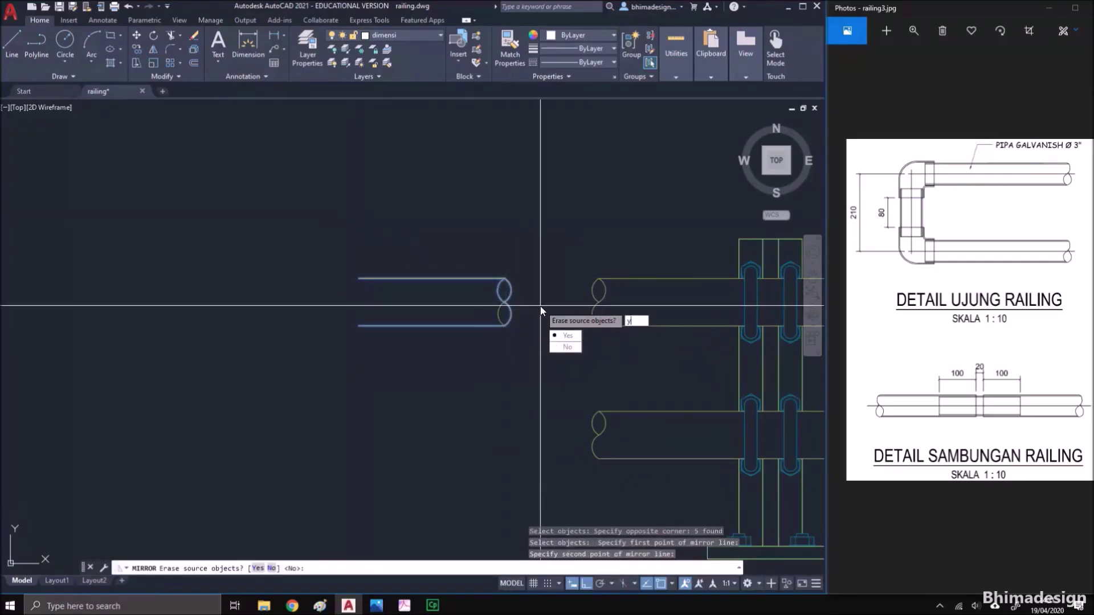
text(y)
key(Return)
Draw a horizontal polyline about 0.67 long westward from the centre of the stub's break symbol
middle_drag(378, 310, 427, 312)
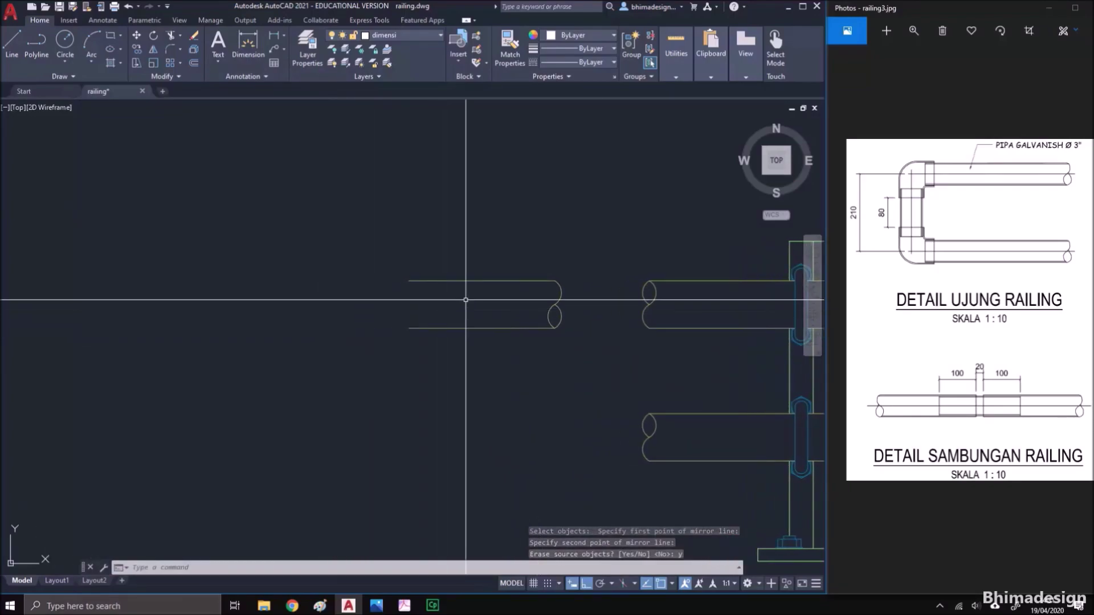
text(pl)
key(Return)
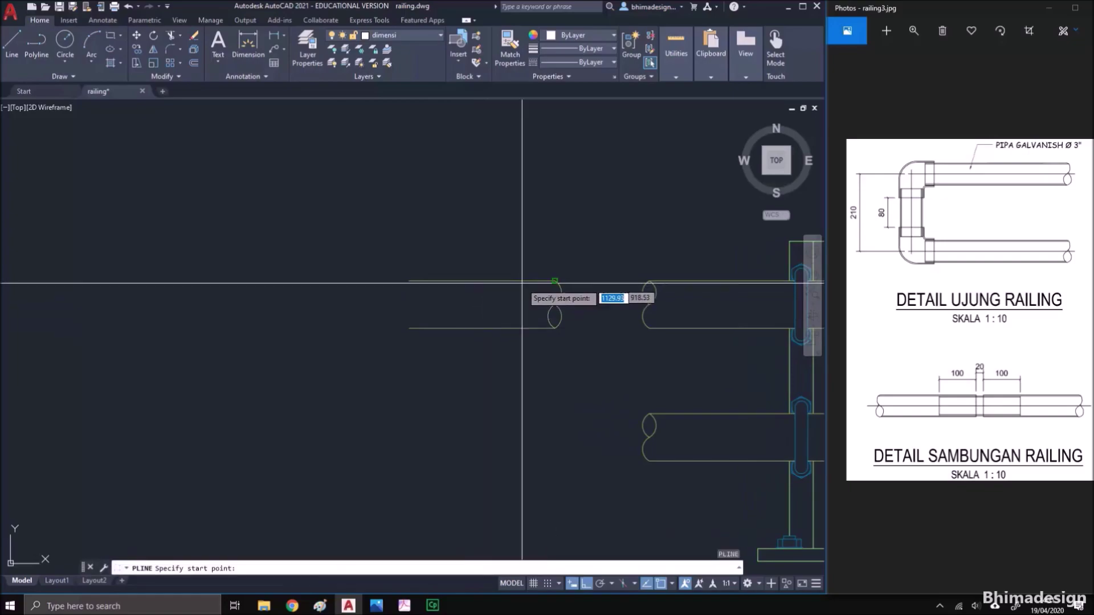
click(553, 304)
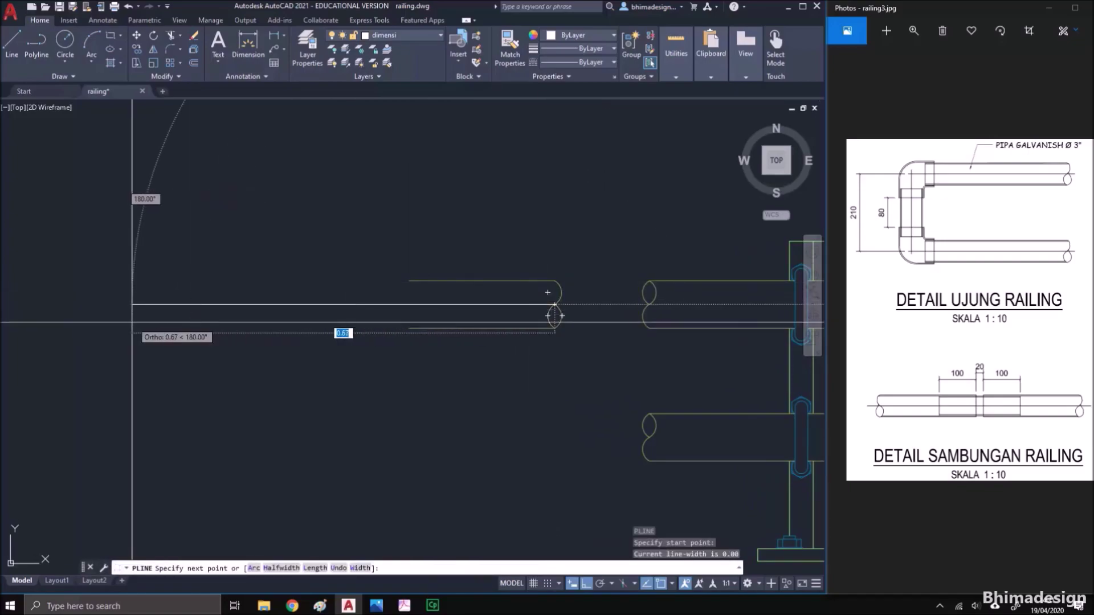
click(125, 304)
key(Return)
Offset the stub's centreline with the Through option to the centre of the lower pipe's break symbol
text(o)
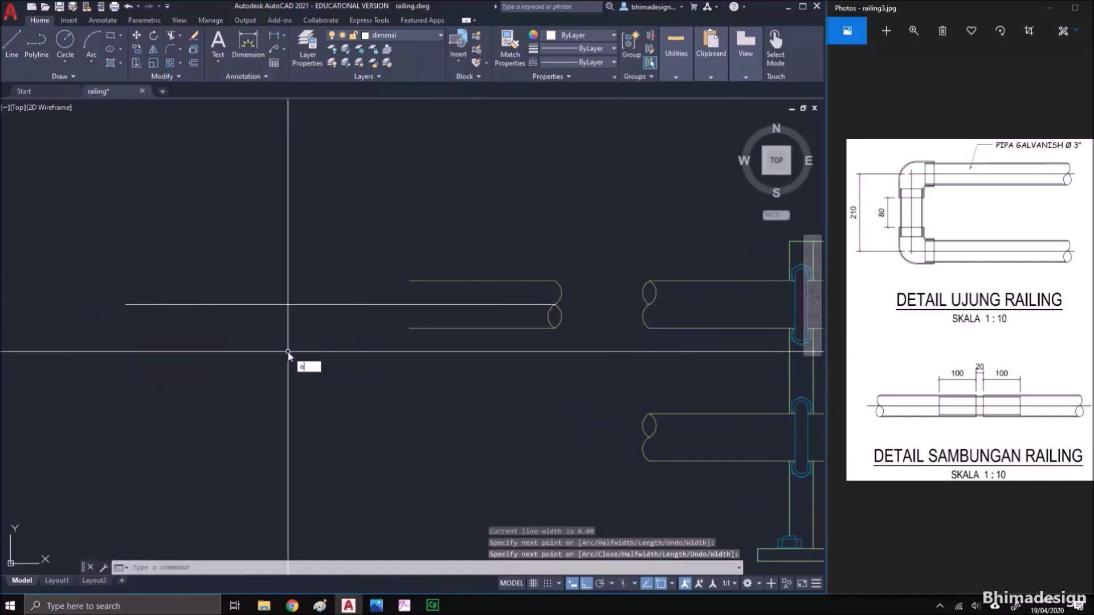
key(Return)
text(t)
key(Return)
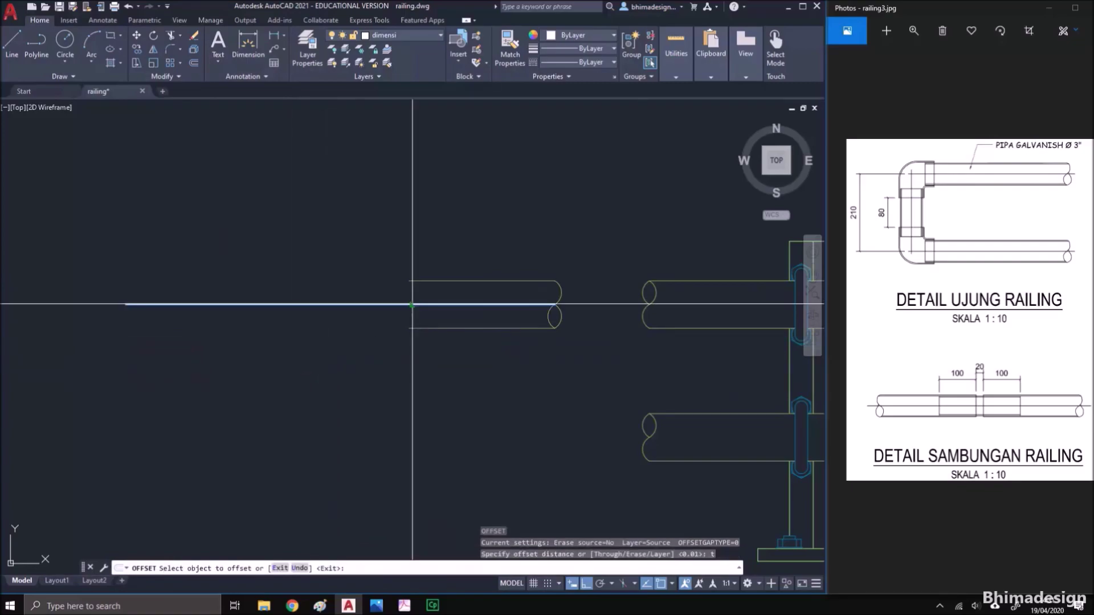
click(410, 305)
click(656, 437)
key(Return)
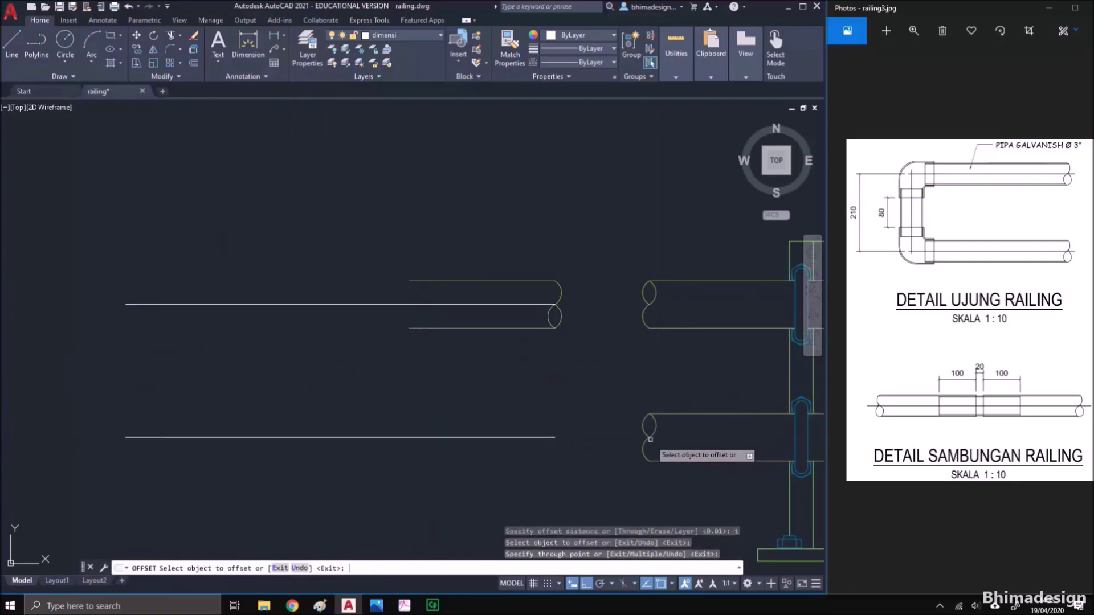
Draw a vertical line from the upper centreline's midpoint down to the lower centreline
text(l)
key(Return)
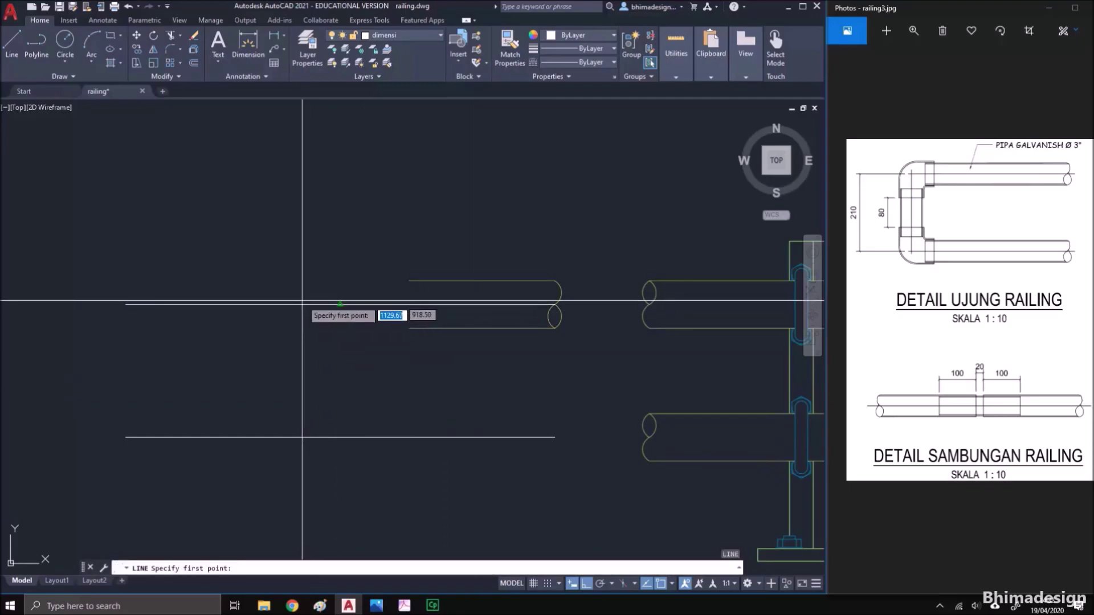
click(340, 304)
click(341, 435)
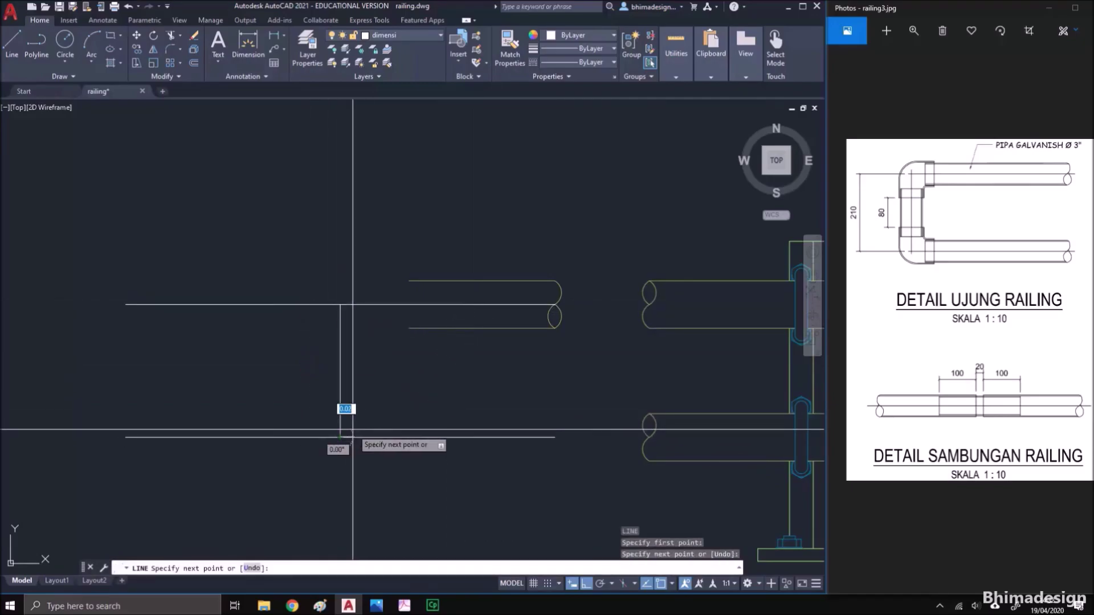
key(Return)
Close the pipe stub's open west end with a vertical polyline between its two edge lines
scroll(445, 296, up, 2)
scroll(919, 178, up, 2)
scroll(919, 178, up, 2)
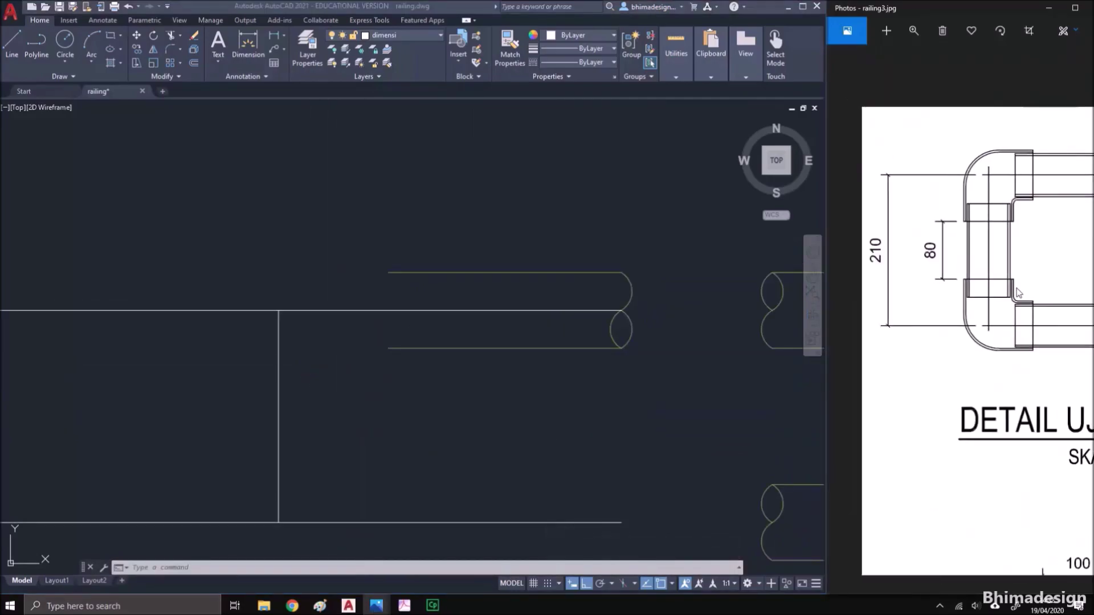
click(424, 367)
key(Escape)
key(Escape)
text(pl)
key(Return)
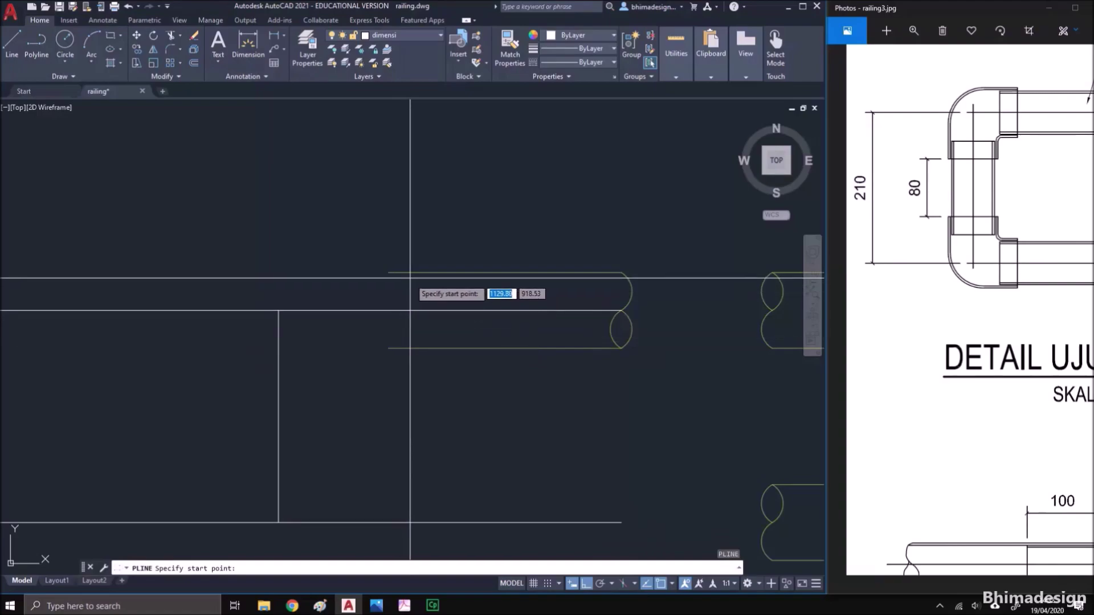
click(389, 272)
click(389, 348)
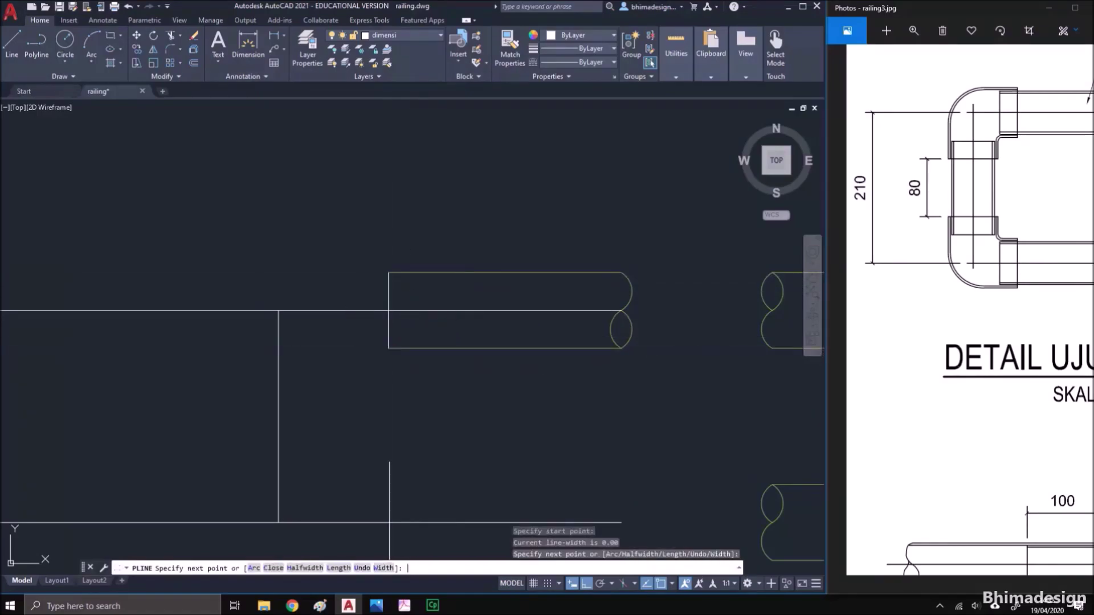
key(Return)
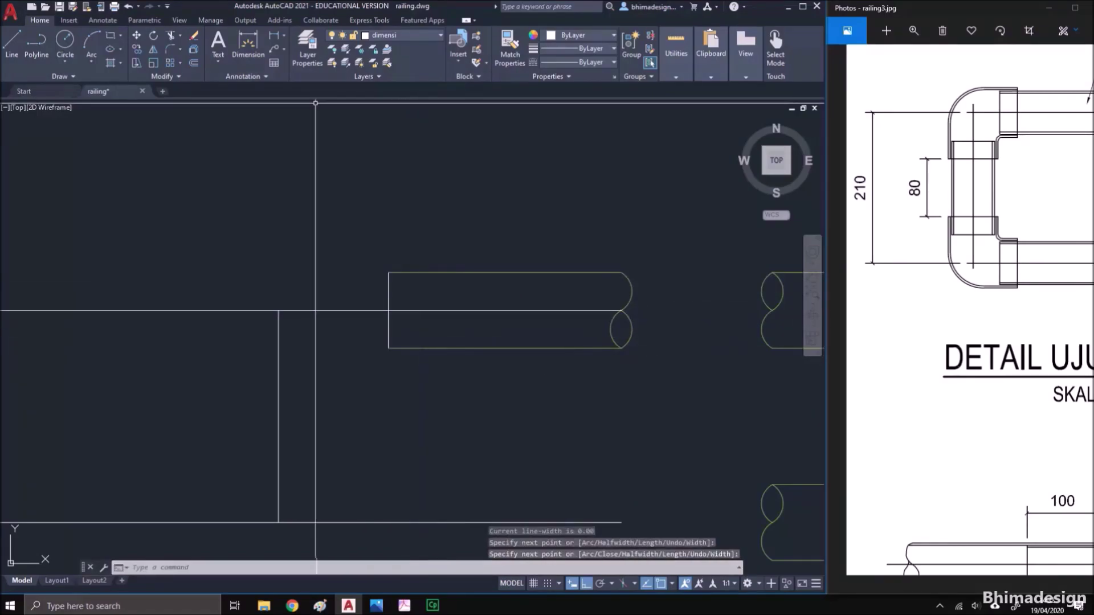
Make pipa the current layer
click(393, 38)
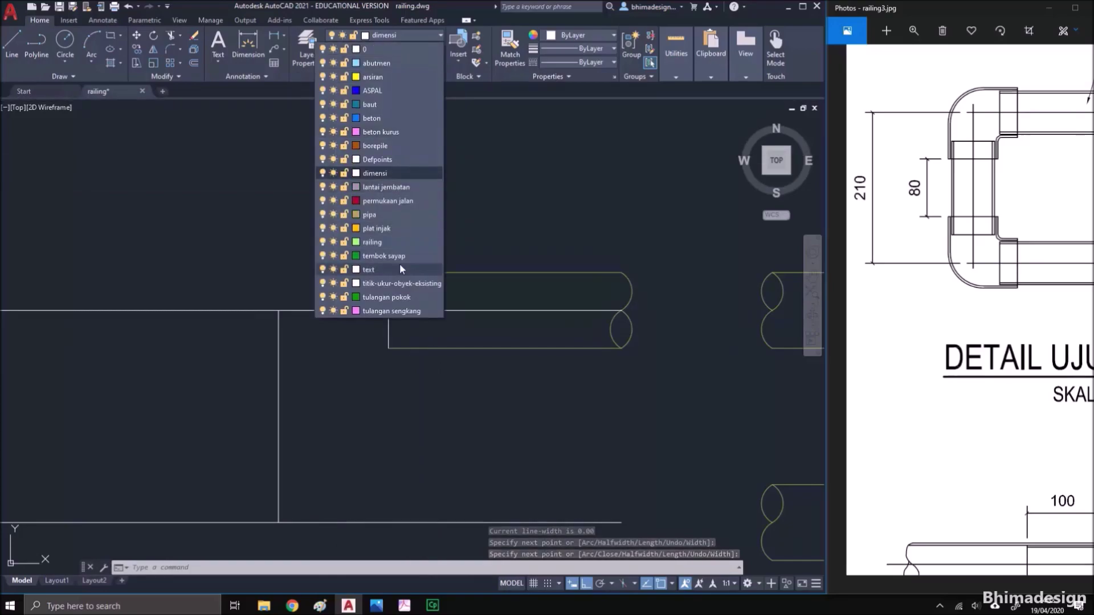
click(398, 214)
text(il)
key(Return)
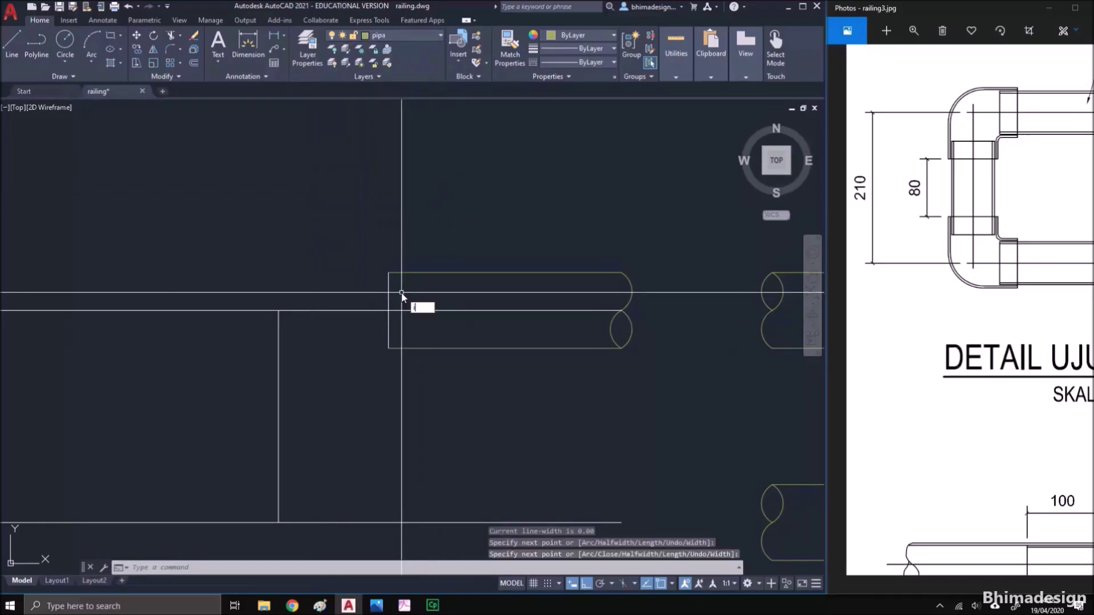
click(398, 294)
key(Escape)
Offset the stub's vertical west end line 0.035 eastward, into the pipe
text(o)
key(Return)
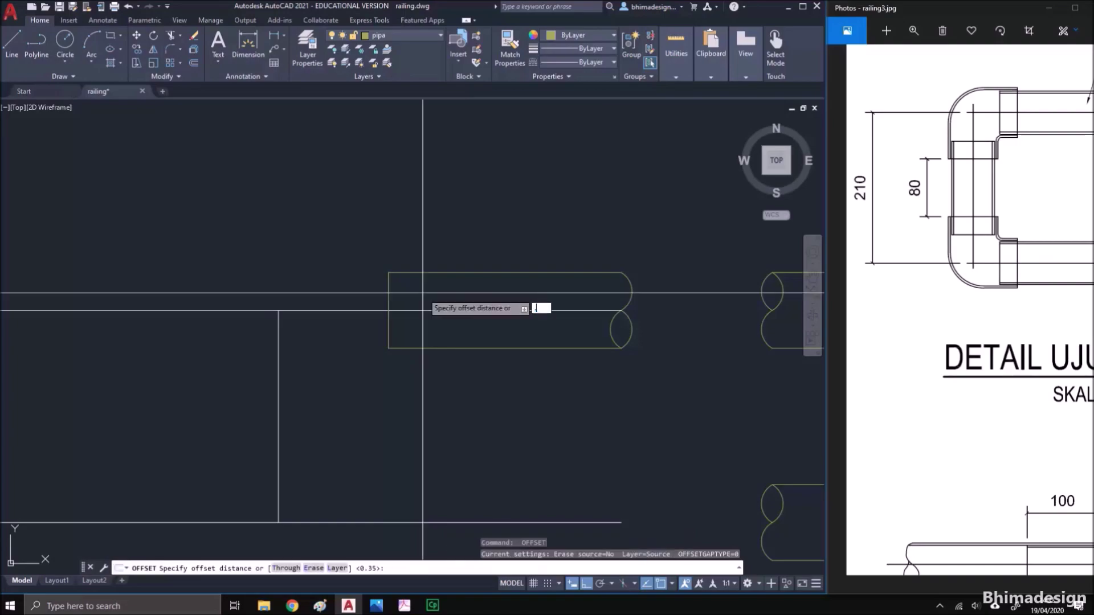
key(Return)
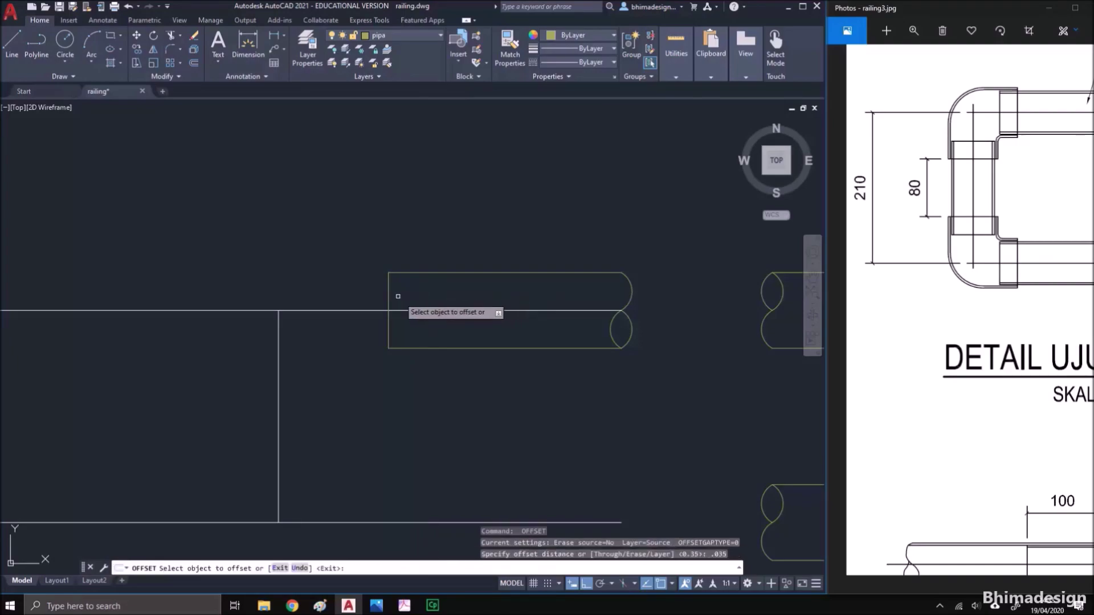
click(389, 291)
click(410, 293)
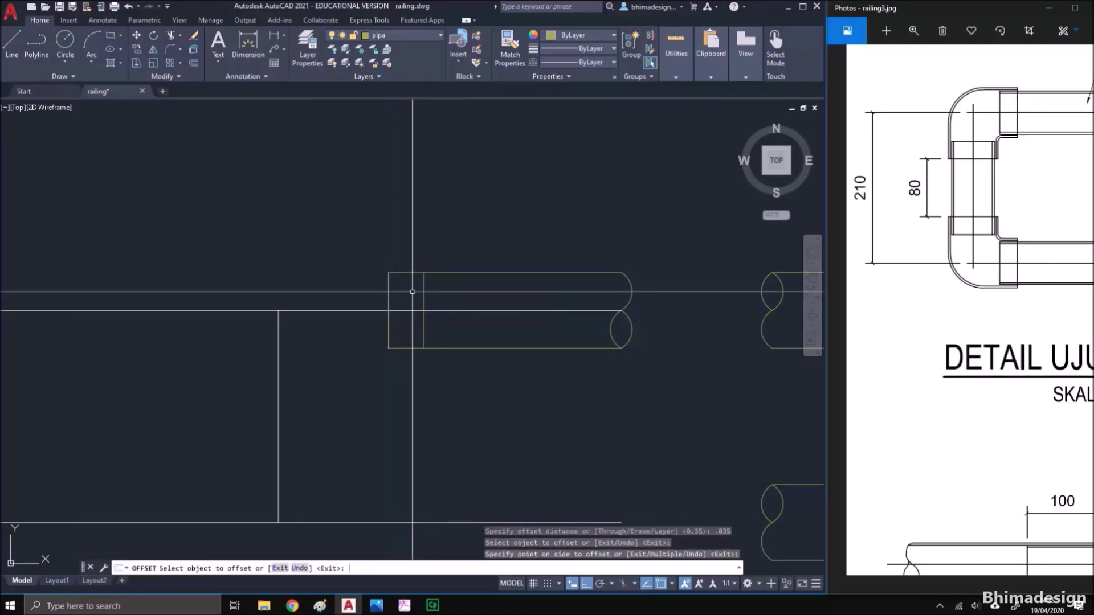
key(Return)
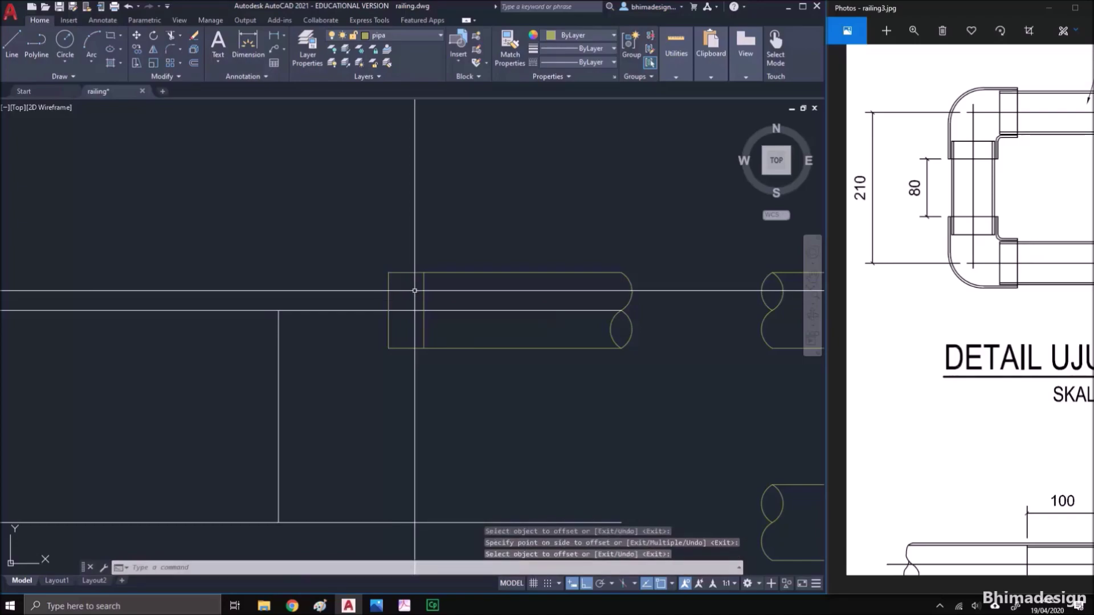
Offset the stub's upper and lower edge lines 0.001 outward
text(o)
key(Return)
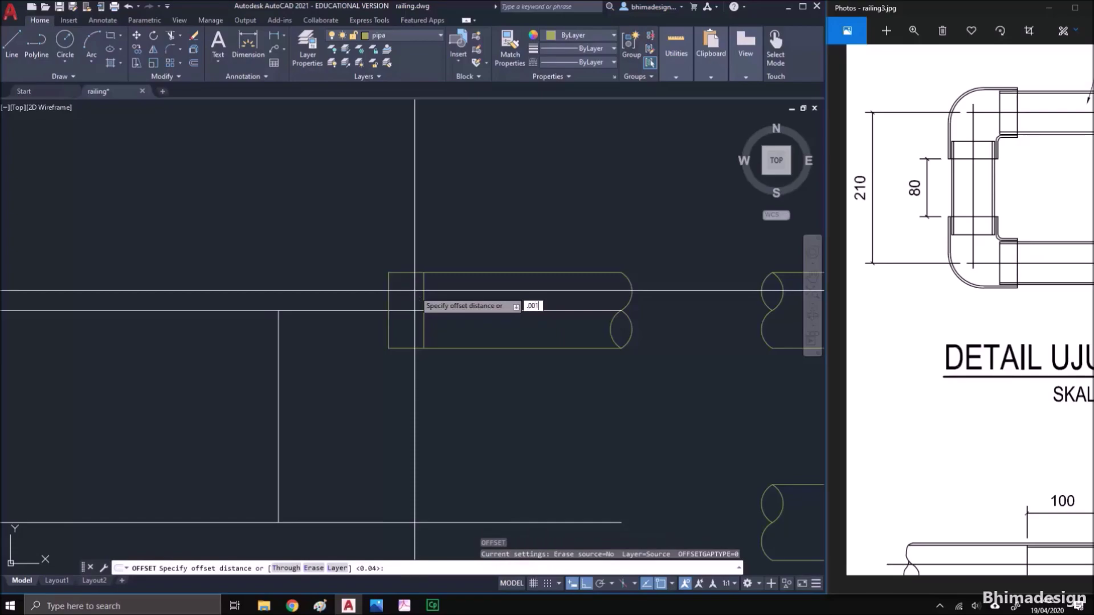
key(Return)
click(411, 273)
click(403, 335)
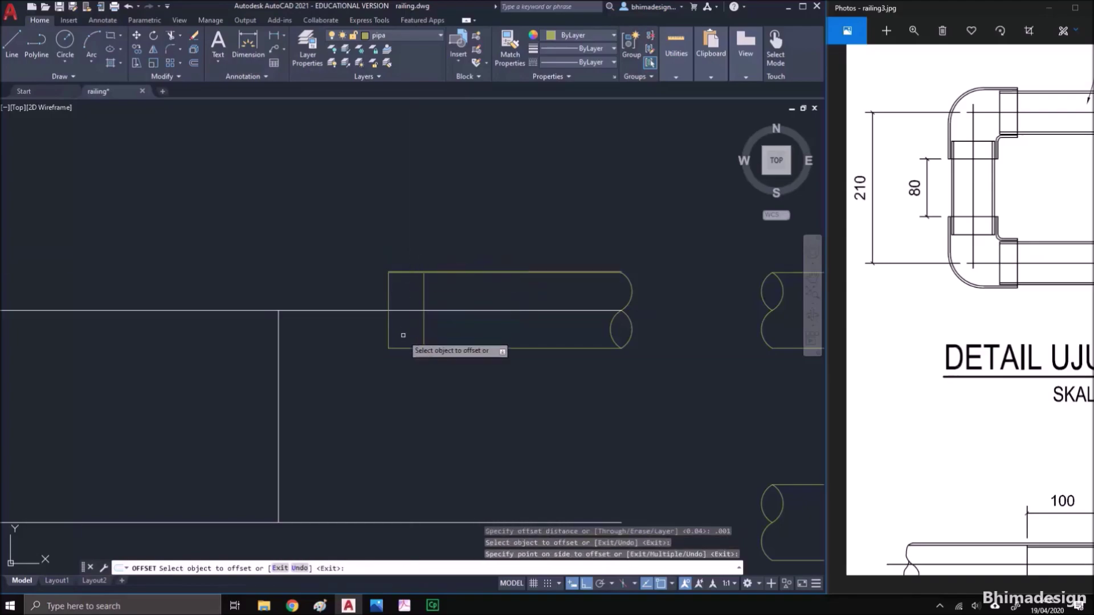
click(399, 348)
click(399, 353)
scroll(401, 342, up, 4)
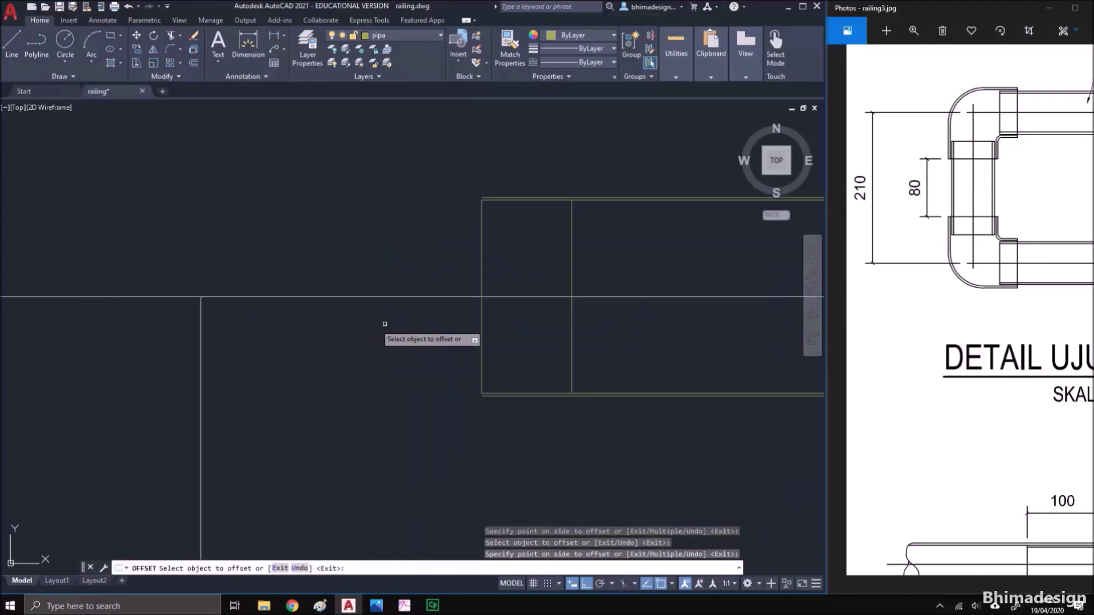
key(Return)
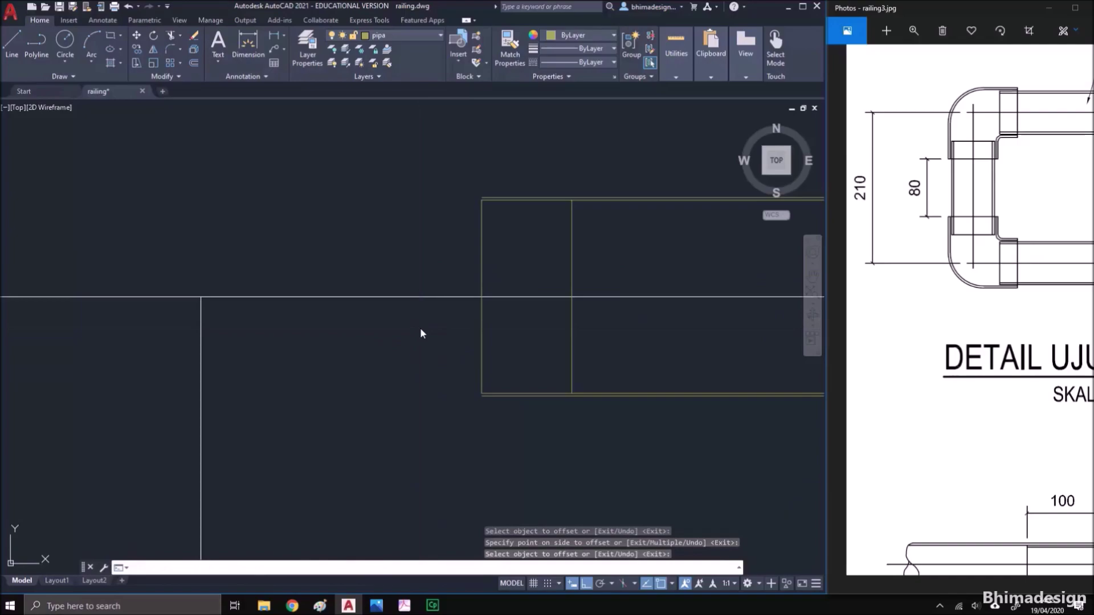
Offset the new upper and lower outside lines another 0.002 outward to form the elbow socket wall
key(Return)
text(.002)
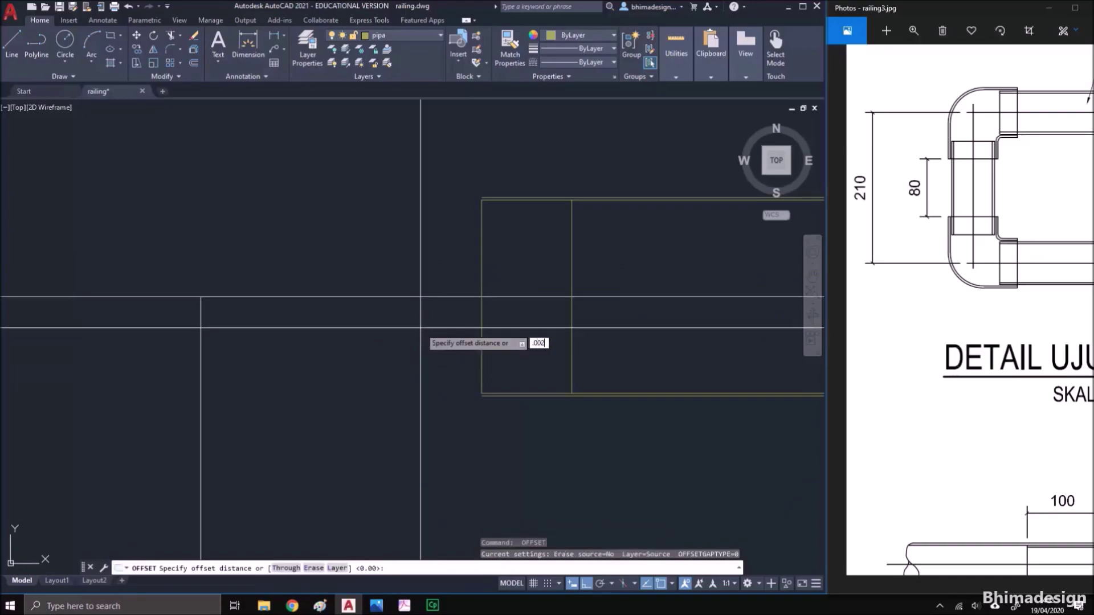
key(Return)
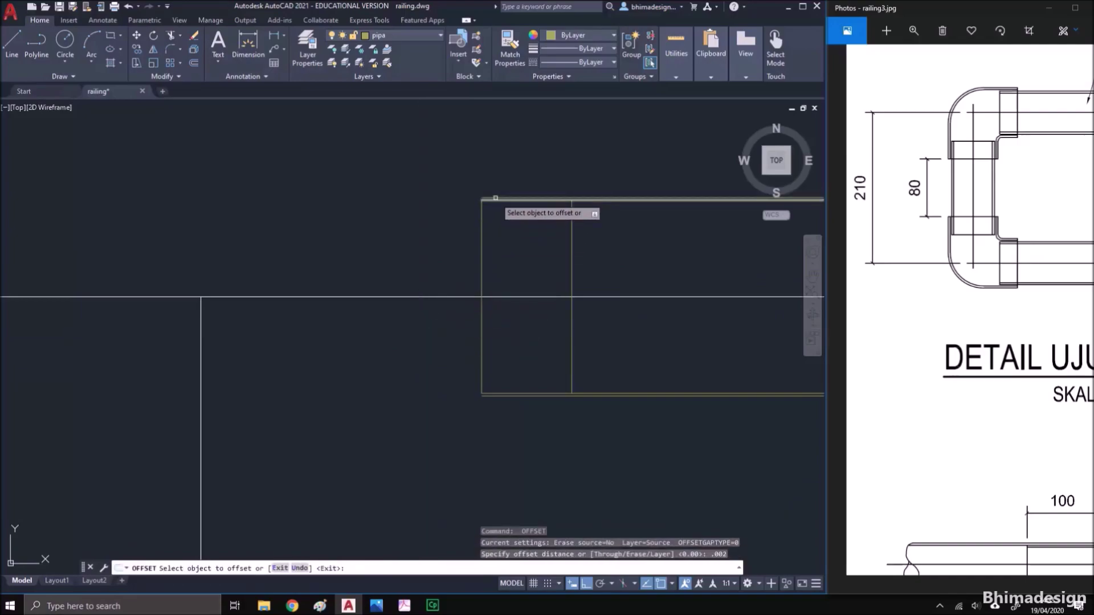
click(495, 198)
click(494, 186)
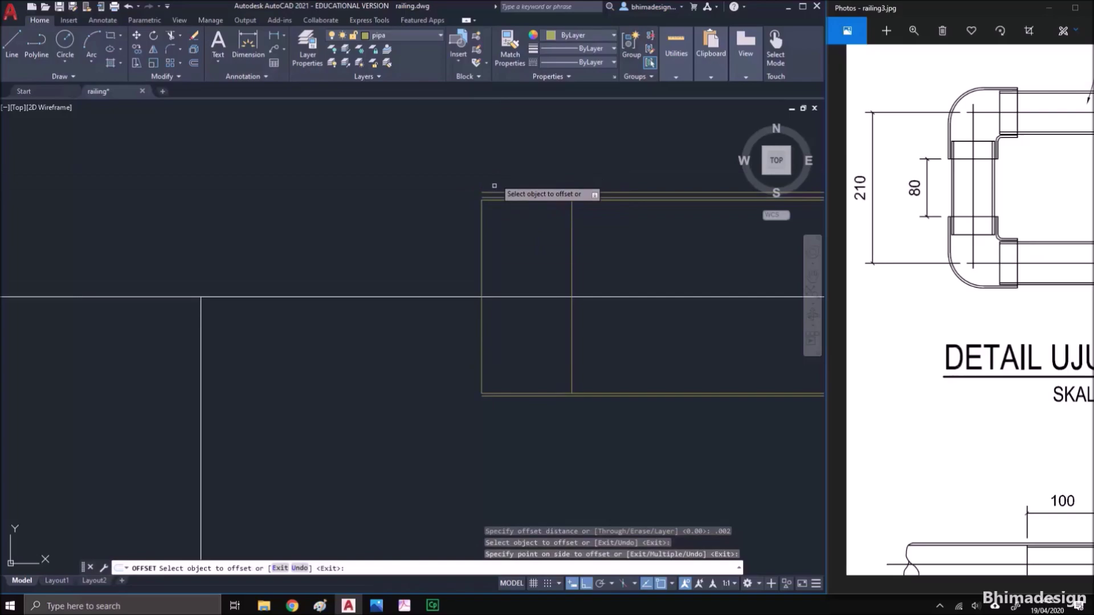
click(493, 393)
click(493, 411)
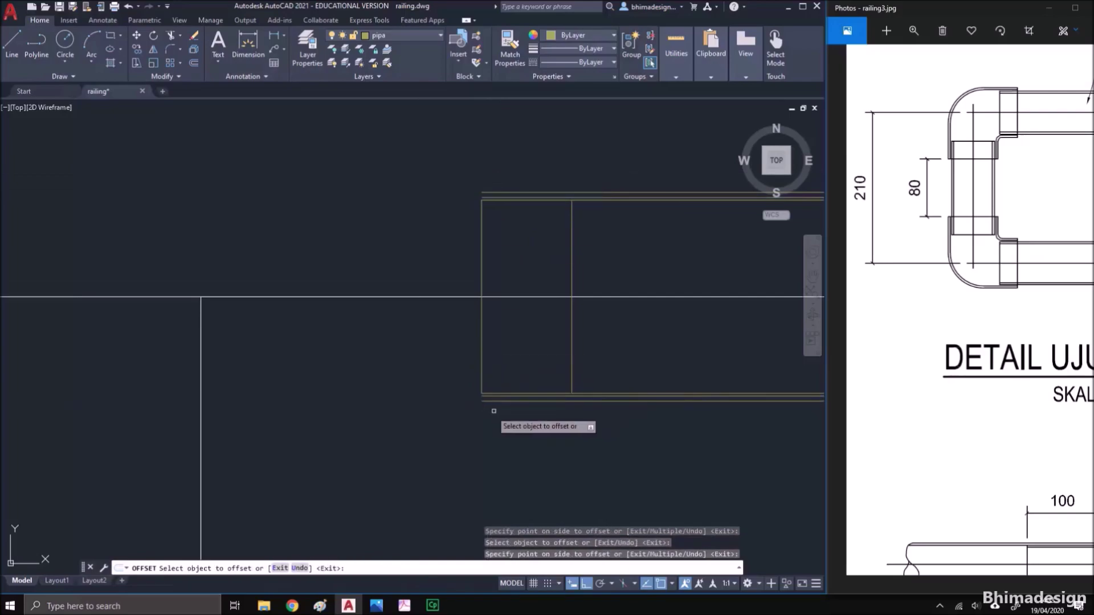
key(Escape)
Extend the inner vertical line at both ends to the outermost upper and lower lines
text(p)
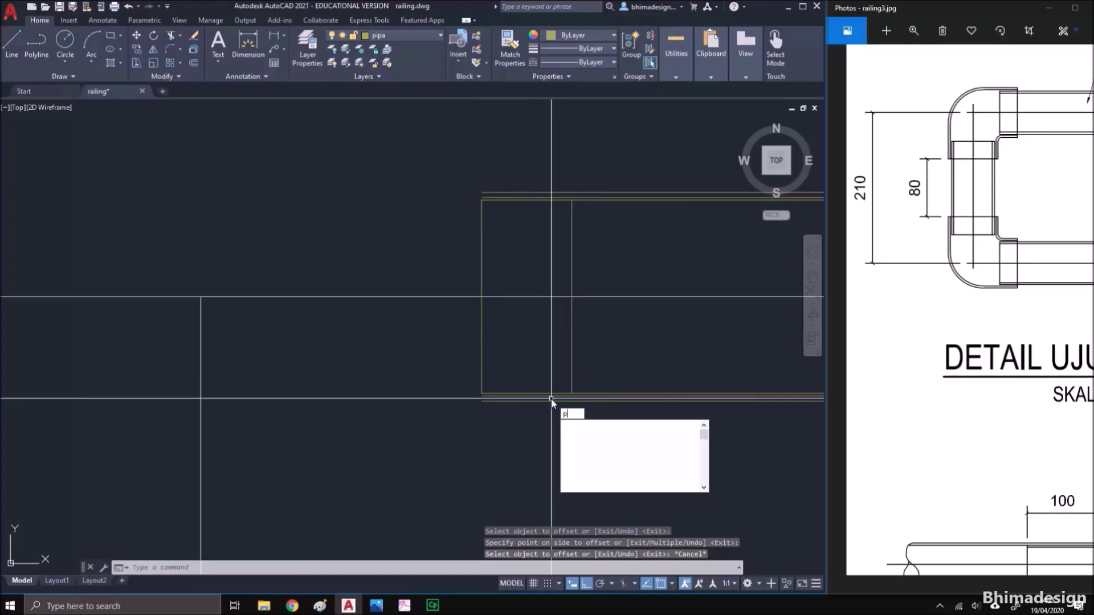
key(Escape)
text(ex)
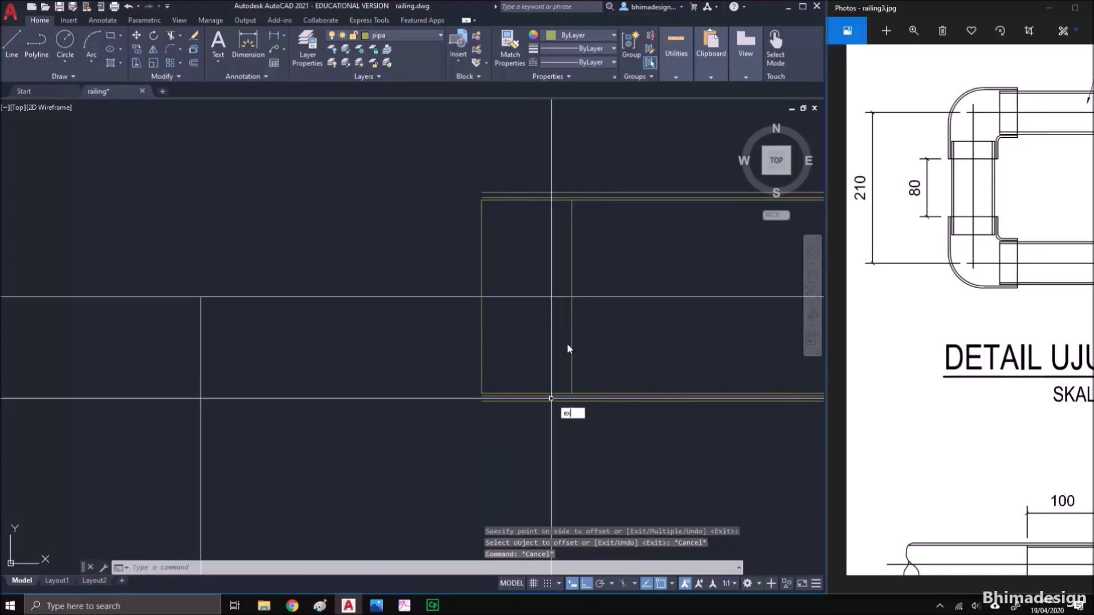
key(Return)
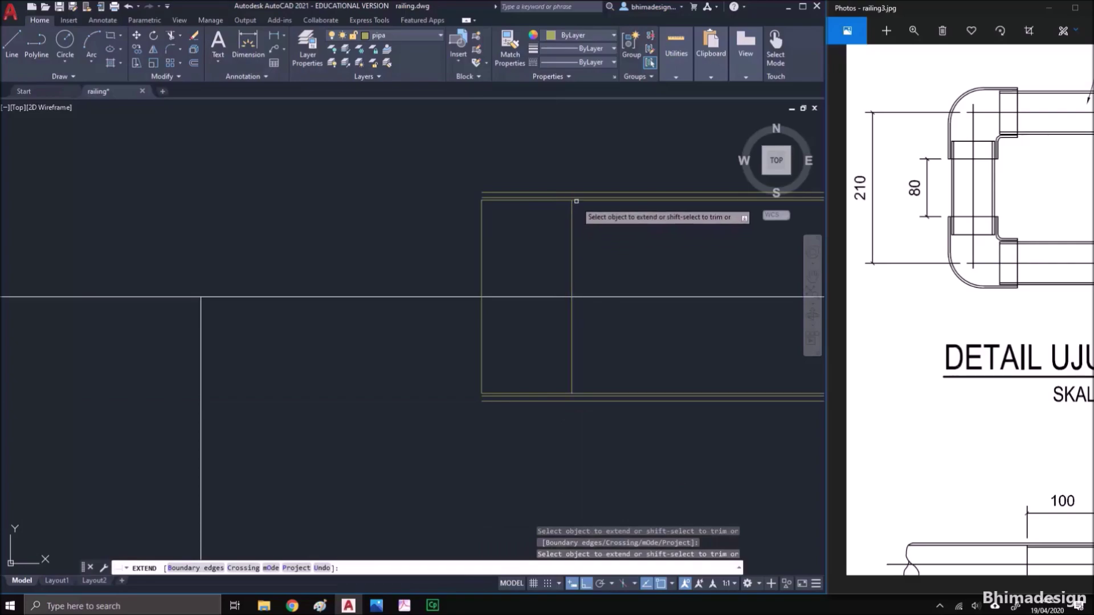
drag(575, 208, 568, 210)
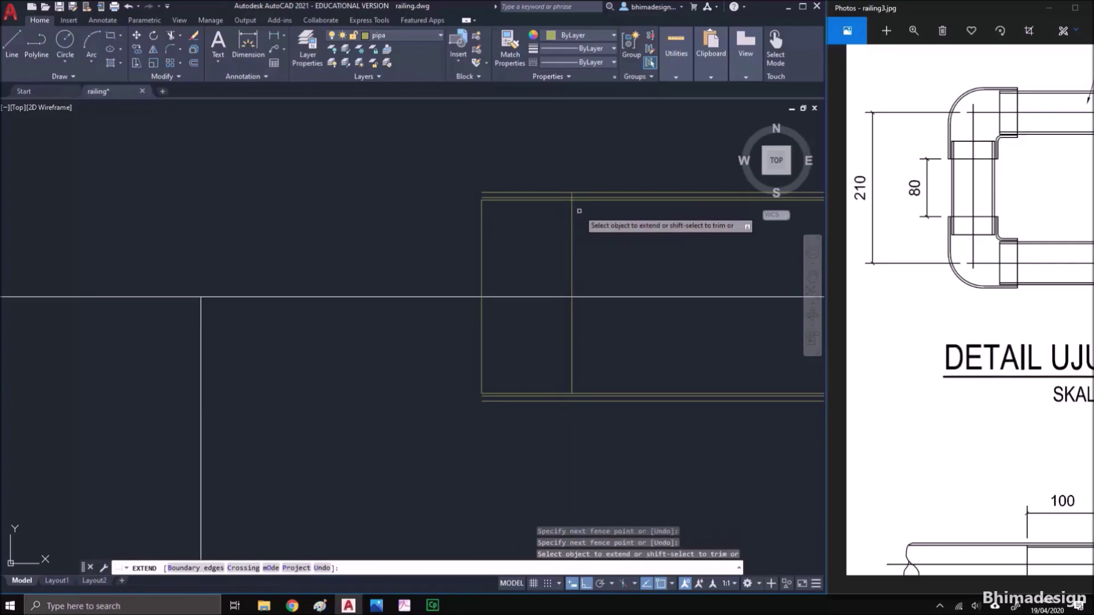
key(Escape)
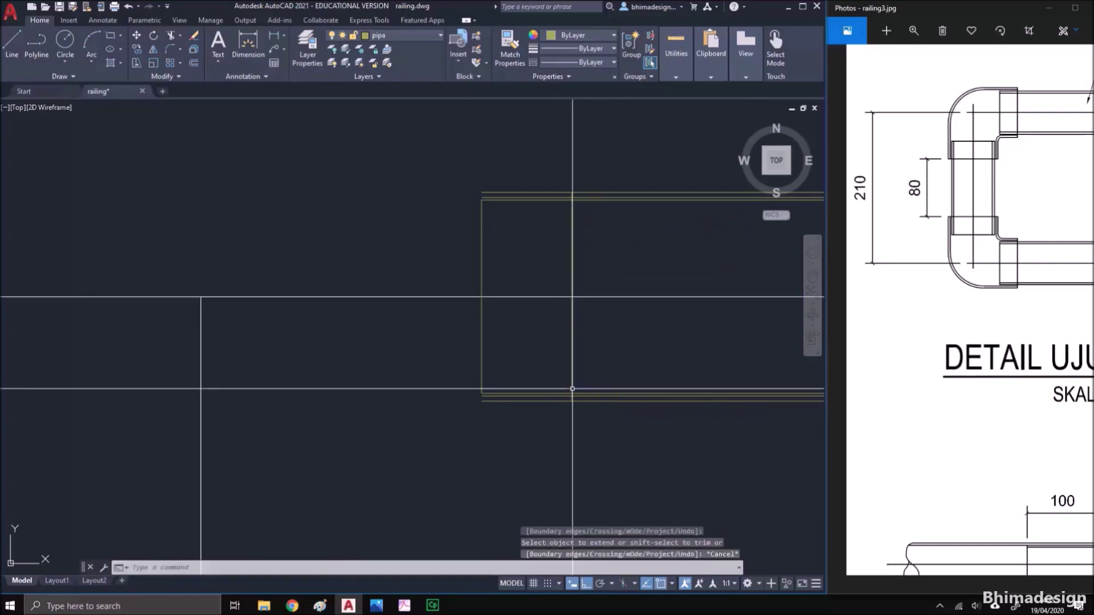
Trim the outermost upper and lower lines east of the vertical socket line
key(Escape)
text(tr)
key(Return)
click(605, 192)
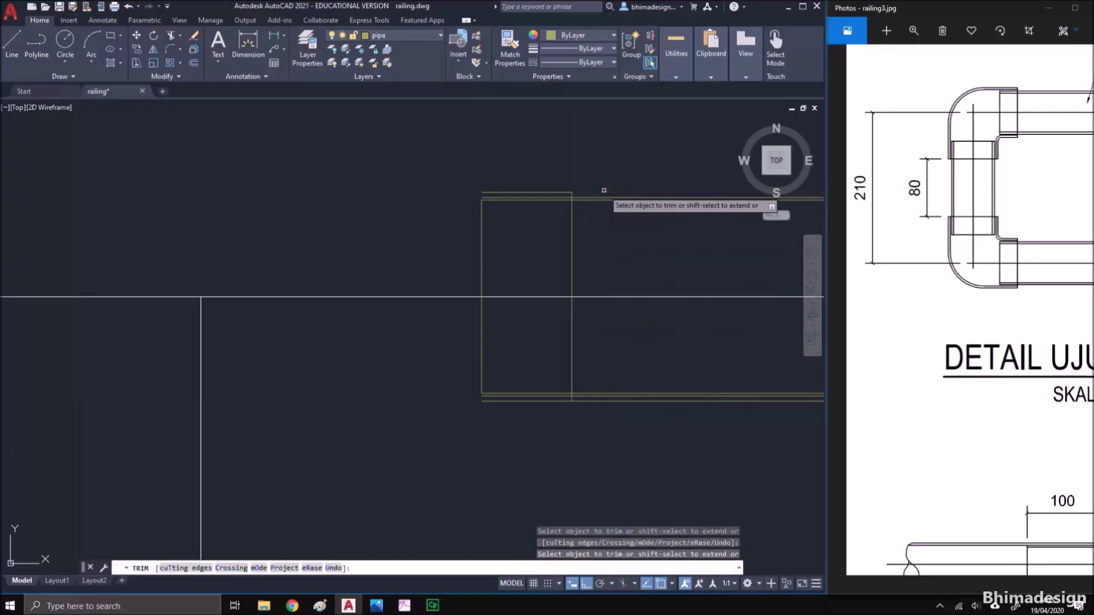
key(Return)
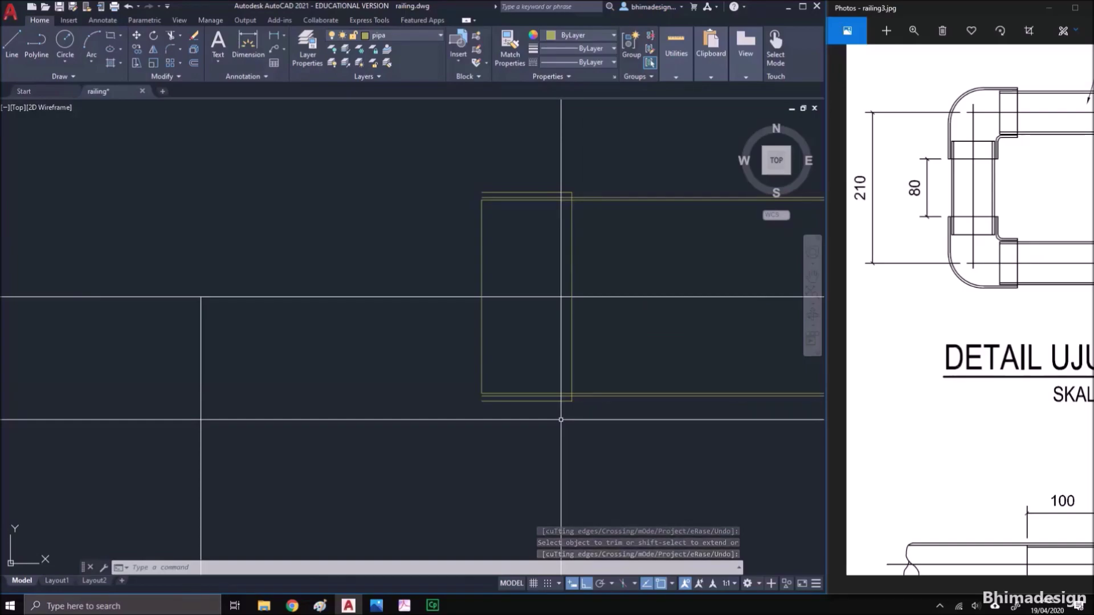
Offset the pipe stub's west end line 0.01 westward
text(o)
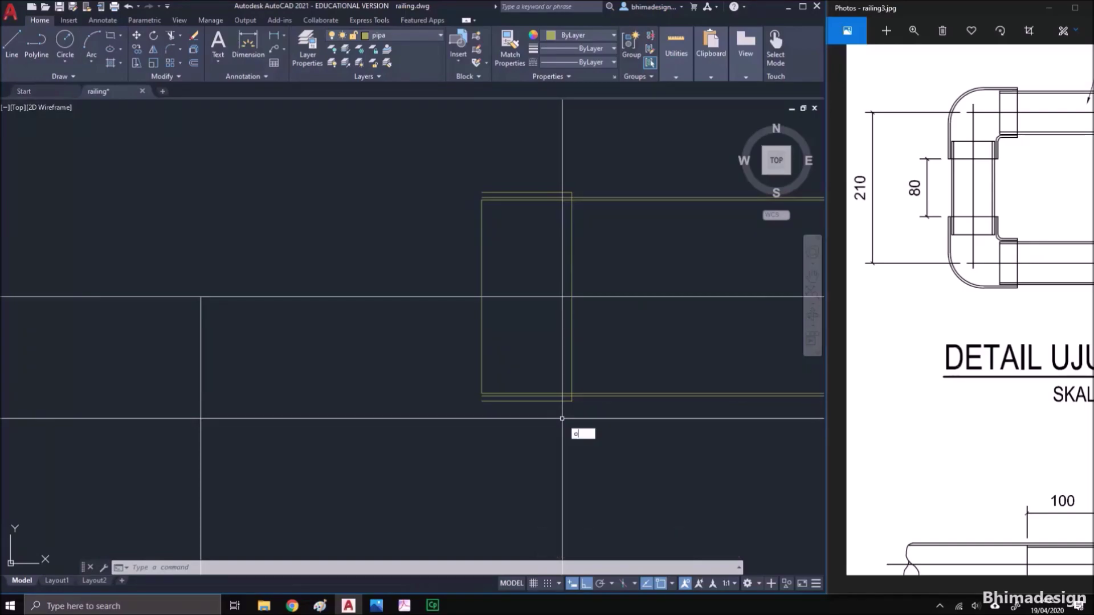
key(Return)
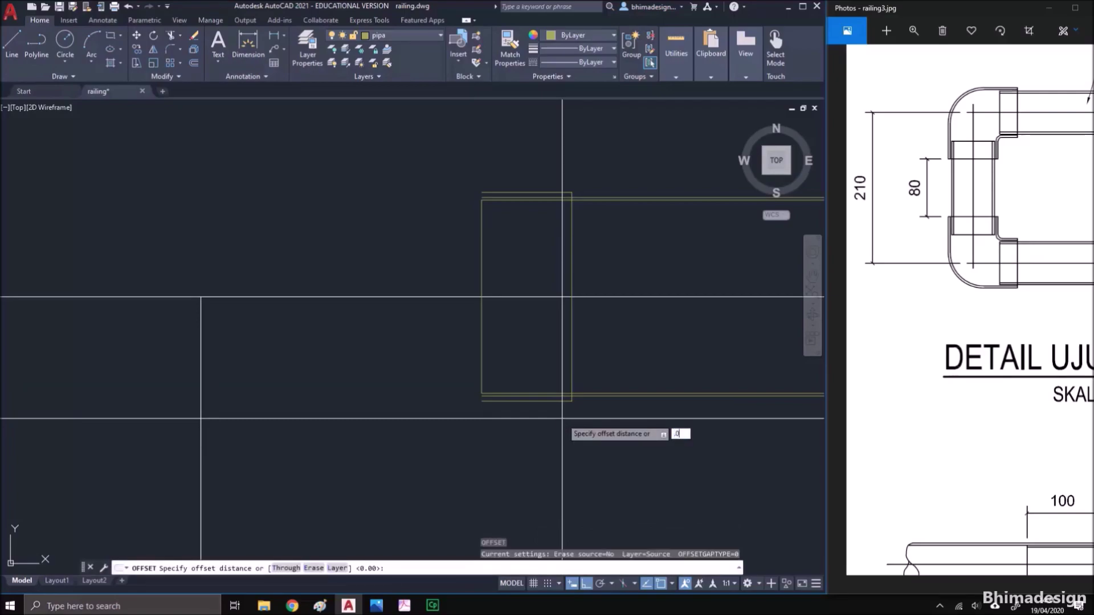
text(.01)
key(Return)
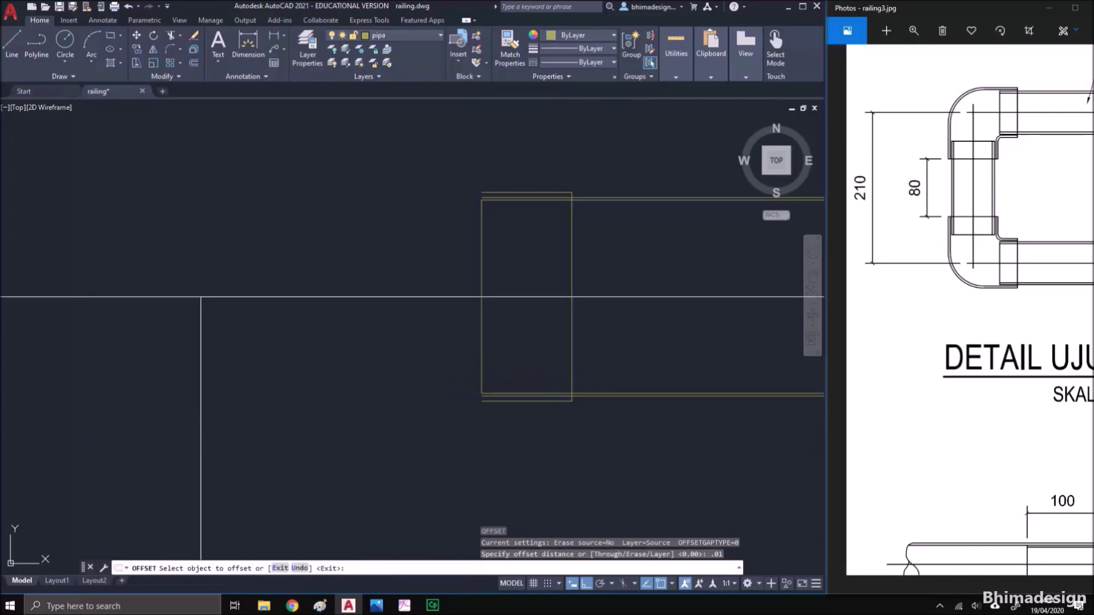
click(481, 360)
click(457, 362)
key(Escape)
Mirror the five socket lines about a 45-degree diagonal from the offset line's lower end, with polar tracking on, keeping the originals
text(mi)
key(Return)
click(476, 177)
click(614, 262)
click(595, 351)
click(541, 378)
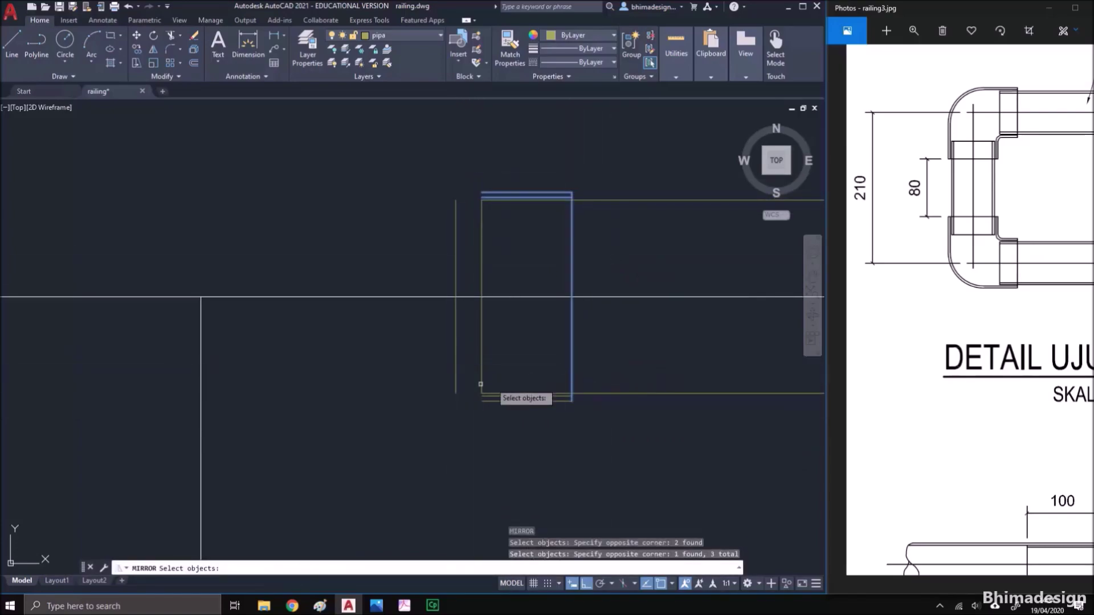
click(467, 382)
click(606, 439)
key(Return)
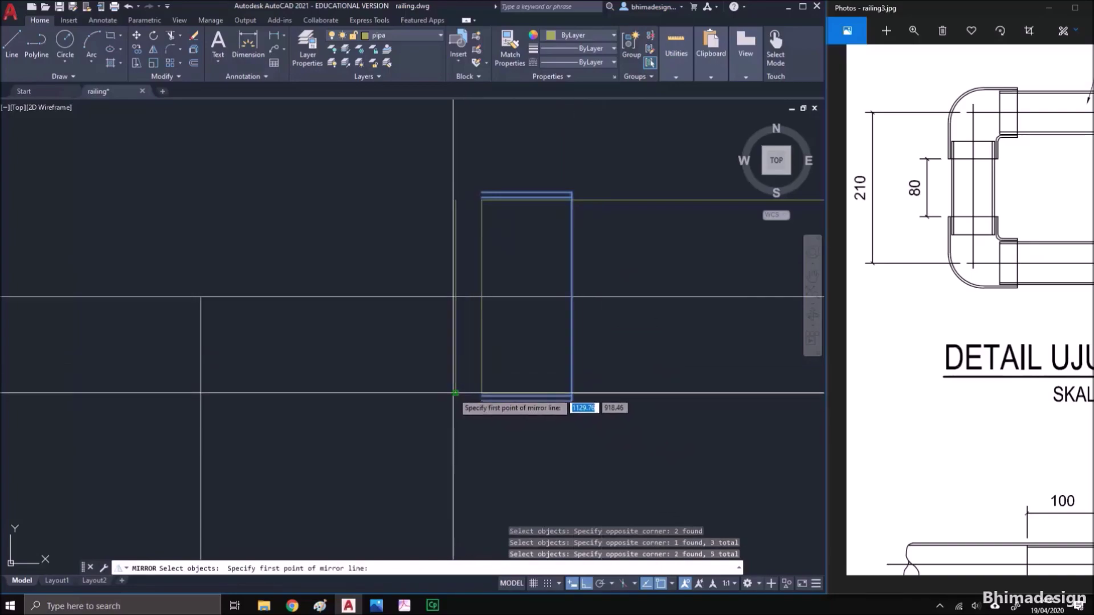
click(456, 394)
key(F10)
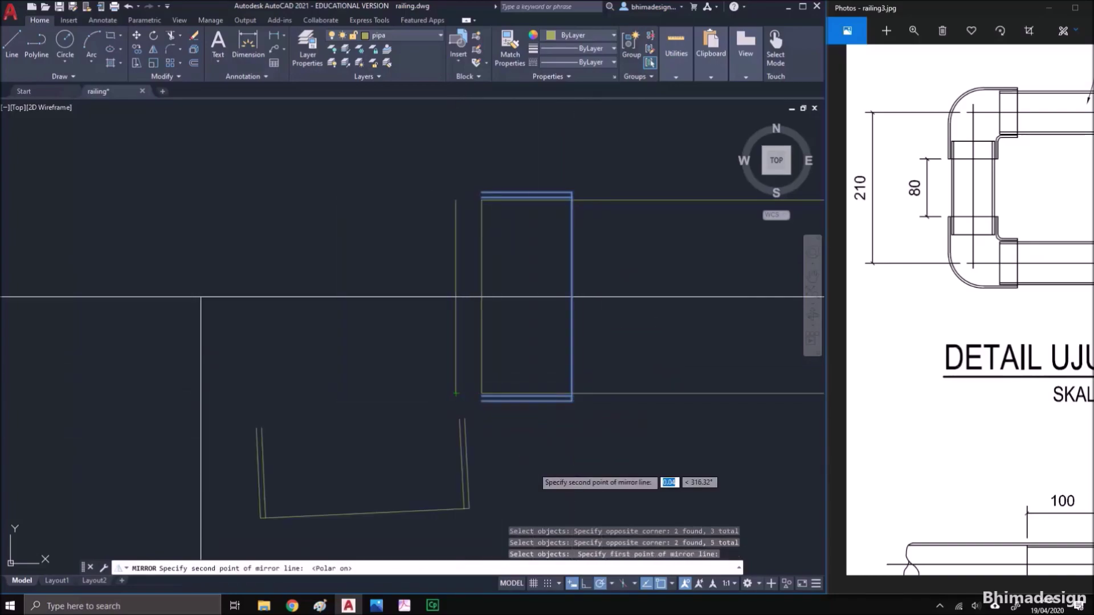
click(533, 468)
key(Return)
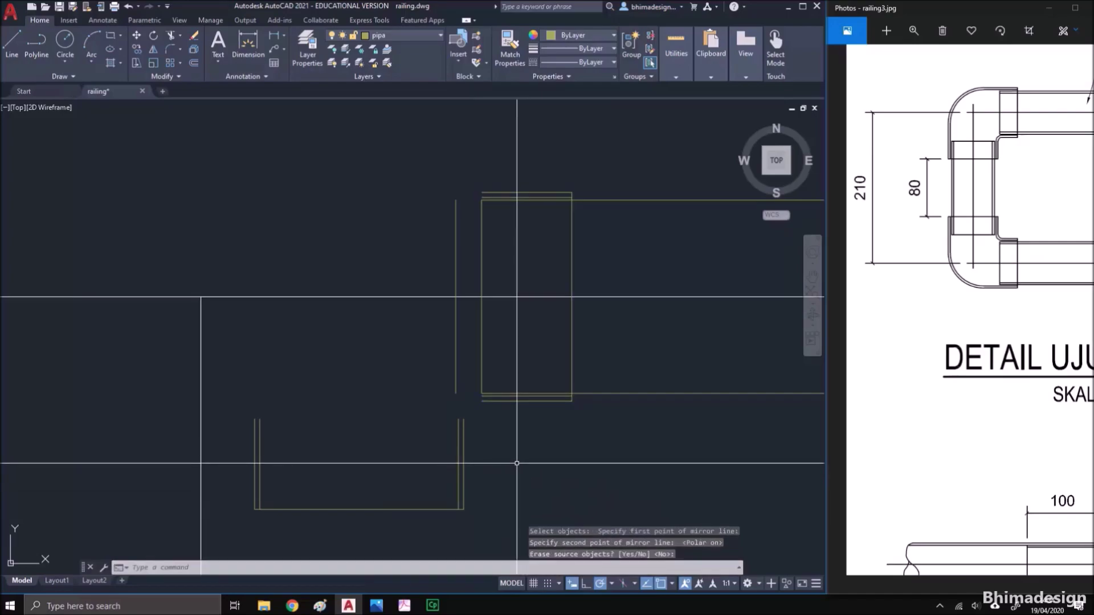
Fillet the mirrored socket's east outer line with the horizontal socket's lower outermost line at radius 0.005
key(Return)
text(r)
key(Return)
text(.005)
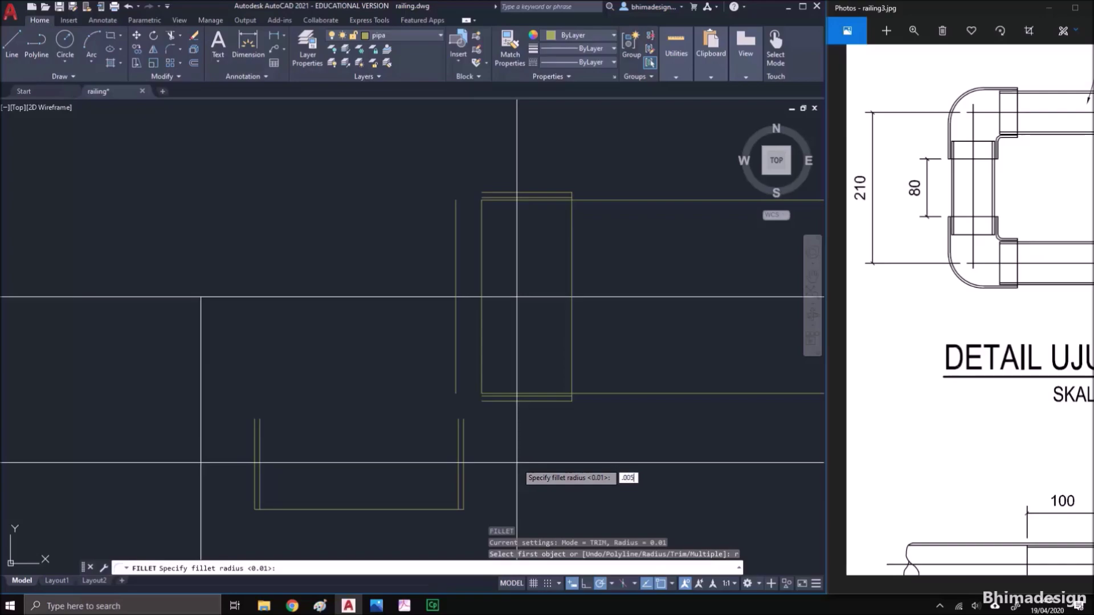
key(Return)
click(463, 423)
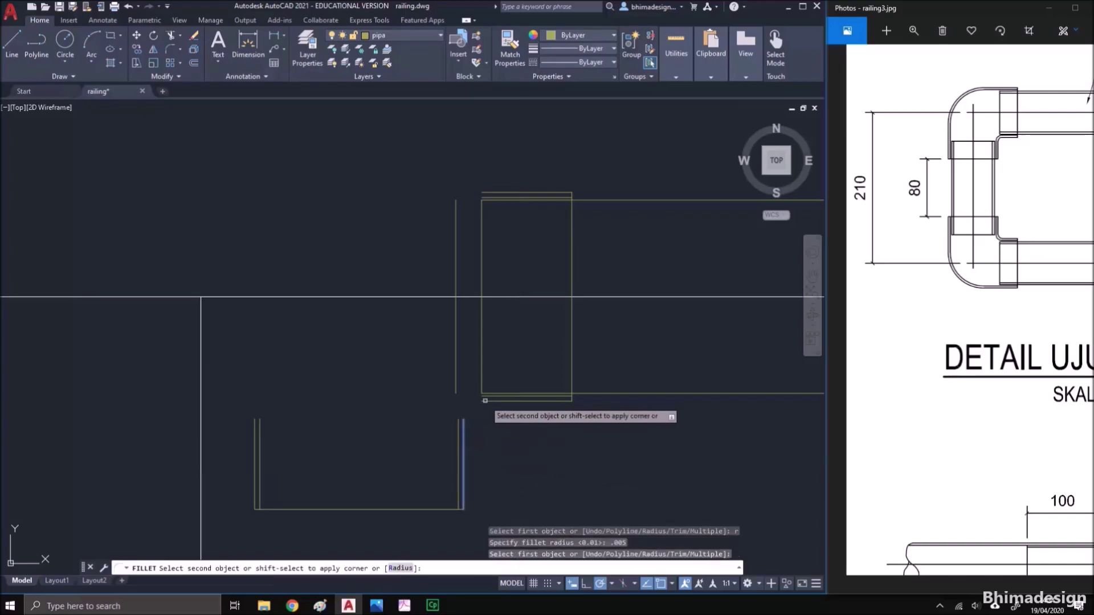
click(486, 397)
key(Return)
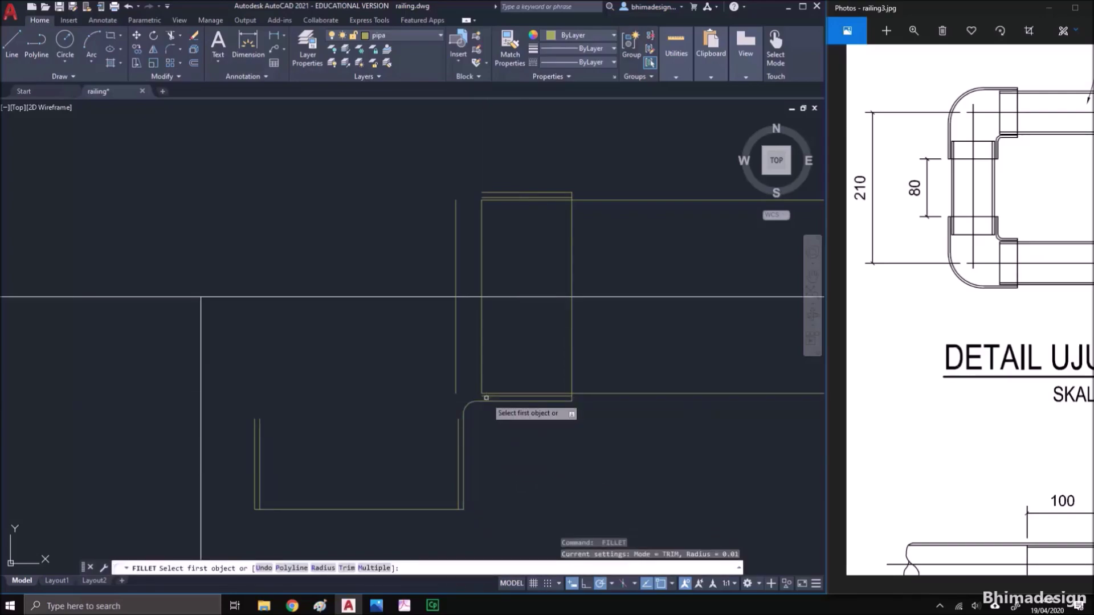
Offset the fillet arc with the Through option to the level of the socket's inner wall line
key(Escape)
text(o)
key(Return)
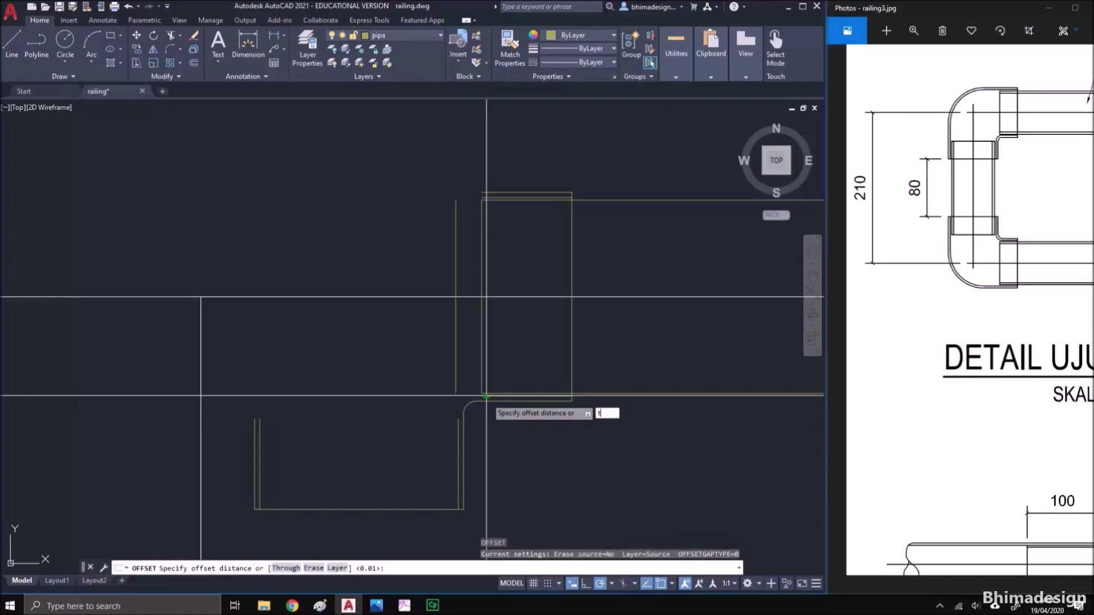
text(t)
key(Return)
click(479, 393)
click(480, 396)
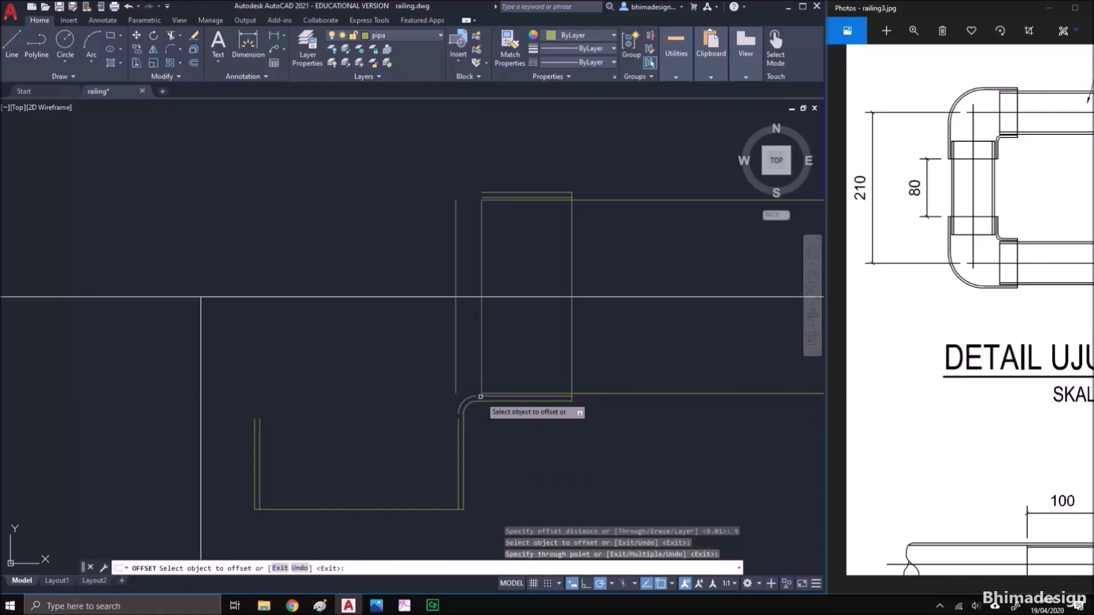
key(Escape)
Try to extend the socket's inner wall lines to the ends of the offset arc
scroll(463, 394, up, 4)
text(ex)
key(Return)
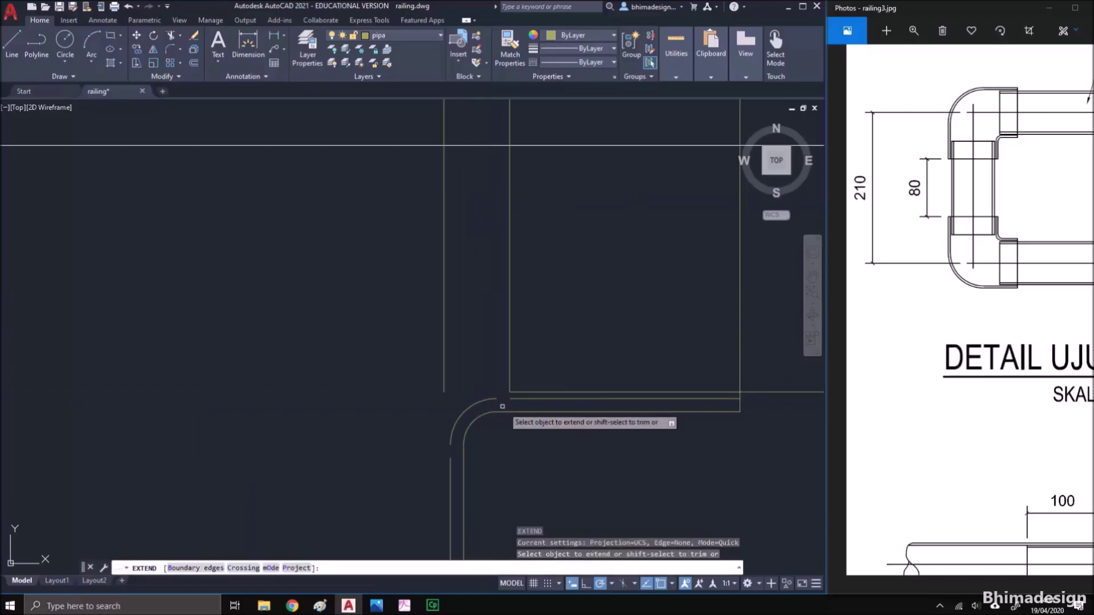
scroll(441, 447, down, 4)
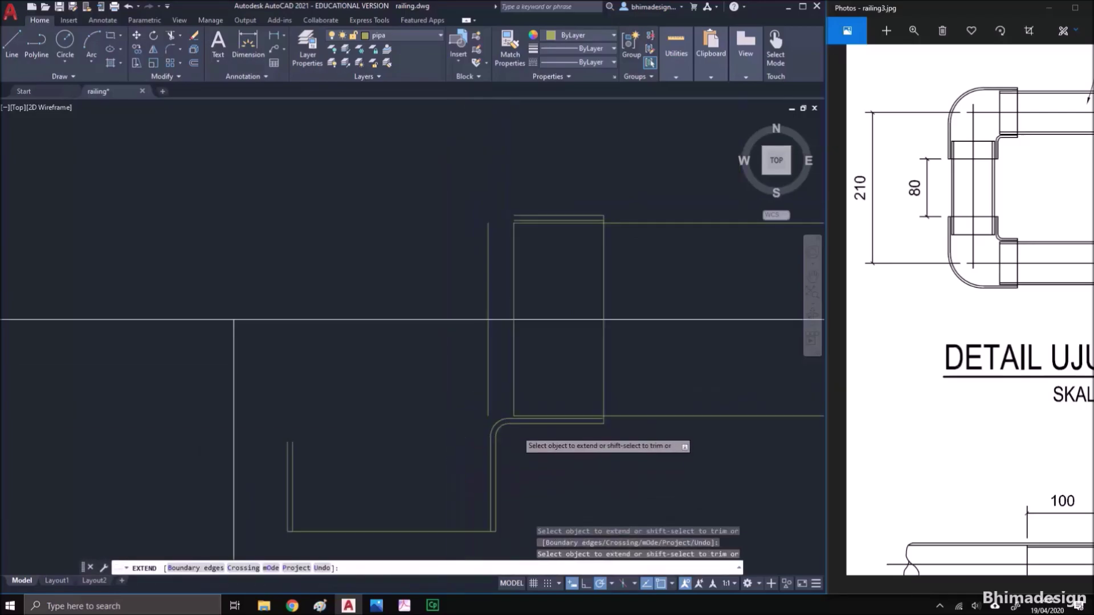
key(Escape)
Offset the small corner arc with the Through option to the horizontal socket's upper inner wall line, and that arc again to the outer wall line
text(o)
key(Return)
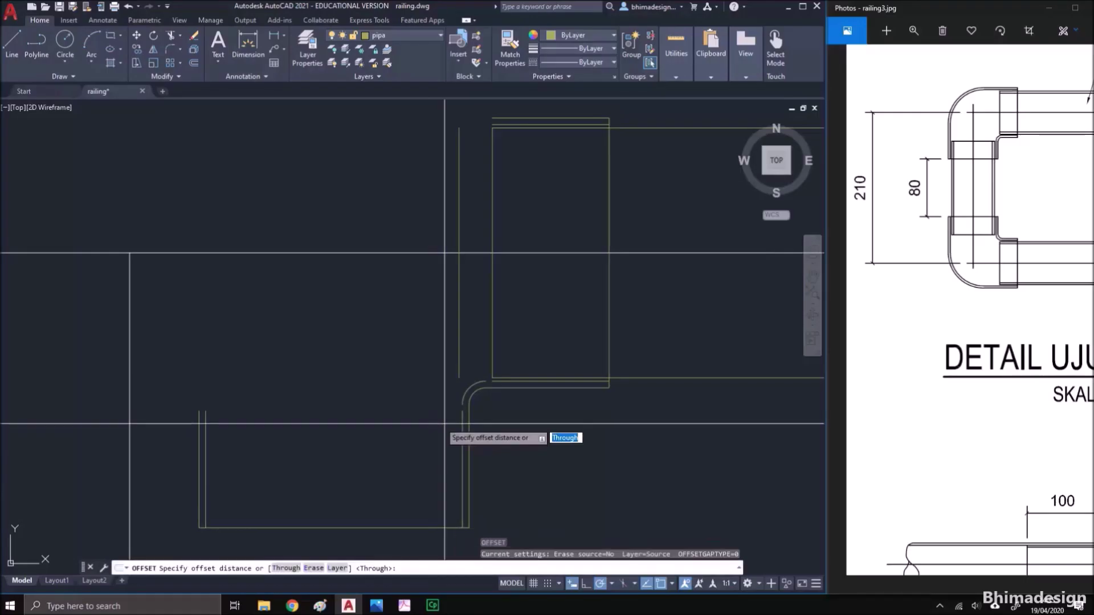
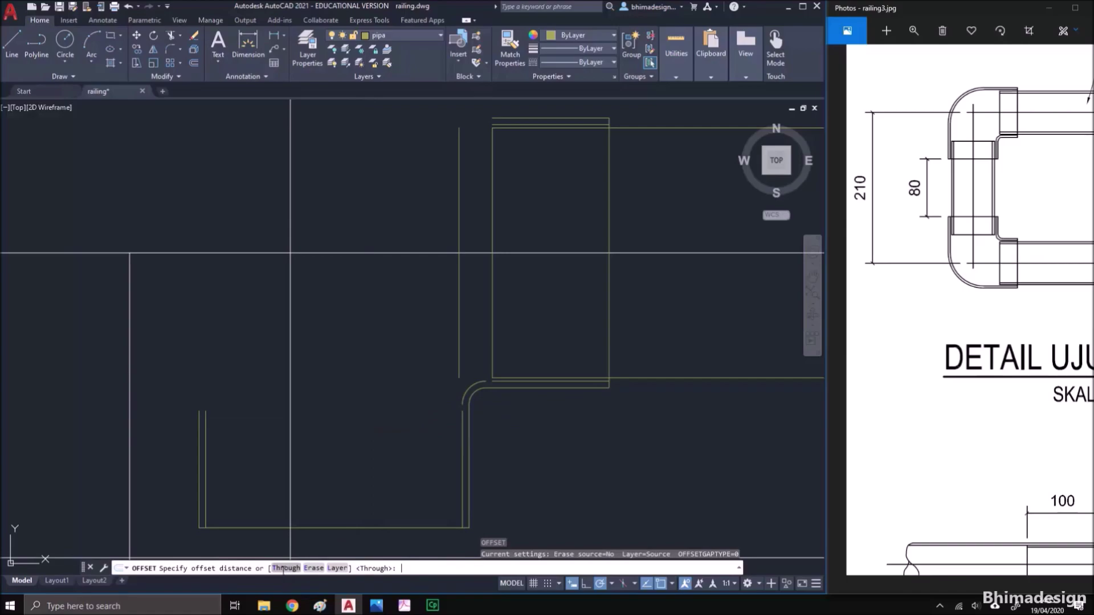
click(286, 568)
click(471, 388)
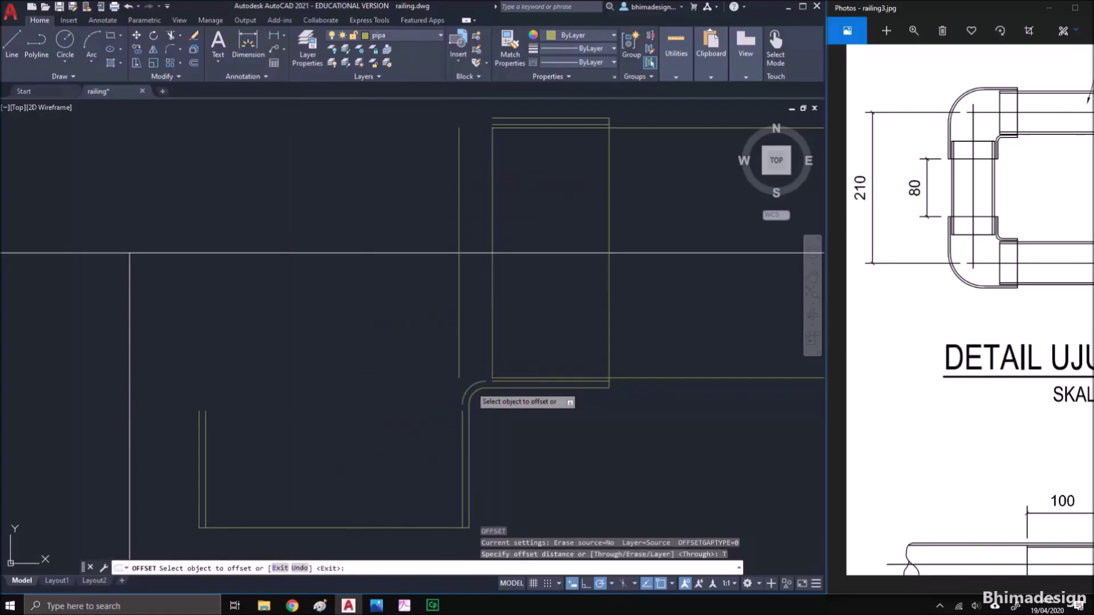
click(493, 125)
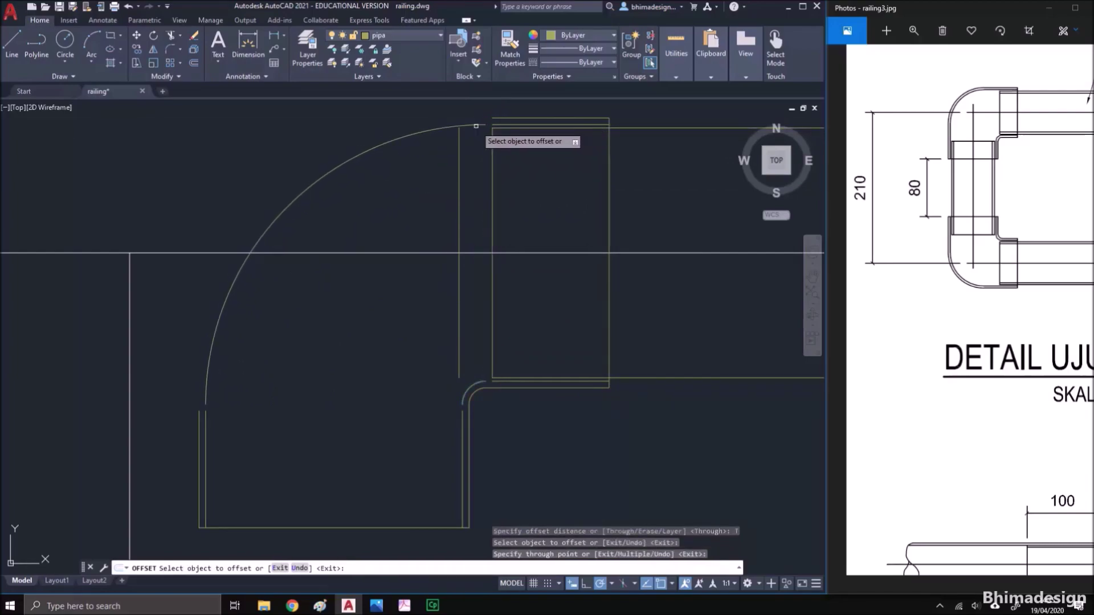
click(475, 125)
click(492, 125)
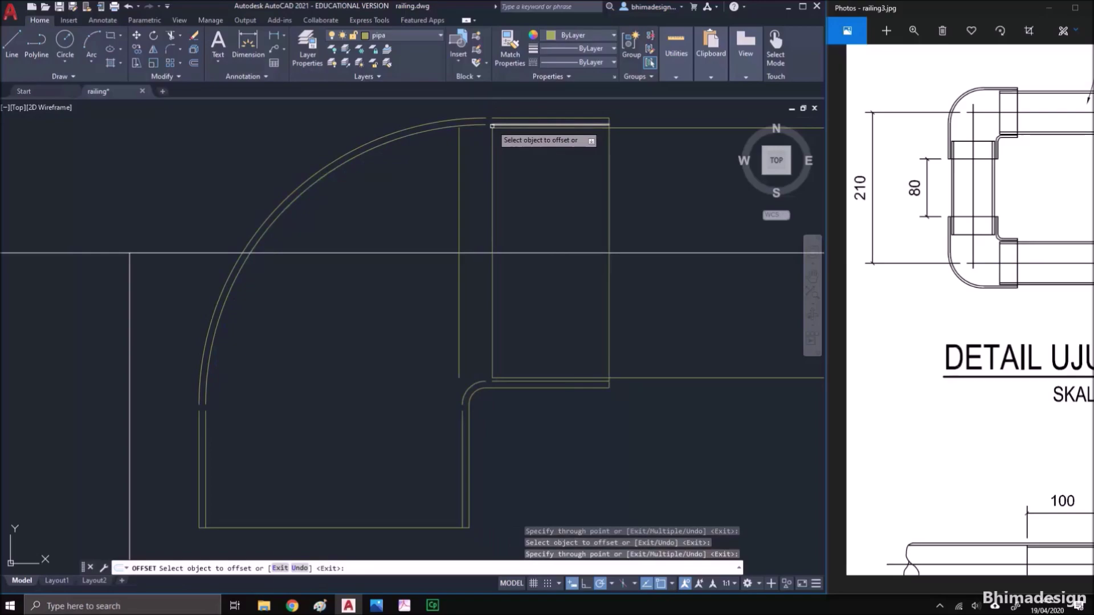
key(Escape)
Extend the wall lines of both sockets to the ends of the concentric corner arcs to close the elbow outline
text(e)
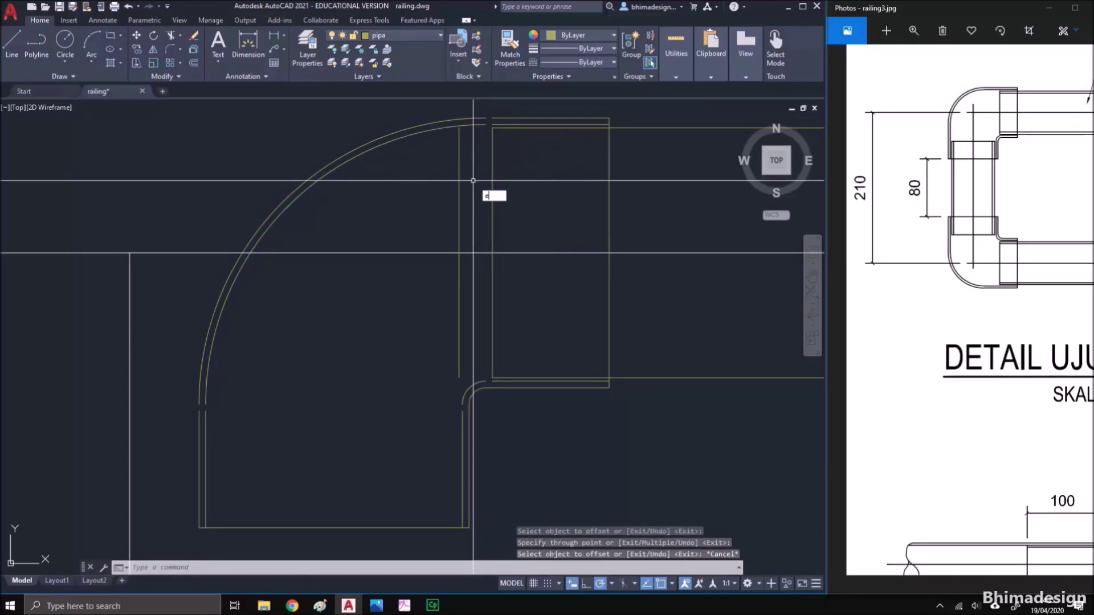
text(x)
key(Return)
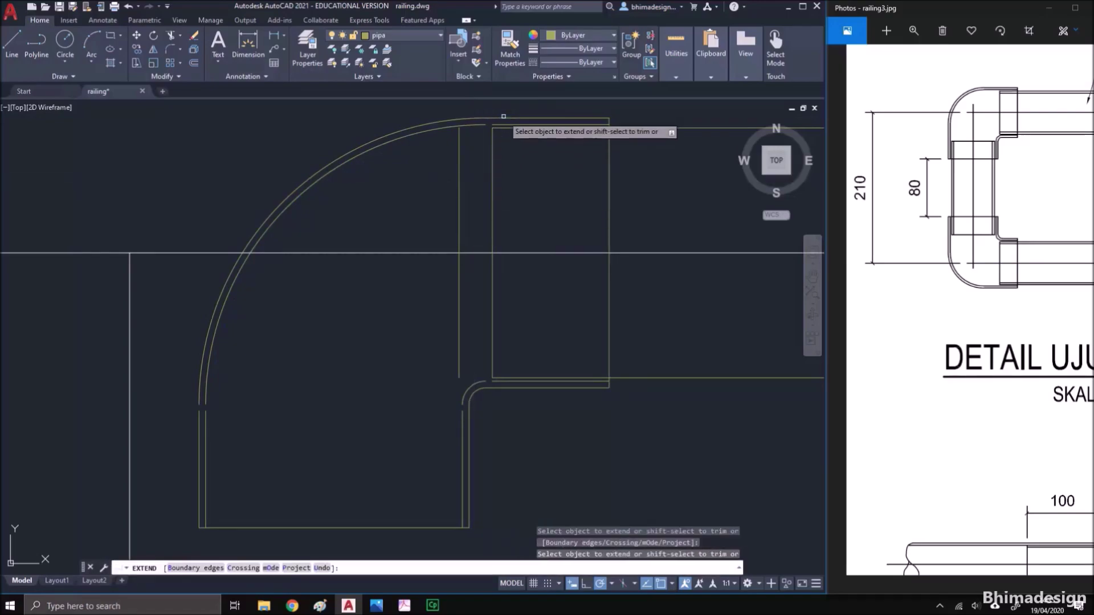
click(498, 122)
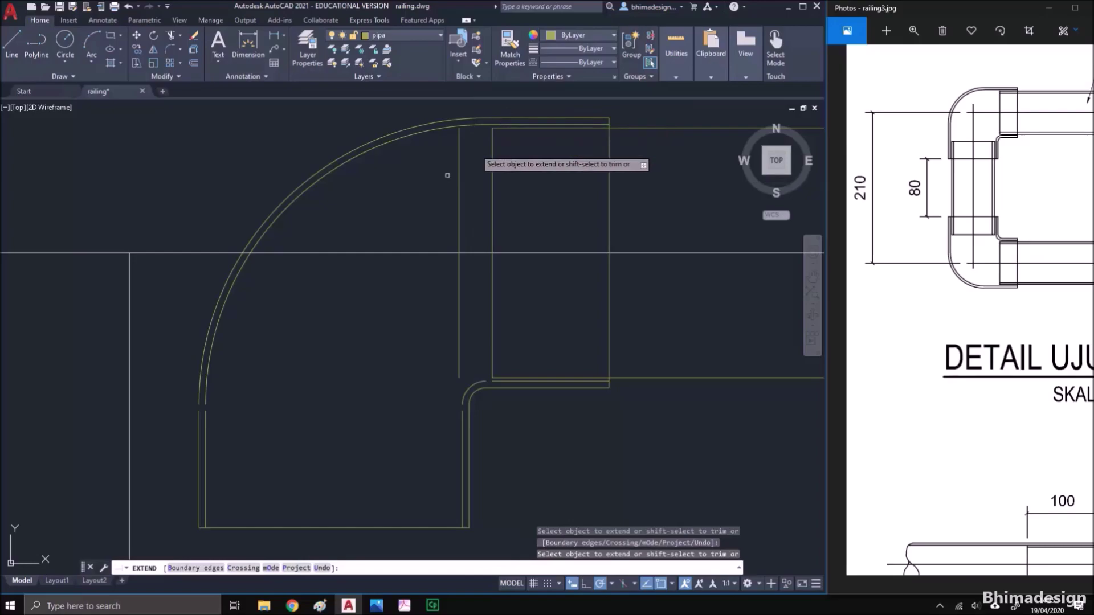
click(235, 419)
click(189, 418)
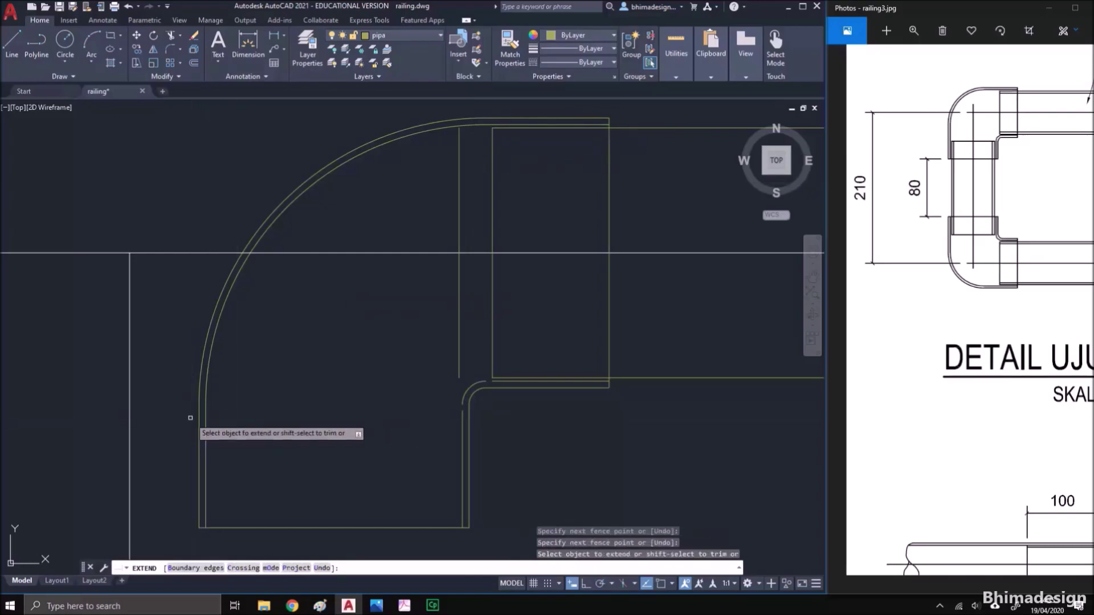
click(494, 382)
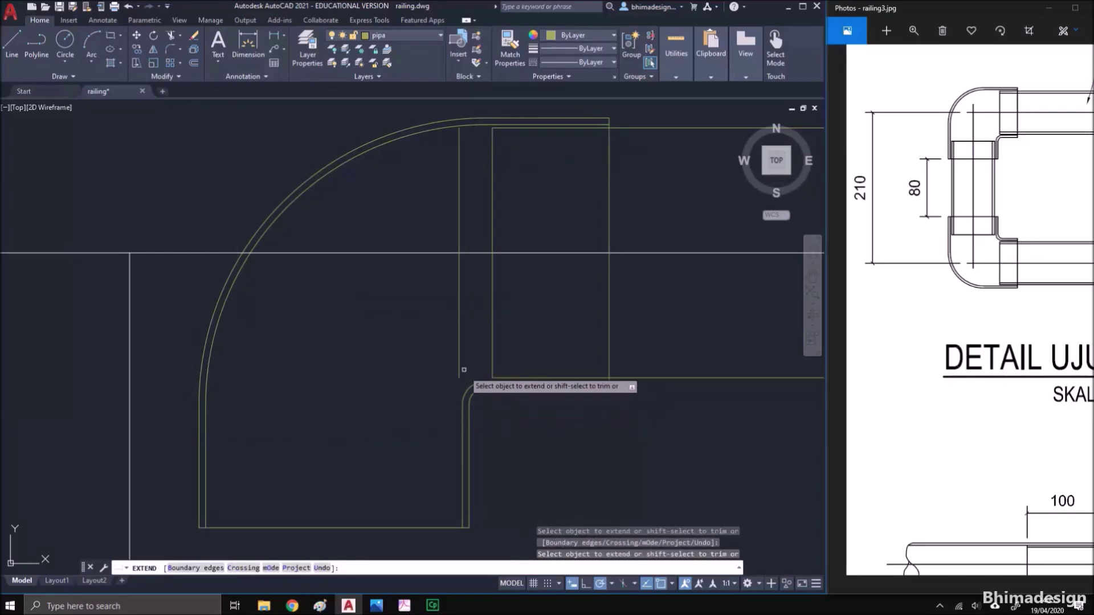
key(Escape)
Erase the leftover vertical line inside the elbow, just west of the horizontal pipe's end
click(468, 295)
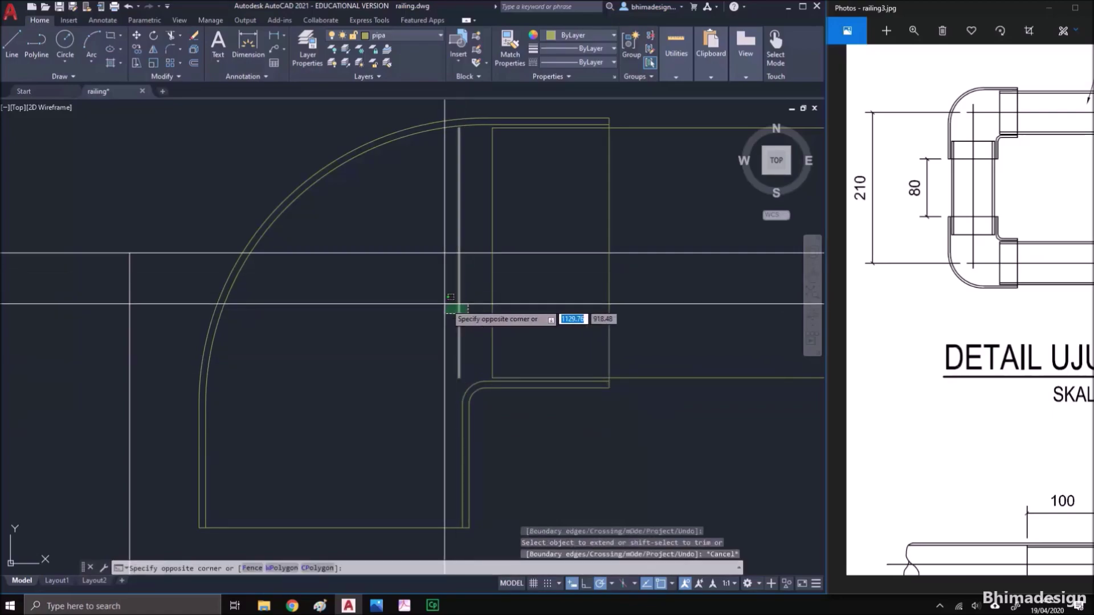
click(444, 303)
text(e)
key(Return)
scroll(443, 303, down, 2)
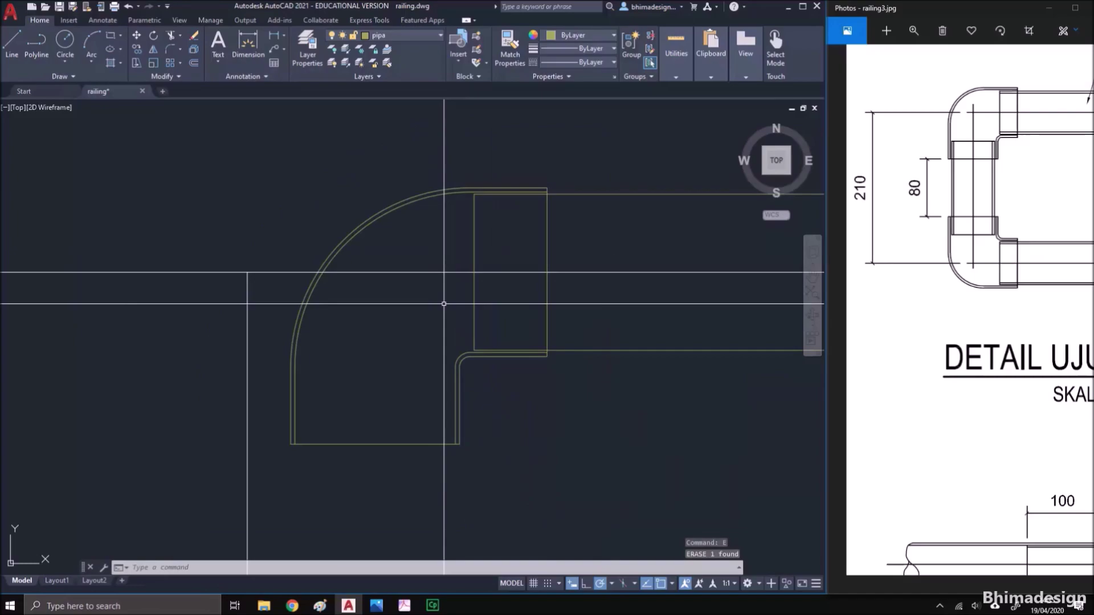
Mirror the horizontal pipe's two edge lines and end line about the diagonal through the inner corner arcs, keeping the originals
text(mi)
key(Return)
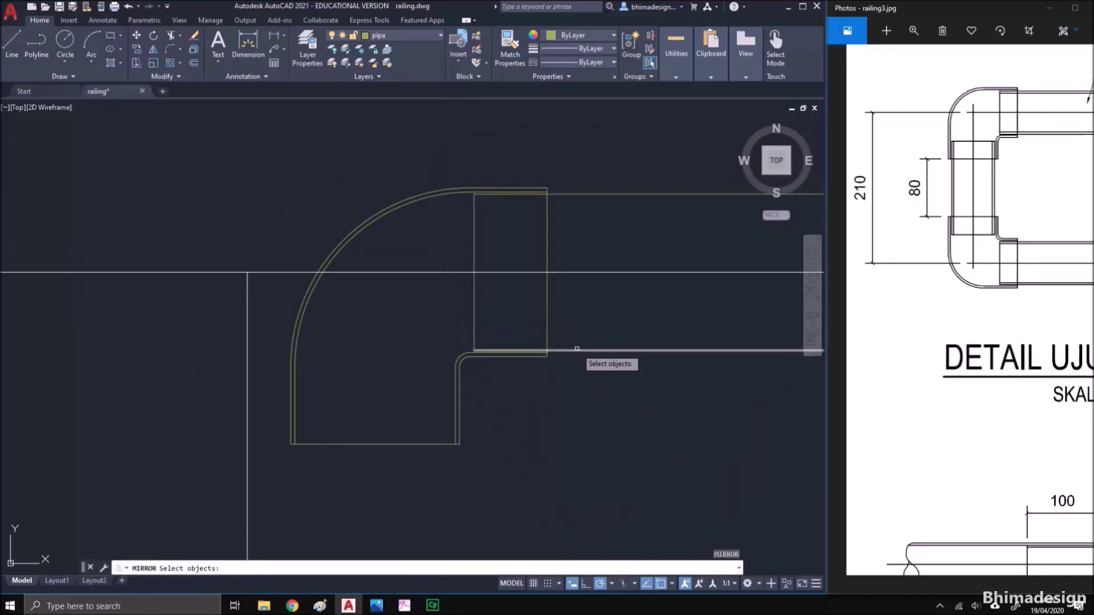
click(587, 206)
click(570, 178)
click(496, 212)
click(451, 228)
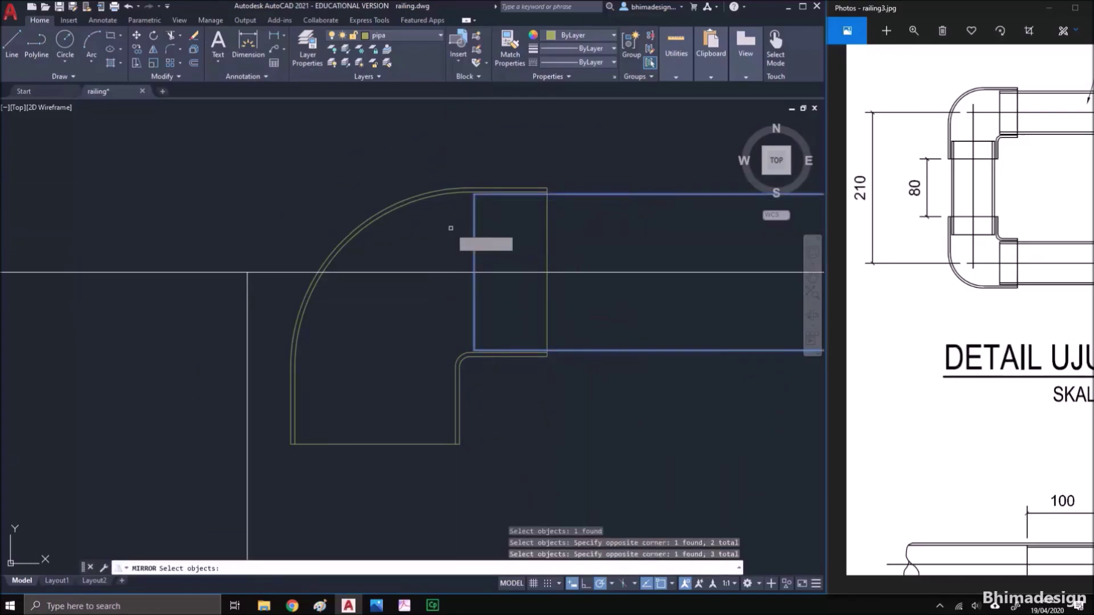
key(Return)
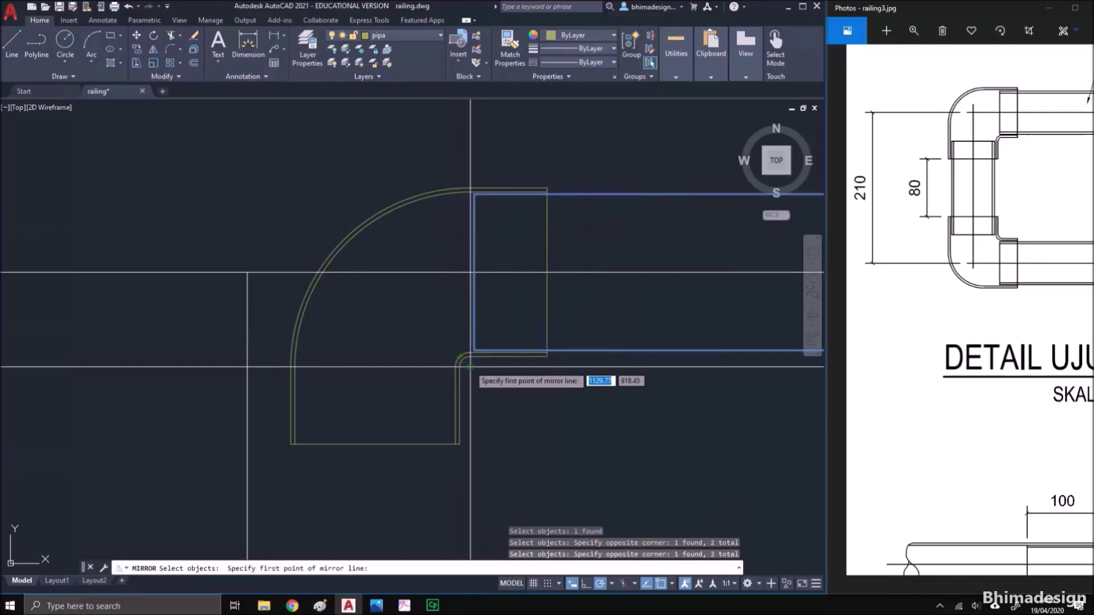
click(463, 359)
click(464, 362)
key(Return)
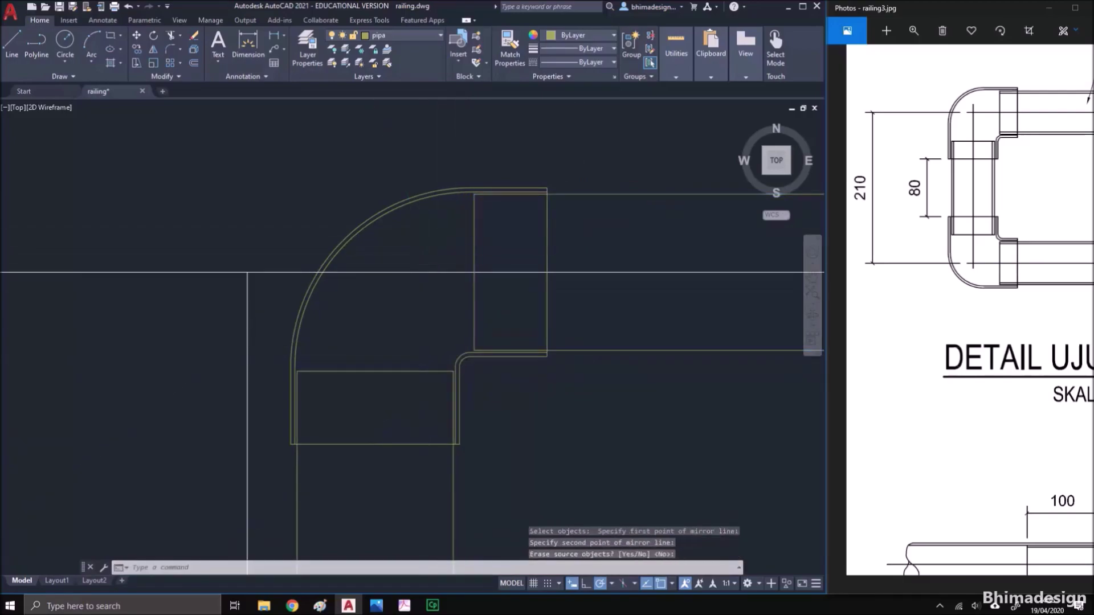
Mirror the elbow and horizontal pipe about a horizontal axis through the white vertical line's midpoint, with ortho on, keeping the originals
scroll(420, 241, down, 2)
text(m)
key(Return)
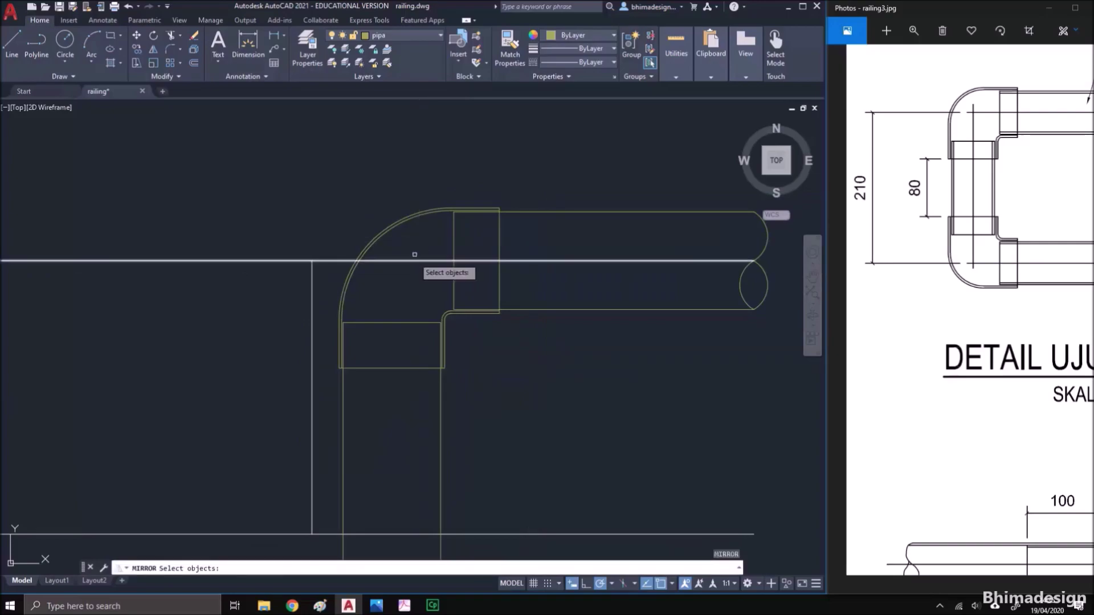
click(450, 196)
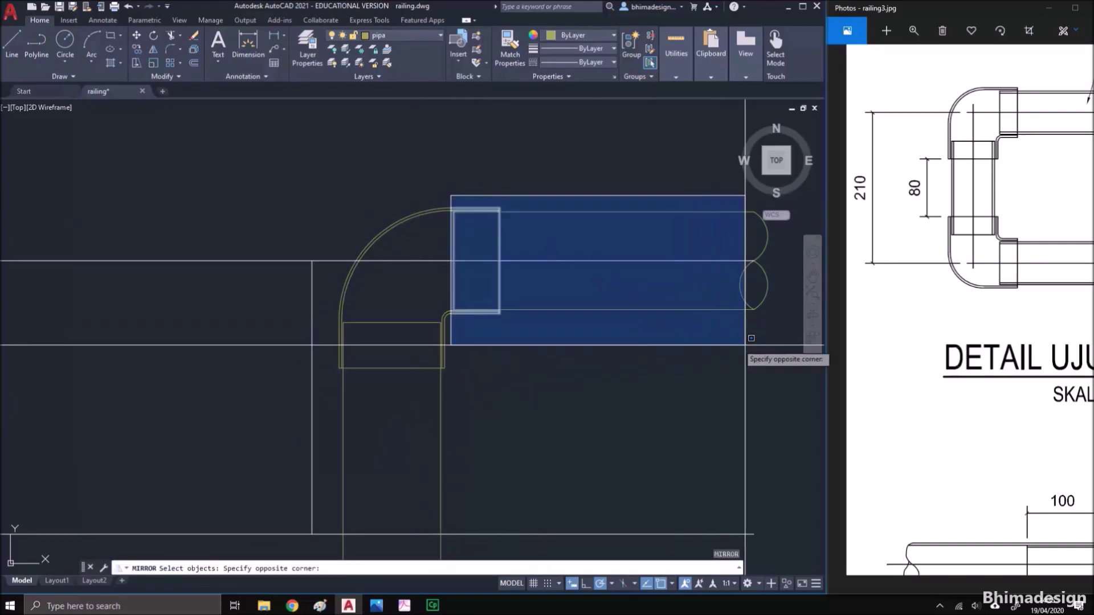
click(773, 335)
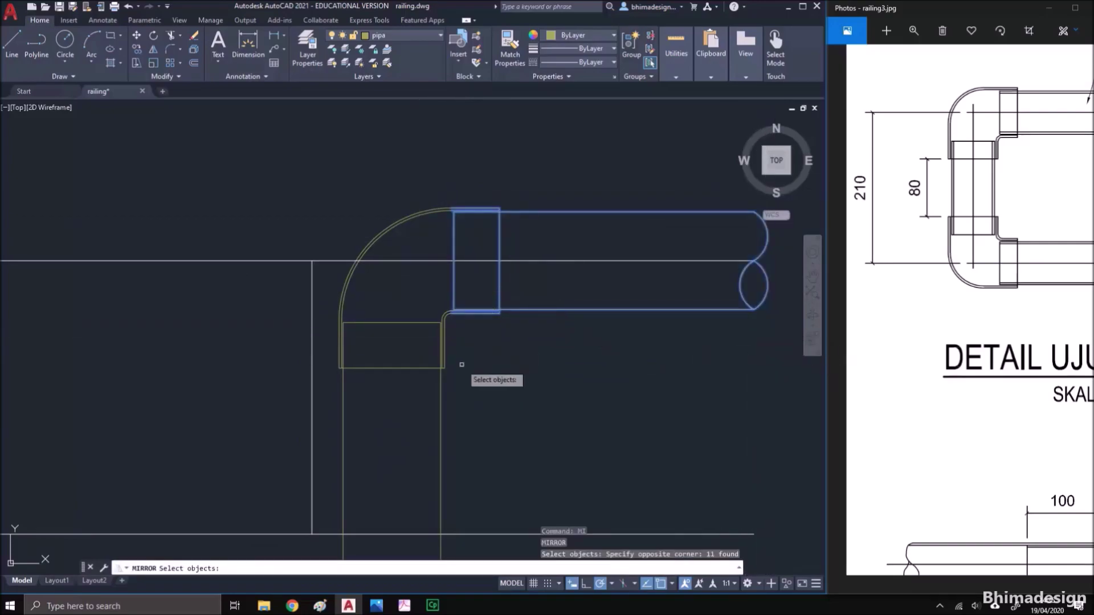
click(295, 199)
click(577, 421)
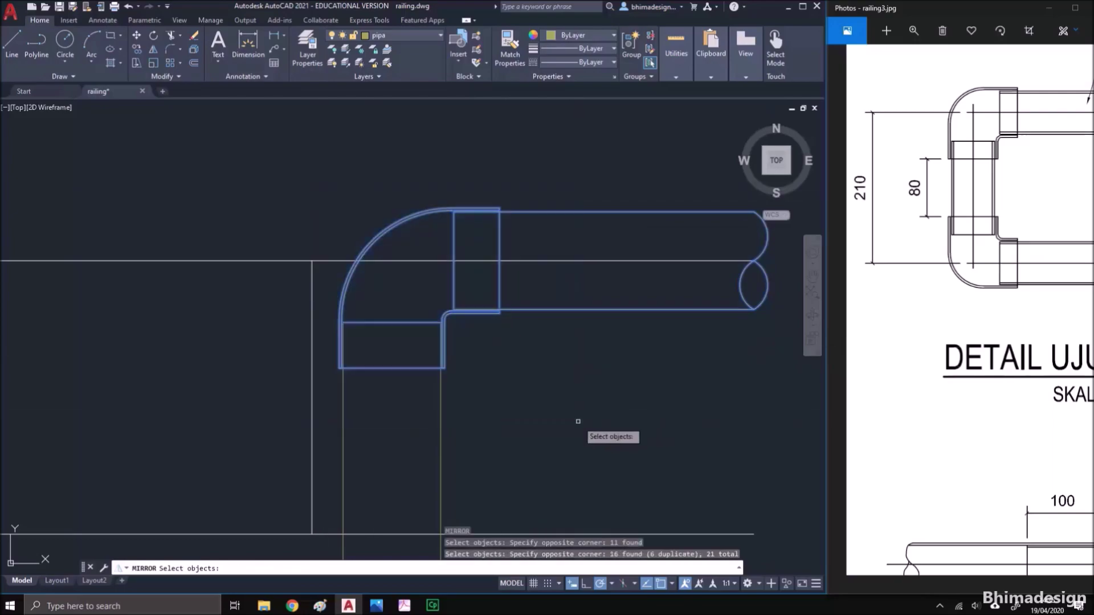
key(Return)
click(311, 397)
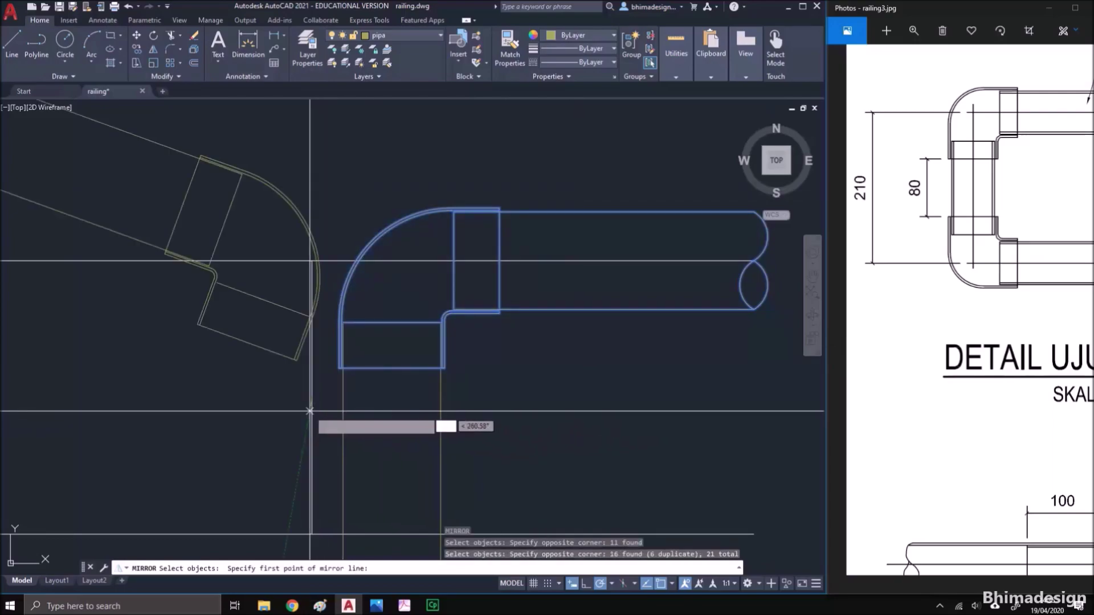
key(F8)
click(532, 412)
key(Return)
scroll(486, 397, down, 3)
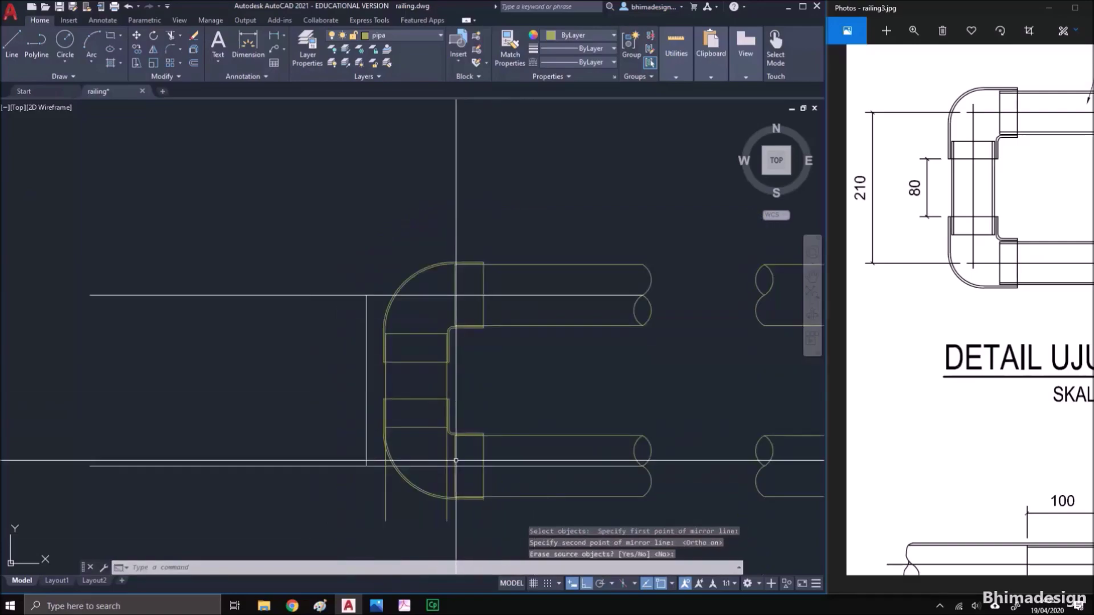
Trim the vertical pipe's two edge lines below the upper edge of the lower elbow's socket
scroll(460, 501, up, 3)
text(tr)
key(Return)
text(t)
key(Return)
click(407, 321)
key(Return)
drag(317, 500, 407, 372)
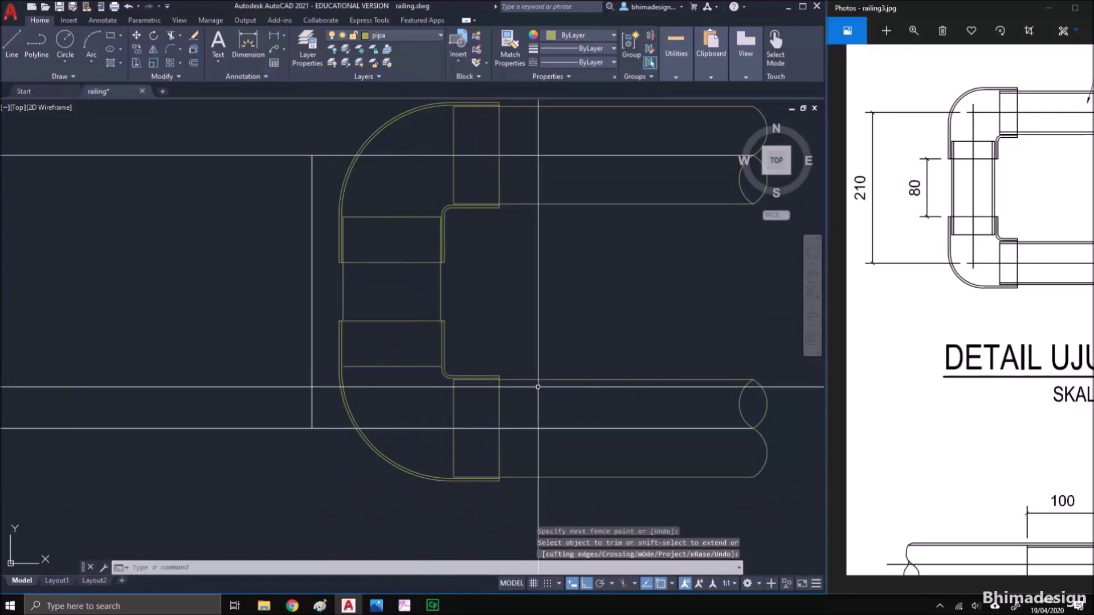
Extend the lower socket's inner pipe end line and the adjoining vertical pipe edges until they meet
scroll(346, 266, up, 2)
text(ex)
key(Return)
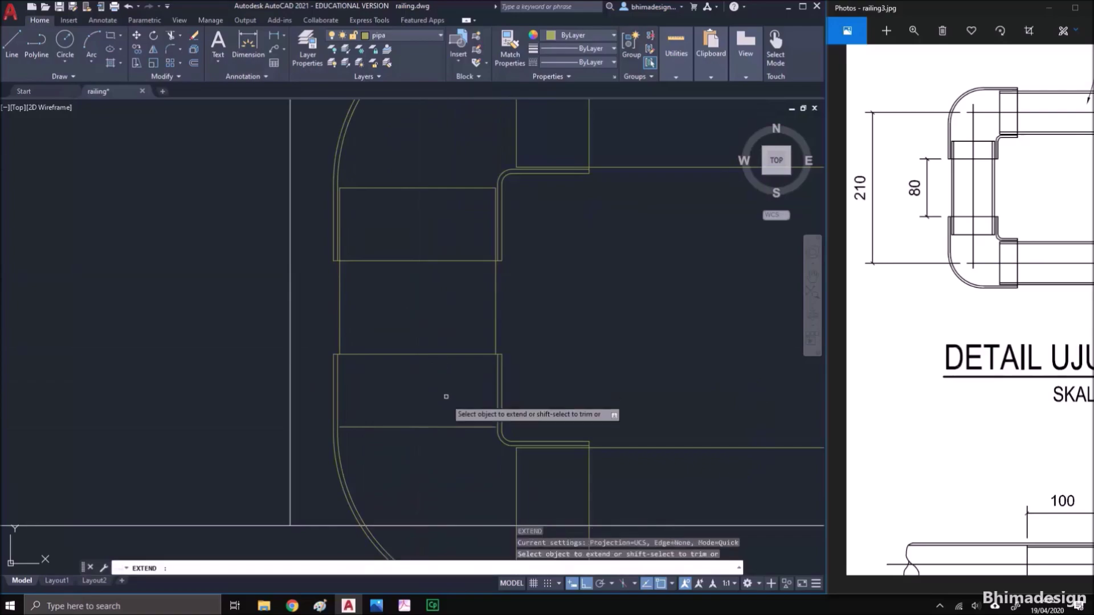
click(443, 431)
click(443, 364)
key(Return)
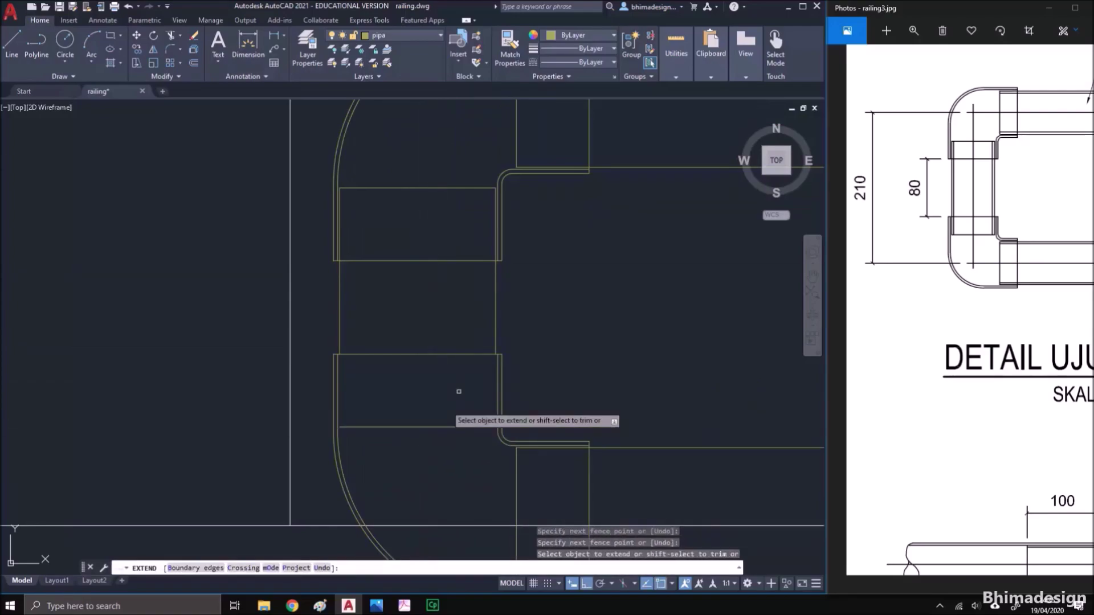
key(Return)
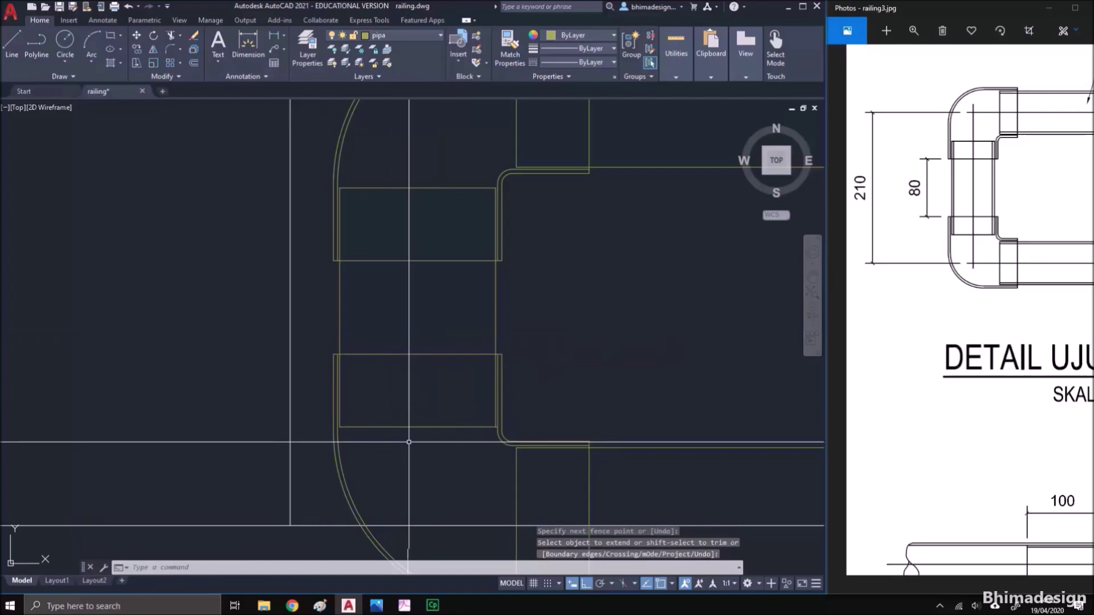
Check the pipe length in the reference image and stretch the elbow end west to lengthen both railing pipes
scroll(409, 442, down, 3)
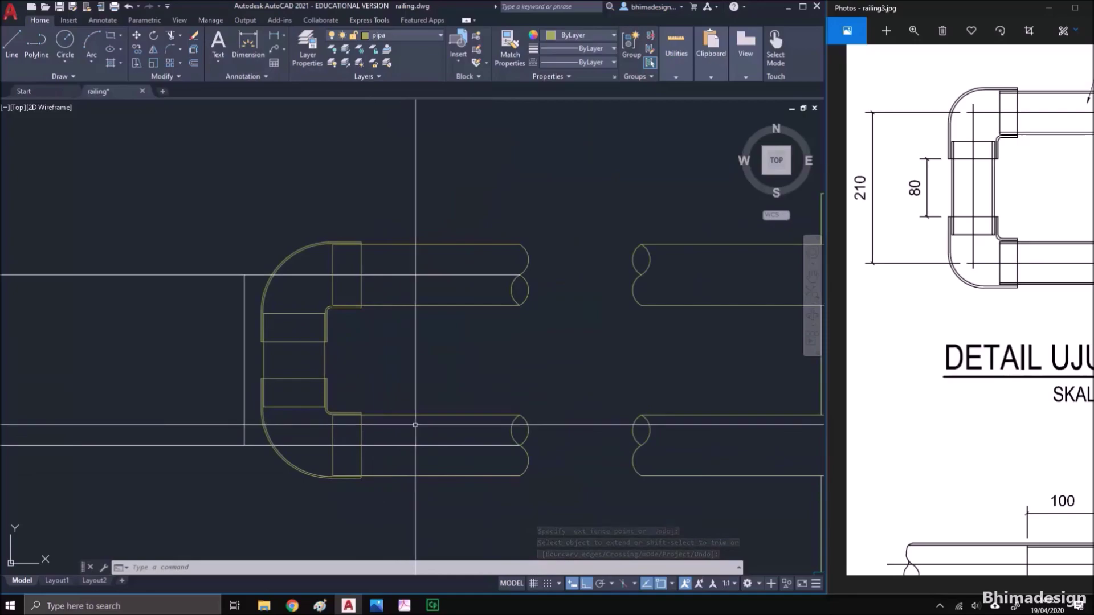
drag(1007, 305, 927, 317)
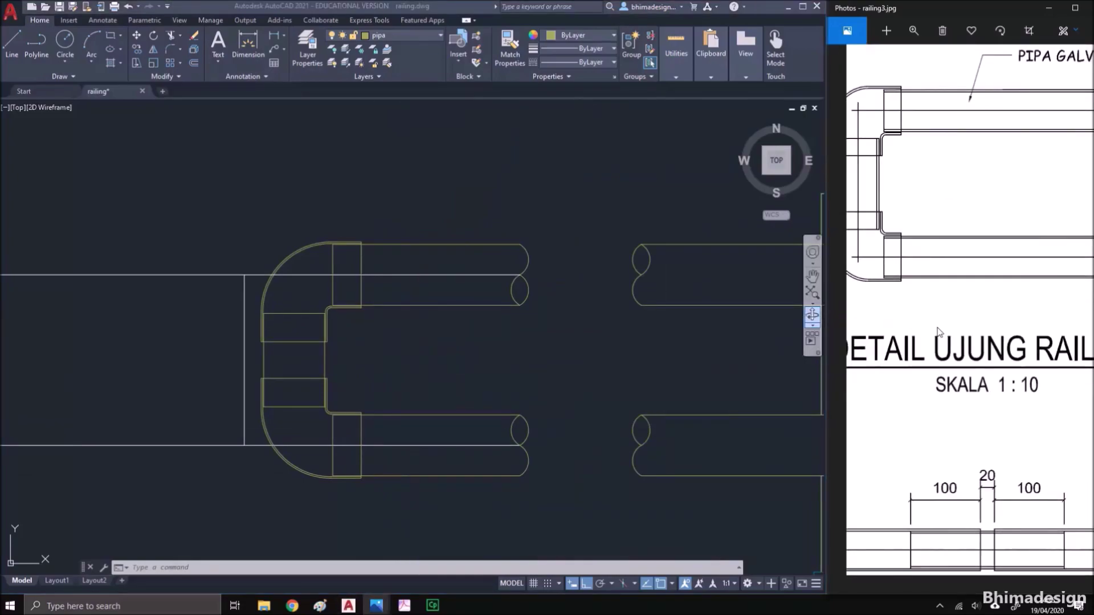
scroll(930, 407, down, 3)
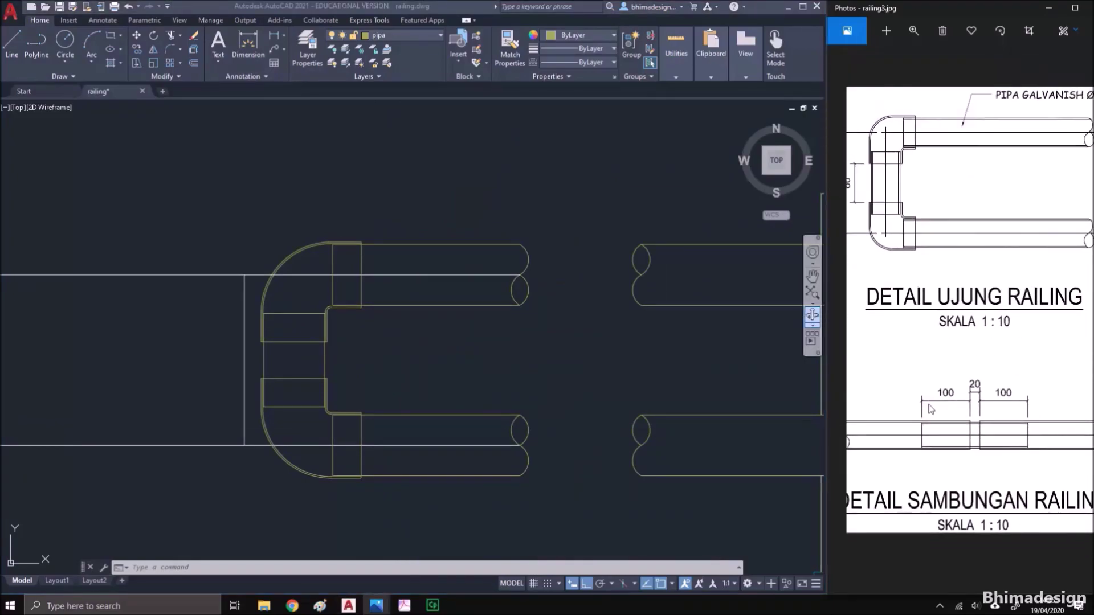
click(567, 408)
scroll(567, 408, down, 3)
text(s)
key(Return)
click(464, 478)
click(353, 268)
key(Return)
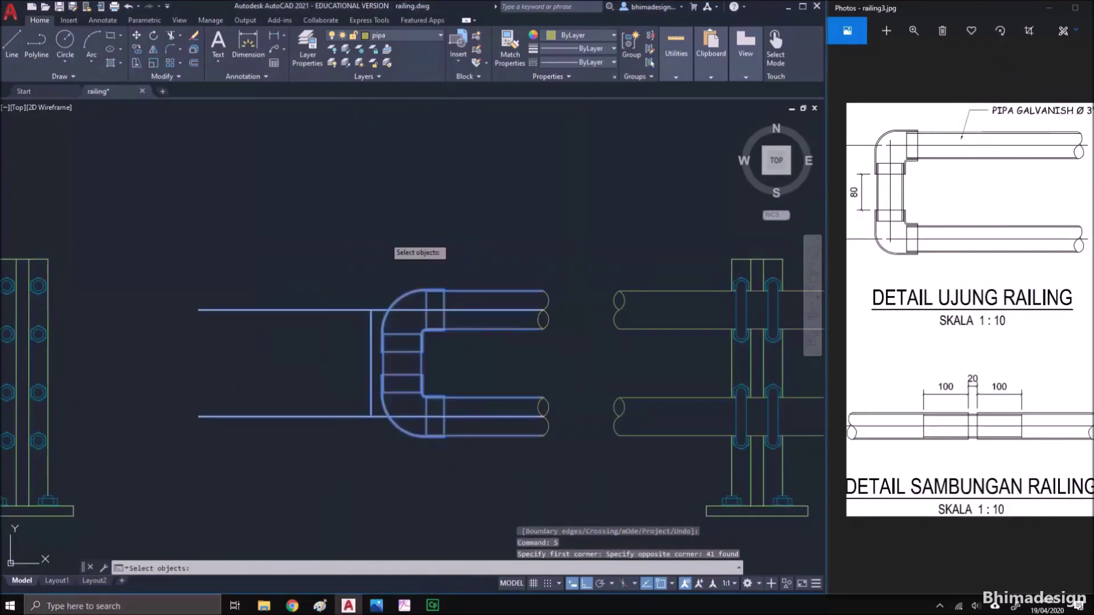
click(444, 233)
click(347, 232)
Stretch the elbow end a second time, further west, to lengthen the two pipes more
text(s)
key(Return)
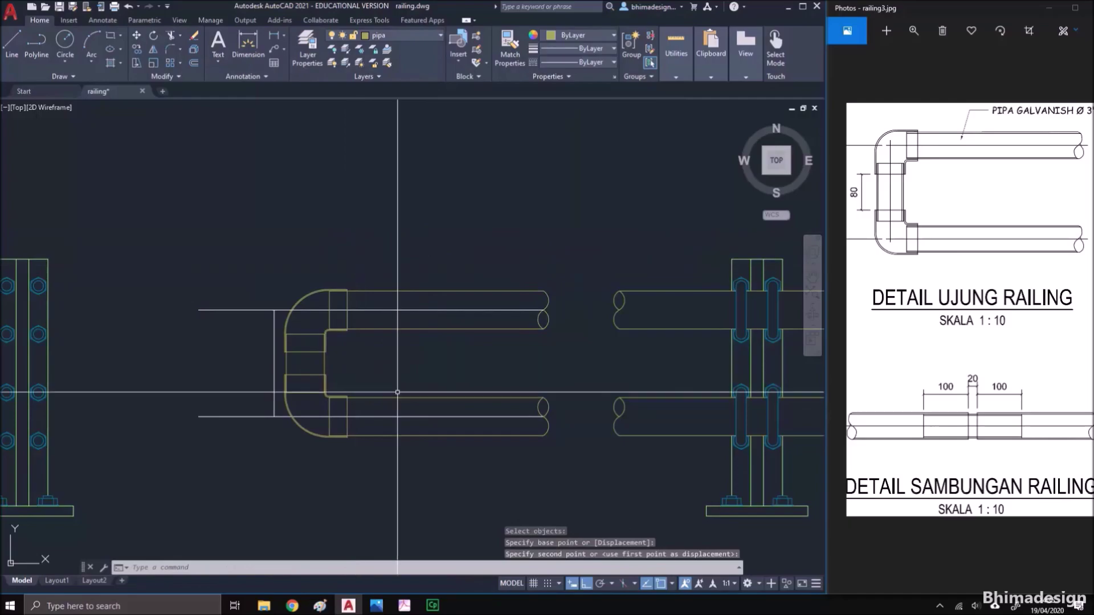
click(392, 474)
click(261, 251)
key(Return)
click(398, 243)
click(335, 245)
Erase the white vertical line and the two white horizontal centre lines around the elbow end
click(199, 310)
click(195, 344)
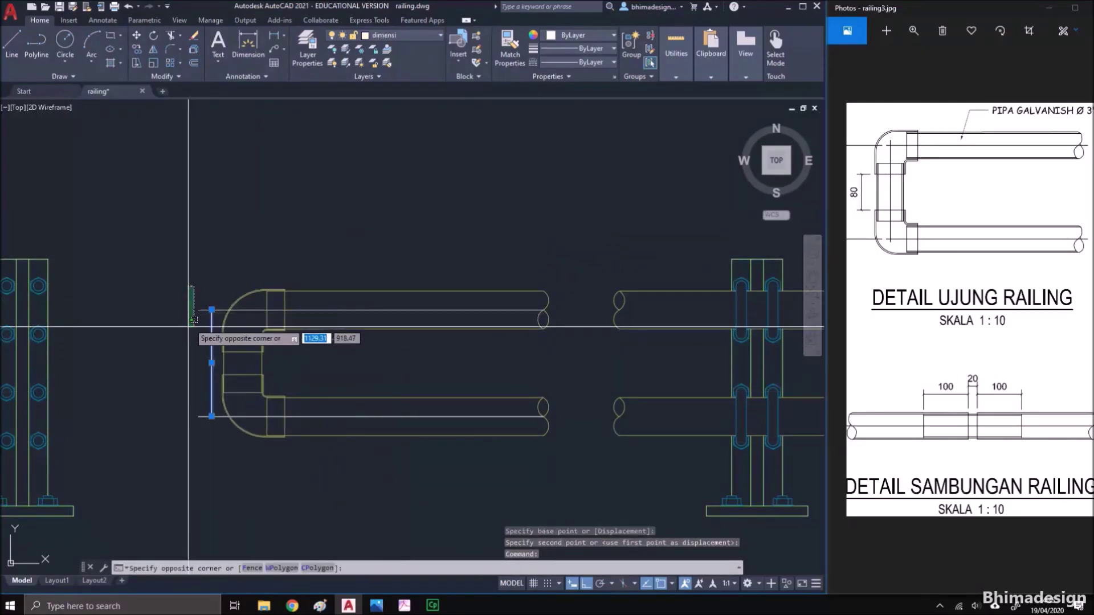
click(195, 293)
text(e)
key(Return)
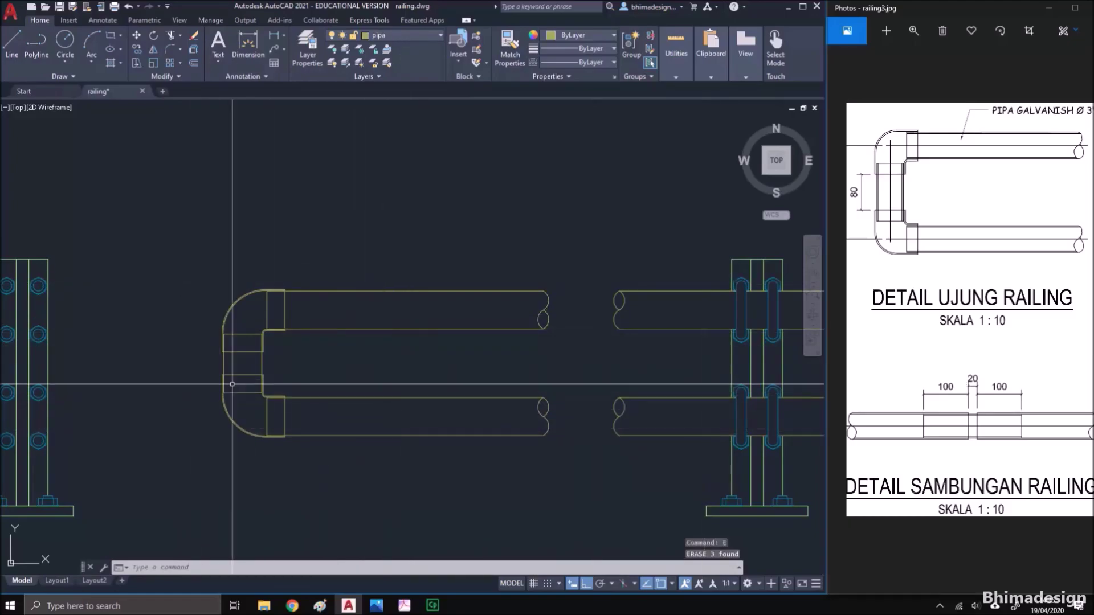
Offset both edges of the upper railing pipe inward by .002 to draw its wall thickness
scroll(239, 390, up, 2)
scroll(195, 383, up, 2)
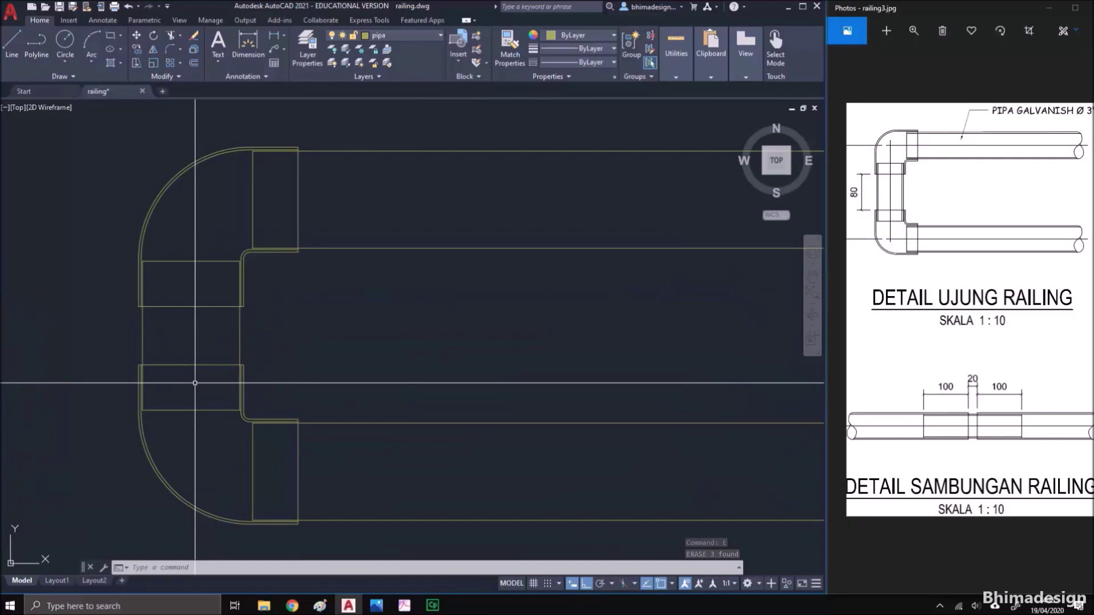
text(o)
key(Return)
text(100)
key(Return)
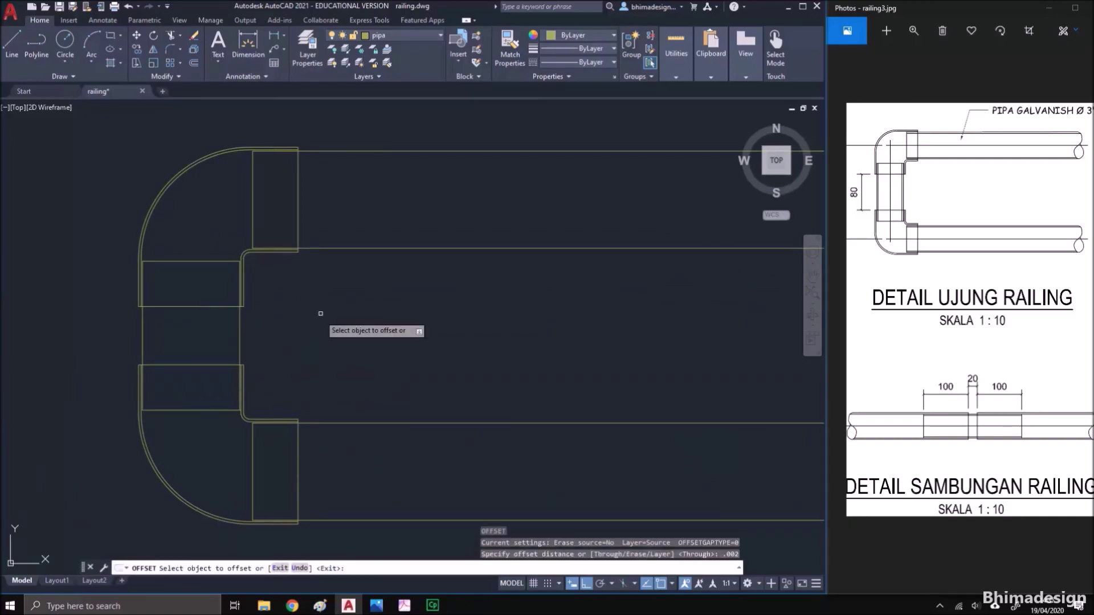
click(342, 252)
click(338, 230)
click(330, 151)
click(321, 177)
Offset both edges of the vertical pipe between the elbows inward by .002
scroll(220, 362, up, 2)
click(253, 332)
click(247, 332)
click(96, 321)
click(165, 320)
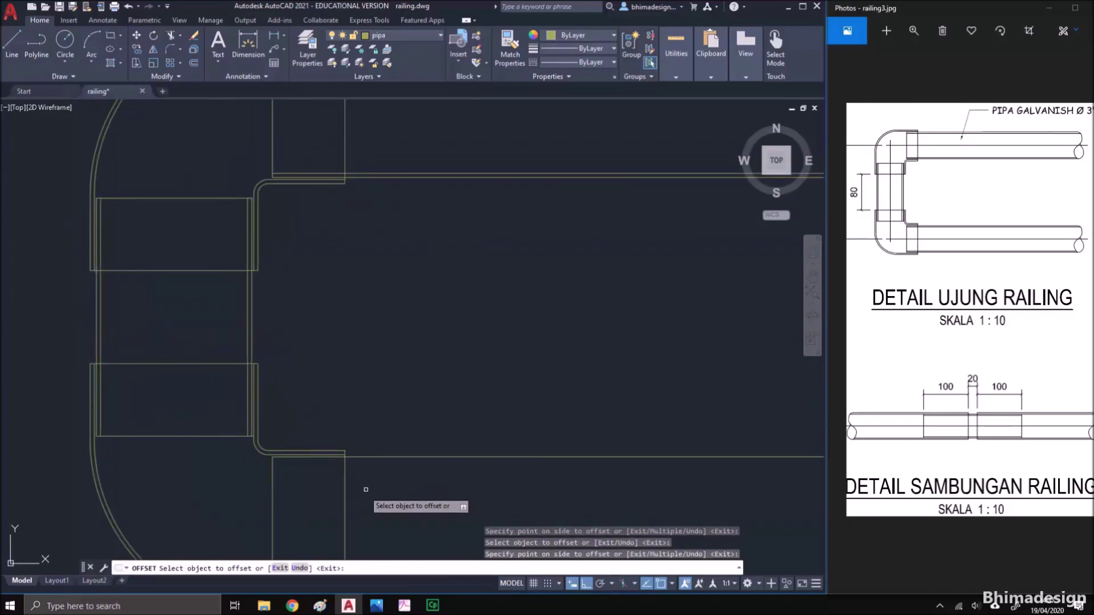
Offset both edges of the lower railing pipe inward by .002 and end the Offset command
click(373, 456)
click(373, 470)
scroll(256, 240, down, 3)
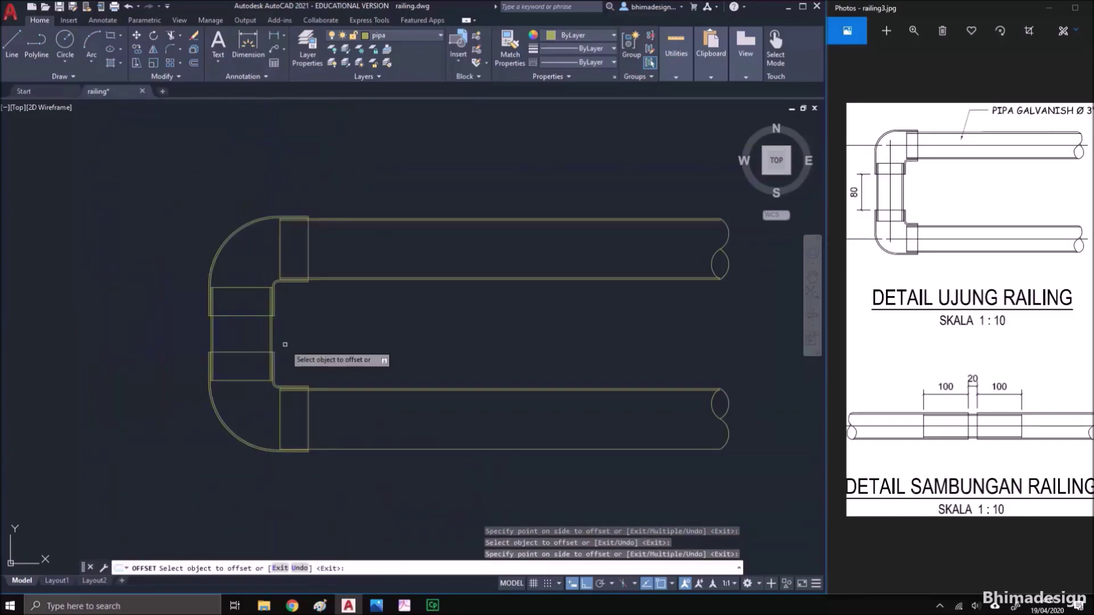
scroll(291, 356, up, 3)
click(328, 434)
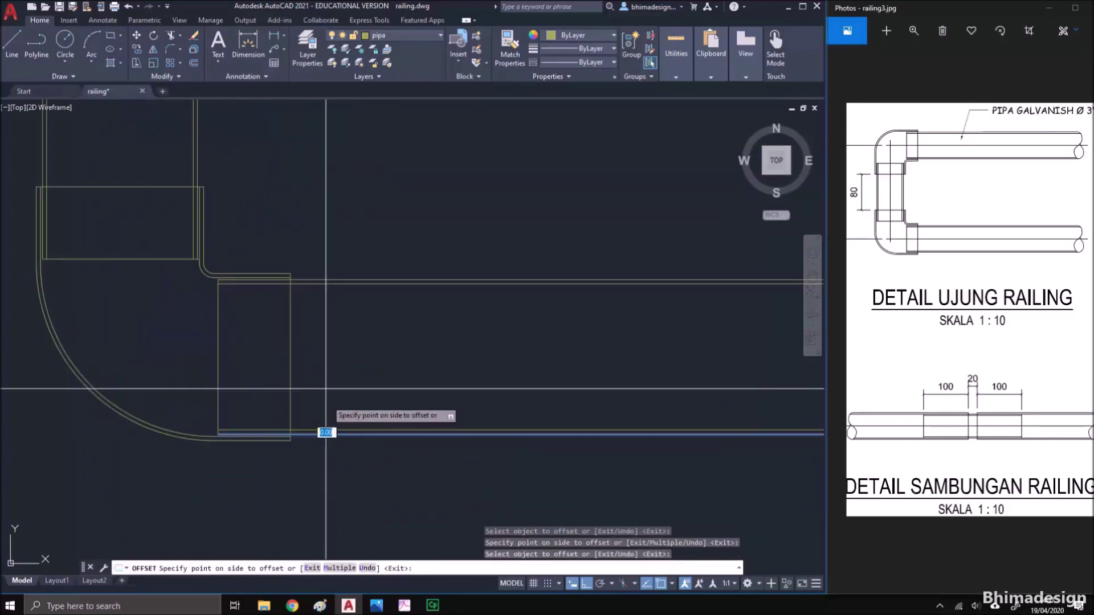
click(328, 442)
scroll(279, 393, down, 5)
key(Escape)
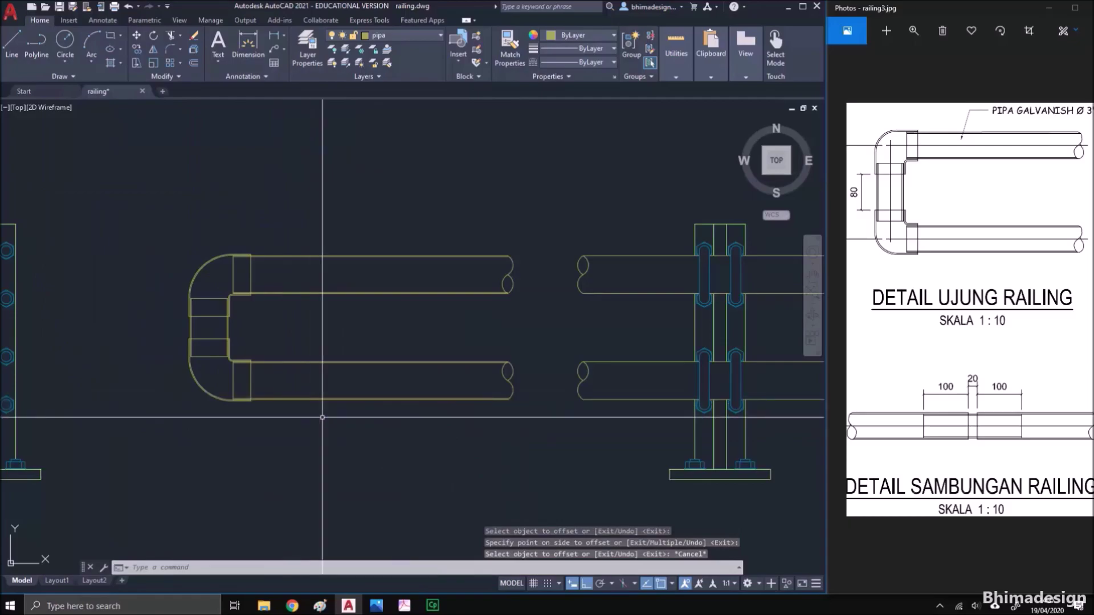
scroll(356, 436, down, 2)
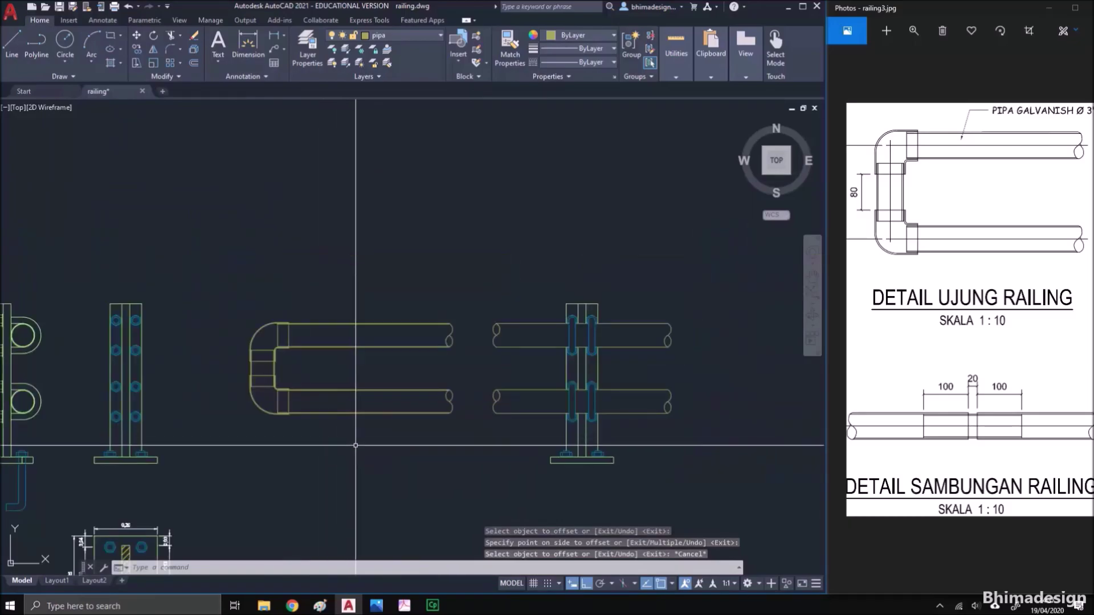
Copy the upper railing pipe with its socket lines and break symbol to an empty area for the pipe joint detail
drag(923, 439, 914, 408)
click(427, 464)
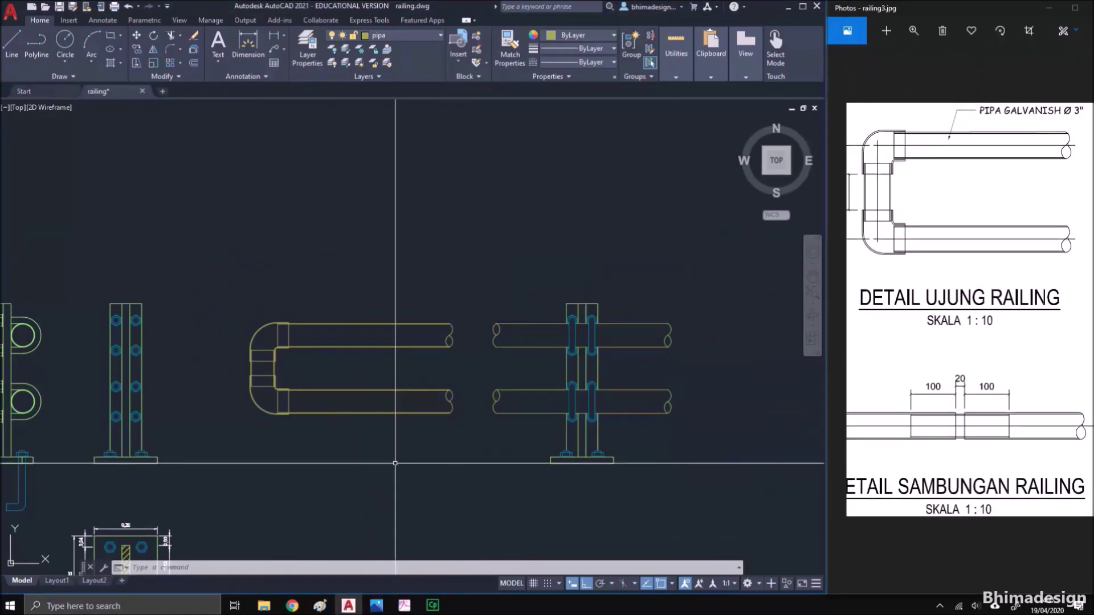
scroll(358, 399, up, 4)
text(c)
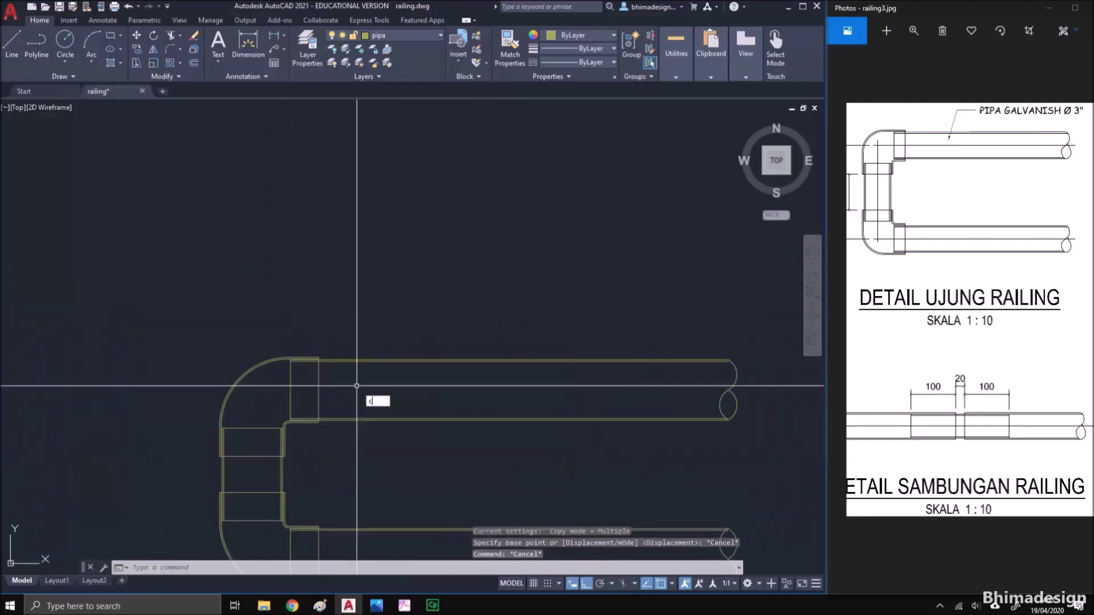
text(o)
key(Return)
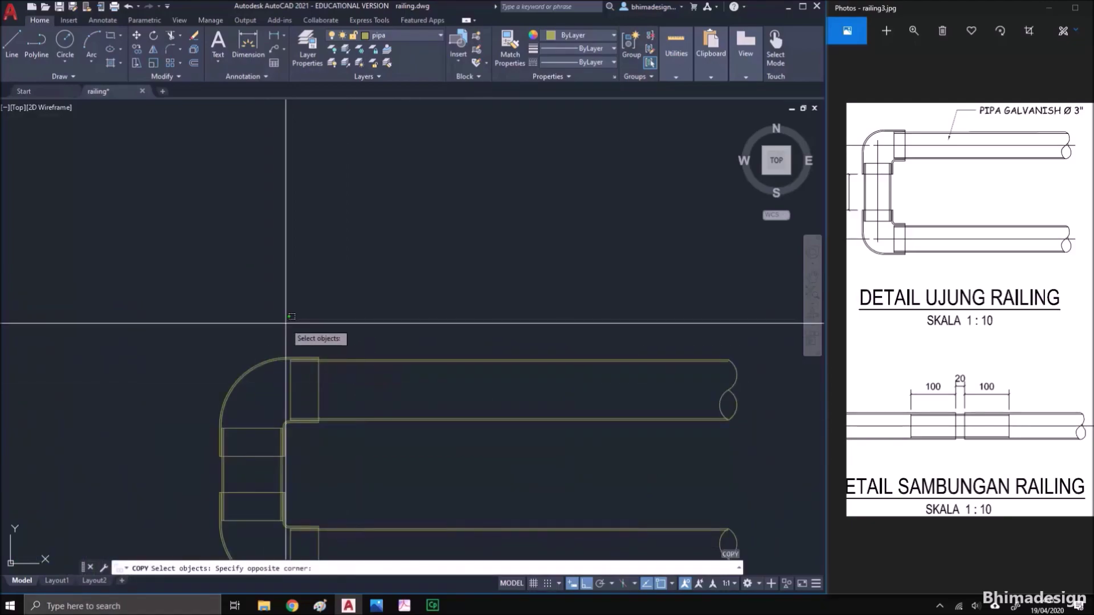
click(286, 324)
click(752, 440)
key(Return)
click(501, 378)
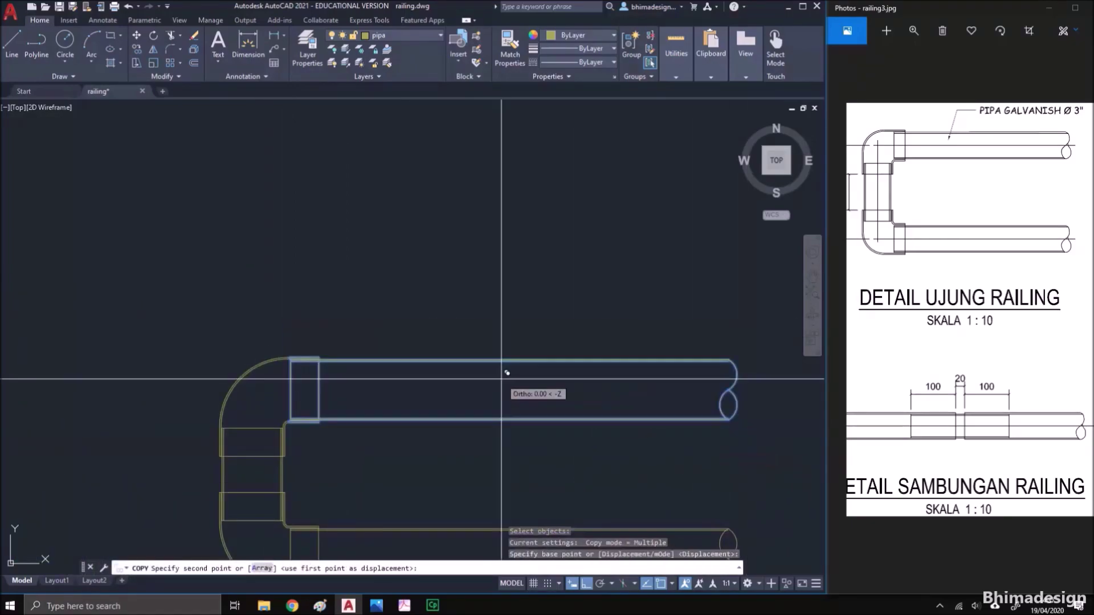
key(Escape)
Check the Detail Sambungan Railing in the reference image and erase the copied elbow socket's double lines above and below the pipe
scroll(448, 324, up, 5)
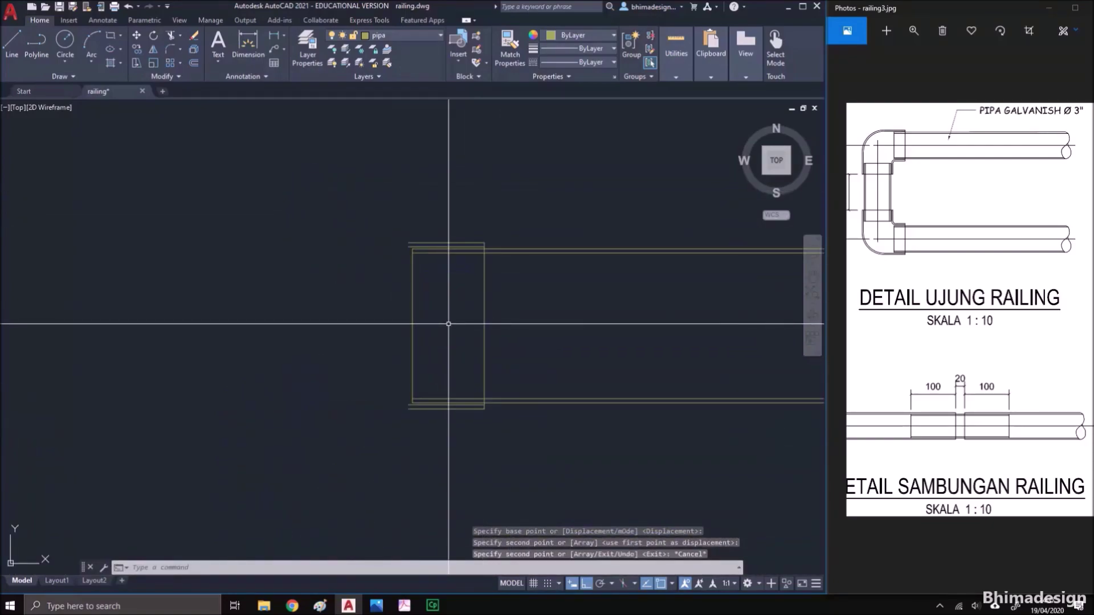
middle_drag(407, 301, 464, 317)
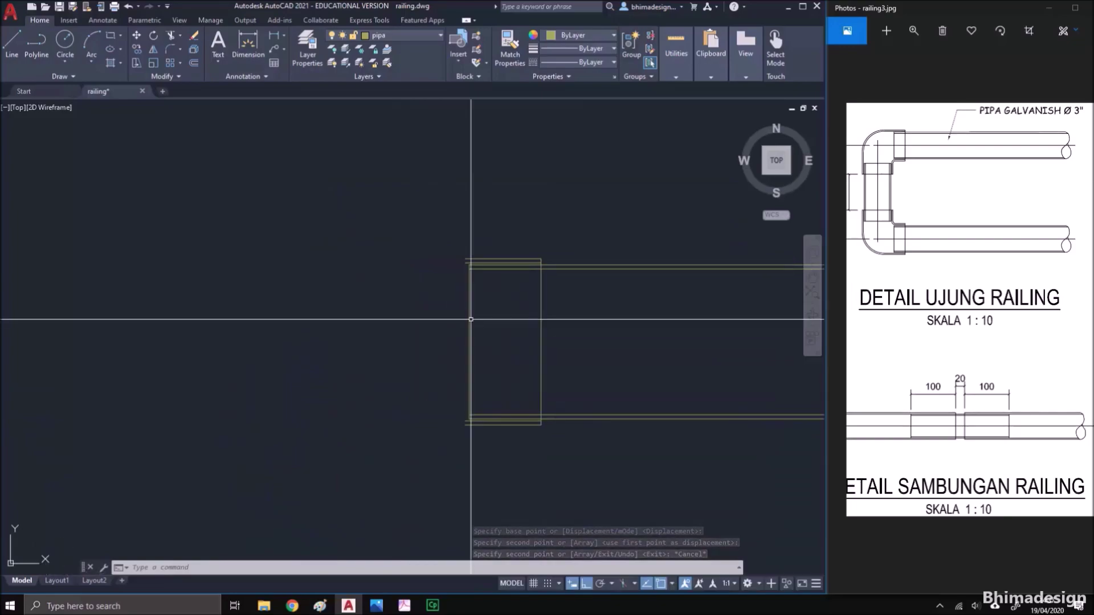
click(974, 480)
scroll(974, 480, up, 4)
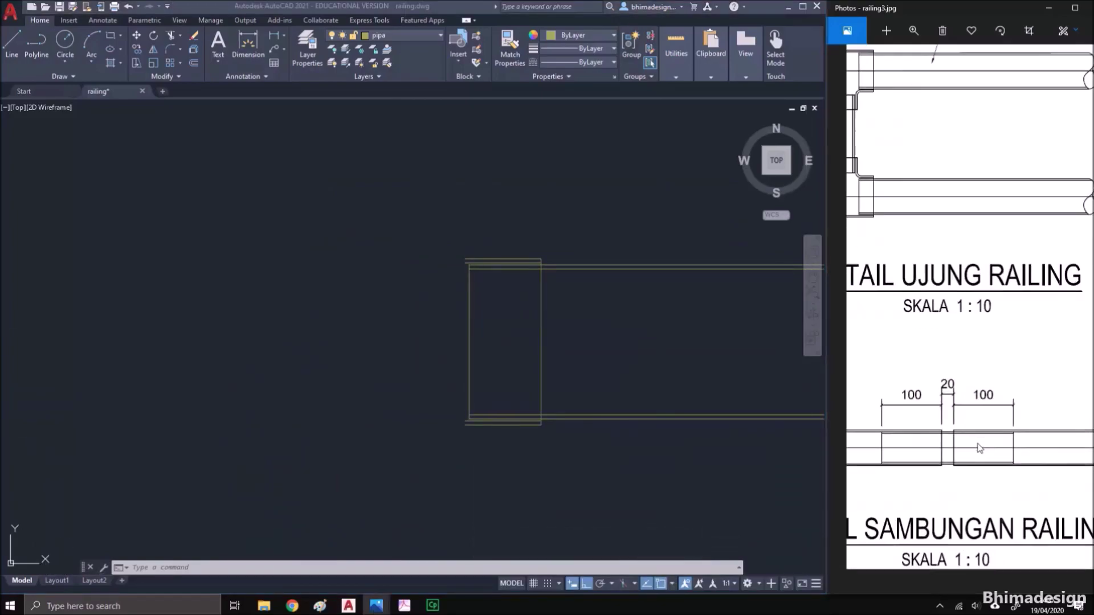
drag(930, 454, 978, 440)
key(alt+Tab)
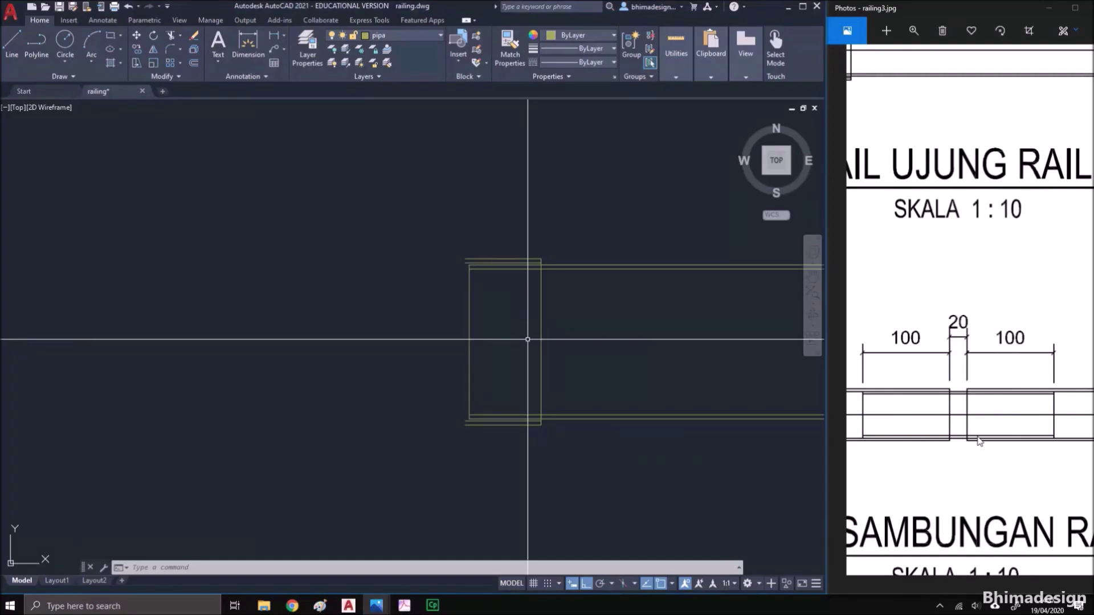
click(438, 224)
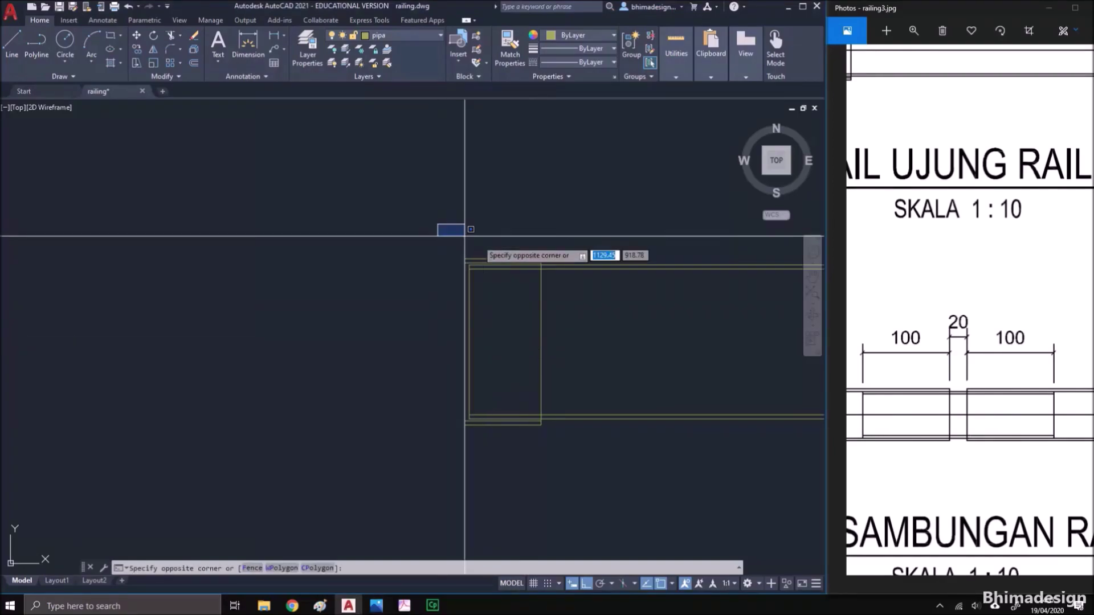
click(608, 281)
text(e)
key(Return)
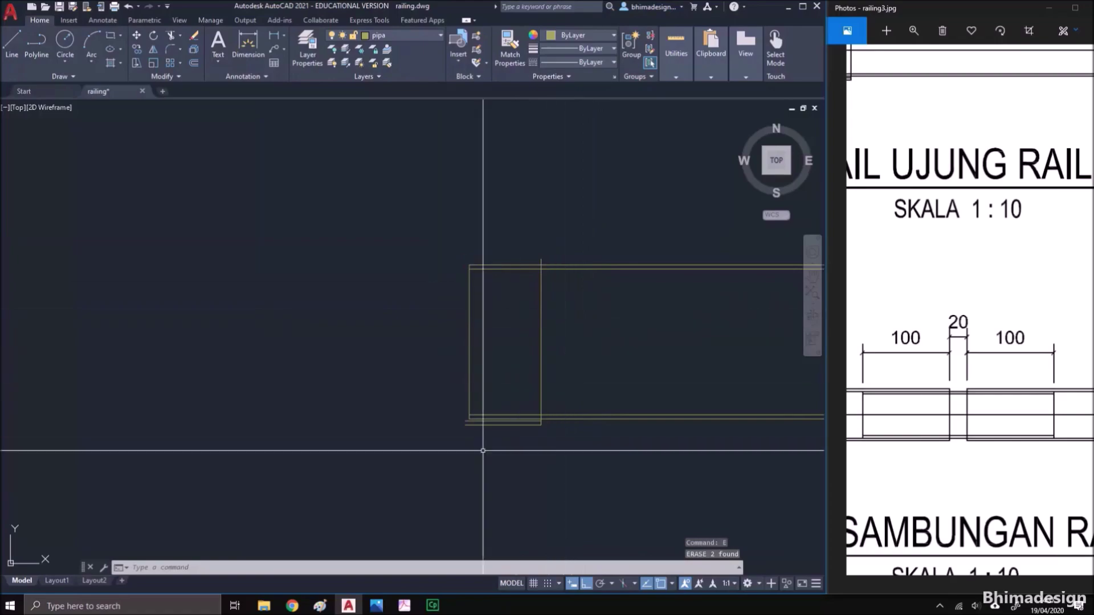
click(434, 405)
click(618, 459)
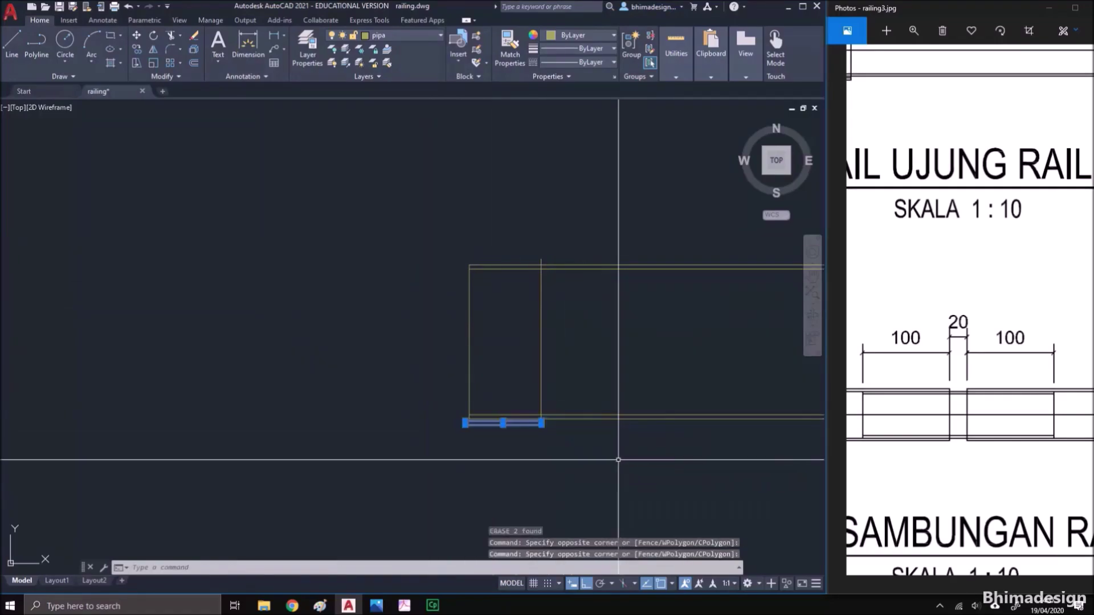
key(Return)
Offset the copied pipe's two inner wall lines by .001 toward the pipe's centre
text(o)
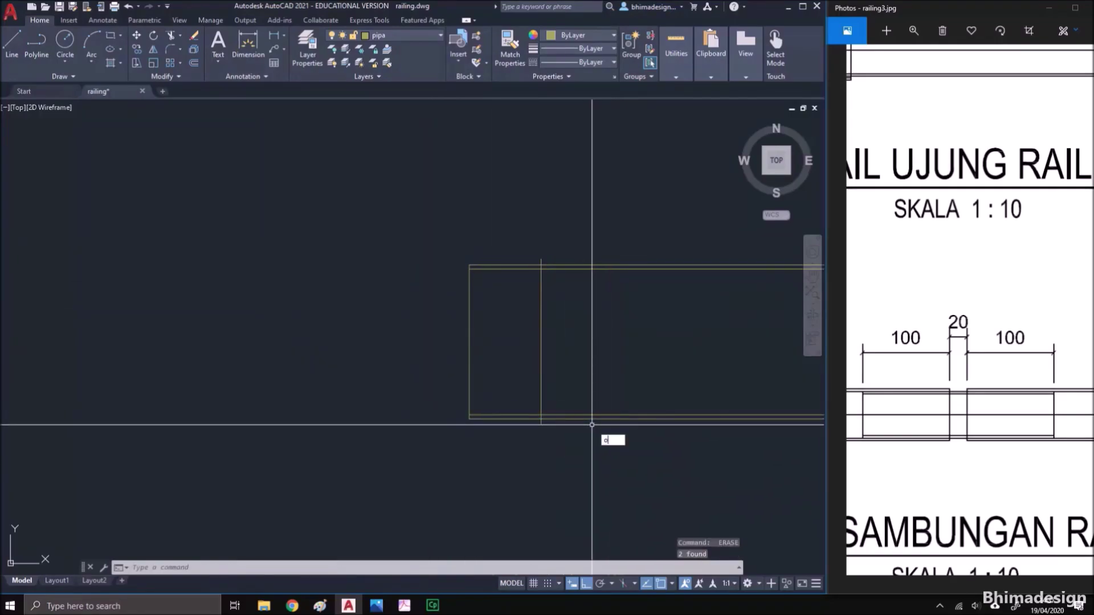
key(Return)
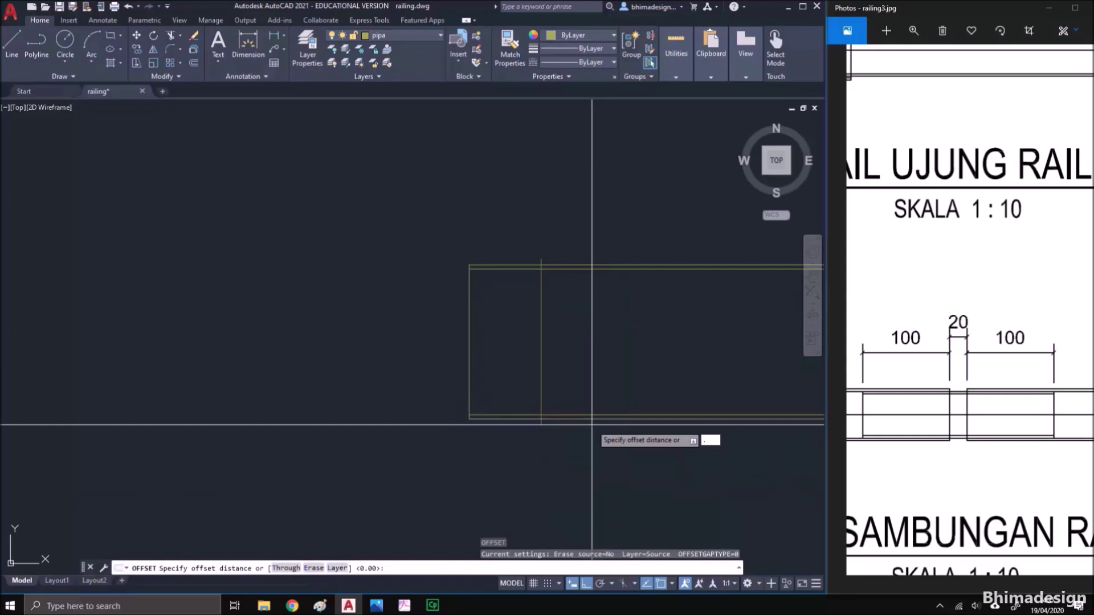
key(Return)
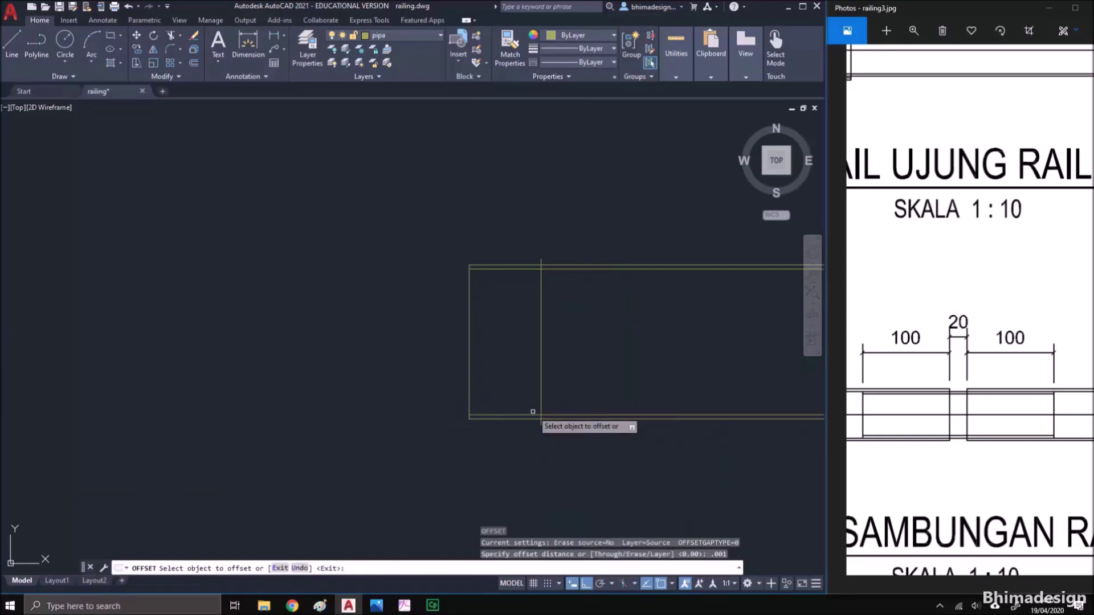
click(533, 412)
click(529, 375)
scroll(524, 426, up, 2)
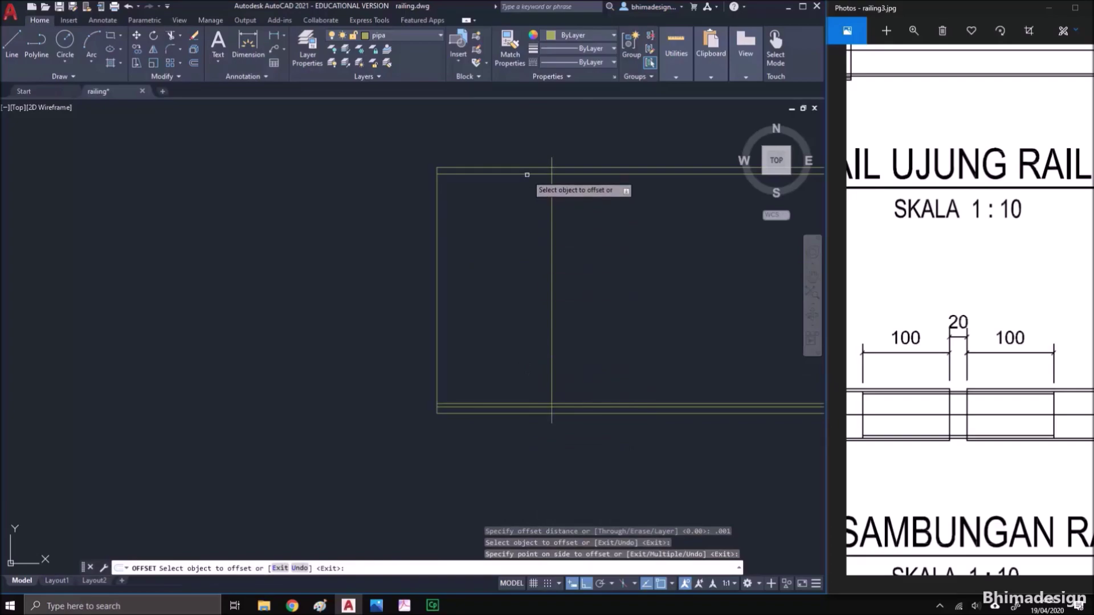
key(Return)
Offset the two innermost lines of the copied pipe by .002 toward the centre to give the inner sleeve its thickness
key(Return)
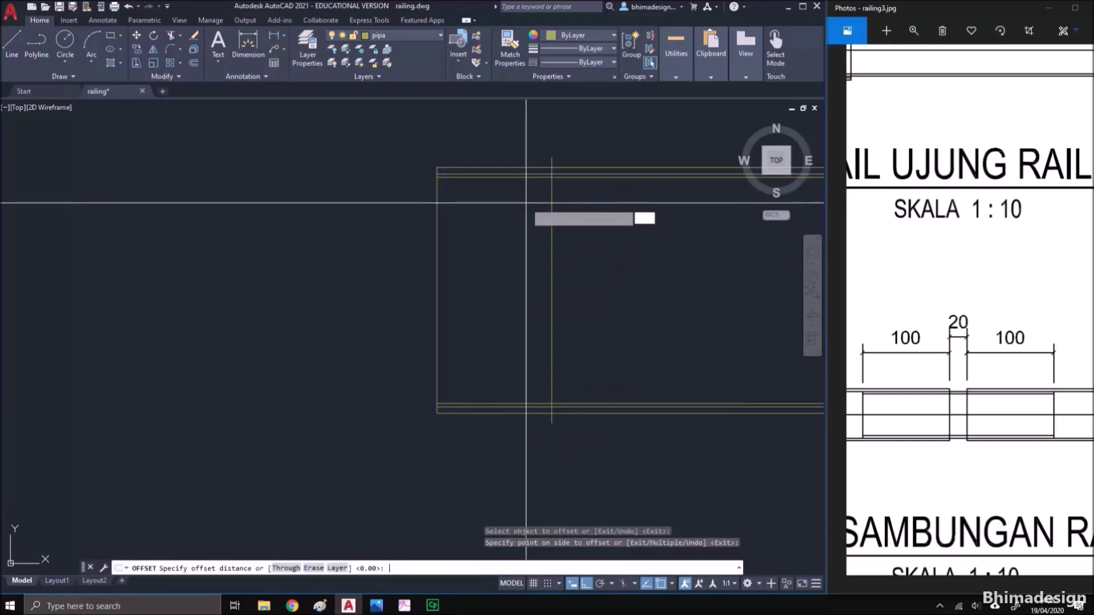
text(.002)
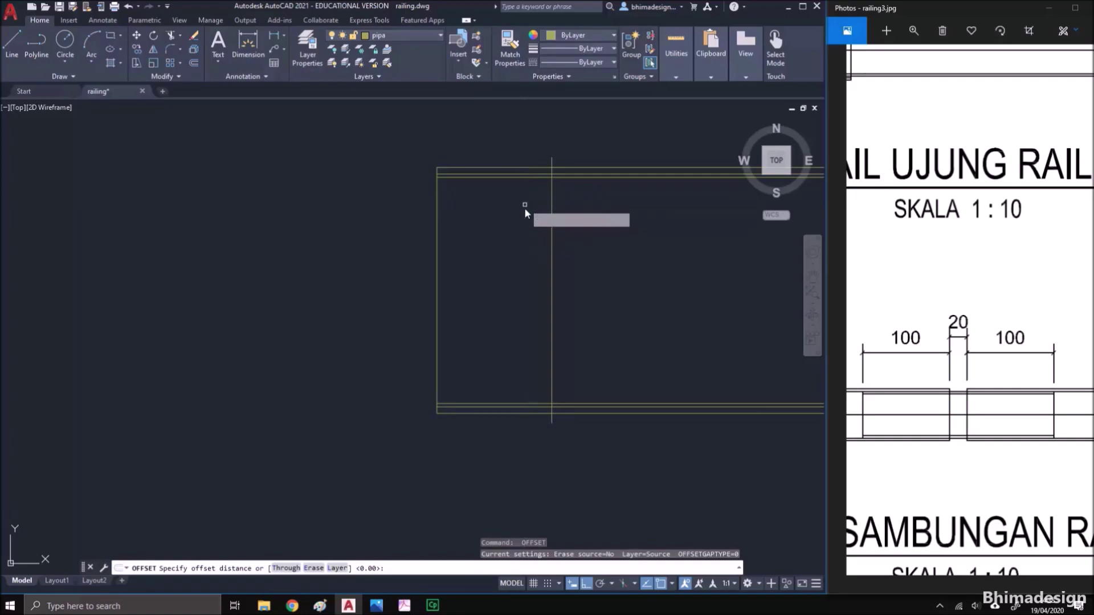
key(Return)
click(525, 176)
click(509, 384)
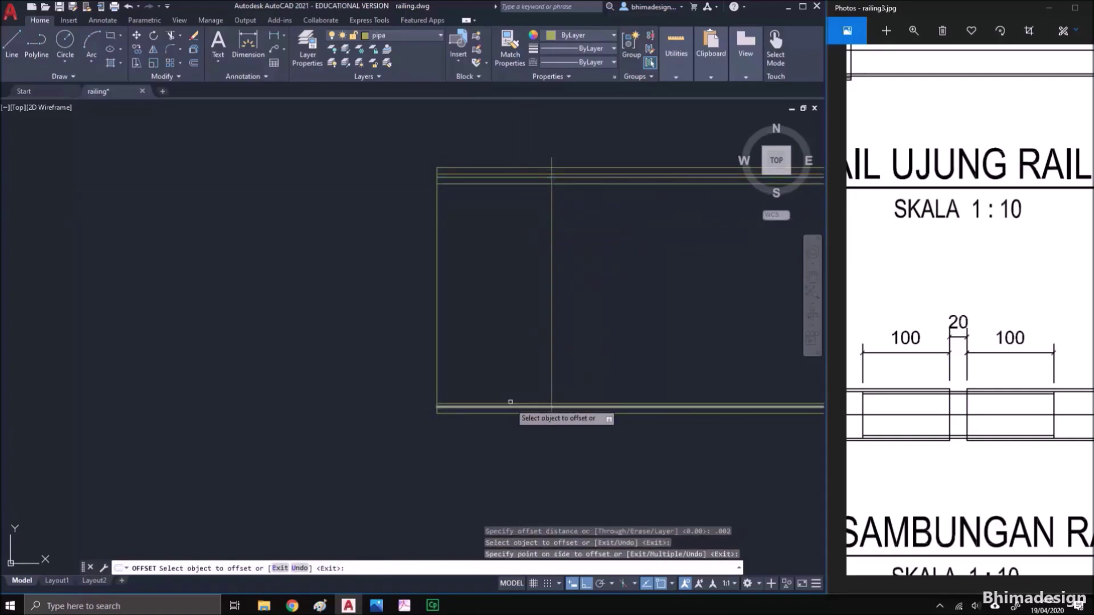
click(511, 403)
click(511, 339)
key(Return)
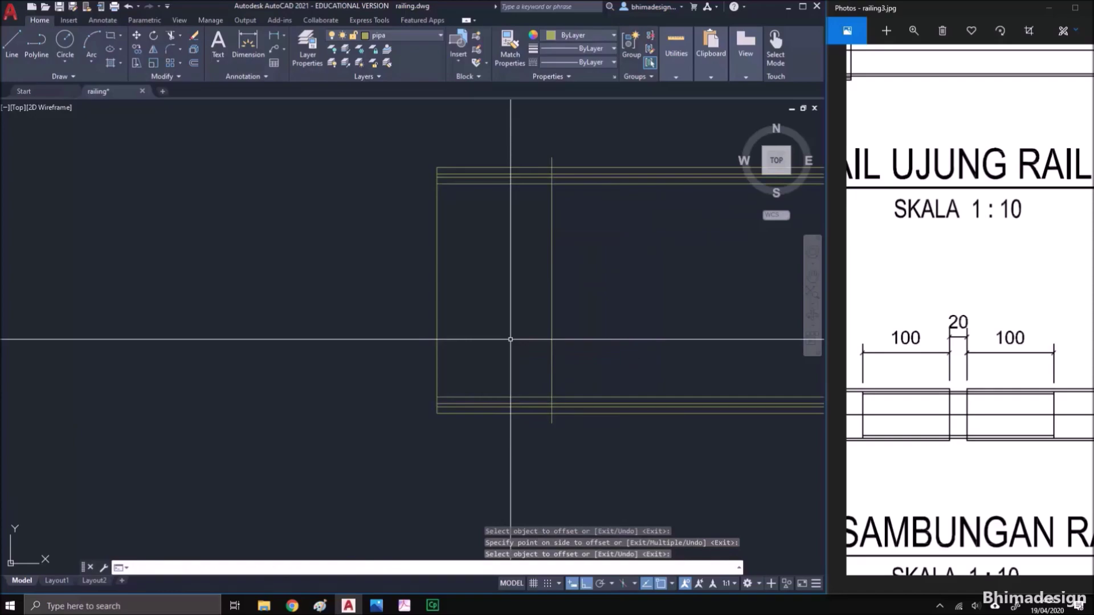
Offset the copied pipe's end line by .1 into the pipe to mark the inner sleeve's end
scroll(499, 373, down, 2)
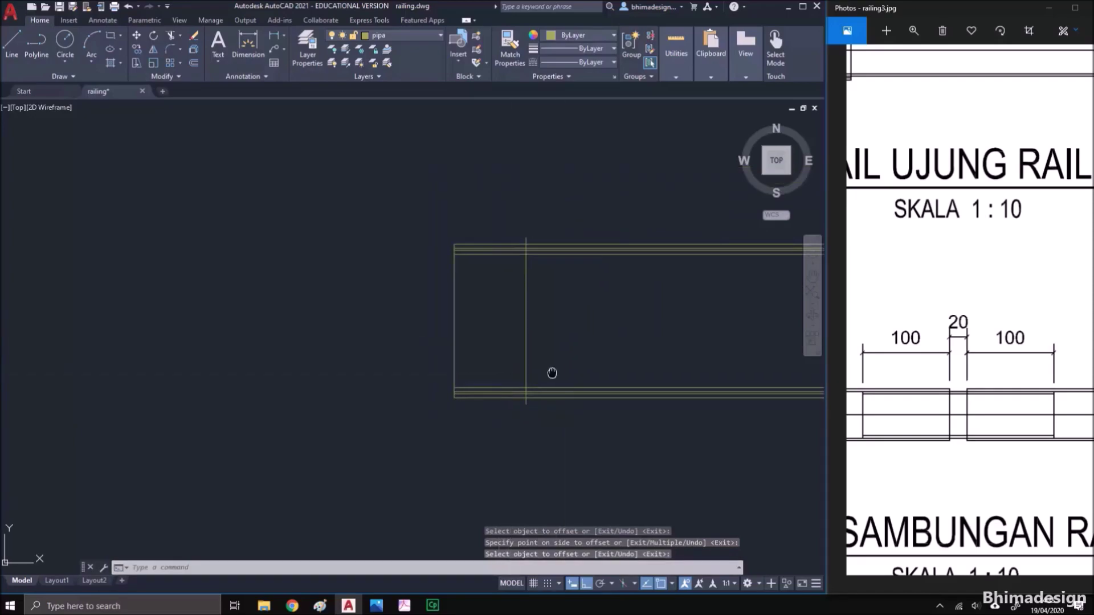
middle_drag(563, 373, 481, 370)
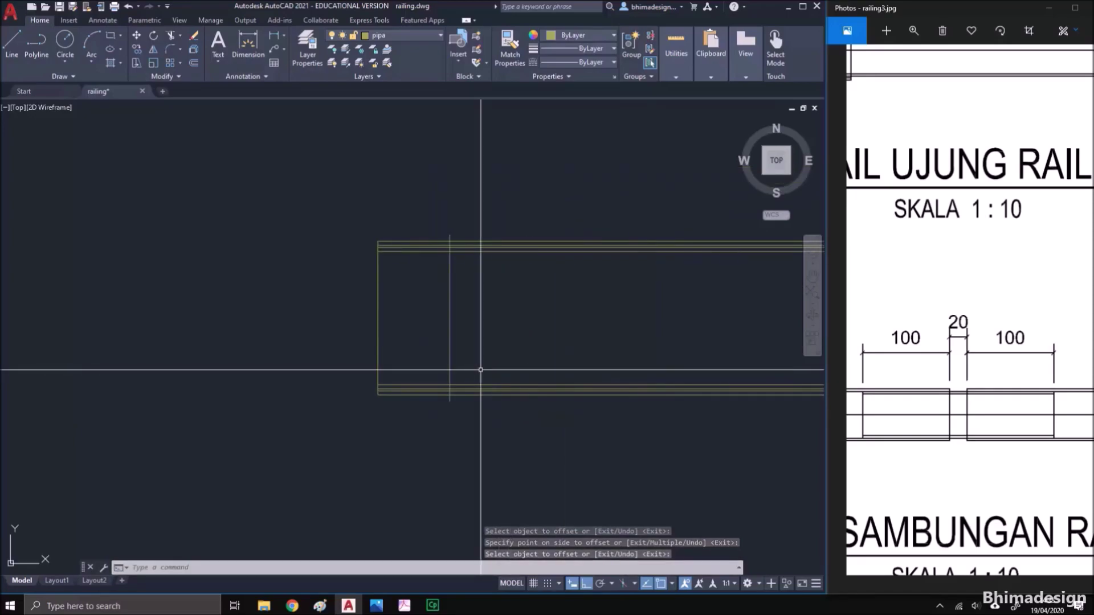
key(Return)
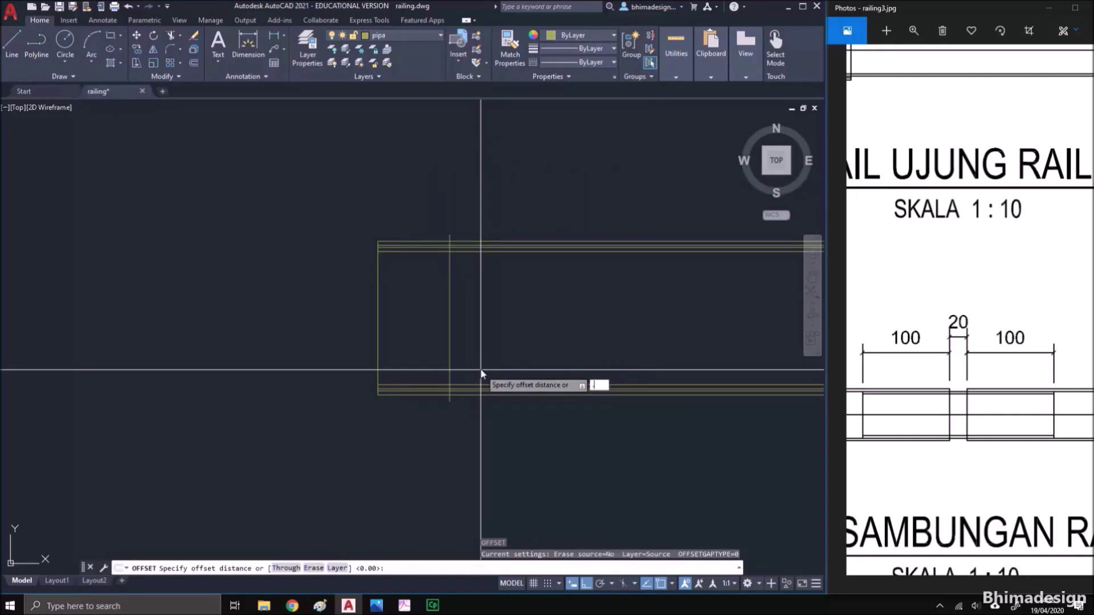
text(.1)
key(Return)
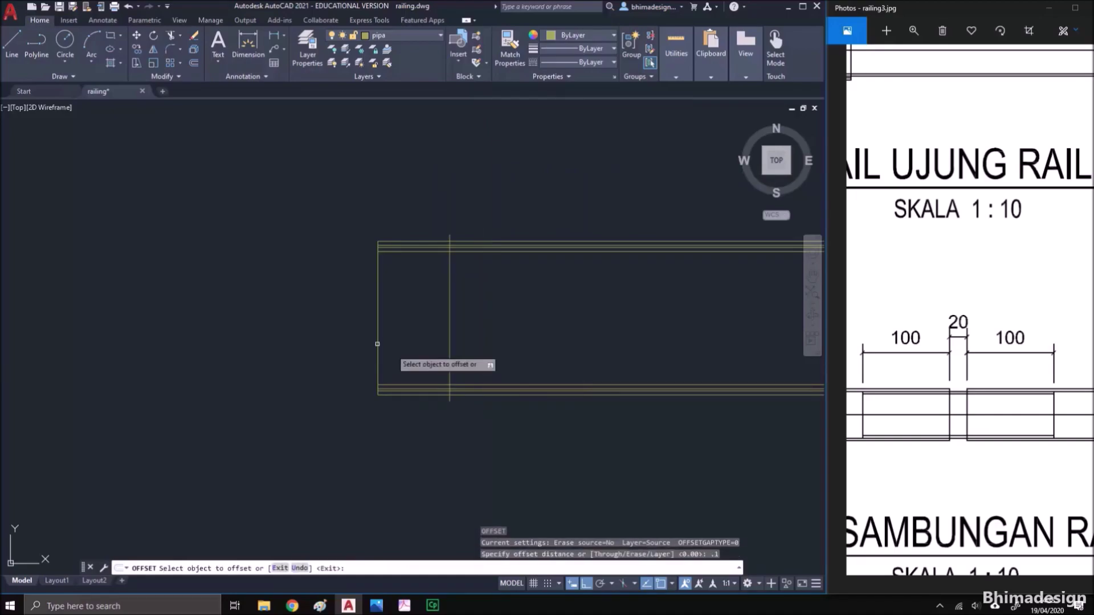
click(377, 309)
click(509, 307)
key(Return)
Erase the old vertical socket line crossing the copied pipe near its end
click(460, 315)
click(432, 290)
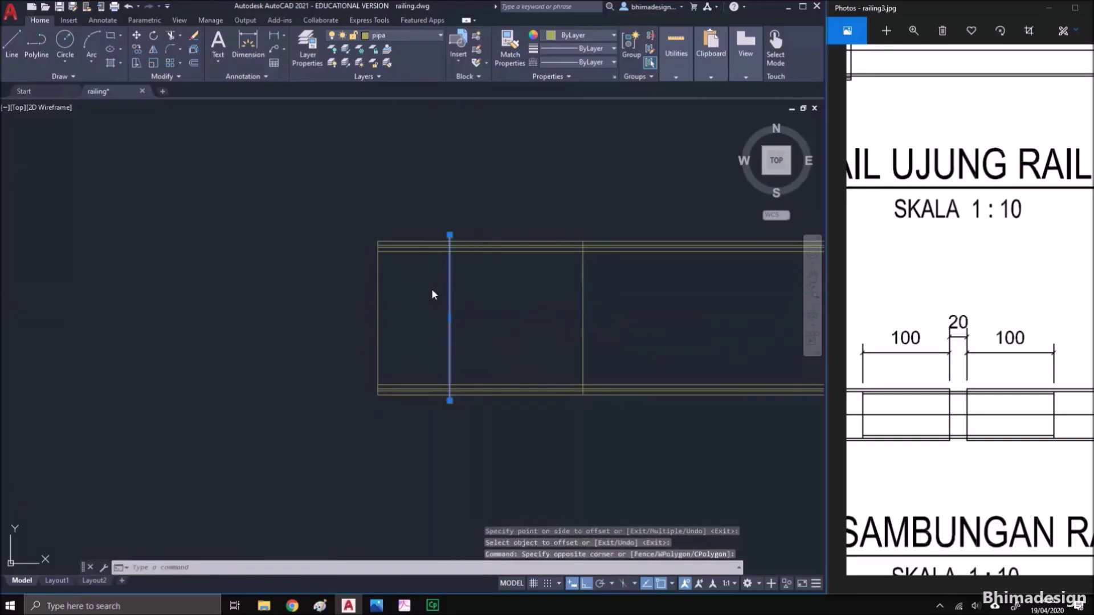
text(e)
key(Return)
Trim the inner sleeve lines beyond its end line, and trim that end line's overhangs back to the sleeve's outer edges
text(tr)
key(Return)
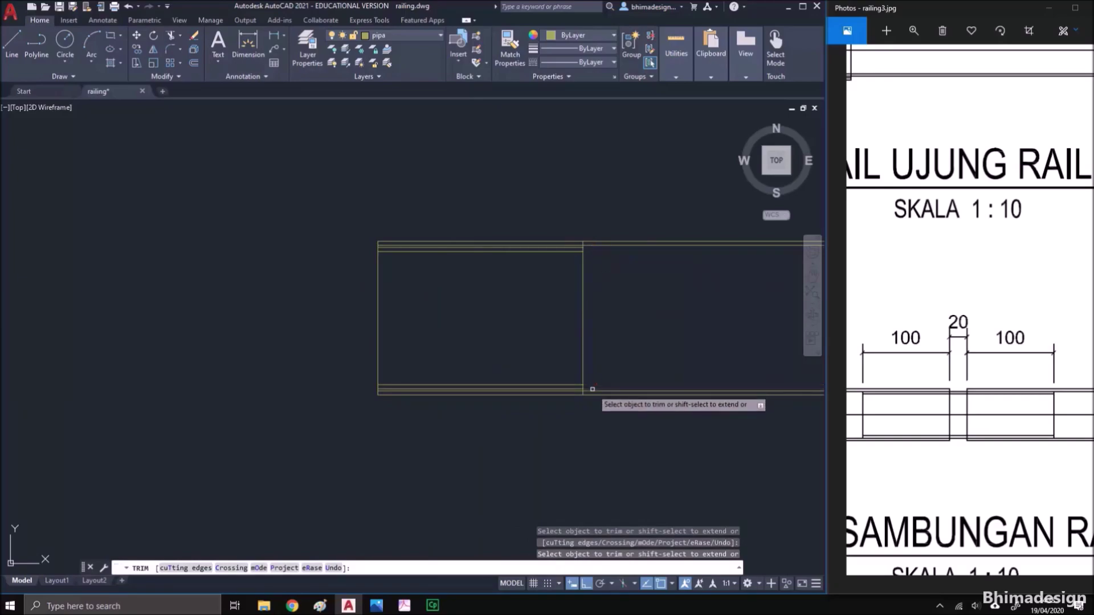
scroll(583, 390, up, 5)
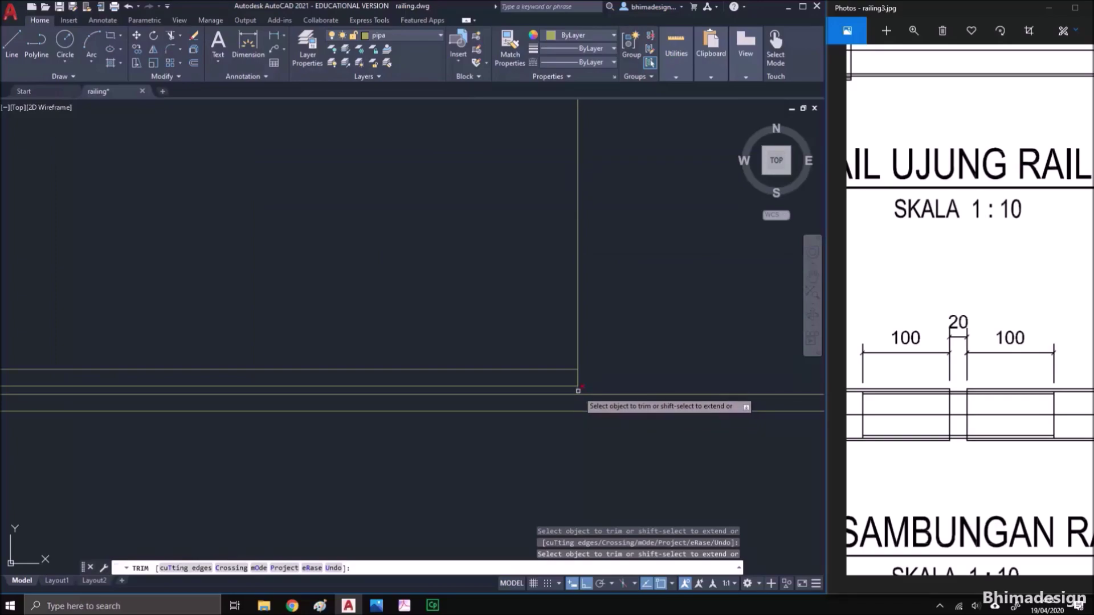
scroll(579, 393, down, 3)
scroll(578, 161, up, 2)
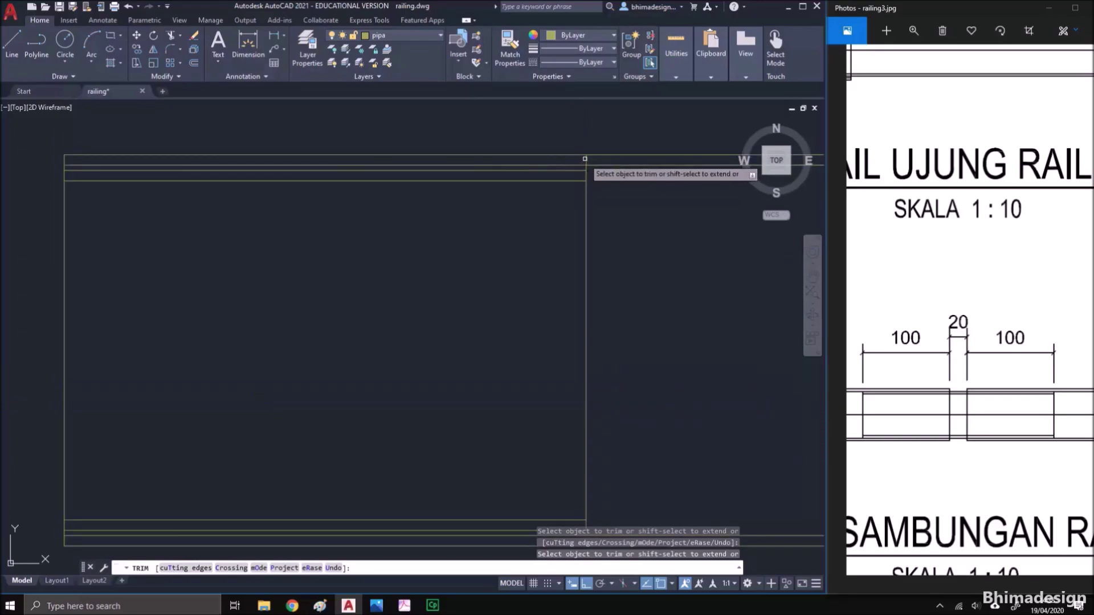
scroll(585, 166, down, 5)
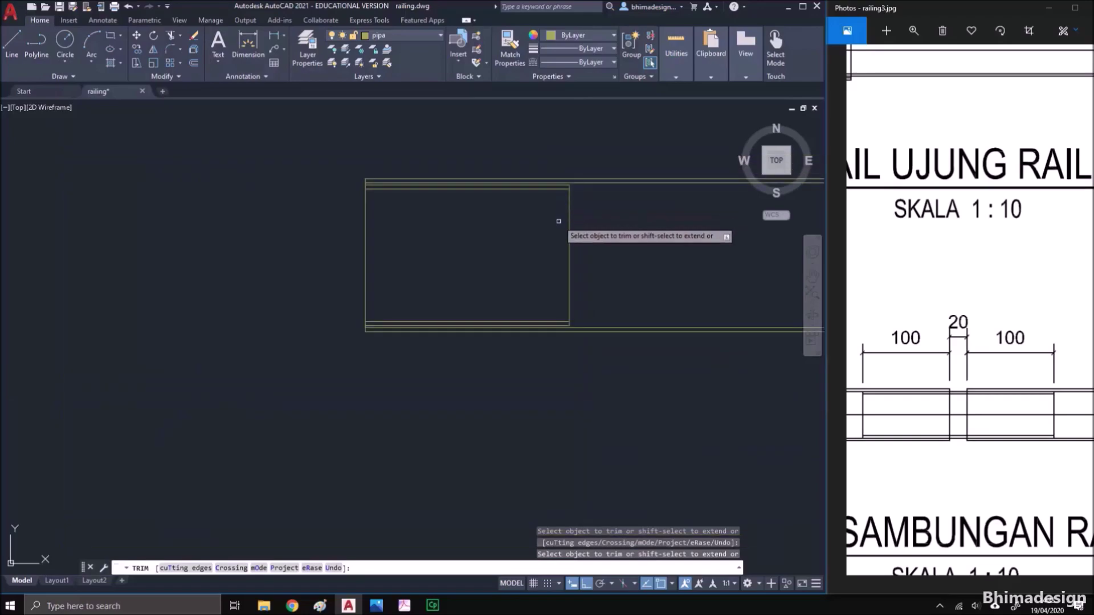
Offset the copied pipe's end line by .02 outward, away from the pipe, to mark the joint gap
key(Escape)
scroll(465, 311, up, 4)
scroll(465, 311, down, 3)
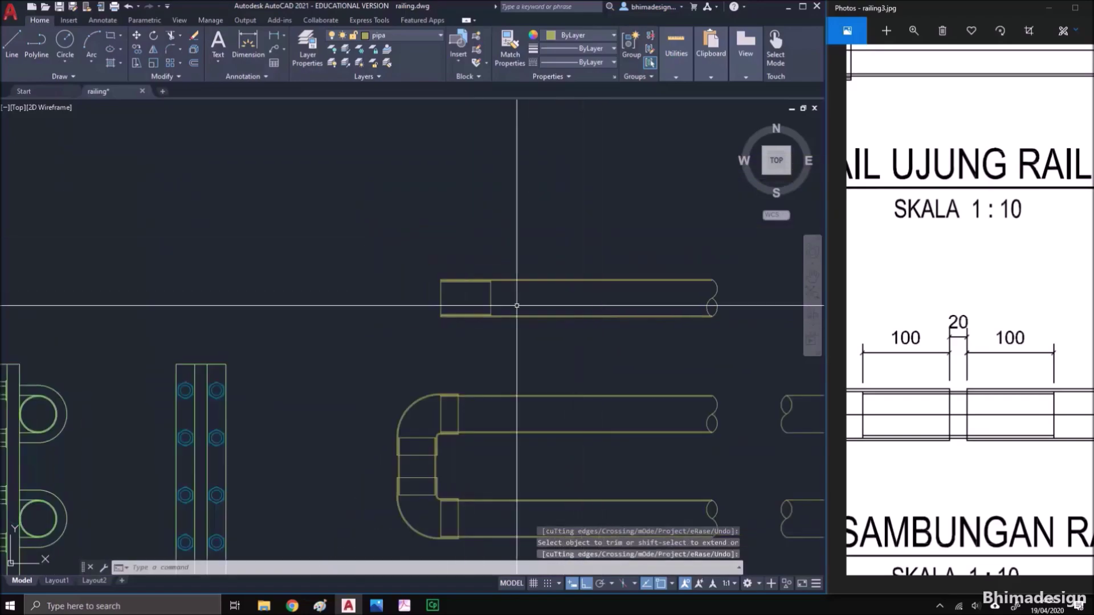
scroll(391, 302, up, 5)
middle_drag(396, 304, 423, 315)
text(o)
key(Return)
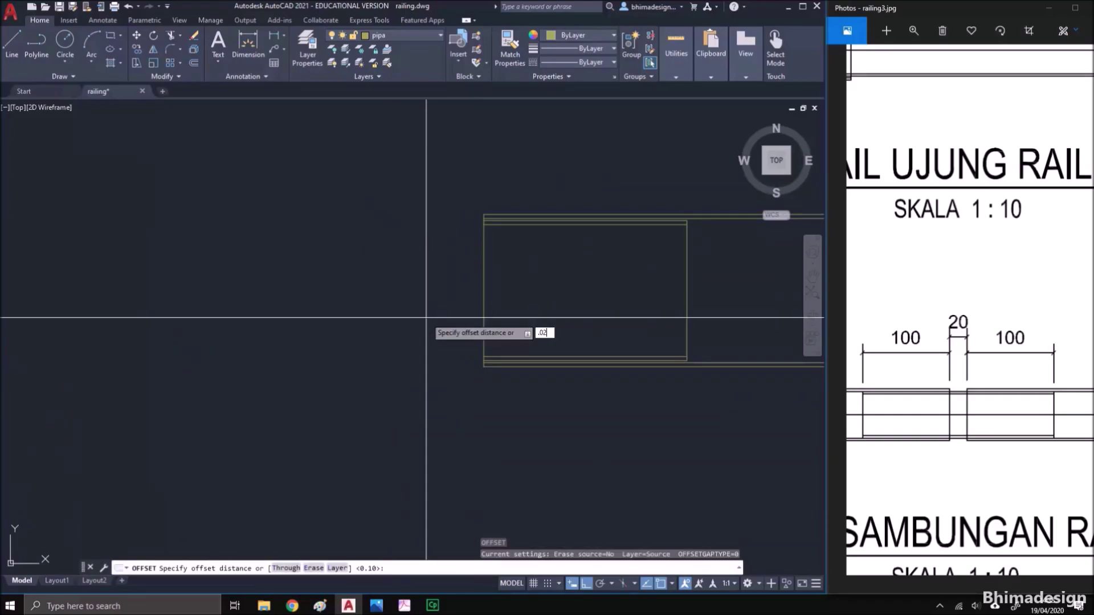
text(.02)
key(Return)
click(485, 280)
click(419, 285)
text(ex)
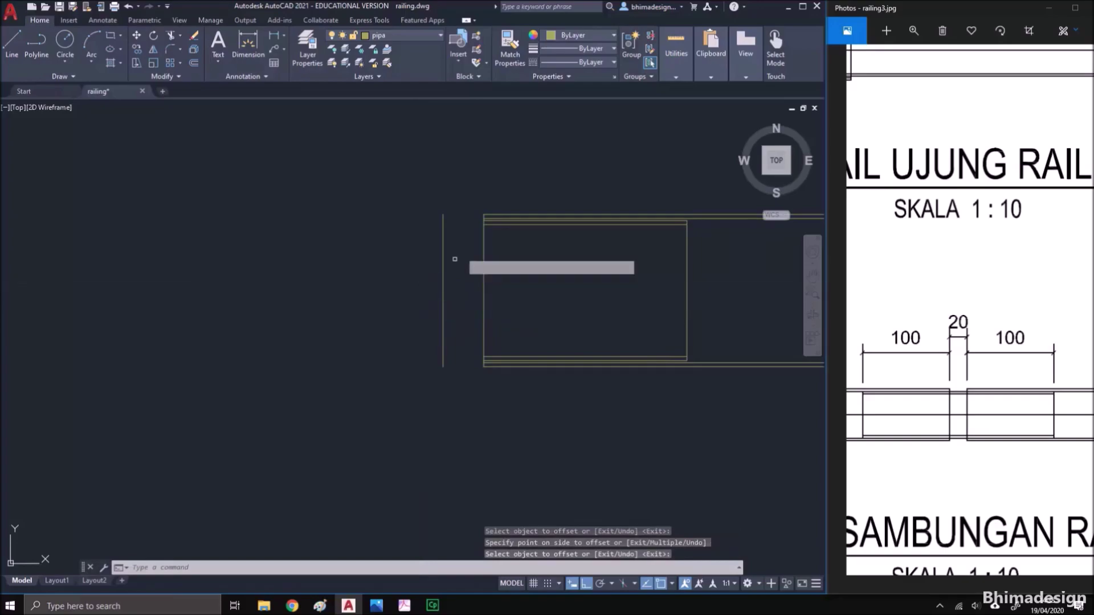
key(Return)
scroll(482, 222, up, 2)
key(Escape)
key(Escape)
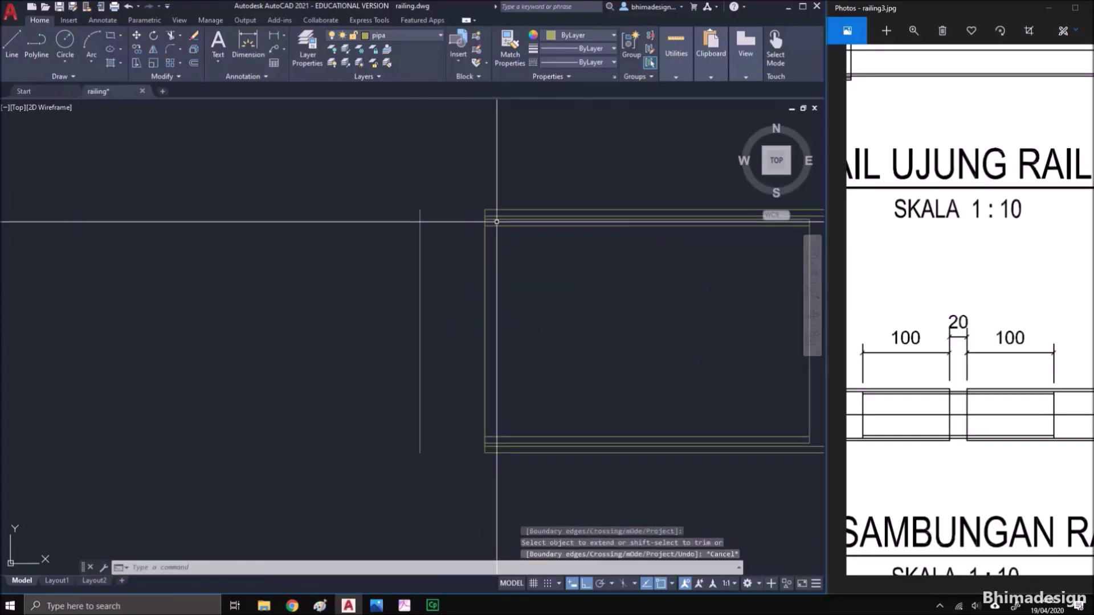
click(275, 35)
key(Escape)
Draw a helper line joining the tops of the gap's two edges, and a vertical polyline from its midpoint down past the pipe
text(l)
key(Return)
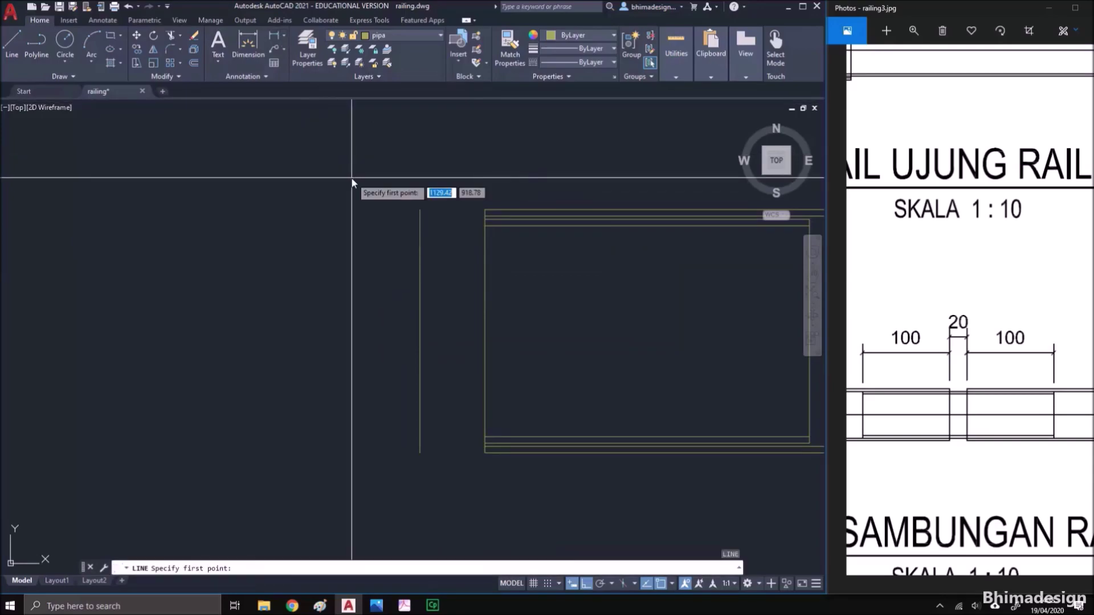
click(485, 210)
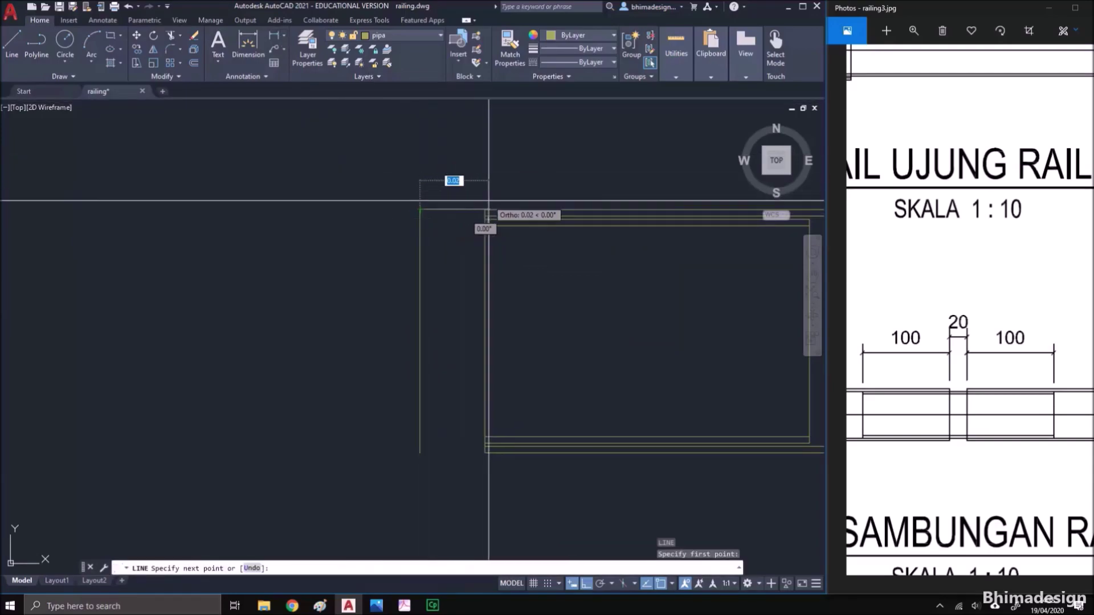
key(Return)
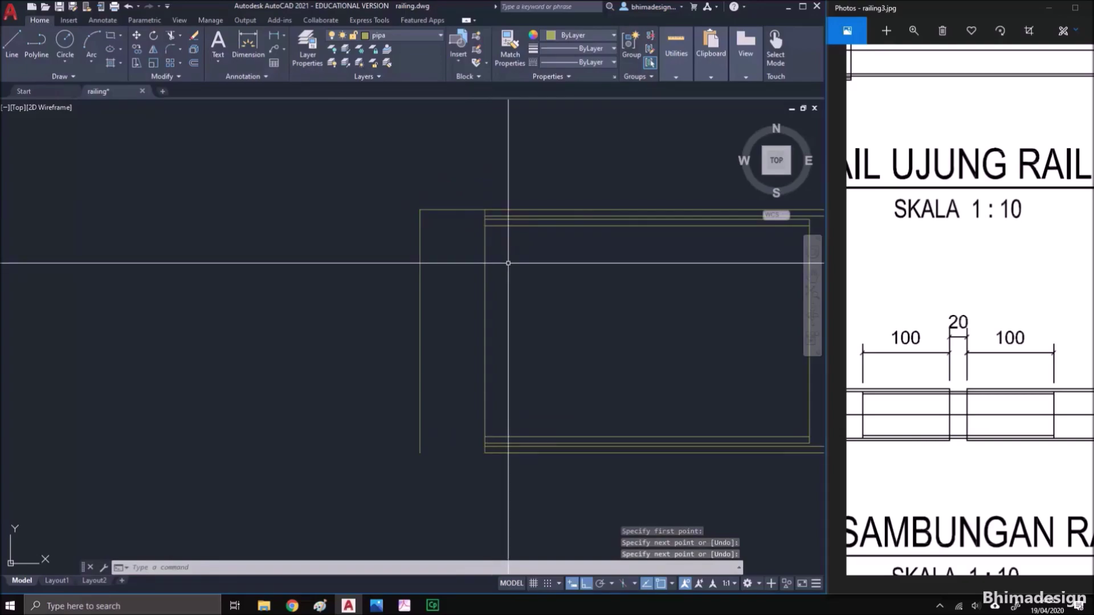
text(p)
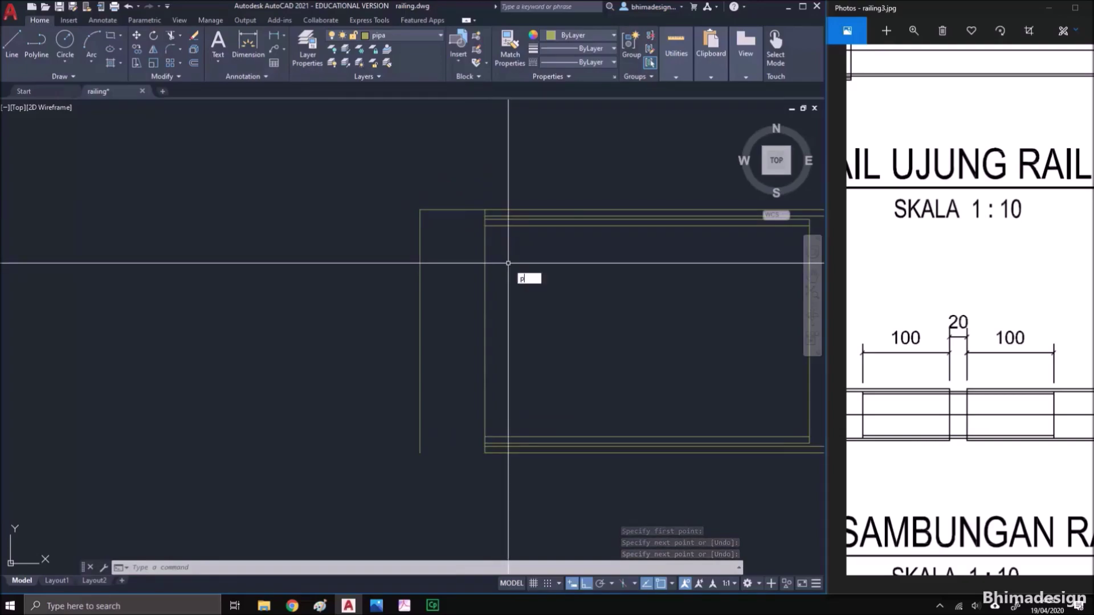
text(l)
key(Return)
click(454, 209)
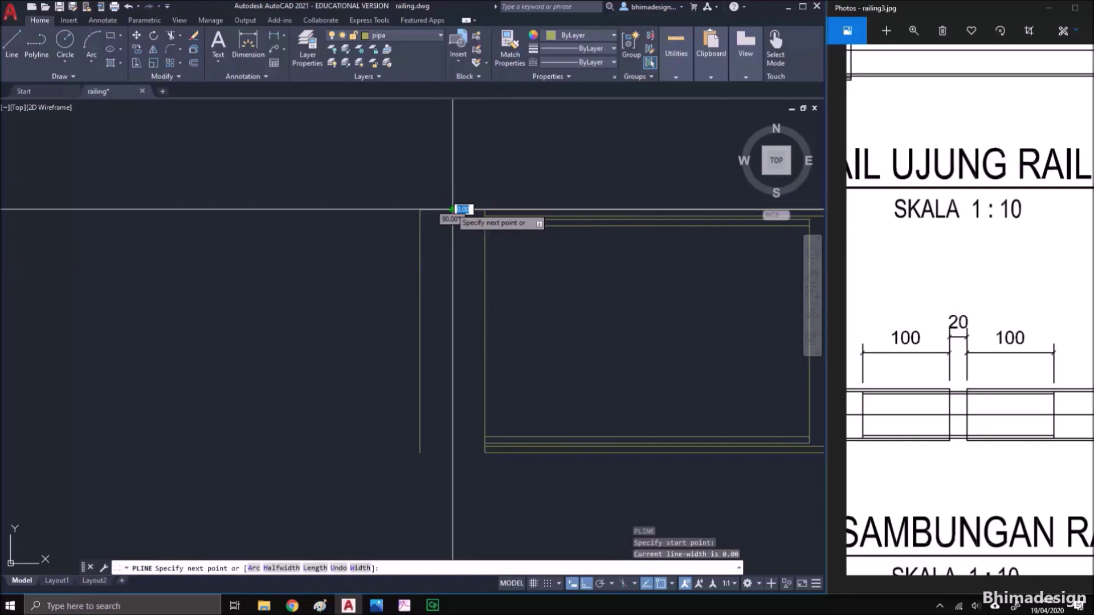
click(464, 481)
key(Return)
Extend the four horizontal inner sleeve lines out of the pipe end to the vertical centre polyline
text(ex)
key(Return)
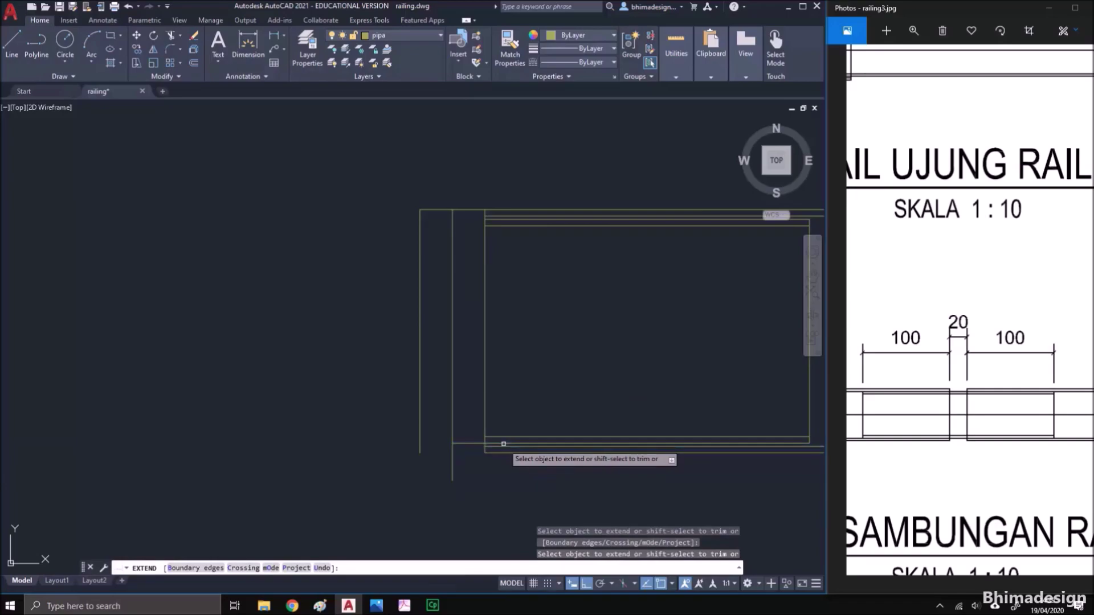
click(503, 439)
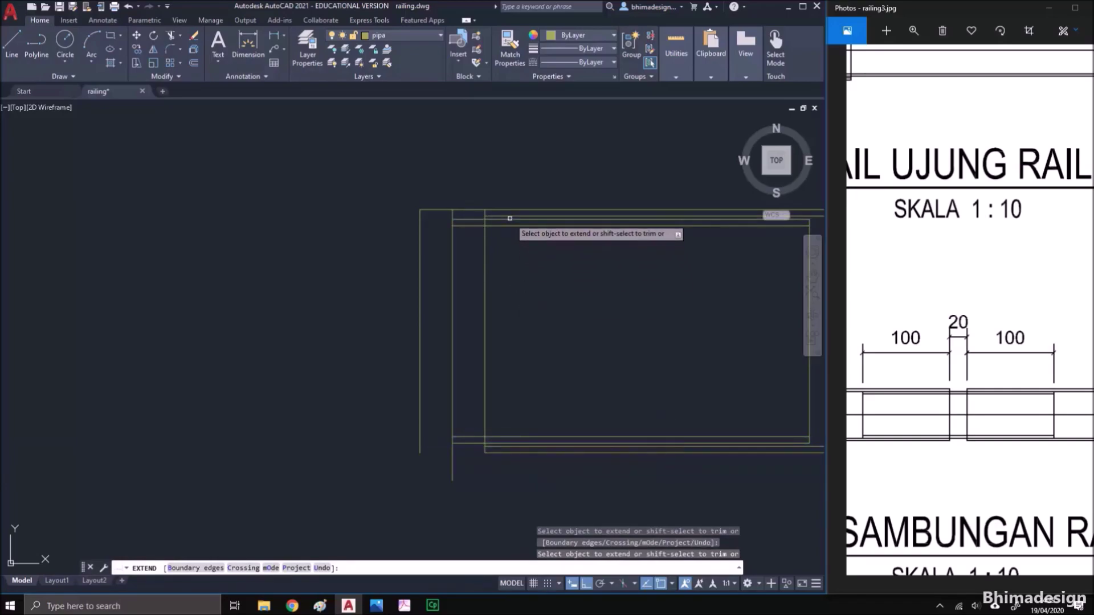
key(space)
Remove the horizontal helper line across the top of the gap by trimming one half and erasing the other
text(tr)
key(space)
click(484, 226)
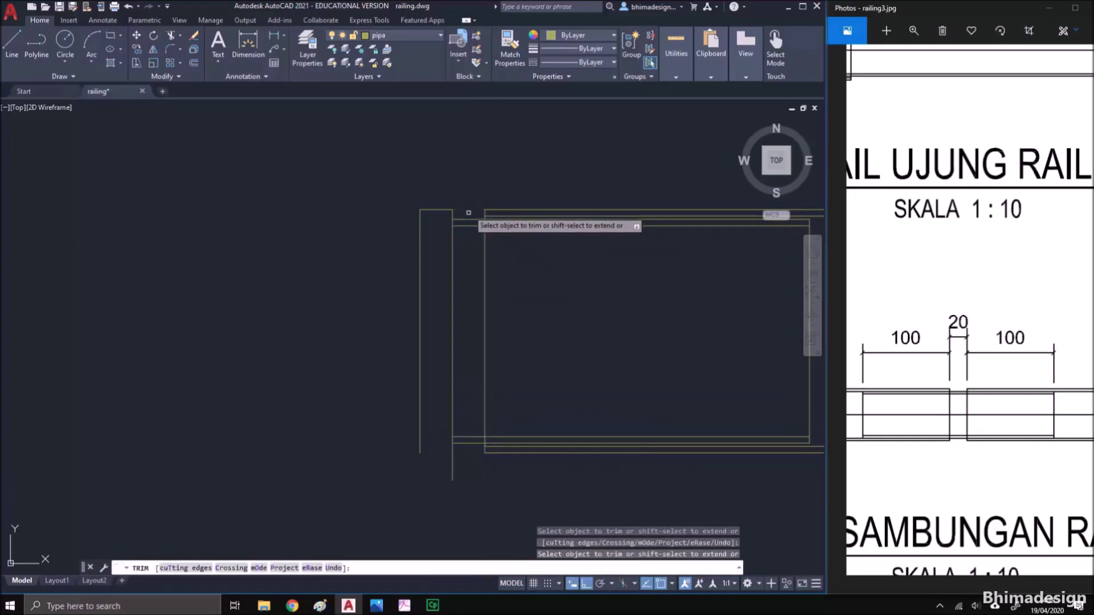
key(space)
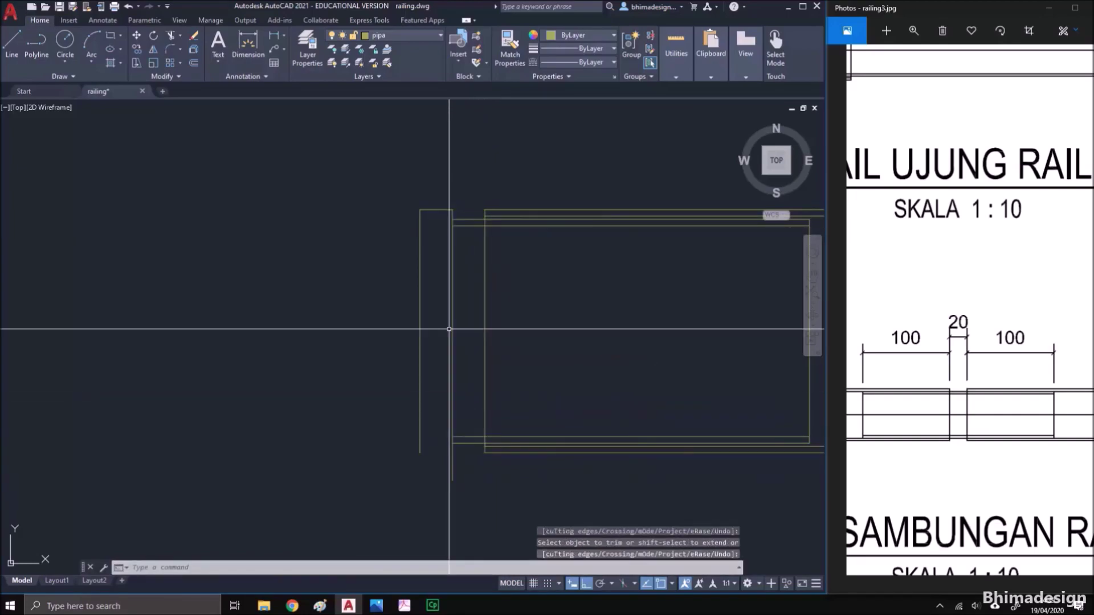
text(e)
key(space)
click(434, 210)
key(space)
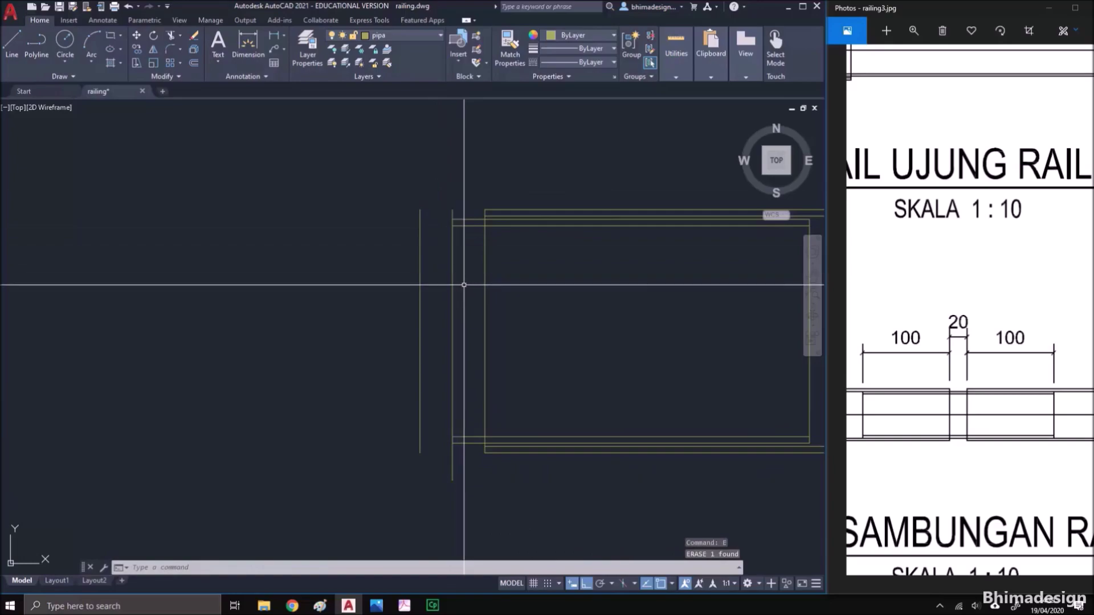
Mirror the pipe end and inner sleeve lines about the vertical centre polyline, keeping the originals
text(mi)
key(space)
scroll(467, 352, down, 2)
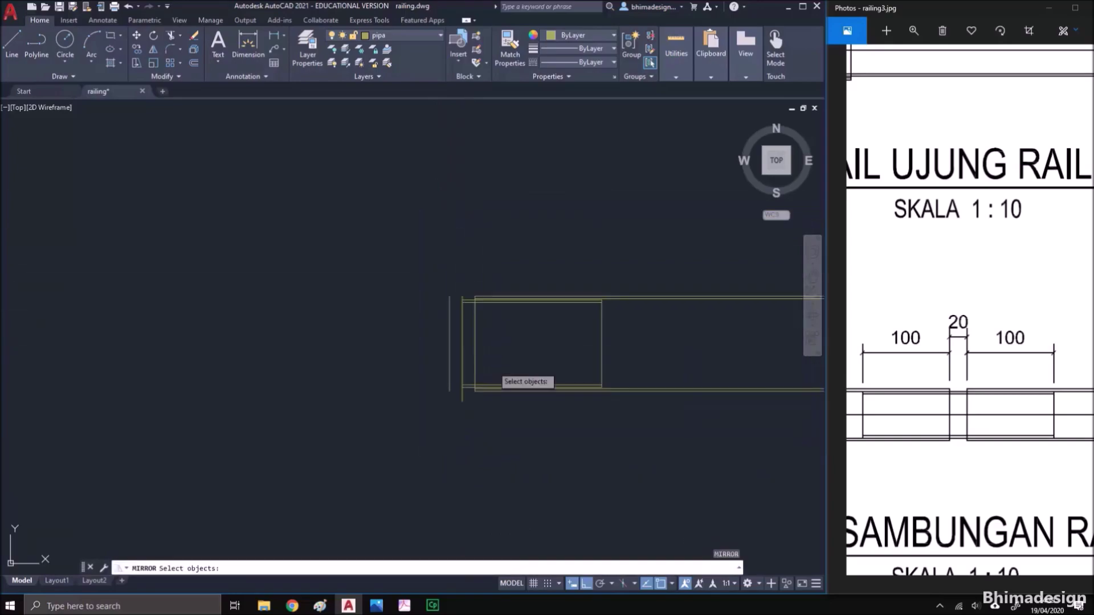
click(645, 419)
click(468, 292)
scroll(464, 344, up, 2)
key(space)
key(Return)
Erase the vertical centre polyline in the middle of the joint gap
text(e)
key(Return)
click(466, 322)
key(Return)
Mirror the break symbol at the pipe's end about the joint's midpoint onto the opposite pipe end, keeping the original
scroll(478, 328, down, 6)
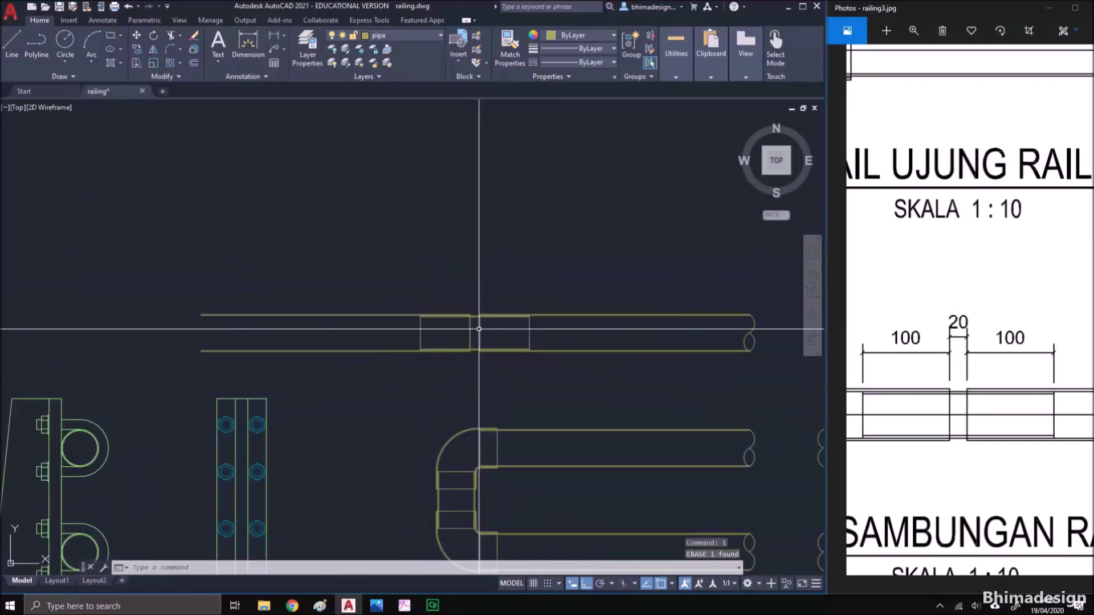
text(mi)
key(Return)
click(702, 300)
click(772, 378)
key(Return)
scroll(473, 316, up, 3)
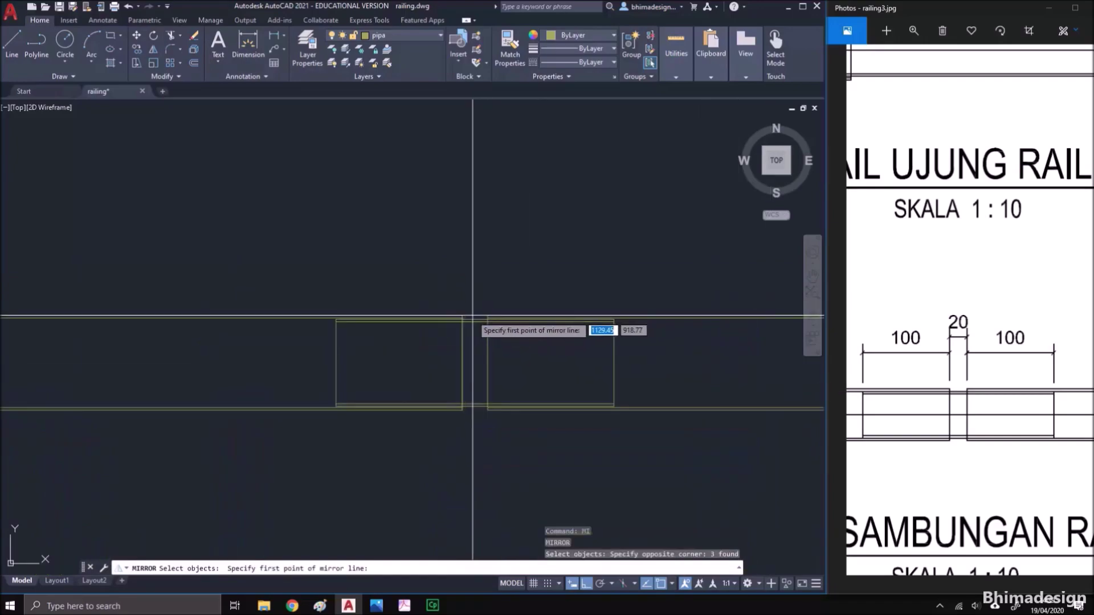
click(472, 316)
click(473, 271)
key(Return)
Move the whole pipe joint detail straight up, farther away from the railing end detail
scroll(467, 342, down, 5)
middle_drag(457, 351, 403, 341)
text(m)
key(Return)
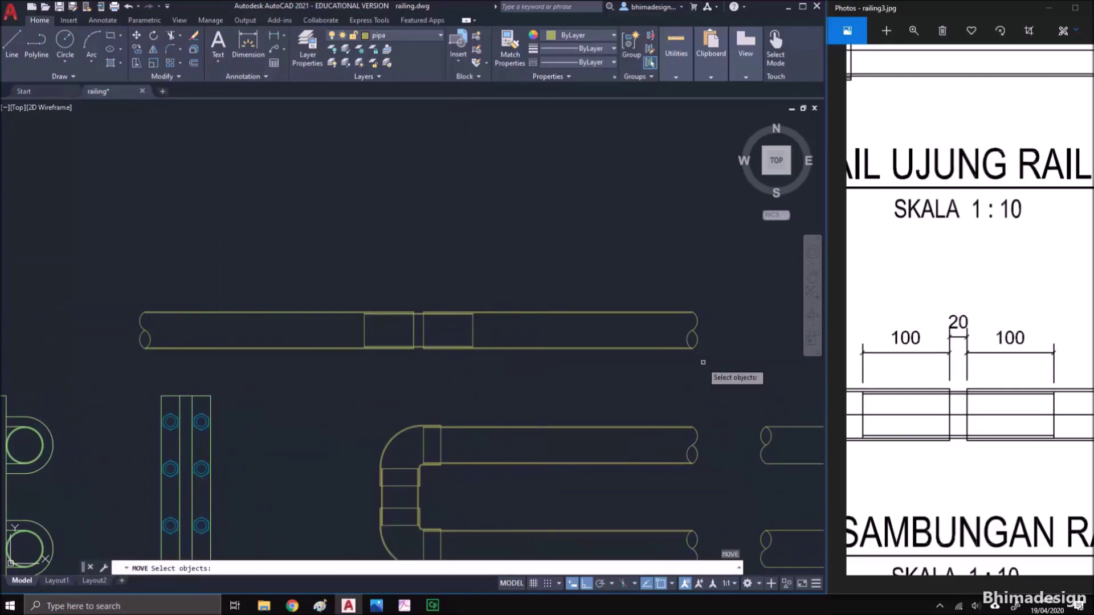
click(702, 362)
click(134, 251)
key(Return)
click(383, 294)
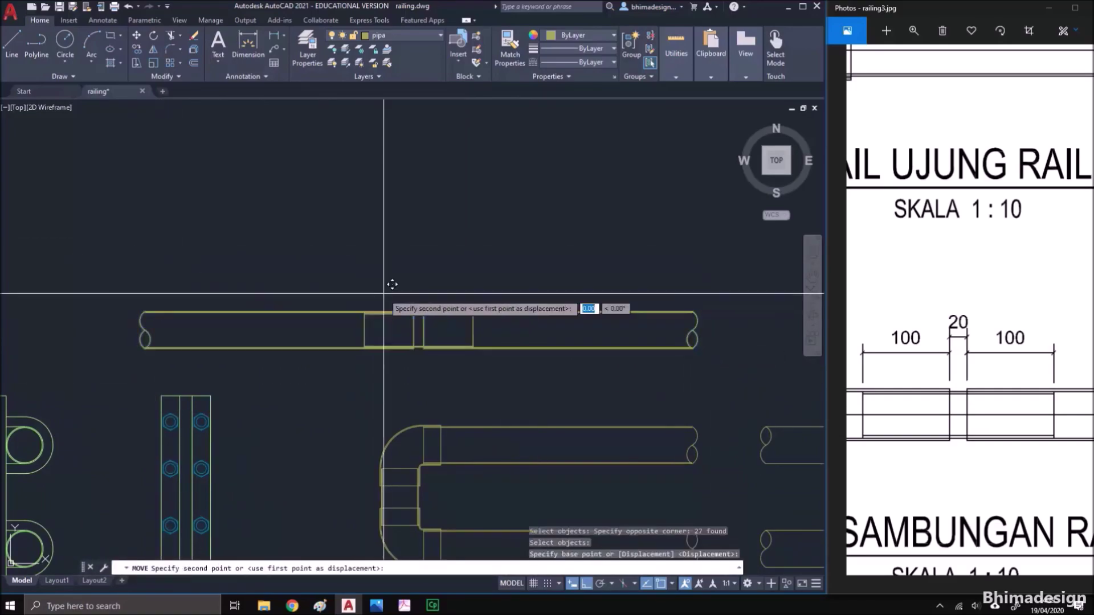
click(383, 201)
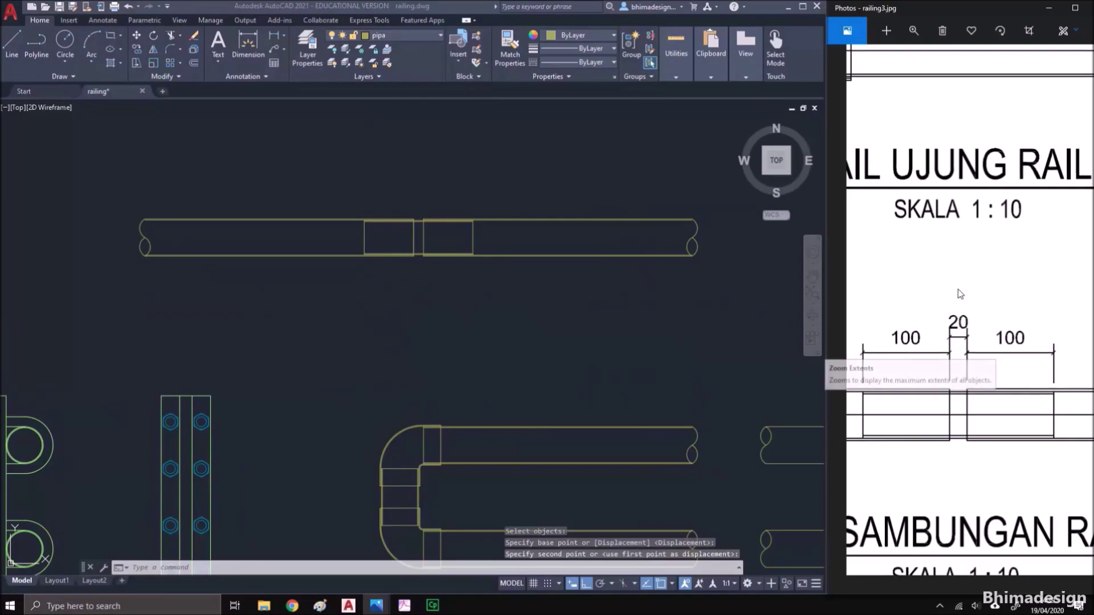
Make dimensi the current layer and place a linear dimension above the joint for the left half of the inner sleeve
scroll(961, 294, down, 5)
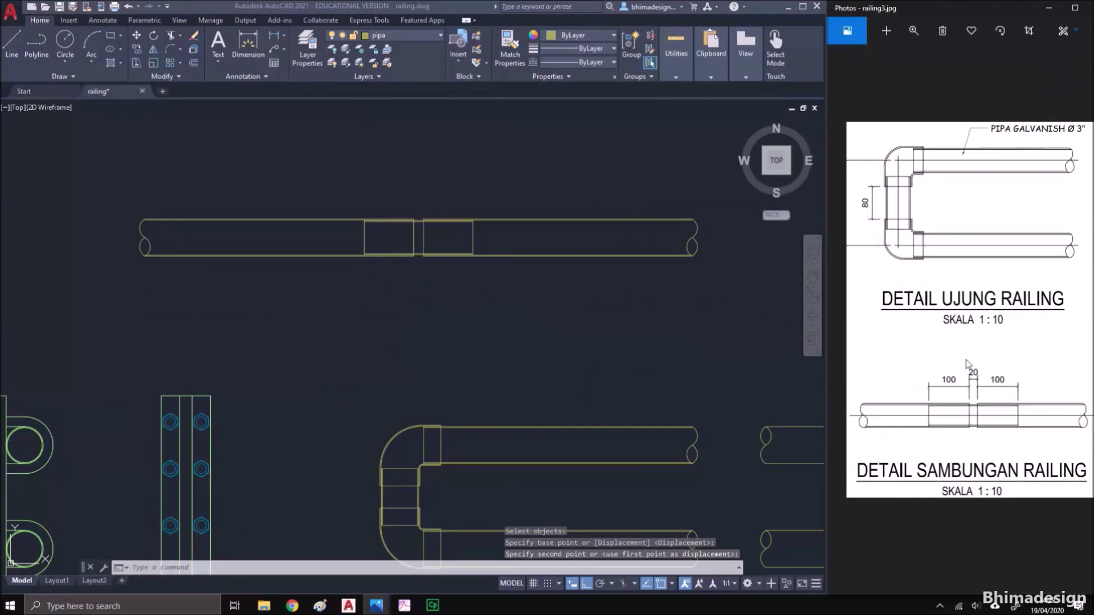
click(629, 344)
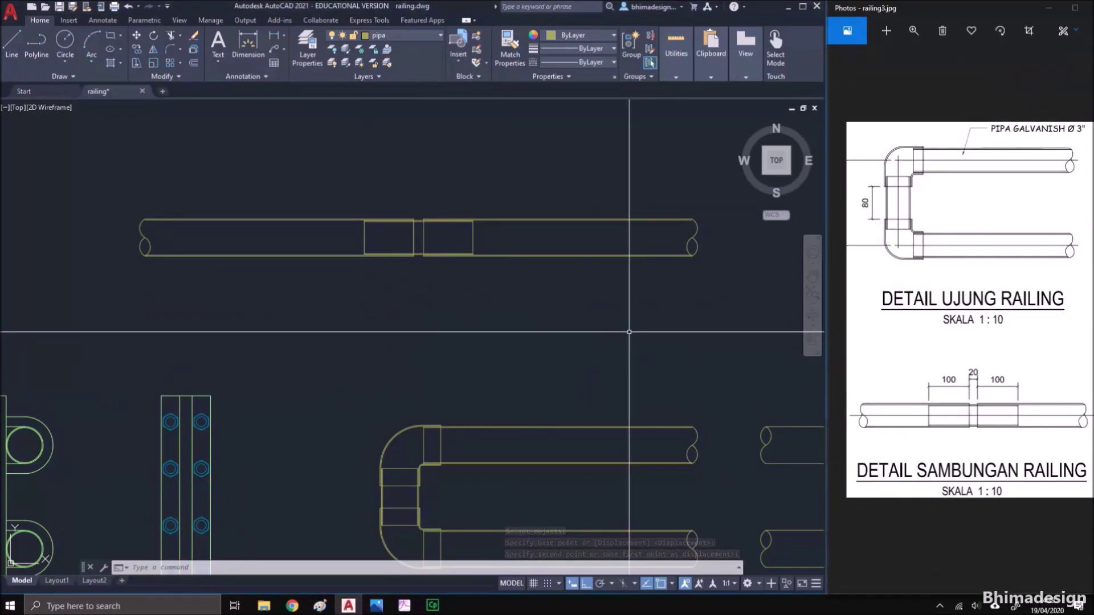
scroll(445, 236, up, 6)
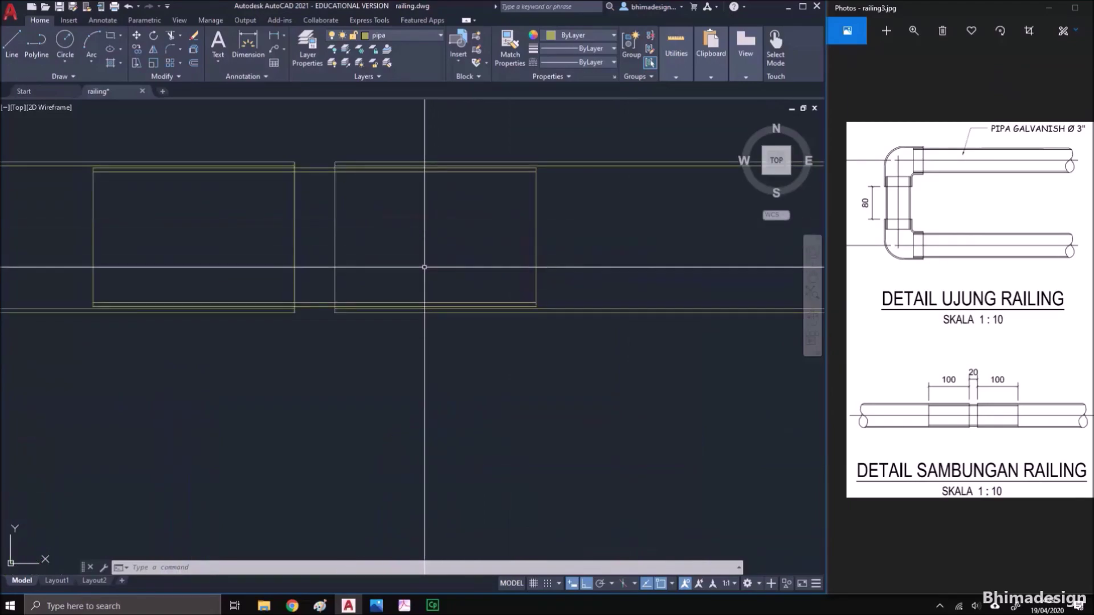
scroll(424, 267, down, 2)
scroll(424, 268, down, 3)
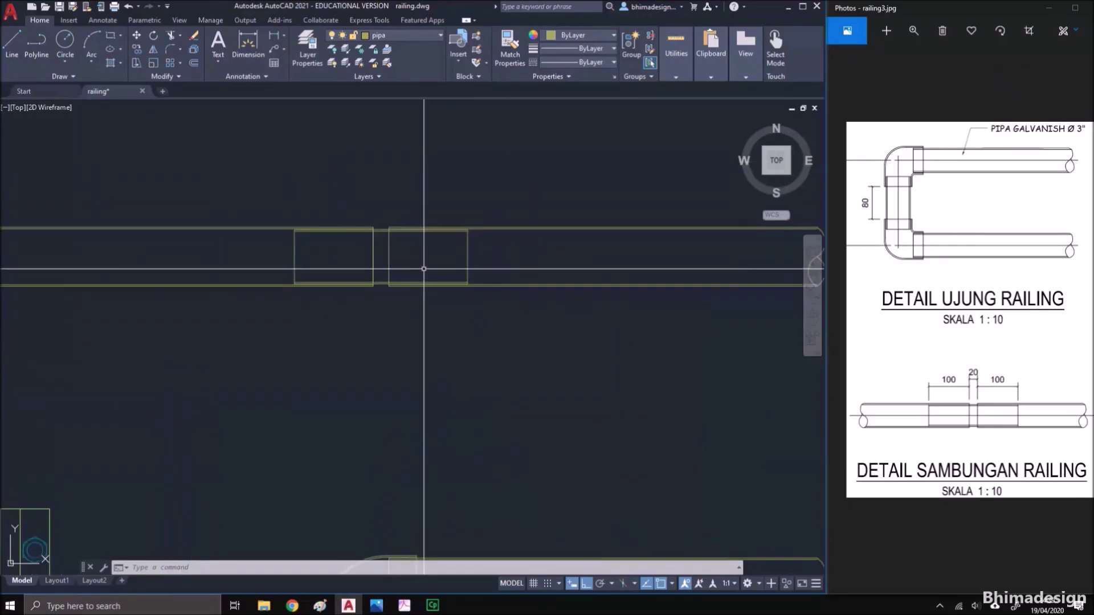
click(385, 35)
click(371, 172)
click(247, 46)
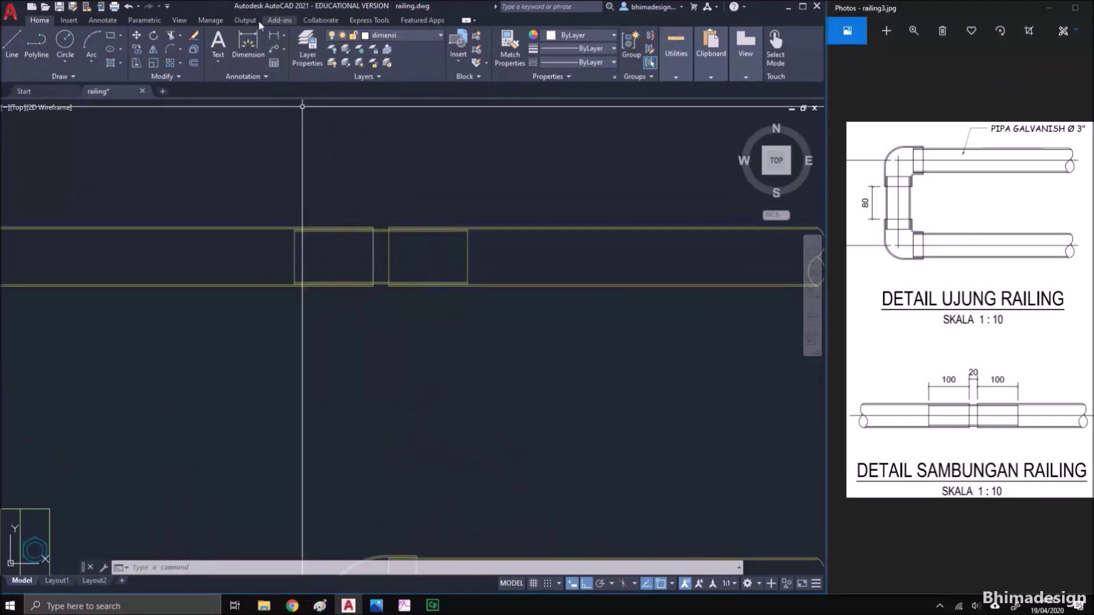
scroll(392, 246, up, 2)
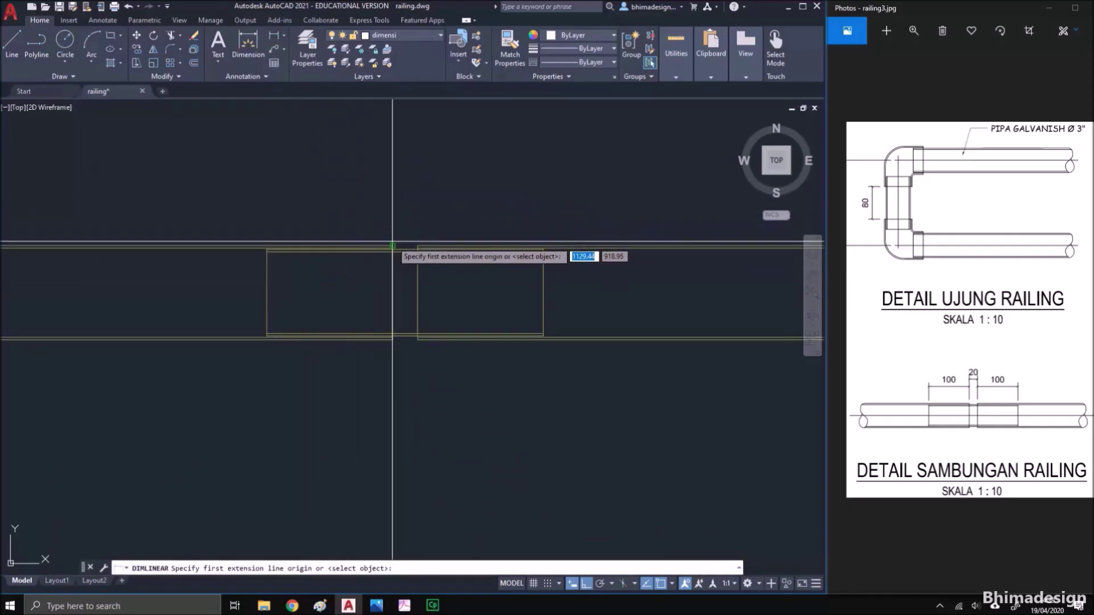
click(267, 246)
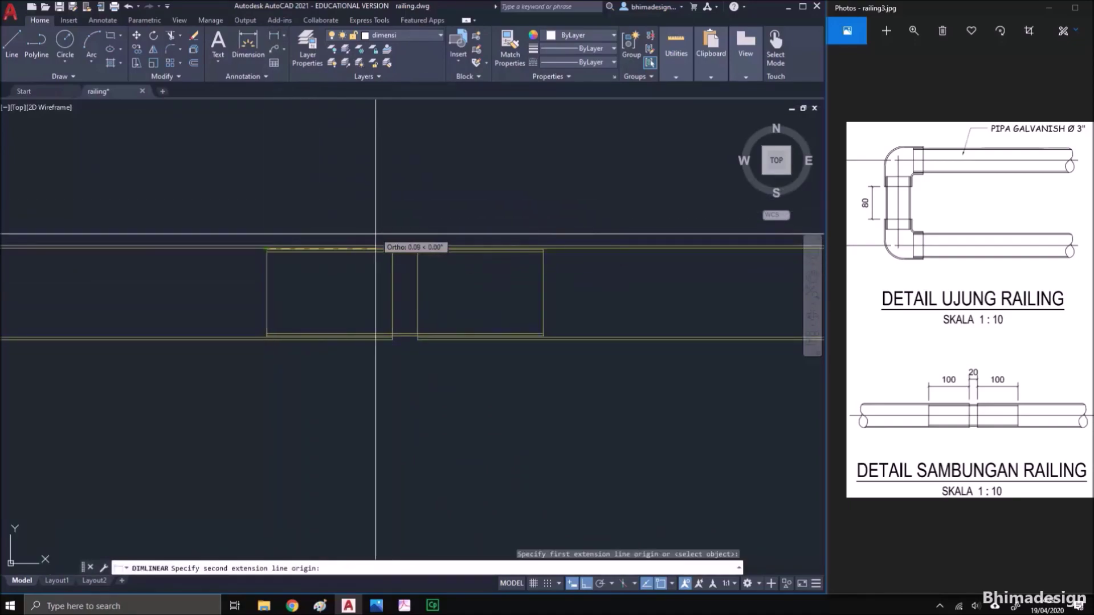
click(392, 245)
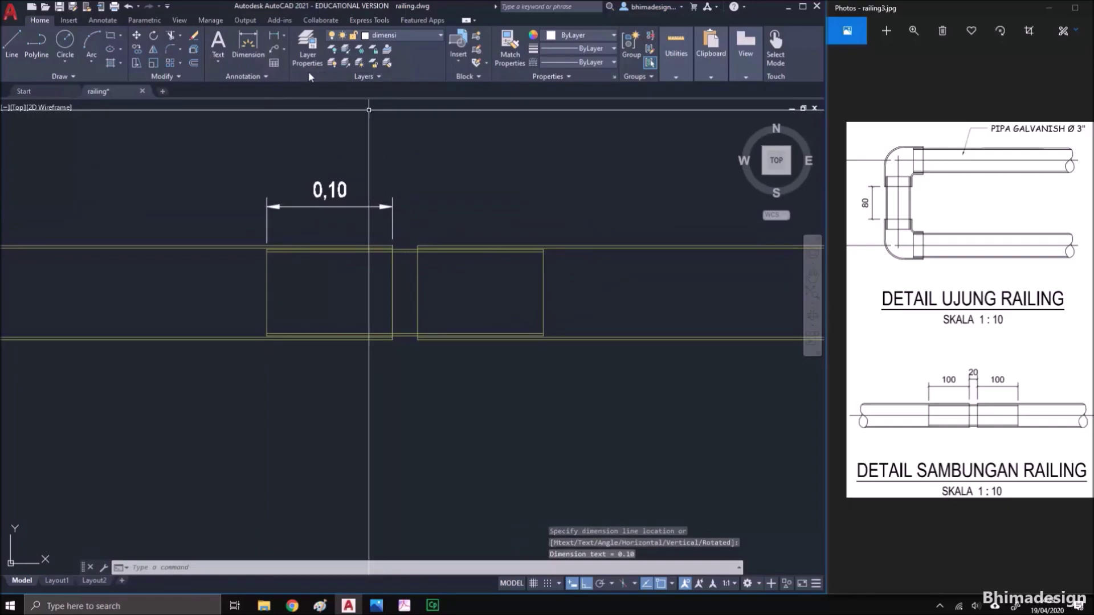
Continue the dimension across the joint gap and the right half of the inner sleeve, and save the drawing
click(101, 24)
click(274, 63)
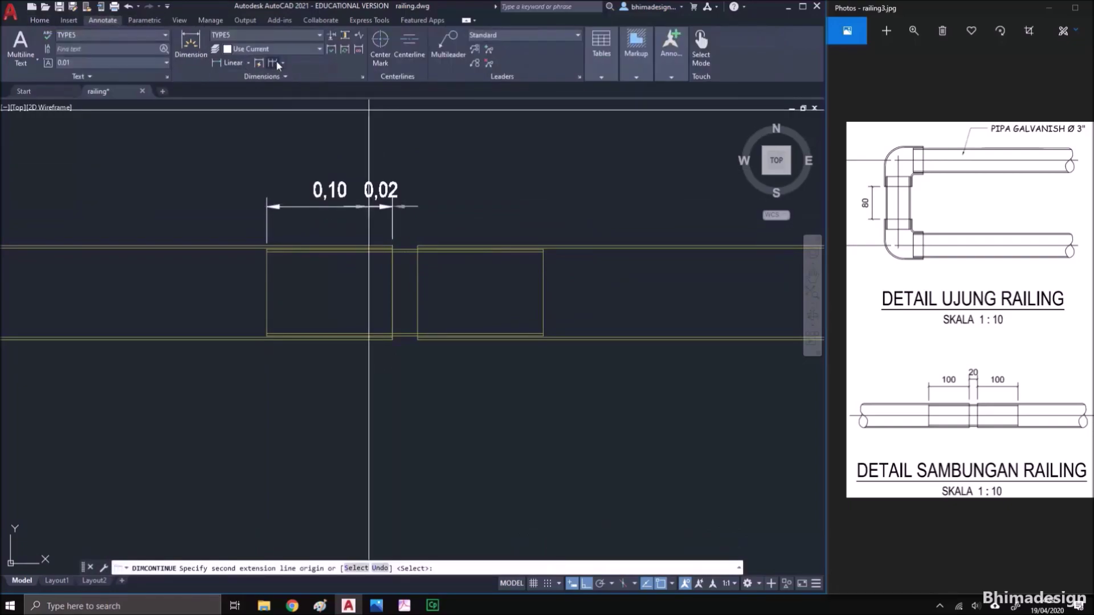
click(417, 245)
click(543, 245)
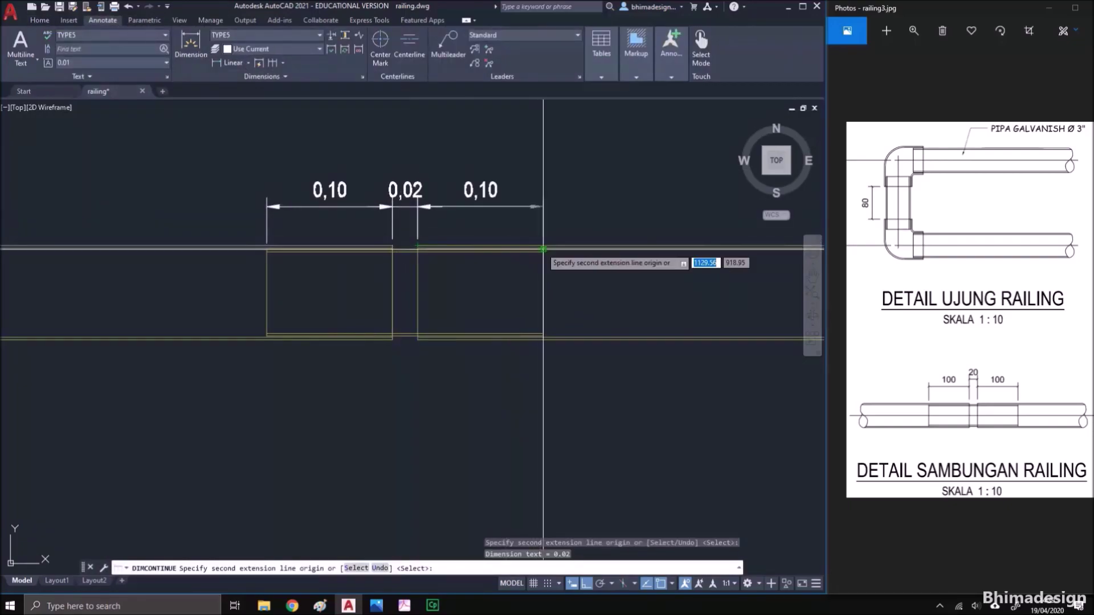
key(Return)
scroll(390, 257, down, 3)
key(Return)
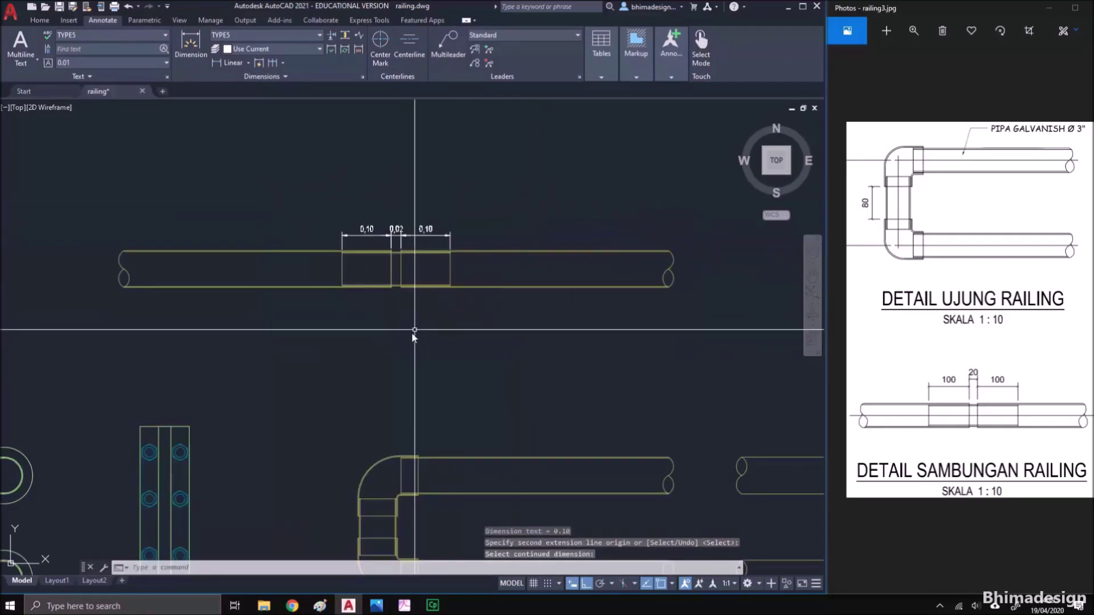
scroll(385, 242, down, 2)
middle_drag(431, 326, 392, 252)
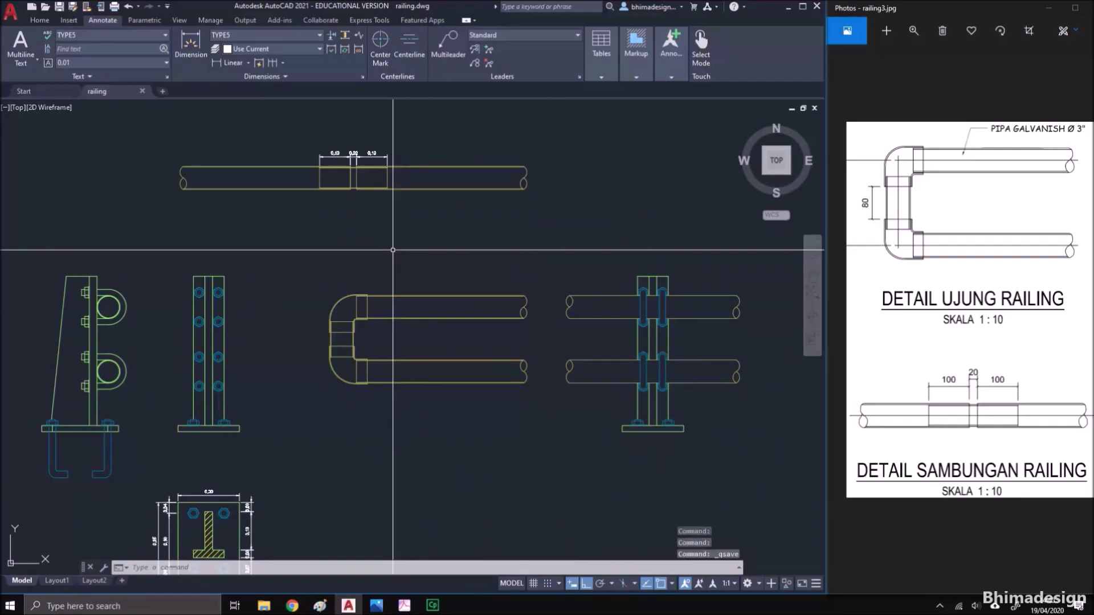
Switch to Photos, bring up railing2.jpg and examine the left end of the railing's front view, then return to AutoCAD
click(987, 347)
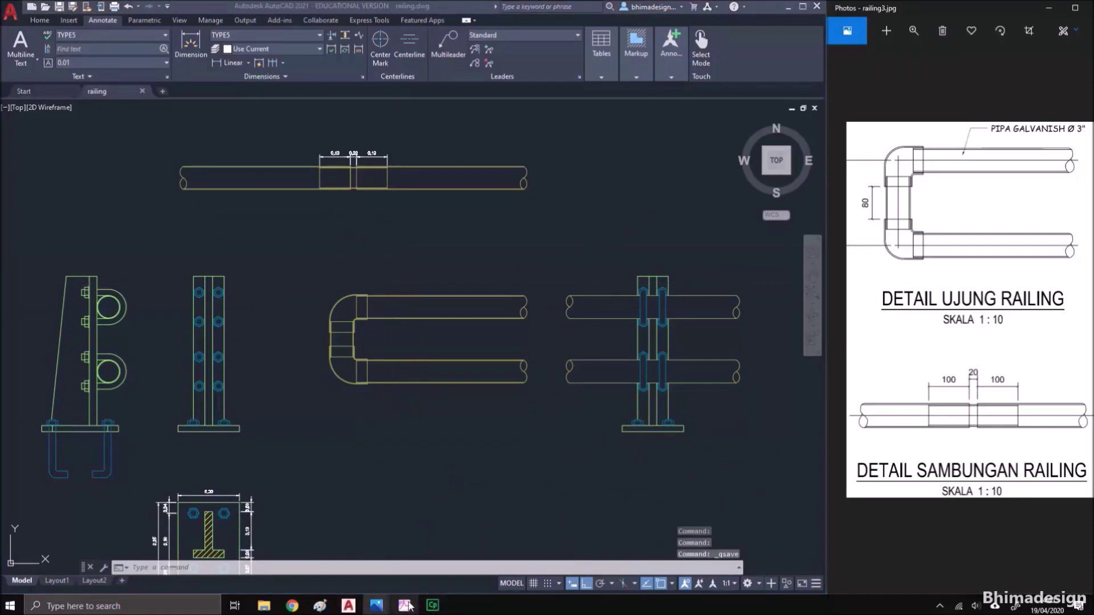
key(Left)
scroll(866, 281, up, 5)
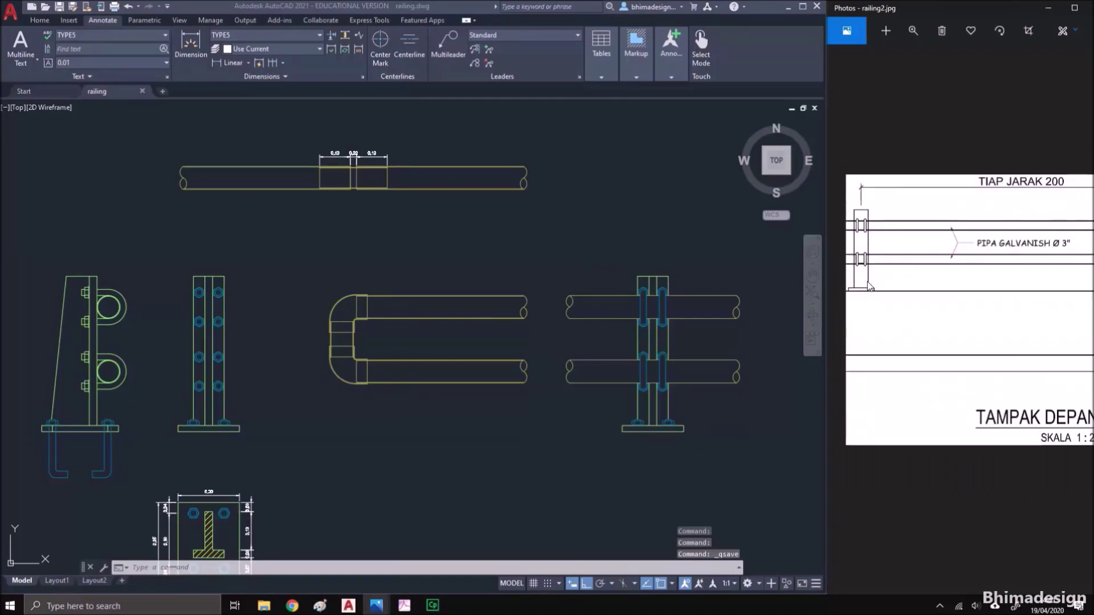
click(574, 428)
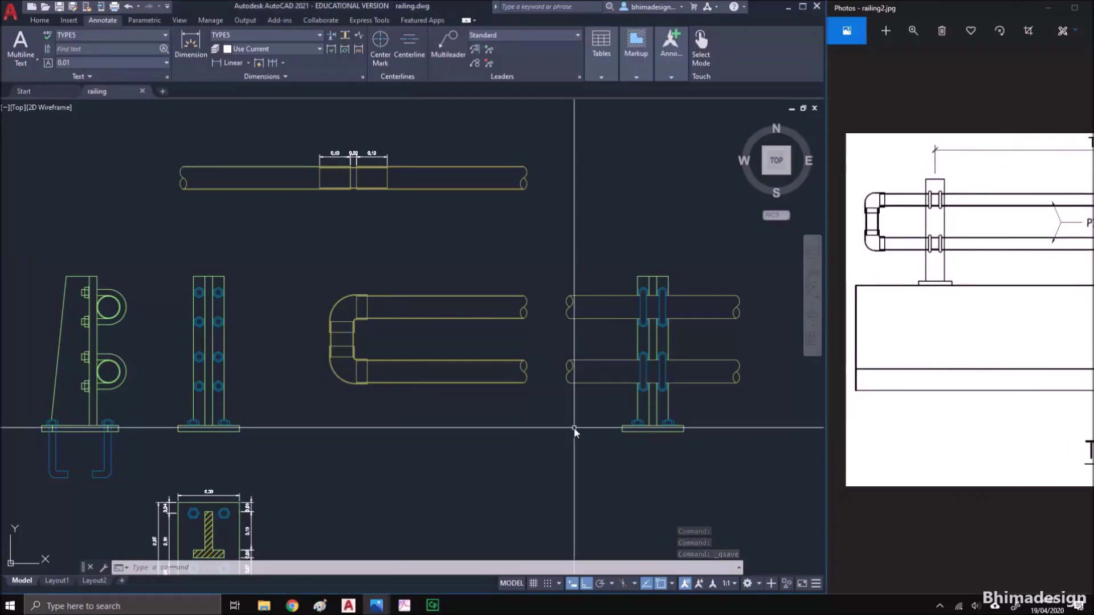
scroll(449, 379, down, 2)
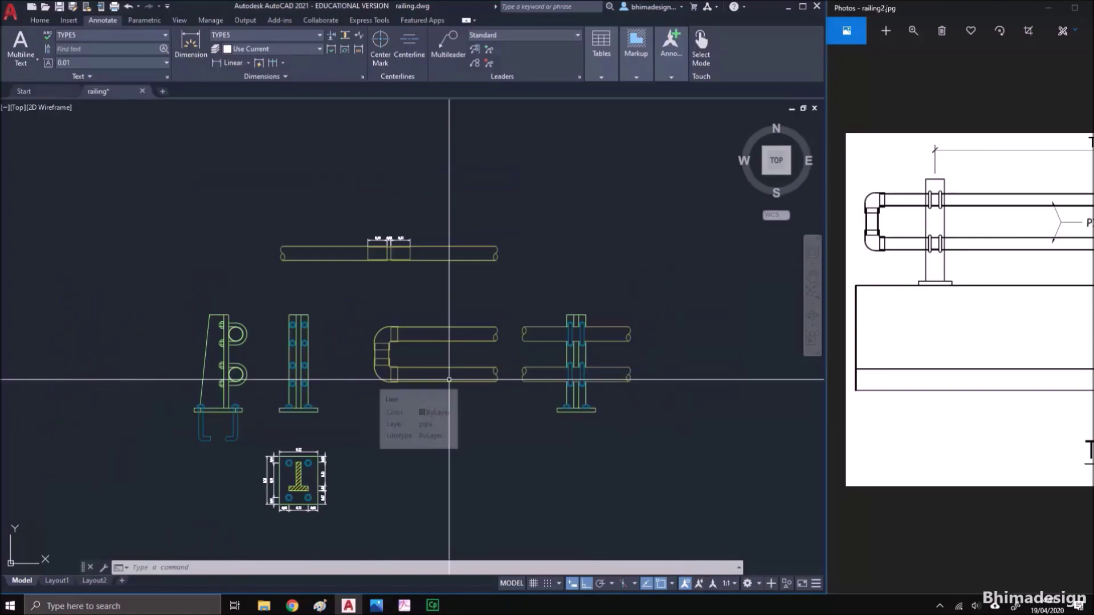
scroll(564, 379, up, 4)
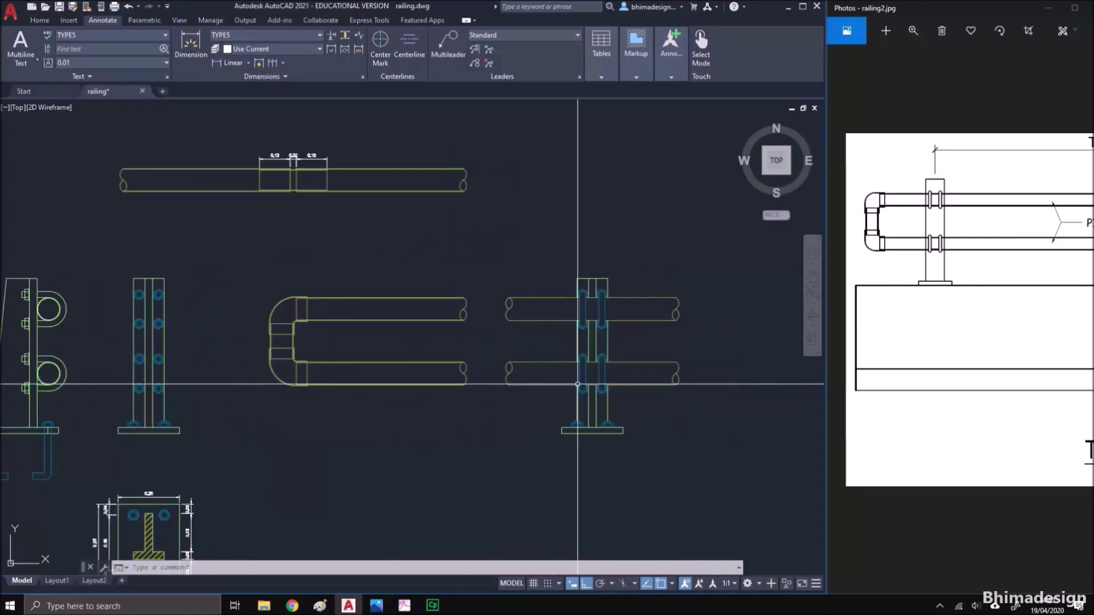
scroll(596, 394, up, 3)
click(606, 392)
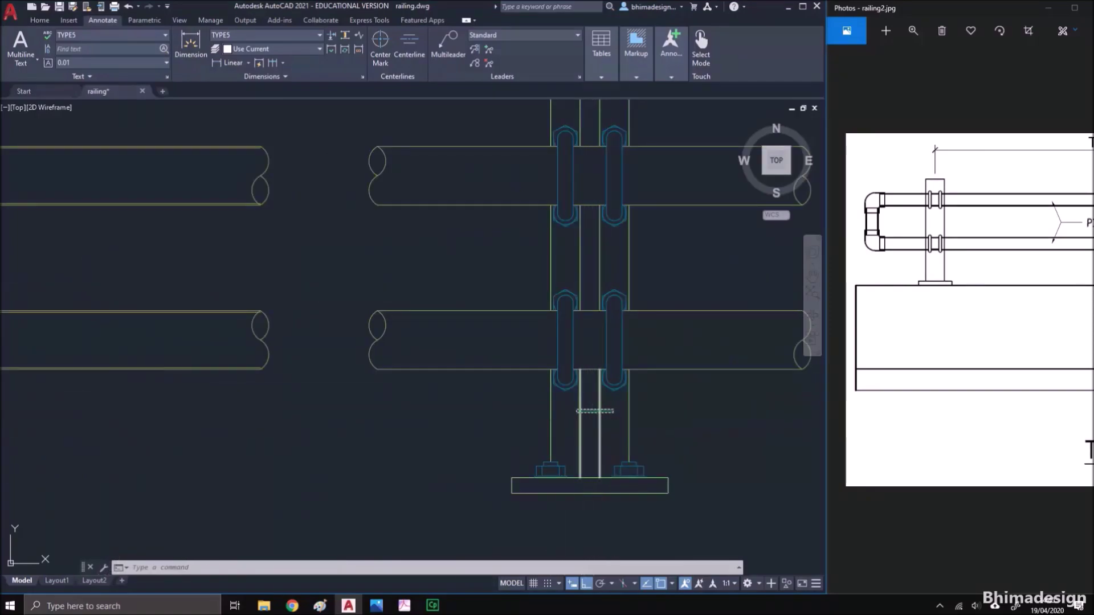
click(575, 419)
scroll(581, 426, down, 2)
click(597, 311)
click(572, 318)
click(587, 239)
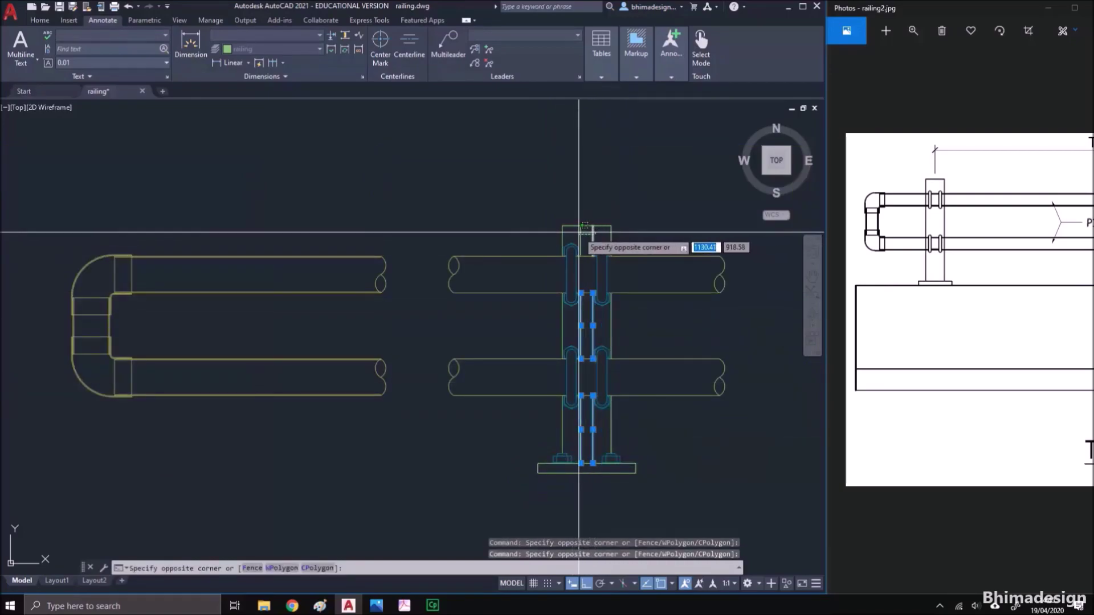
click(590, 234)
click(921, 442)
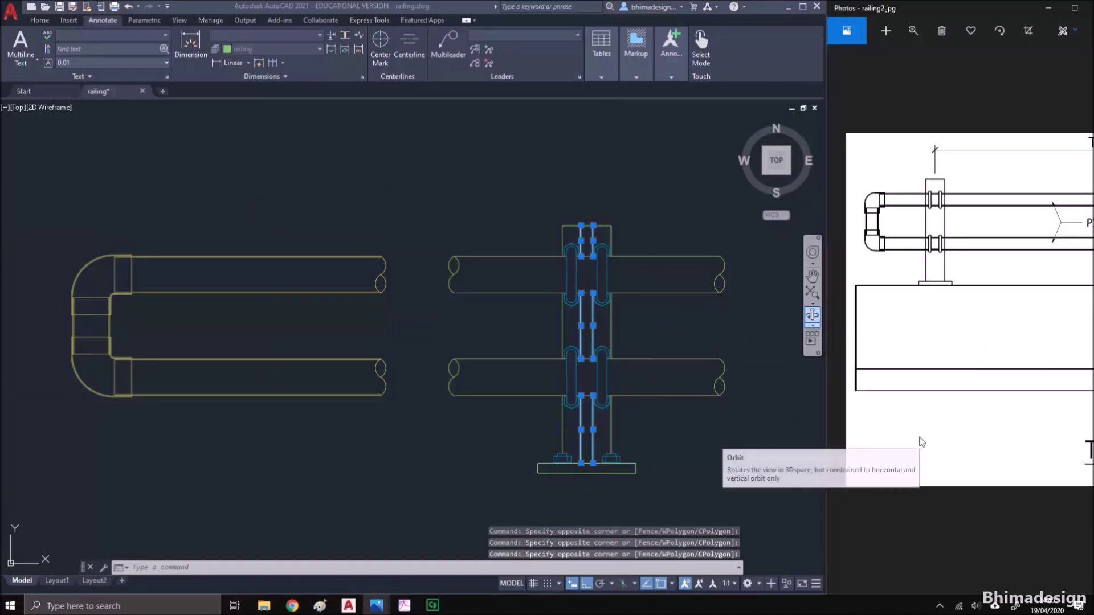
click(386, 607)
click(466, 571)
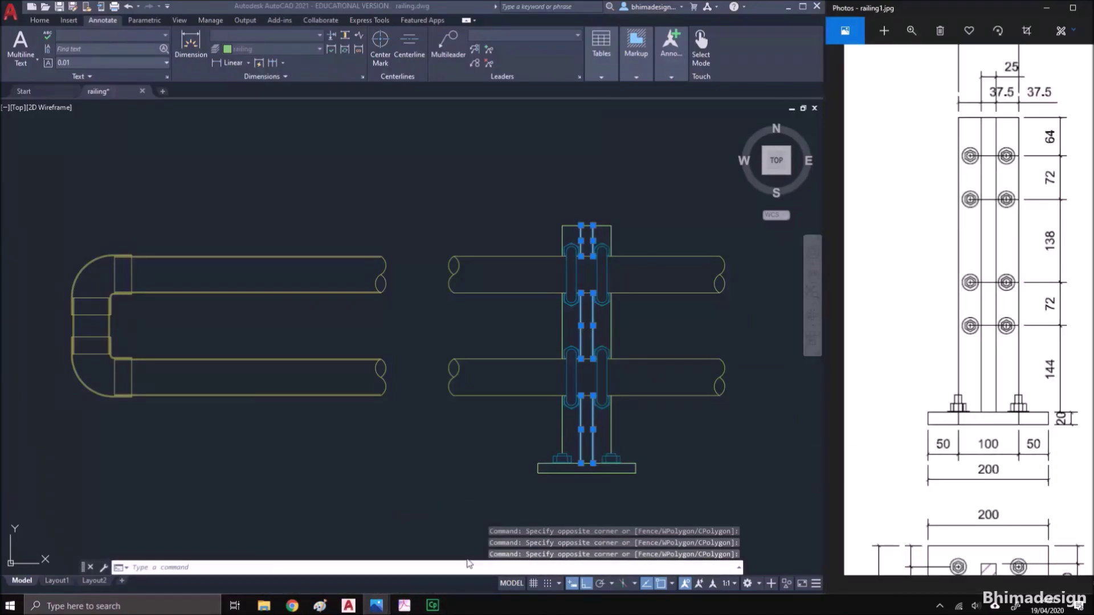
click(683, 454)
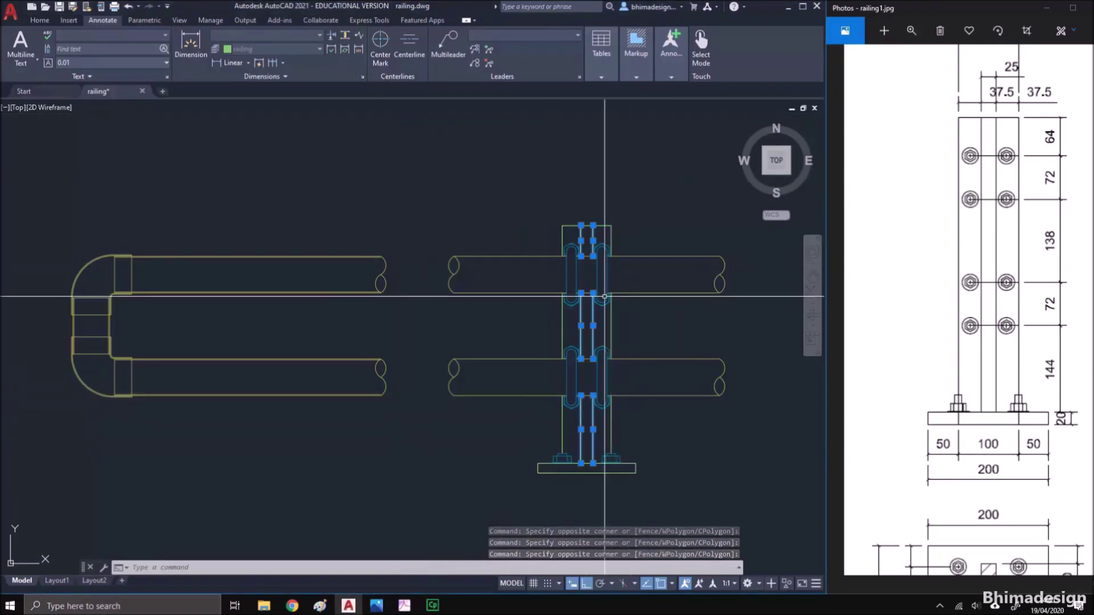
key(Escape)
Copy the railing end detail and the post with its pipes about 3.55 units horizontally to the right
scroll(469, 386, down, 4)
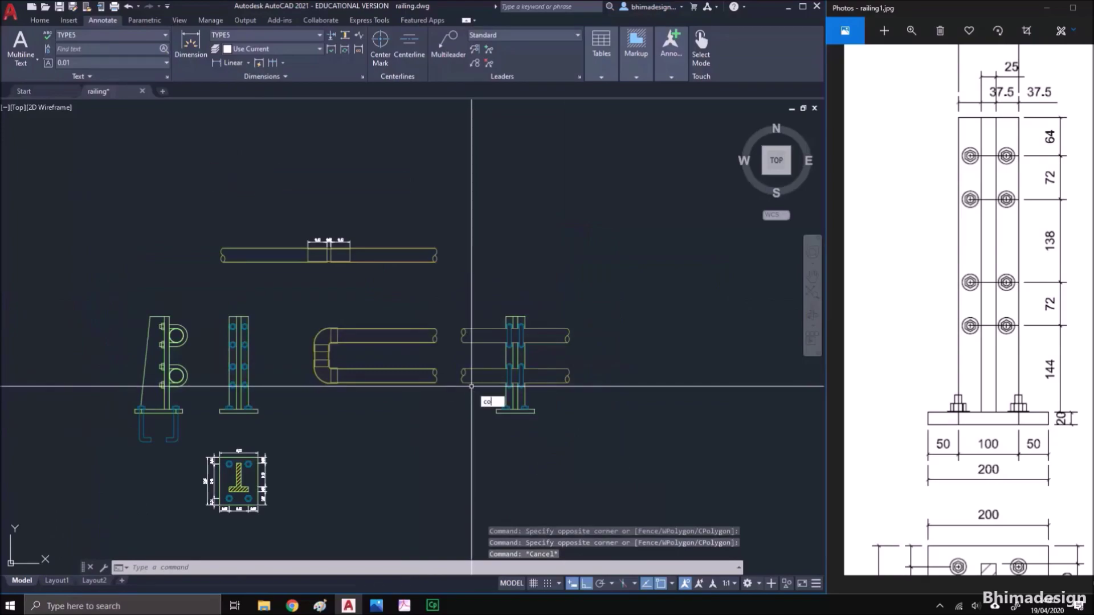
key(Return)
click(459, 314)
click(655, 477)
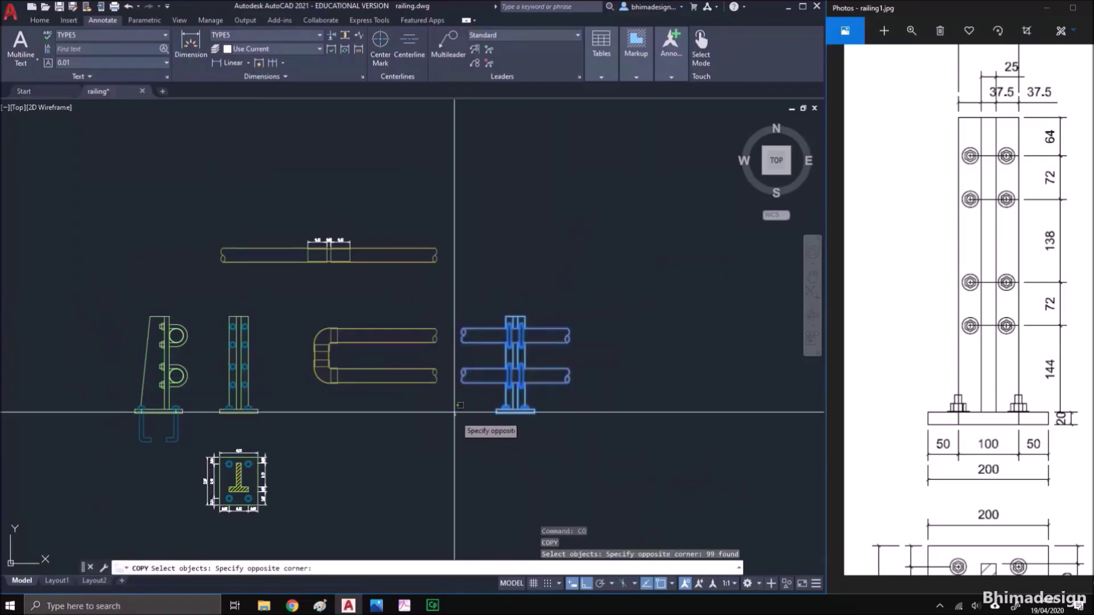
click(298, 305)
key(Return)
click(347, 385)
scroll(224, 393, down, 4)
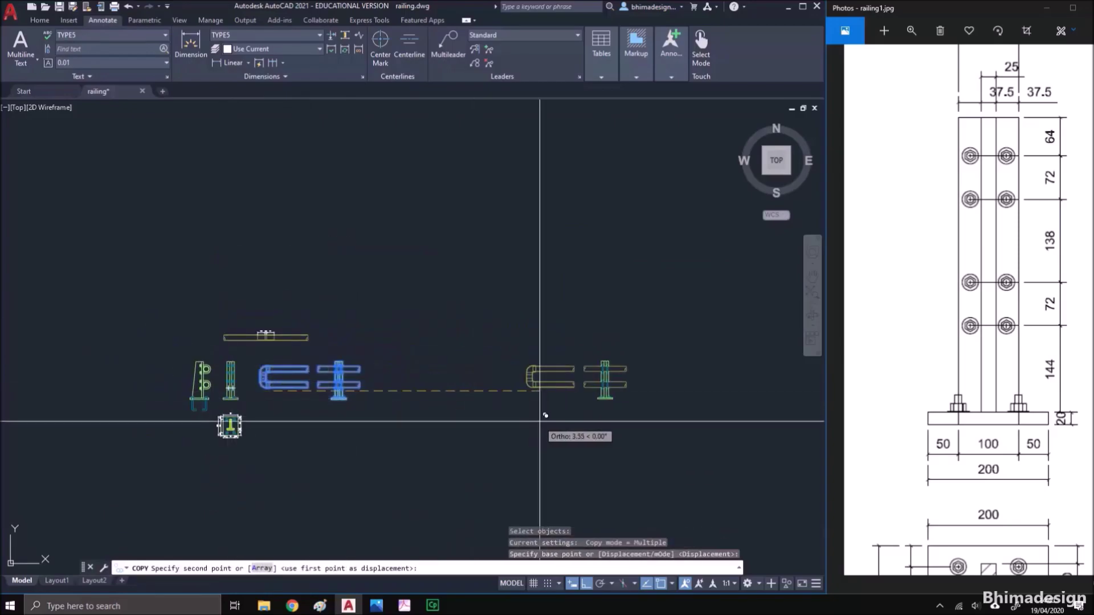
click(543, 416)
key(Escape)
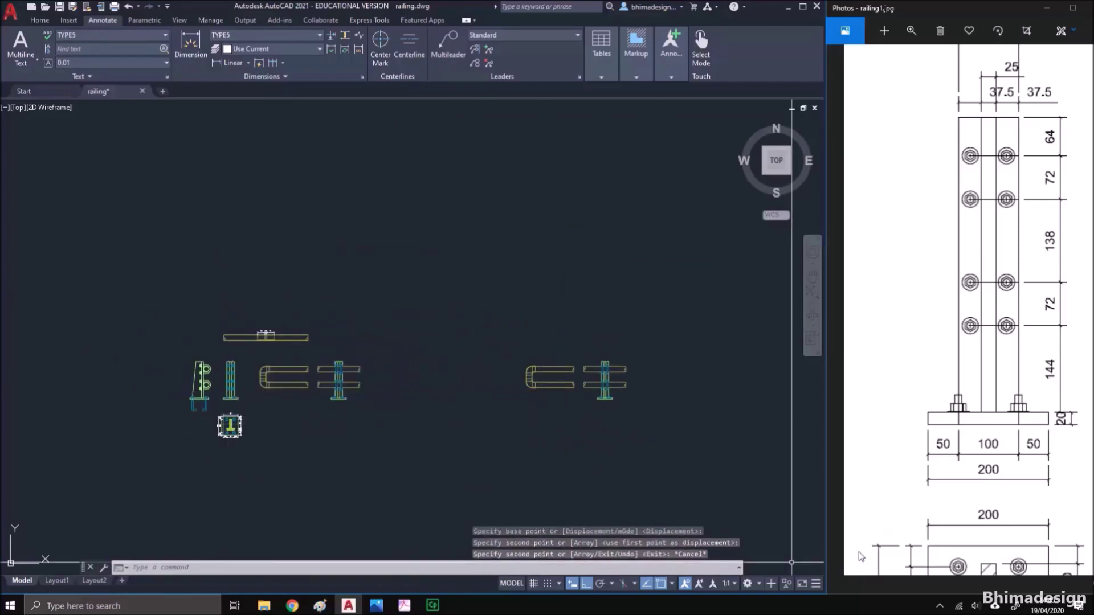
Bring up railing2.jpg and draw a horizontal polyline along the copied post plate's underside, reaching past the pipe elbows and beyond the post's far side
key(Right)
scroll(667, 420, up, 4)
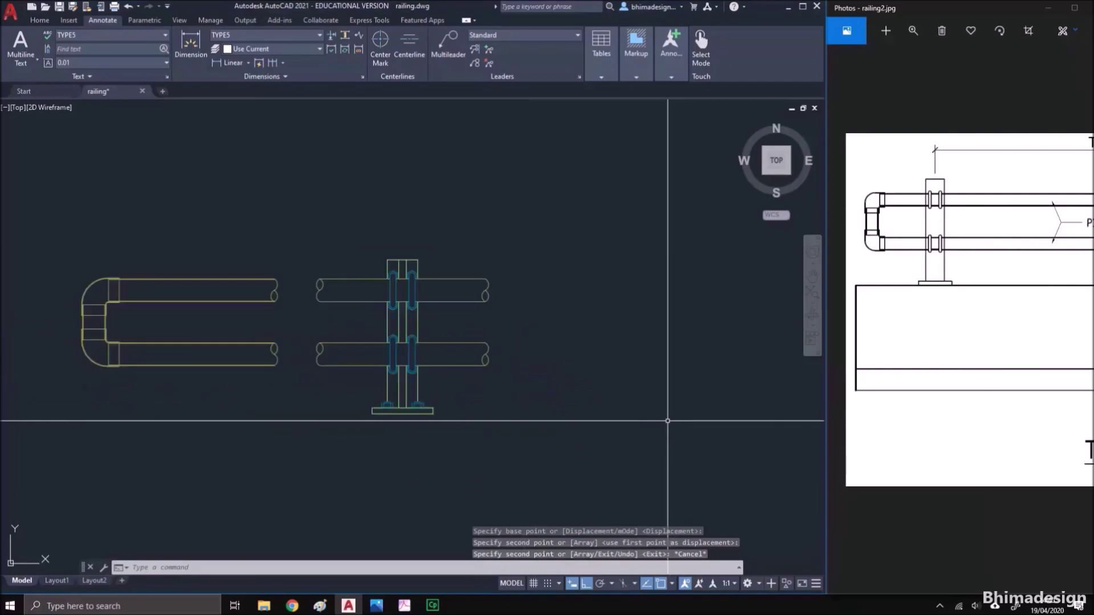
text(pl)
key(Return)
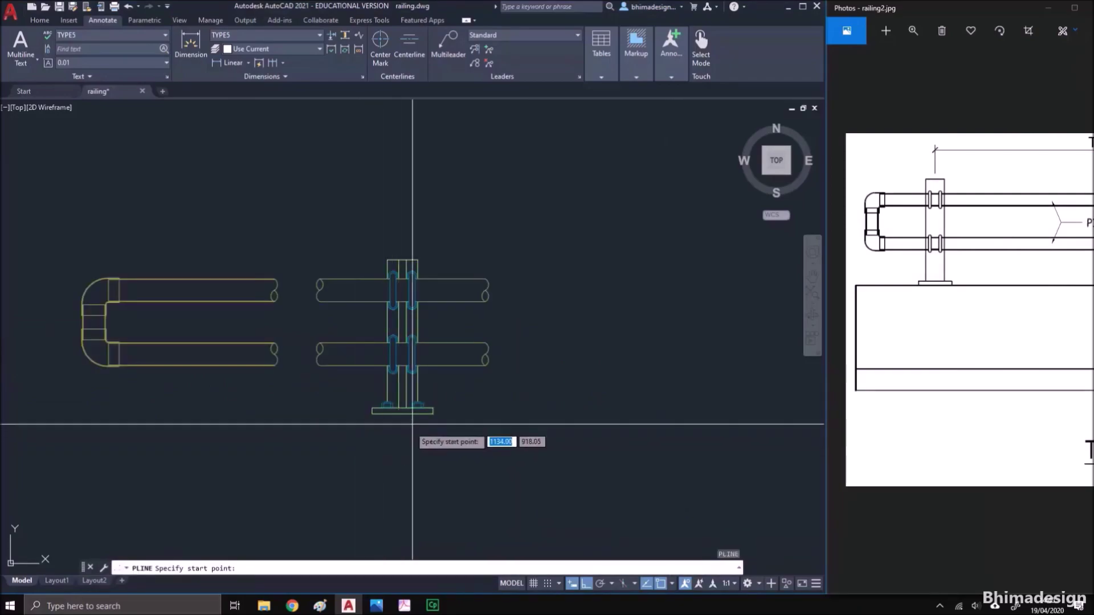
click(431, 412)
click(67, 413)
key(Return)
middle_drag(309, 414, 403, 402)
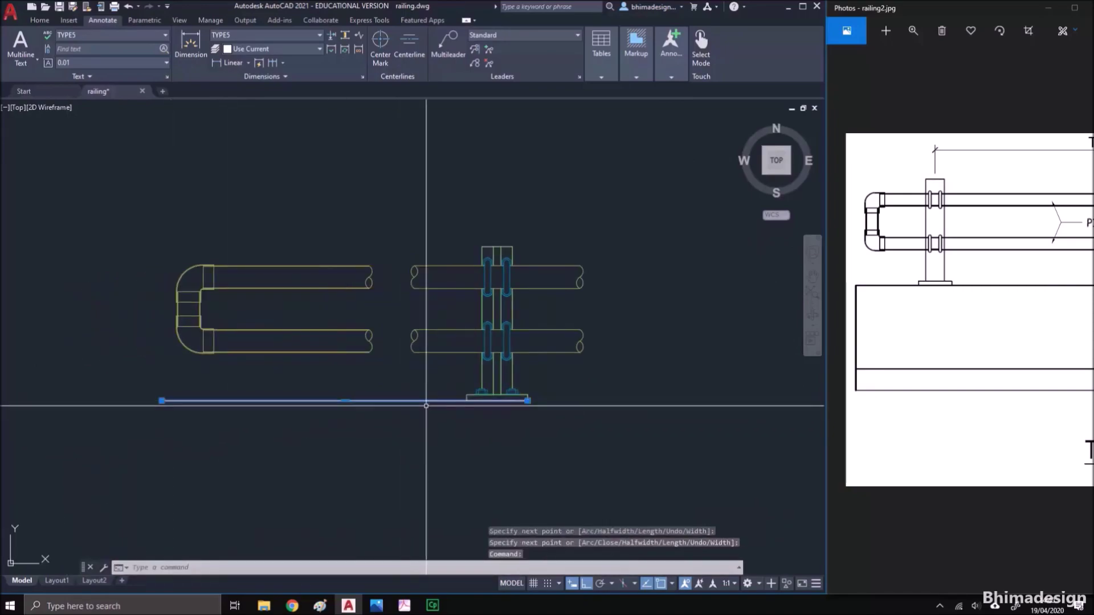
click(527, 400)
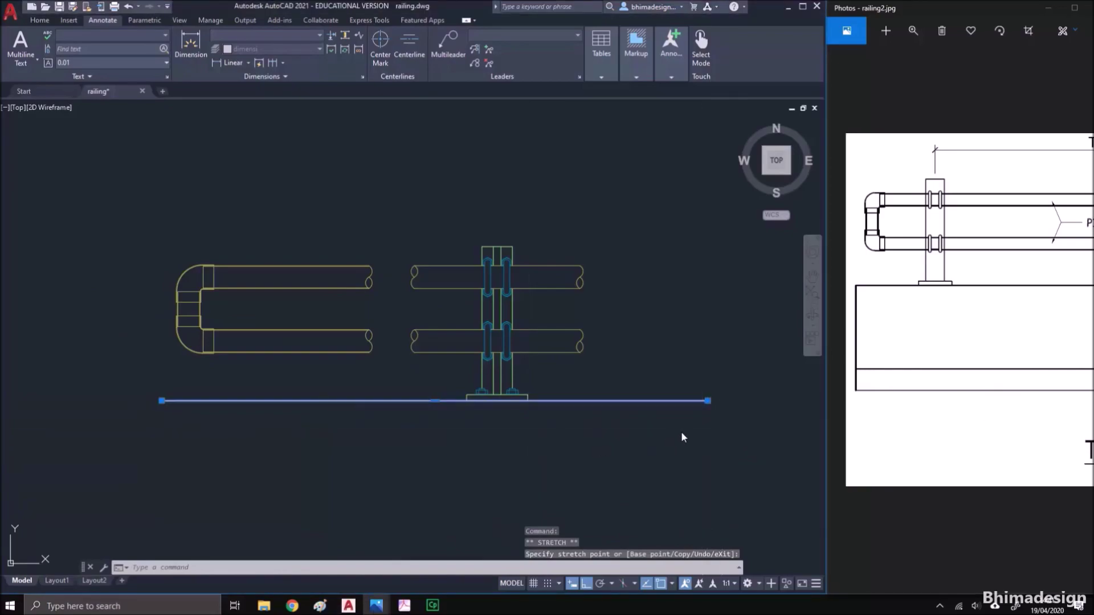
key(Escape)
Check the base heights in railing2.jpg and offset the horizontal line under the post plate 0.4 downward
click(896, 378)
drag(896, 378, 798, 383)
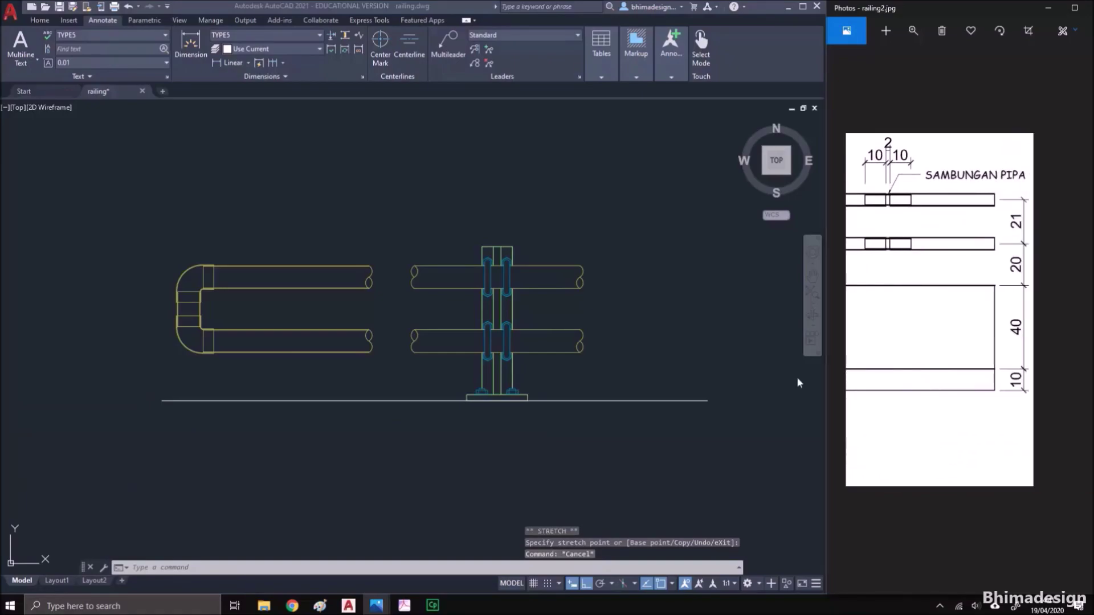
drag(891, 390, 832, 394)
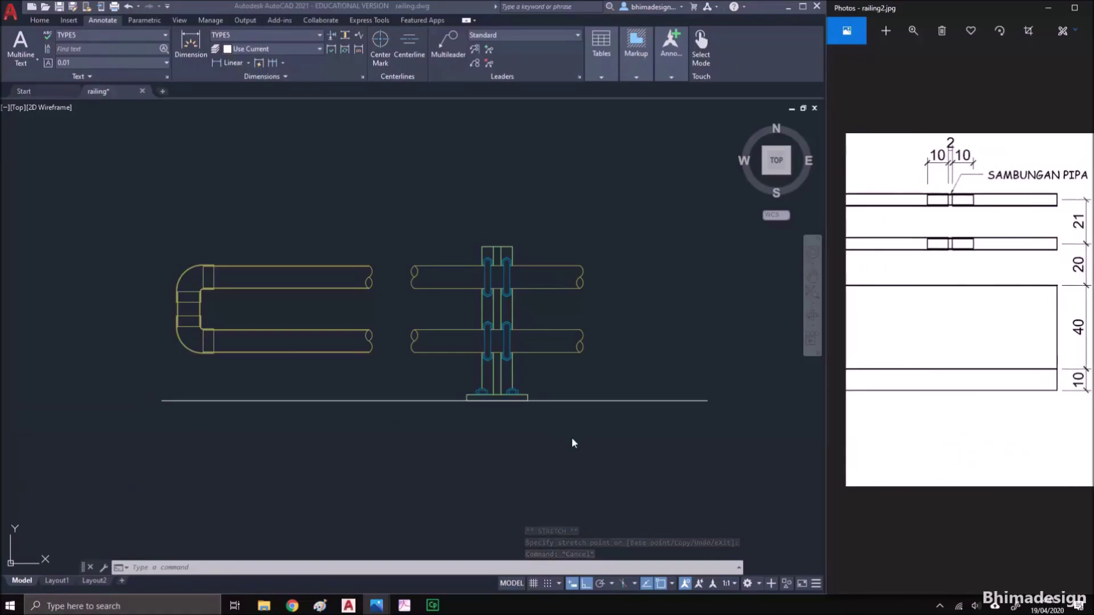
click(572, 438)
text(o)
key(Return)
text(.4)
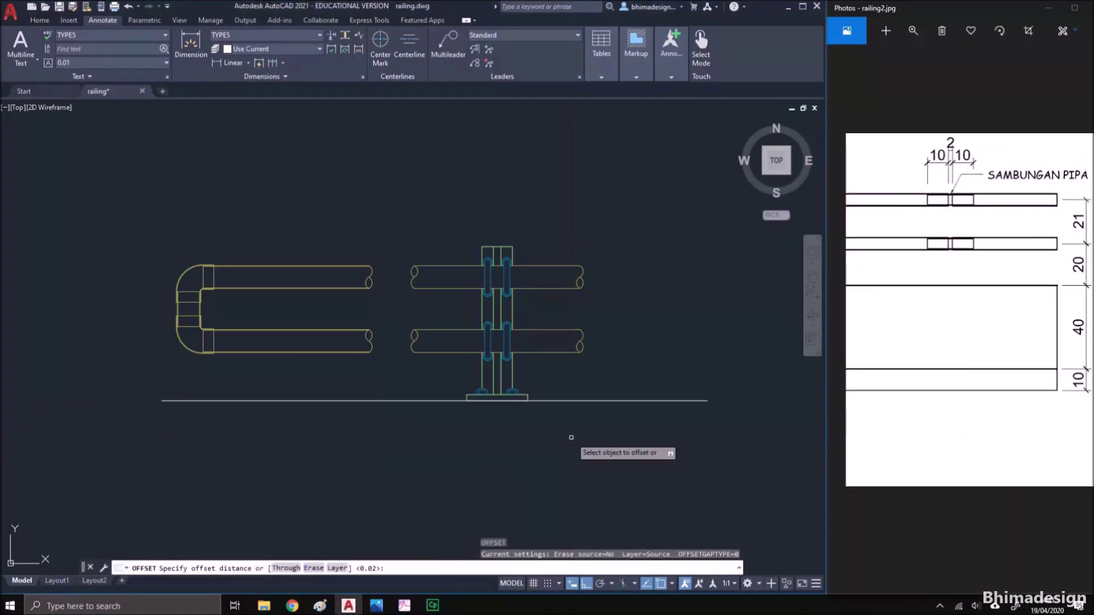
click(567, 400)
click(565, 452)
middle_drag(565, 457, 527, 363)
key(Return)
Offset the lower horizontal base line another 0.1 downward
key(Return)
text(.1)
key(Return)
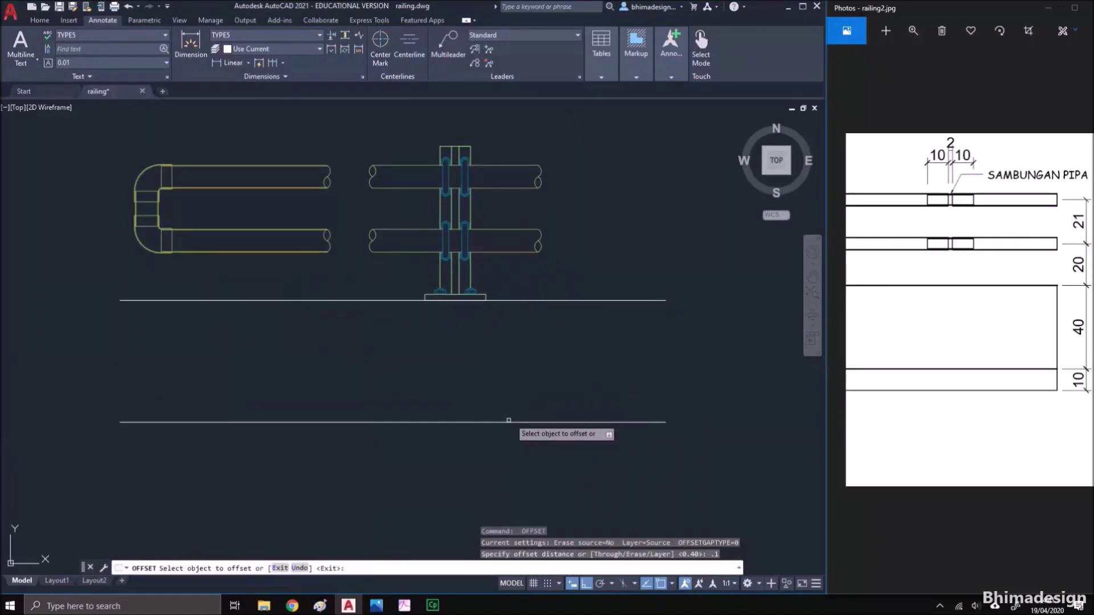
click(509, 422)
click(501, 444)
key(Return)
Close the left end of the base with a vertical polyline from the lowest line up to the top line
middle_drag(415, 379, 515, 381)
text(pl)
key(Return)
click(221, 454)
click(220, 302)
key(Return)
Compare the post with railing2.jpg and erase the inner web lines between, below and above the pipes on the copied post
drag(923, 317, 1017, 322)
click(533, 328)
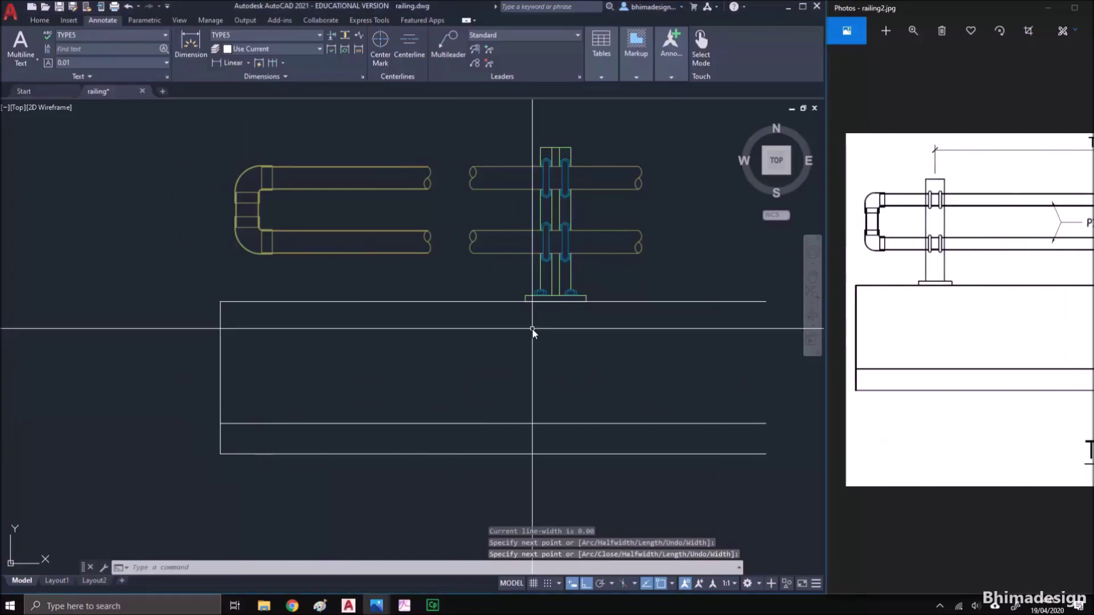
scroll(553, 189, up, 4)
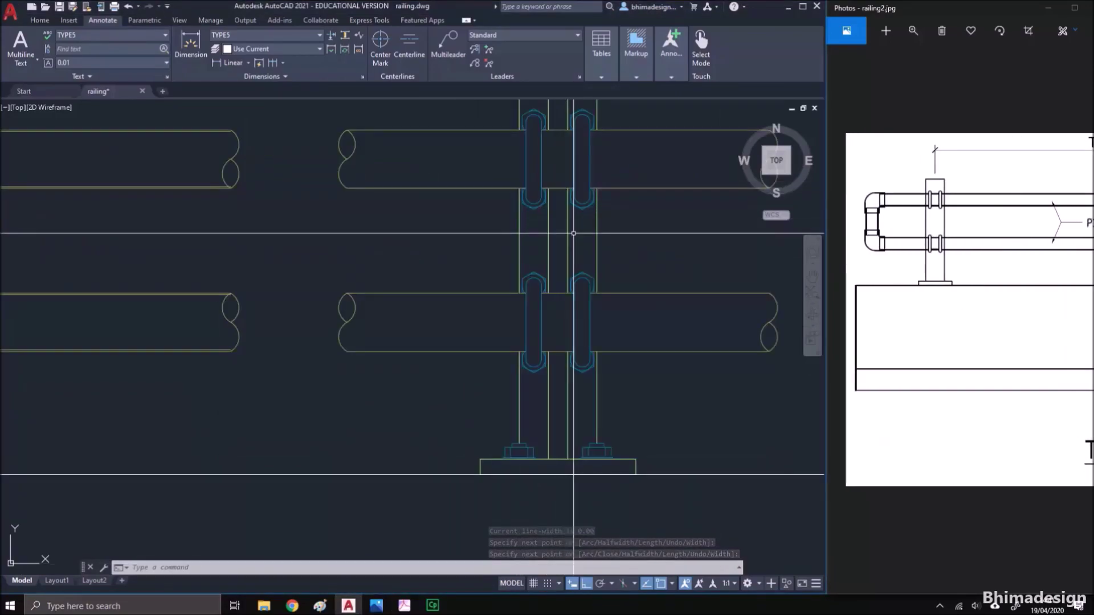
click(575, 231)
click(552, 229)
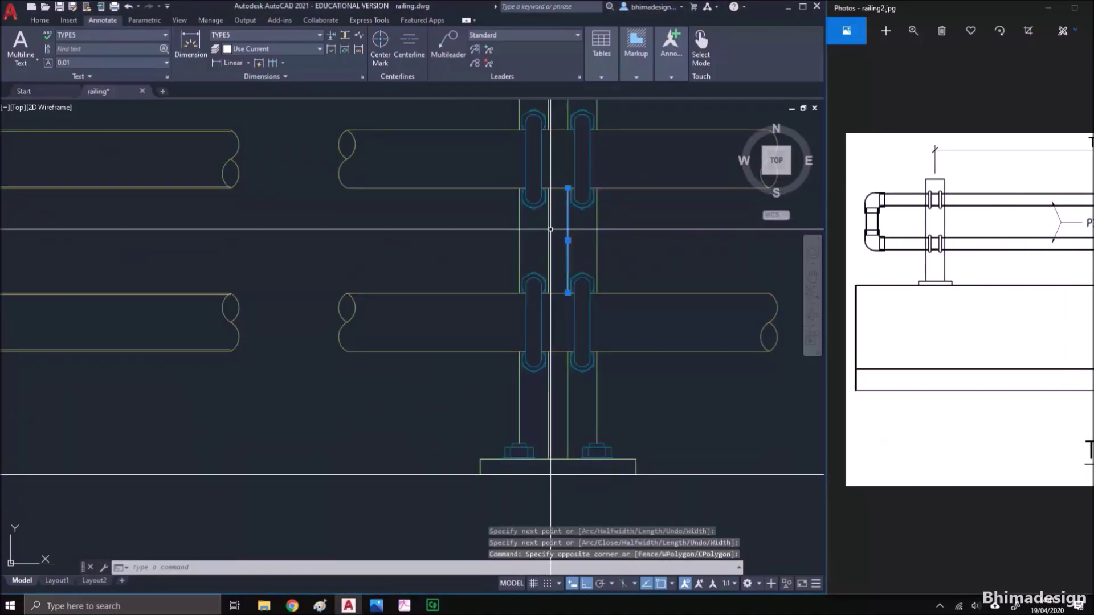
text(e)
key(Return)
click(572, 407)
click(546, 400)
key(Return)
middle_drag(563, 255, 545, 378)
click(553, 218)
click(523, 221)
key(Return)
Erase the pipe stubs left of the copied post and the break symbols at the open ends of the railing end's pipes
scroll(593, 205, down, 4)
middle_drag(545, 233, 507, 238)
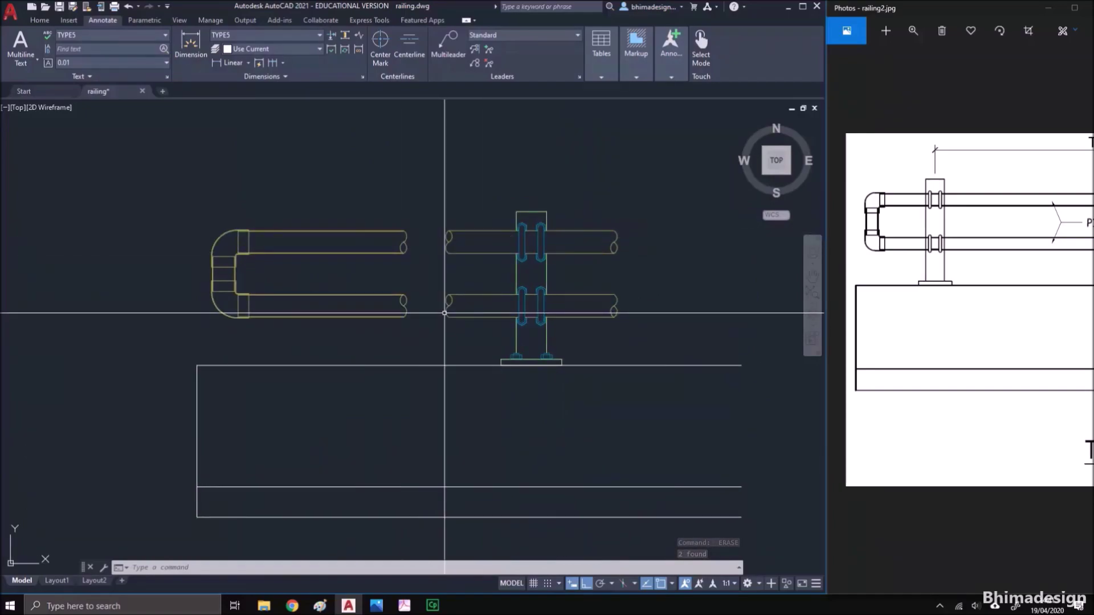
click(481, 326)
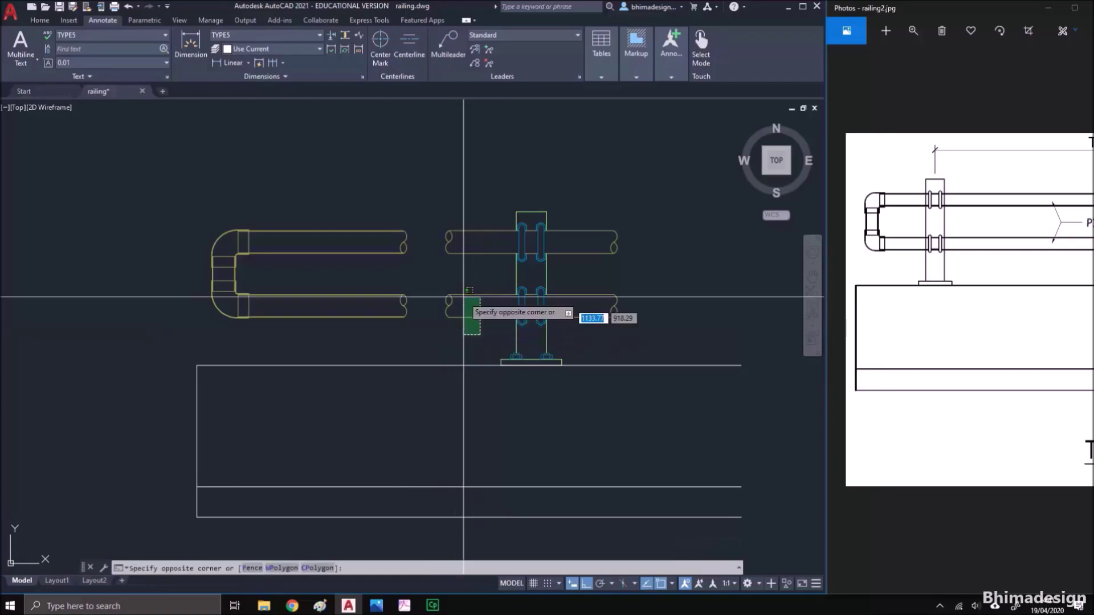
click(432, 202)
key(space)
click(385, 213)
click(429, 342)
key(space)
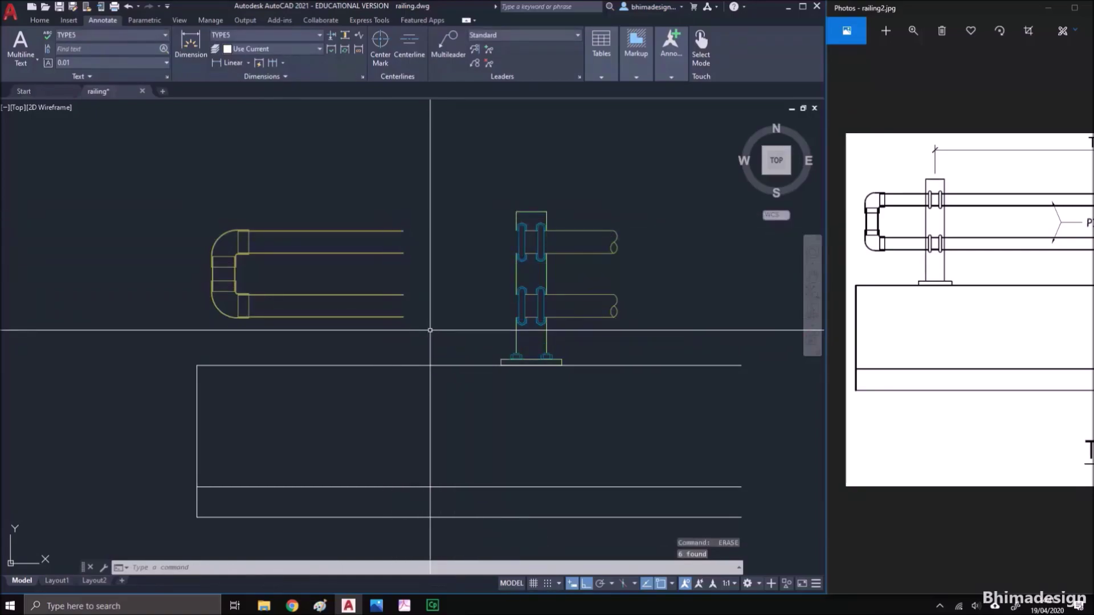
Extend the lines of both railing end pipes to the copied post
text(ex)
key(space)
click(428, 328)
click(381, 201)
click(400, 325)
click(378, 272)
key(space)
scroll(528, 282, up, 4)
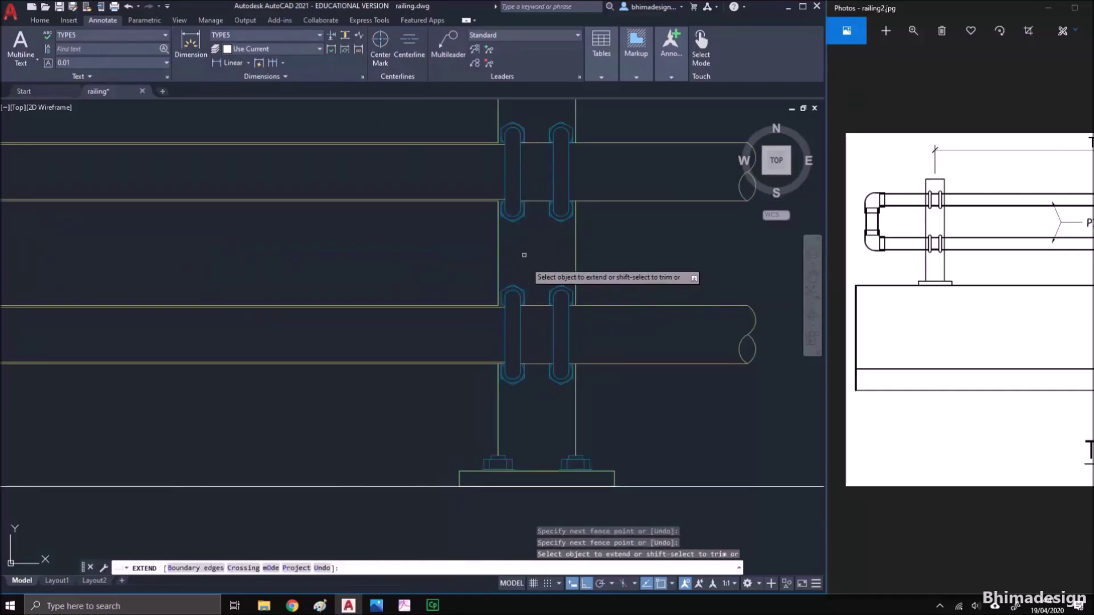
scroll(491, 137, up, 2)
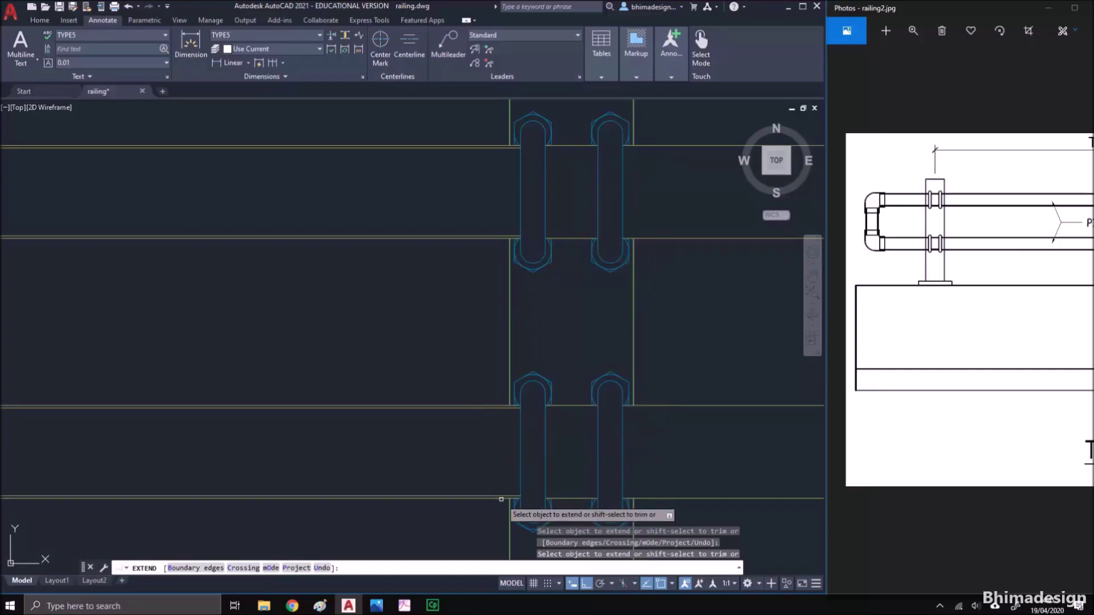
scroll(473, 387, down, 3)
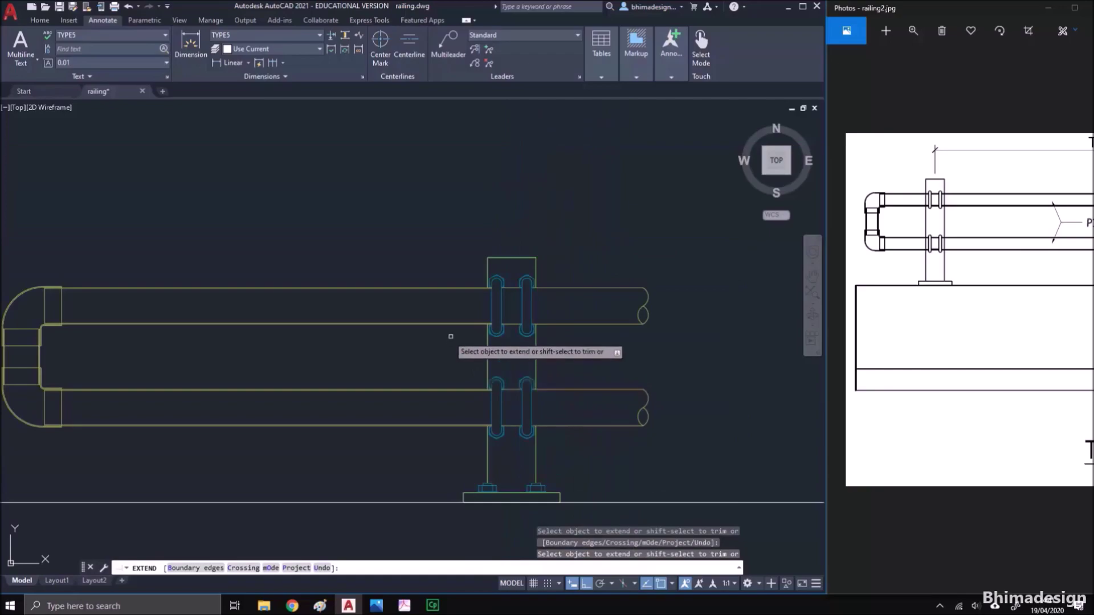
key(Escape)
middle_drag(430, 360, 485, 320)
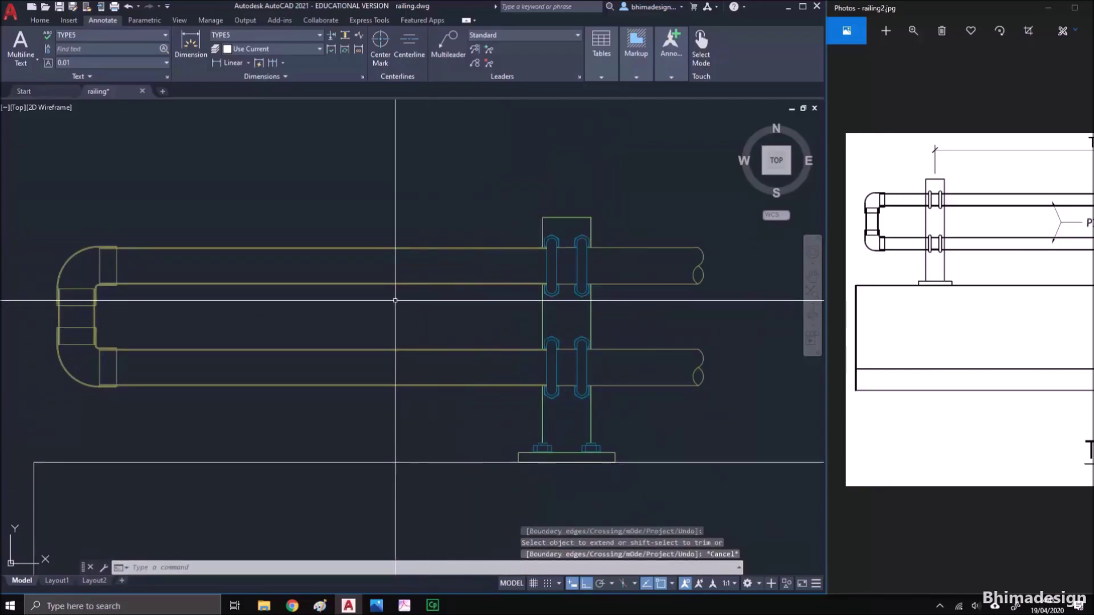
Undo the last erase and check the railing's left end in railing2.jpg
middle_drag(395, 300, 483, 293)
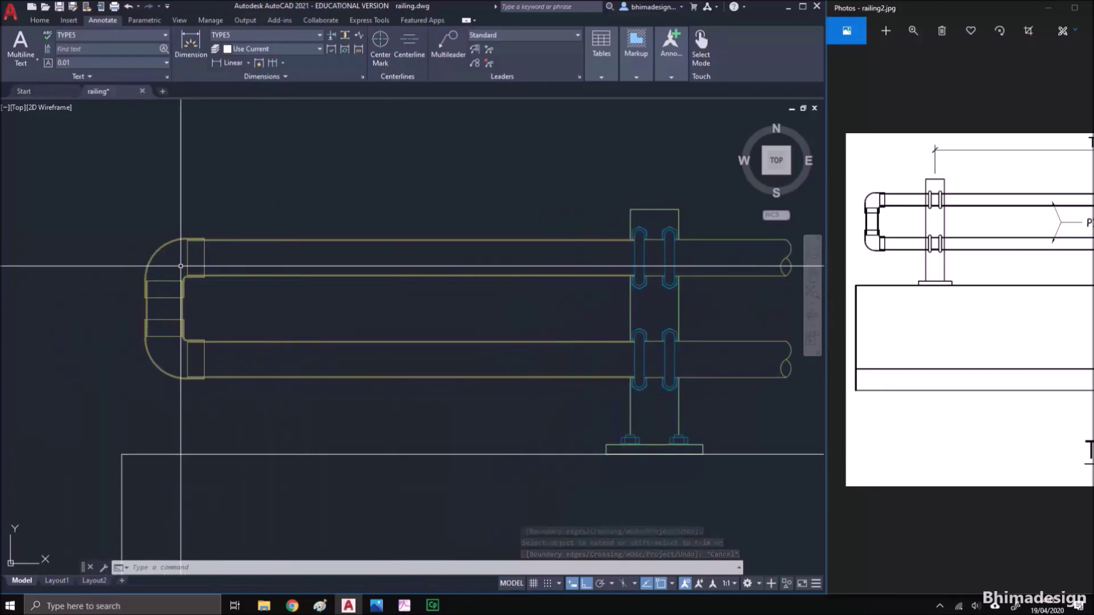
scroll(181, 265, up, 2)
key(ctrl+z)
middle_drag(197, 330, 256, 258)
click(902, 313)
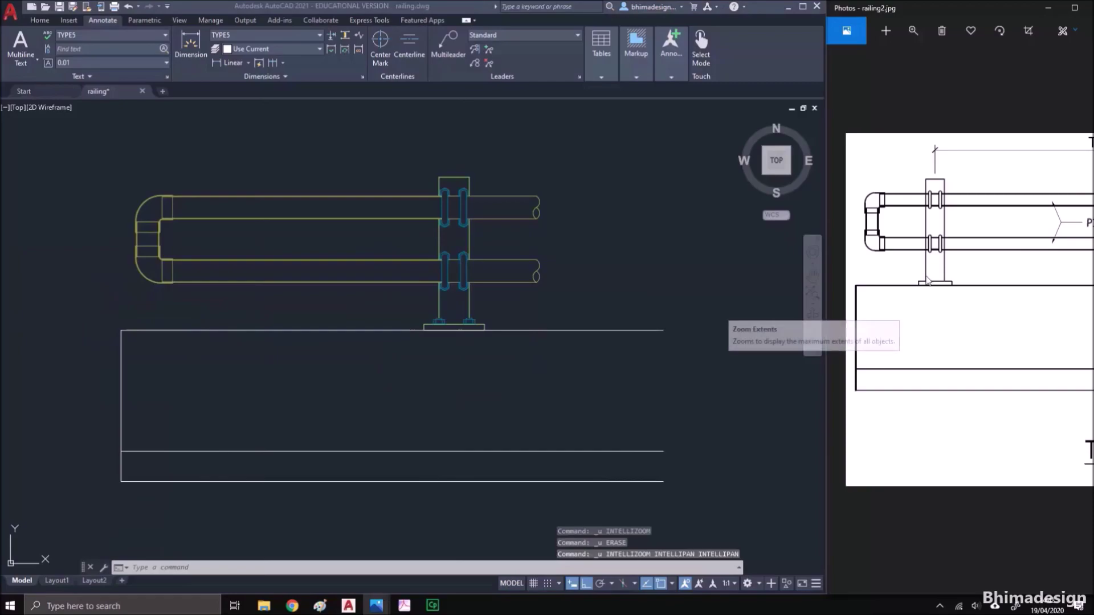
Offset the vertical line below the post's centre by 0.5 to the left
click(264, 320)
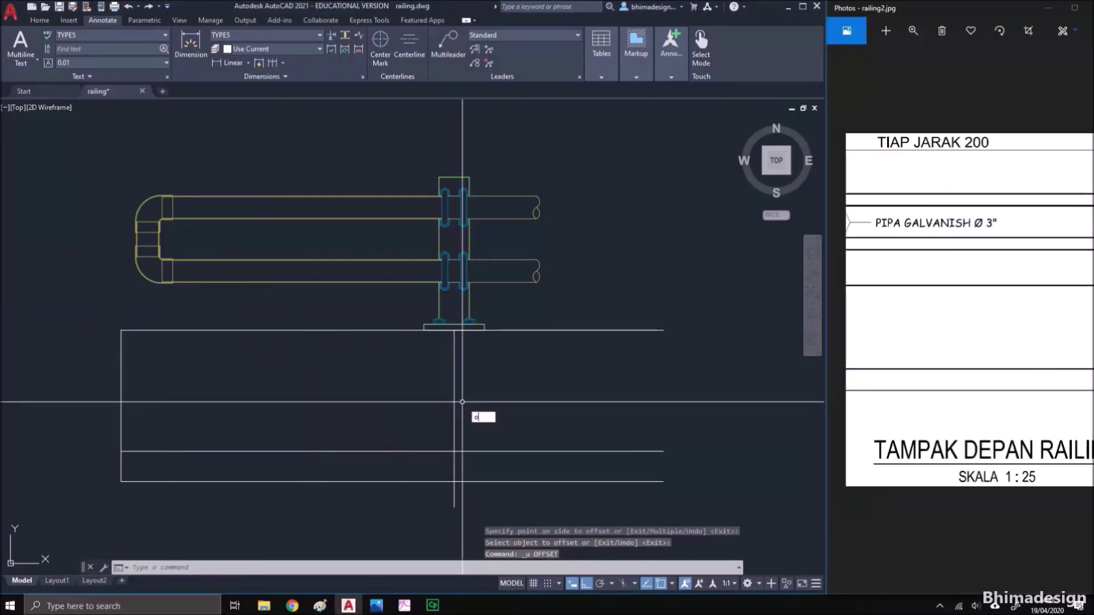
key(Return)
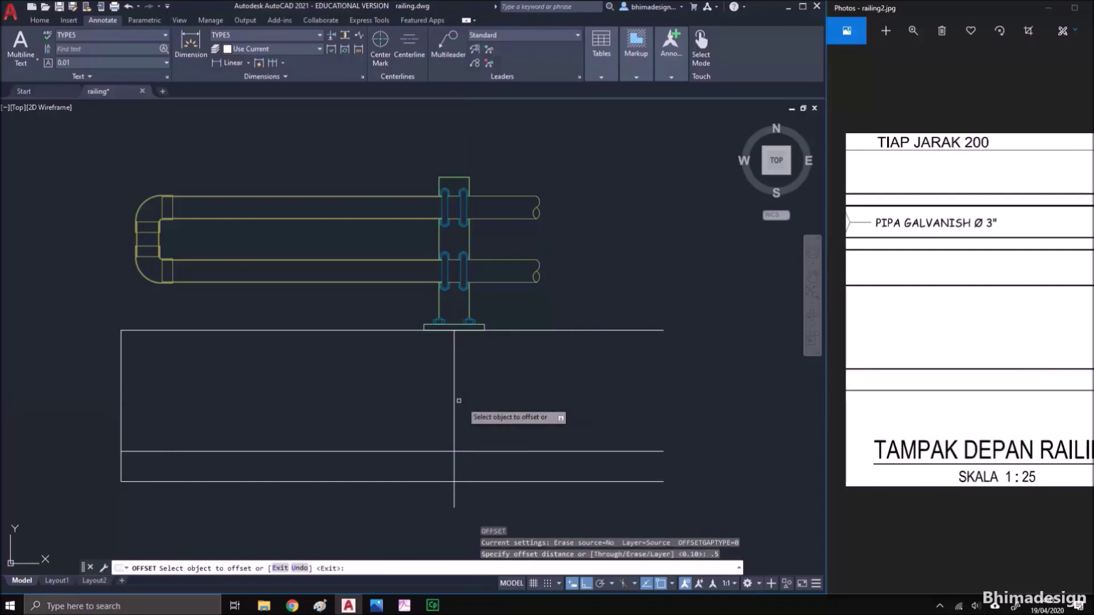
click(454, 400)
click(350, 402)
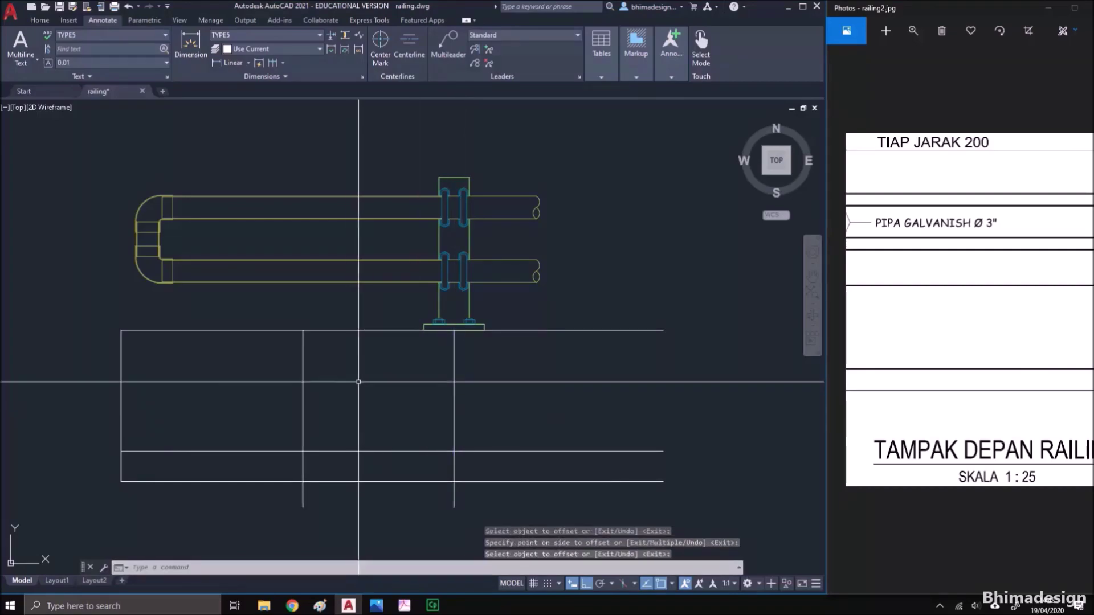
Stretch the upper end of the offset guide line straight up past the railing's top pipe
click(340, 355)
click(282, 343)
click(302, 330)
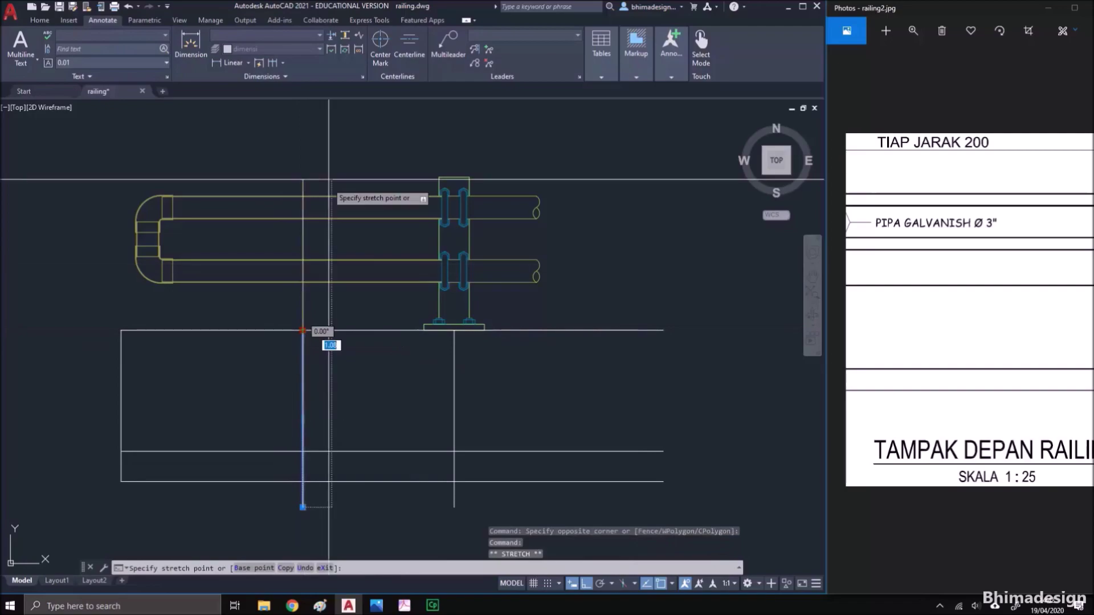
click(334, 161)
key(Escape)
key(Escape)
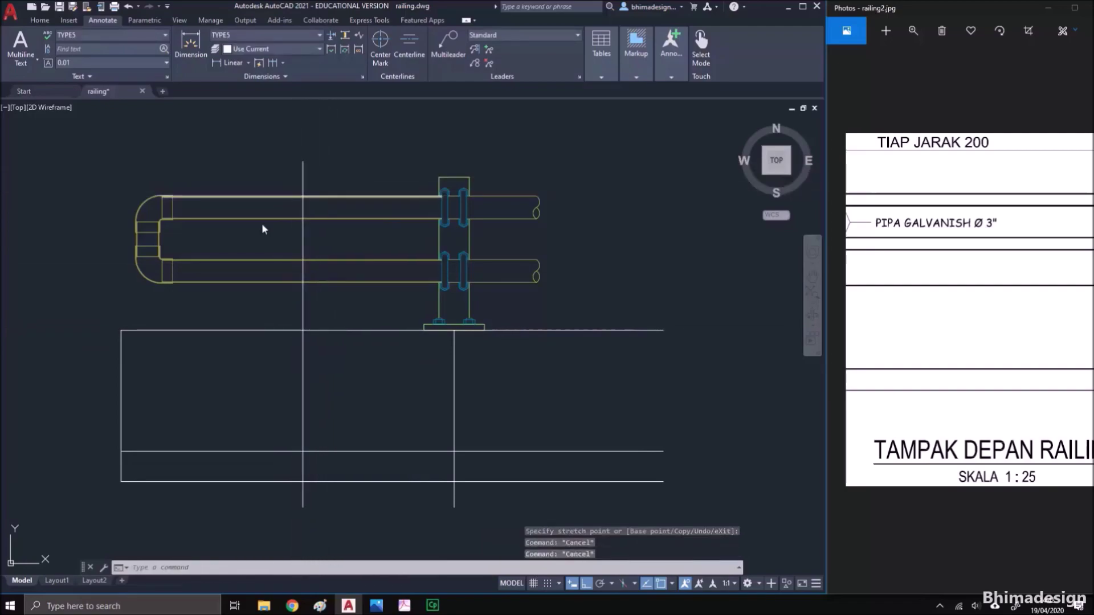
Stretch the curved railing end to the right so its outer edge meets the offset guide line
text(s)
key(Return)
click(208, 458)
click(113, 198)
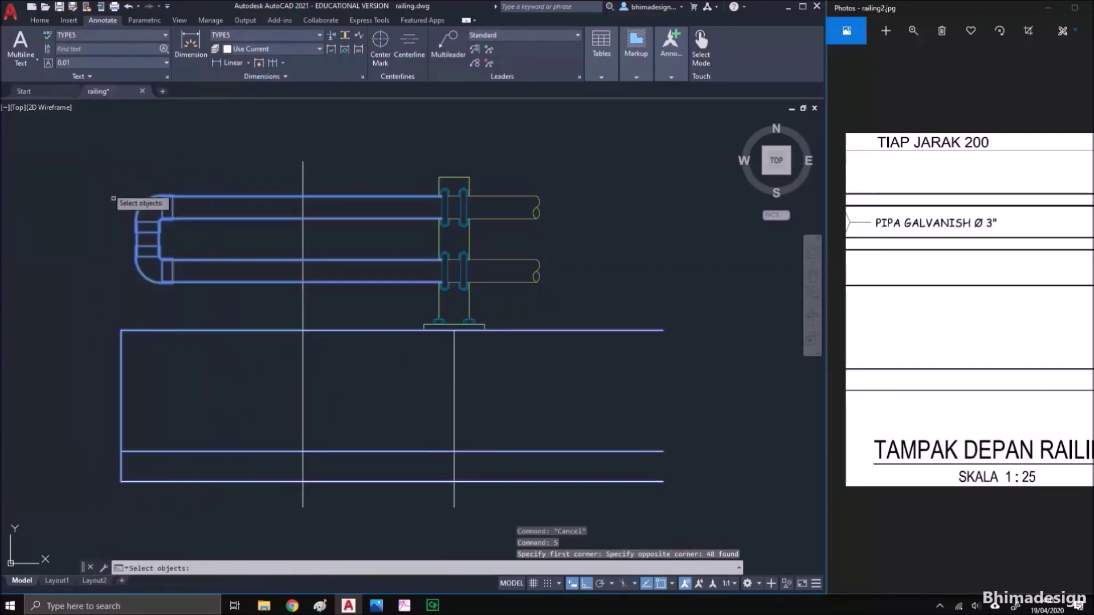
key(Return)
scroll(136, 238, up, 6)
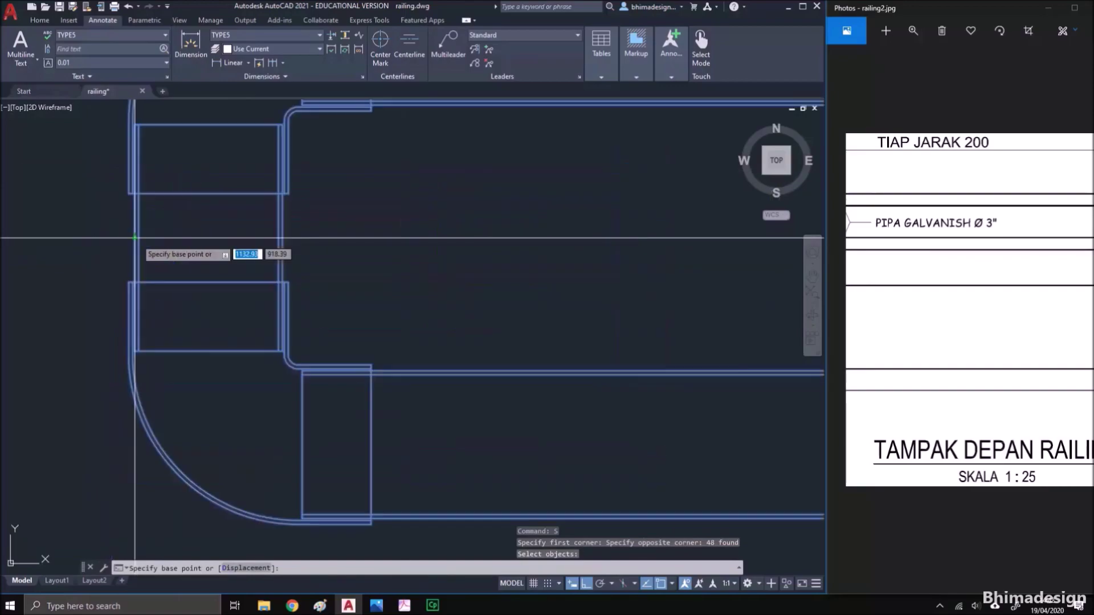
click(135, 197)
scroll(134, 197, down, 6)
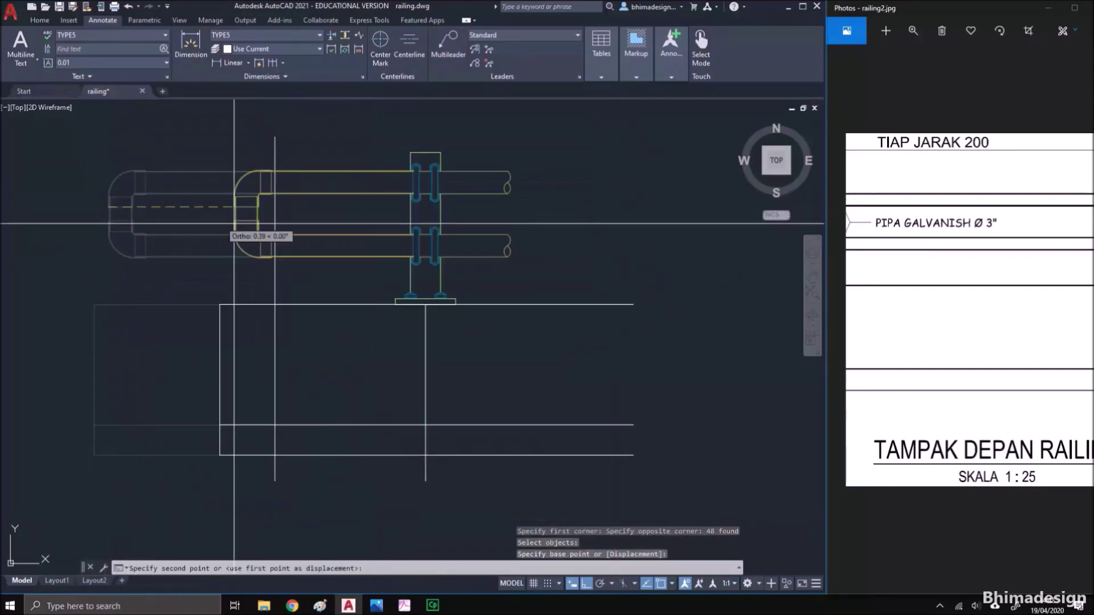
click(276, 199)
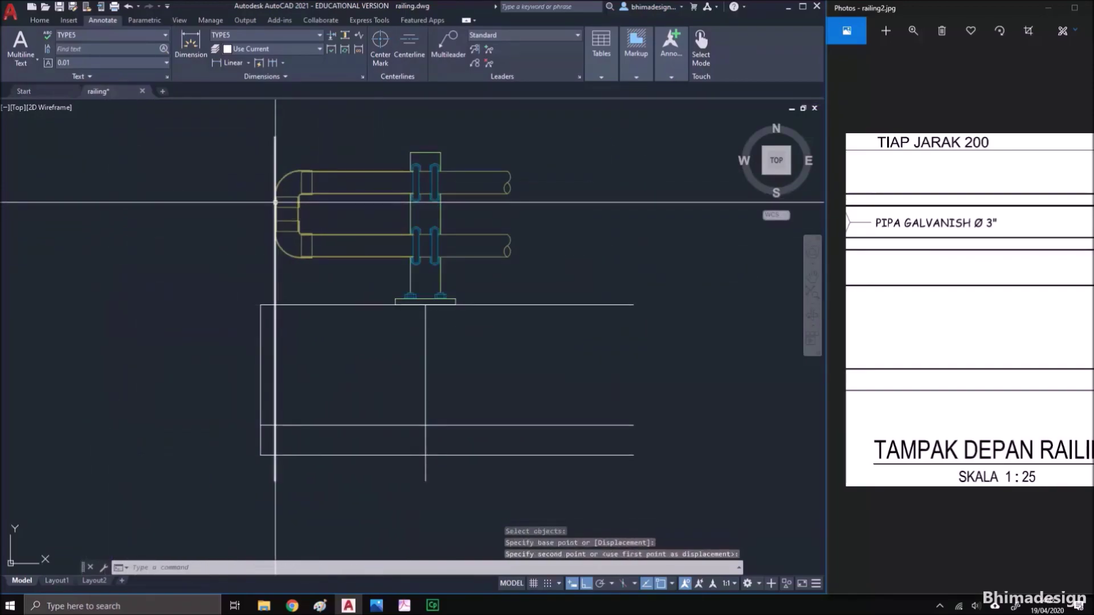
Stretch the left edge of the base below the railing to the right onto the offset guide line
text(s)
key(space)
click(245, 281)
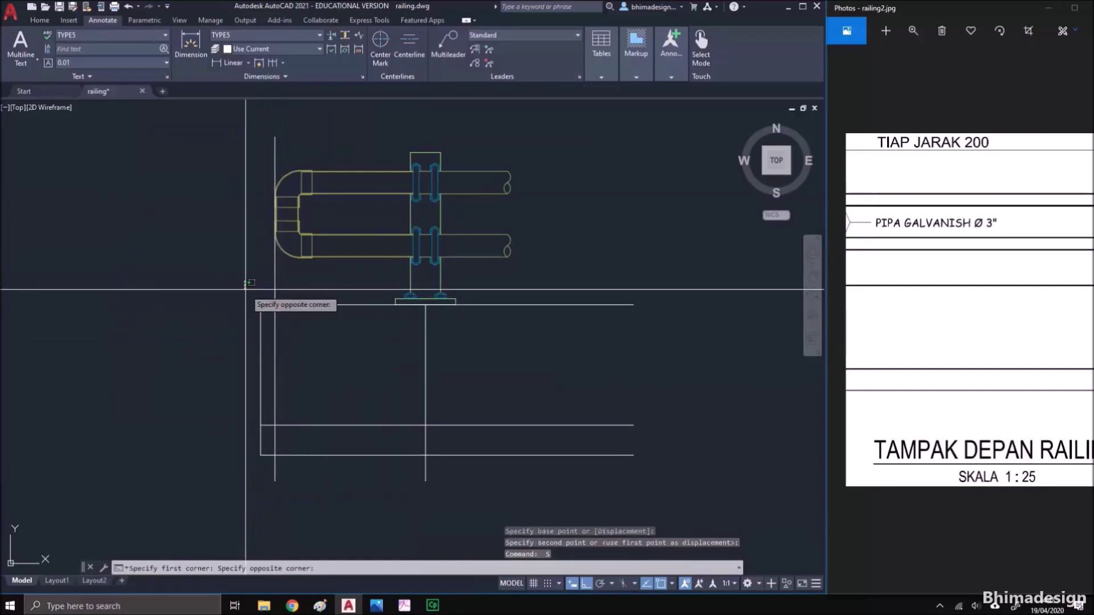
click(264, 462)
key(space)
click(261, 455)
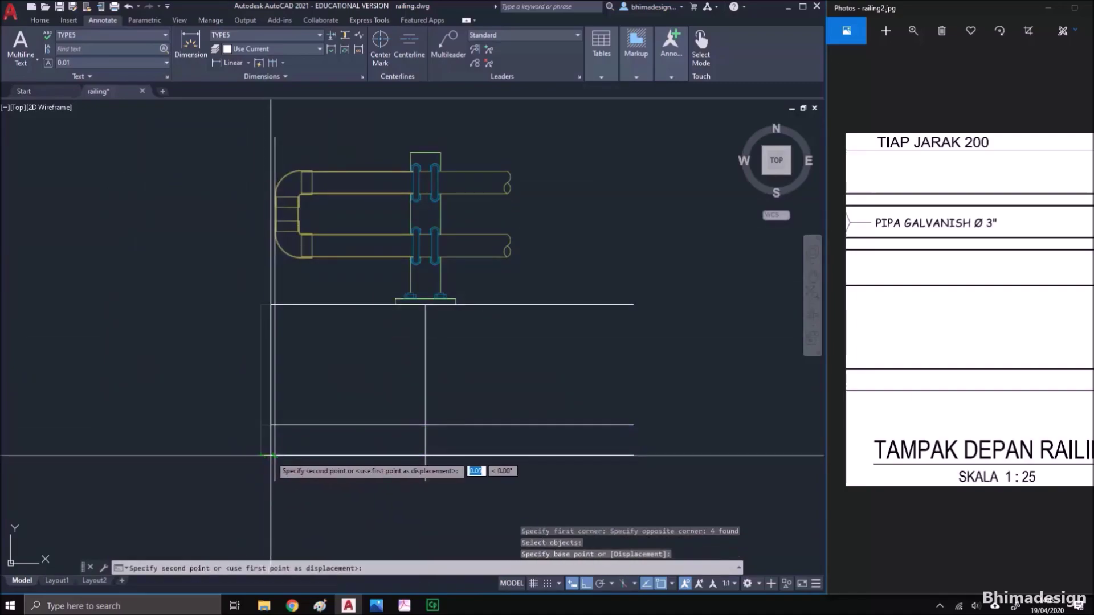
click(275, 293)
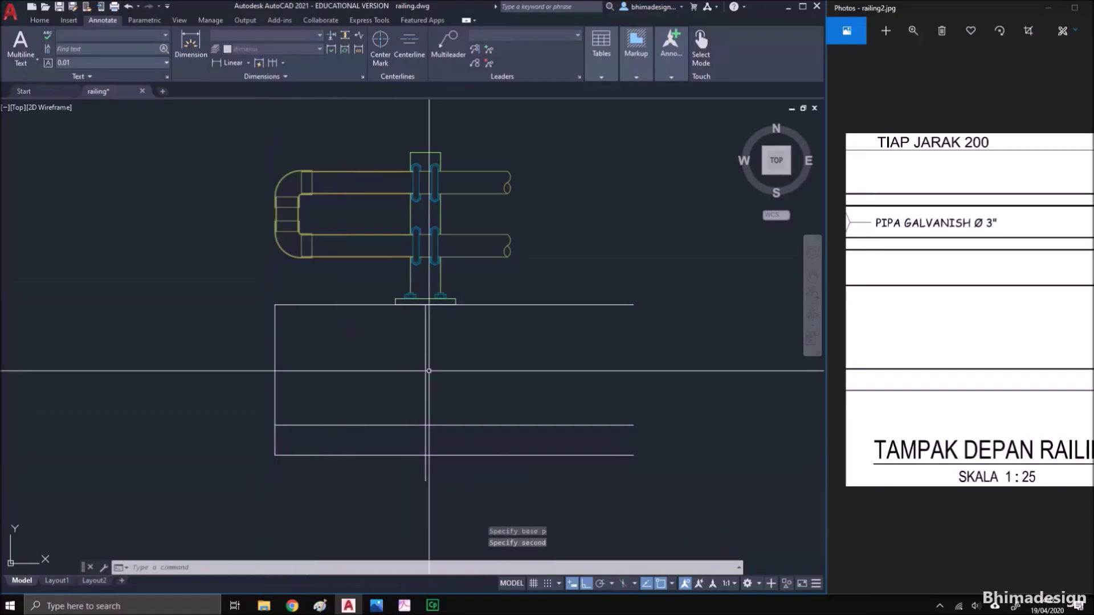
Erase the vertical guide line below the post's centre
click(454, 376)
click(405, 363)
text(e)
key(space)
middle_drag(589, 336, 487, 343)
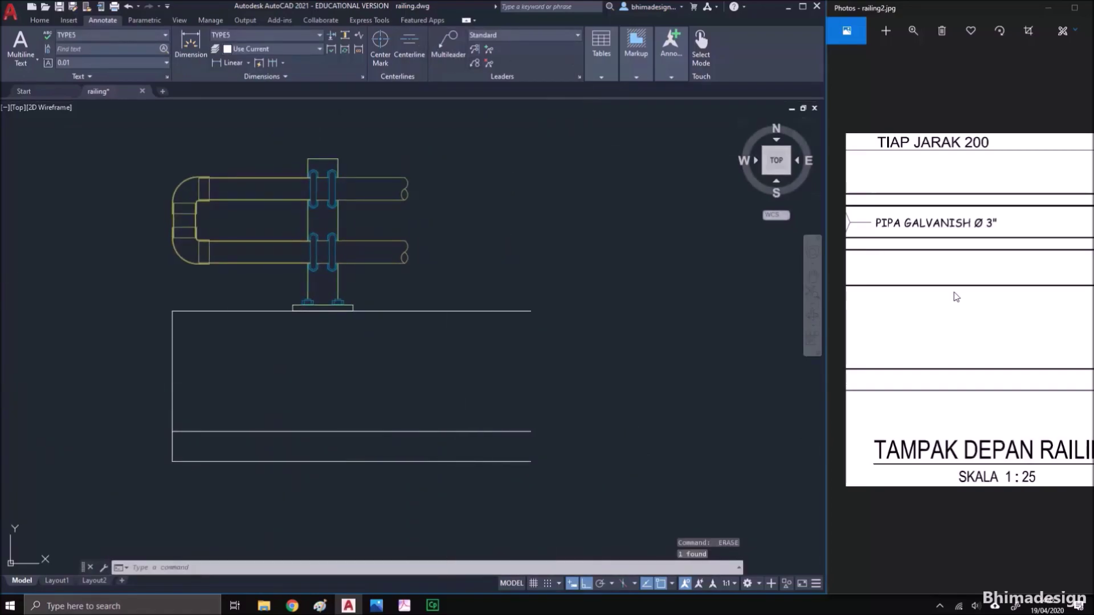
Move the base outline's lines to the beton layer
click(268, 478)
click(162, 270)
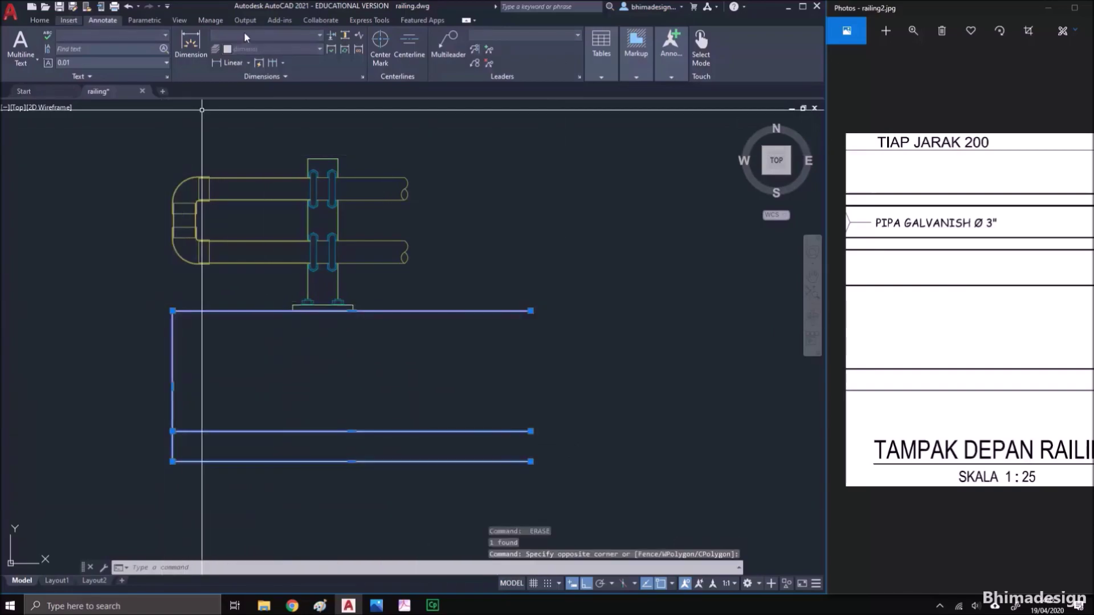
click(40, 21)
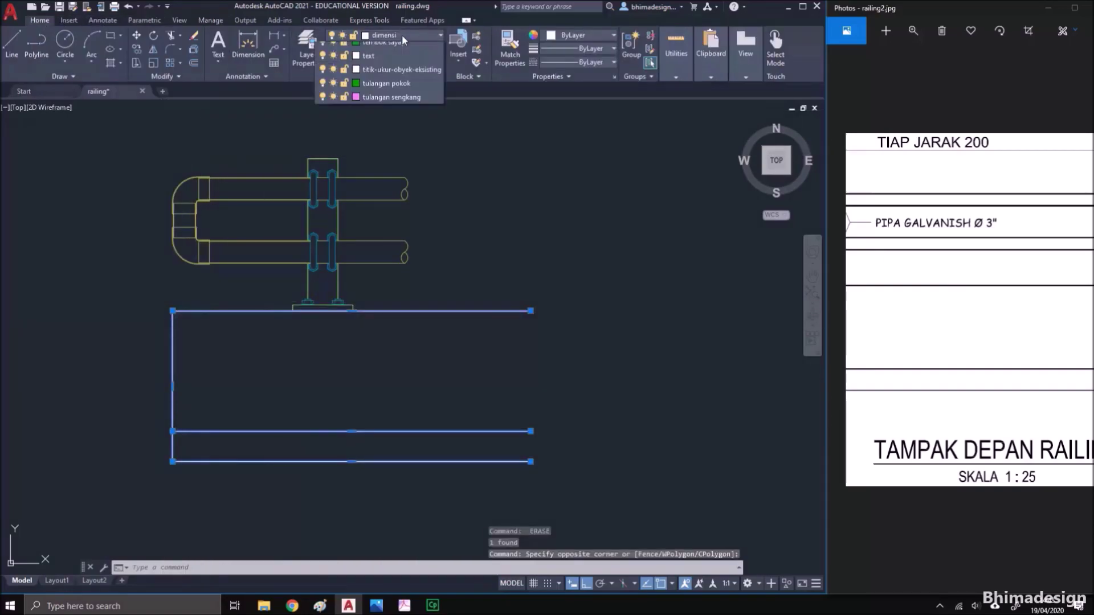
key(Escape)
key(Escape)
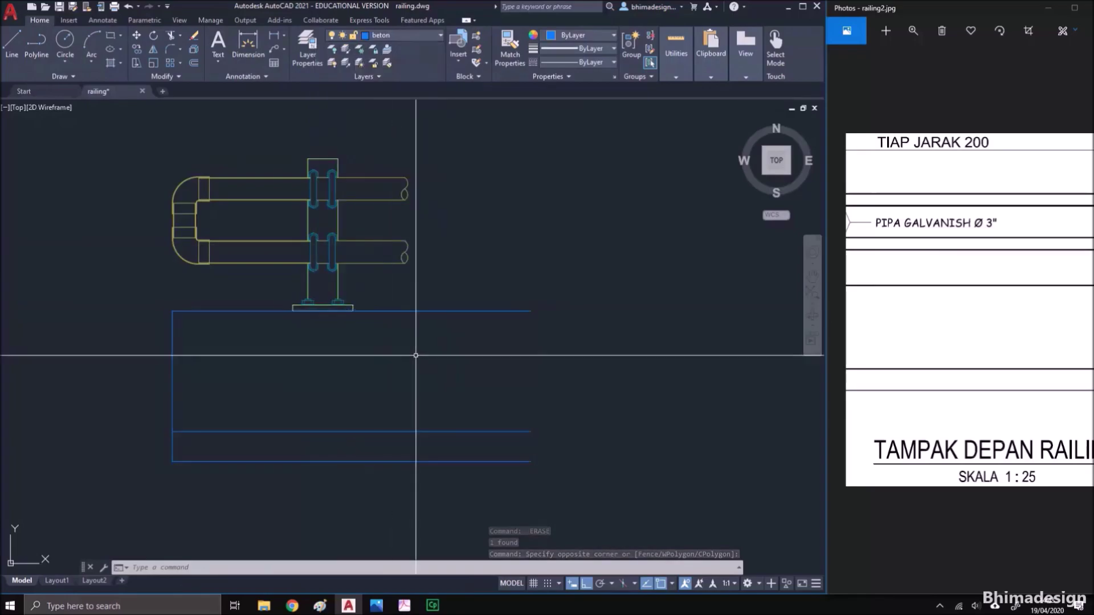
Following the post spacing in railing2.jpg, place a 2.00 horizontal linear dimension above the railing, starting at the midpoint of the post's top
drag(977, 349, 1036, 356)
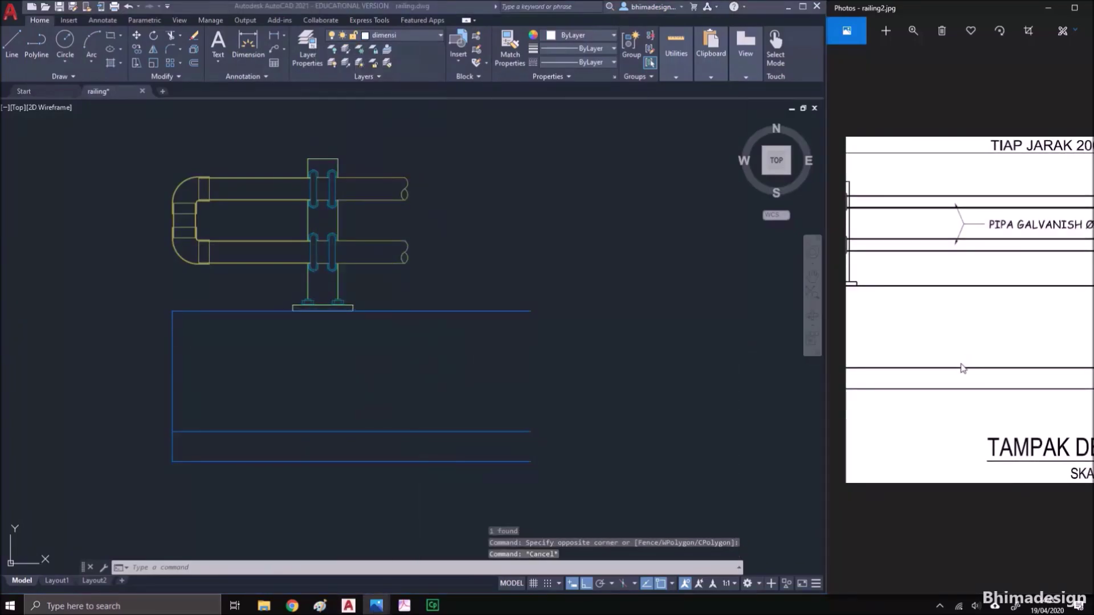
scroll(964, 365, down, 2)
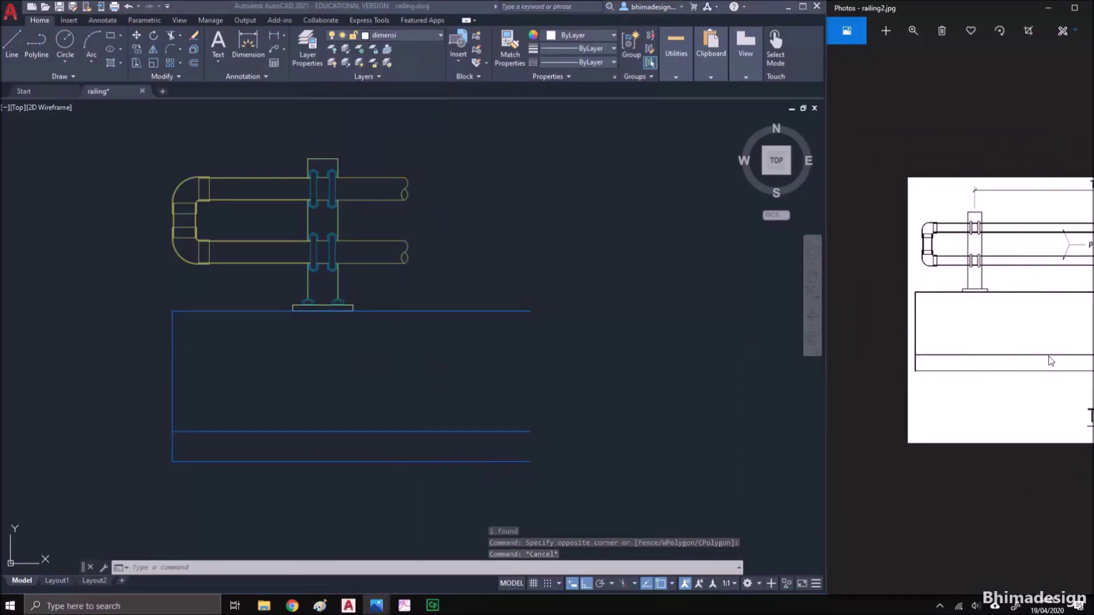
mouse_move(977, 354)
mouse_down()
mouse_move(926, 355)
mouse_move(958, 353)
mouse_up()
click(480, 324)
scroll(416, 306, down, 1)
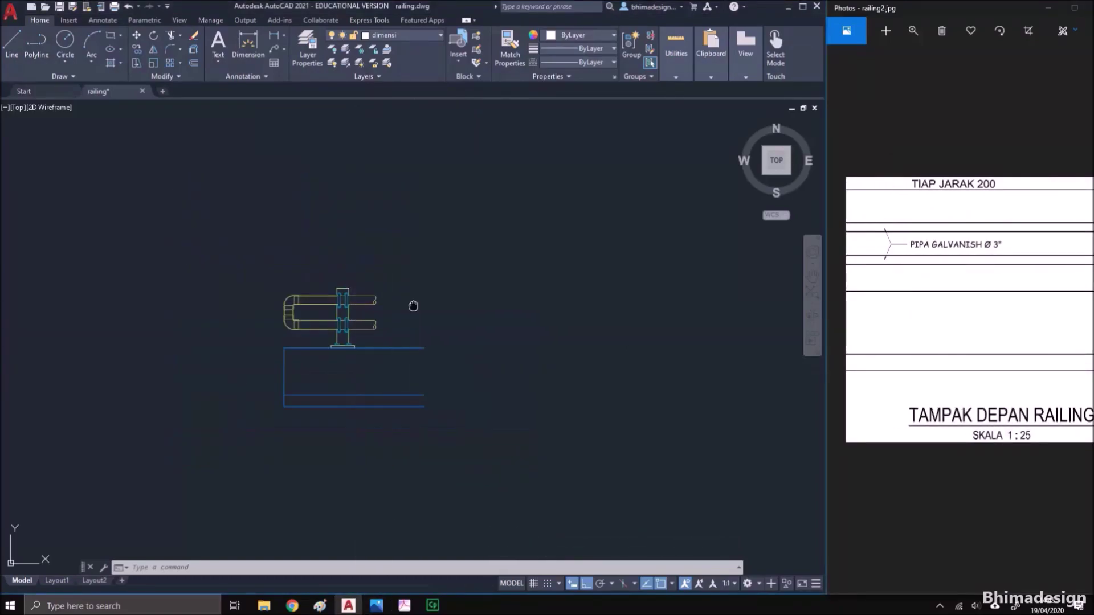
middle_drag(416, 305, 291, 332)
click(272, 36)
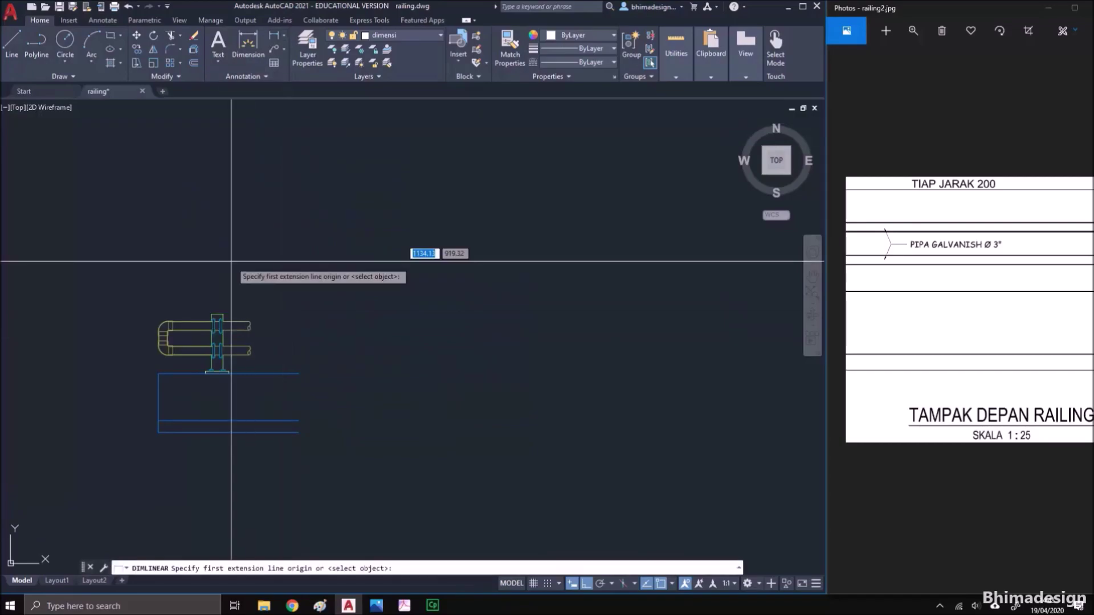
click(217, 315)
text(2)
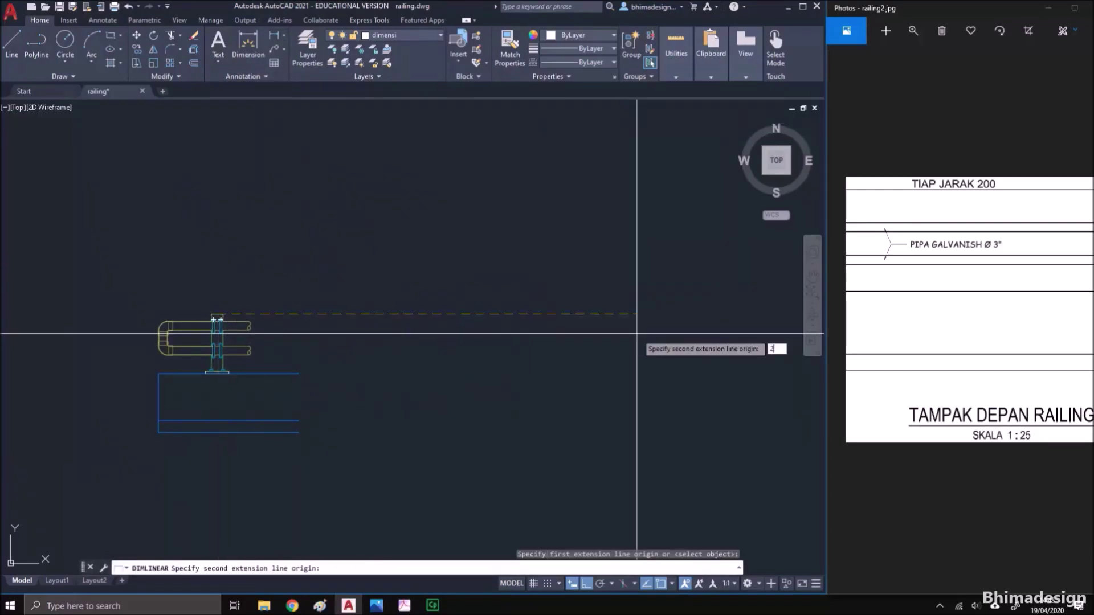
key(Return)
scroll(259, 341, up, 2)
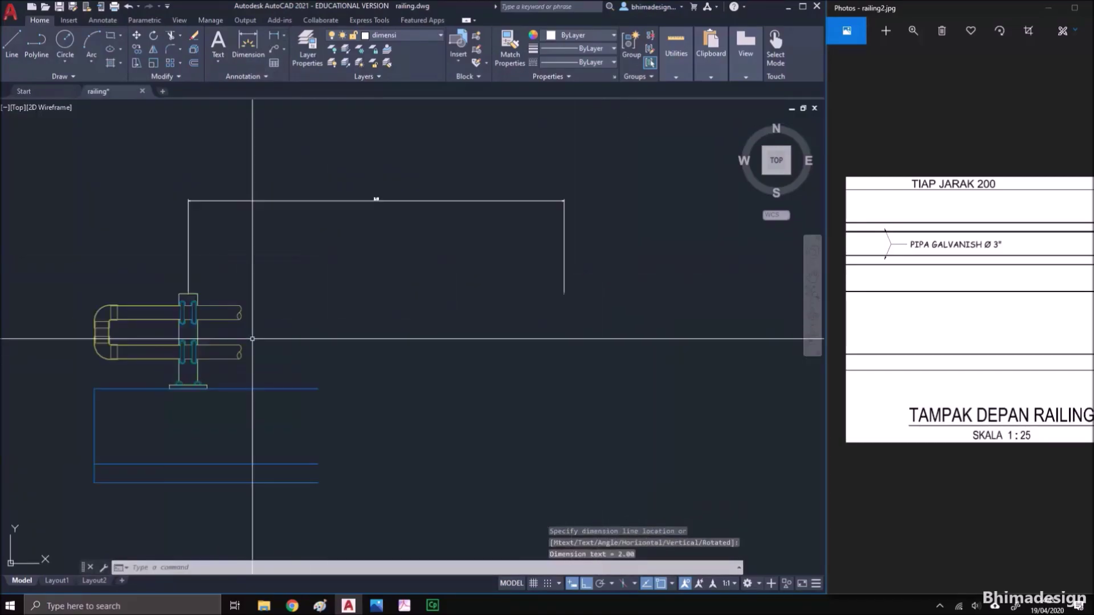
Mirror the post with its clamps and base plate about a vertical line through the dimension's midpoint, keeping the original
text(mi)
key(Return)
click(172, 282)
click(212, 408)
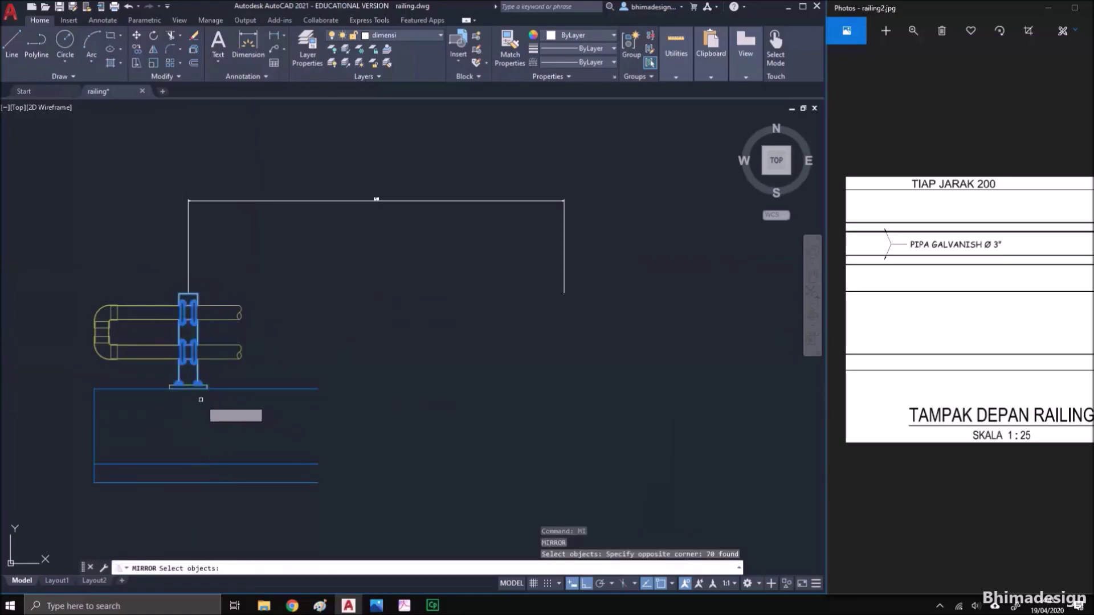
click(165, 299)
click(215, 410)
key(Return)
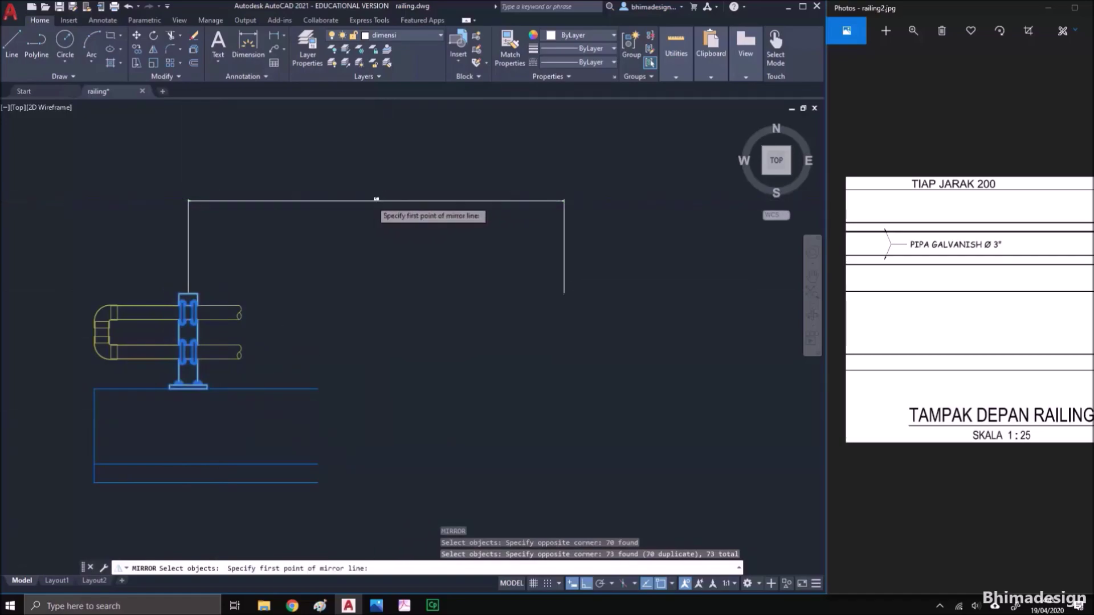
scroll(376, 199, up, 3)
click(378, 199)
scroll(378, 199, down, 3)
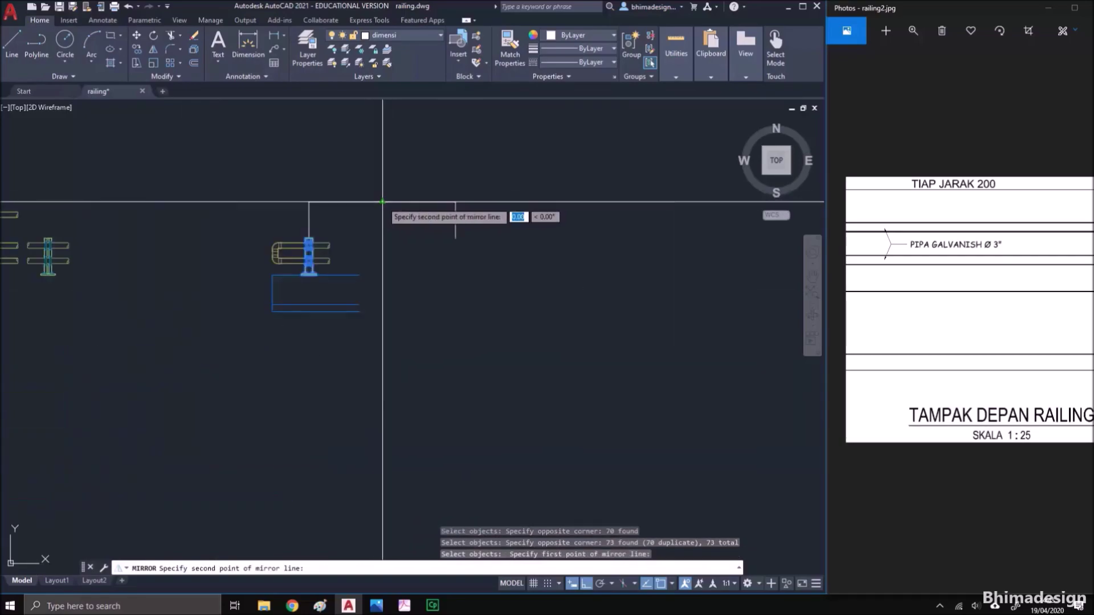
click(402, 137)
key(Return)
Stretch the open right ends of the base lines to the right, past the mirrored post
middle_drag(434, 240, 361, 305)
scroll(264, 317, up, 2)
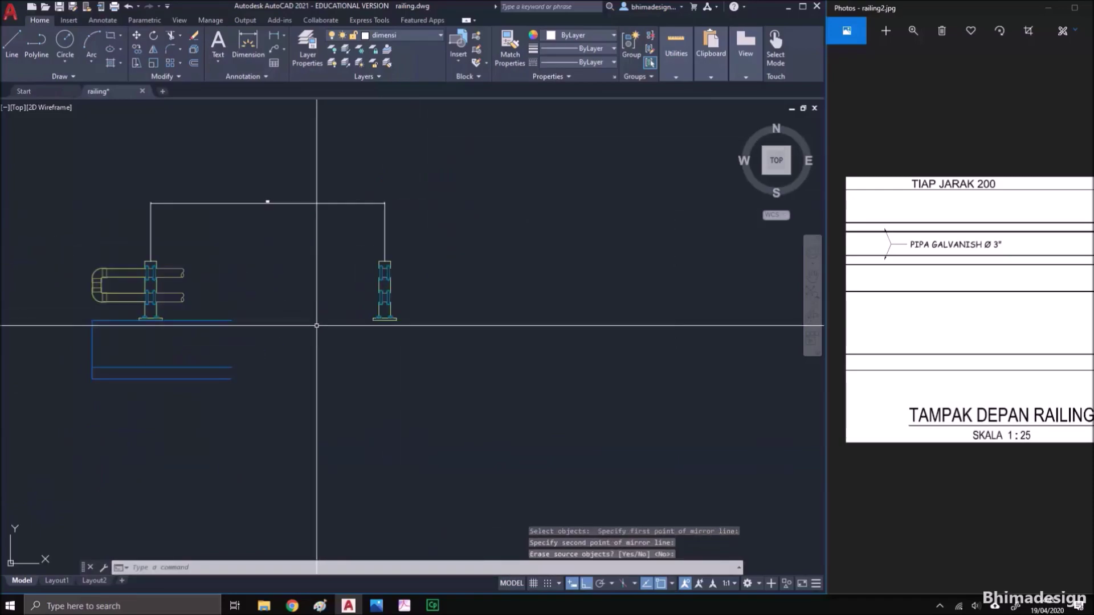
click(265, 412)
click(221, 302)
key(Return)
click(239, 352)
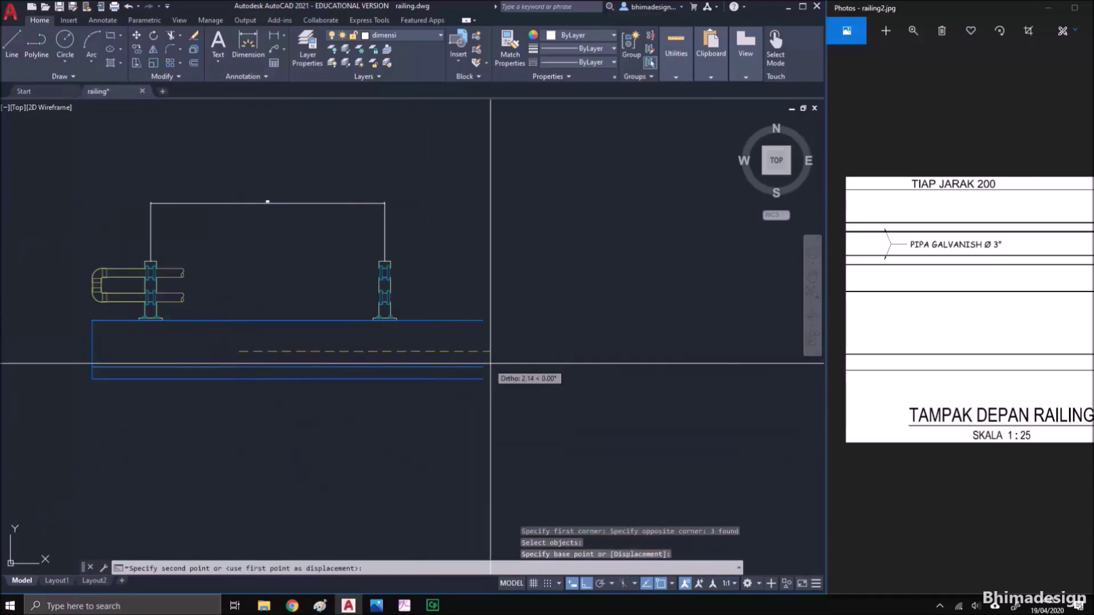
click(568, 366)
Compare with railing2.jpg and erase the break symbols at the open ends of both railing pipes
drag(1088, 333, 988, 334)
drag(892, 325, 1038, 327)
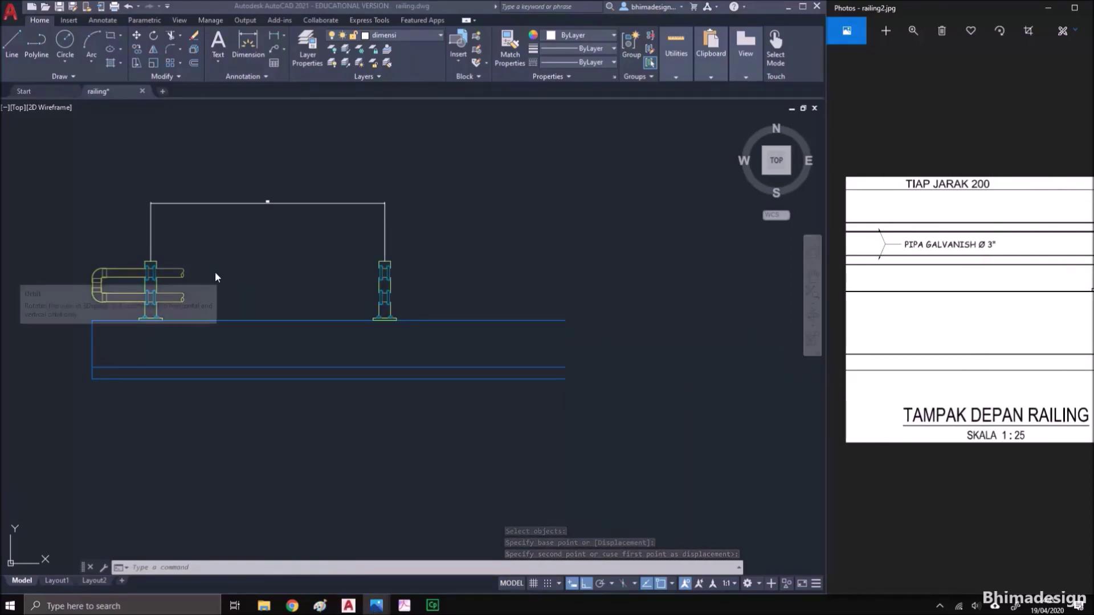
scroll(170, 268, up, 4)
click(178, 249)
click(242, 375)
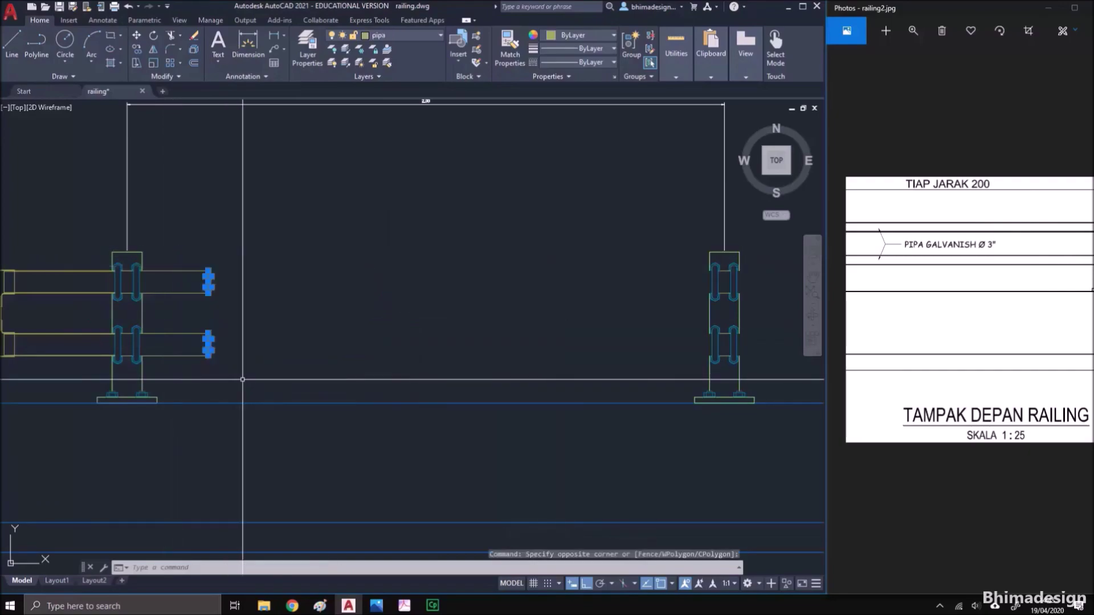
text(e)
key(Return)
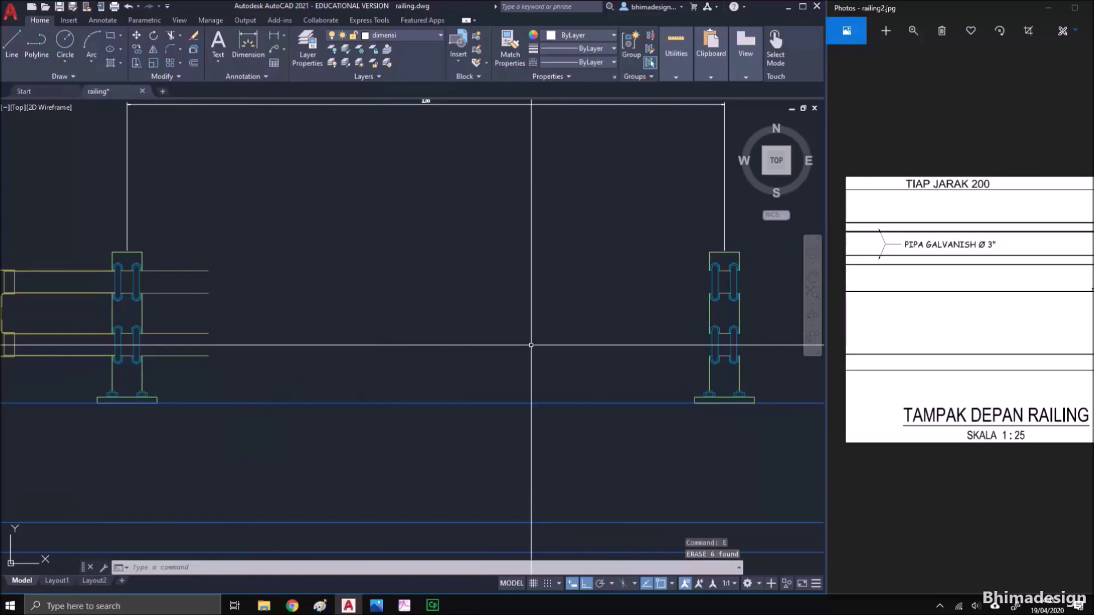
Try to extend the open pipe lines to the mirrored post
text(ex)
key(Return)
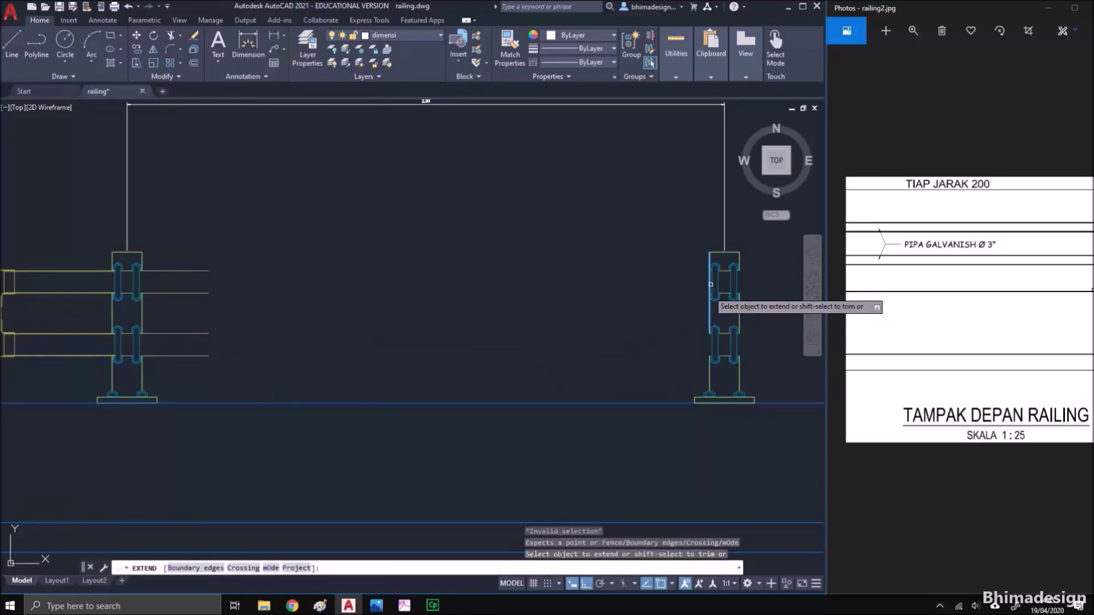
scroll(710, 284, up, 3)
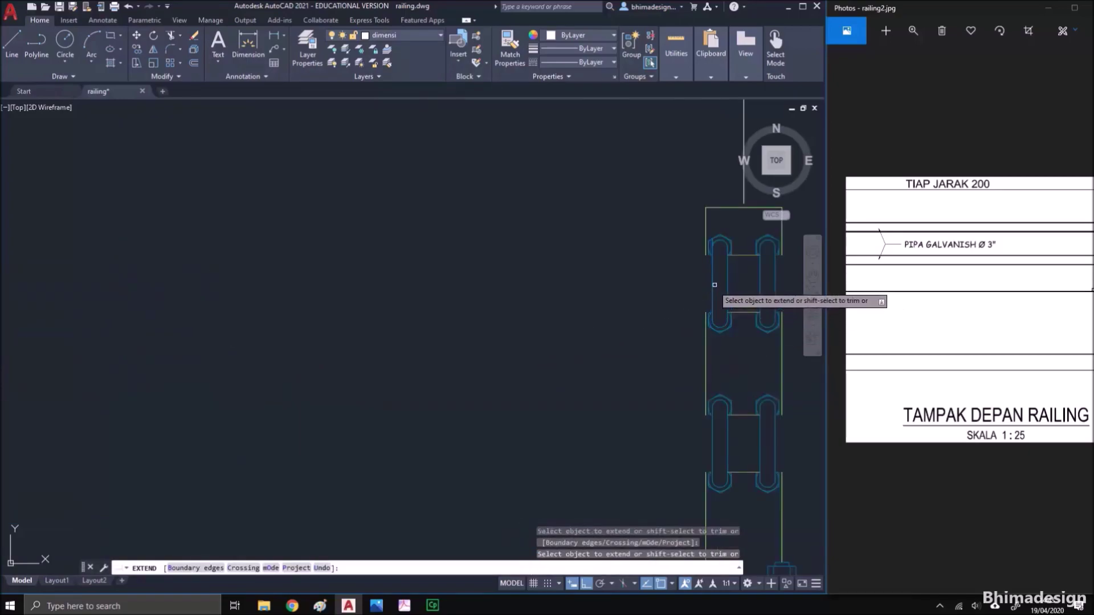
scroll(720, 415, down, 4)
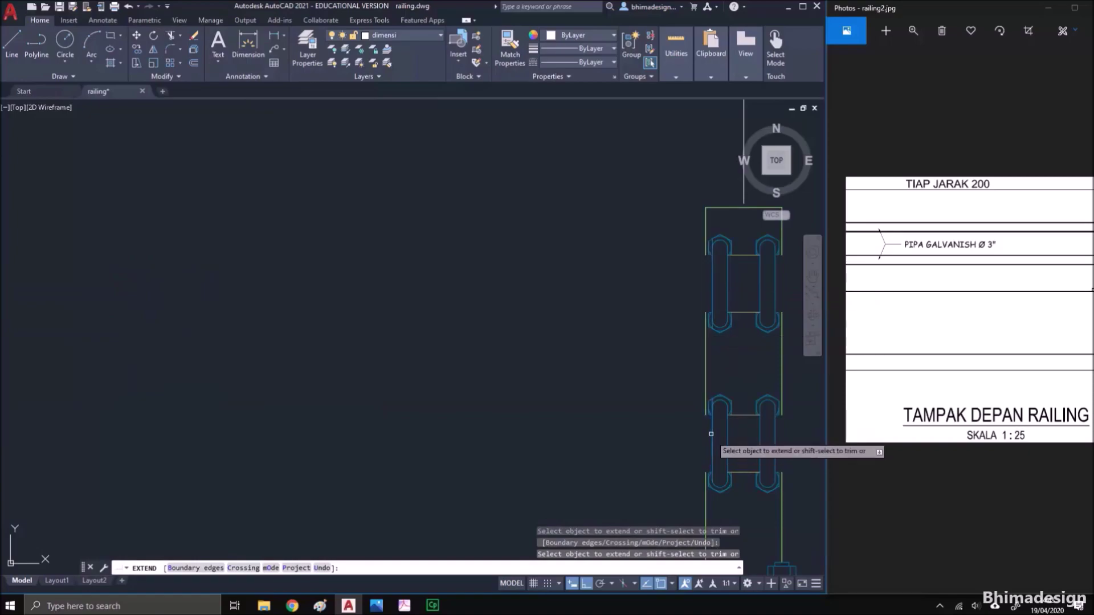
click(197, 430)
click(189, 391)
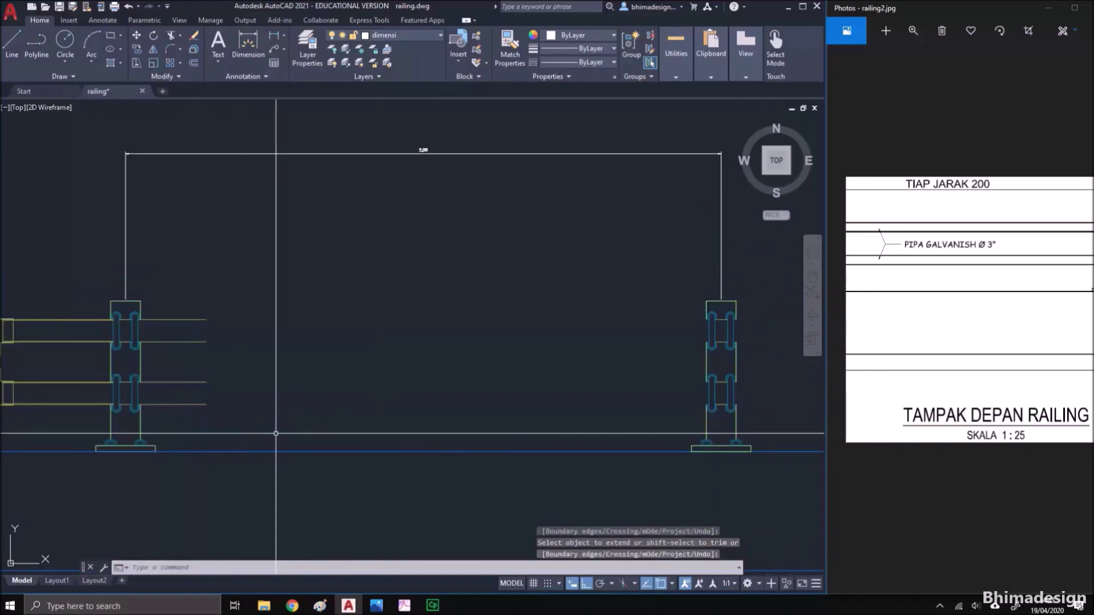
key(Return)
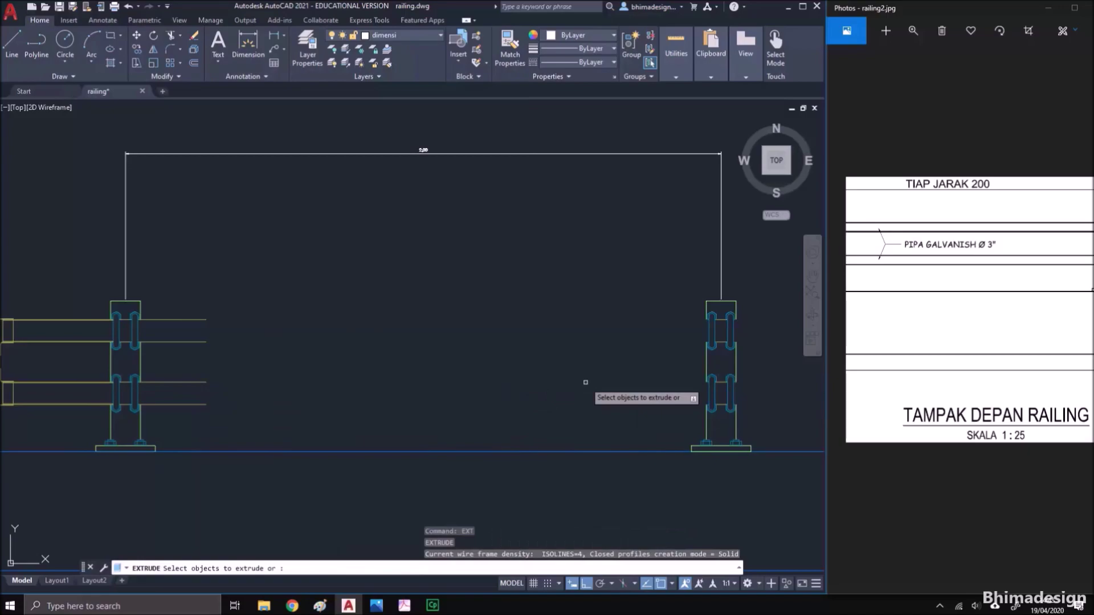
key(Escape)
text(ex)
key(Return)
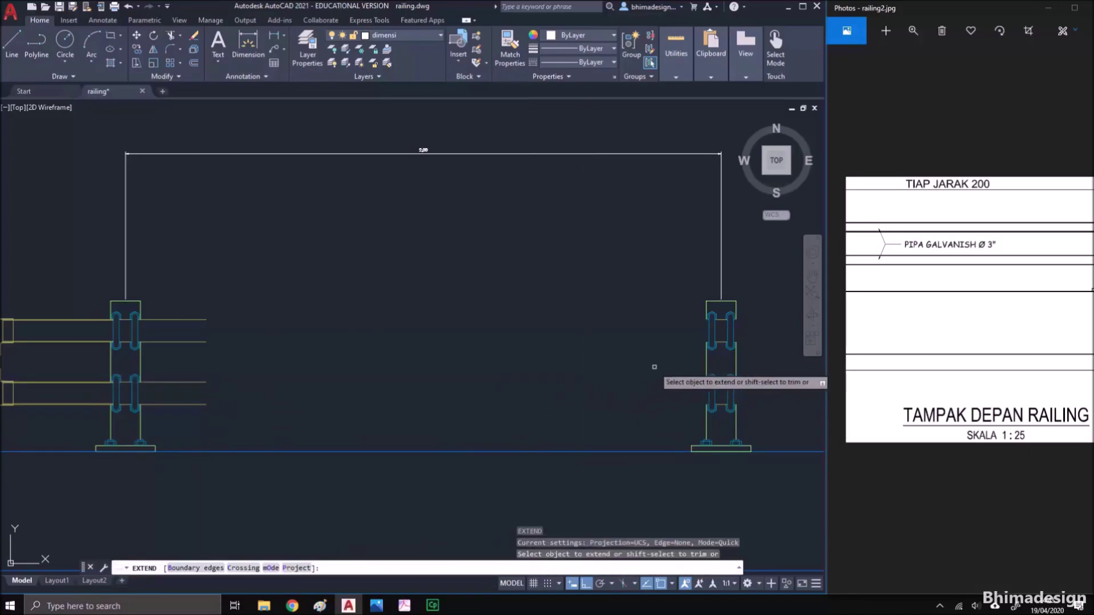
click(654, 367)
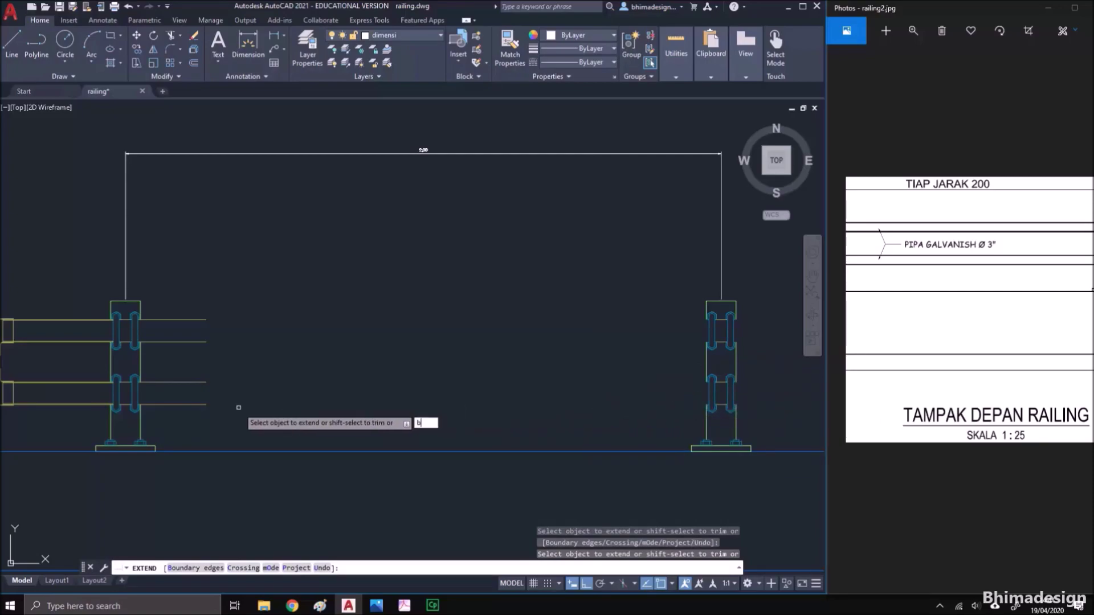
key(Return)
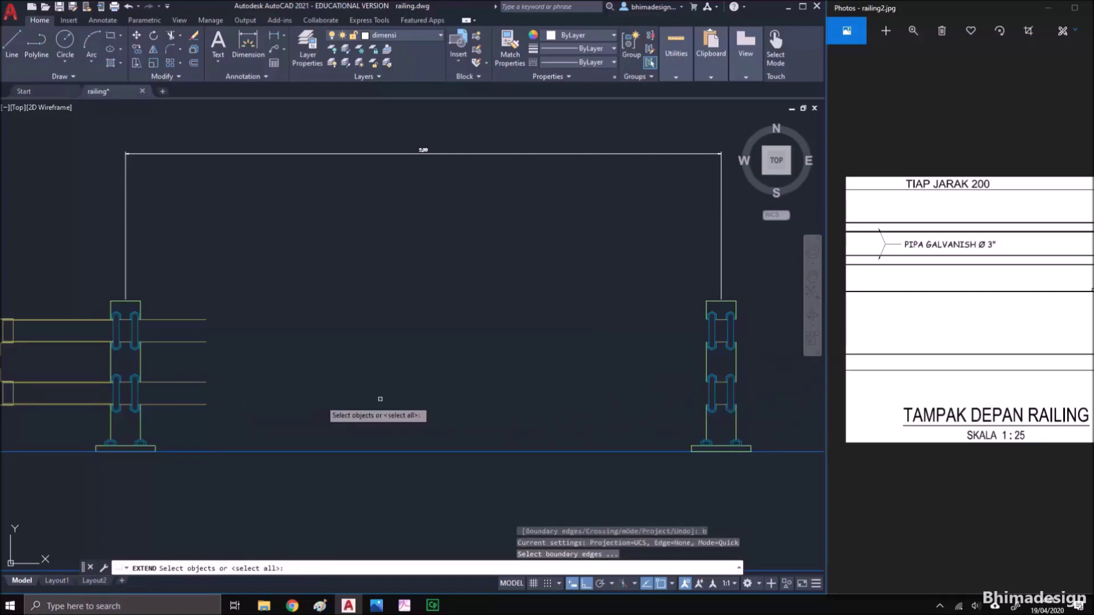
scroll(715, 335, up, 3)
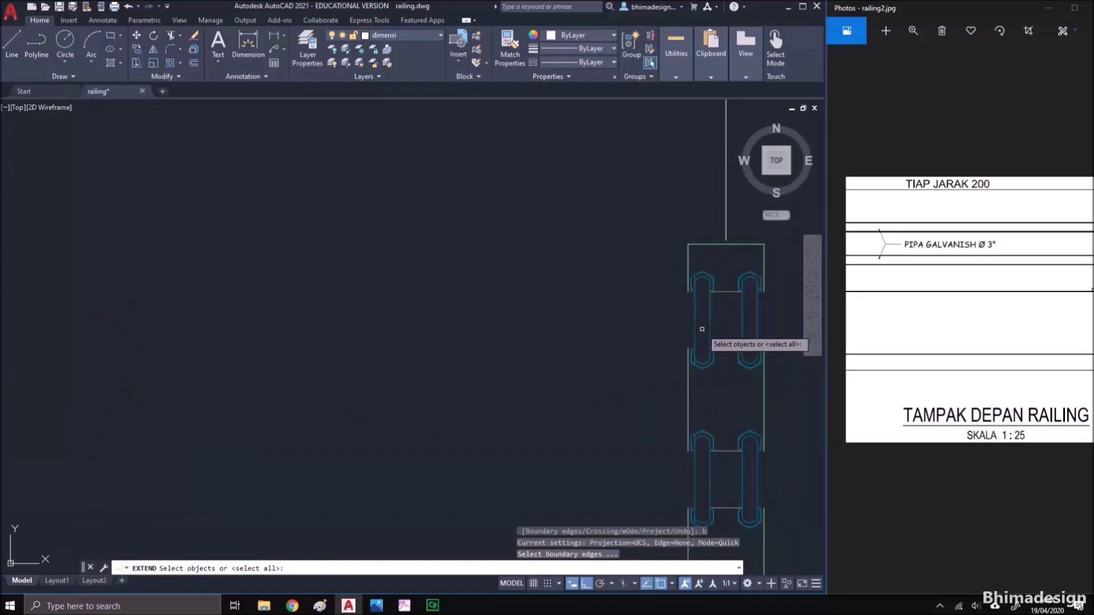
Cancel the extension and undo the earlier extend attempts and the erasure of the pipes' break symbols
key(ctrl+z)
key(ctrl+z)
key(Escape)
key(Escape)
scroll(702, 328, down, 4)
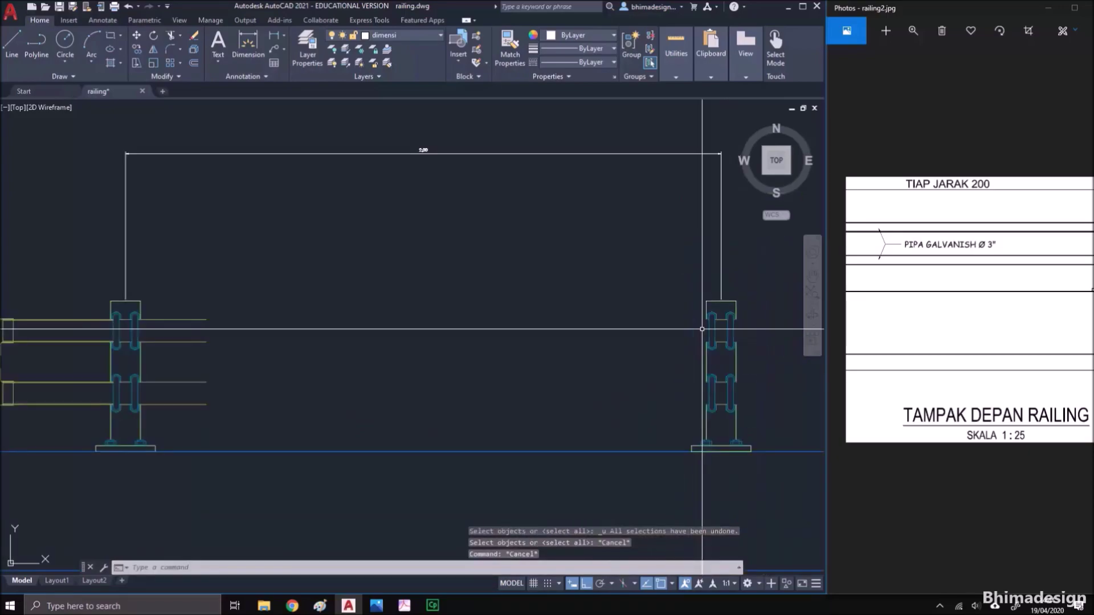
key(ctrl+z)
key(ctrl+z)
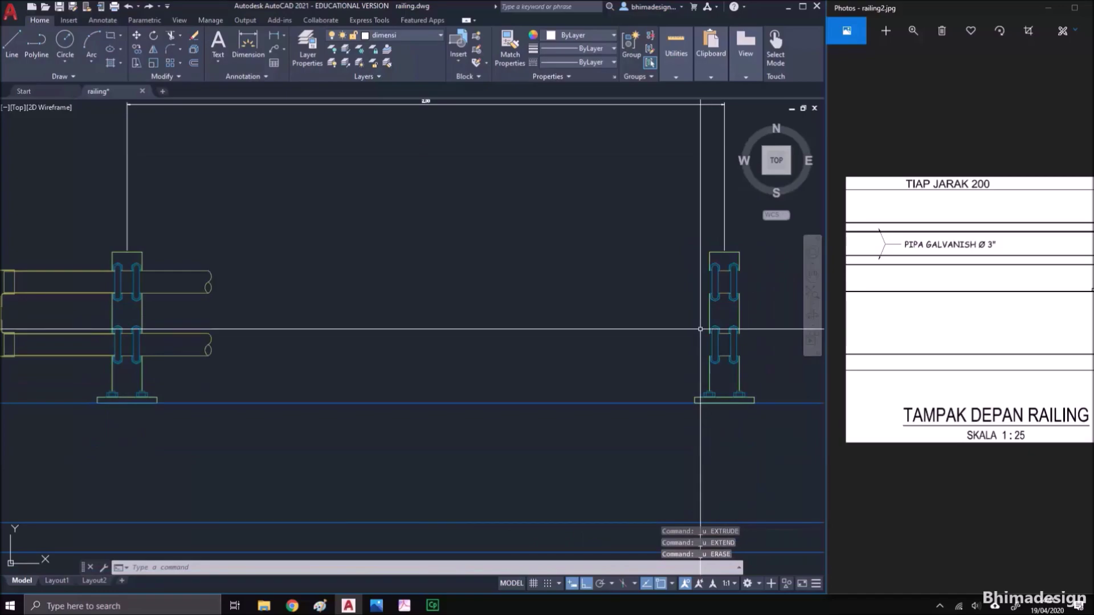
Erase the break symbols at the open right ends of the upper and lower pipes
click(195, 245)
click(242, 362)
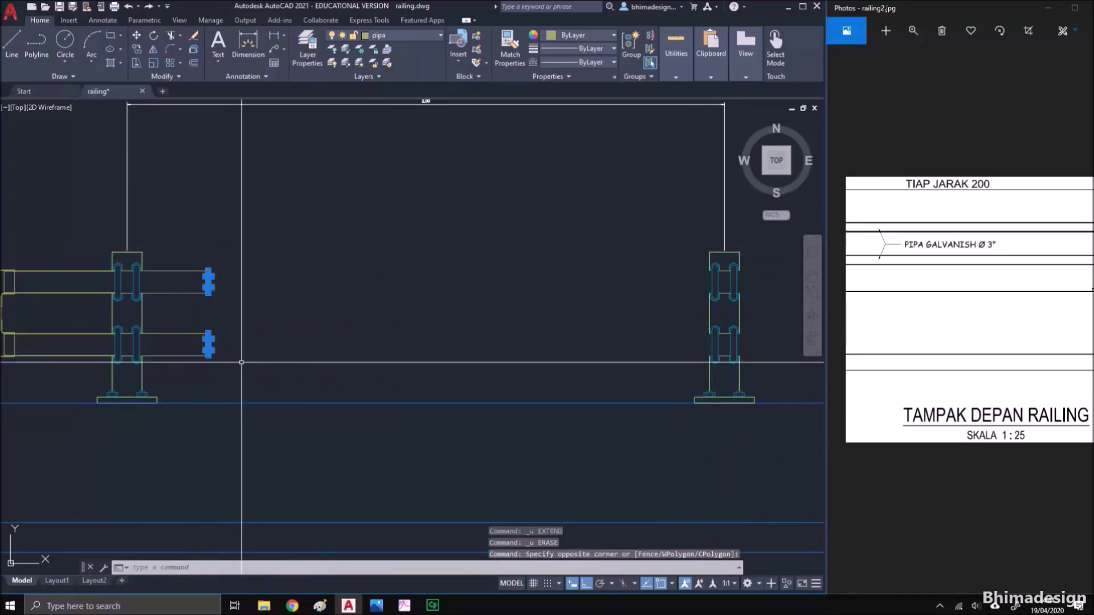
key(Return)
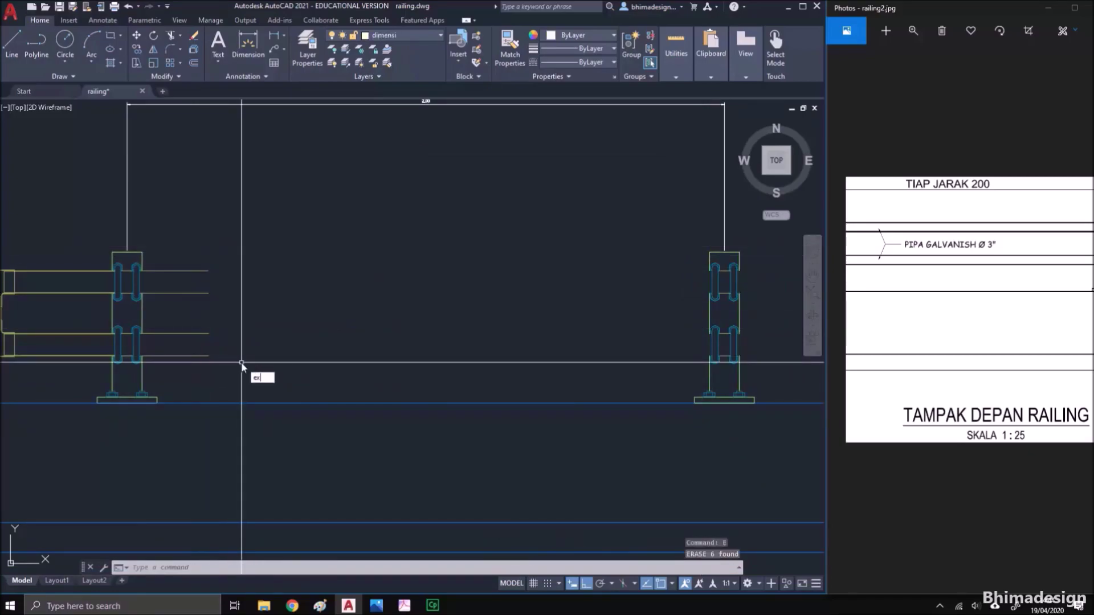
Extend the four open pipe lines to the second post, using its left clamp edges as boundaries
text(ex)
key(Return)
key(Return)
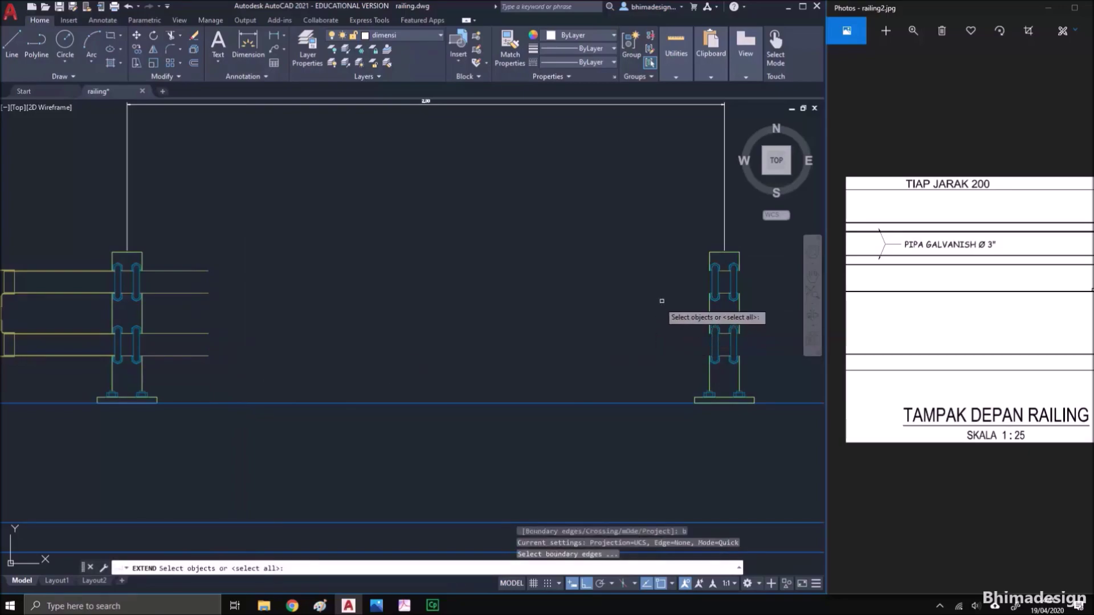
click(714, 280)
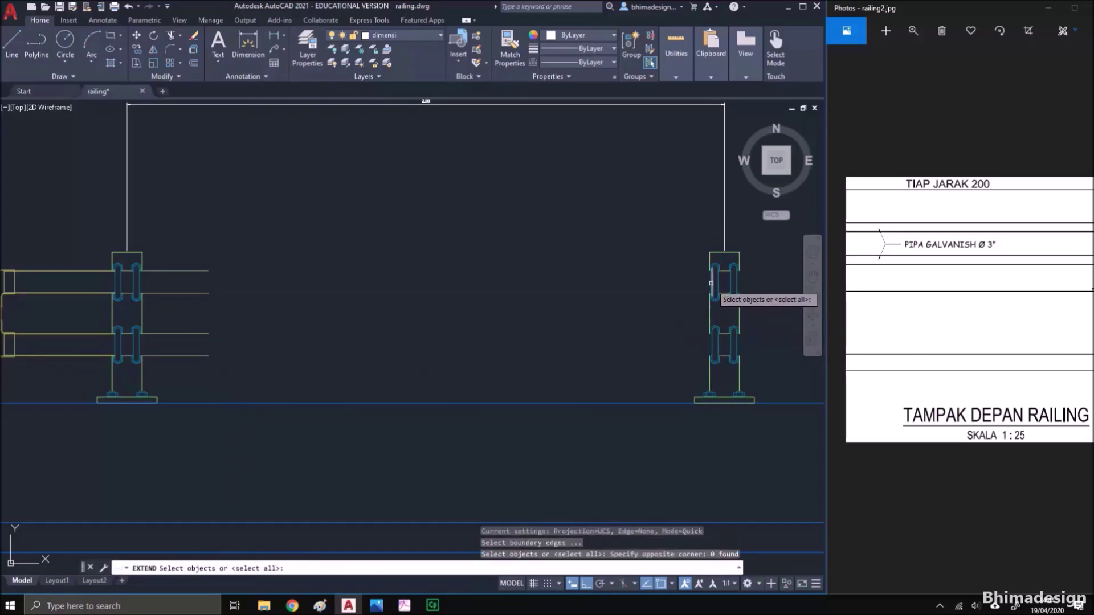
click(711, 282)
key(Return)
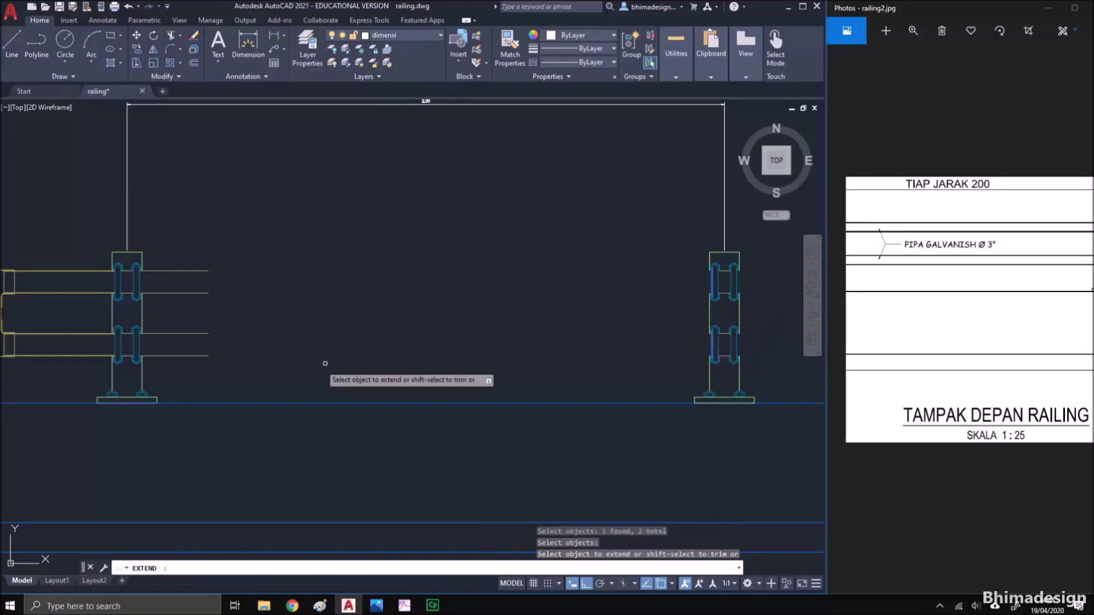
drag(212, 373, 194, 227)
key(Return)
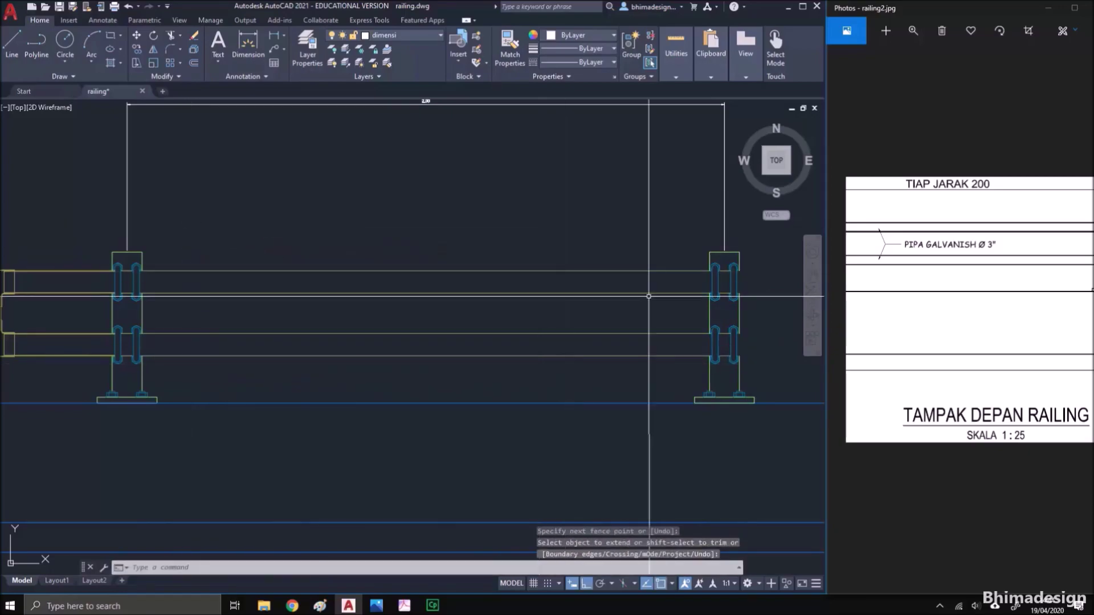
Mirror the four pipe lines between the posts about the second post's vertical centreline, keeping the originals
middle_drag(587, 308, 411, 340)
text(mi)
key(Return)
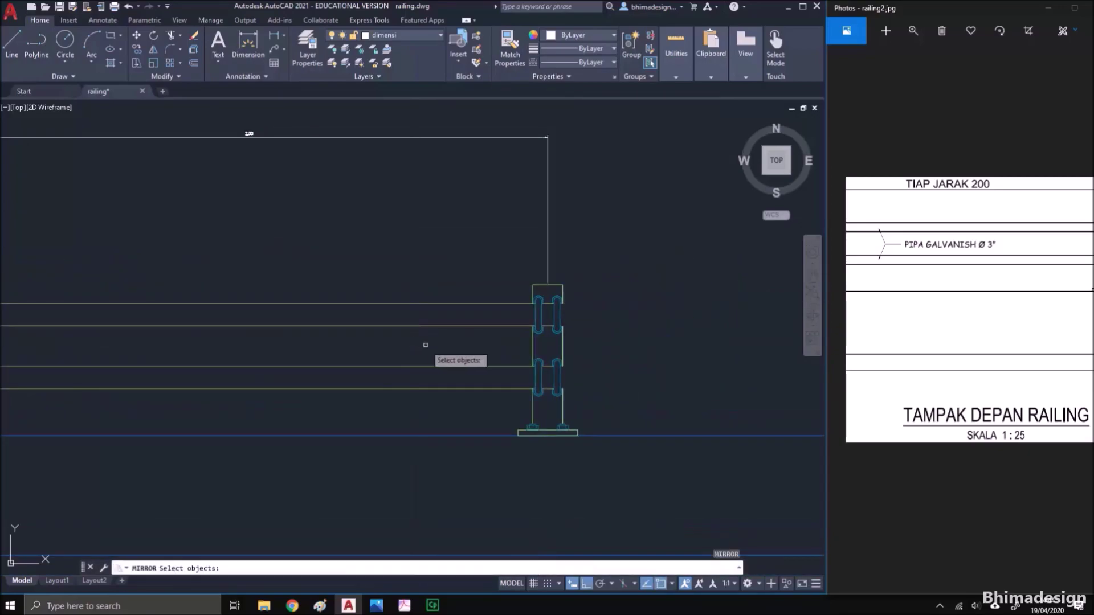
scroll(425, 349, down, 2)
click(422, 391)
click(395, 289)
key(Return)
scroll(503, 328, up, 4)
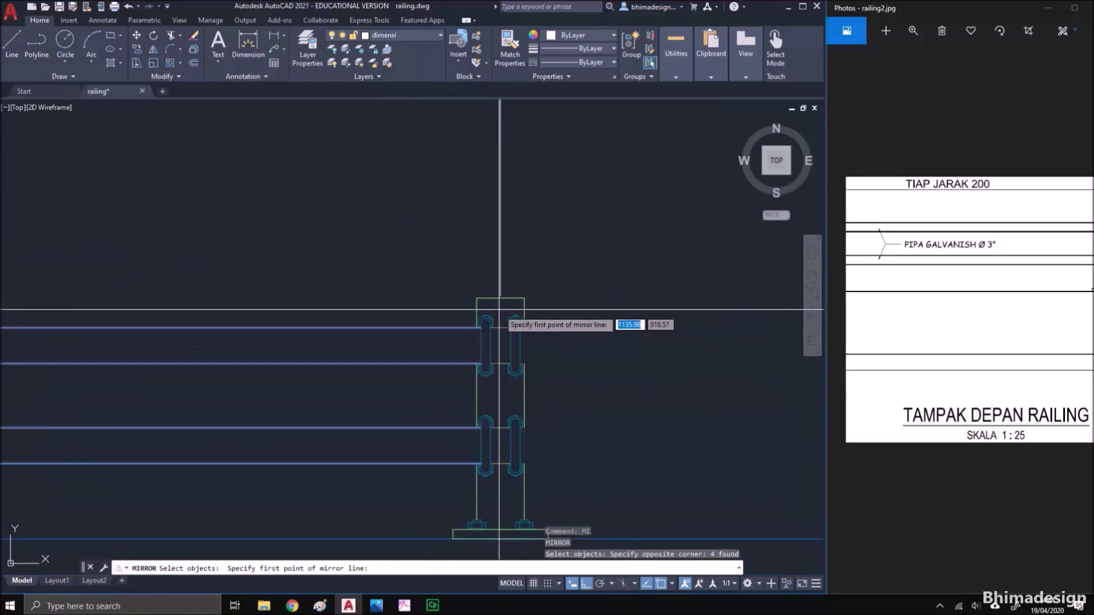
click(500, 308)
click(510, 245)
key(Return)
scroll(511, 260, down, 3)
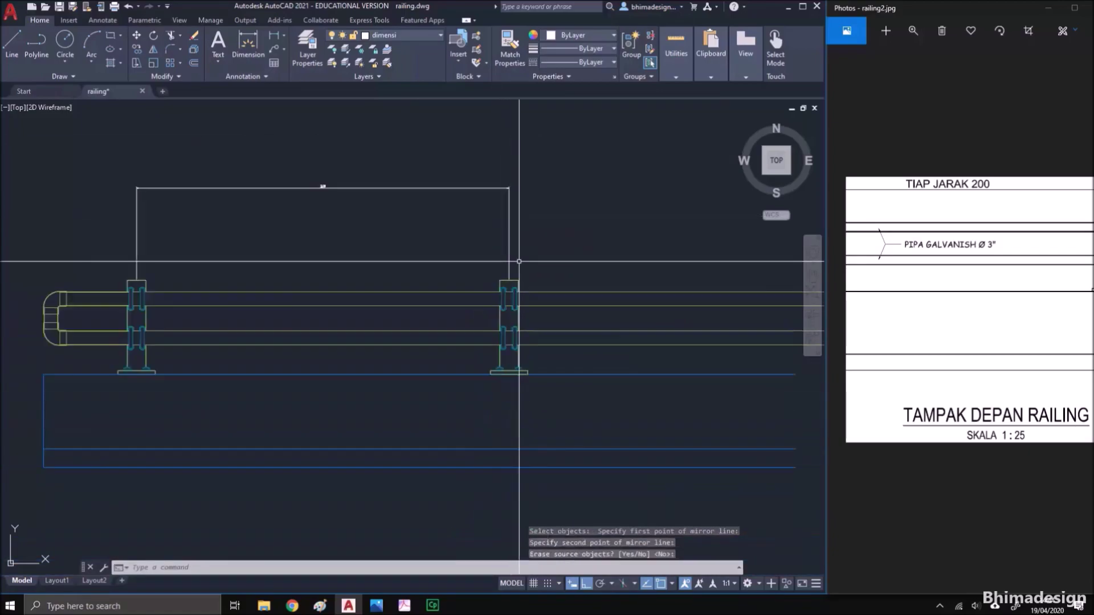
Switch to railing2.jpg and examine the right end of the front view with its pipe joints, then return to the drawing
middle_drag(542, 281, 422, 286)
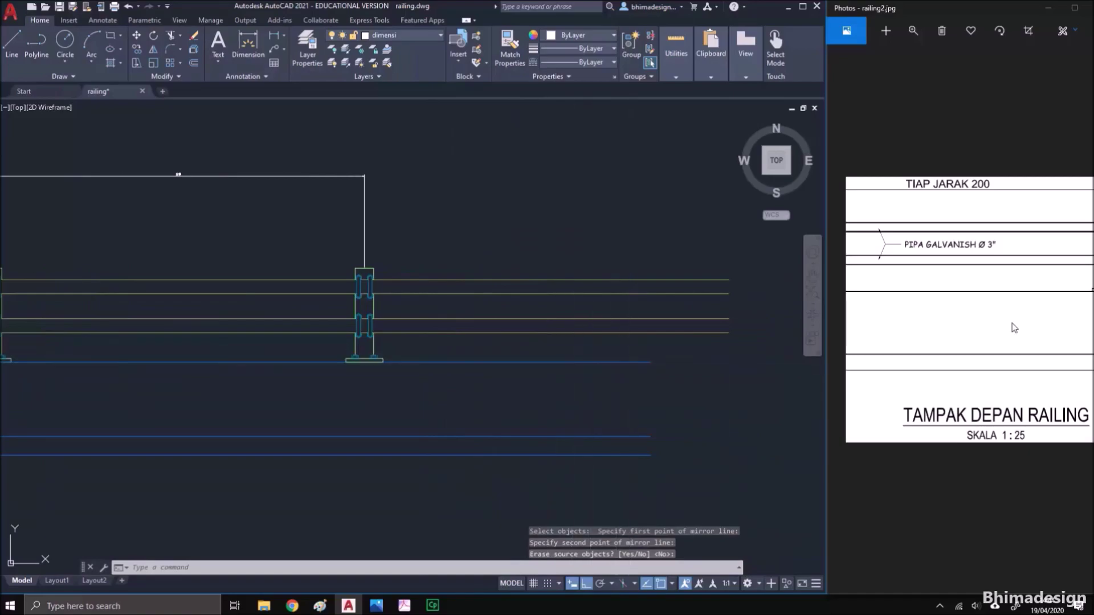
click(887, 320)
scroll(886, 320, up, 3)
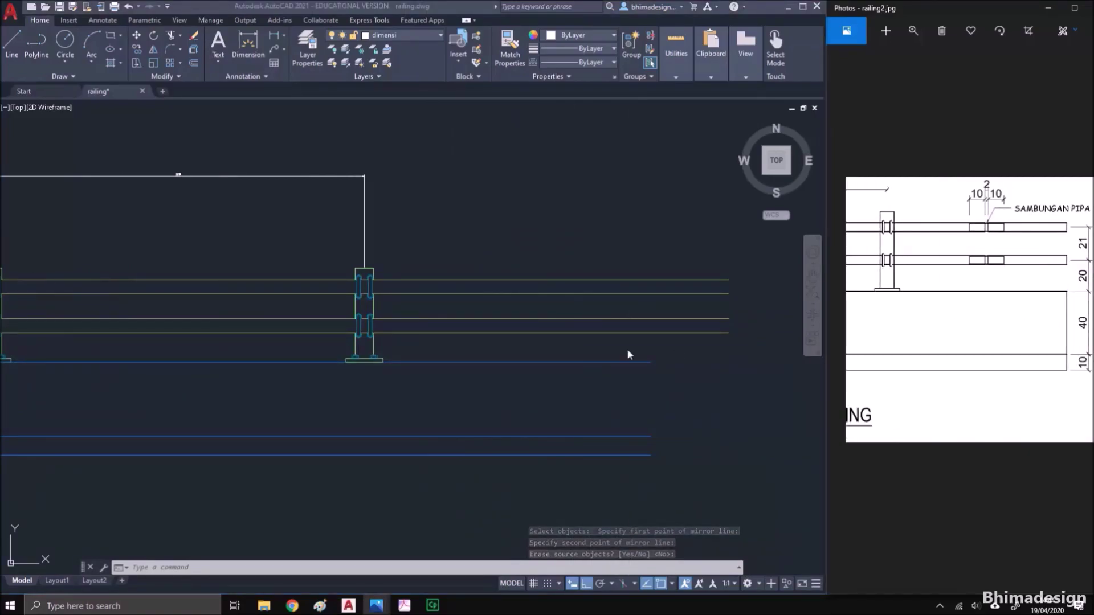
click(701, 378)
scroll(374, 328, down, 4)
scroll(95, 349, up, 1)
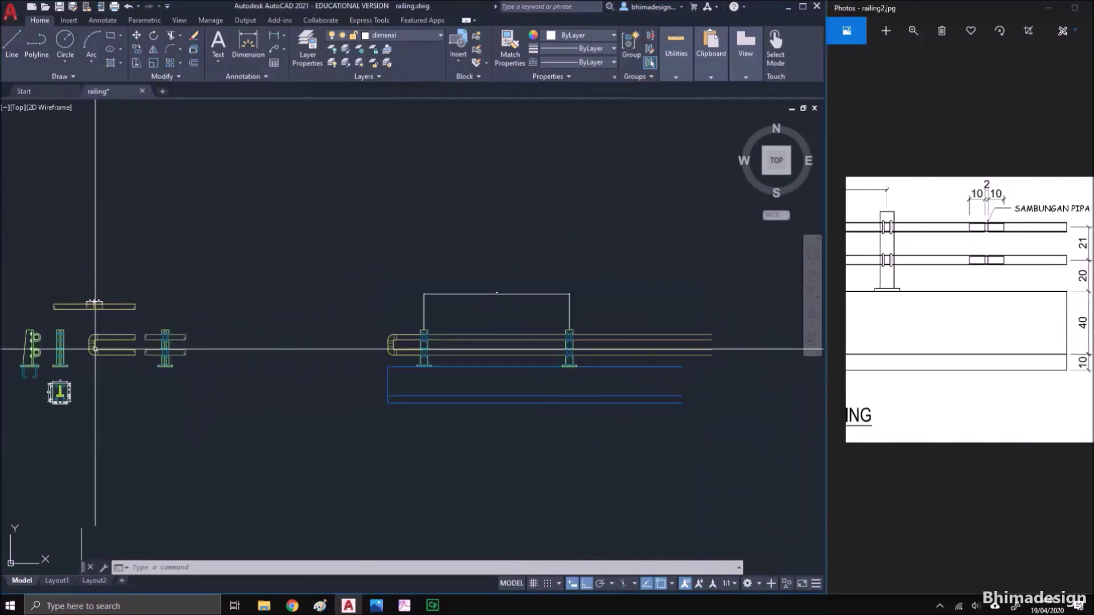
Copy the pipe joint detail with its adjoining pipe lines, without dimensions, onto the upper pipe beyond the second post
scroll(96, 349, up, 5)
text(co)
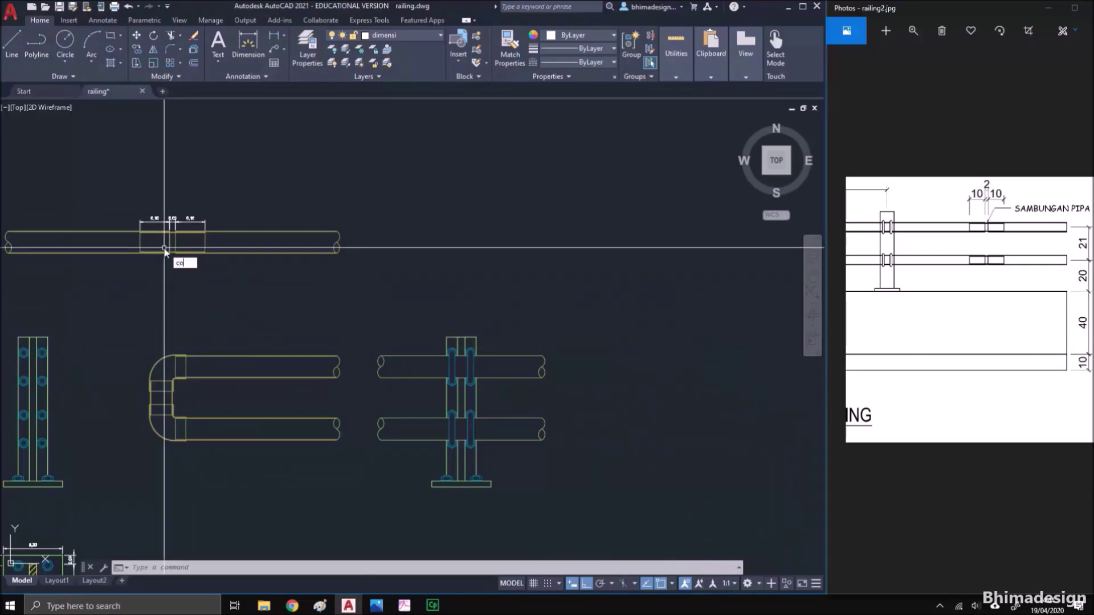
key(Return)
scroll(164, 249, up, 4)
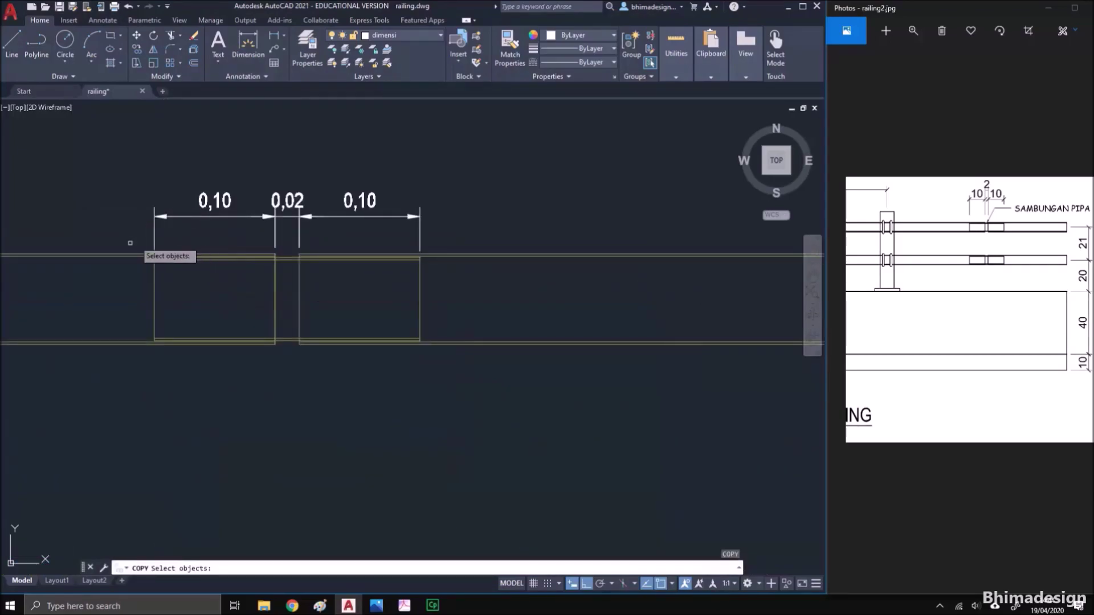
click(130, 243)
click(530, 394)
click(555, 352)
click(481, 216)
click(135, 372)
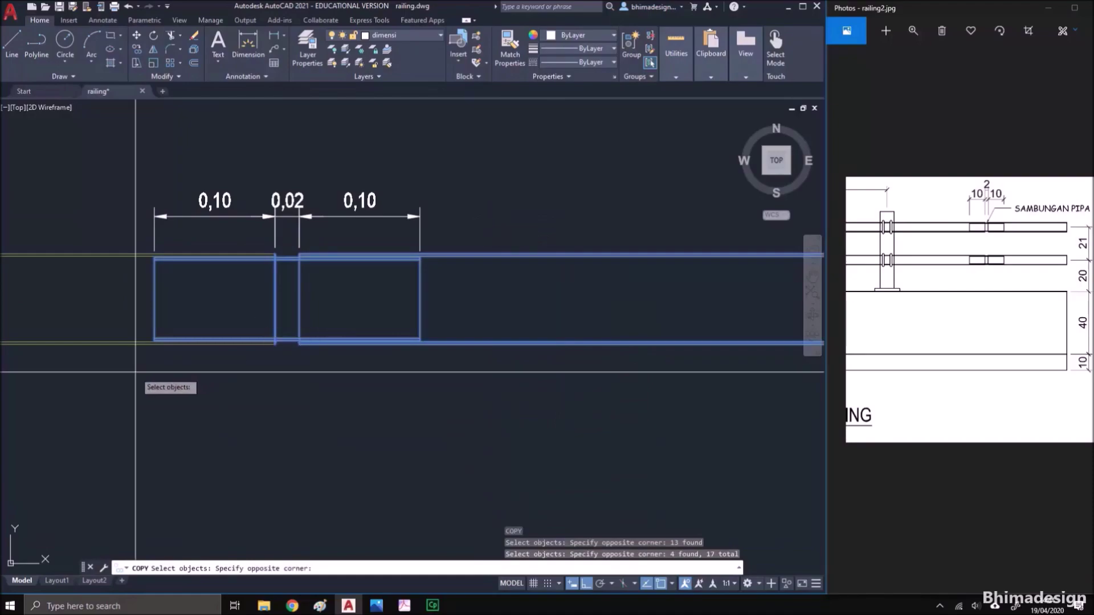
click(110, 232)
key(Return)
scroll(260, 257, up, 4)
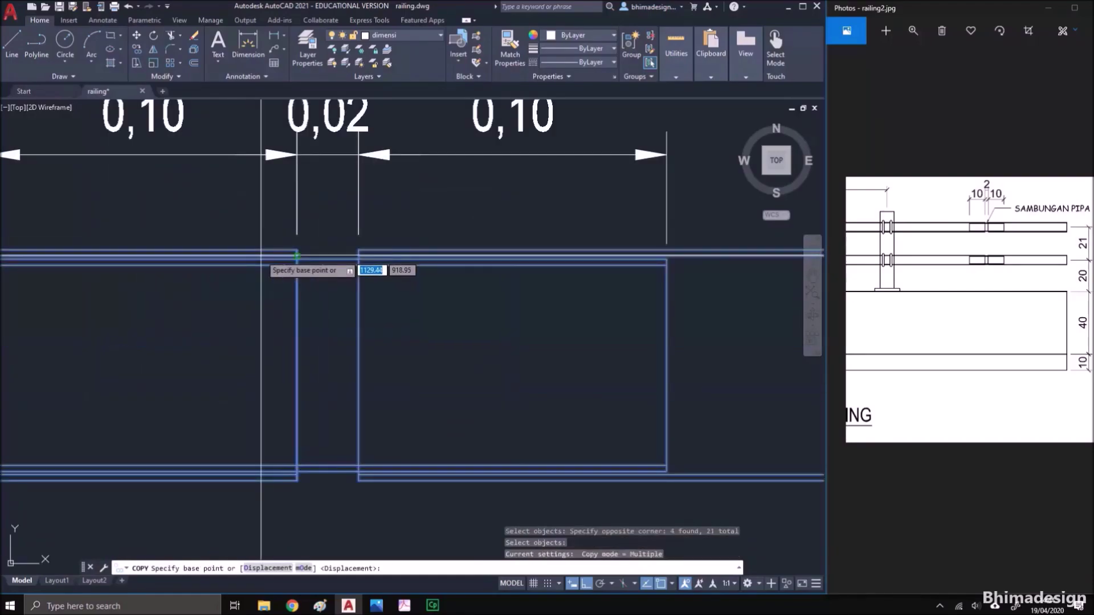
click(296, 254)
scroll(222, 288, down, 5)
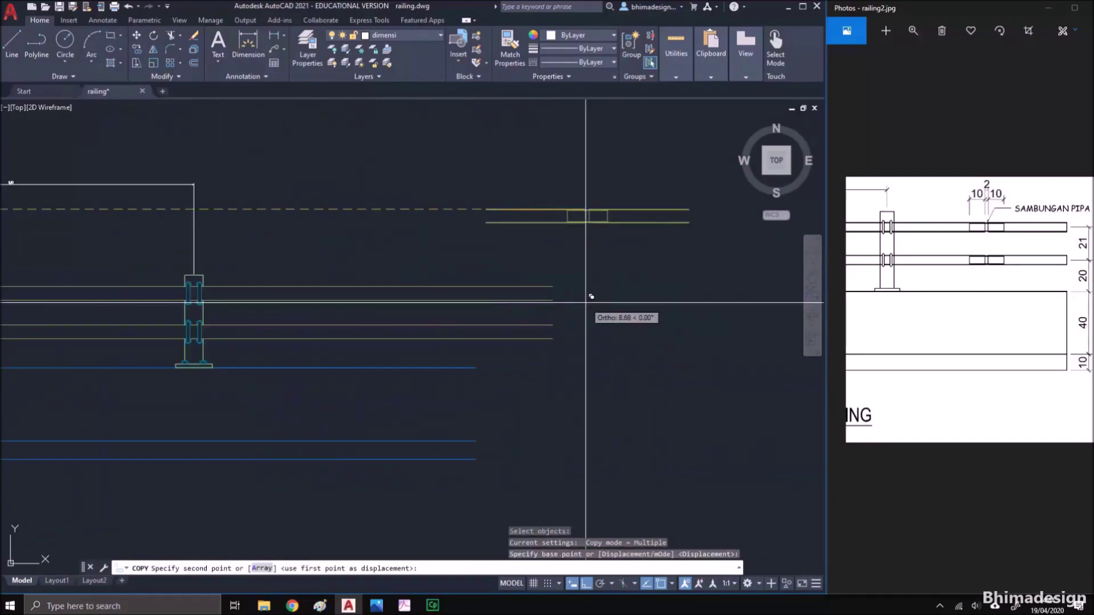
click(414, 299)
key(Escape)
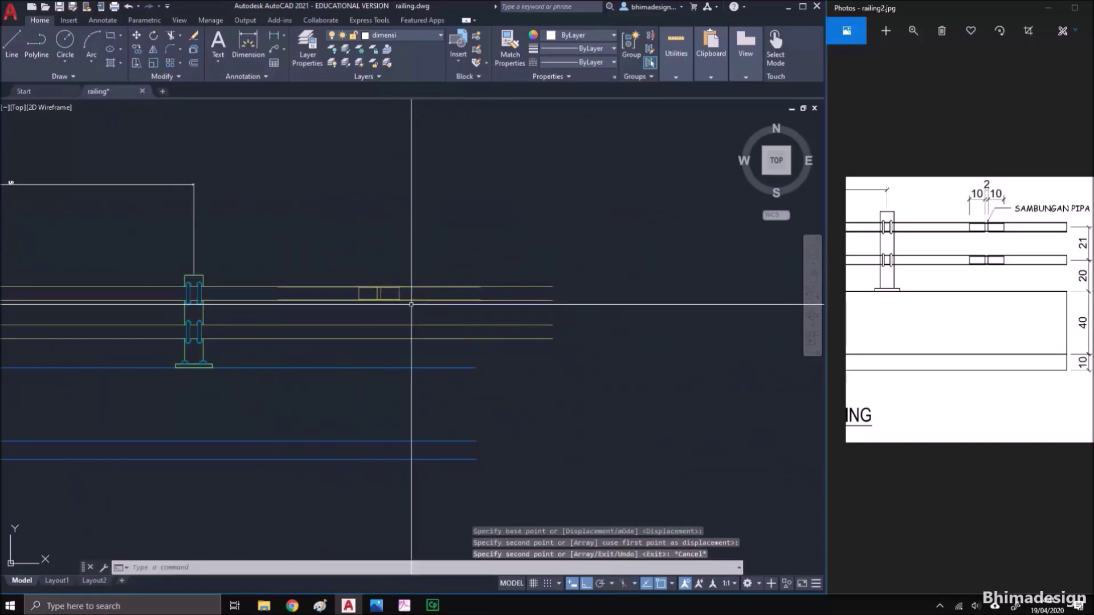
Shorten the right ends of the four mirrored pipe lines to the end of the copied joint's pipe section using BR2
scroll(412, 305, up, 4)
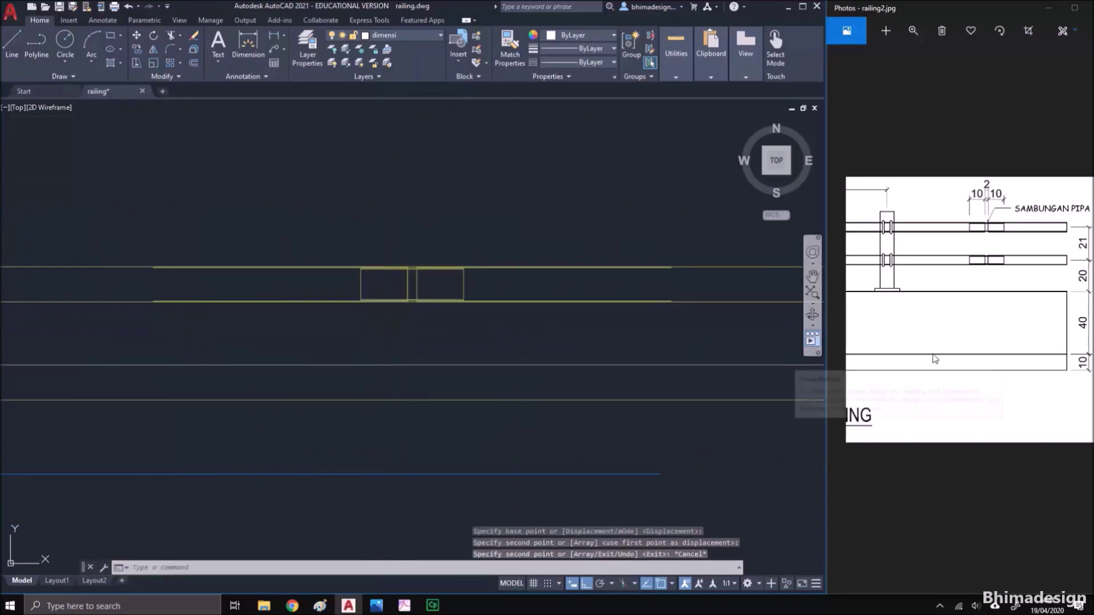
scroll(594, 345, down, 3)
text(br2)
key(Return)
click(733, 416)
click(647, 313)
key(Return)
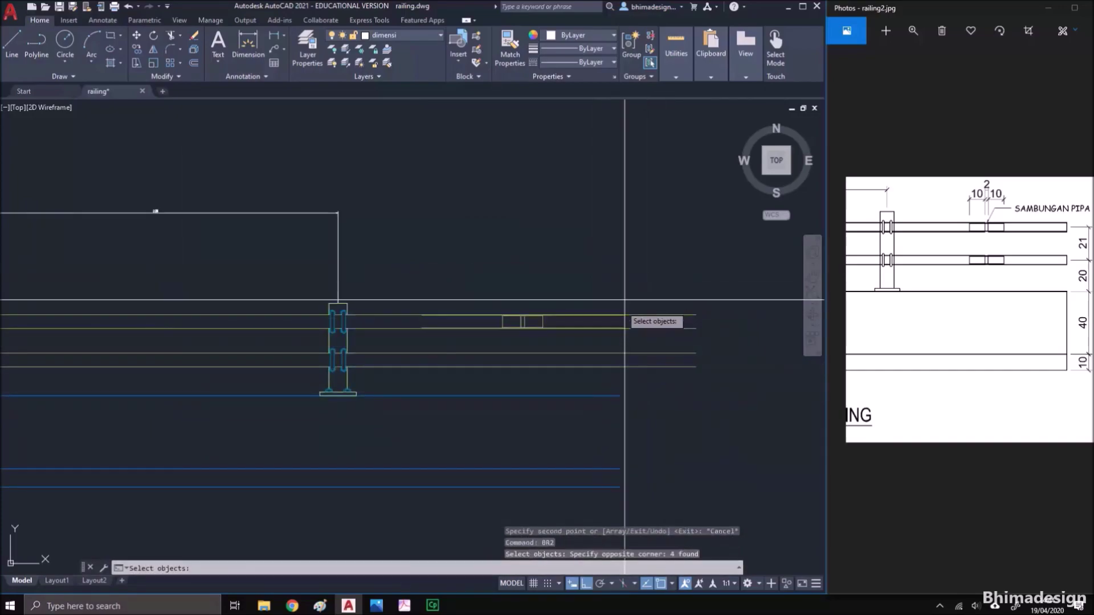
click(624, 314)
click(712, 317)
scroll(527, 376, up, 2)
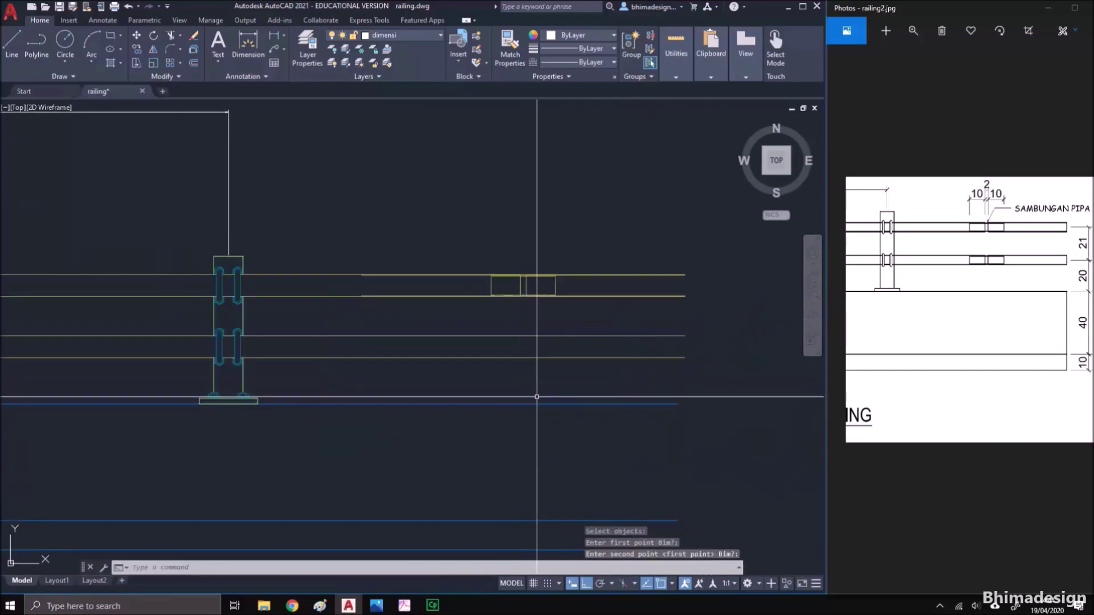
Lengthen the concrete base lines with BR2 so their right ends align with the pipe ends
scroll(619, 328, down, 2)
key(Return)
click(684, 498)
click(640, 276)
key(Return)
click(711, 379)
scroll(566, 312, up, 3)
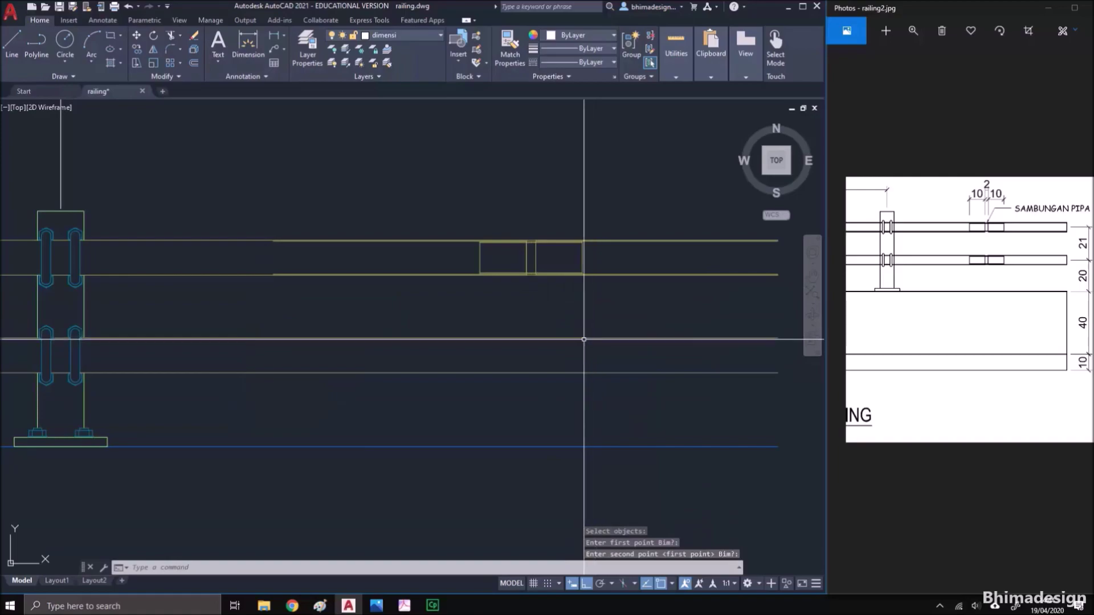
Erase the two plain upper pipe lines running beneath the copied joint beyond the second post
click(247, 291)
click(228, 217)
text(e)
key(Return)
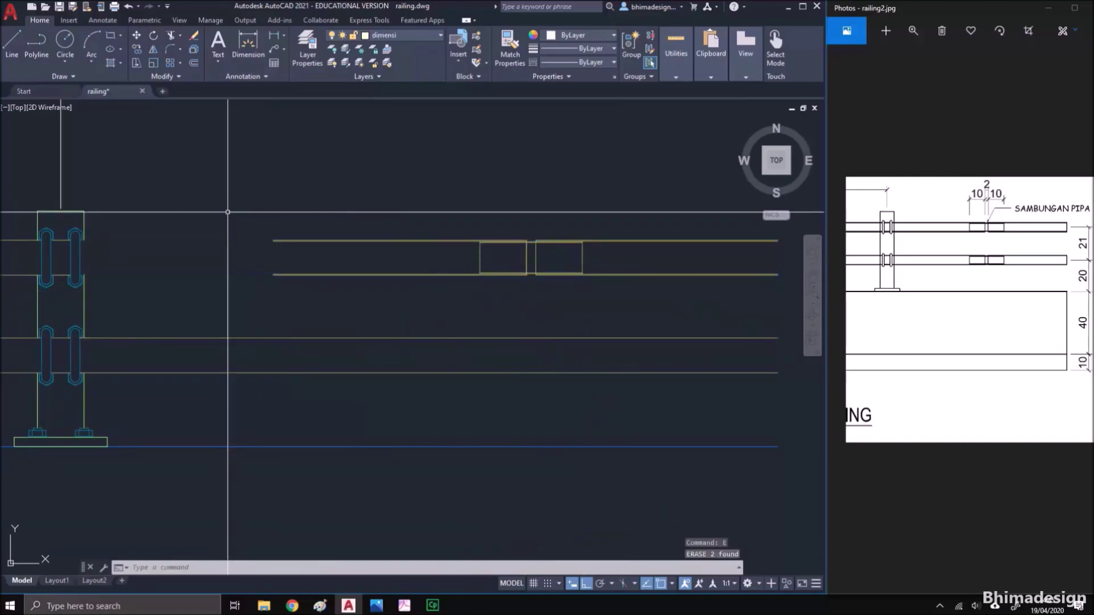
Extend the copied joint's open pipe lines leftward to the clamp on the second post
text(ex)
key(Return)
click(234, 219)
click(283, 286)
key(Return)
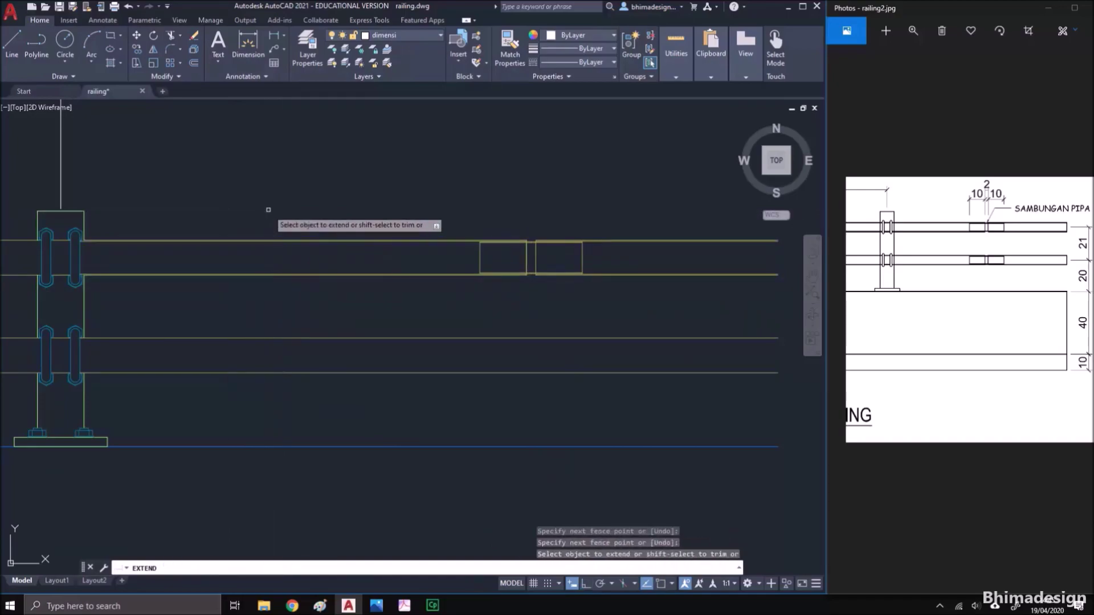
scroll(147, 236, up, 4)
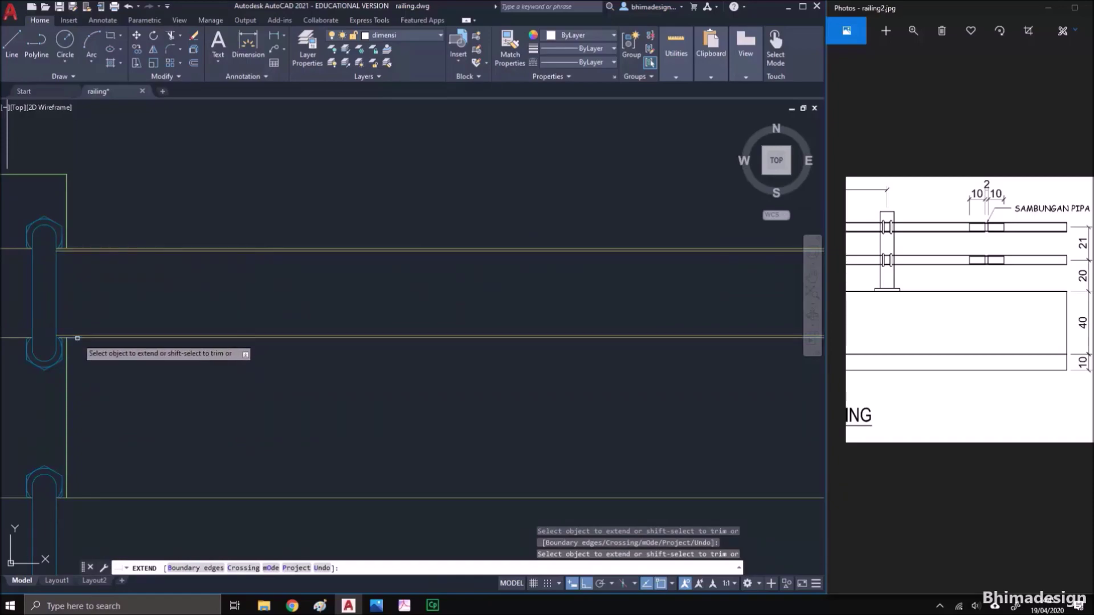
scroll(58, 283, down, 4)
key(Return)
Erase the two plain lower pipe lines beyond the second post
click(196, 431)
click(158, 360)
text(e)
key(Return)
Mirror the upper pipe and its joint about a horizontal line through the post edge's midpoint between the pipes, keeping the original
text(mi)
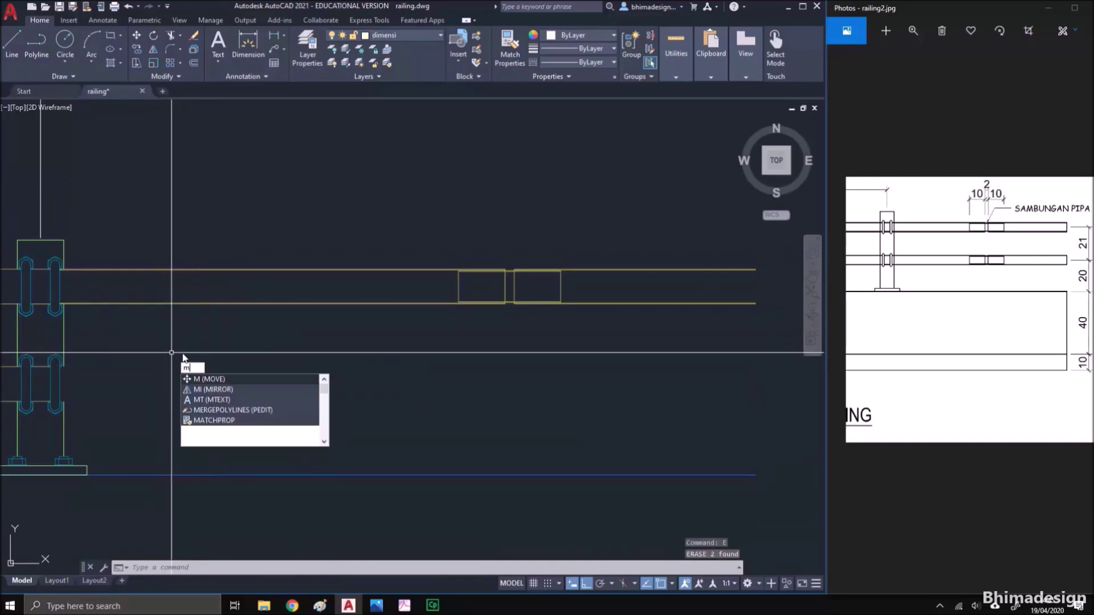
key(Return)
click(692, 379)
click(420, 227)
key(Return)
click(63, 335)
click(147, 333)
key(Return)
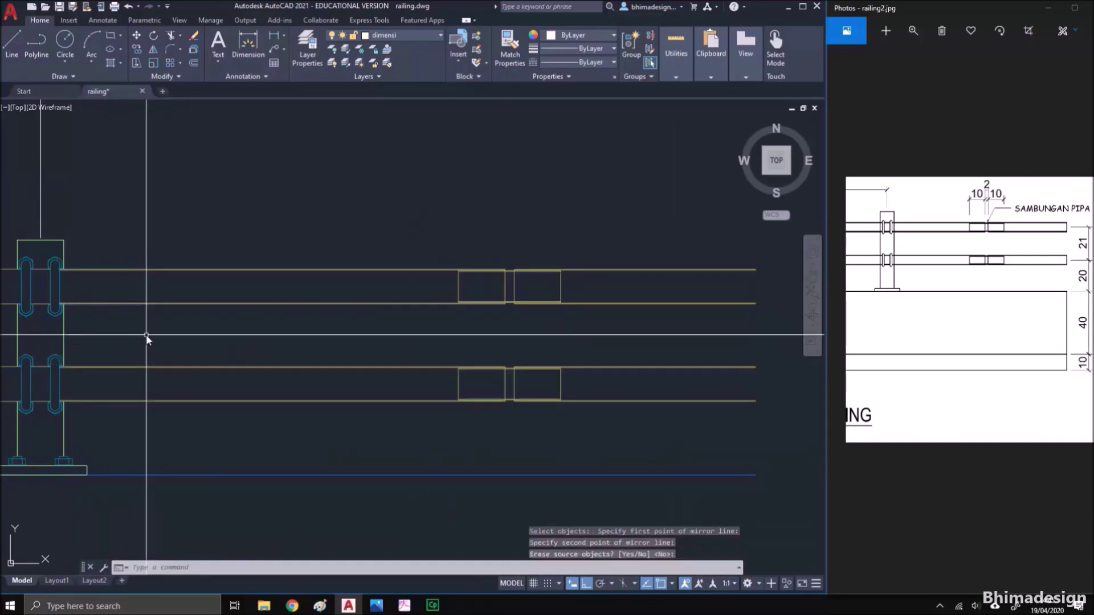
scroll(310, 332, down, 5)
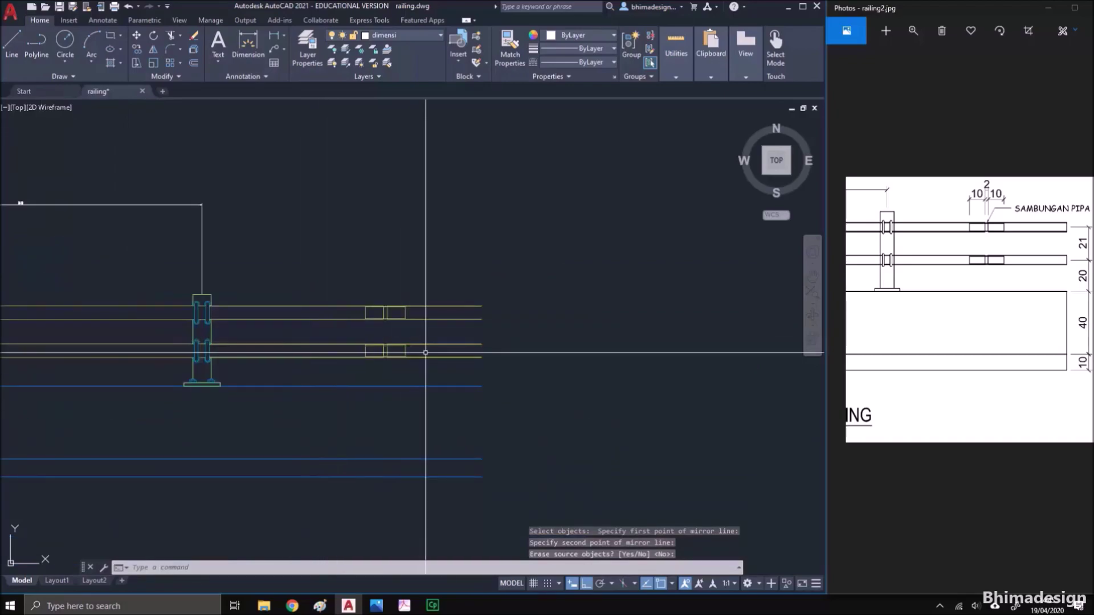
scroll(309, 372, down, 2)
scroll(309, 372, up, 3)
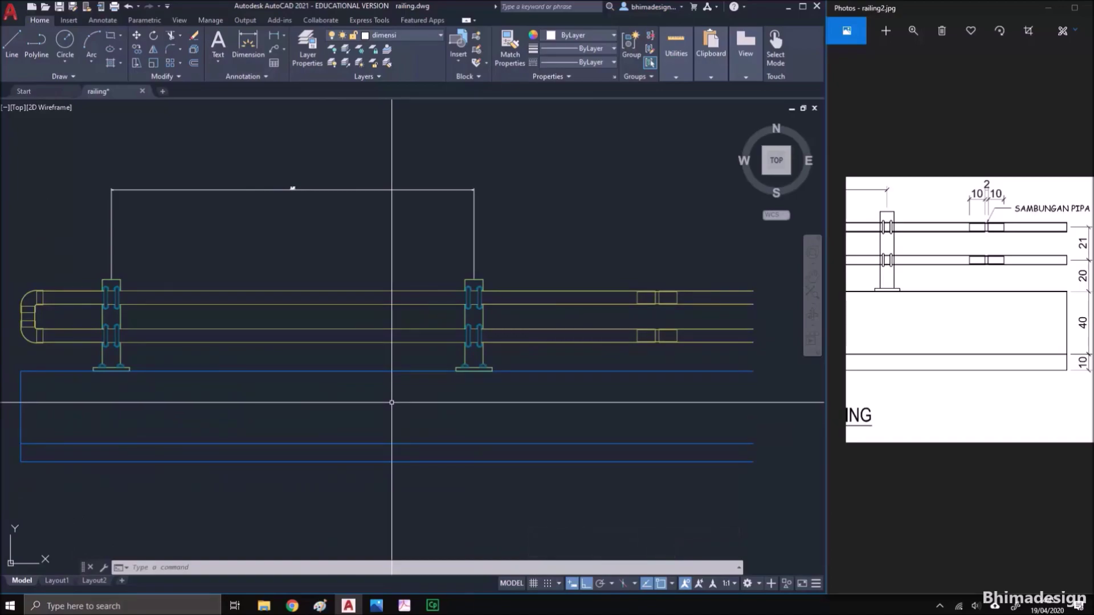
Draw a vertical polyline about 0.72 long at the concrete base's open end, overshooting its top and bottom edges
key(Return)
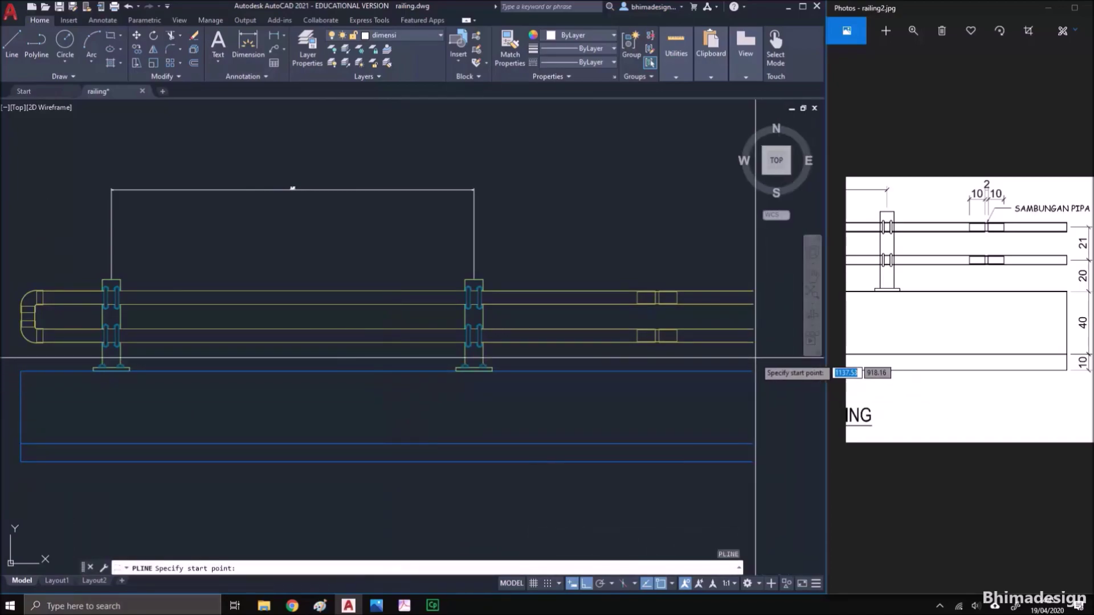
click(752, 460)
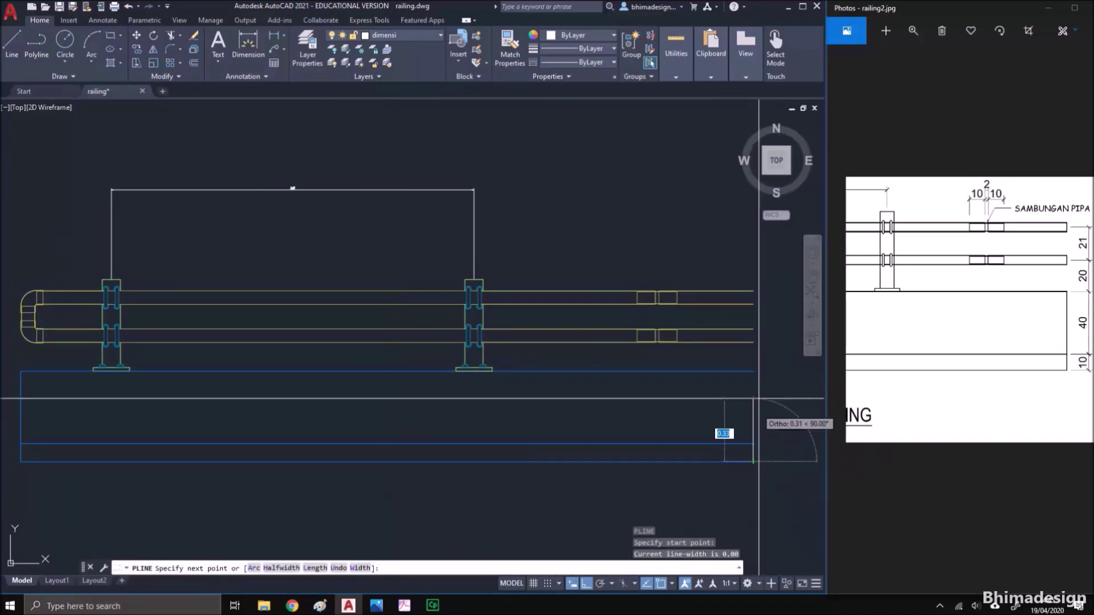
click(752, 356)
key(Escape)
click(752, 411)
click(753, 456)
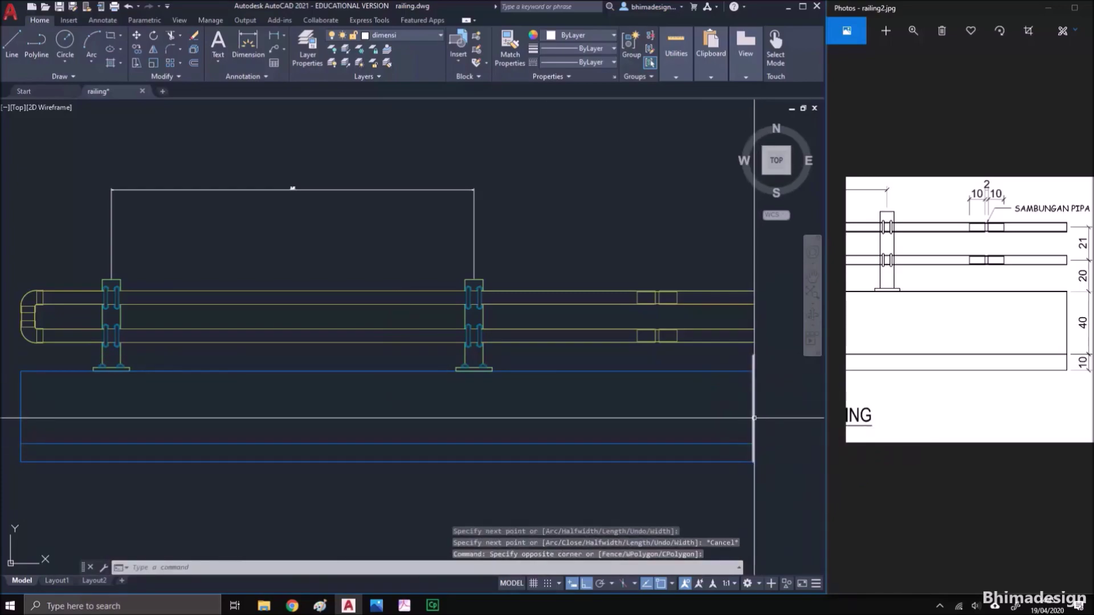
click(753, 459)
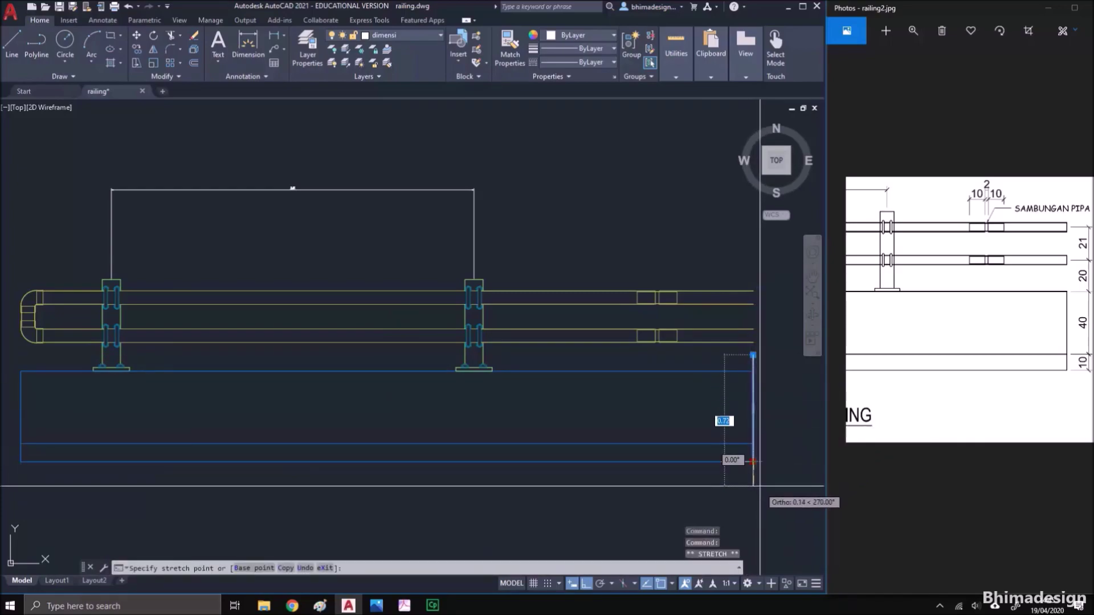
click(759, 486)
key(Escape)
Give the vertical line at the base's open end the DASHDOT2 linetype and a 0.30 mm lineweight
click(756, 420)
click(731, 409)
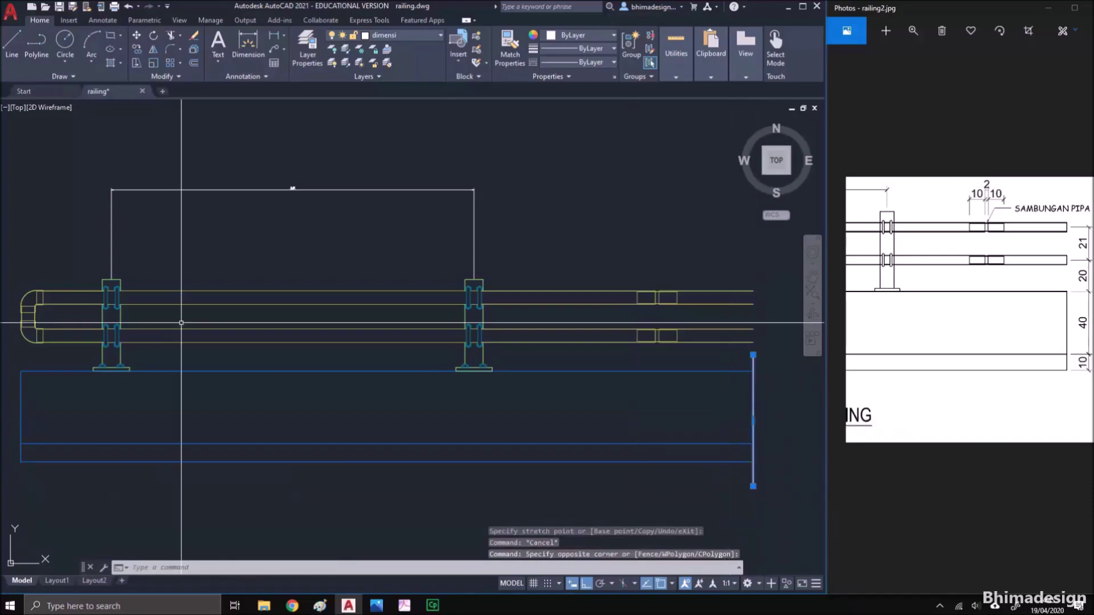
click(576, 62)
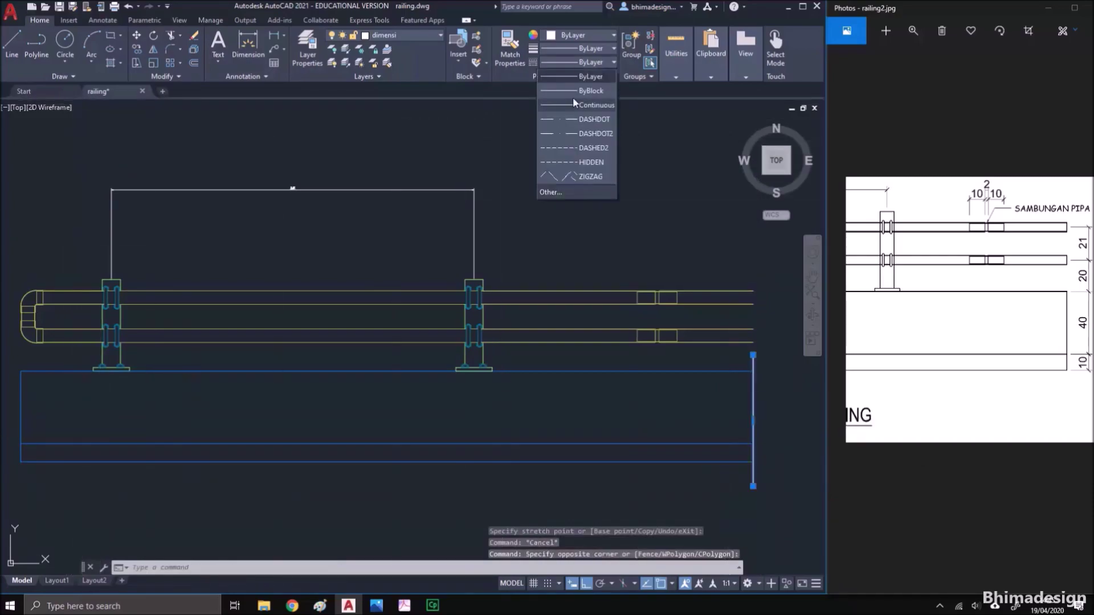
click(593, 134)
click(597, 49)
click(599, 47)
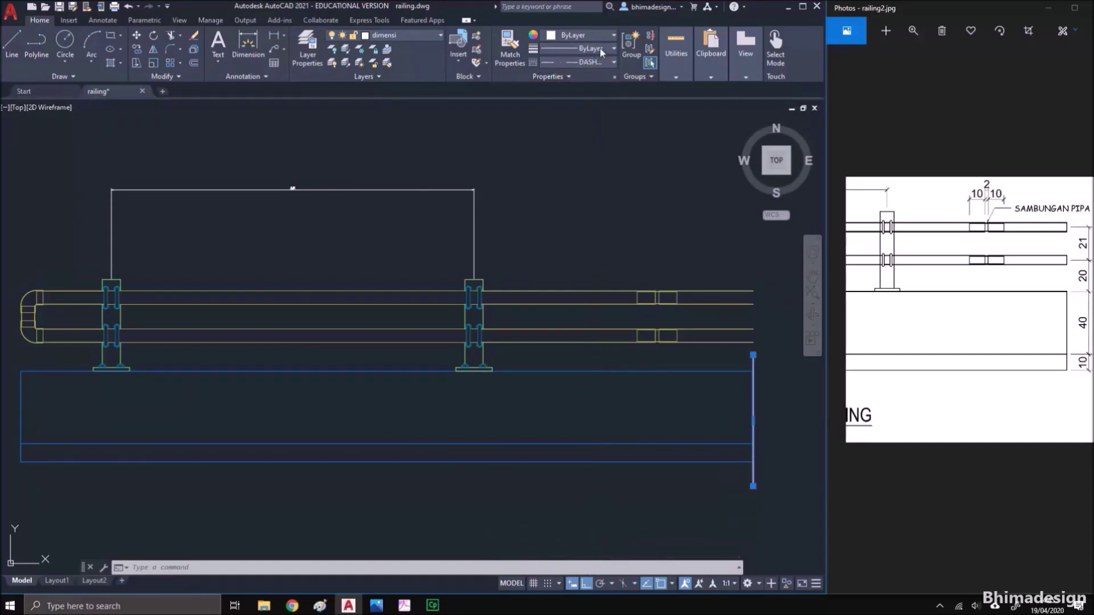
click(599, 48)
click(592, 221)
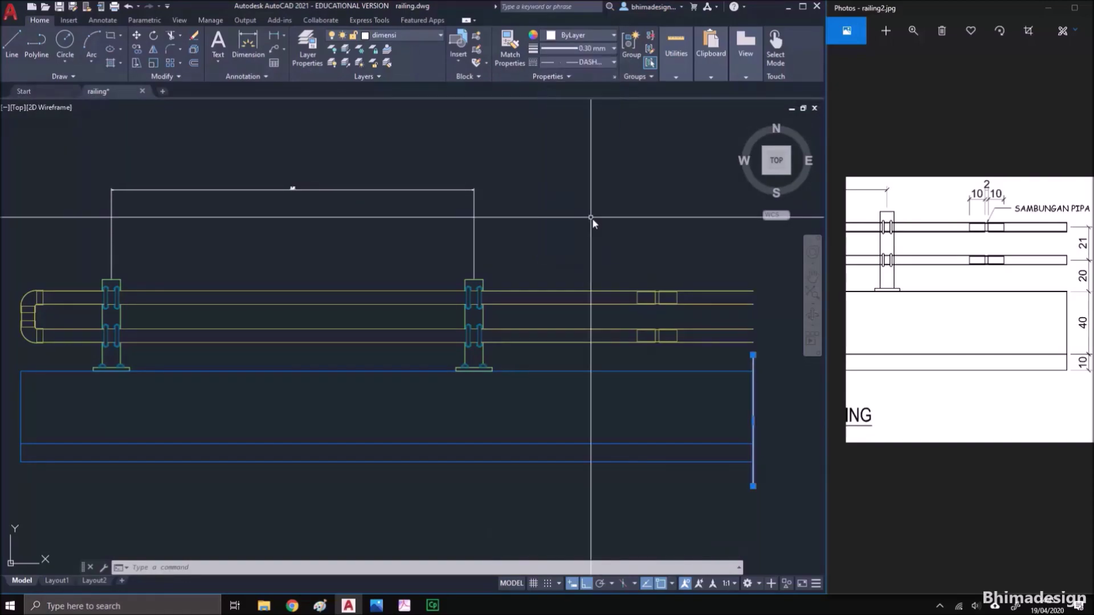
Set the linetype scale of the vertical line at the base's open end to 0.02
text(p)
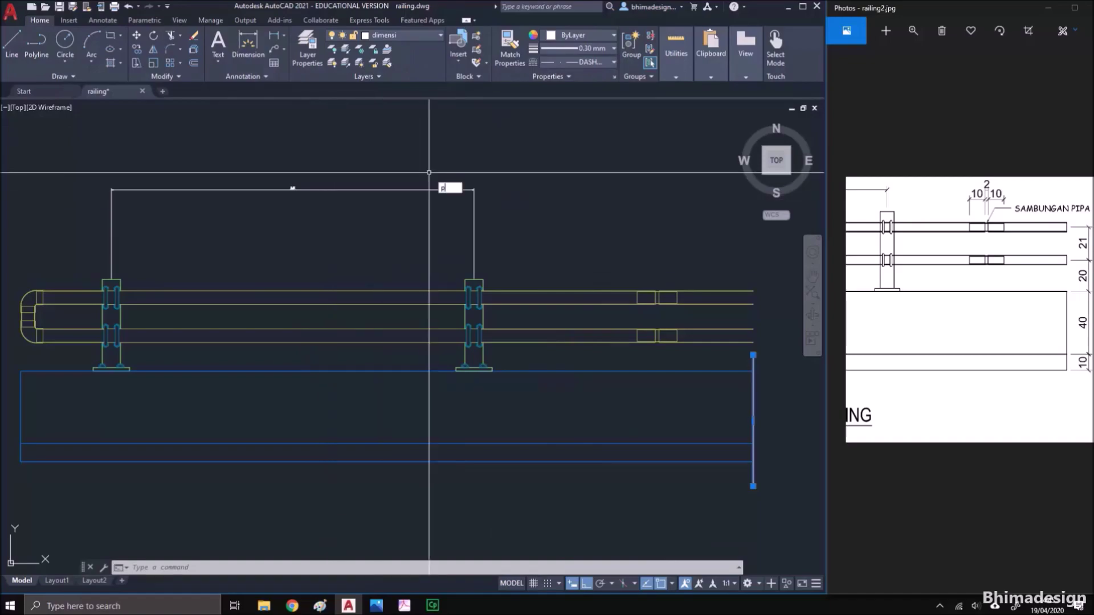
key(Return)
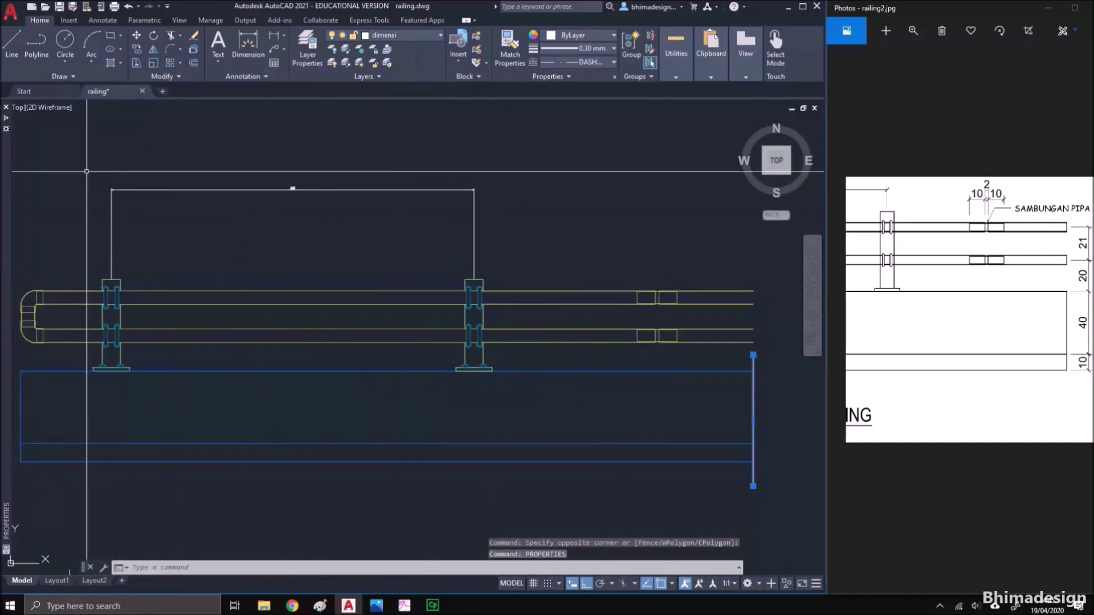
mouse_move(5, 116)
click(121, 176)
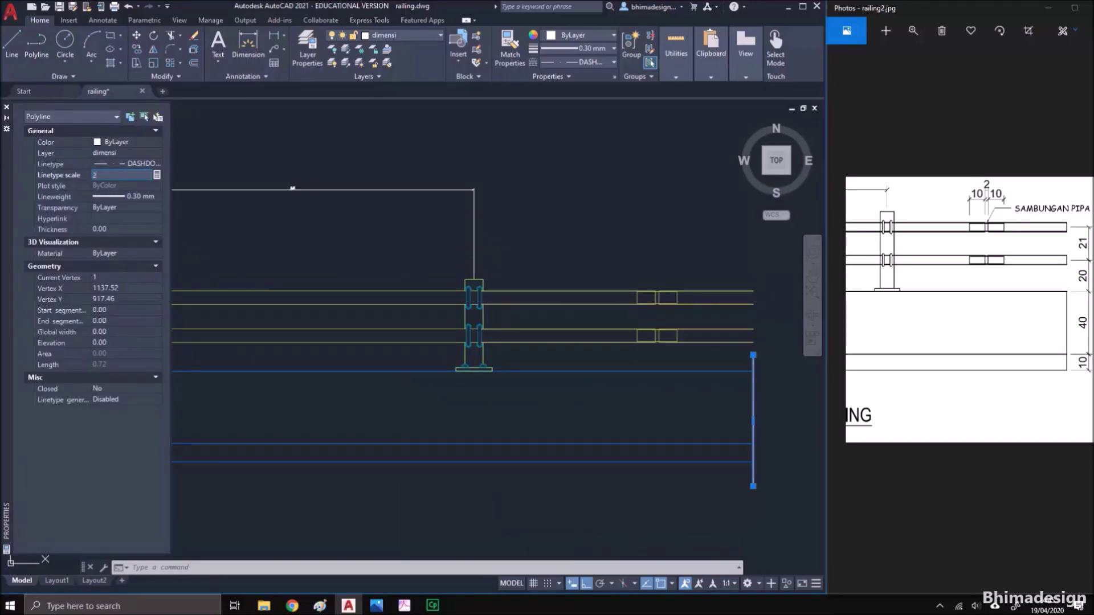
key(BackSpace)
key(BackSpace)
click(121, 175)
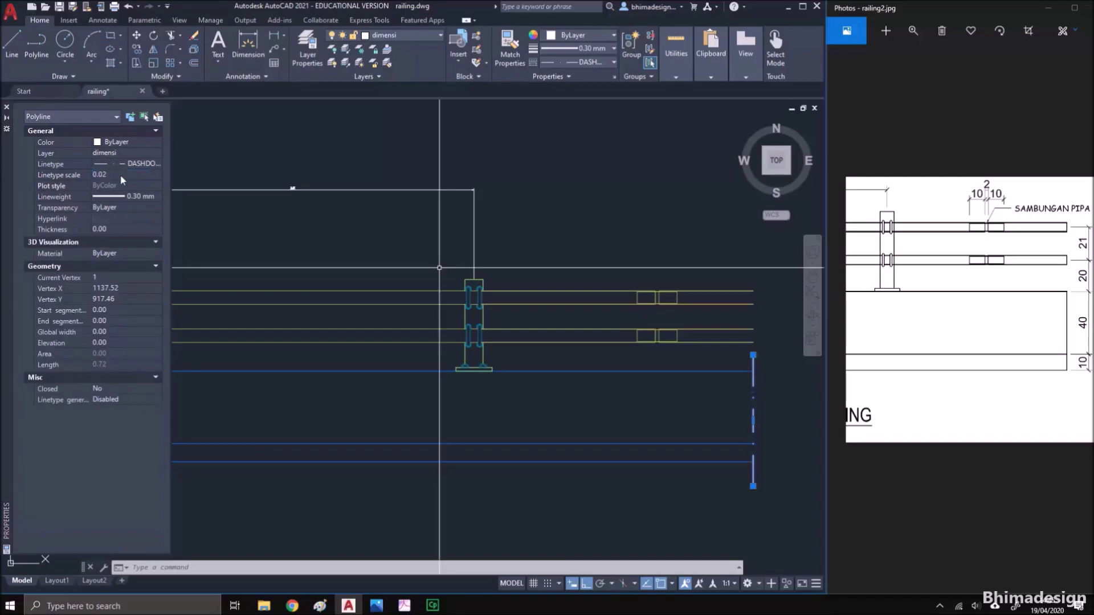
key(Escape)
scroll(638, 329, down, 2)
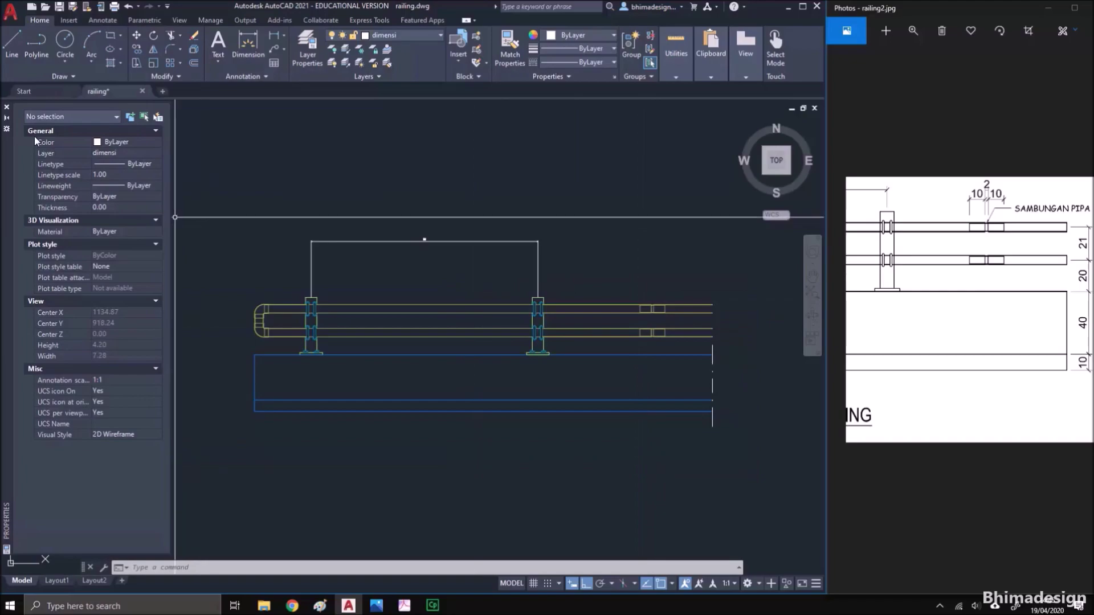
click(8, 120)
Copy both curved pipe break symbols from the separate post detail onto the open pipe ends beyond the joints
middle_drag(145, 289, 361, 306)
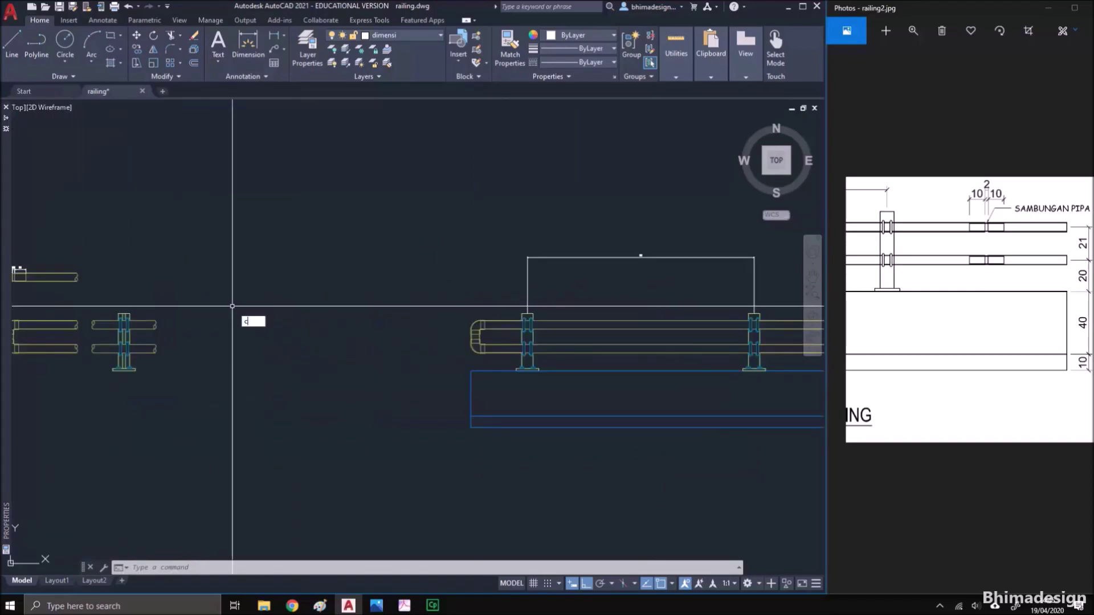
key(Return)
click(158, 322)
click(171, 366)
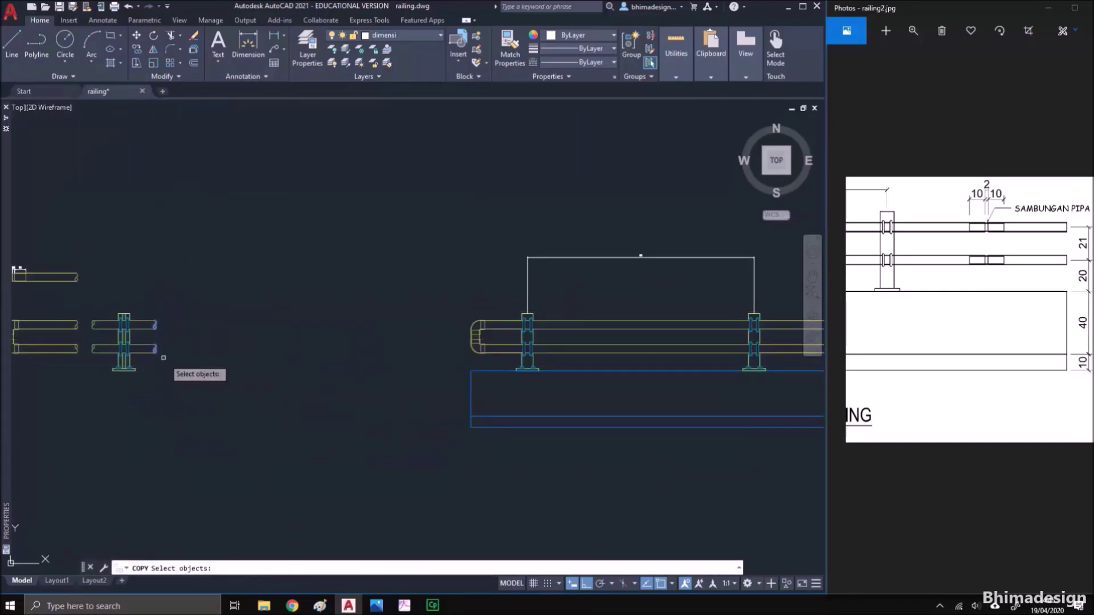
key(Return)
scroll(144, 304, up, 2)
scroll(170, 367, up, 3)
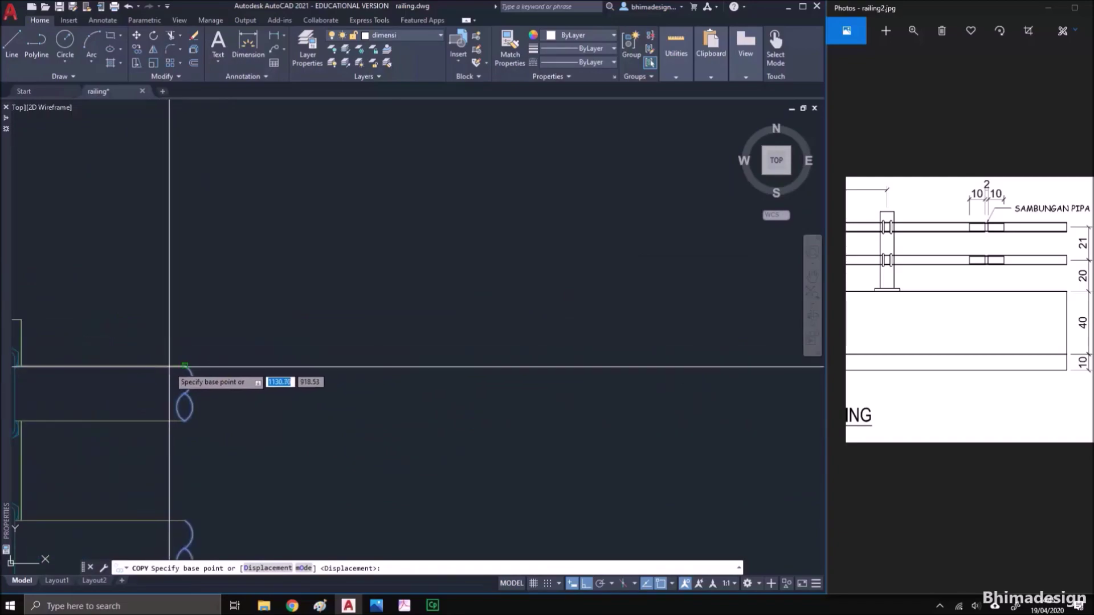
scroll(137, 359, down, 8)
scroll(264, 358, up, 3)
scroll(186, 349, up, 6)
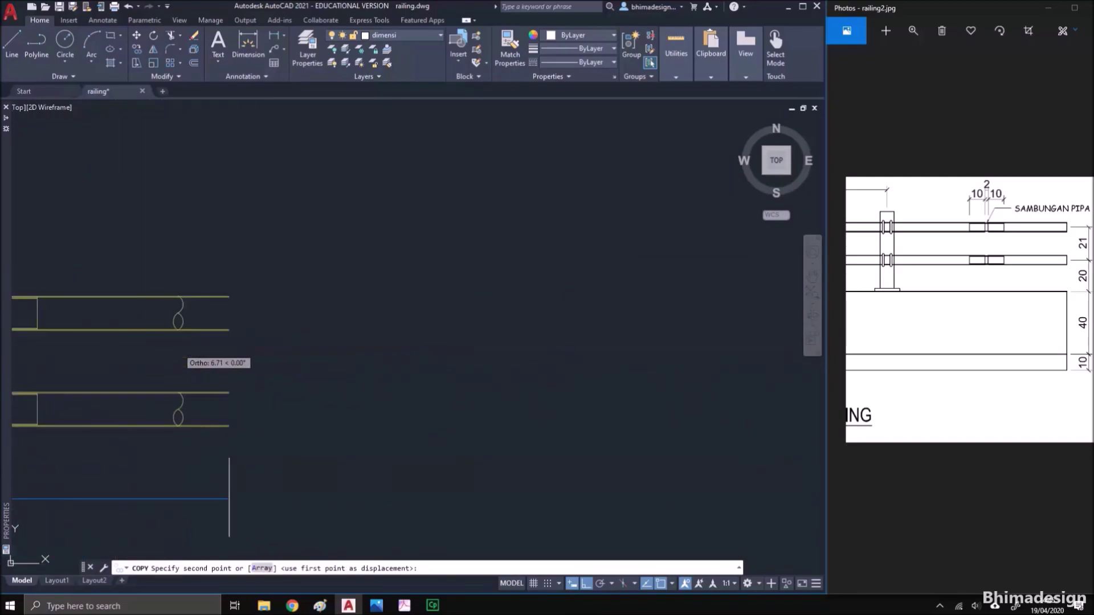
scroll(215, 305, up, 5)
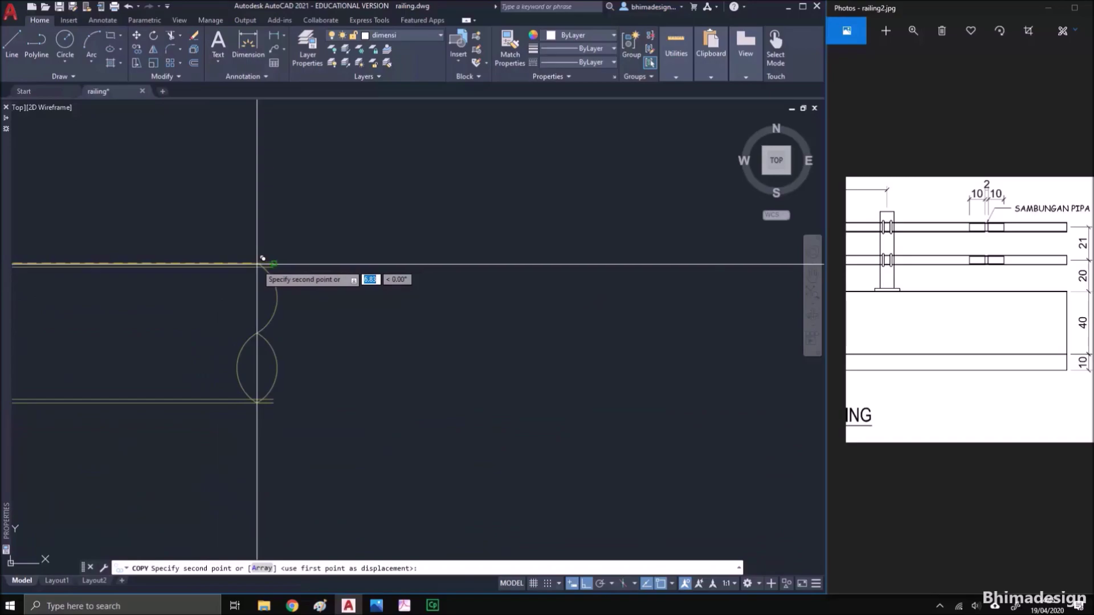
scroll(344, 247, down, 6)
key(Escape)
Save the railing drawing
scroll(451, 340, down, 4)
middle_drag(273, 358, 413, 344)
scroll(489, 361, down, 3)
scroll(606, 361, down, 5)
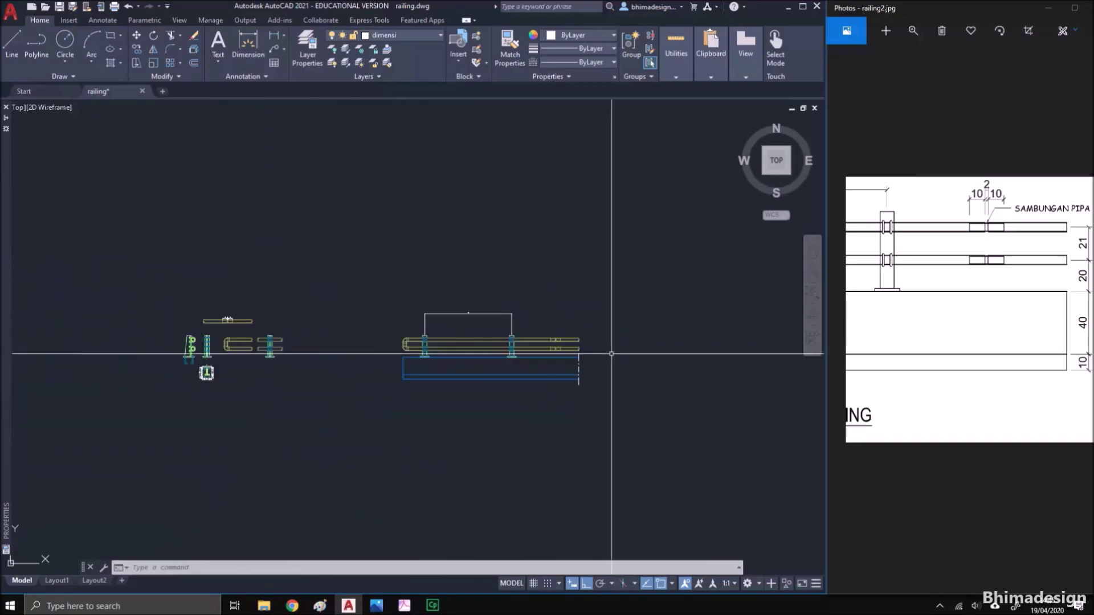
scroll(439, 361, up, 2)
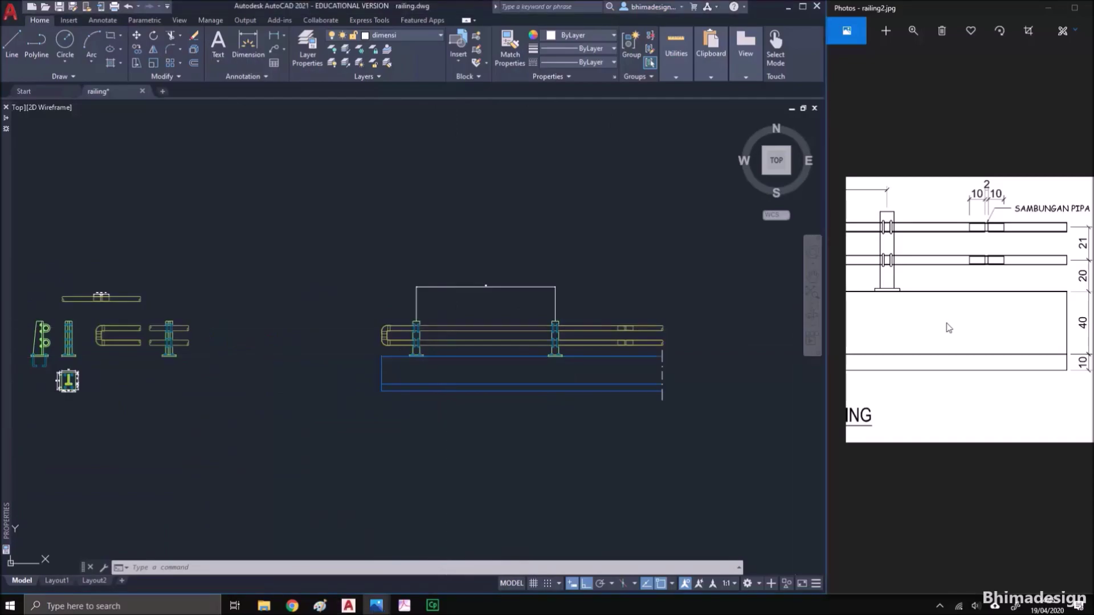
key(ctrl+s)
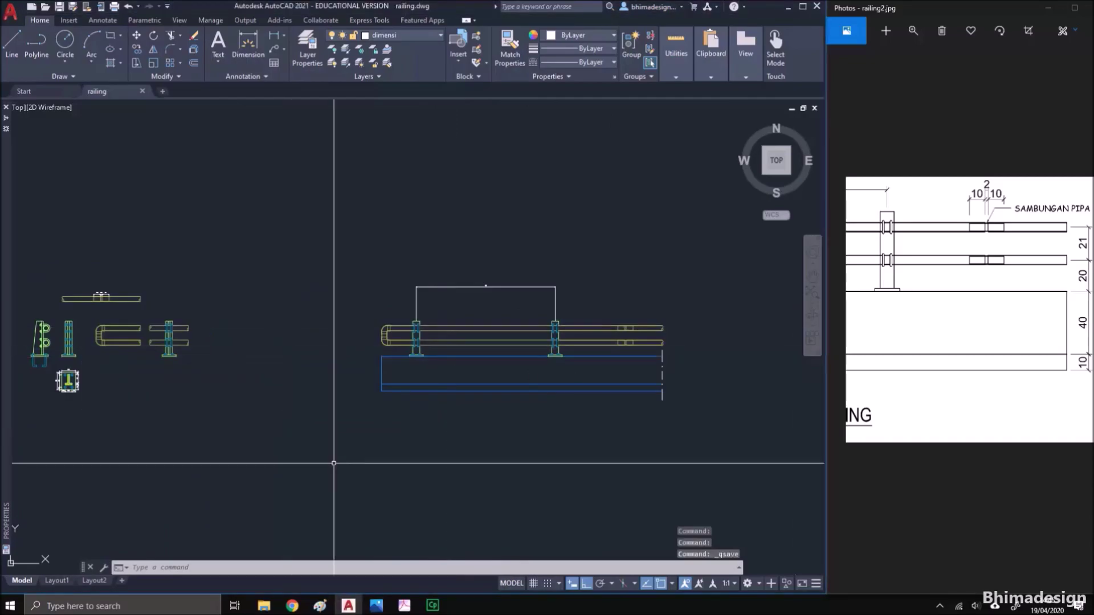